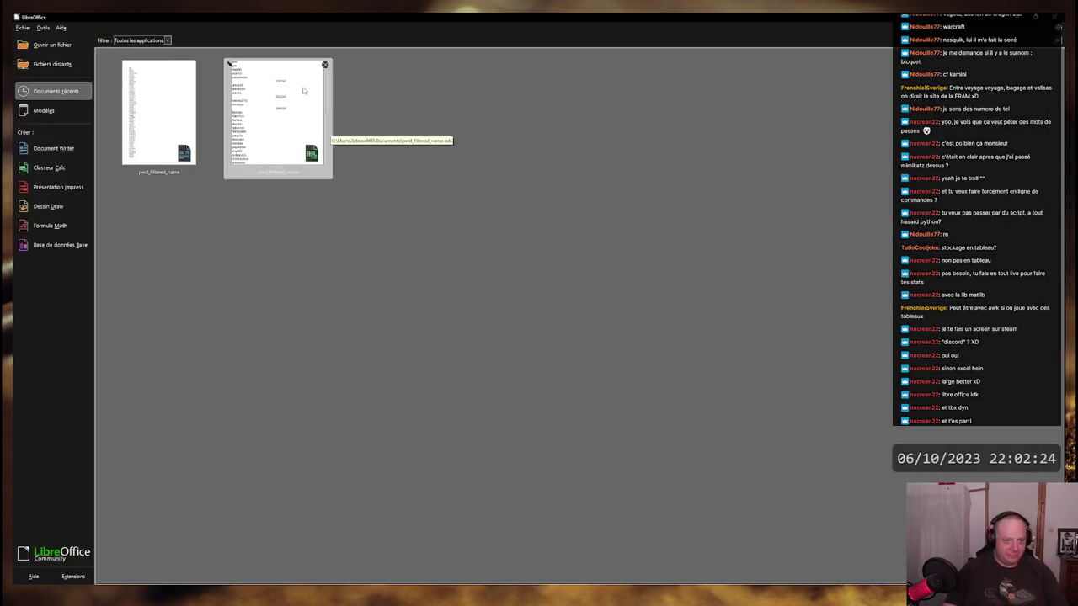
Create a new Calc spreadsheet and open pwd_filtered_name.txt from the pwd_analysis folder
{"action": "left_click", "coordinate": [49, 167]}
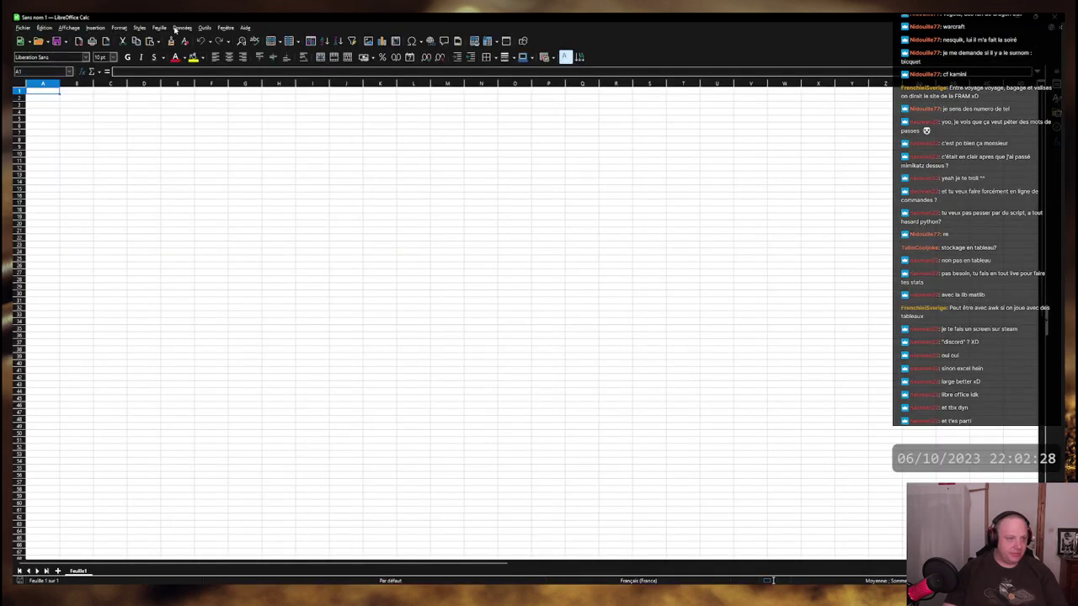
{"action": "left_click", "coordinate": [23, 27]}
{"action": "left_click", "coordinate": [47, 51]}
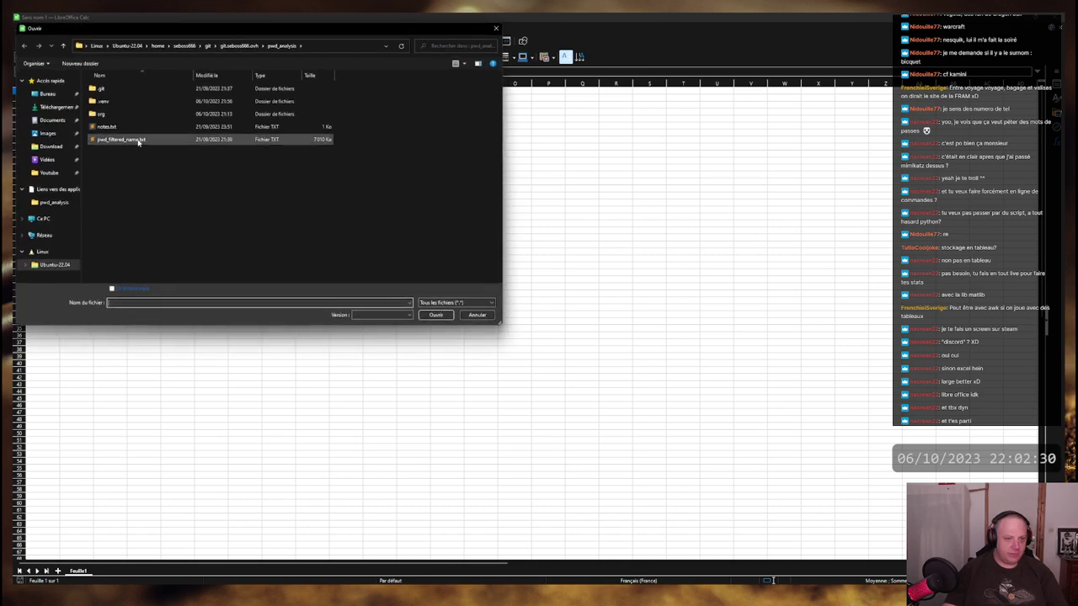
{"action": "double_click", "coordinate": [118, 140]}
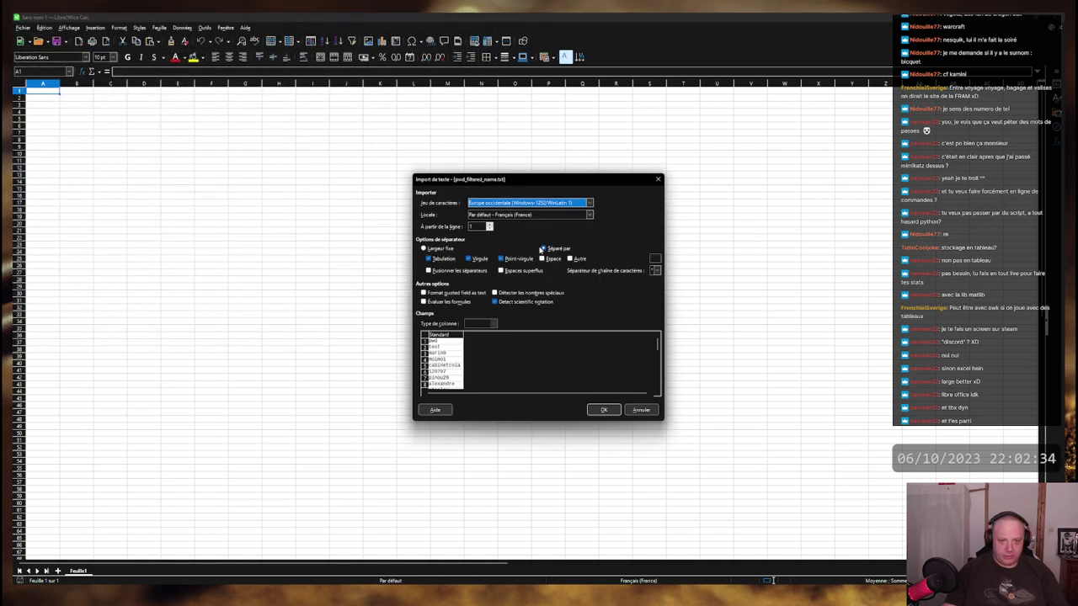
Untick the Point-virgule, Virgule and Tabulation separators and Detect scientific notation
{"action": "left_click", "coordinate": [468, 259]}
{"action": "left_click", "coordinate": [501, 259]}
{"action": "left_click", "coordinate": [429, 258]}
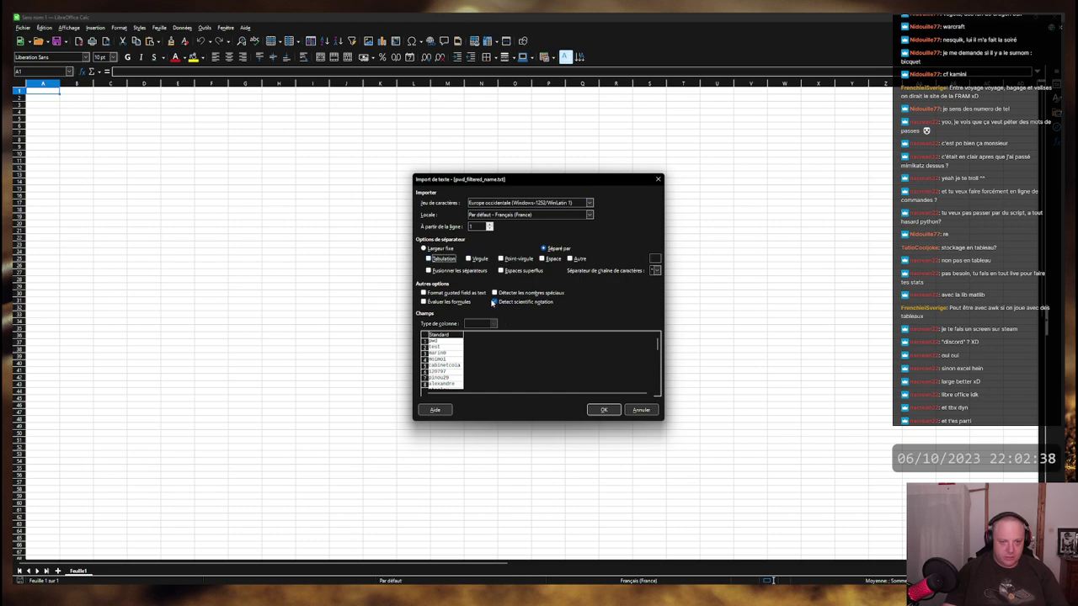
{"action": "left_click", "coordinate": [494, 302]}
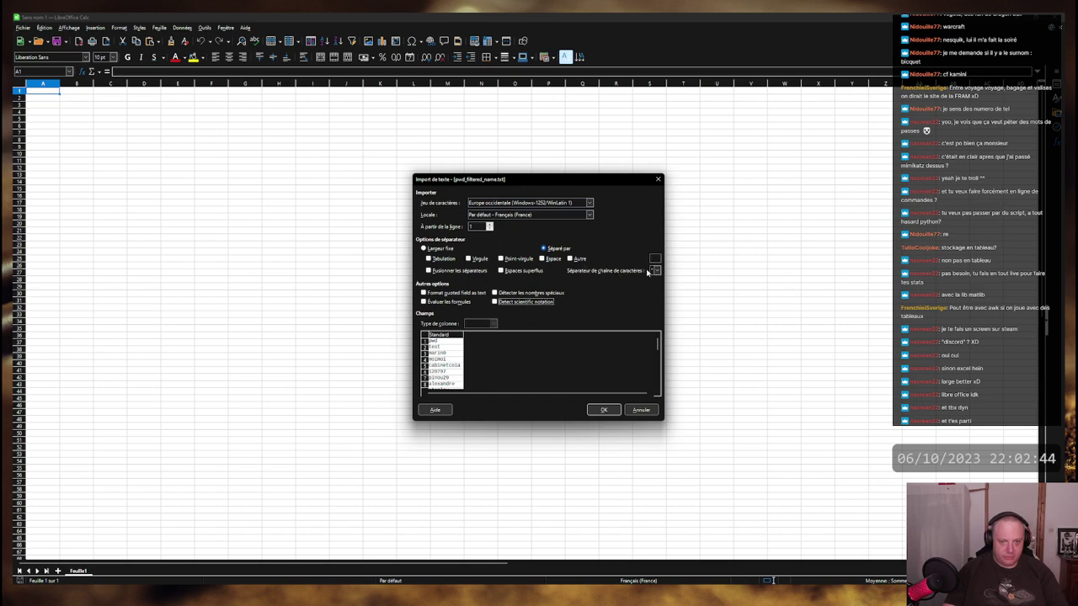
Choose a string delimiter in the Text Import dialog and accept it to load pwd_filtered_name.txt
{"action": "left_click", "coordinate": [656, 270]}
{"action": "left_click", "coordinate": [659, 283]}
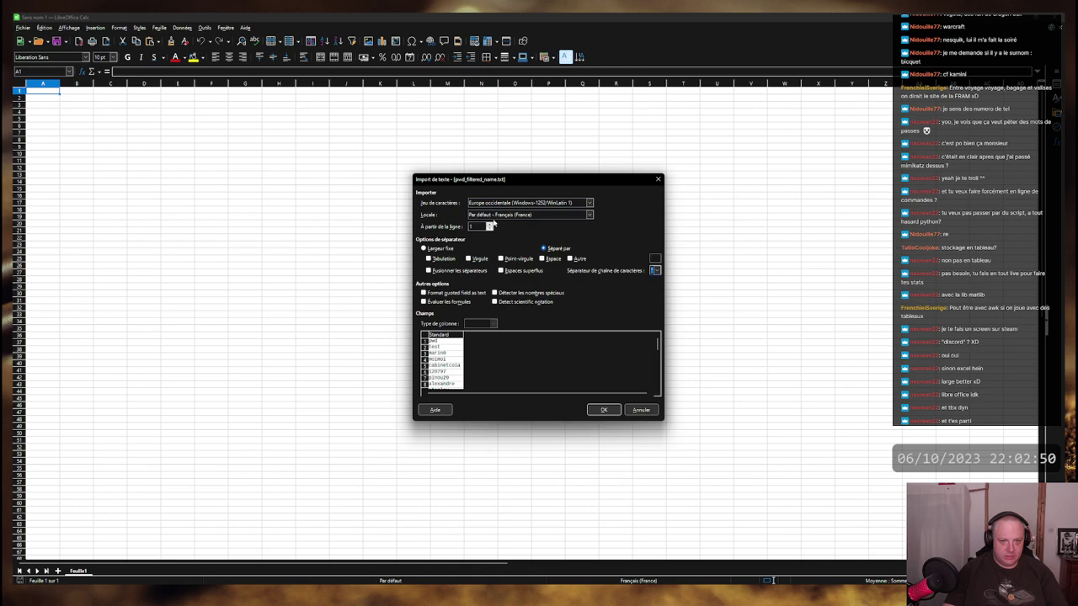
{"action": "left_click", "coordinate": [603, 410]}
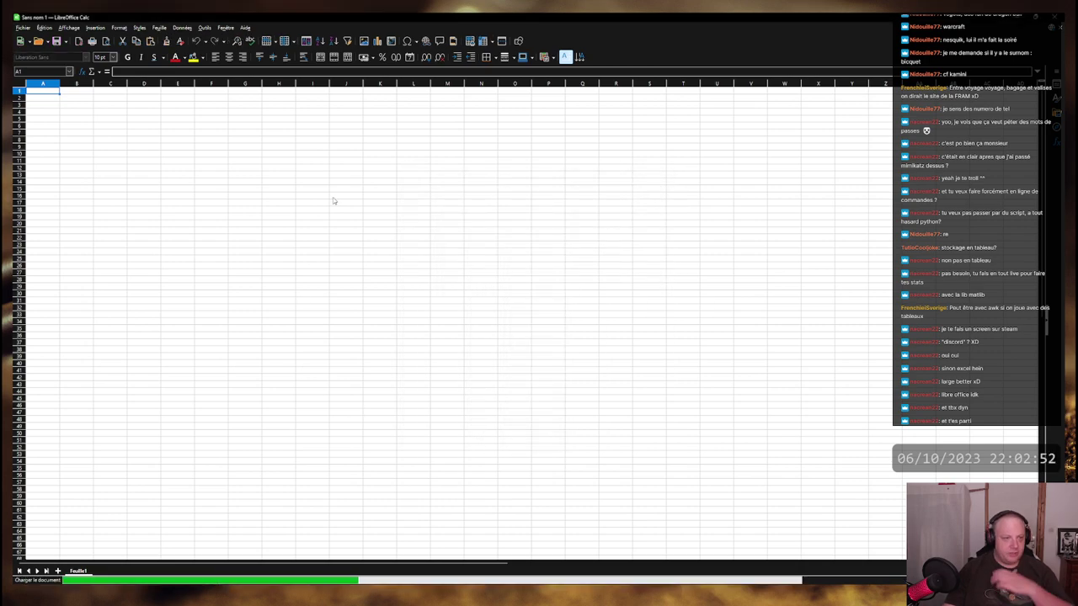
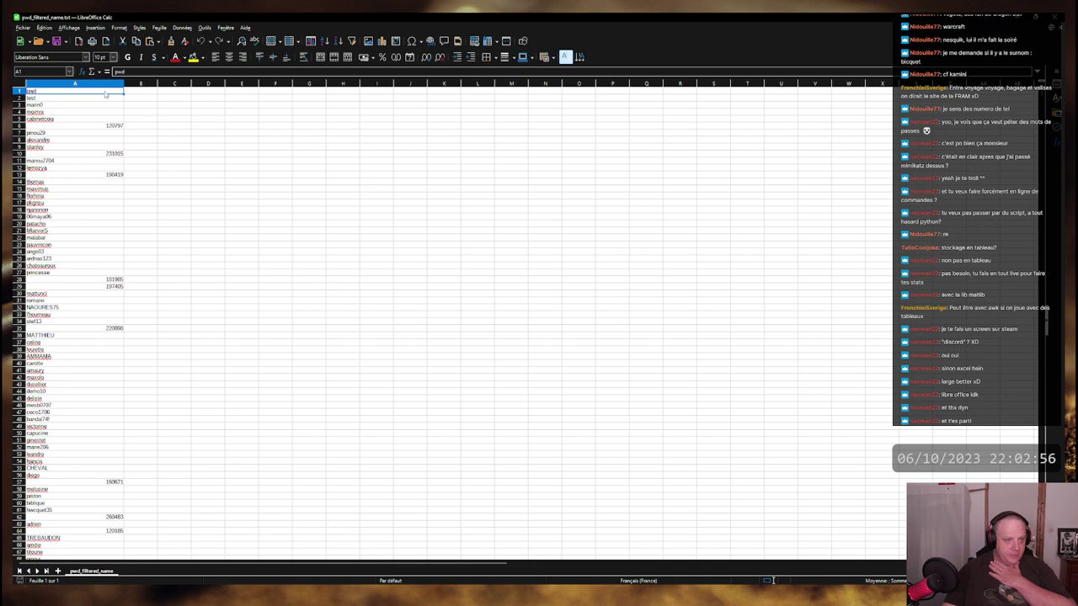
Insert a blank row above the list, enter headers PWD in A1 and LENG in B1, and select columns A:B
{"action": "right_click", "coordinate": [19, 90]}
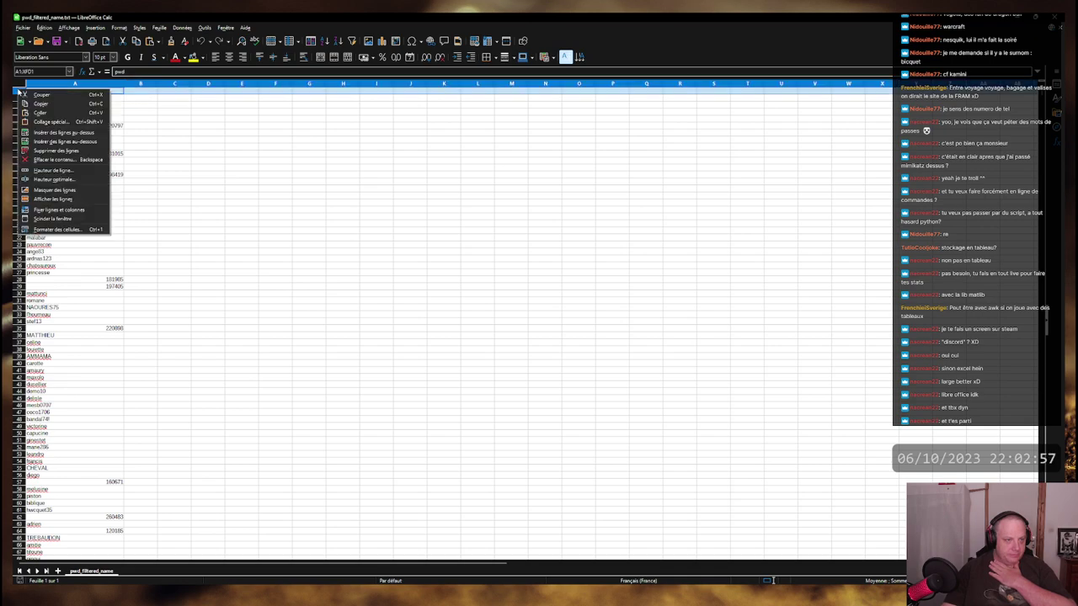
{"action": "left_click", "coordinate": [51, 133]}
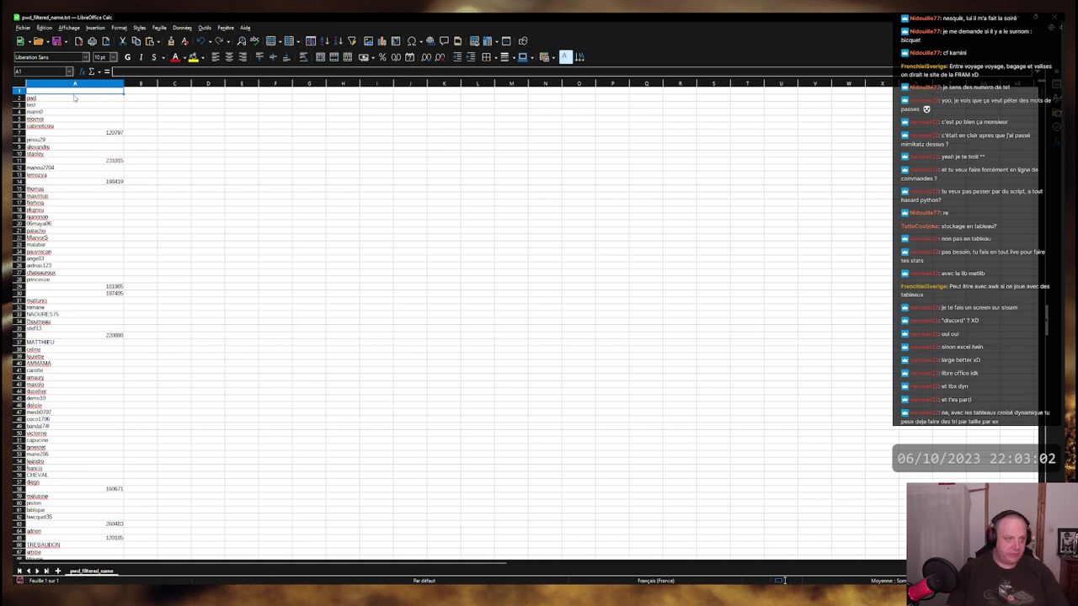
{"action": "type", "text": "PWD"}
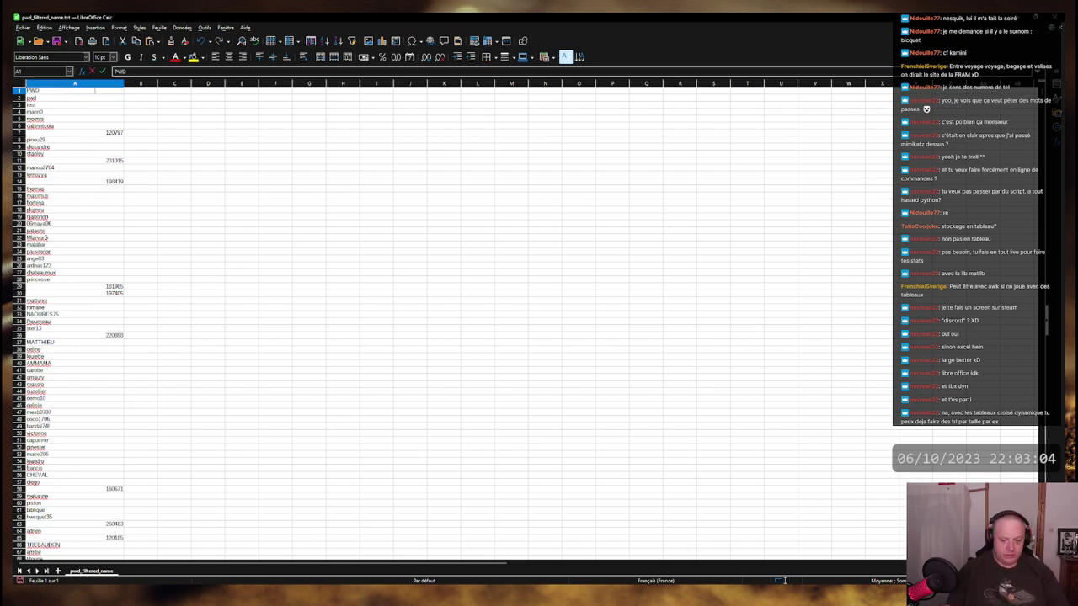
{"action": "key", "text": "Tab"}
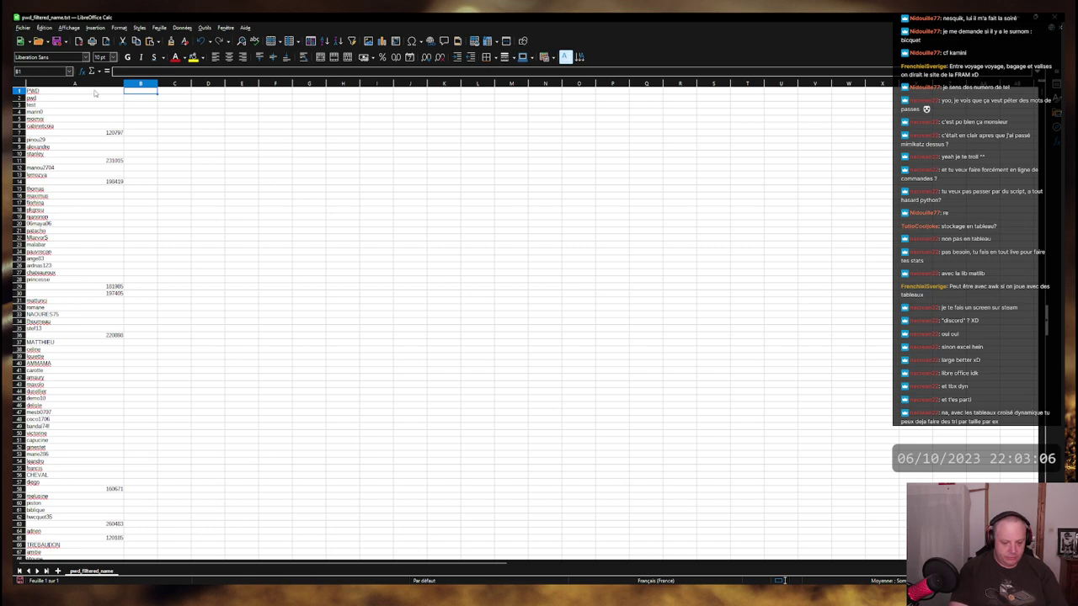
{"action": "type", "text": "LENG"}
{"action": "key", "text": "Return"}
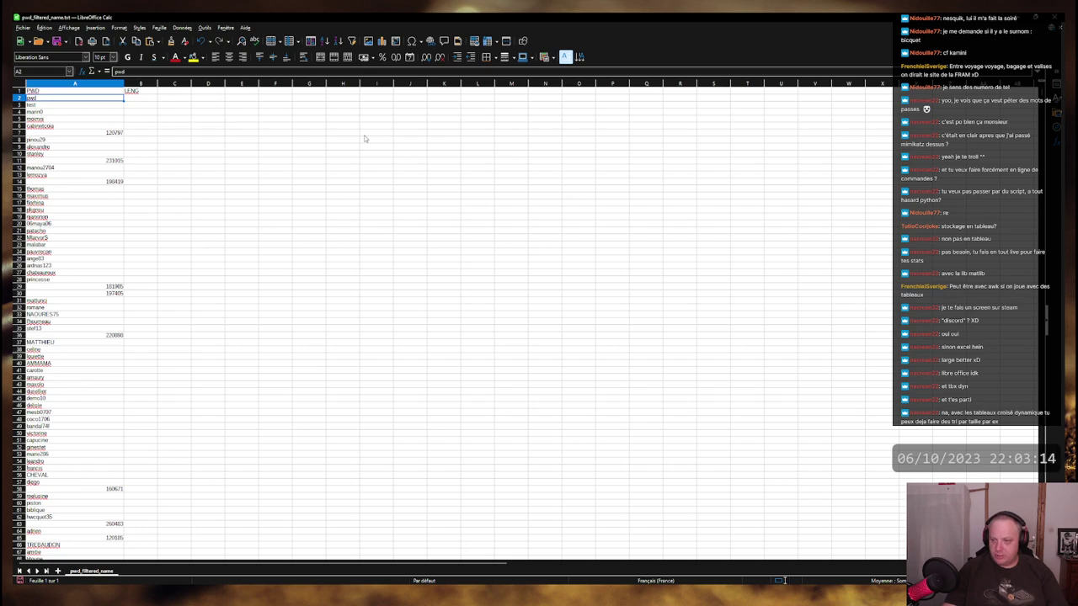
{"action": "left_click", "coordinate": [148, 102]}
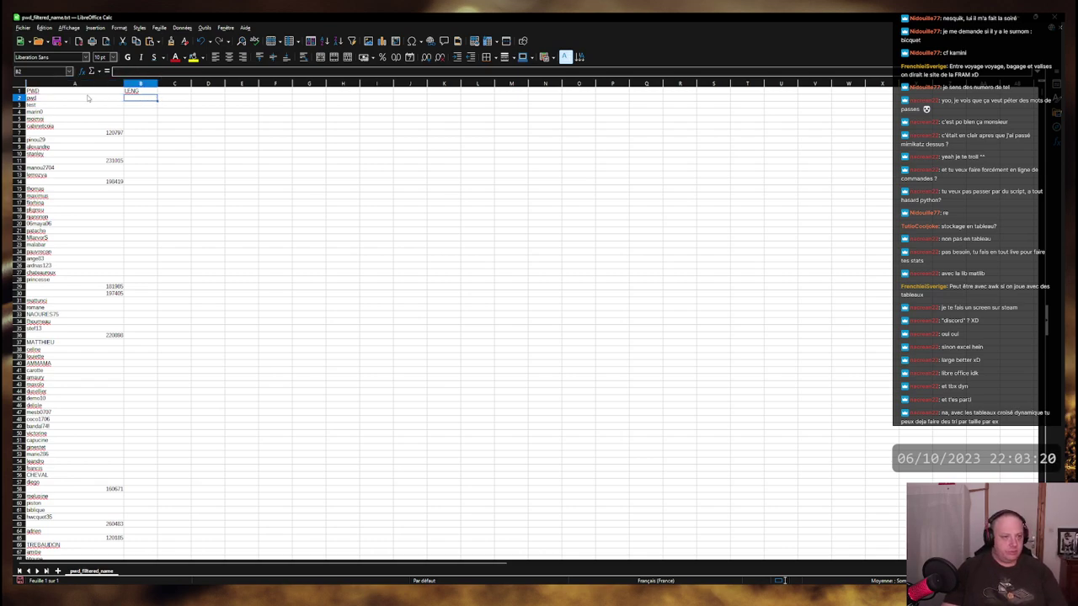
{"action": "left_click_drag", "start_coordinate": [89, 91], "coordinate": [133, 91]}
Extend the selection down columns A:B and apply Données > AutoFiltre to them
{"action": "key", "text": "ctrl+shift+Down"}
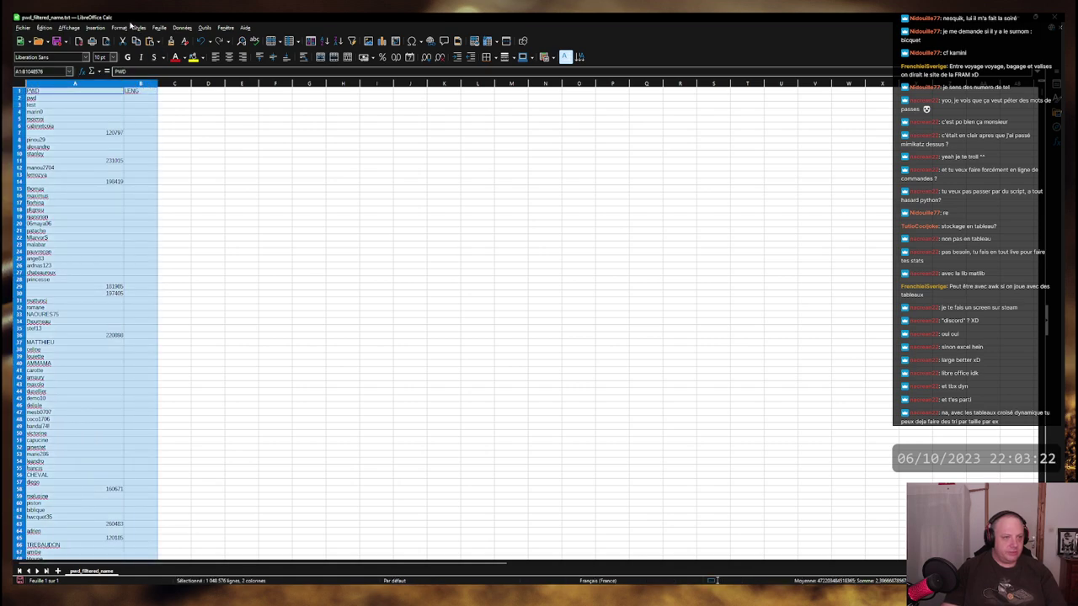
{"action": "left_click", "coordinate": [204, 27]}
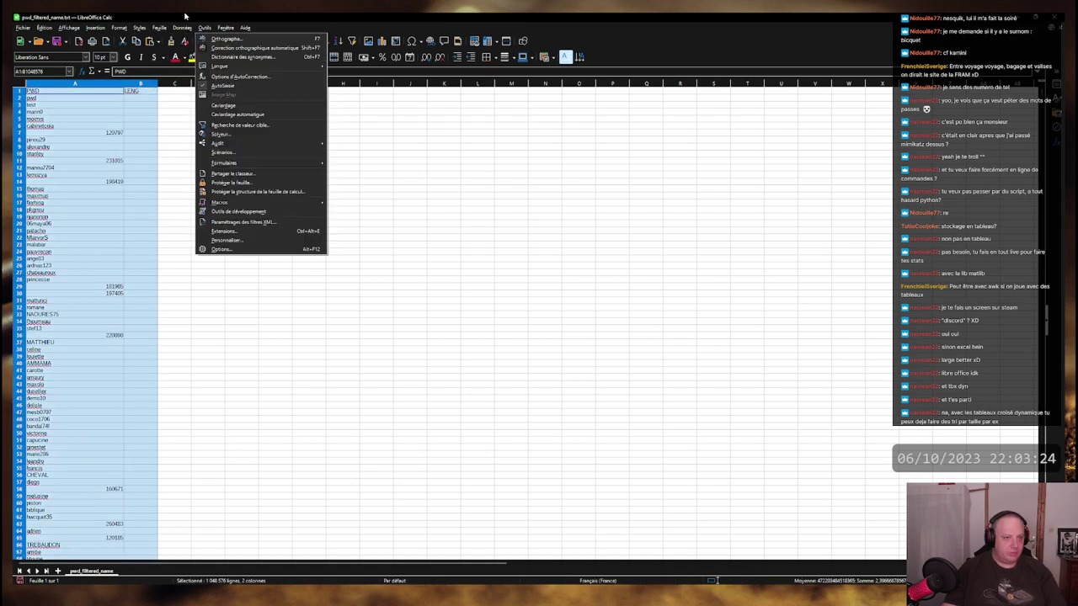
{"action": "mouse_move", "coordinate": [182, 26]}
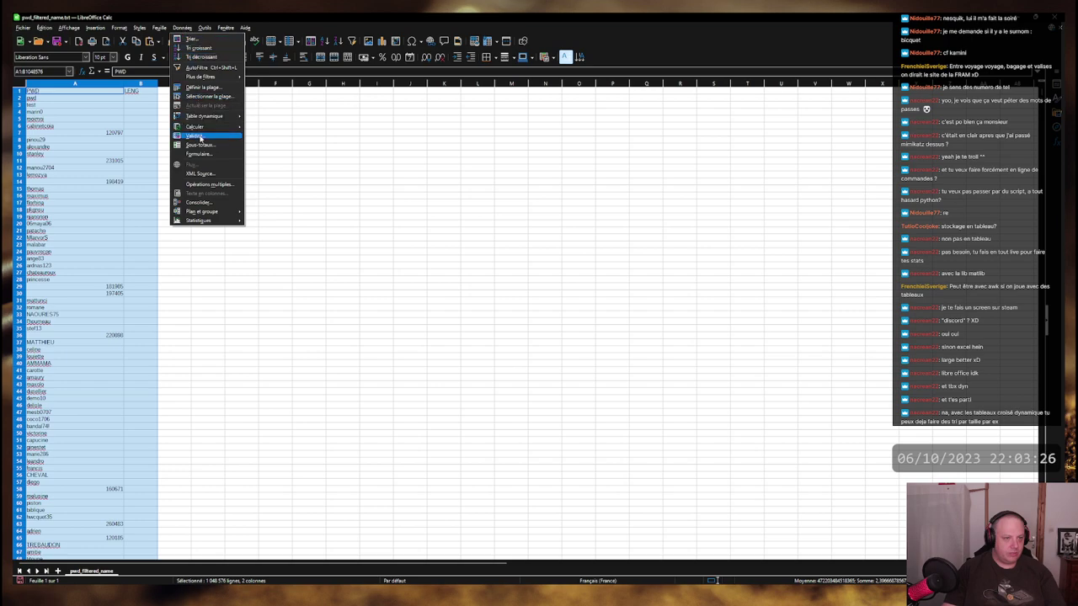
{"action": "left_click", "coordinate": [197, 67]}
{"action": "left_click", "coordinate": [174, 153]}
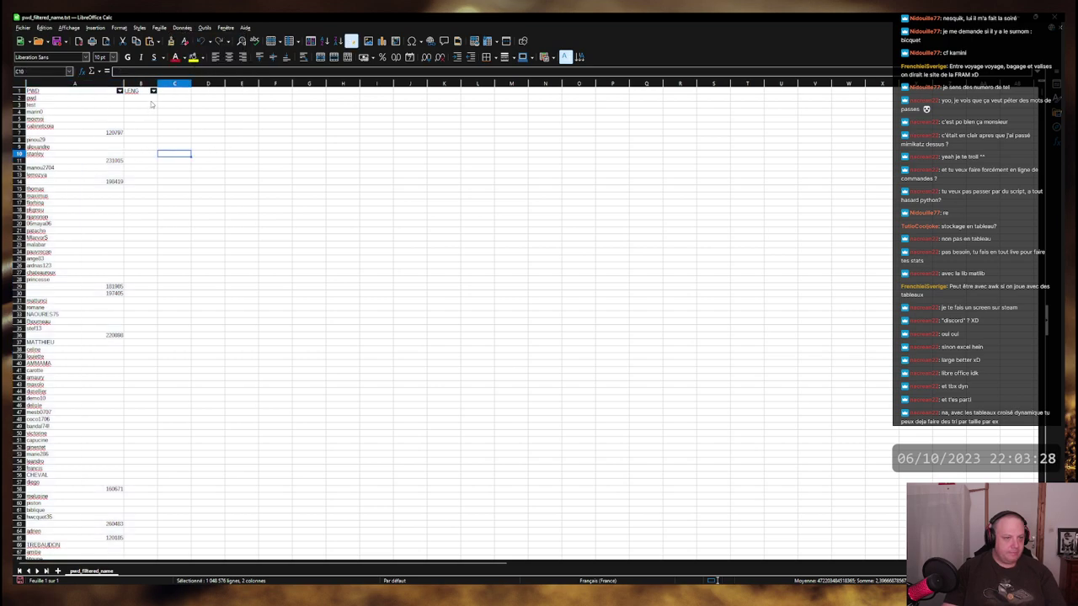
{"action": "left_click", "coordinate": [153, 90]}
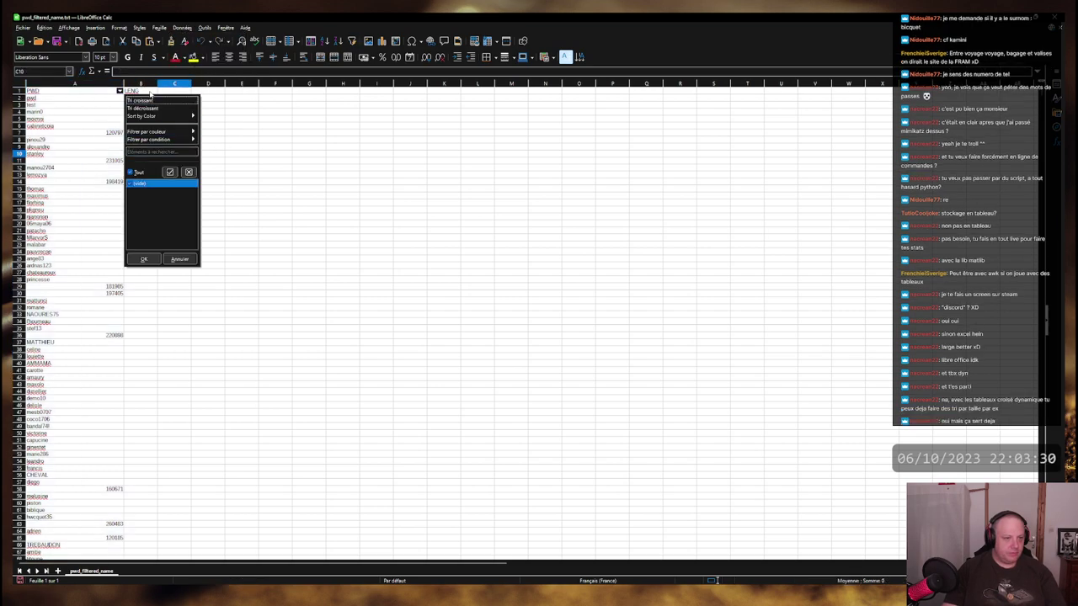
Enter =NBCAR(A2) in B2 and fill it down the LENG column for every password
{"action": "left_click", "coordinate": [363, 202]}
{"action": "left_click", "coordinate": [141, 99]}
{"action": "type", "text": "=NBCAR("}
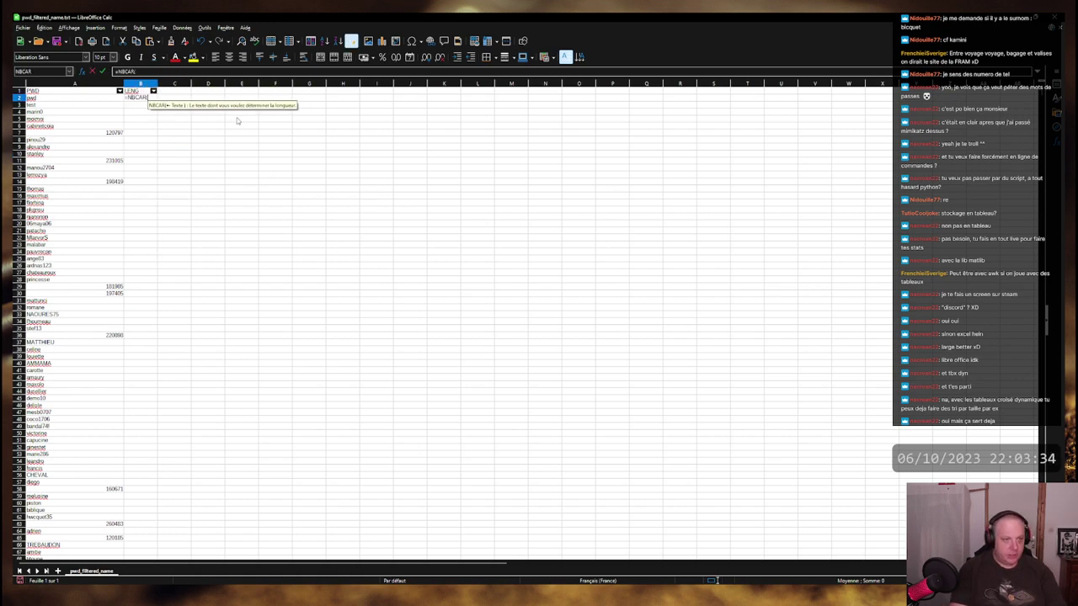
{"action": "left_click", "coordinate": [74, 100]}
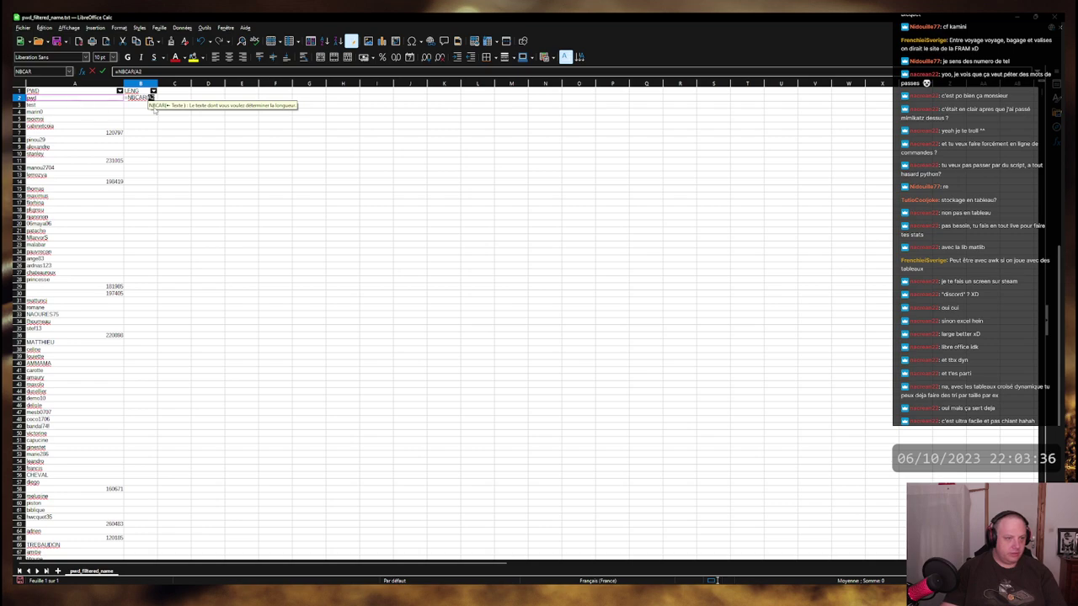
{"action": "key", "text": "Return"}
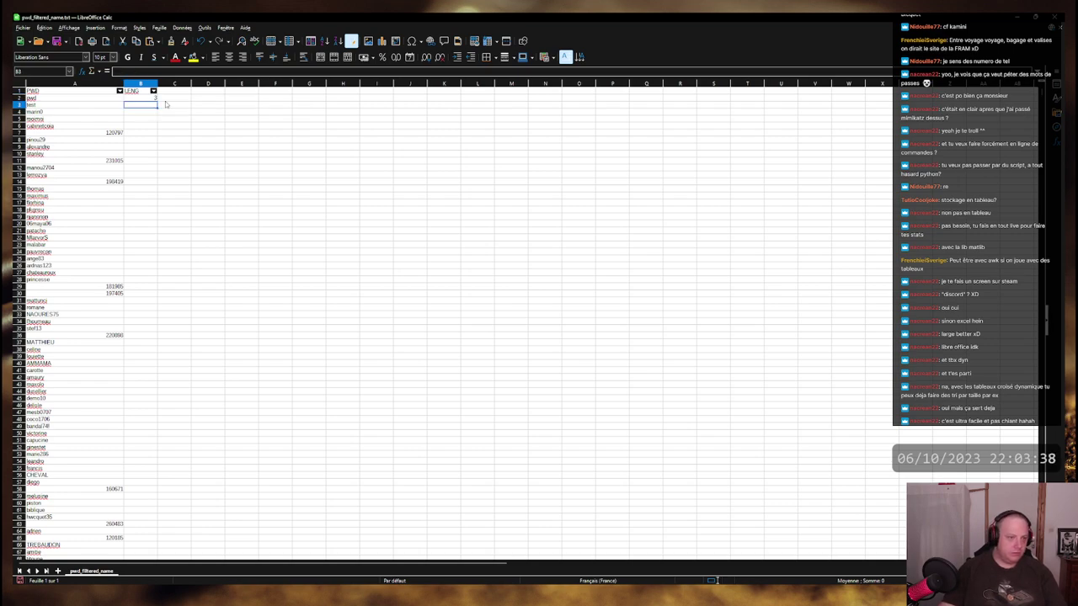
{"action": "key", "text": "Up"}
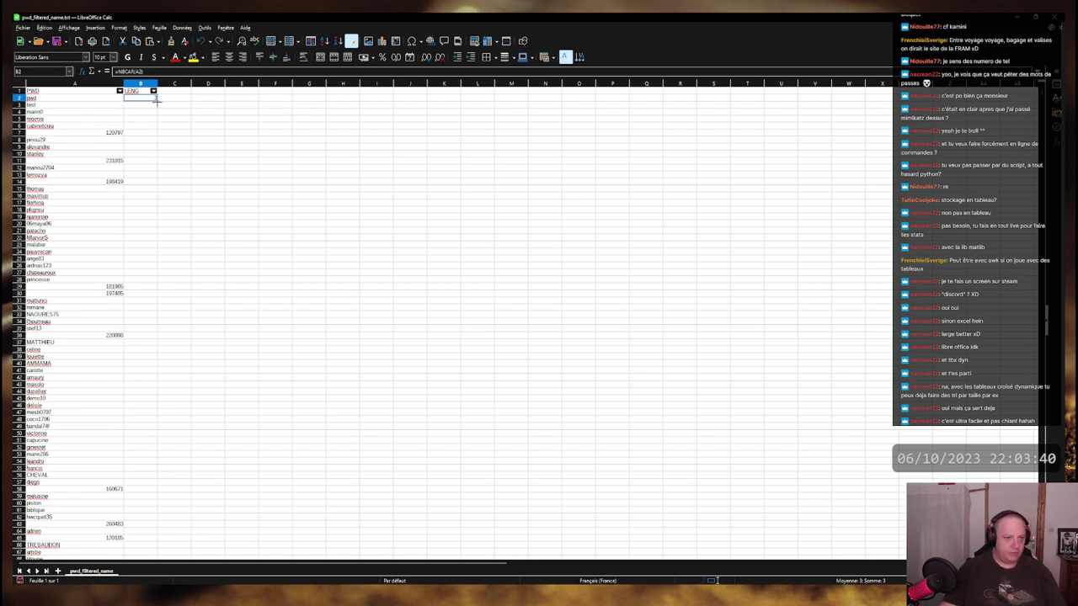
{"action": "double_click", "coordinate": [156, 101]}
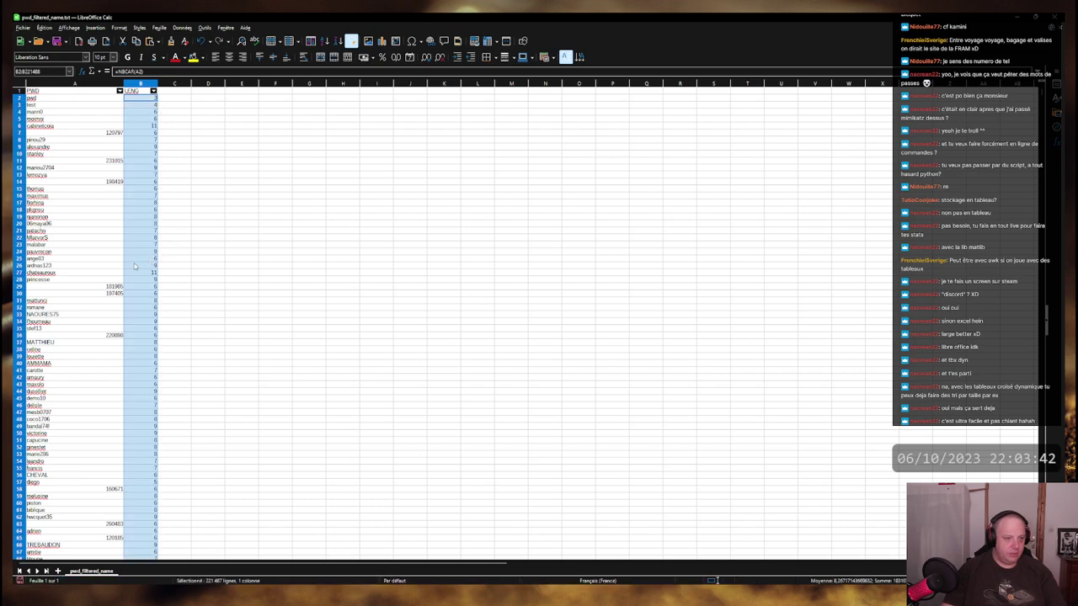
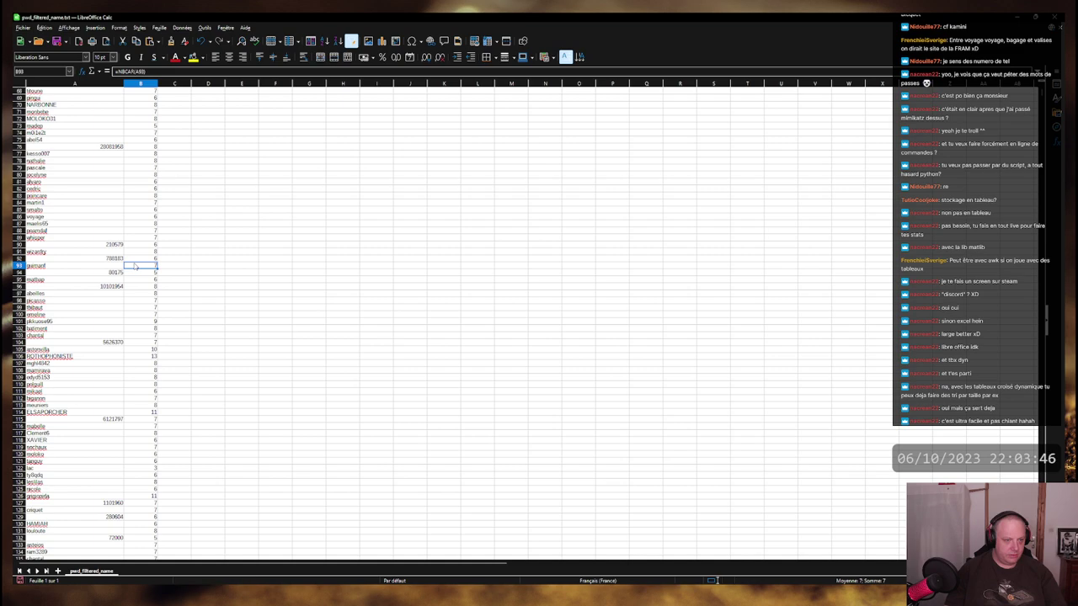
Delete the first empty row breaking the list and refill the column B length formula below it
{"action": "key", "text": "ctrl+Down"}
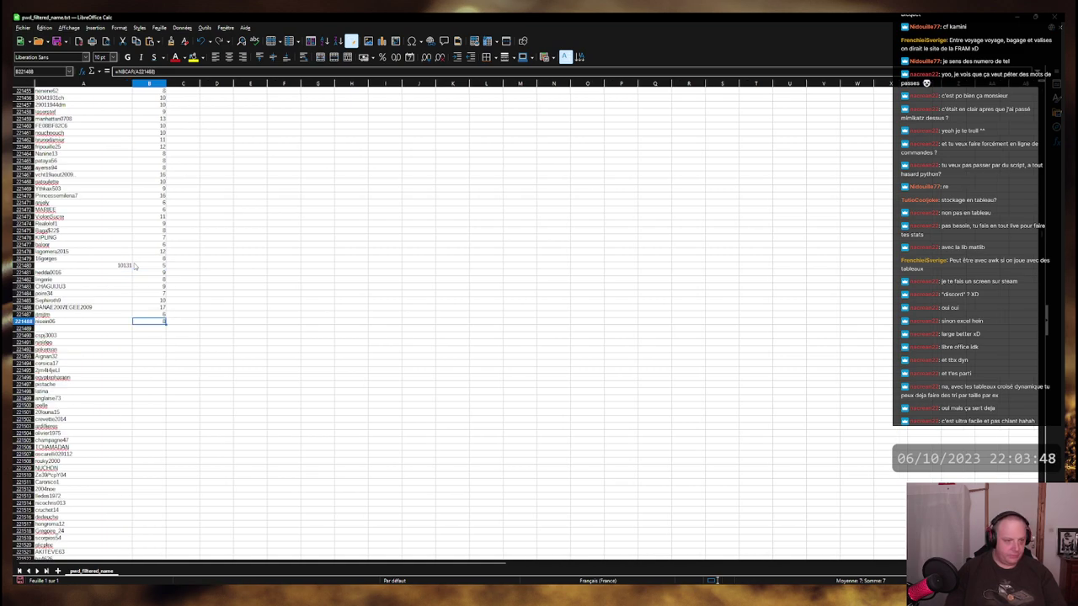
{"action": "left_click", "coordinate": [24, 328]}
{"action": "right_click", "coordinate": [24, 331]}
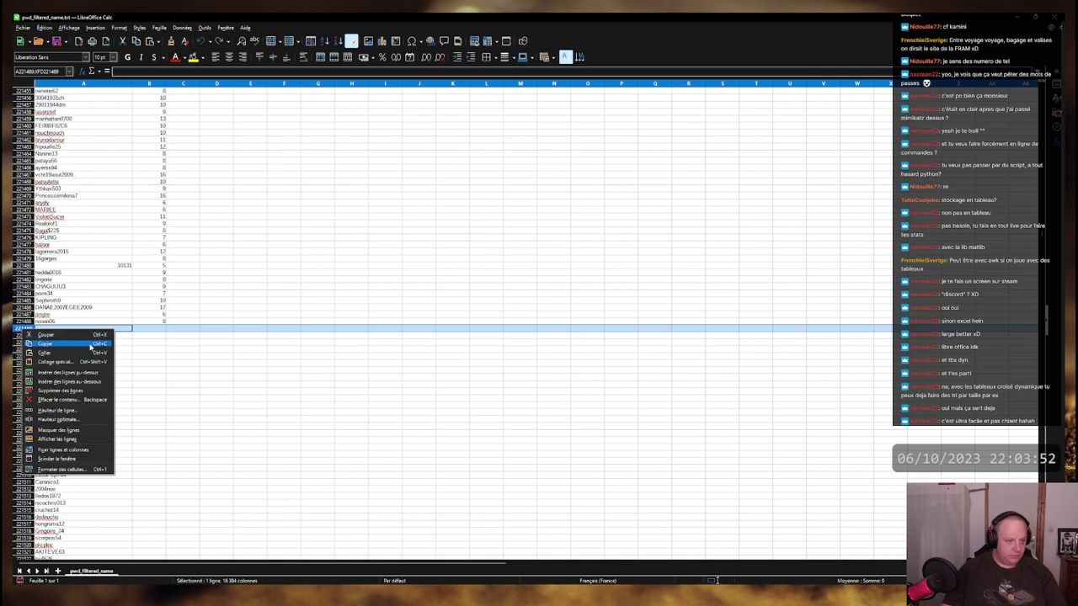
{"action": "left_click", "coordinate": [59, 390]}
{"action": "left_click", "coordinate": [152, 321]}
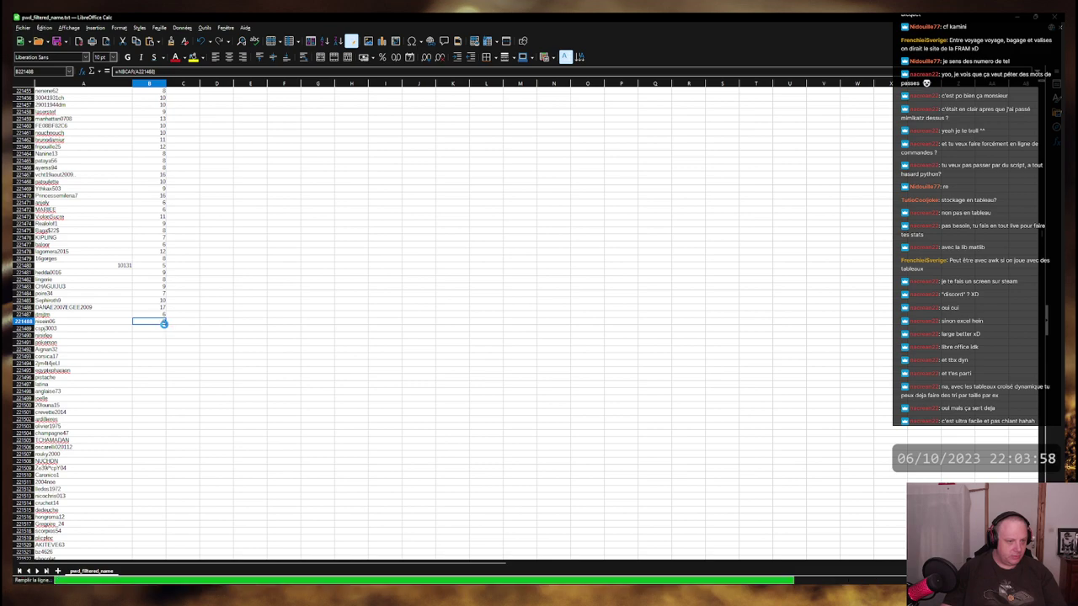
{"action": "double_click", "coordinate": [166, 324]}
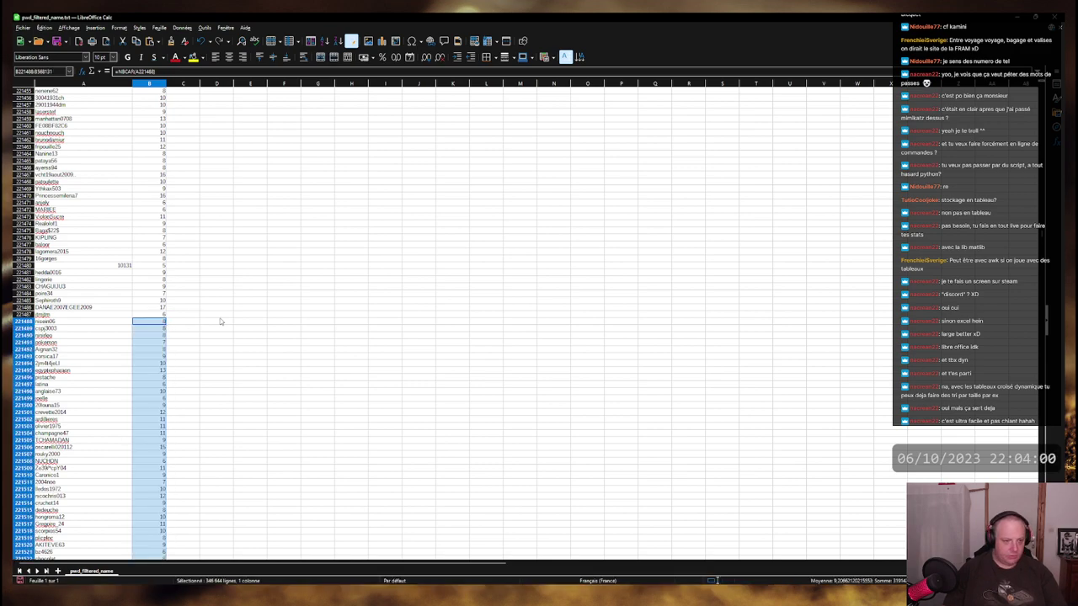
Delete empty row 568132 and extend the length formula down to the next gap
{"action": "key", "text": "ctrl+End"}
{"action": "key", "text": "ctrl+Up"}
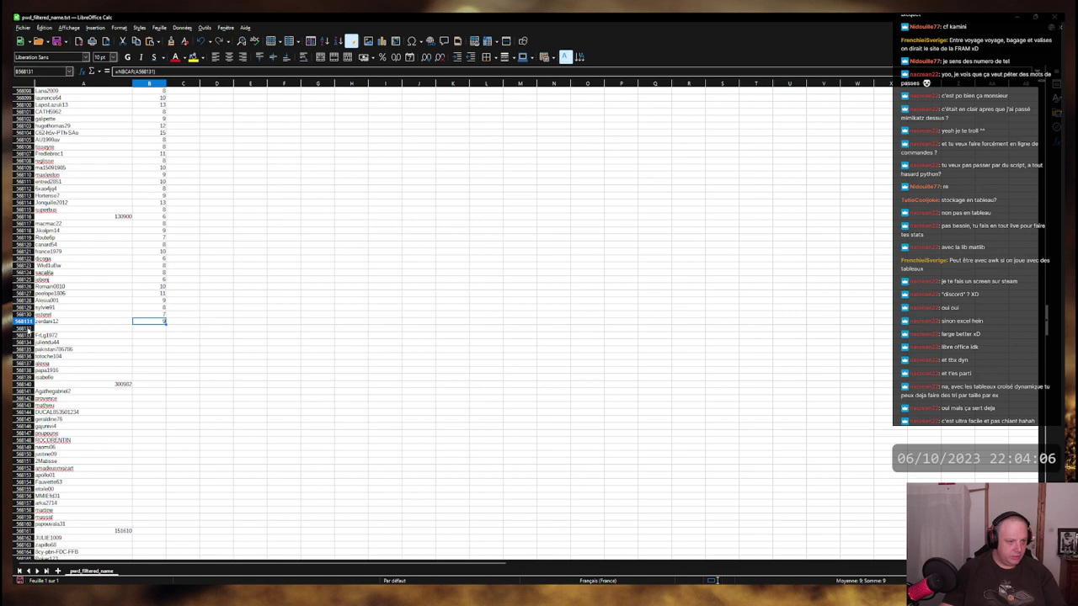
{"action": "right_click", "coordinate": [25, 328]}
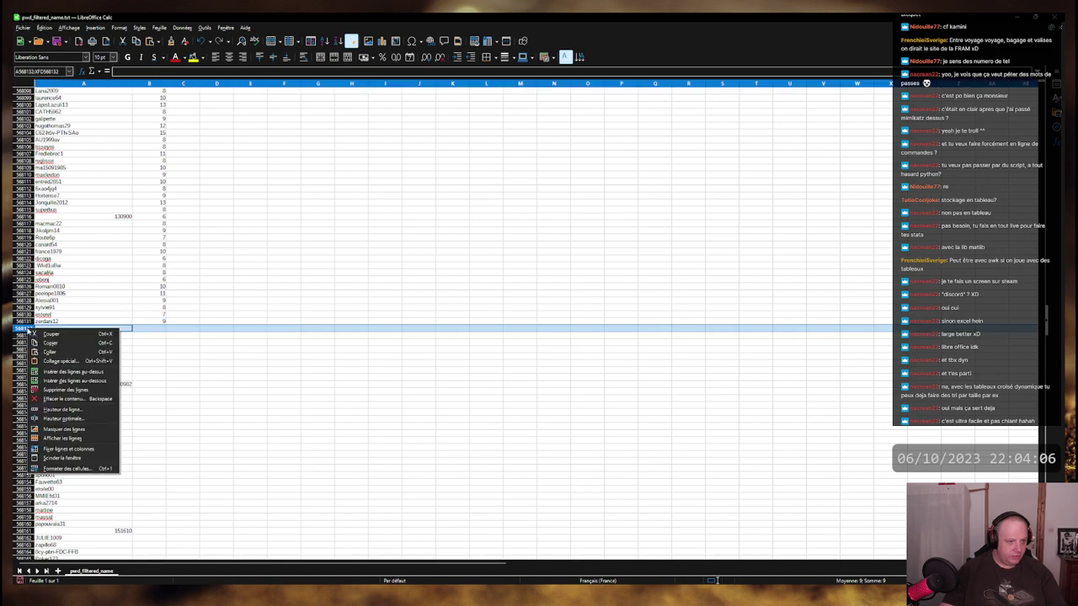
{"action": "left_click", "coordinate": [59, 389]}
{"action": "left_click", "coordinate": [160, 320]}
{"action": "double_click", "coordinate": [166, 323]}
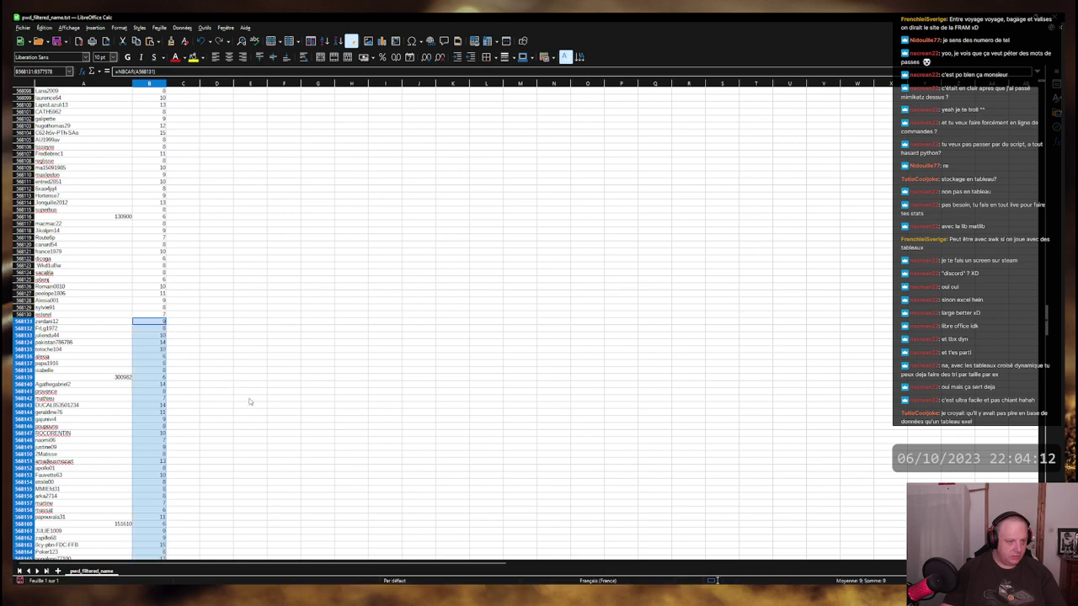
{"action": "scroll", "coordinate": [145, 377], "scroll_direction": "down", "scroll_amount": 10}
{"action": "scroll", "coordinate": [145, 377], "scroll_direction": "down", "scroll_amount": 19}
{"action": "left_click", "coordinate": [150, 371]}
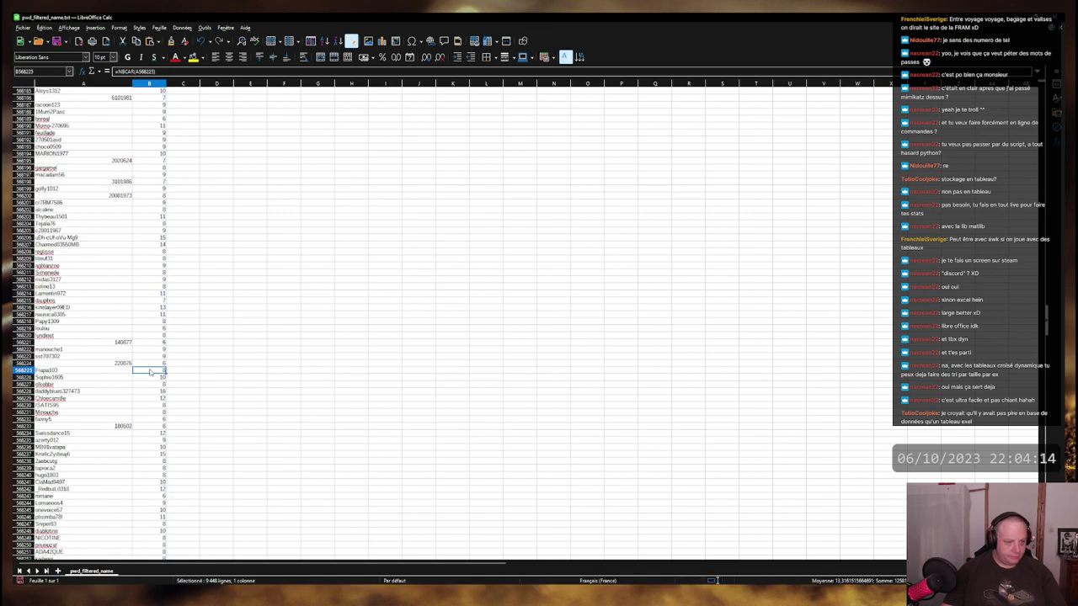
Delete the last empty row and fill the NBCAR formula down to row 714173
{"action": "key", "text": "ctrl+Down"}
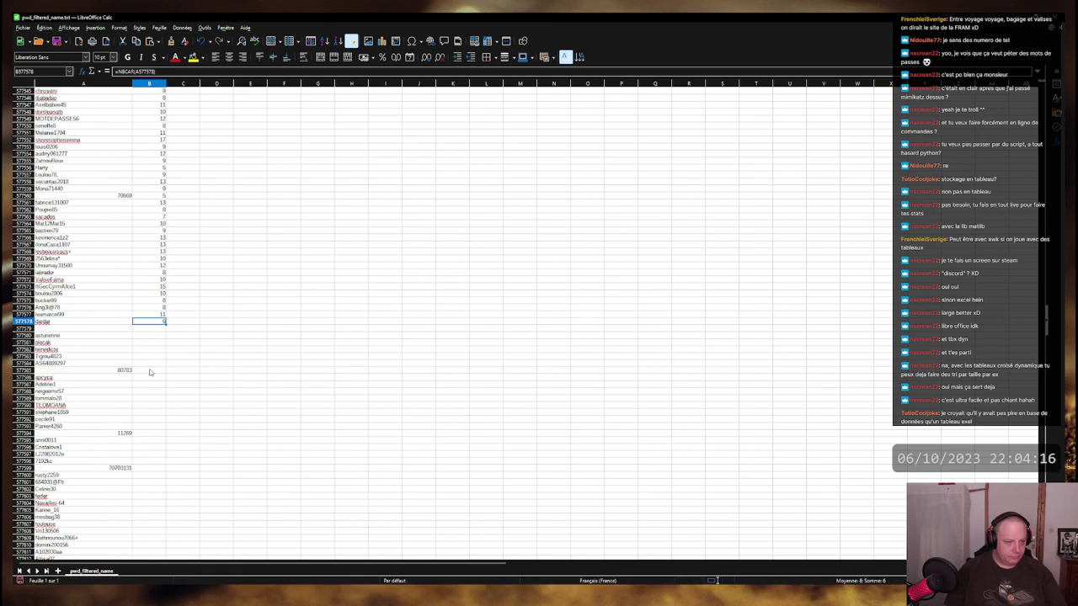
{"action": "right_click", "coordinate": [26, 329]}
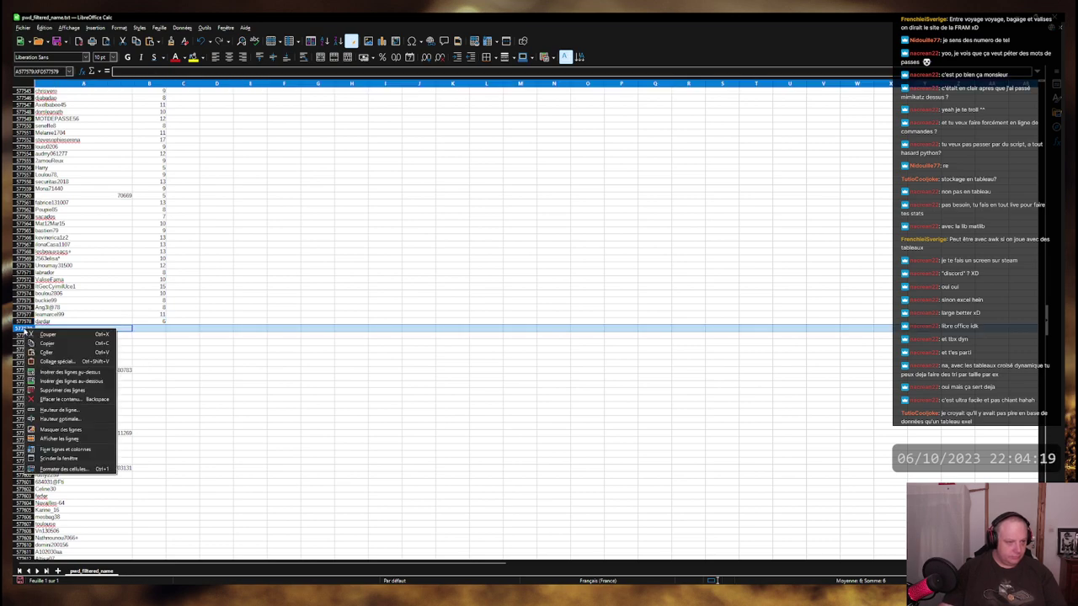
{"action": "left_click", "coordinate": [59, 392]}
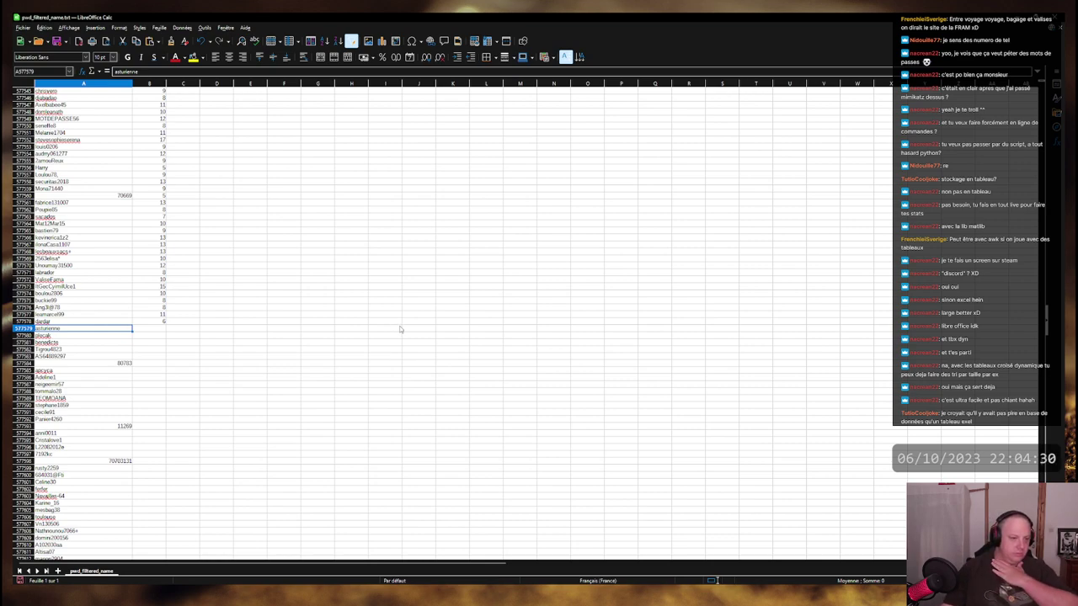
{"action": "left_click", "coordinate": [148, 330]}
{"action": "left_click", "coordinate": [162, 324]}
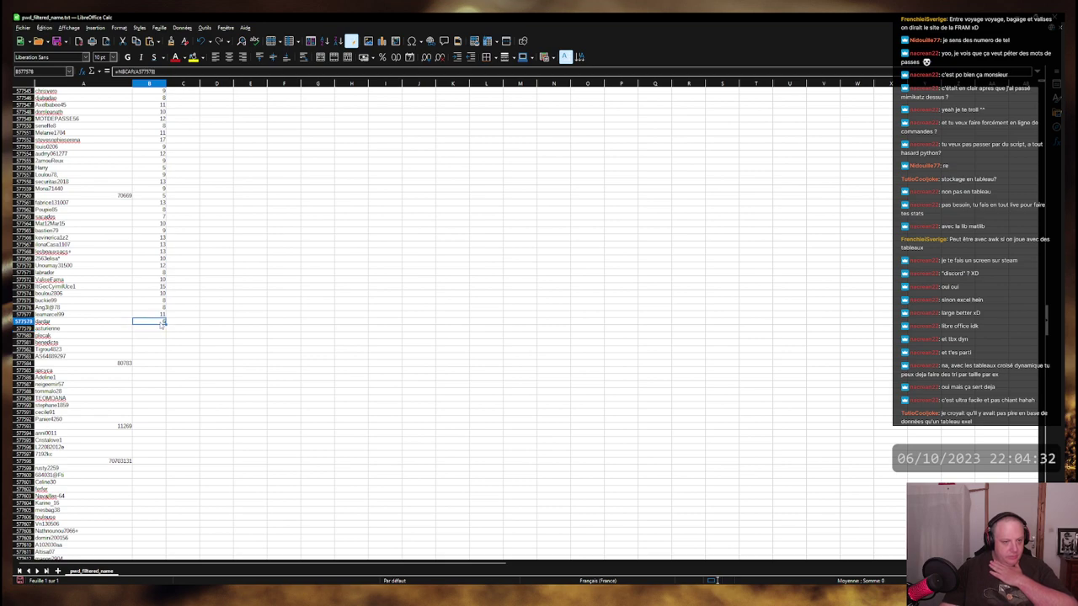
{"action": "double_click", "coordinate": [166, 324]}
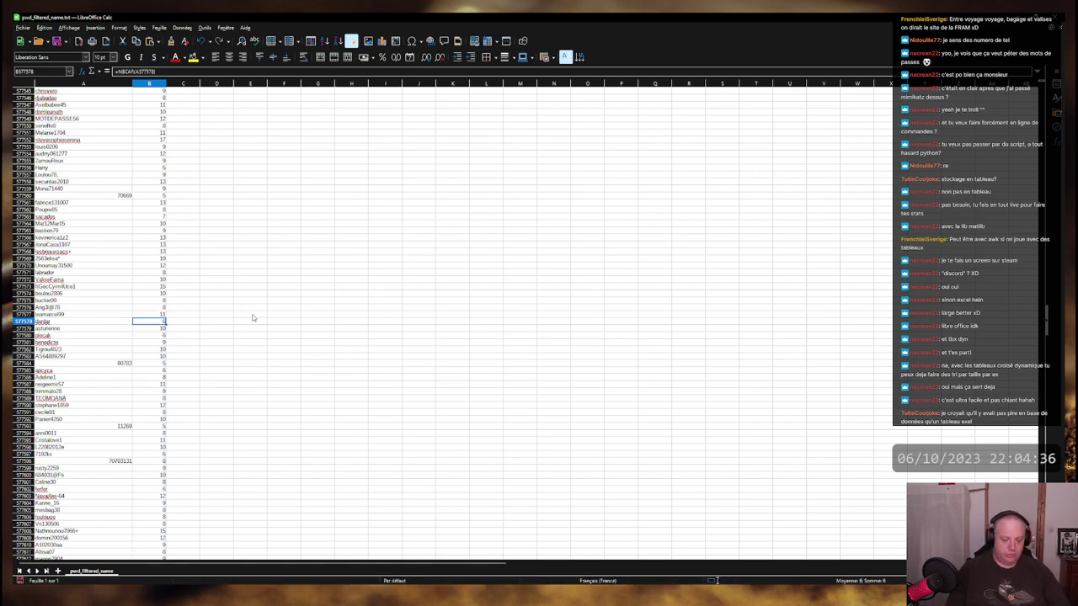
{"action": "key", "text": "ctrl+Down"}
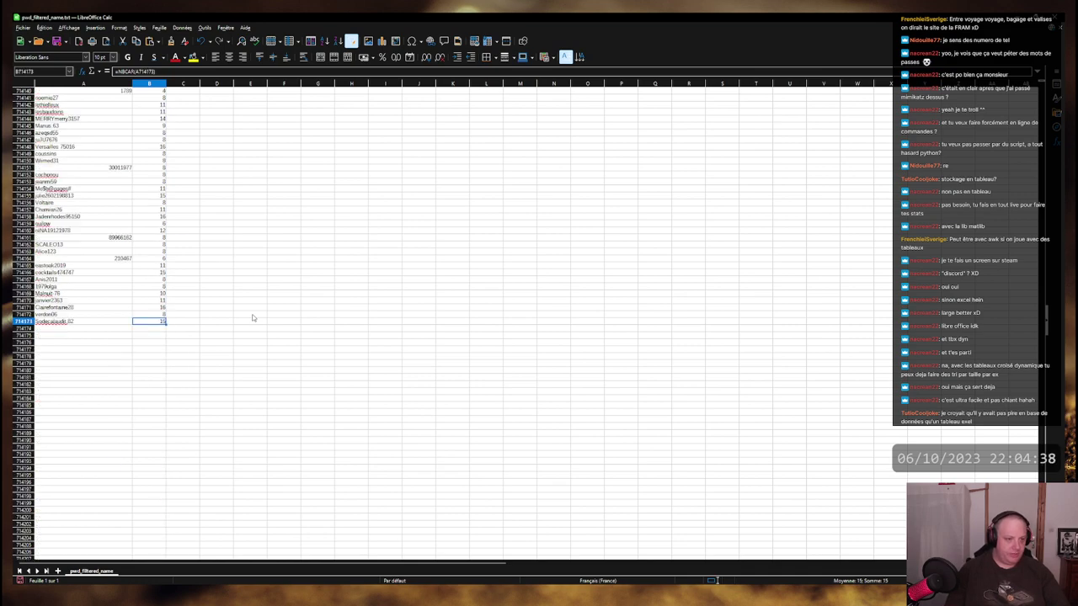
{"action": "key", "text": "ctrl+Up"}
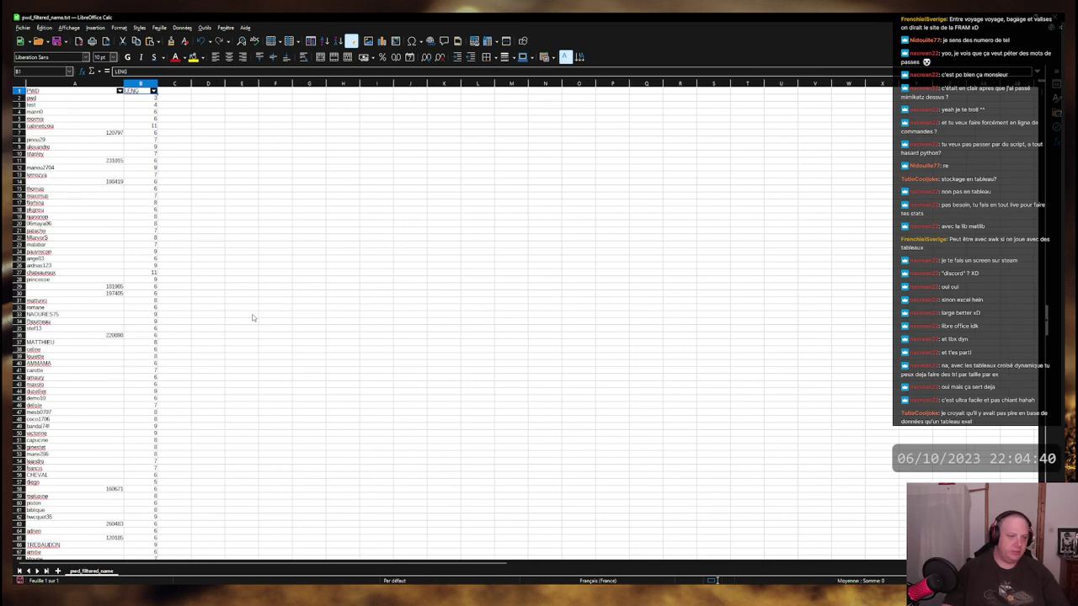
Select the PWD and LENG columns A and B and apply Données > Tri décroissant
{"action": "key", "text": "Left"}
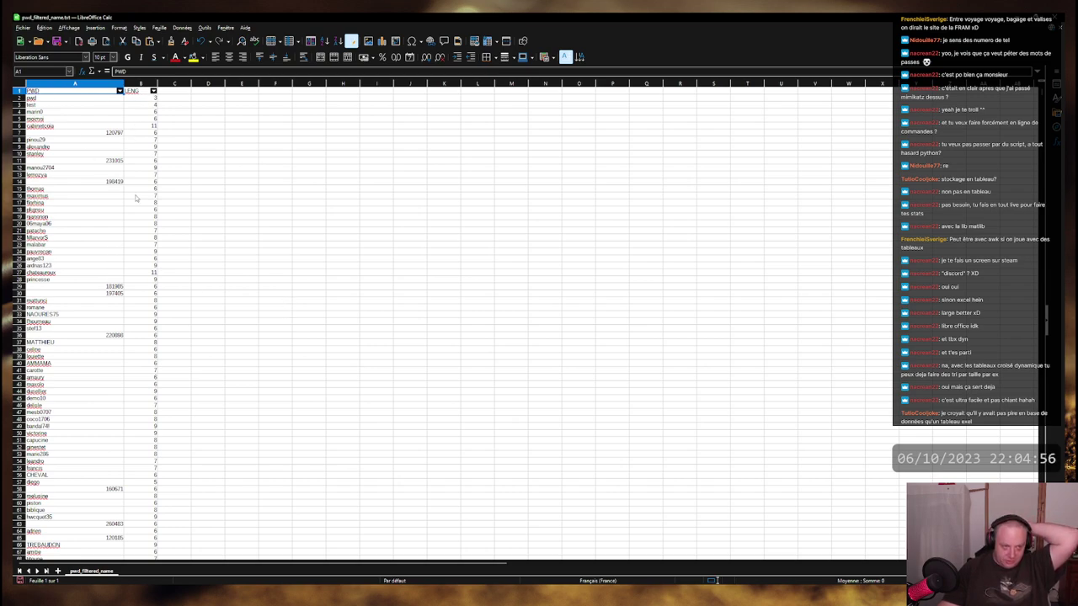
{"action": "scroll", "coordinate": [108, 228], "scroll_direction": "down", "scroll_amount": 3}
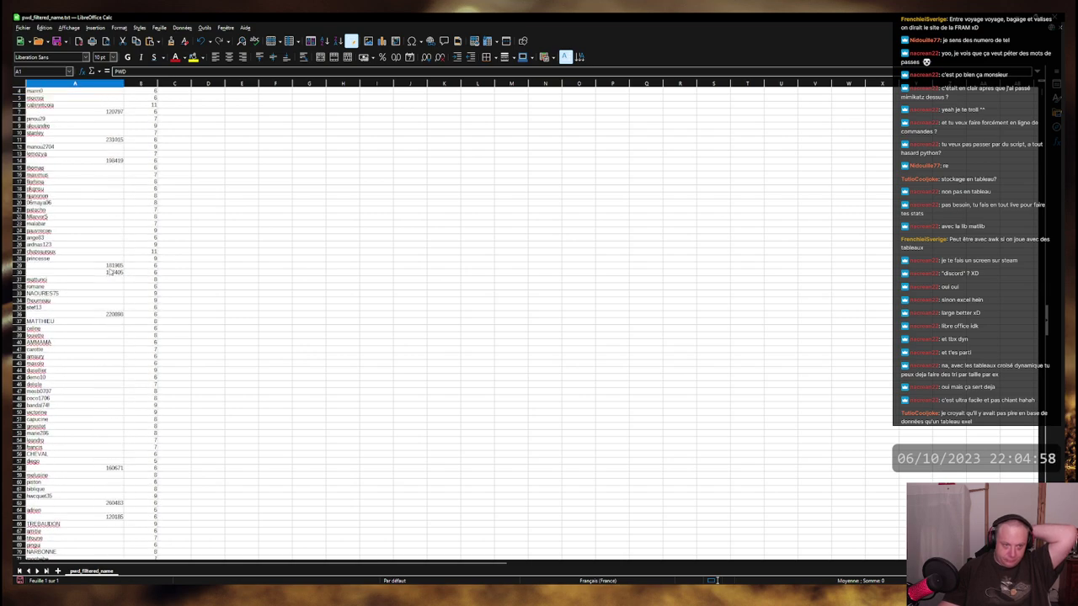
{"action": "scroll", "coordinate": [107, 263], "scroll_direction": "up", "scroll_amount": 3}
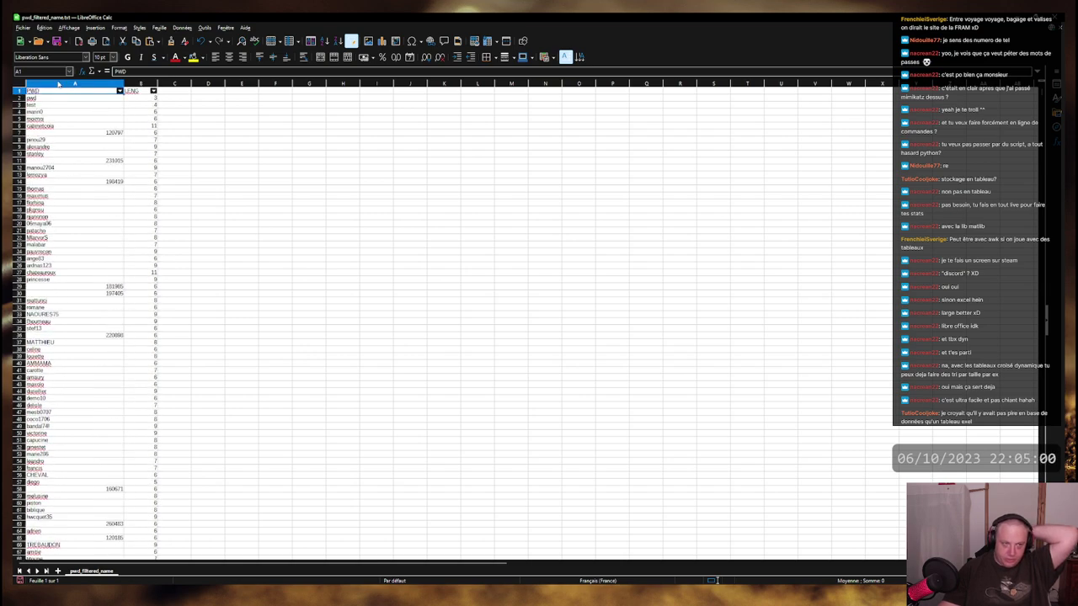
{"action": "left_click_drag", "start_coordinate": [61, 84], "coordinate": [140, 83]}
{"action": "left_click", "coordinate": [182, 28]}
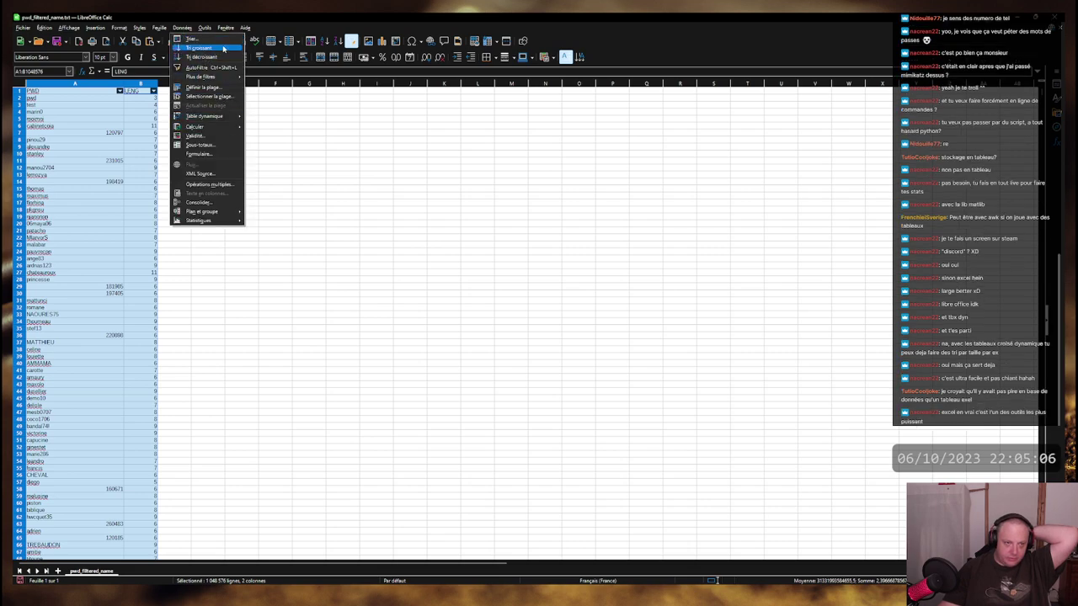
{"action": "left_click", "coordinate": [223, 48]}
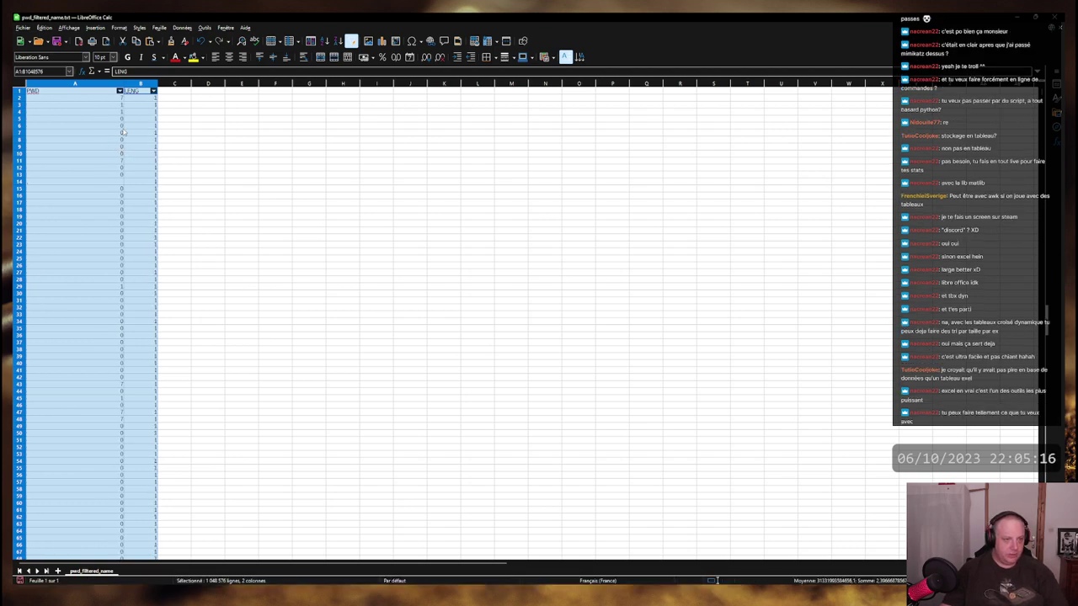
{"action": "key", "text": "Down"}
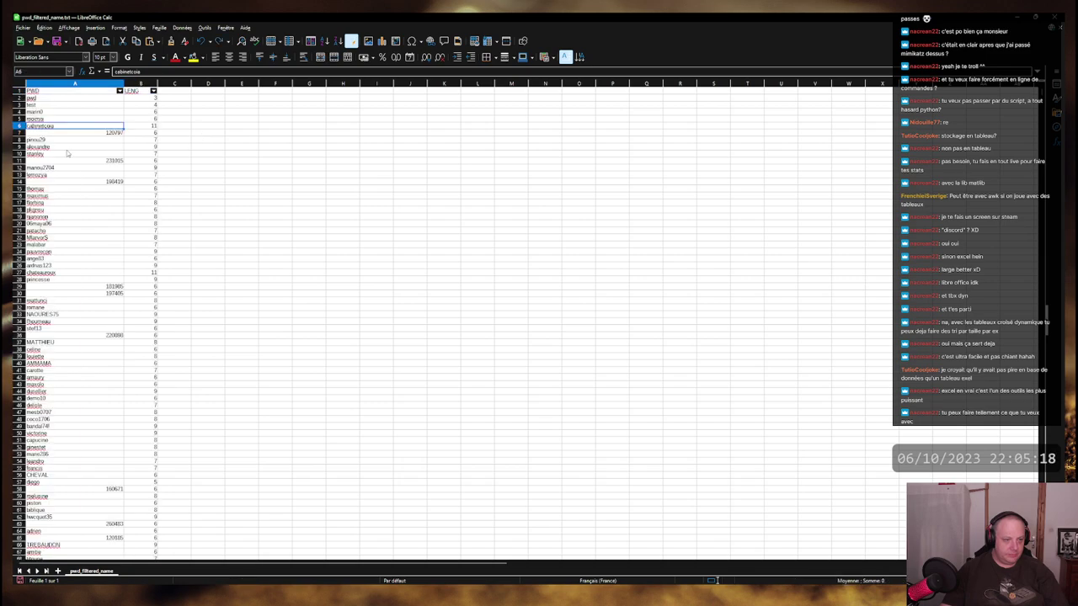
Select columns A and B from row 2 down to the last password row
{"action": "left_click_drag", "start_coordinate": [68, 99], "coordinate": [139, 97]}
{"action": "key", "text": "shift+Down"}
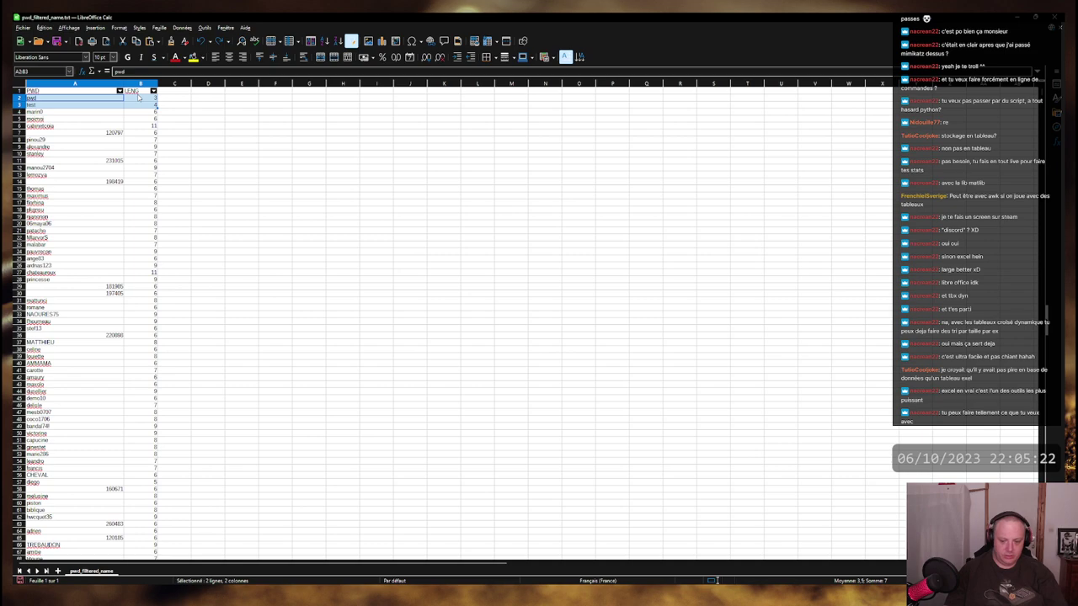
{"action": "key", "text": "ctrl+shift+Down"}
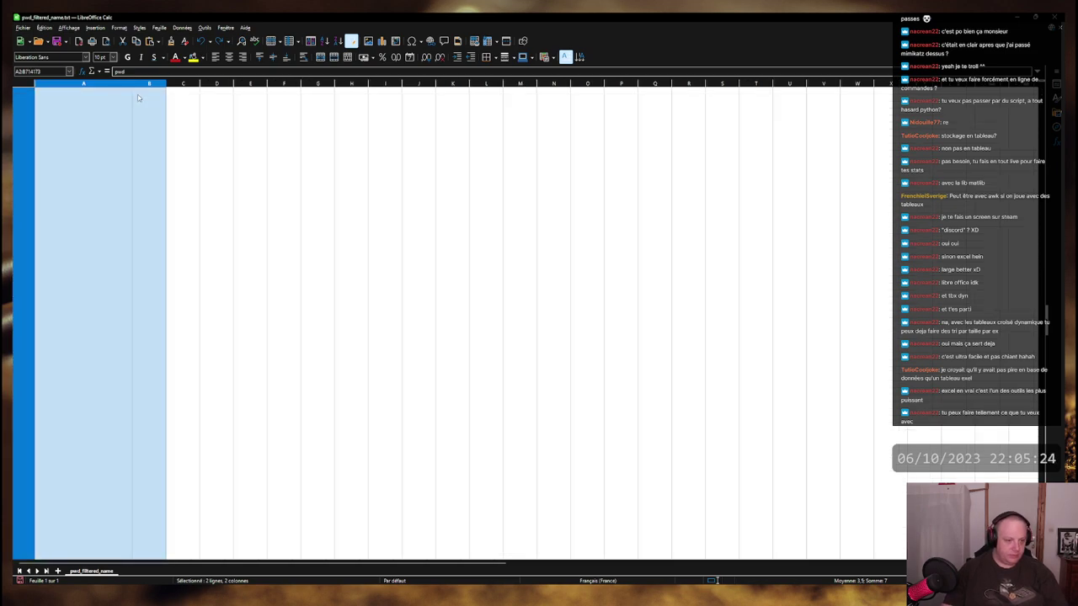
{"action": "key", "text": "ctrl+shift+Up"}
{"action": "key", "text": "shift+Down"}
{"action": "key", "text": "shift+Down"}
{"action": "key", "text": "shift+Down"}
{"action": "key", "text": "shift+Down"}
{"action": "key", "text": "shift+Down"}
{"action": "key", "text": "shift+Down"}
{"action": "key", "text": "shift+Down"}
{"action": "key", "text": "shift+Down"}
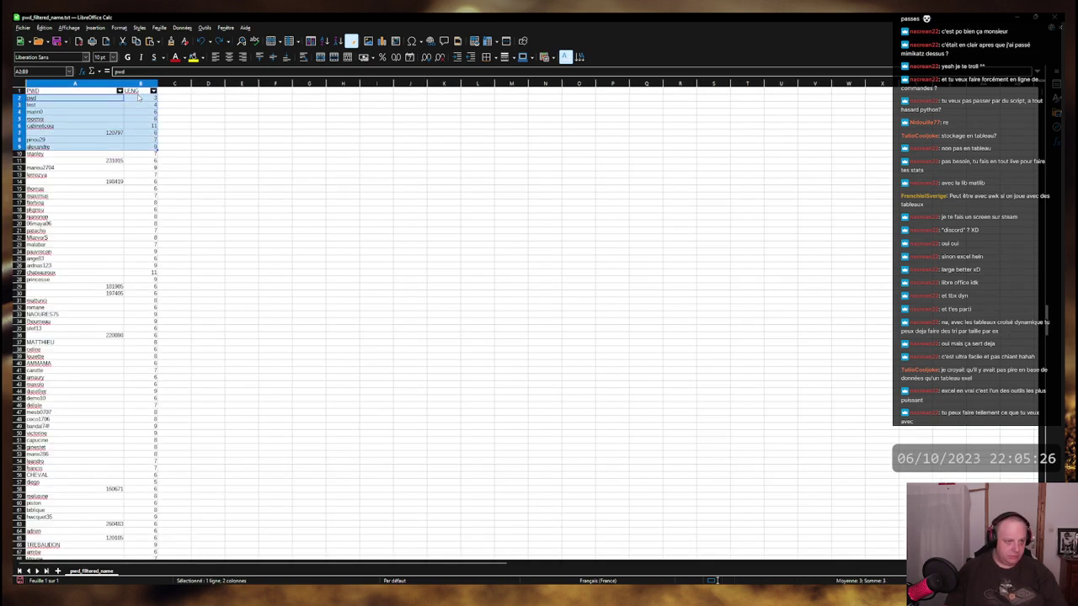
{"action": "key", "text": "shift+Down"}
{"action": "key", "text": "shift+Down"}
{"action": "key", "text": "shift+Down"}
{"action": "key", "text": "shift+Down"}
{"action": "key", "text": "shift+Down"}
{"action": "key", "text": "shift+Down"}
{"action": "key", "text": "shift+Down"}
{"action": "key", "text": "shift+Down"}
{"action": "key", "text": "shift+Right"}
{"action": "key", "text": "shift+Left"}
{"action": "key", "text": "shift+Down"}
{"action": "key", "text": "shift+Down"}
{"action": "key", "text": "ctrl+shift+Down"}
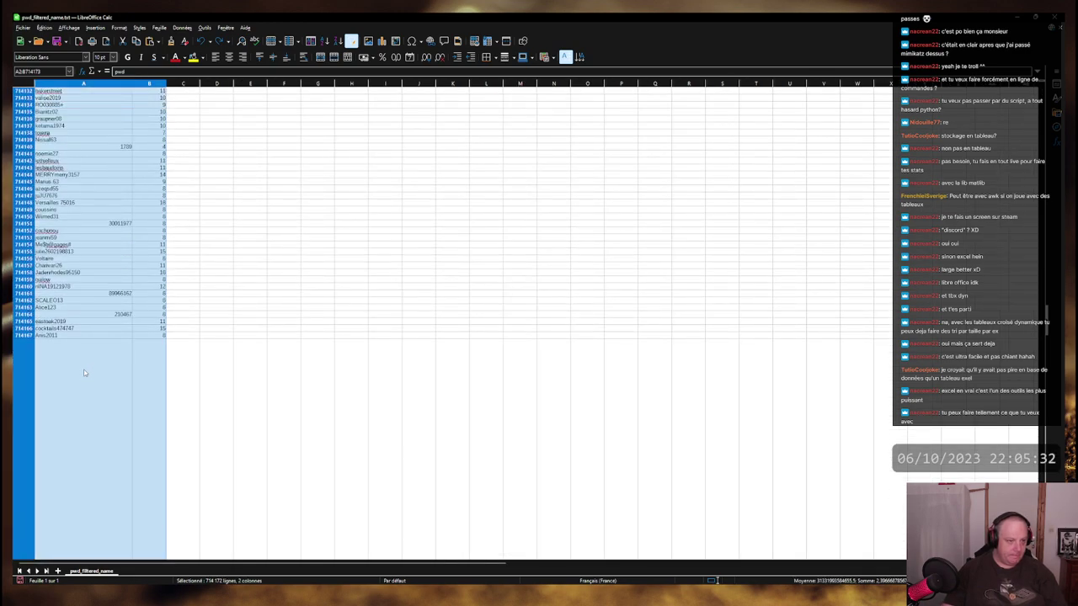
{"action": "key", "text": "shift+Up"}
{"action": "key", "text": "shift+Up"}
{"action": "key", "text": "shift+Up"}
{"action": "key", "text": "shift+Up"}
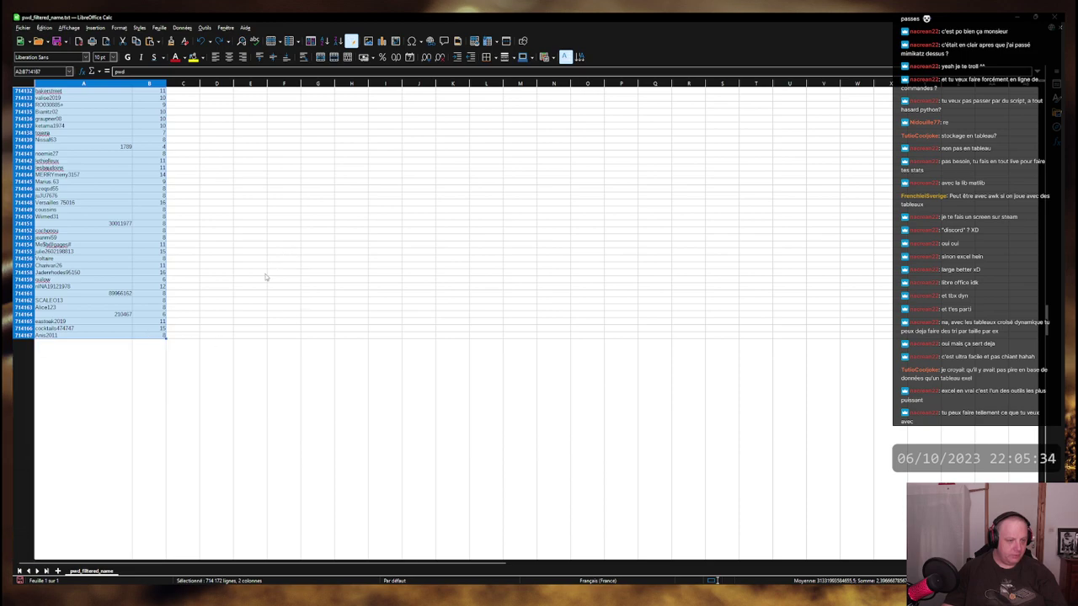
{"action": "scroll", "coordinate": [244, 337], "scroll_direction": "up", "scroll_amount": 20}
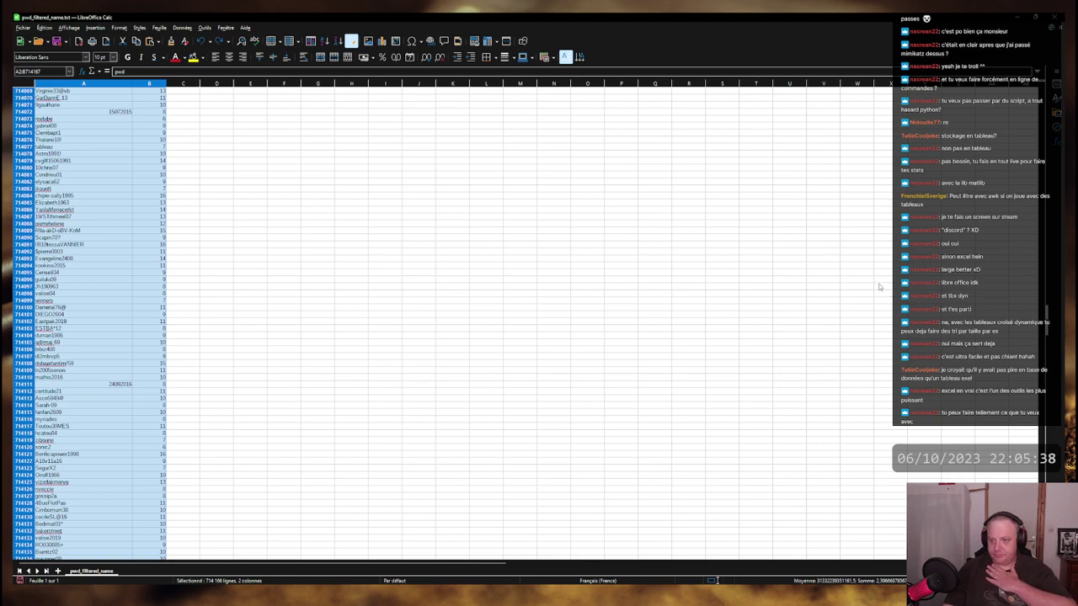
{"action": "scroll", "coordinate": [646, 321], "scroll_direction": "up", "scroll_amount": 8}
{"action": "scroll", "coordinate": [597, 297], "scroll_direction": "up", "scroll_amount": 20}
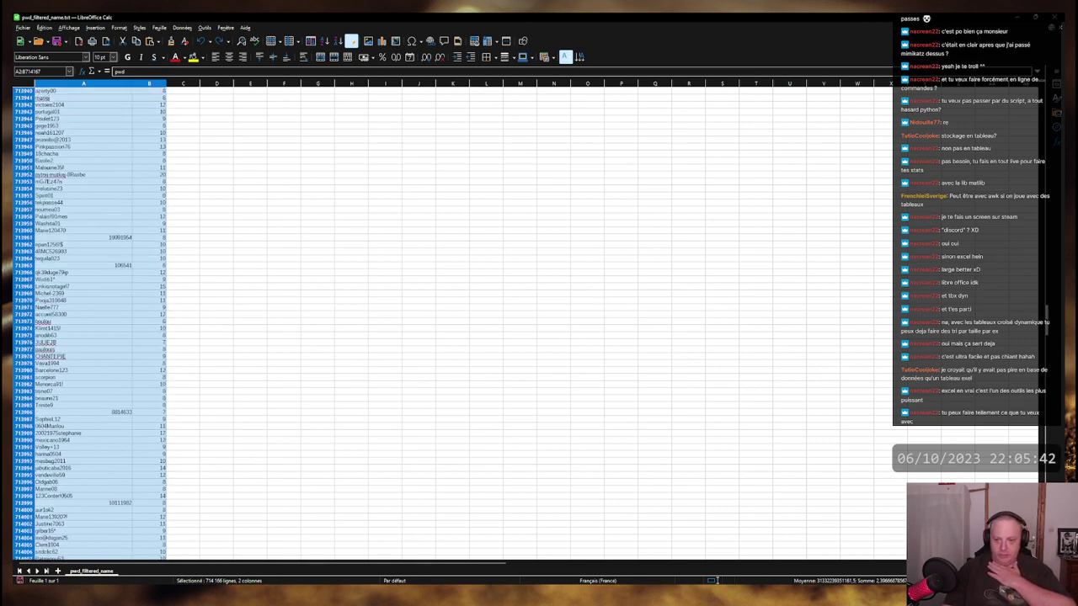
{"action": "scroll", "coordinate": [505, 320], "scroll_direction": "up", "scroll_amount": 20}
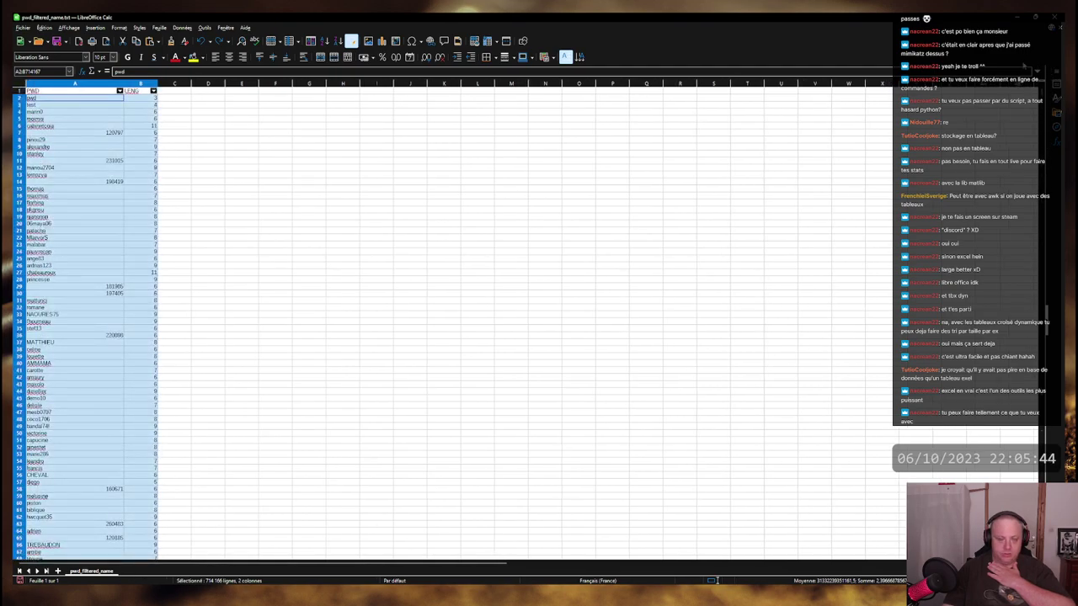
Sort the selection through Données > Trier with column B as key 1, Décroissant
{"action": "left_click", "coordinate": [182, 28]}
{"action": "left_click", "coordinate": [192, 39]}
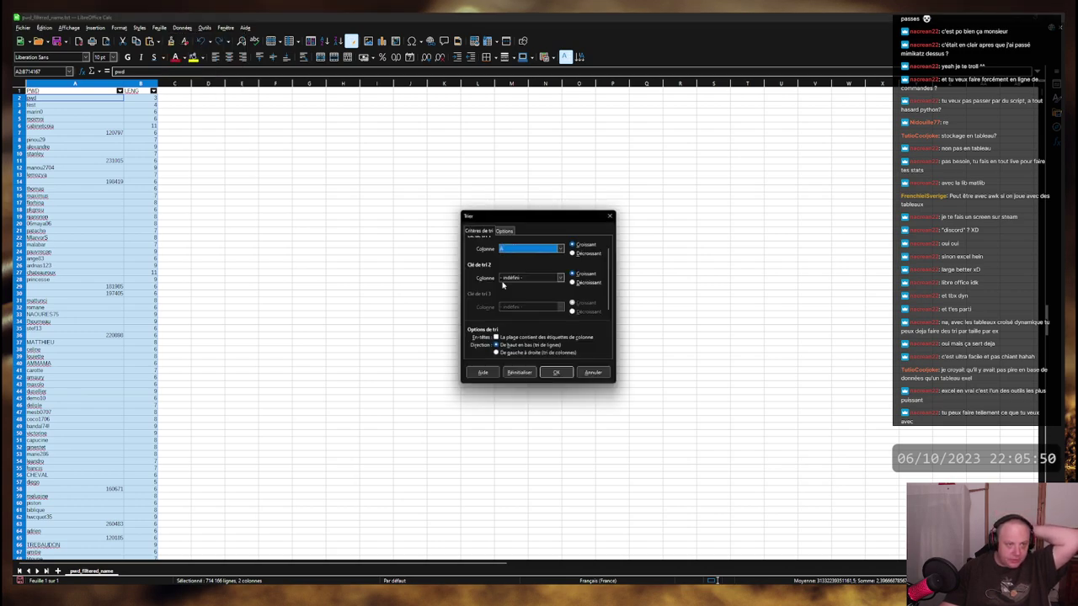
{"action": "left_click", "coordinate": [560, 248]}
{"action": "left_click", "coordinate": [532, 266]}
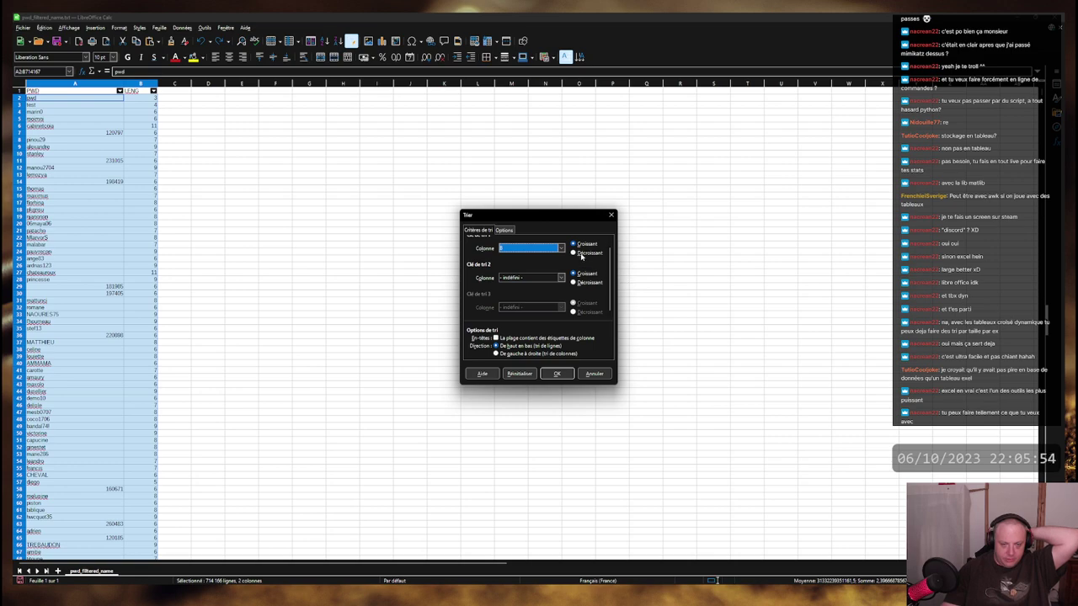
{"action": "left_click", "coordinate": [579, 253]}
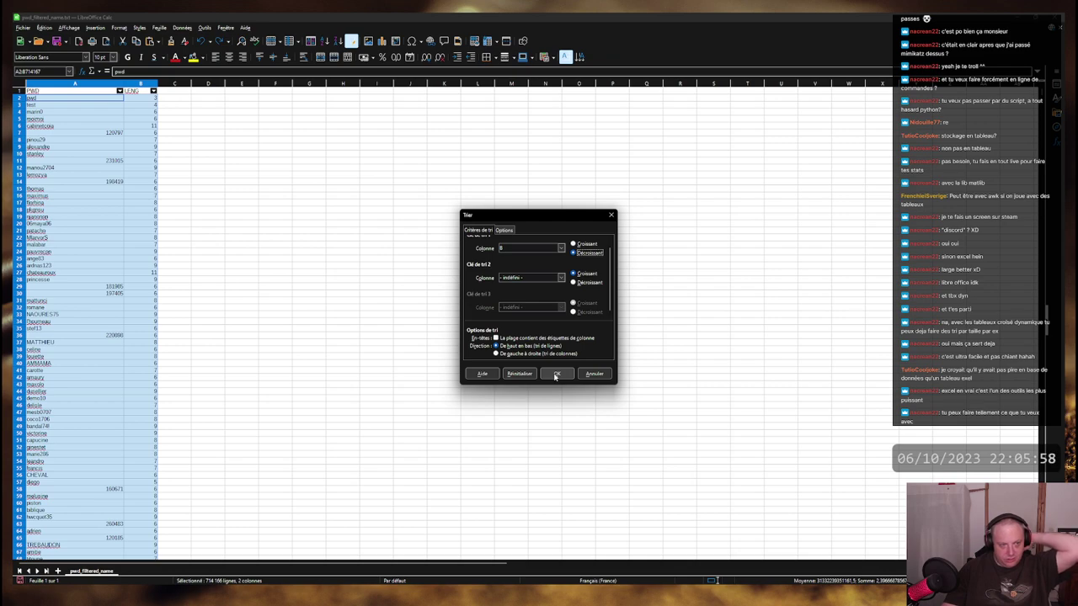
{"action": "left_click", "coordinate": [555, 376]}
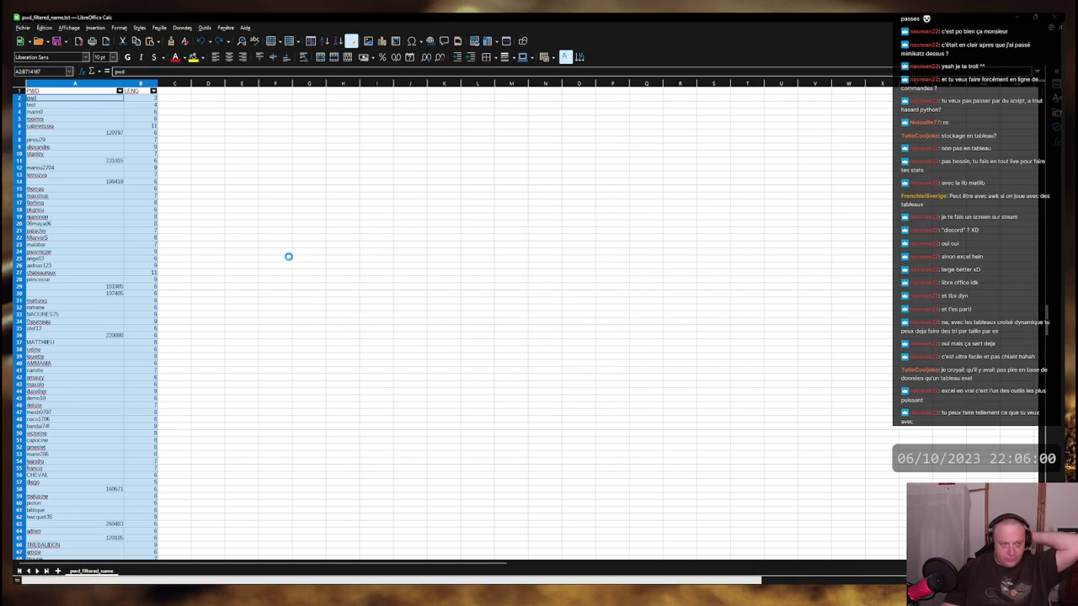
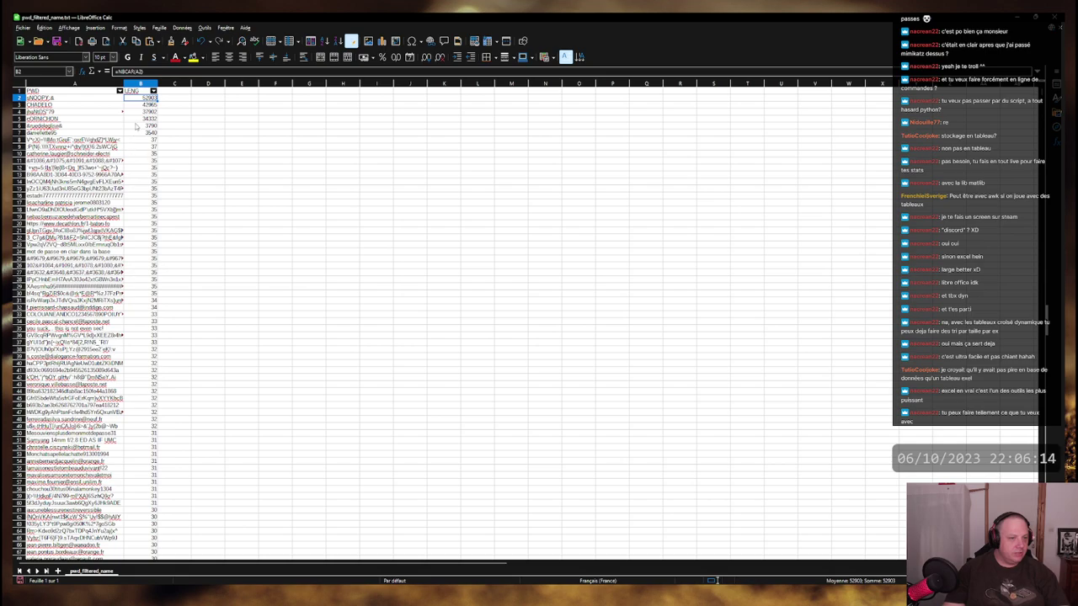
Read the LENG values in B2:B7, ending on the longest length, 52903
{"action": "left_click", "coordinate": [144, 133], "text": "shift"}
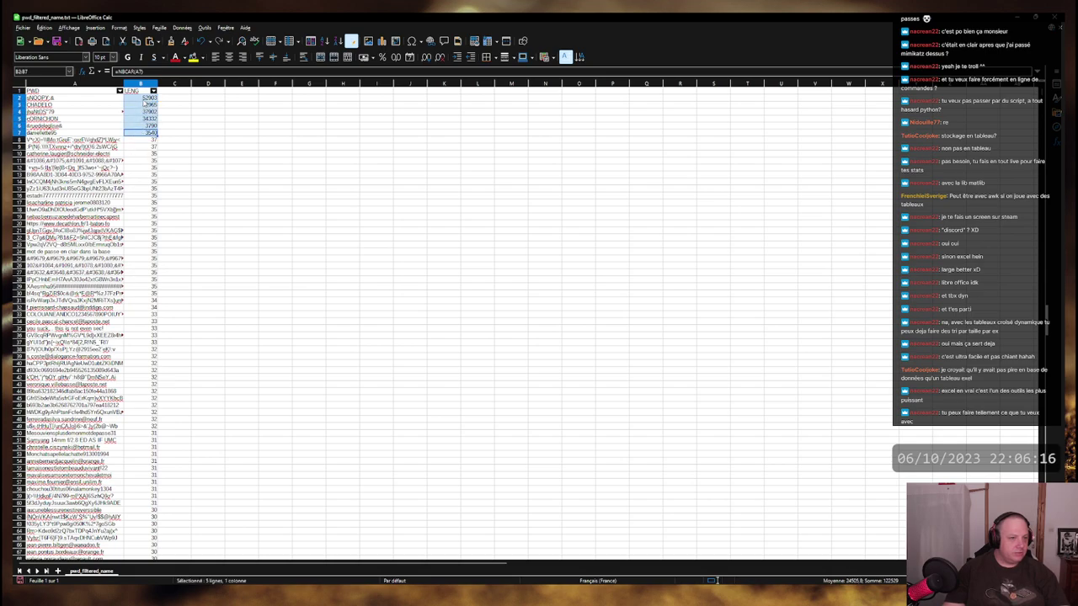
{"action": "left_click", "coordinate": [143, 99]}
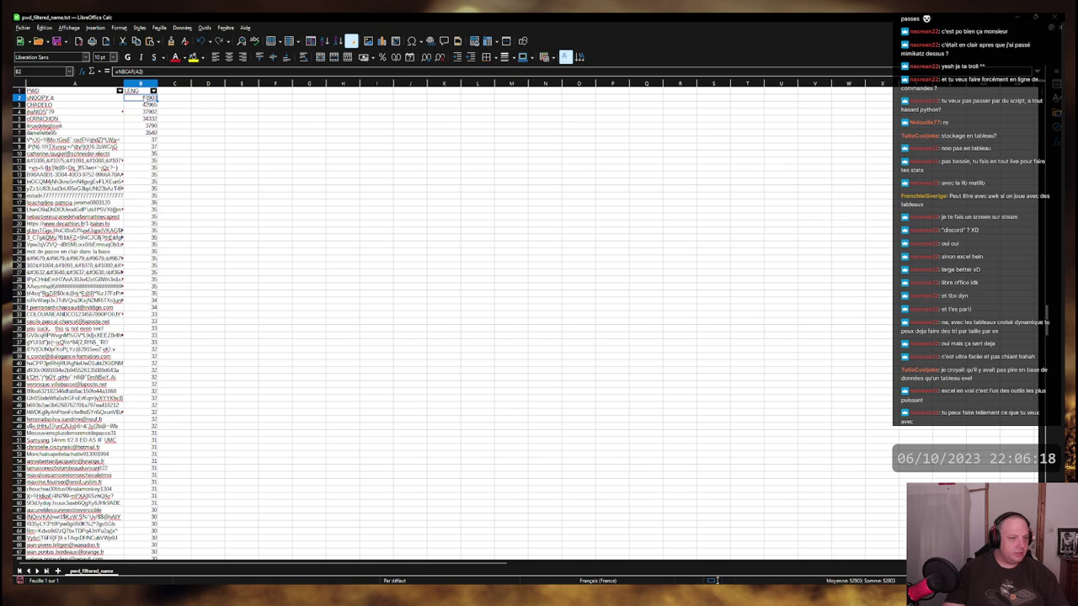
{"action": "left_click", "coordinate": [144, 126]}
{"action": "left_click", "coordinate": [143, 133]}
{"action": "left_click", "coordinate": [143, 99]}
{"action": "left_click", "coordinate": [144, 105]}
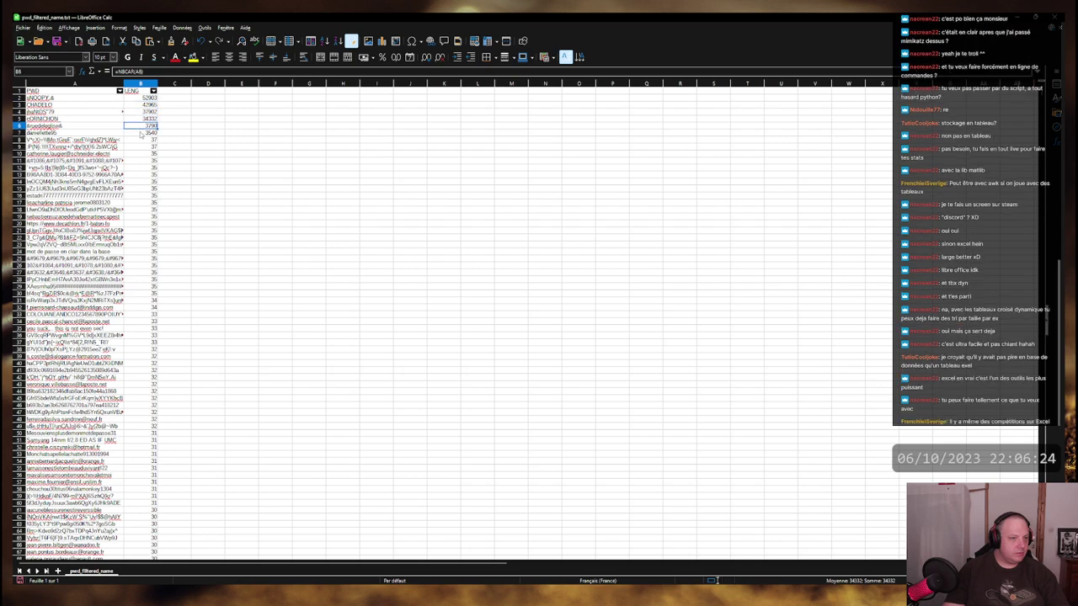
{"action": "key", "text": "Up"}
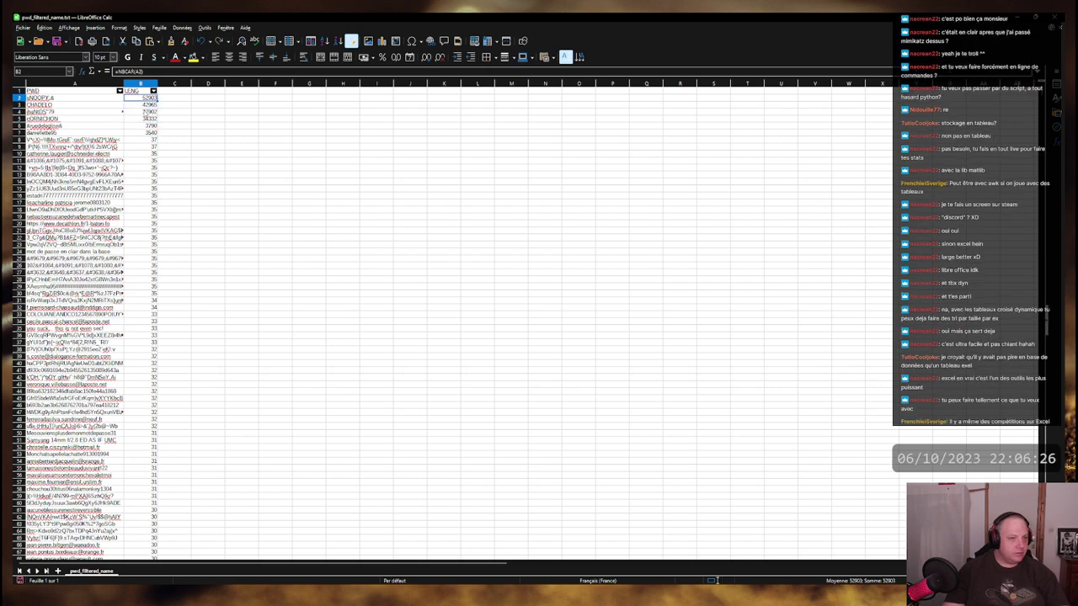
Bring the terminal window with the strace output to the front
{"action": "scroll", "coordinate": [147, 125], "scroll_direction": "down", "scroll_amount": 5}
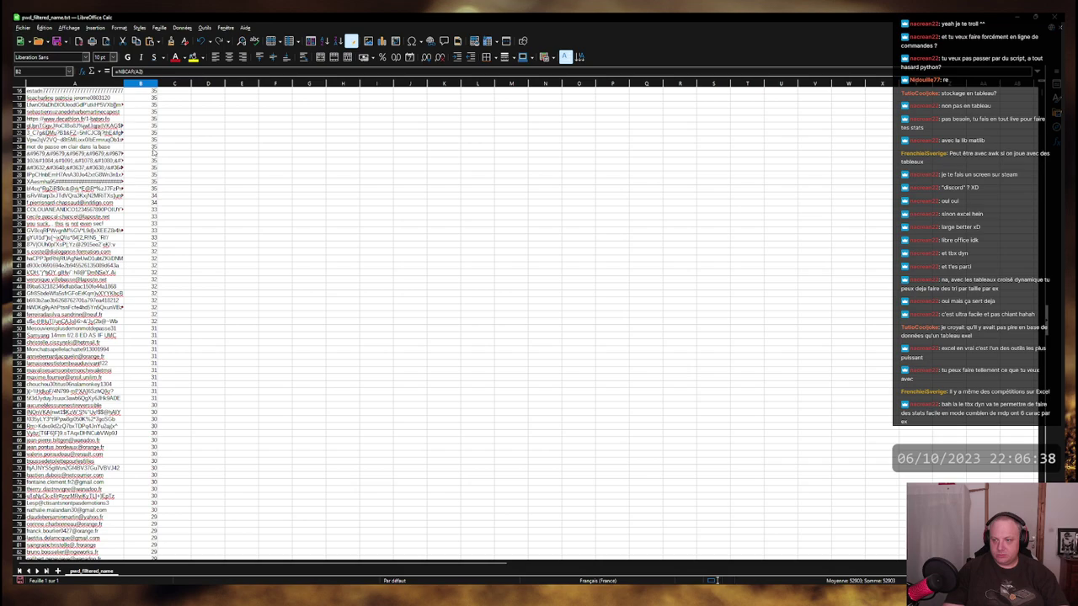
{"action": "scroll", "coordinate": [147, 155], "scroll_direction": "up", "scroll_amount": 5}
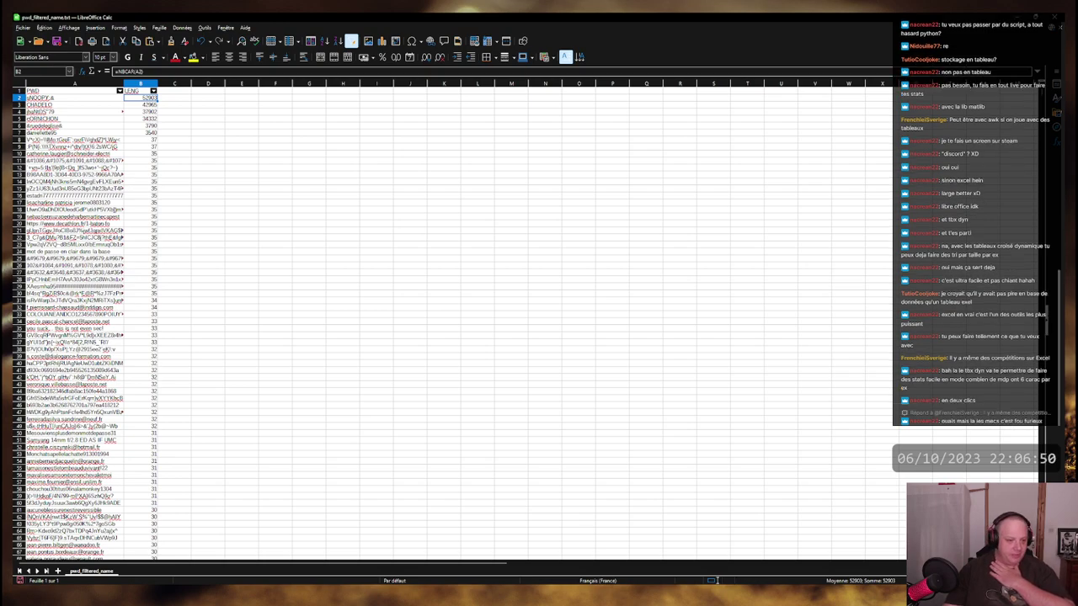
{"action": "key", "text": "alt+Tab"}
{"action": "left_click", "coordinate": [62, 19]}
Review the strace output tab, then return to the pwd_filtered_name spreadsheet
{"action": "left_click", "coordinate": [167, 22]}
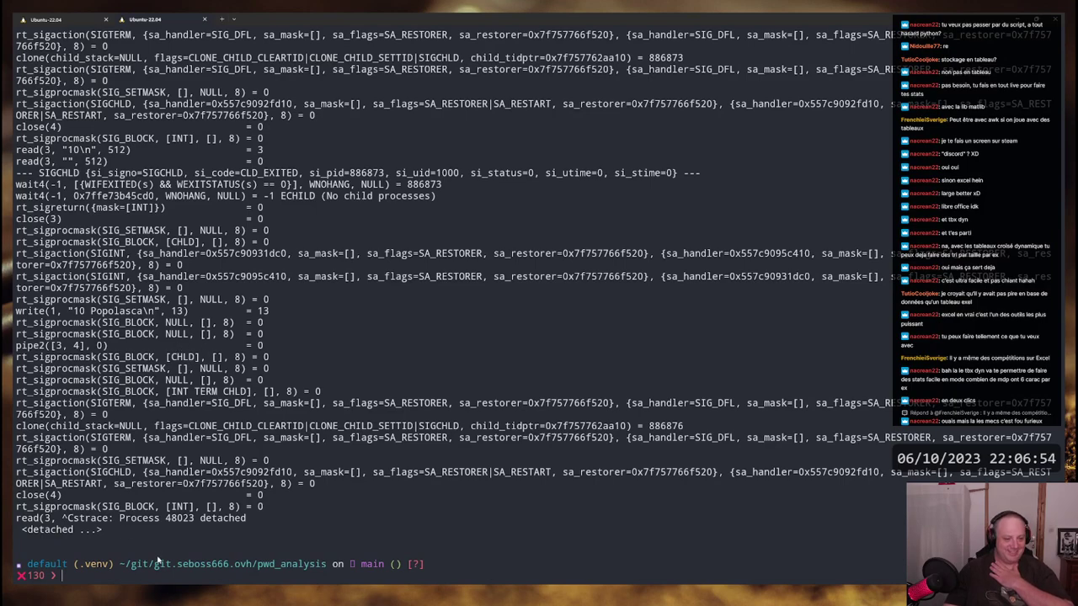
{"action": "key", "text": "alt+Tab"}
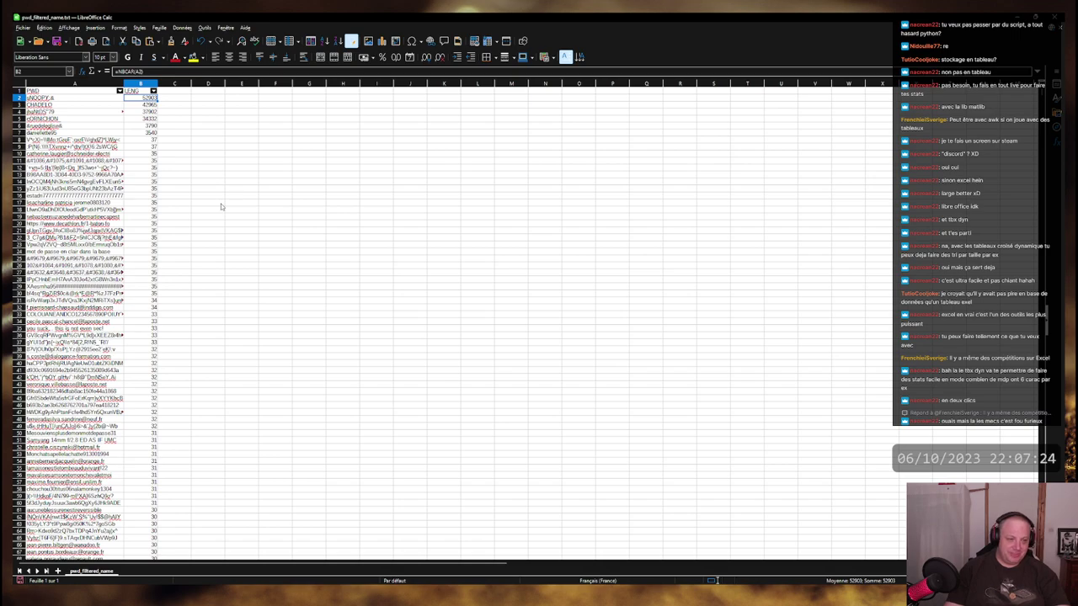
Widen column A, then check lengths B2:B8: six large values down to 3640, then 37
{"action": "left_click_drag", "start_coordinate": [122, 85], "coordinate": [161, 85]}
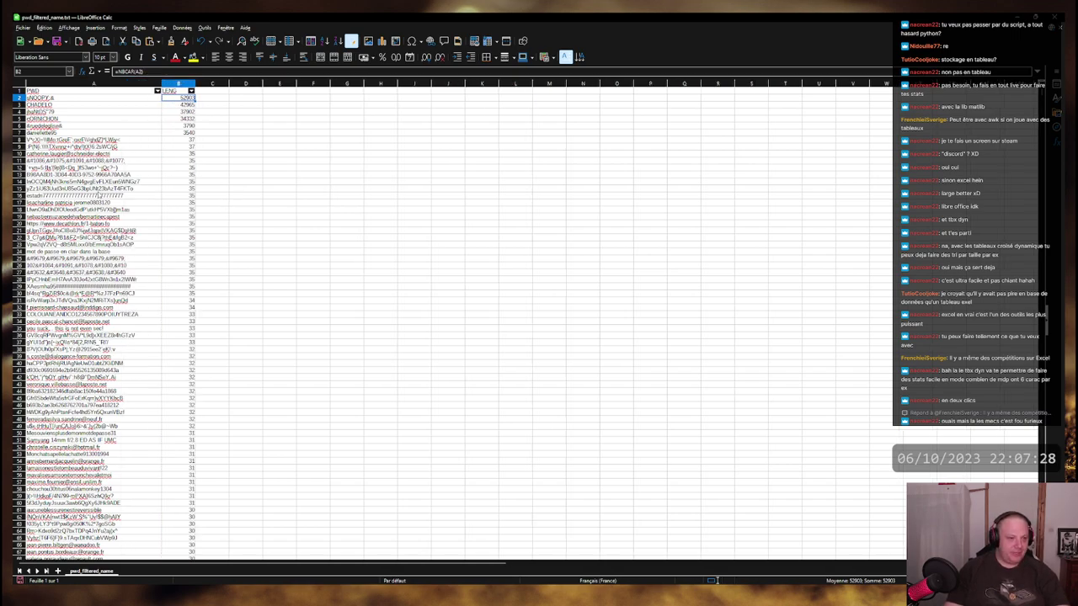
{"action": "left_click", "coordinate": [135, 182]}
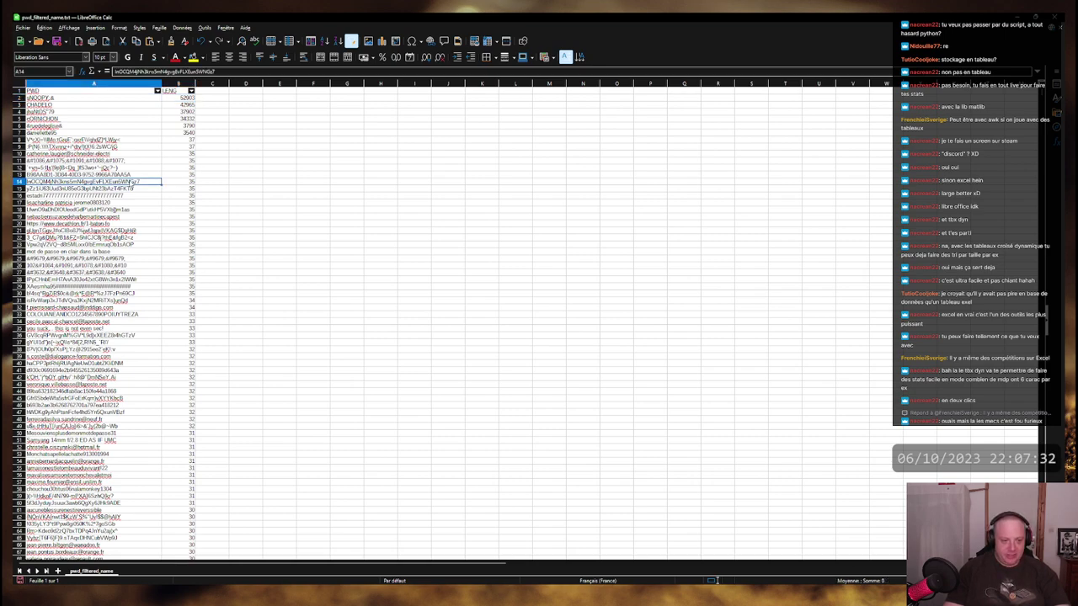
{"action": "left_click", "coordinate": [181, 139]}
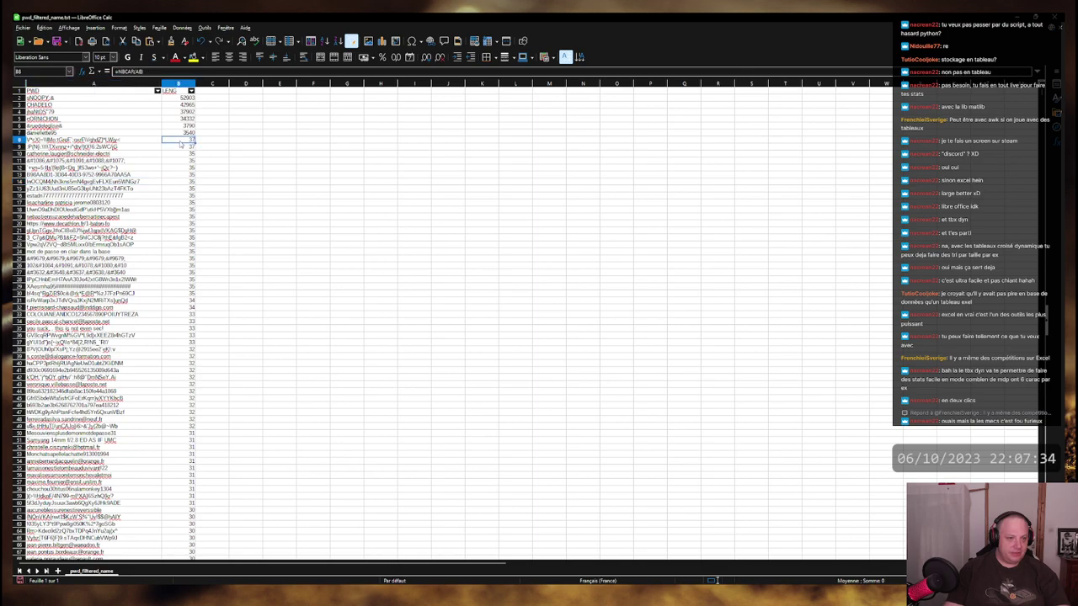
{"action": "key", "text": "Up"}
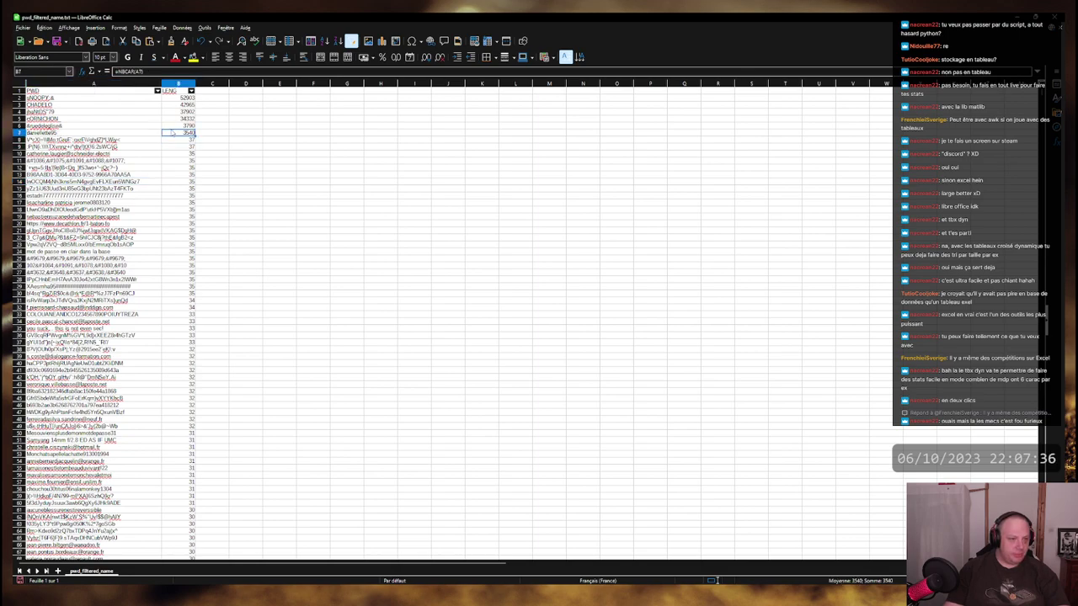
{"action": "left_click", "coordinate": [180, 126]}
{"action": "left_click", "coordinate": [180, 98]}
{"action": "left_click", "coordinate": [180, 105]}
{"action": "left_click", "coordinate": [181, 111]}
{"action": "left_click", "coordinate": [180, 119]}
{"action": "left_click", "coordinate": [180, 126]}
{"action": "left_click", "coordinate": [180, 132]}
{"action": "left_click", "coordinate": [177, 140]}
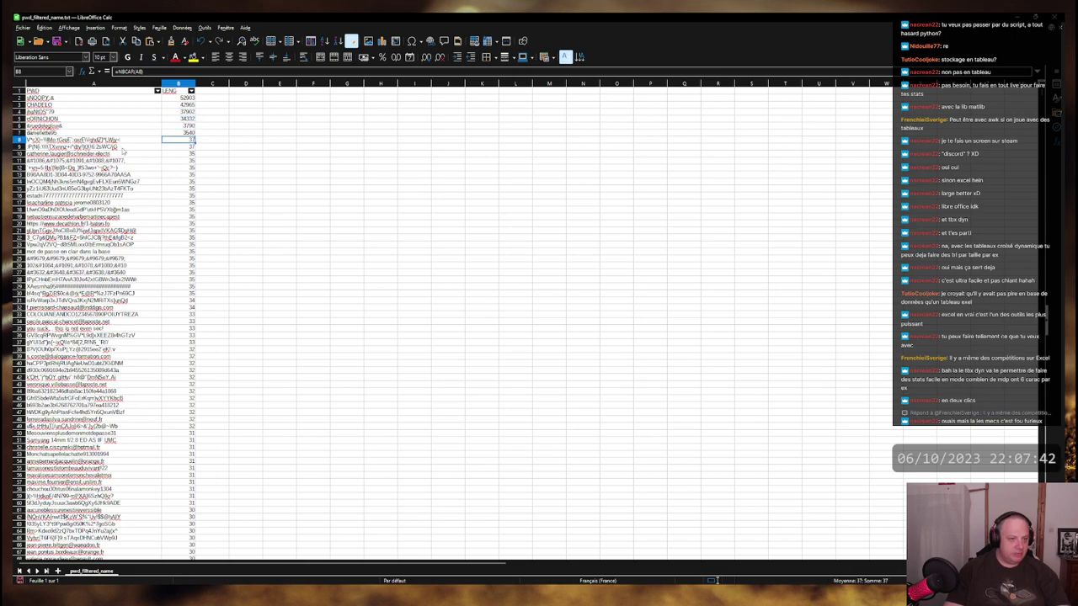
Inspect the full password text in cells A8 and A7
{"action": "left_click", "coordinate": [127, 141]}
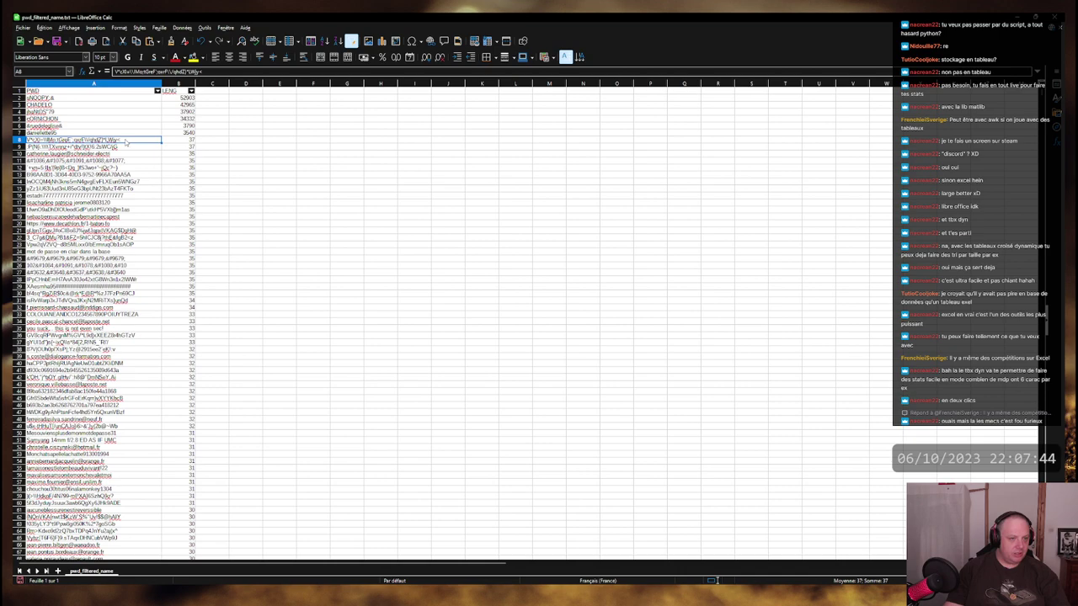
{"action": "left_click_drag", "start_coordinate": [206, 73], "coordinate": [74, 71]}
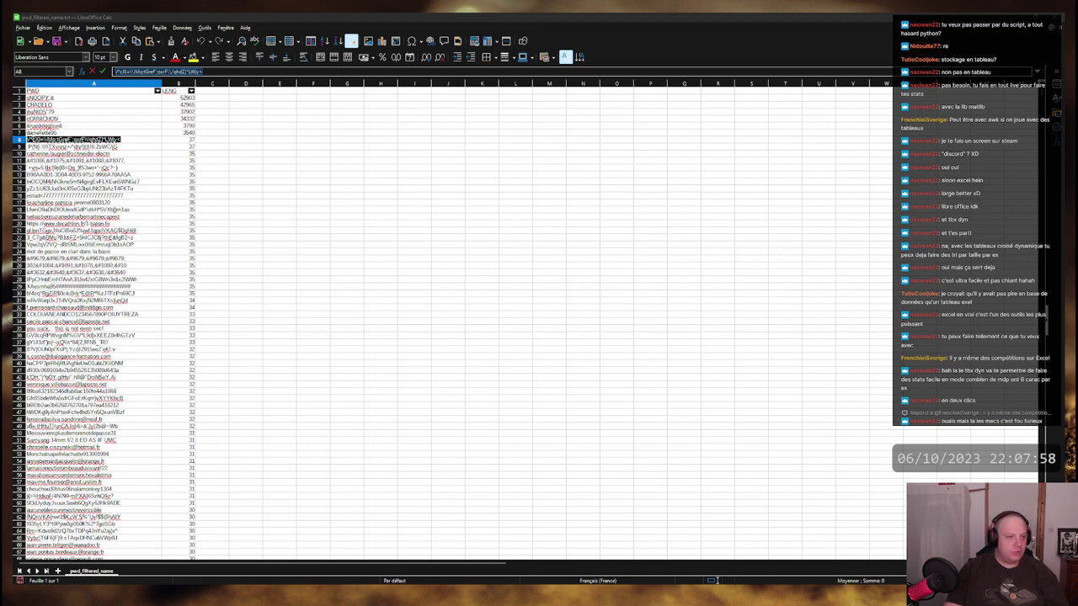
{"action": "left_click", "coordinate": [40, 132]}
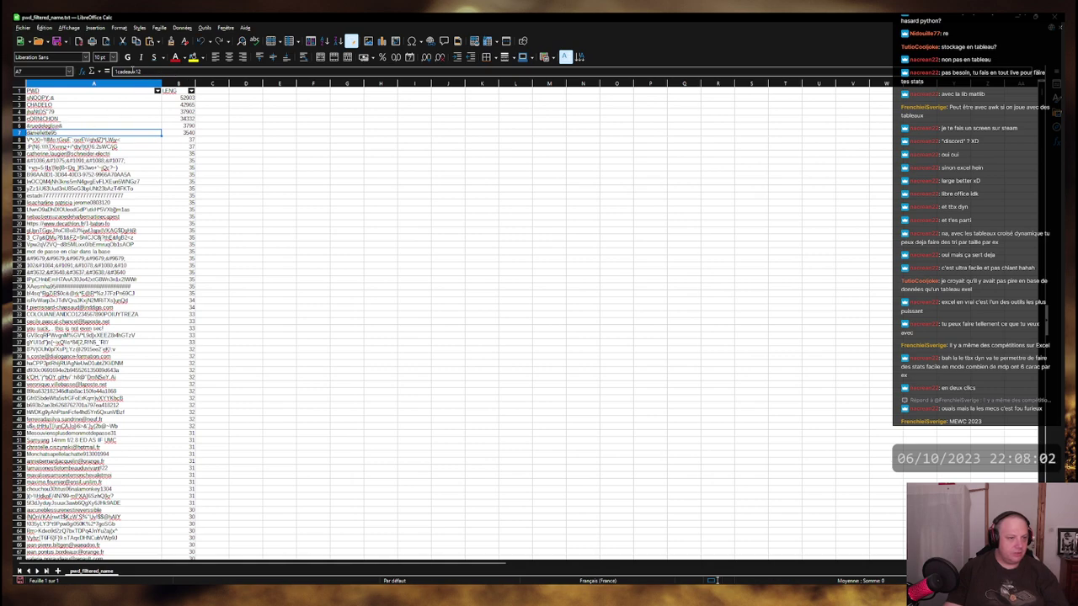
Expand the input line to show A7's password over several lines, then switch to Firefox
{"action": "double_click", "coordinate": [142, 71]}
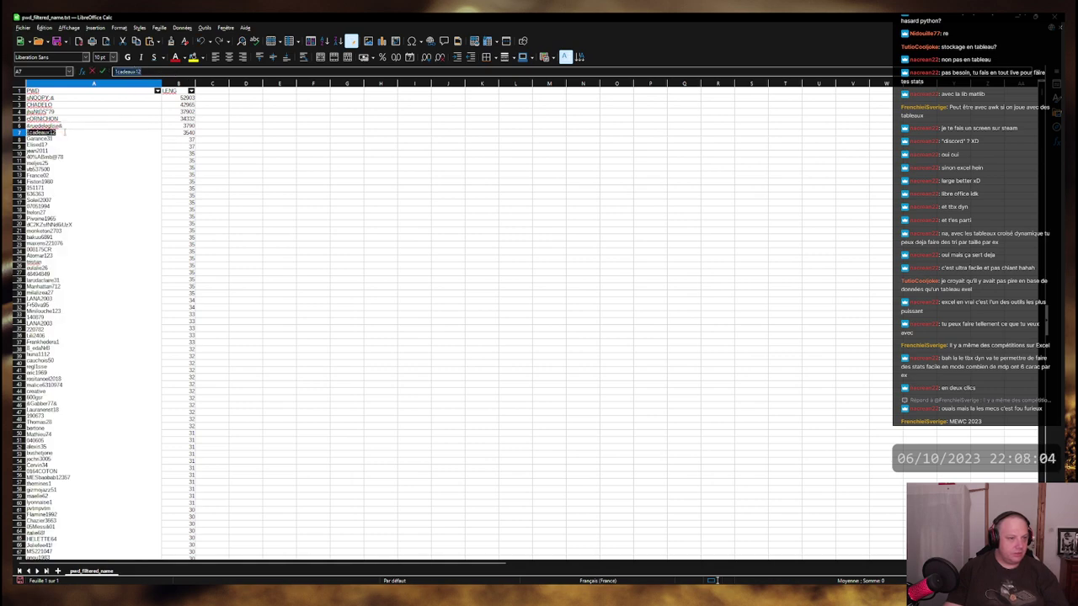
{"action": "scroll", "coordinate": [87, 181], "scroll_direction": "down", "scroll_amount": 5}
{"action": "scroll", "coordinate": [101, 253], "scroll_direction": "down", "scroll_amount": 3}
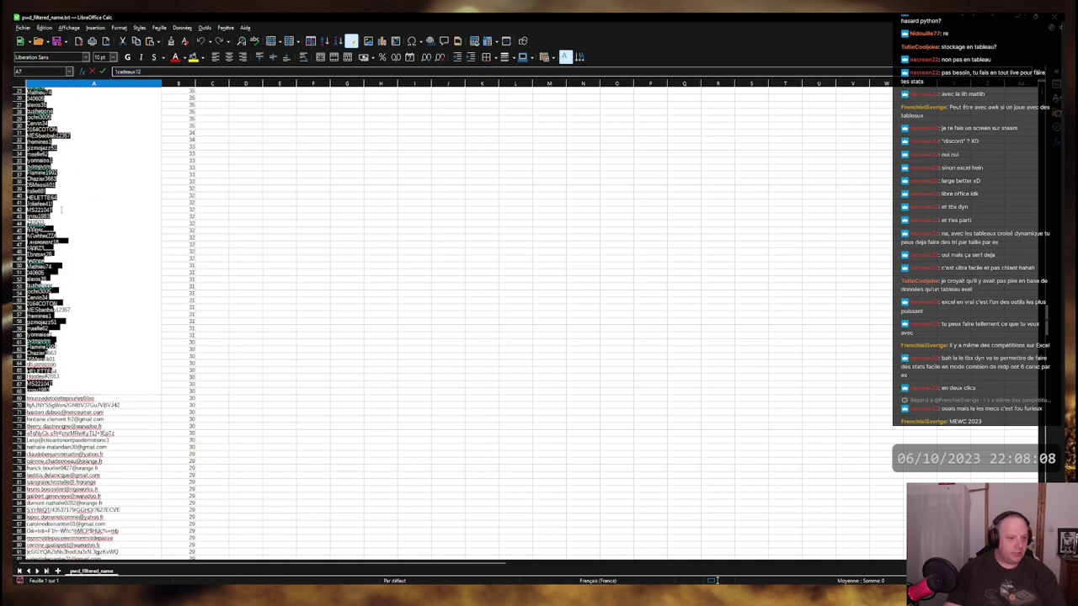
{"action": "scroll", "coordinate": [111, 236], "scroll_direction": "up", "scroll_amount": 8}
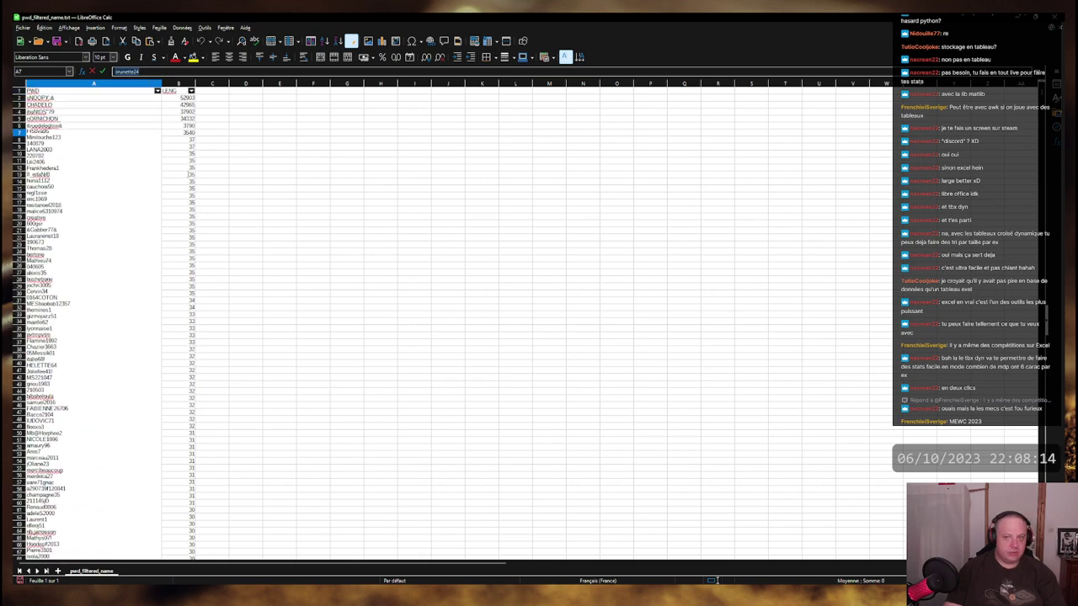
{"action": "left_click_drag", "start_coordinate": [173, 77], "coordinate": [173, 109]}
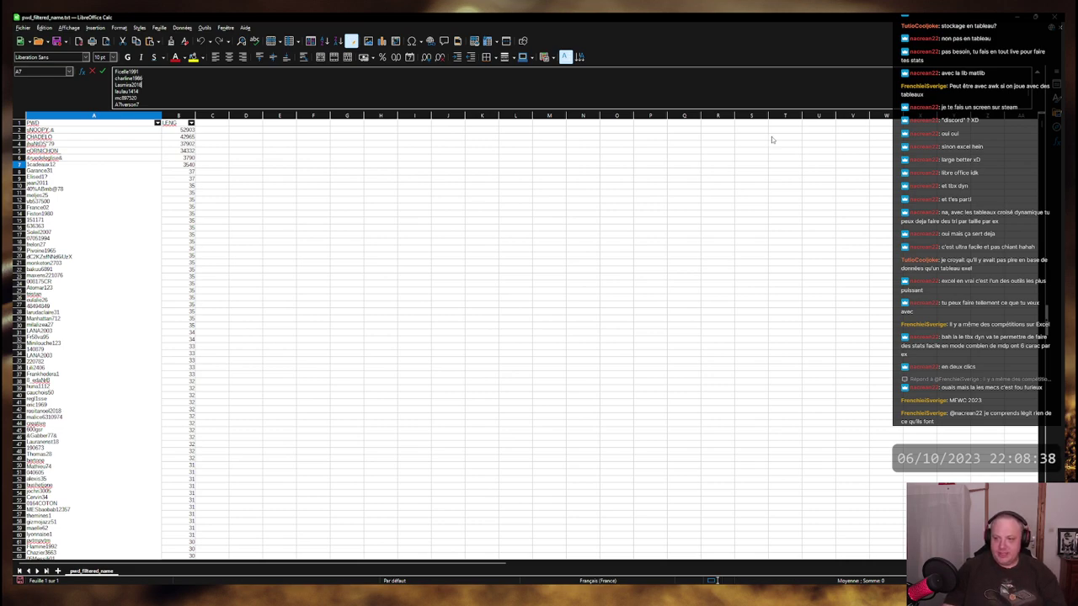
{"action": "mouse_move", "coordinate": [148, 548]}
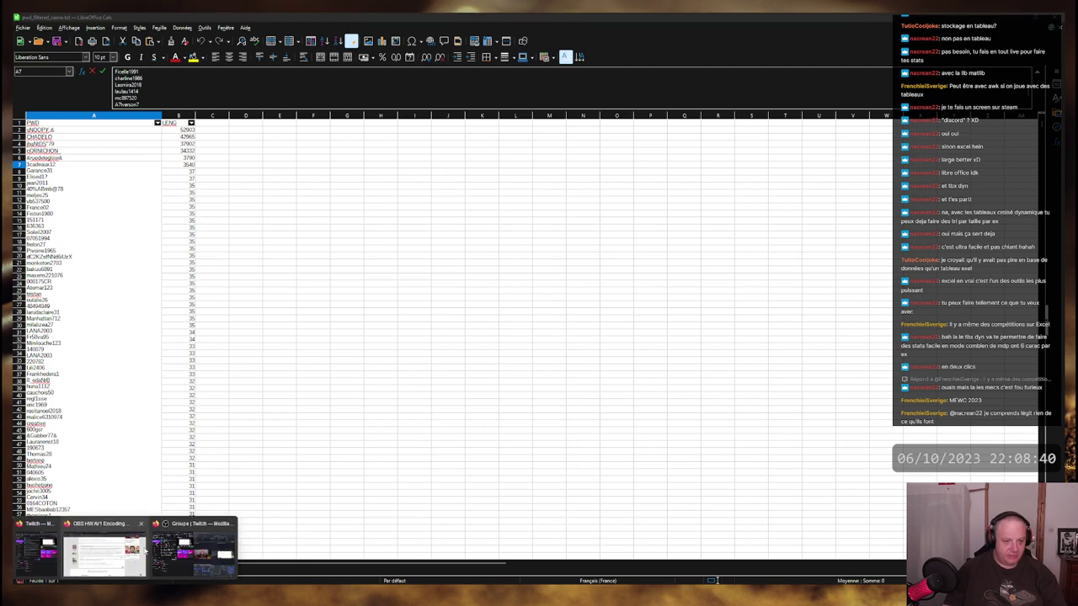
{"action": "left_click", "coordinate": [90, 549]}
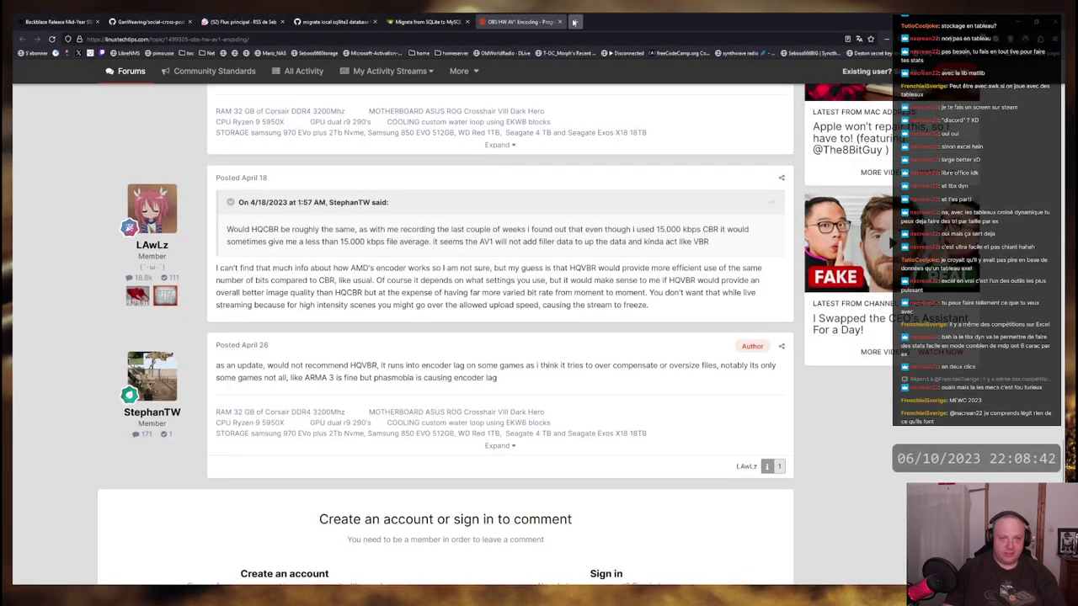
Search Qwant for 'mewc', then refine the query to 'mewc 2023'
{"action": "left_click", "coordinate": [573, 22]}
{"action": "type", "text": "mewc"}
{"action": "key", "text": "Return"}
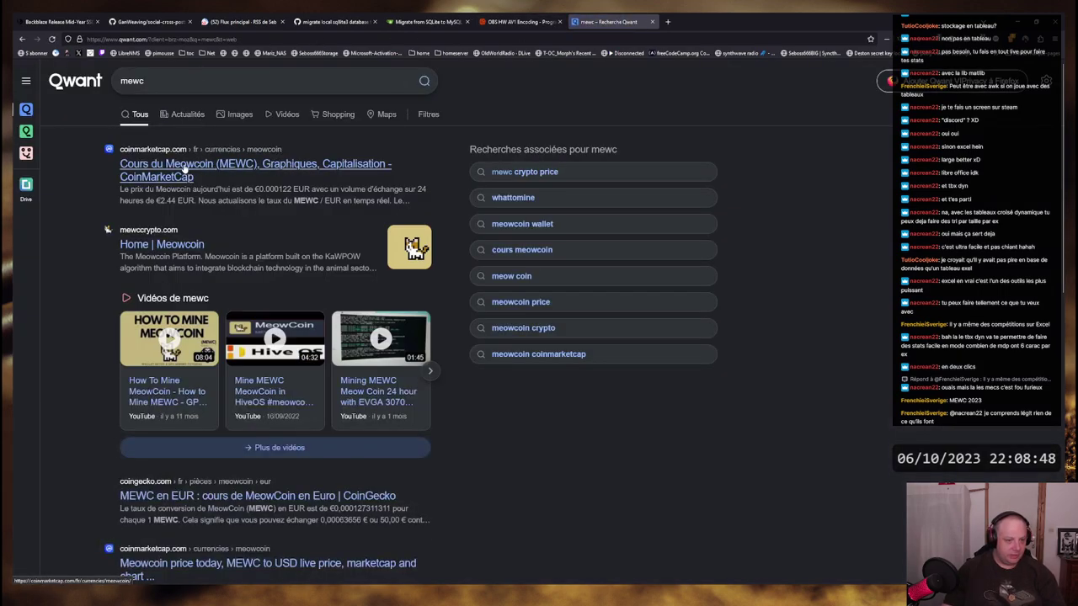
{"action": "left_click", "coordinate": [208, 80]}
{"action": "type", "text": "2023"}
{"action": "key", "text": "Return"}
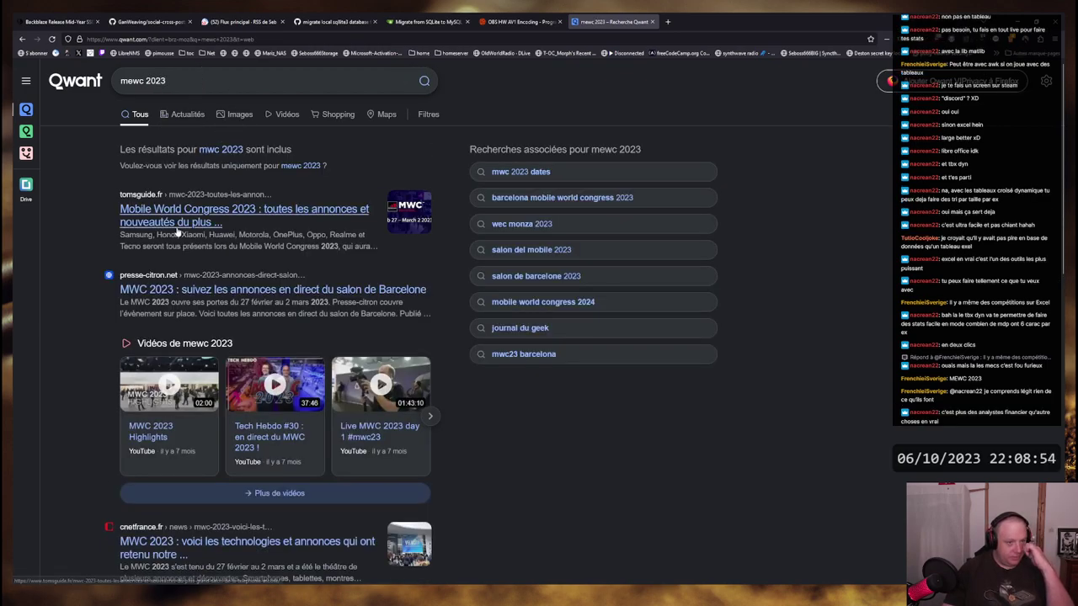
Restrict to exact '+mewc 2023' results and open the Excel World Championship 2023 PDF
{"action": "left_click", "coordinate": [301, 165]}
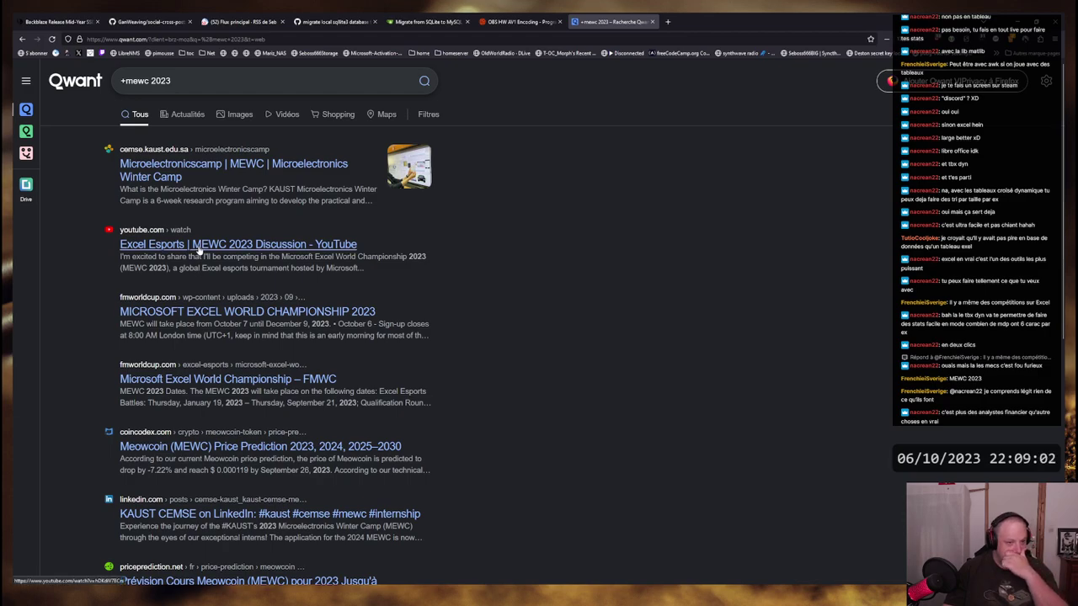
{"action": "middle_click", "coordinate": [248, 313]}
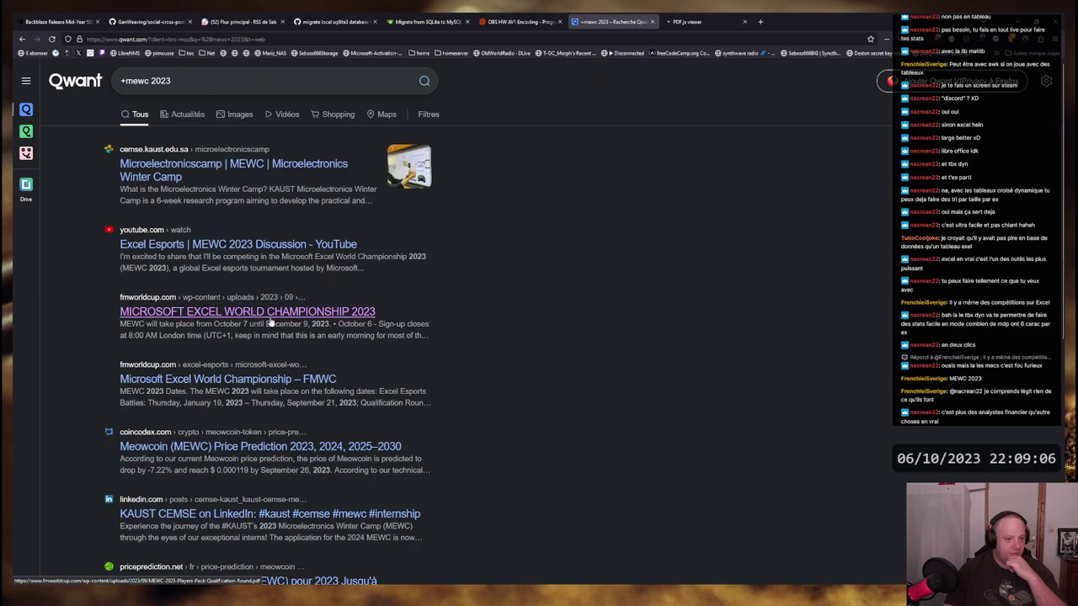
{"action": "left_click", "coordinate": [705, 23]}
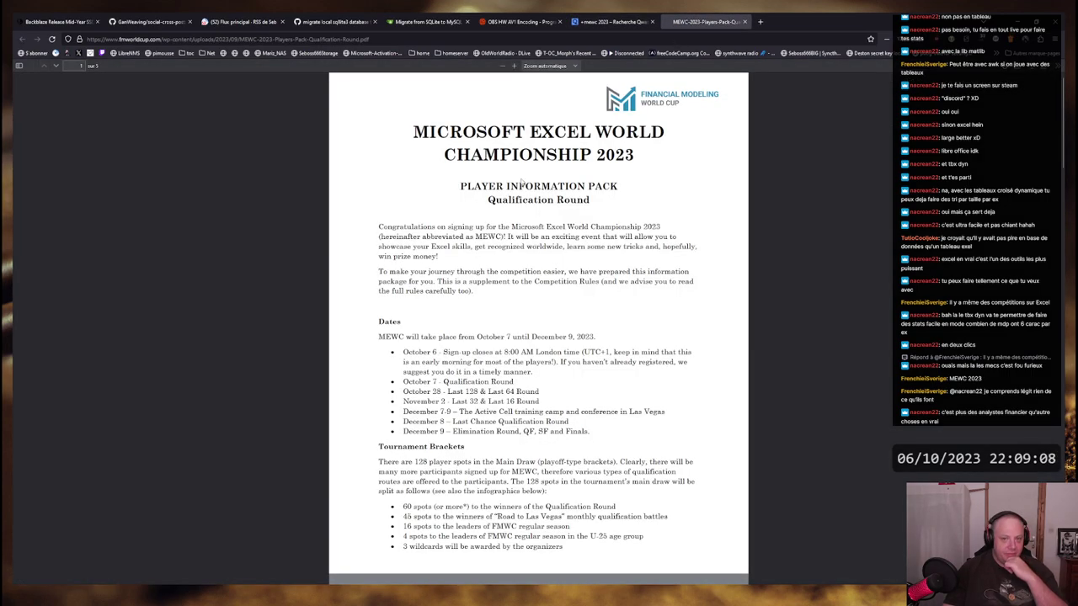
Read the pack's competition dates, October 7 to December 9, and the Qualification Round section
{"action": "scroll", "coordinate": [382, 257], "scroll_direction": "down", "scroll_amount": 1}
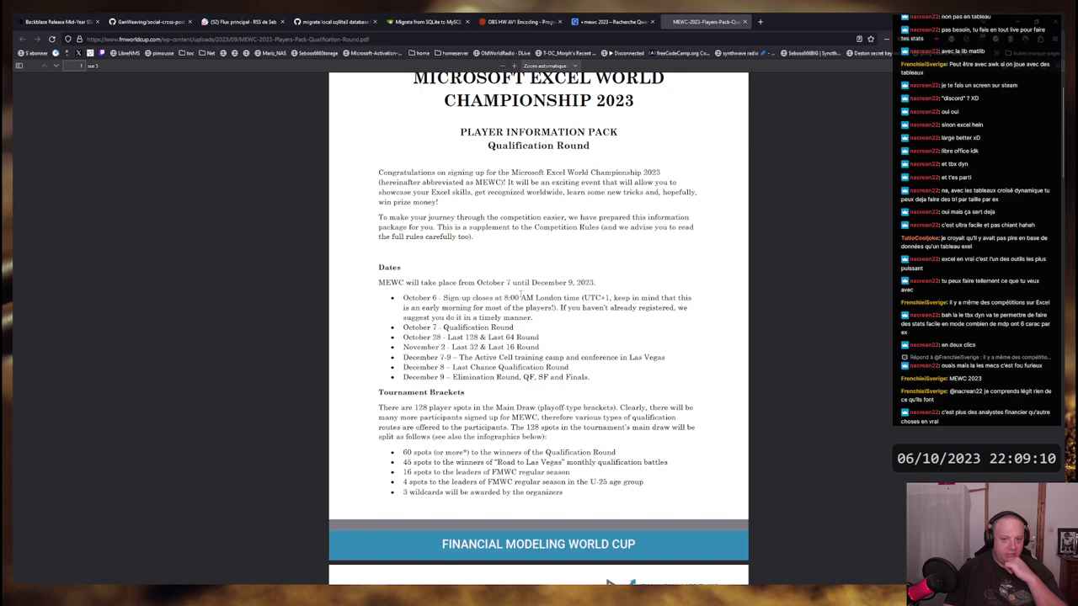
{"action": "left_click_drag", "start_coordinate": [458, 282], "coordinate": [378, 285]}
{"action": "left_click", "coordinate": [430, 282]}
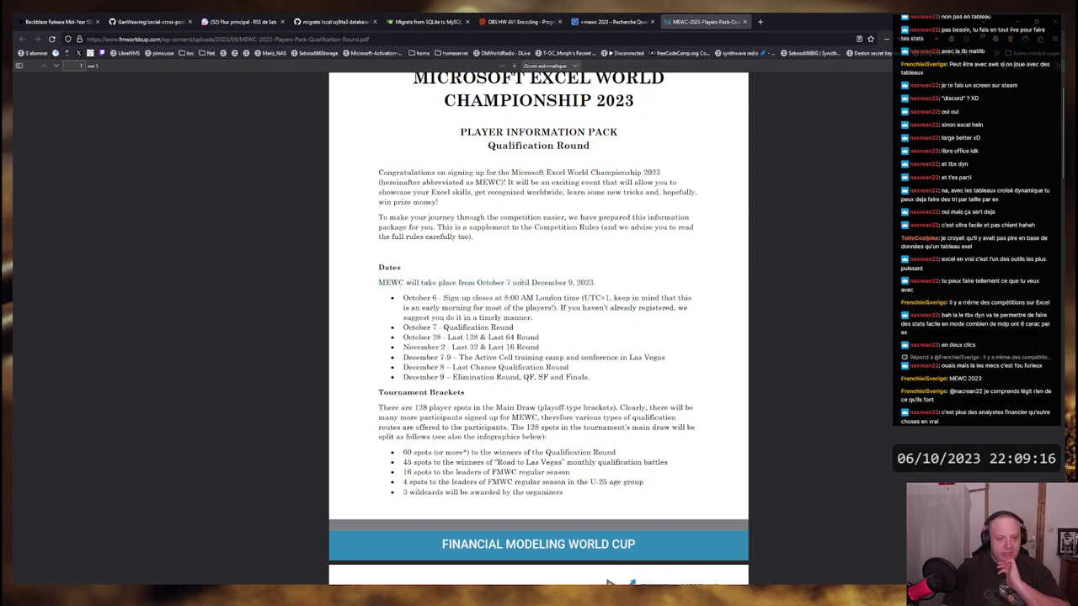
{"action": "scroll", "coordinate": [520, 283], "scroll_direction": "down", "scroll_amount": 5}
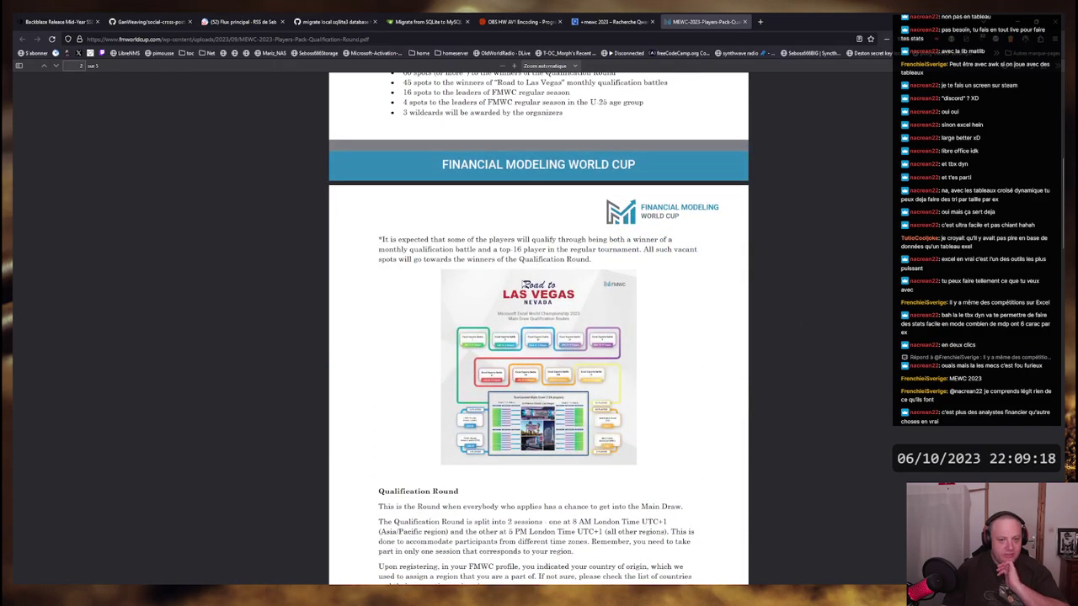
{"action": "scroll", "coordinate": [523, 284], "scroll_direction": "down", "scroll_amount": 5}
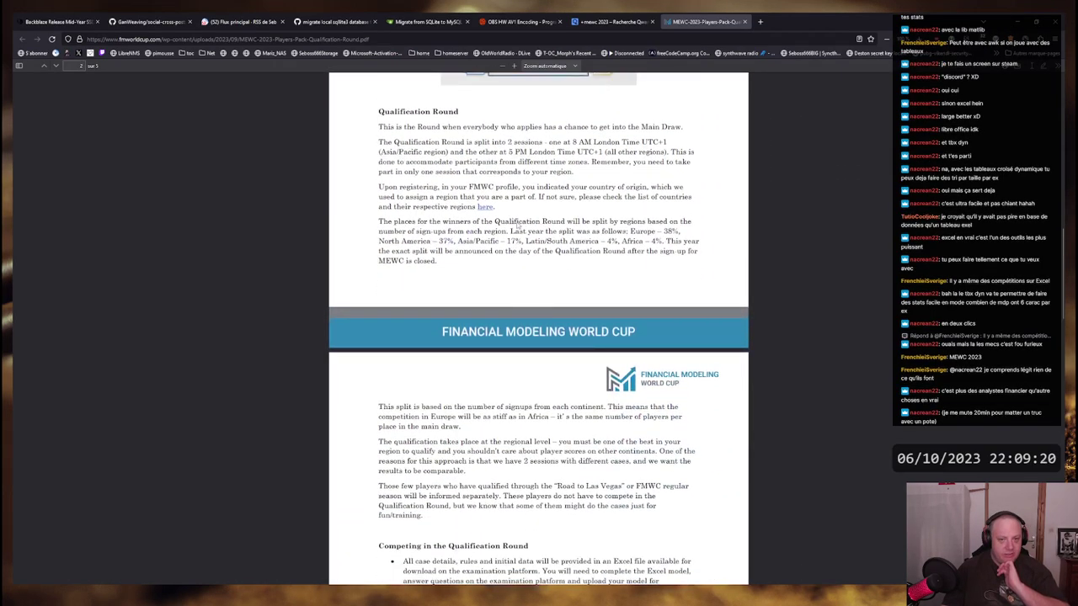
{"action": "left_click_drag", "start_coordinate": [446, 125], "coordinate": [663, 127]}
{"action": "left_click", "coordinate": [665, 126]}
Scroll through the rest of the MEWC 2023 player information pack
{"action": "scroll", "coordinate": [576, 199], "scroll_direction": "up", "scroll_amount": 1, "text": "ctrl"}
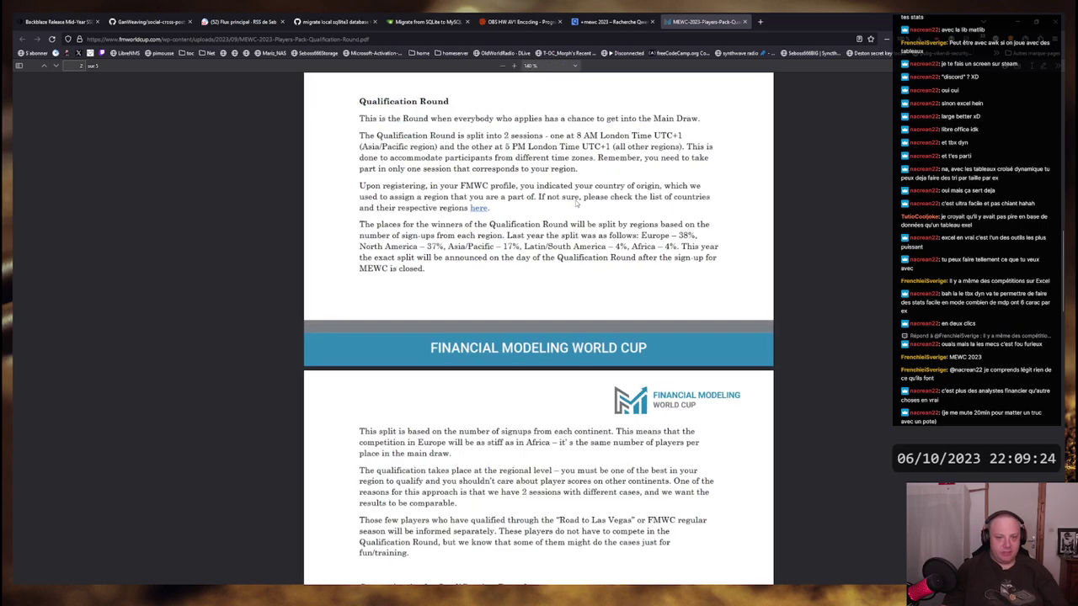
{"action": "scroll", "coordinate": [501, 218], "scroll_direction": "down", "scroll_amount": 2}
{"action": "scroll", "coordinate": [501, 218], "scroll_direction": "down", "scroll_amount": 4}
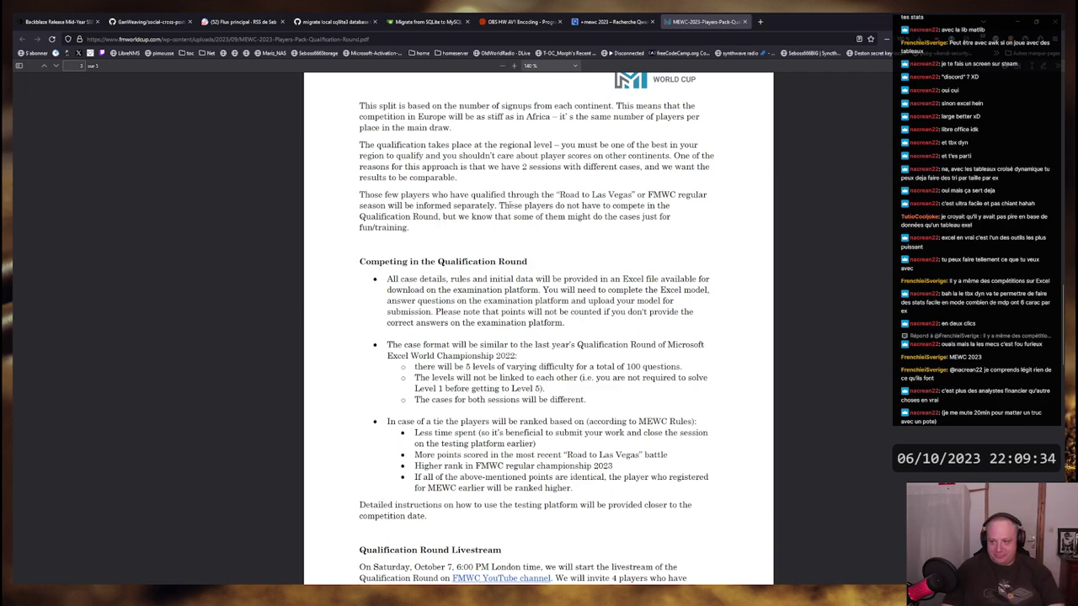
{"action": "scroll", "coordinate": [546, 222], "scroll_direction": "down", "scroll_amount": 9}
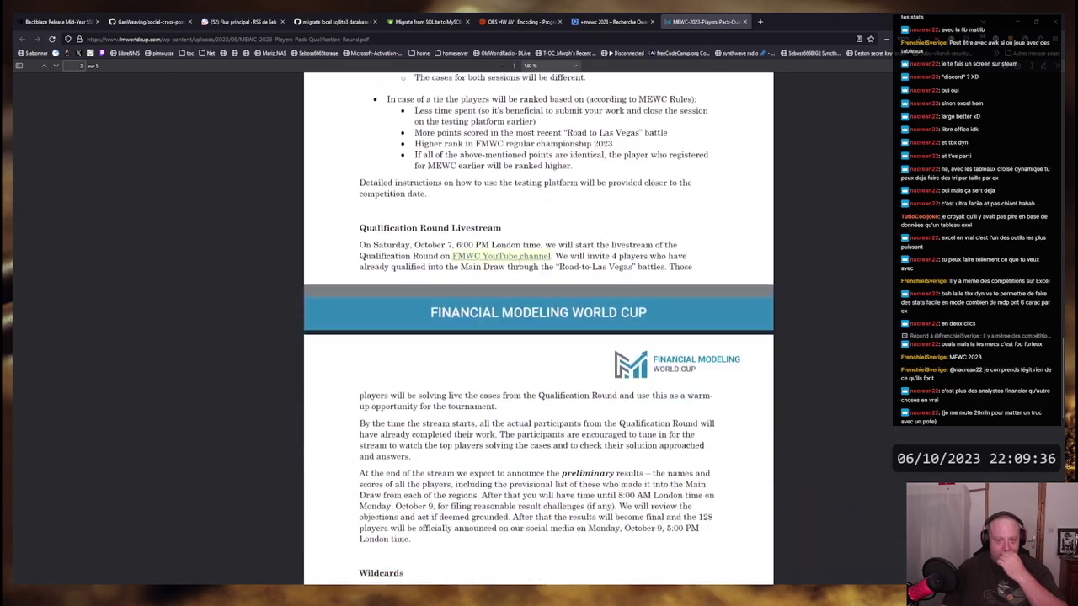
{"action": "scroll", "coordinate": [458, 238], "scroll_direction": "down", "scroll_amount": 5}
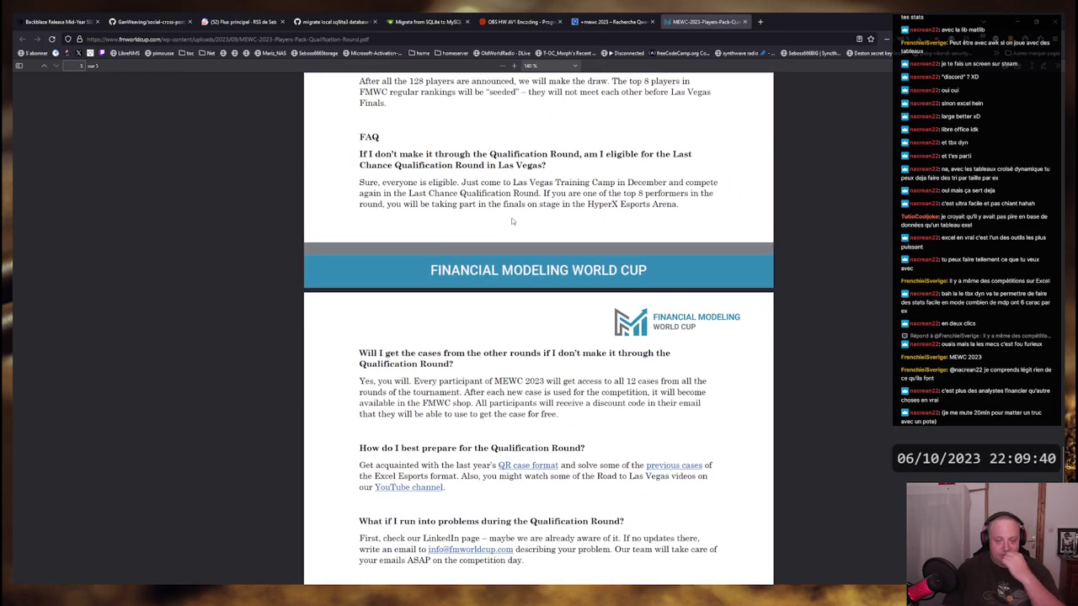
{"action": "scroll", "coordinate": [509, 226], "scroll_direction": "down", "scroll_amount": 5}
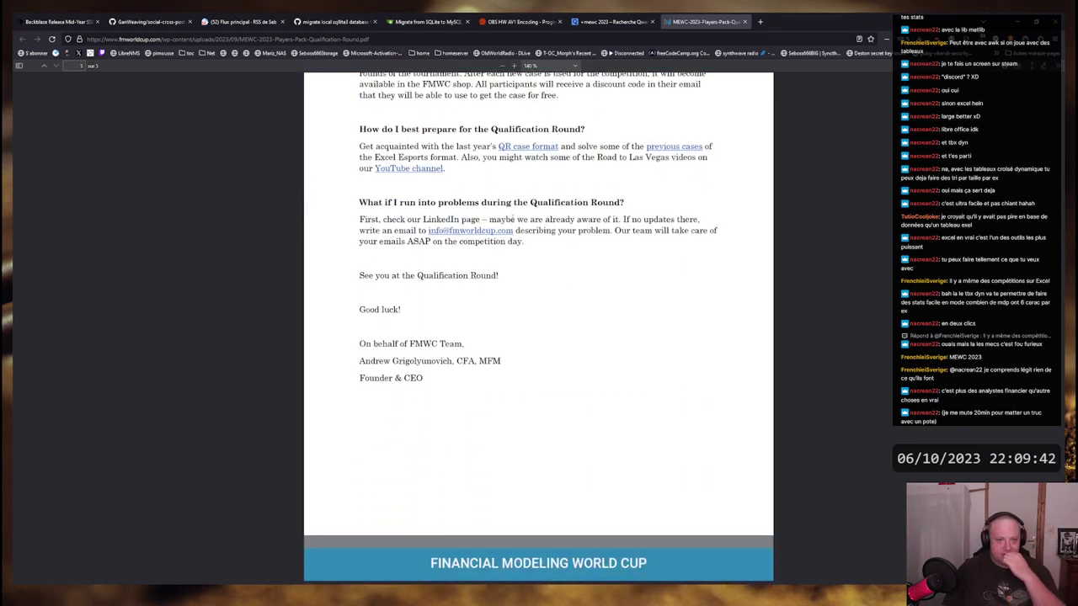
{"action": "scroll", "coordinate": [512, 217], "scroll_direction": "up", "scroll_amount": 8}
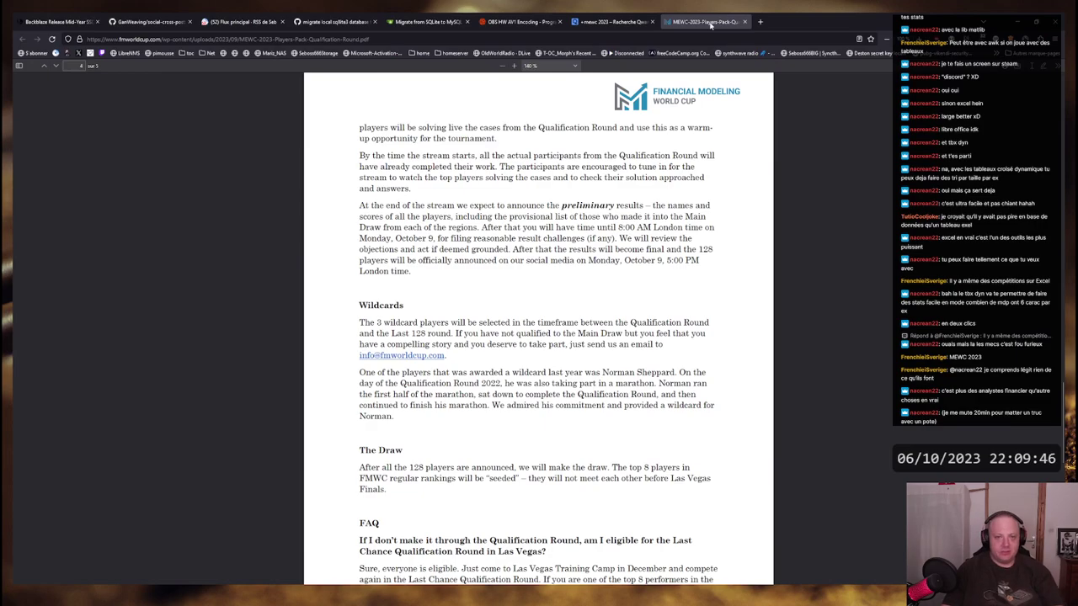
Close the Qwant search and PDF tabs and return to the pwd_filtered_name spreadsheet
{"action": "middle_click", "coordinate": [596, 25]}
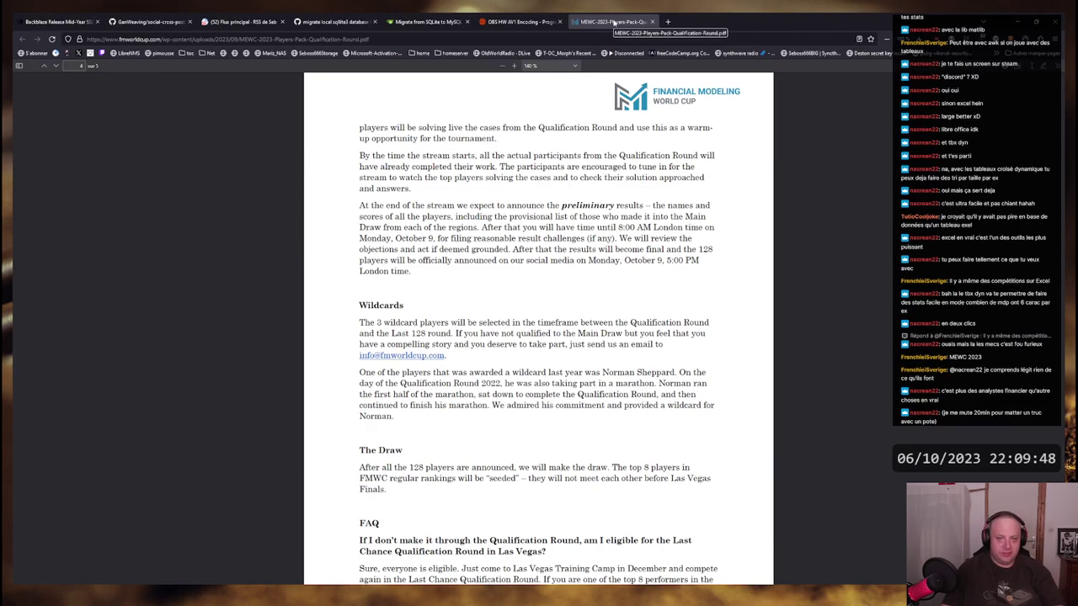
{"action": "middle_click", "coordinate": [614, 23]}
{"action": "key", "text": "alt+Tab"}
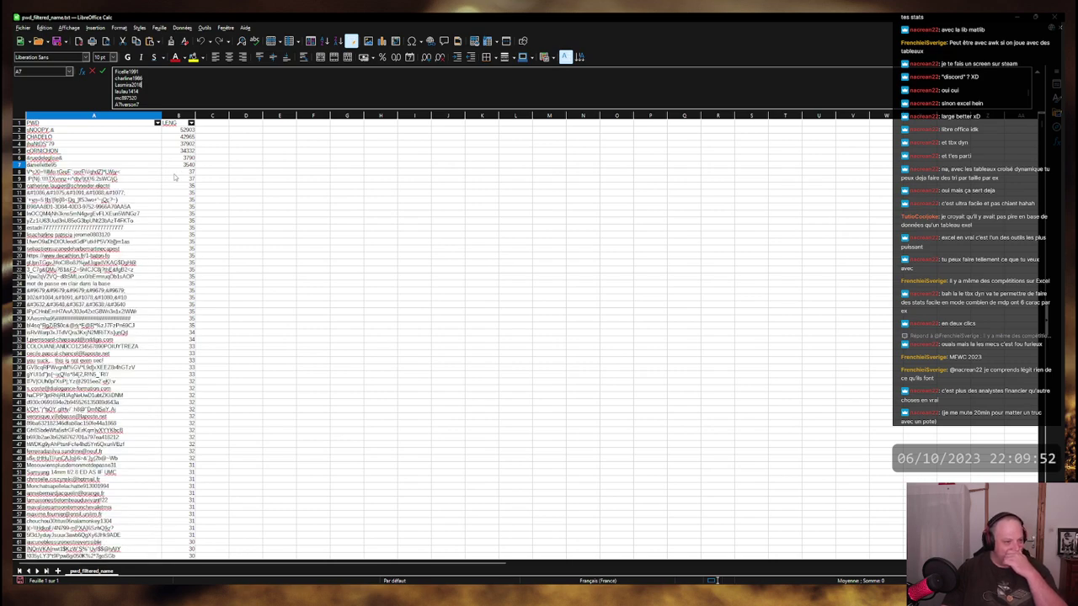
{"action": "left_click", "coordinate": [175, 176]}
{"action": "scroll", "coordinate": [171, 196], "scroll_direction": "down", "scroll_amount": 4}
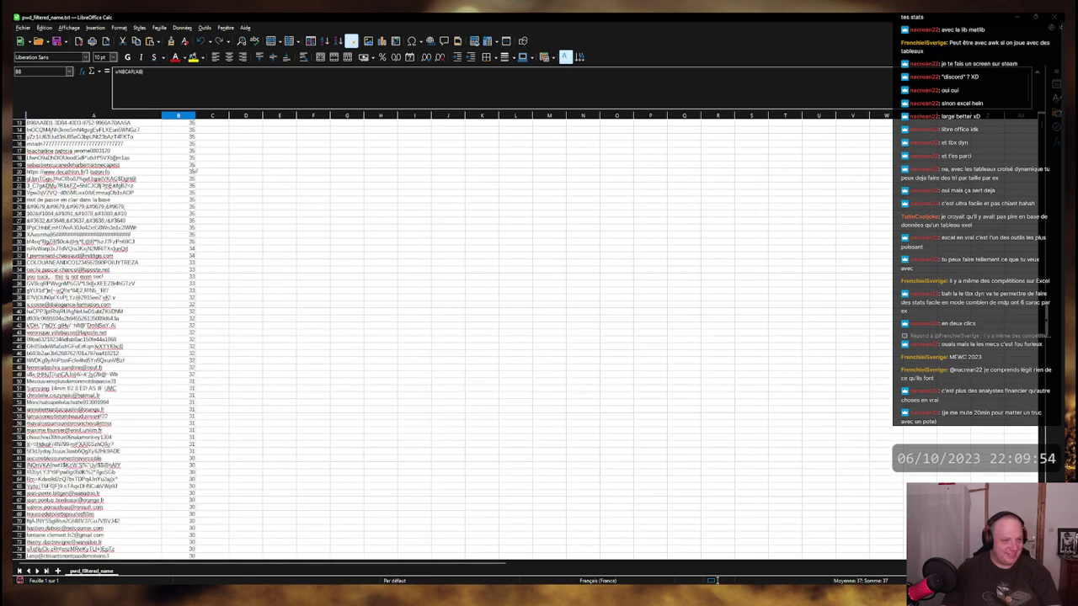
{"action": "left_click", "coordinate": [199, 141]}
{"action": "scroll", "coordinate": [190, 168], "scroll_direction": "up", "scroll_amount": 4}
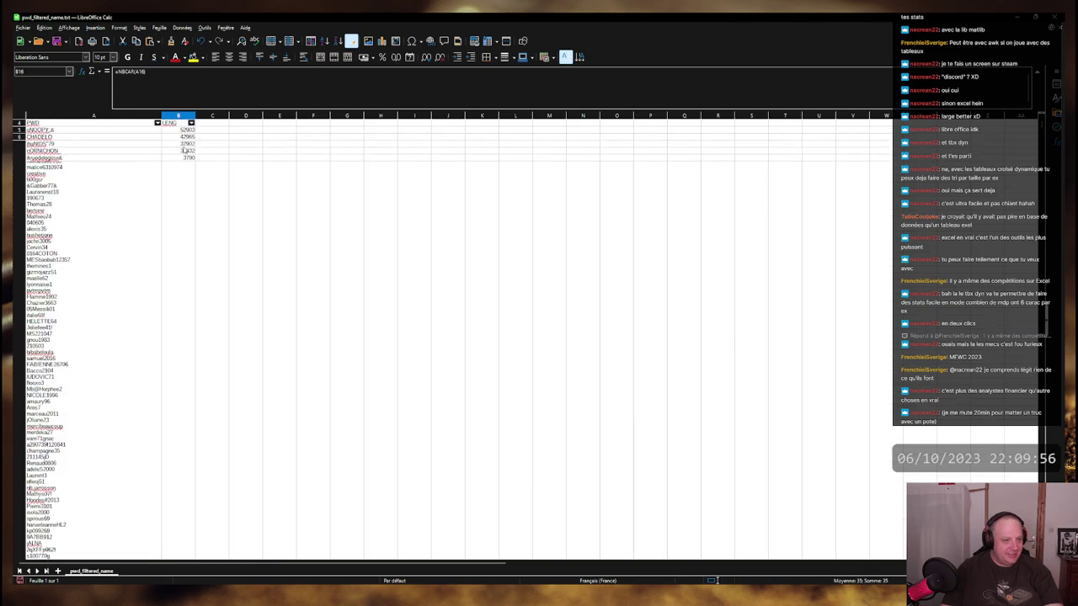
{"action": "left_click", "coordinate": [66, 166]}
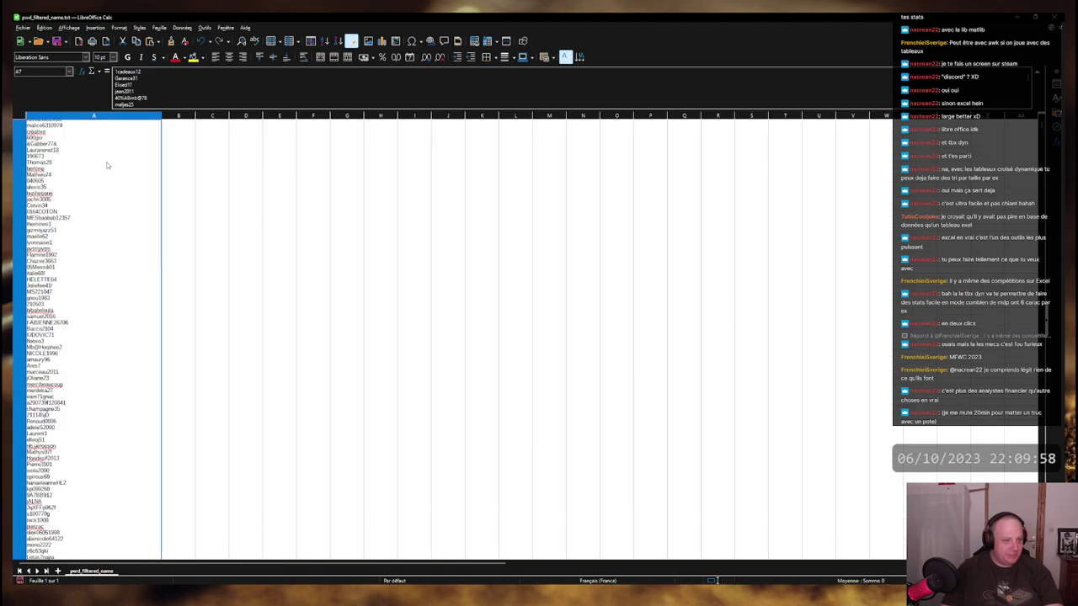
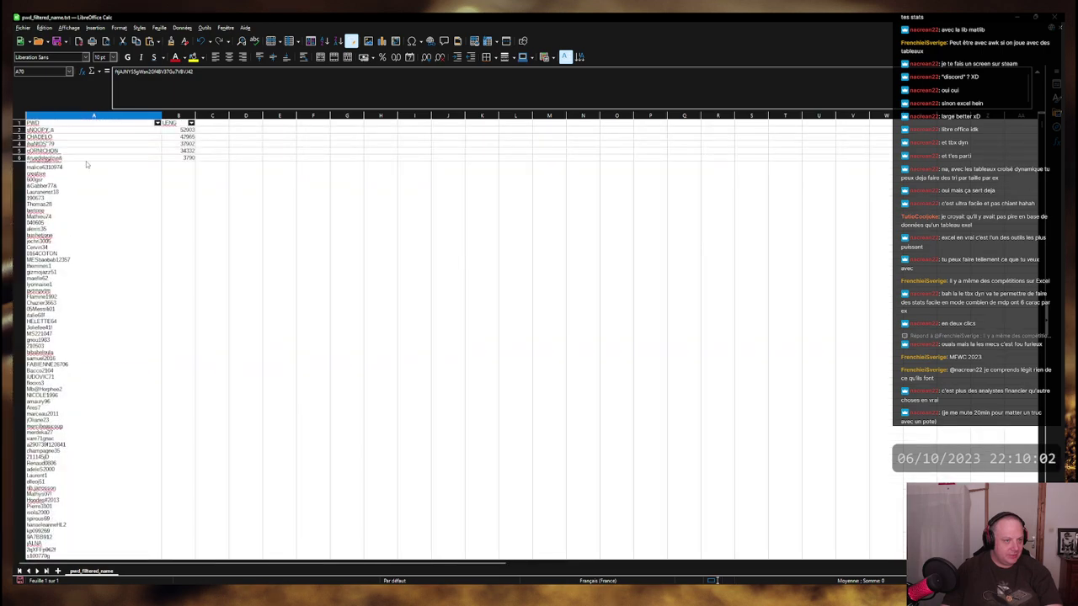
Restore the NBCAR length formulas down column B and check the formula in cell B6
{"action": "key", "text": "ctrl+space"}
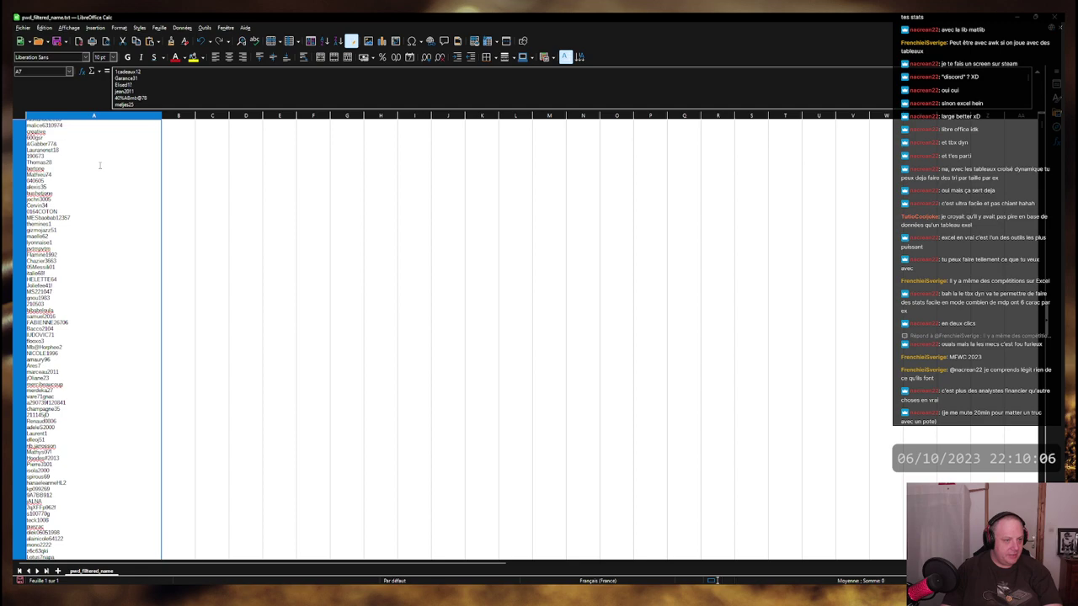
{"action": "left_click", "coordinate": [222, 270]}
{"action": "key", "text": "ctrl+z"}
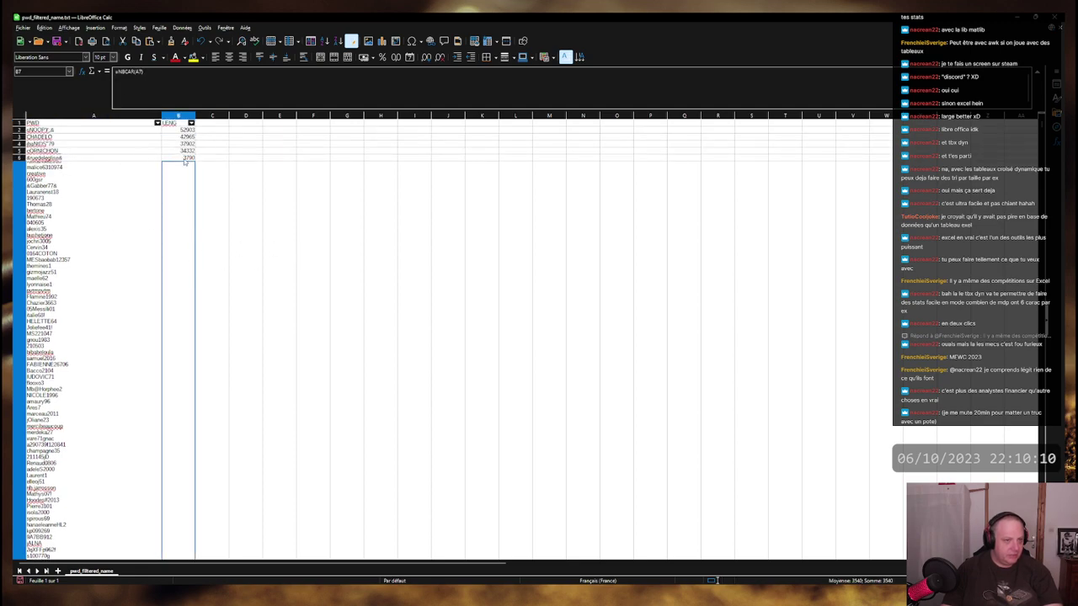
{"action": "left_click", "coordinate": [184, 158]}
{"action": "scroll", "coordinate": [180, 195], "scroll_direction": "down", "scroll_amount": 5}
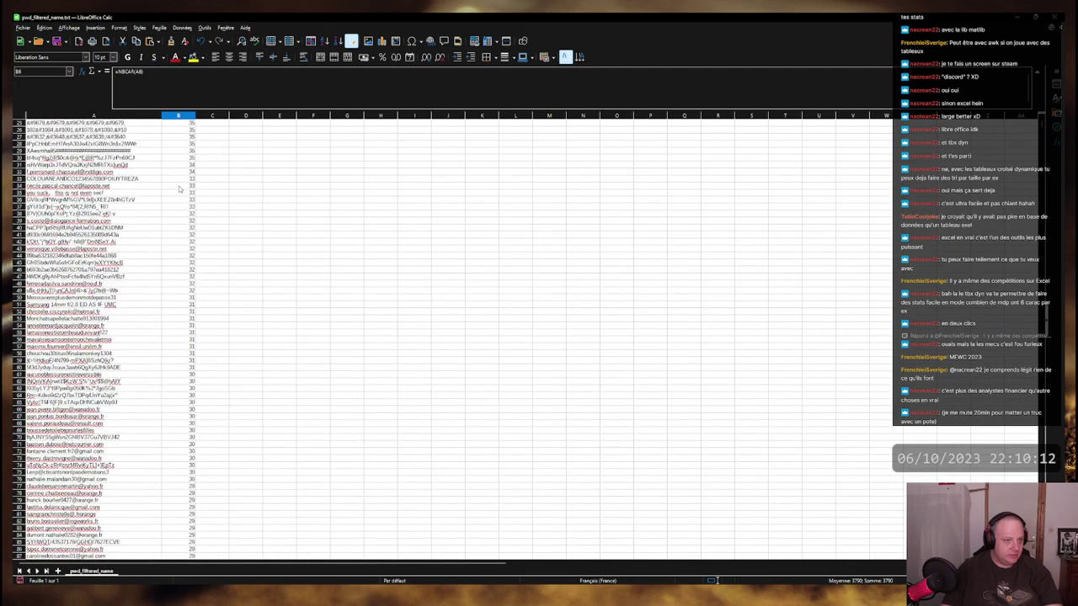
{"action": "scroll", "coordinate": [180, 189], "scroll_direction": "up", "scroll_amount": 2}
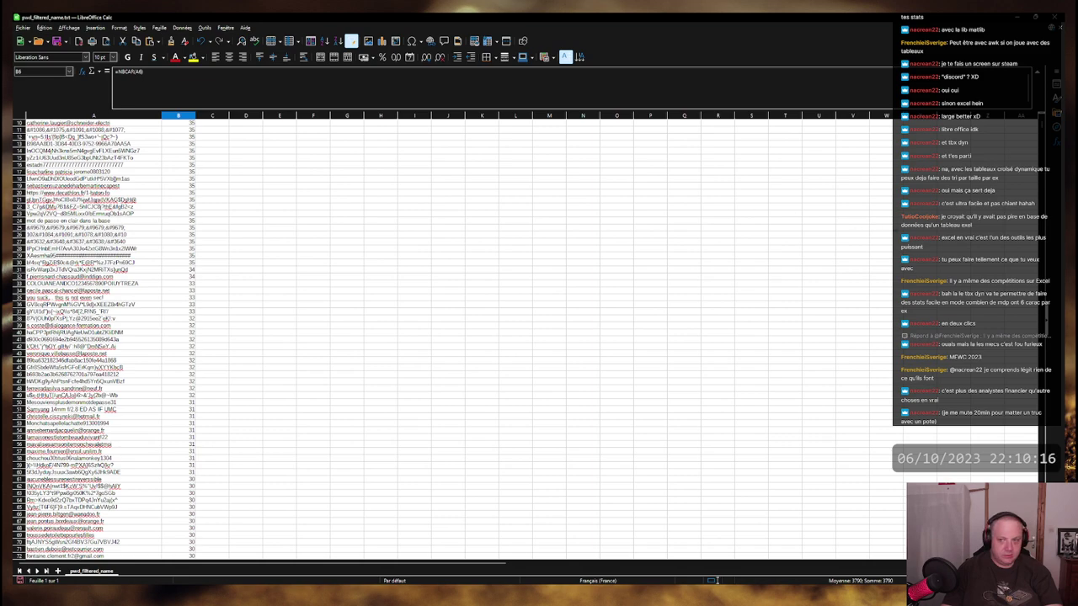
Undo the sort to view the unsorted list, then redo the length counts and descending sort
{"action": "key", "text": "ctrl+z"}
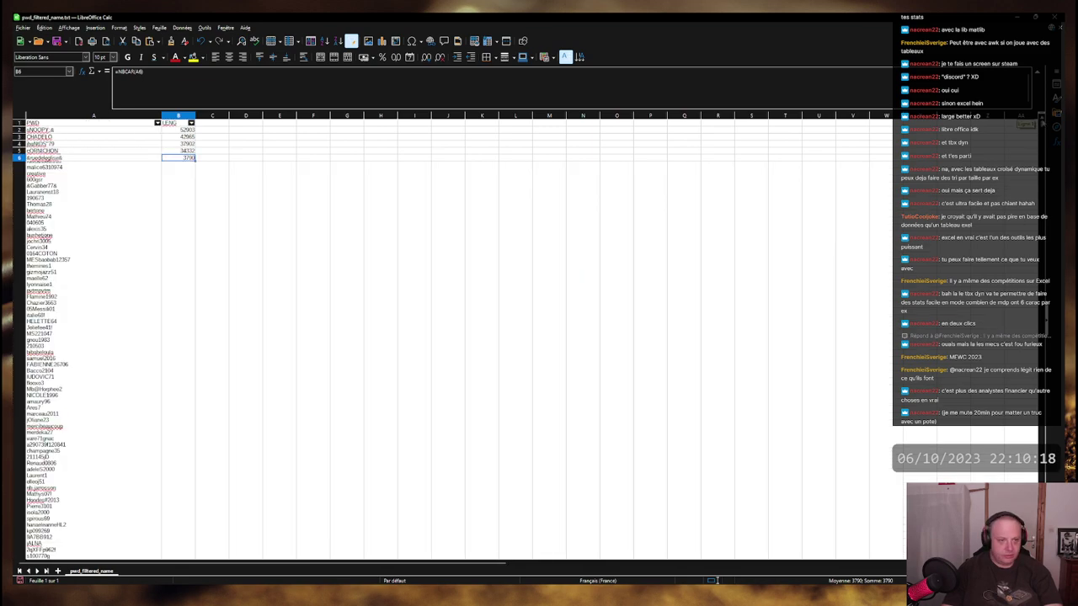
{"action": "key", "text": "ctrl+z"}
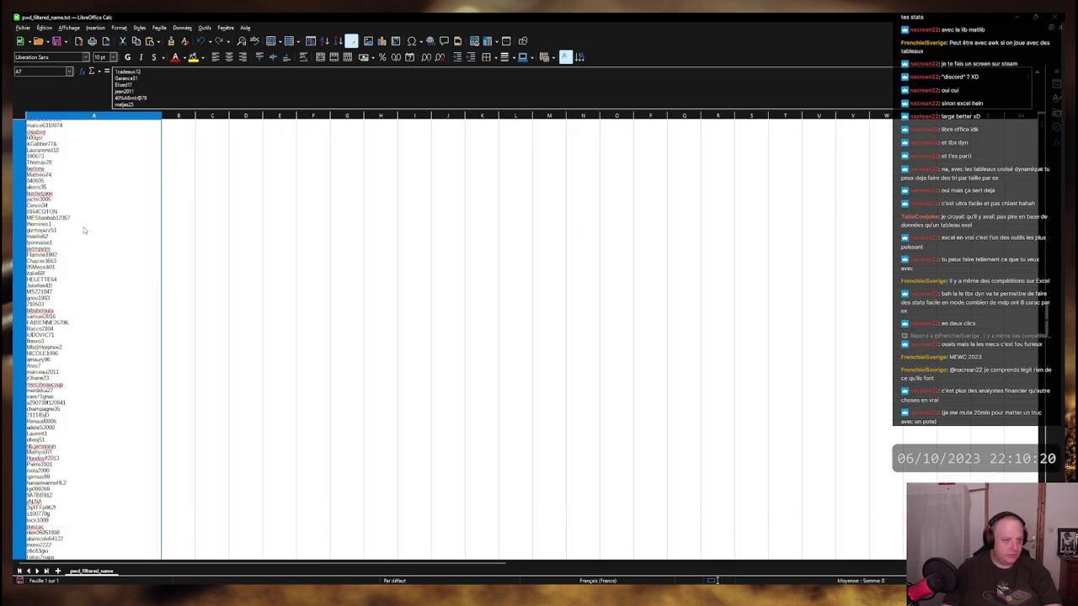
{"action": "key", "text": "ctrl+y"}
{"action": "scroll", "coordinate": [128, 396], "scroll_direction": "up", "scroll_amount": 7}
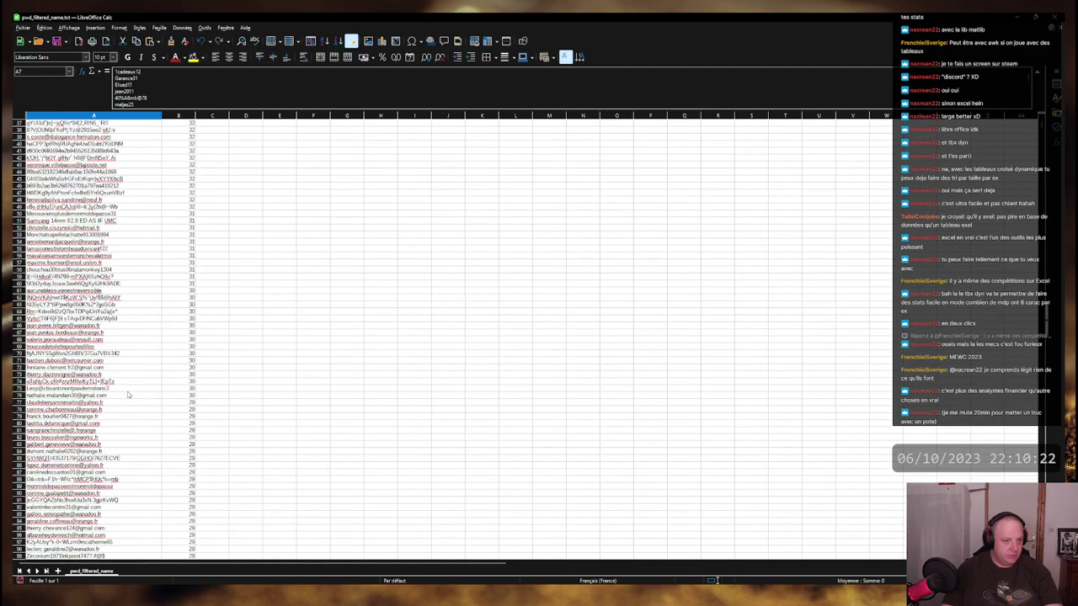
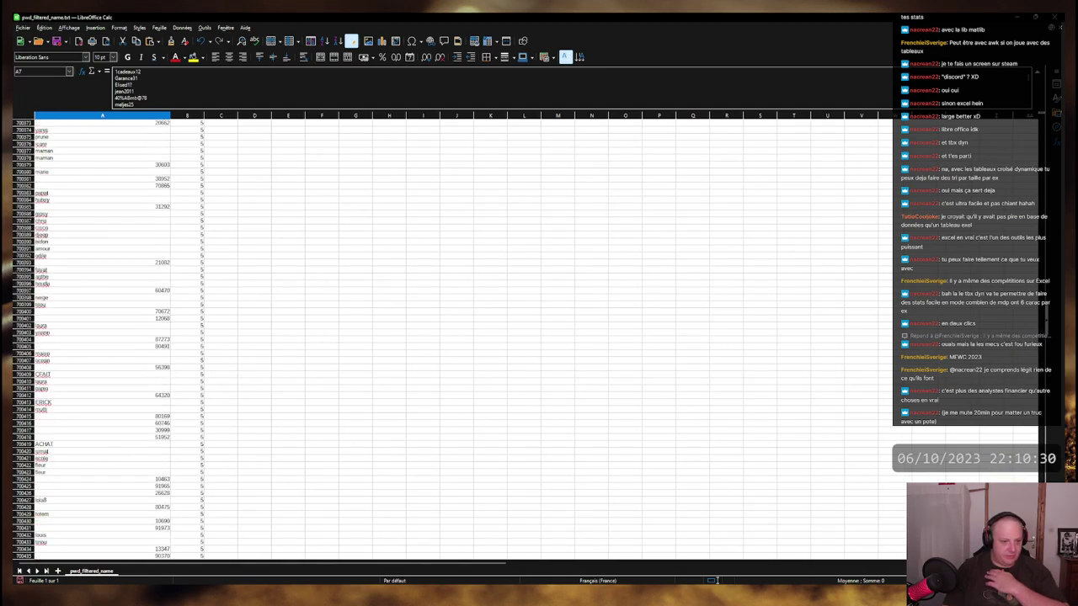
Scroll to the end of the password list and select an empty cell below the last entry
{"action": "scroll", "coordinate": [260, 347], "scroll_direction": "down", "scroll_amount": 20}
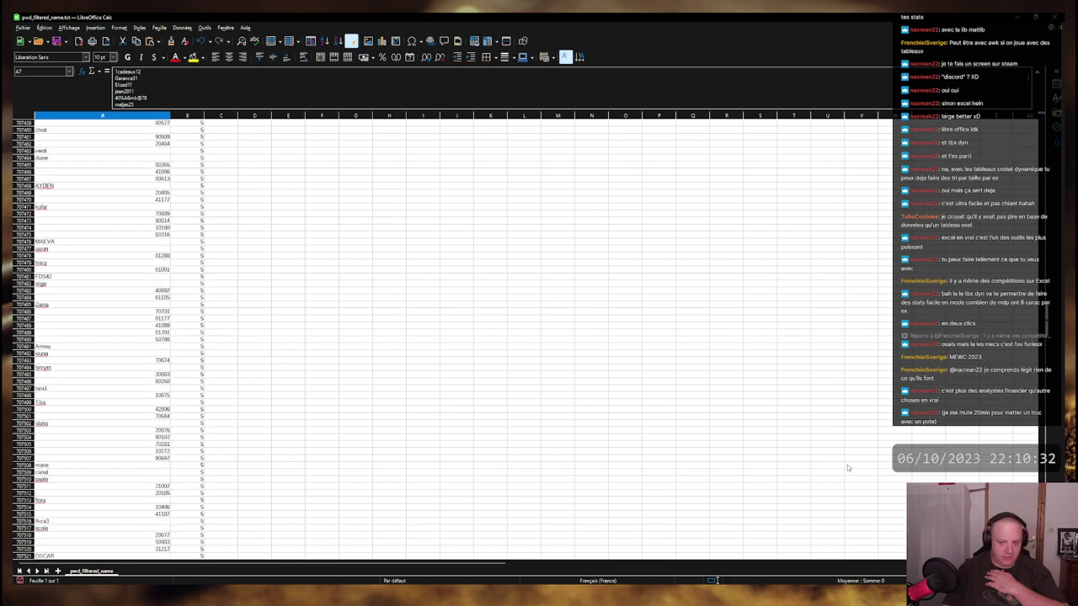
{"action": "scroll", "coordinate": [421, 337], "scroll_direction": "down", "scroll_amount": 20}
{"action": "left_click", "coordinate": [137, 181]}
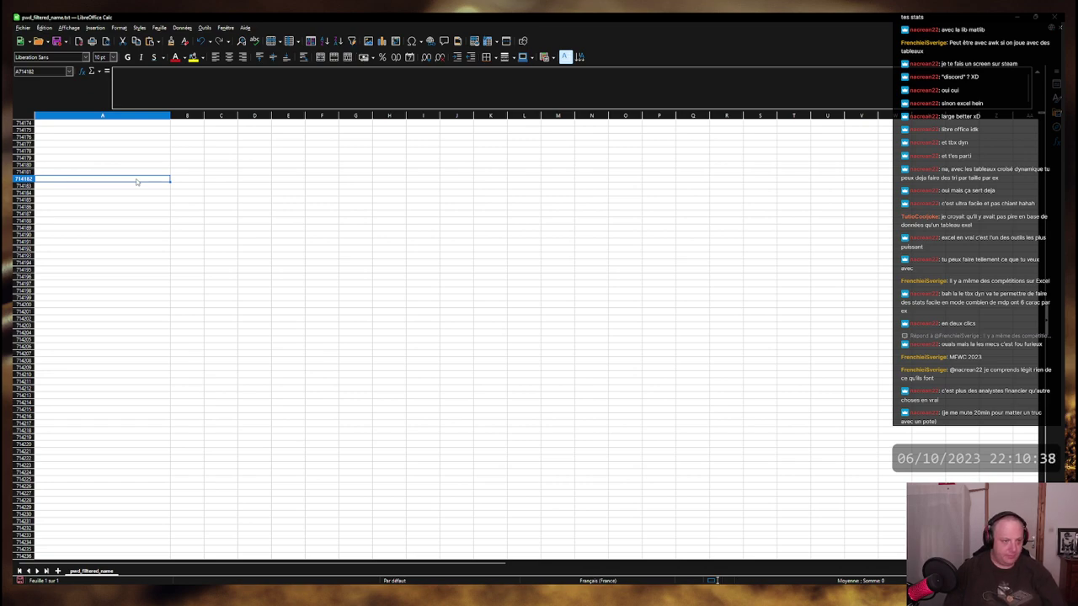
Step through the column B length counts of the last, shortest passwords in the list
{"action": "key", "text": "ctrl+Up"}
{"action": "key", "text": "Up"}
{"action": "key", "text": "Up"}
{"action": "key", "text": "Up"}
{"action": "key", "text": "Up"}
{"action": "key", "text": "Up"}
{"action": "key", "text": "Up"}
{"action": "key", "text": "Up"}
{"action": "key", "text": "Right"}
{"action": "key", "text": "Up"}
{"action": "key", "text": "Up"}
{"action": "key", "text": "Up"}
{"action": "key", "text": "Up"}
{"action": "key", "text": "Up"}
{"action": "key", "text": "Up"}
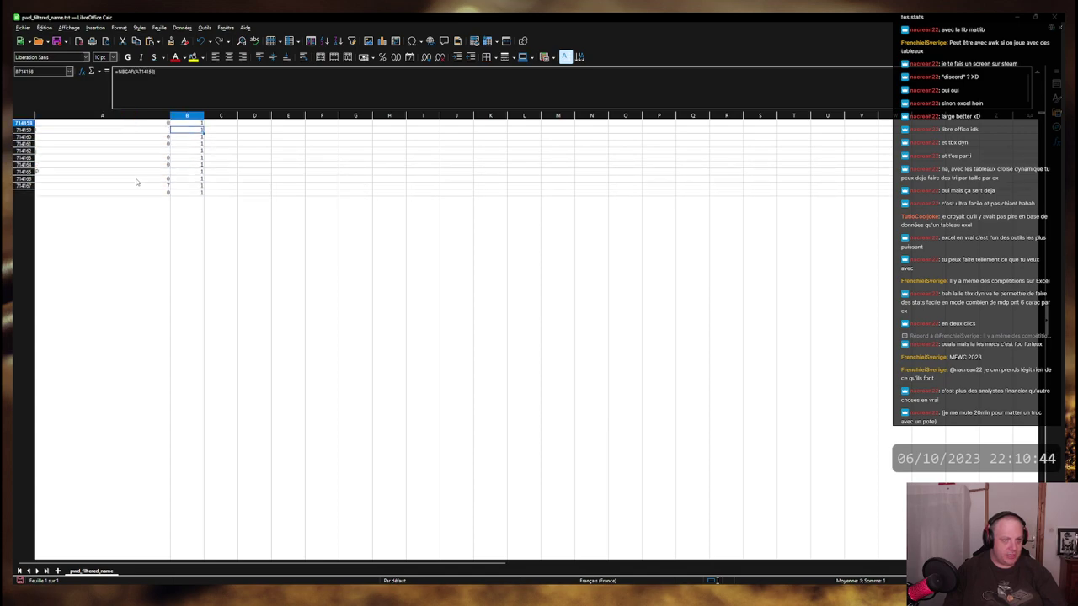
{"action": "key", "text": "Up"}
{"action": "key", "text": "Up"}
{"action": "key", "text": "Up"}
{"action": "key", "text": "Up"}
{"action": "key", "text": "Up"}
{"action": "key", "text": "Up"}
{"action": "key", "text": "Up"}
{"action": "key", "text": "Up"}
{"action": "key", "text": "Up"}
{"action": "key", "text": "Up"}
{"action": "key", "text": "Up"}
{"action": "key", "text": "Up"}
{"action": "key", "text": "Up"}
{"action": "key", "text": "Up"}
{"action": "key", "text": "Up"}
{"action": "key", "text": "Up"}
{"action": "key", "text": "Up"}
{"action": "key", "text": "Up"}
{"action": "key", "text": "Up"}
{"action": "key", "text": "Up"}
{"action": "key", "text": "Up"}
{"action": "key", "text": "Up"}
{"action": "key", "text": "Up"}
{"action": "key", "text": "Up"}
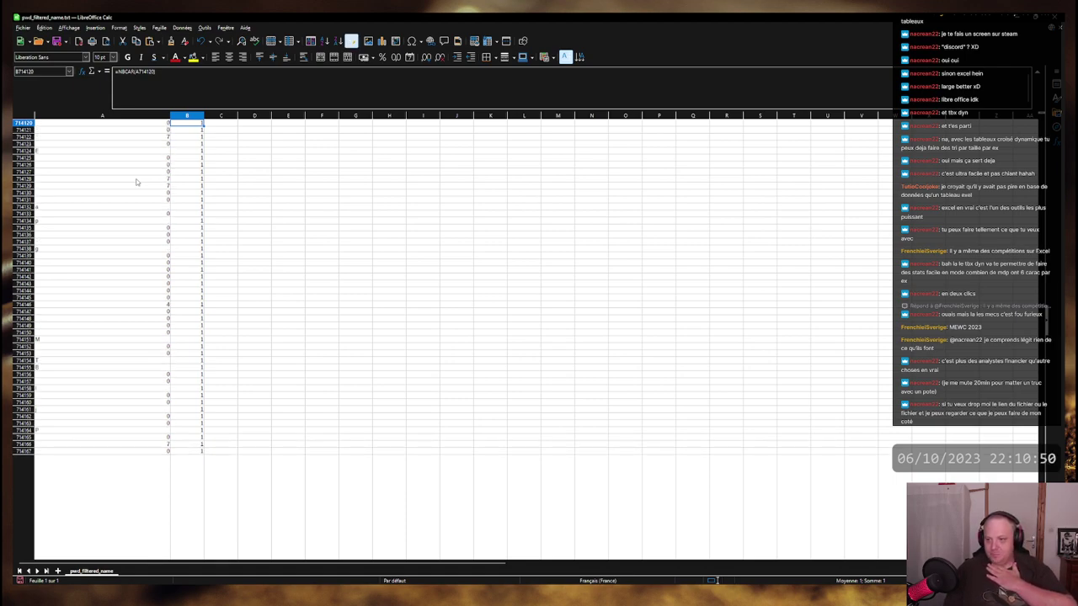
{"action": "key", "text": "Up"}
{"action": "key", "text": "Up"}
{"action": "key", "text": "Up"}
{"action": "key", "text": "Up"}
{"action": "key", "text": "Up"}
{"action": "key", "text": "Up"}
{"action": "key", "text": "Up"}
{"action": "key", "text": "Up"}
{"action": "key", "text": "Up"}
{"action": "key", "text": "Down"}
{"action": "key", "text": "Down"}
{"action": "key", "text": "Down"}
{"action": "key", "text": "Down"}
{"action": "key", "text": "Down"}
{"action": "key", "text": "Down"}
{"action": "key", "text": "Down"}
{"action": "key", "text": "Down"}
{"action": "key", "text": "Down"}
{"action": "key", "text": "Down"}
{"action": "key", "text": "Down"}
{"action": "key", "text": "Down"}
{"action": "key", "text": "Down"}
{"action": "key", "text": "Down"}
{"action": "key", "text": "Down"}
{"action": "key", "text": "Down"}
{"action": "key", "text": "Down"}
{"action": "key", "text": "Down"}
{"action": "key", "text": "Down"}
{"action": "key", "text": "Down"}
{"action": "key", "text": "Down"}
{"action": "key", "text": "Down"}
{"action": "key", "text": "Down"}
{"action": "key", "text": "Down"}
{"action": "key", "text": "Down"}
{"action": "key", "text": "Down"}
{"action": "key", "text": "Down"}
{"action": "key", "text": "Down"}
{"action": "key", "text": "Up"}
{"action": "key", "text": "Up"}
{"action": "key", "text": "Up"}
{"action": "key", "text": "Up"}
{"action": "key", "text": "Up"}
{"action": "key", "text": "Up"}
{"action": "key", "text": "Up"}
{"action": "key", "text": "Up"}
{"action": "key", "text": "Up"}
{"action": "key", "text": "Up"}
{"action": "key", "text": "Up"}
{"action": "key", "text": "Up"}
{"action": "key", "text": "Up"}
{"action": "key", "text": "Up"}
{"action": "key", "text": "Up"}
{"action": "key", "text": "Up"}
{"action": "key", "text": "Up"}
{"action": "key", "text": "Up"}
{"action": "key", "text": "Up"}
{"action": "key", "text": "Up"}
{"action": "key", "text": "Up"}
{"action": "key", "text": "Up"}
{"action": "key", "text": "Up"}
{"action": "key", "text": "Up"}
{"action": "key", "text": "Up"}
{"action": "key", "text": "Up"}
{"action": "key", "text": "Up"}
{"action": "key", "text": "Up"}
{"action": "key", "text": "Up"}
{"action": "key", "text": "Up"}
{"action": "key", "text": "Up"}
{"action": "key", "text": "Up"}
{"action": "key", "text": "Up"}
{"action": "key", "text": "Up"}
{"action": "key", "text": "Up"}
{"action": "key", "text": "Up"}
{"action": "key", "text": "Up"}
{"action": "key", "text": "Up"}
{"action": "key", "text": "Up"}
{"action": "key", "text": "Up"}
{"action": "key", "text": "Up"}
{"action": "key", "text": "Up"}
{"action": "key", "text": "Up"}
{"action": "key", "text": "Up"}
{"action": "key", "text": "Up"}
{"action": "key", "text": "Down"}
{"action": "key", "text": "Down"}
{"action": "key", "text": "Down"}
{"action": "key", "text": "Down"}
{"action": "key", "text": "Down"}
{"action": "key", "text": "Down"}
{"action": "key", "text": "Down"}
{"action": "key", "text": "Down"}
{"action": "key", "text": "Down"}
{"action": "key", "text": "Down"}
{"action": "key", "text": "Down"}
{"action": "key", "text": "Down"}
{"action": "key", "text": "Down"}
{"action": "key", "text": "Down"}
{"action": "key", "text": "Down"}
{"action": "key", "text": "Down"}
{"action": "key", "text": "Down"}
{"action": "key", "text": "Down"}
{"action": "key", "text": "Down"}
{"action": "key", "text": "Down"}
{"action": "key", "text": "Down"}
{"action": "key", "text": "Down"}
{"action": "key", "text": "Down"}
{"action": "key", "text": "Down"}
{"action": "key", "text": "Down"}
{"action": "key", "text": "Down"}
{"action": "key", "text": "Down"}
{"action": "key", "text": "Down"}
{"action": "key", "text": "Down"}
{"action": "key", "text": "Down"}
{"action": "key", "text": "Down"}
{"action": "key", "text": "Down"}
{"action": "key", "text": "Down"}
{"action": "key", "text": "Down"}
{"action": "key", "text": "Down"}
{"action": "key", "text": "Down"}
{"action": "key", "text": "Down"}
{"action": "key", "text": "Up"}
{"action": "key", "text": "Up"}
{"action": "key", "text": "Up"}
{"action": "key", "text": "Up"}
{"action": "key", "text": "Up"}
{"action": "key", "text": "Up"}
{"action": "key", "text": "Up"}
{"action": "key", "text": "Up"}
{"action": "key", "text": "Up"}
{"action": "key", "text": "Up"}
{"action": "key", "text": "Up"}
{"action": "key", "text": "Up"}
{"action": "key", "text": "Up"}
{"action": "key", "text": "Up"}
{"action": "key", "text": "Up"}
{"action": "key", "text": "Up"}
{"action": "key", "text": "Up"}
{"action": "key", "text": "Up"}
{"action": "key", "text": "Up"}
{"action": "key", "text": "Up"}
{"action": "key", "text": "Up"}
{"action": "key", "text": "Up"}
{"action": "key", "text": "Up"}
{"action": "key", "text": "Up"}
{"action": "key", "text": "Up"}
{"action": "key", "text": "Up"}
{"action": "key", "text": "Up"}
{"action": "key", "text": "Up"}
{"action": "key", "text": "Up"}
{"action": "key", "text": "Up"}
{"action": "key", "text": "Up"}
{"action": "key", "text": "Up"}
{"action": "key", "text": "Up"}
{"action": "key", "text": "Up"}
{"action": "key", "text": "Up"}
{"action": "key", "text": "Up"}
{"action": "key", "text": "Up"}
{"action": "key", "text": "Up"}
{"action": "key", "text": "Up"}
{"action": "key", "text": "Up"}
{"action": "key", "text": "Up"}
{"action": "key", "text": "Up"}
{"action": "key", "text": "Up"}
{"action": "key", "text": "Up"}
{"action": "key", "text": "Up"}
{"action": "key", "text": "Up"}
{"action": "key", "text": "Up"}
{"action": "key", "text": "Up"}
{"action": "key", "text": "Up"}
{"action": "key", "text": "Up"}
{"action": "key", "text": "Up"}
{"action": "key", "text": "Up"}
{"action": "key", "text": "Up"}
{"action": "key", "text": "Up"}
{"action": "key", "text": "Up"}
{"action": "key", "text": "Up"}
{"action": "key", "text": "Up"}
{"action": "key", "text": "Up"}
{"action": "key", "text": "Up"}
{"action": "key", "text": "Up"}
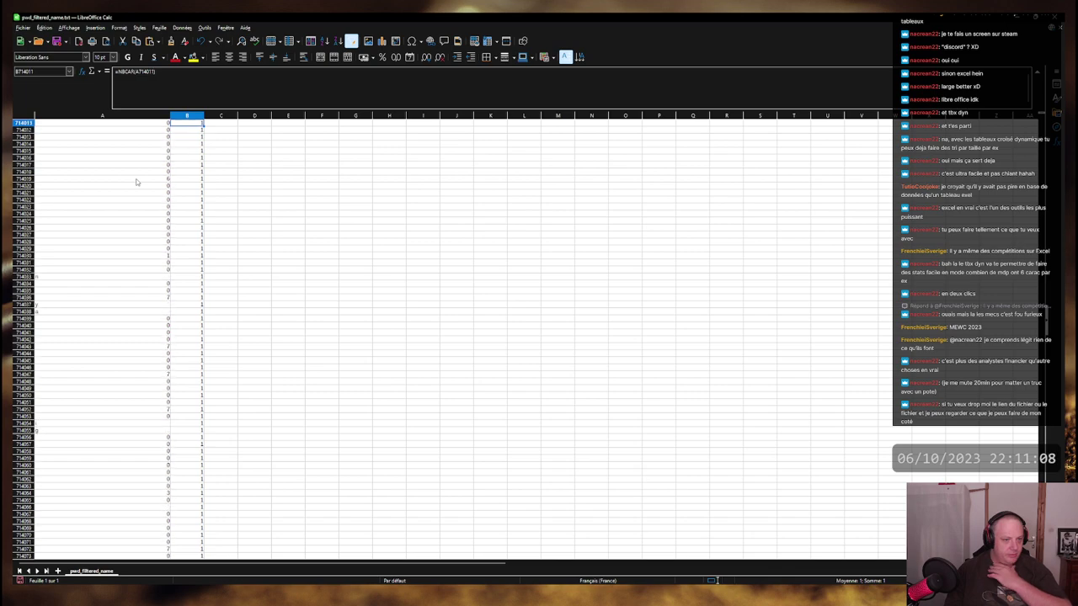
Switch to the Ubuntu-22.04 terminal window and its first tab
{"action": "key", "text": "alt+Tab"}
{"action": "key", "text": "alt+Tab"}
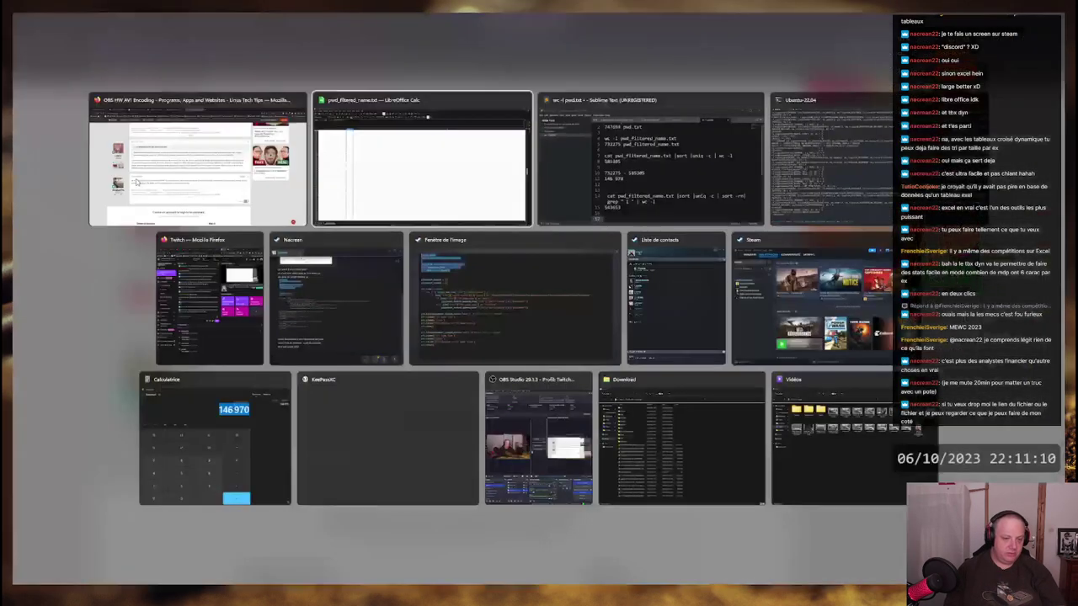
{"action": "key", "text": "Tab"}
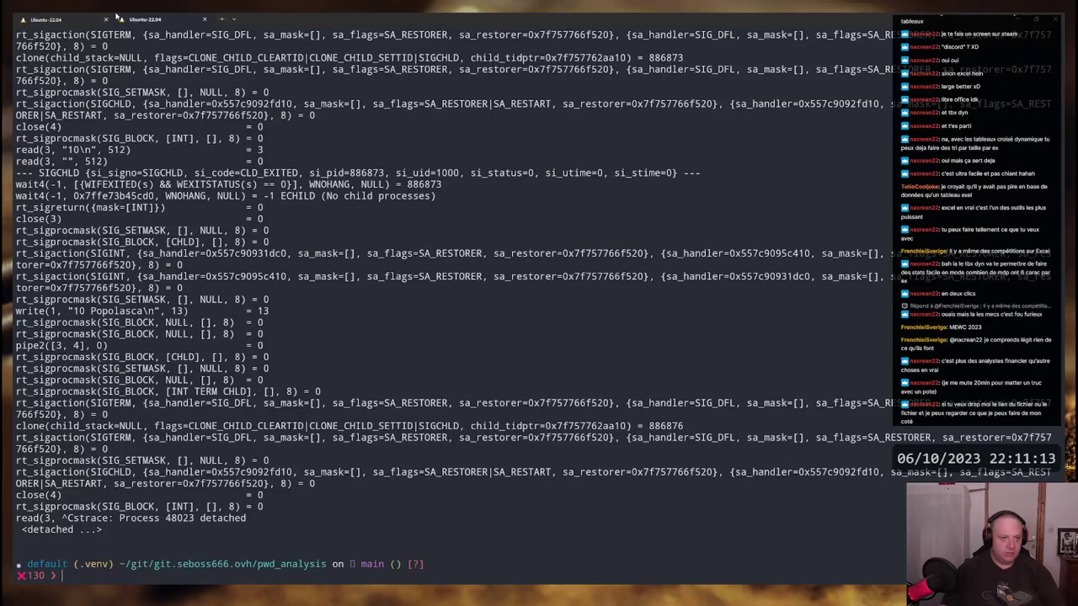
{"action": "left_click", "coordinate": [61, 20]}
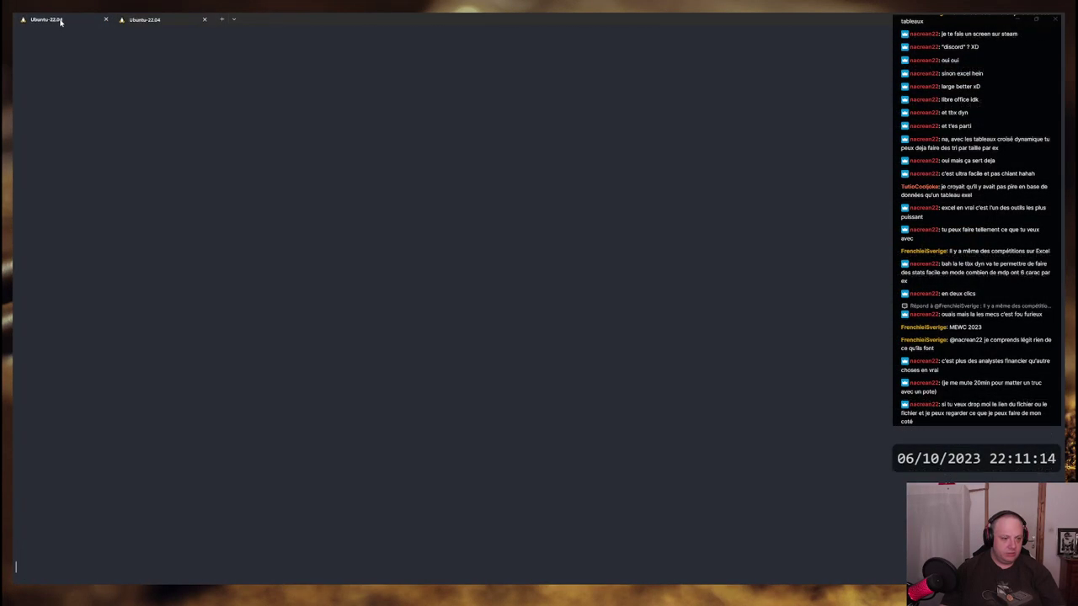
Suspend the paged length listing and clear the recalled command line
{"action": "key", "text": "ctrl+z"}
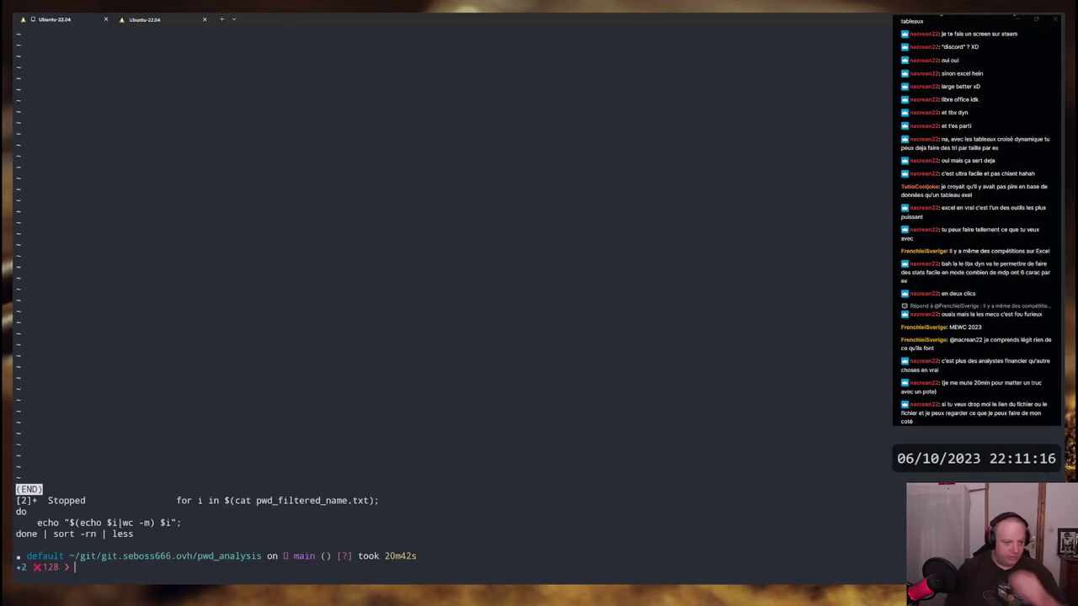
{"action": "key", "text": "Up"}
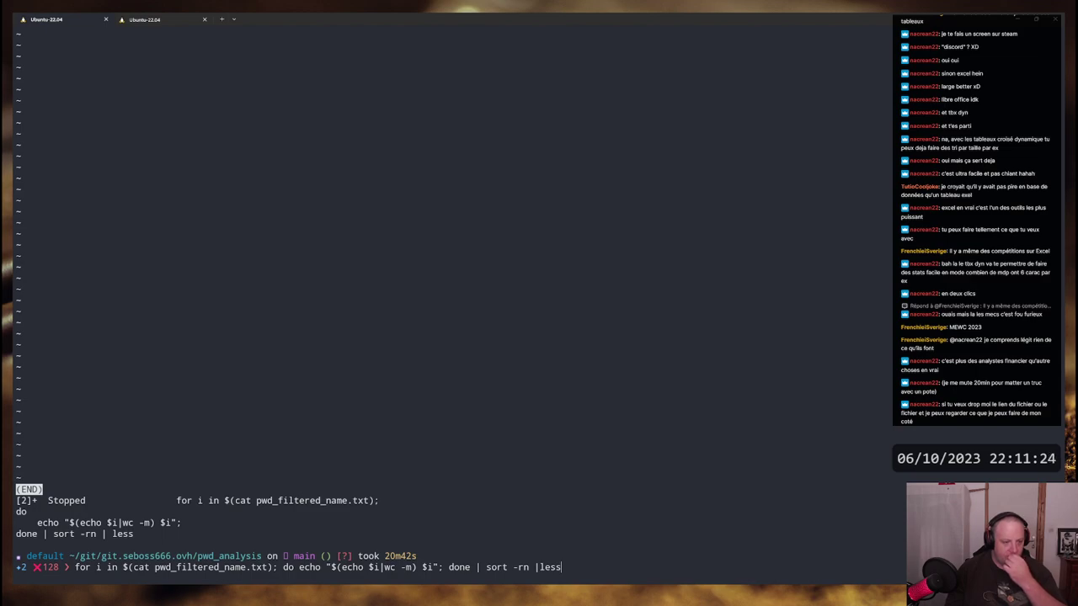
{"action": "key", "text": "ctrl+u"}
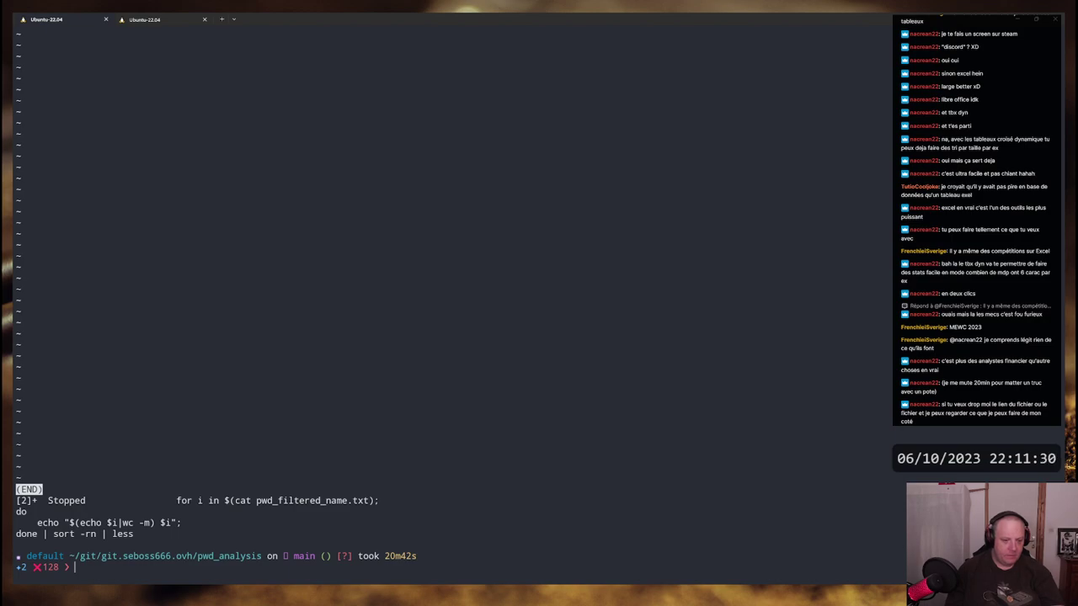
Run grep -E "^m$" on pwd_filtered_name.txt to find lines that are only m
{"action": "type", "text": "grep -E ^m"}
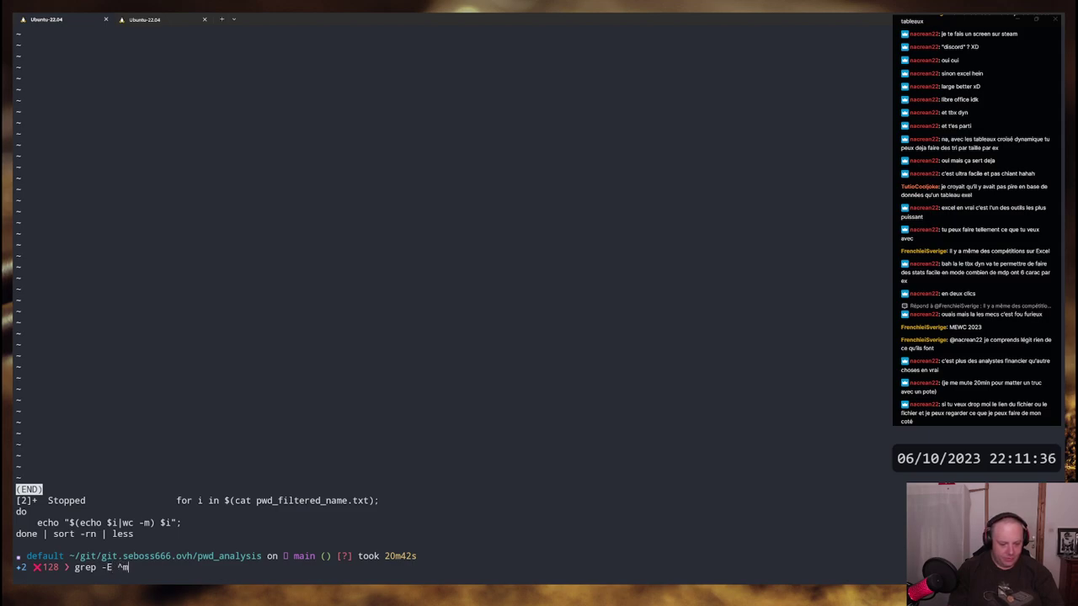
{"action": "type", "text": "'$"}
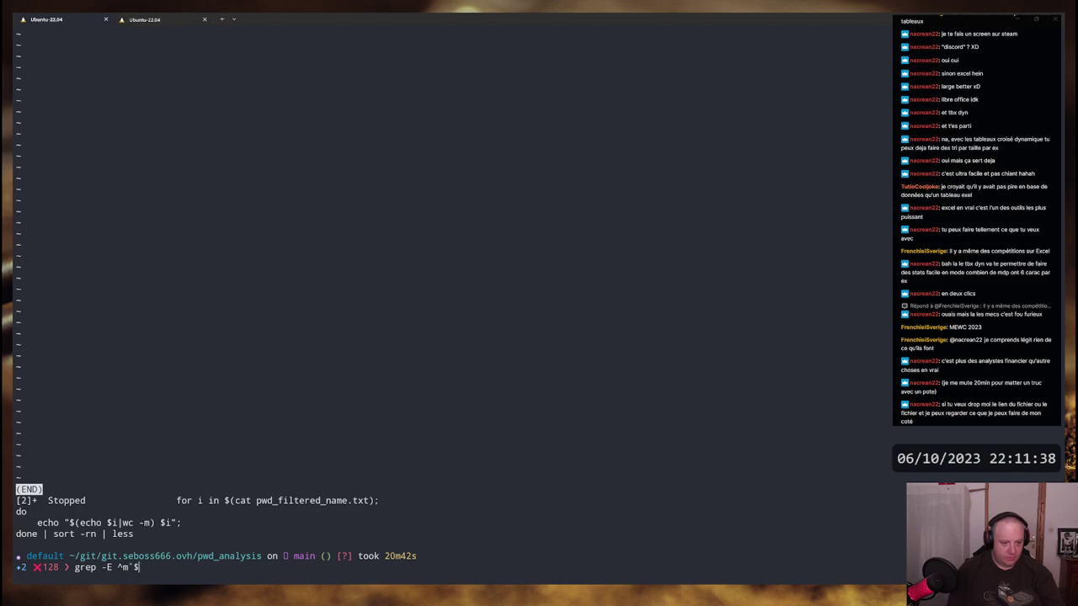
{"action": "key", "text": "BackSpace"}
{"action": "key", "text": "BackSpace"}
{"action": "key", "text": "BackSpace"}
{"action": "key", "text": "BackSpace"}
{"action": "type", "text": "\" ^$\""}
{"action": "key", "text": "BackSpace"}
{"action": "key", "text": "Right"}
{"action": "type", "text": "m$\" pwd"}
{"action": "key", "text": "Tab"}
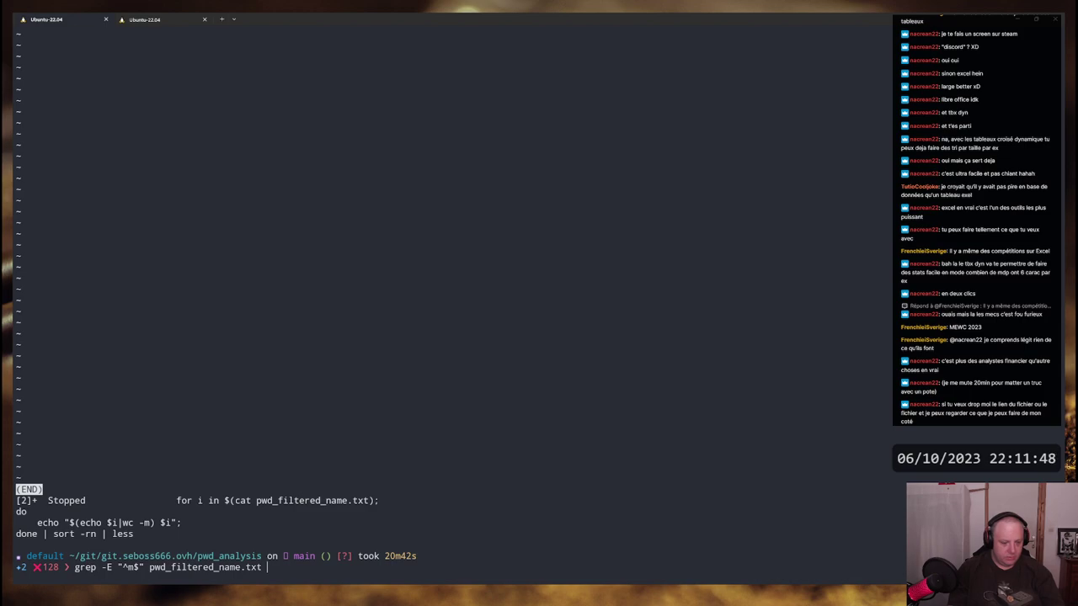
{"action": "key", "text": "Return"}
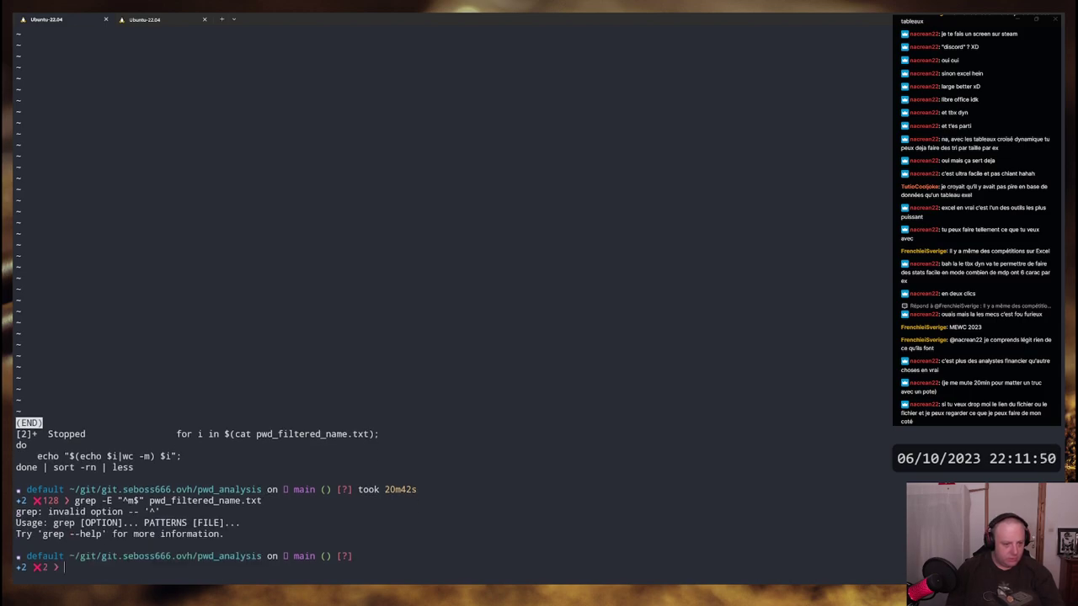
Rerun the grep with single quotes to list passwords ending in m
{"action": "key", "text": "Up"}
{"action": "key", "text": "Left"}
{"action": "key", "text": "Left"}
{"action": "key", "text": "Left"}
{"action": "key", "text": "Left"}
{"action": "key", "text": "Left"}
{"action": "key", "text": "Left"}
{"action": "key", "text": "Left"}
{"action": "key", "text": "Left"}
{"action": "key", "text": "Left"}
{"action": "key", "text": "Left"}
{"action": "key", "text": "Left"}
{"action": "key", "text": "Left"}
{"action": "key", "text": "Left"}
{"action": "key", "text": "Left"}
{"action": "key", "text": "Left"}
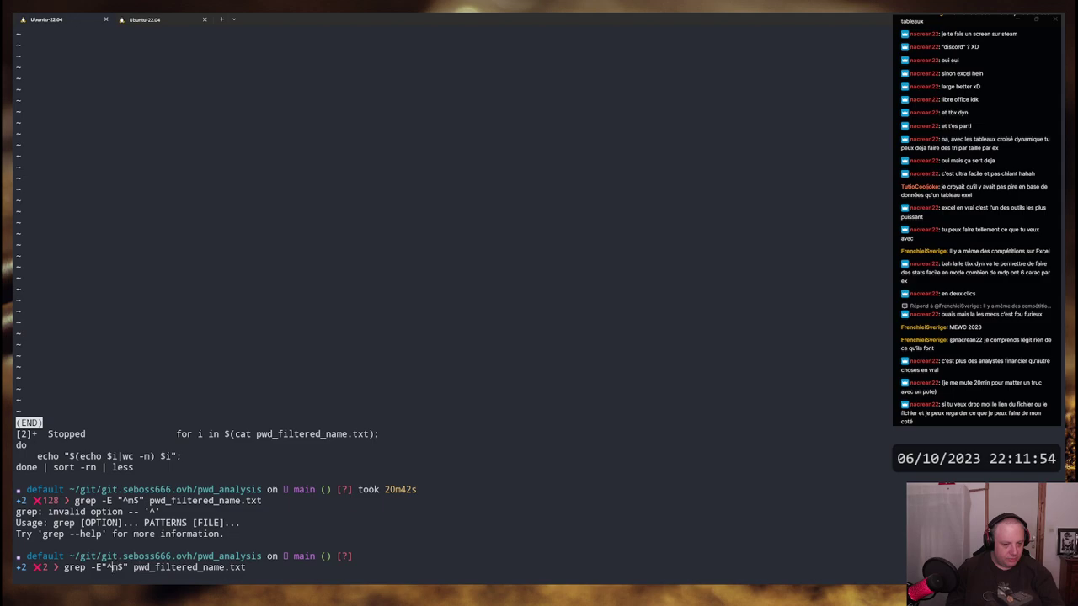
{"action": "key", "text": "BackSpace"}
{"action": "key", "text": "Return"}
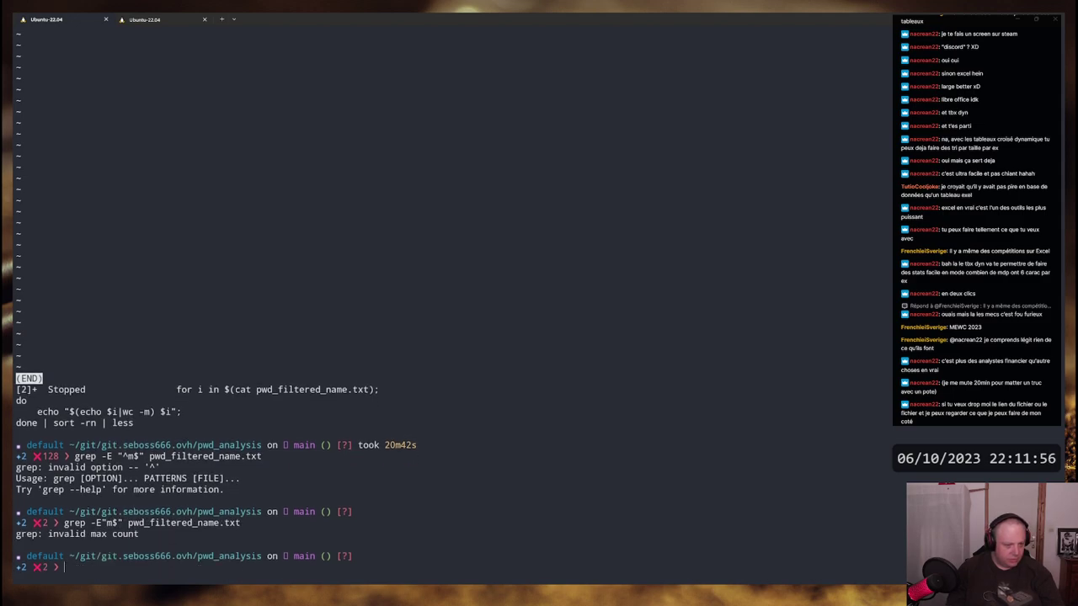
{"action": "key", "text": "Up"}
{"action": "key", "text": "Left"}
{"action": "key", "text": "Left"}
{"action": "key", "text": "Left"}
{"action": "key", "text": "Left"}
{"action": "key", "text": "Left"}
{"action": "key", "text": "Left"}
{"action": "key", "text": "Left"}
{"action": "key", "text": "Left"}
{"action": "key", "text": "Left"}
{"action": "key", "text": "Left"}
{"action": "key", "text": "Left"}
{"action": "key", "text": "Left"}
{"action": "key", "text": "Left"}
{"action": "key", "text": "Left"}
{"action": "key", "text": "Left"}
{"action": "key", "text": "Left"}
{"action": "key", "text": "Left"}
{"action": "key", "text": "Left"}
{"action": "key", "text": "Left"}
{"action": "key", "text": "Left"}
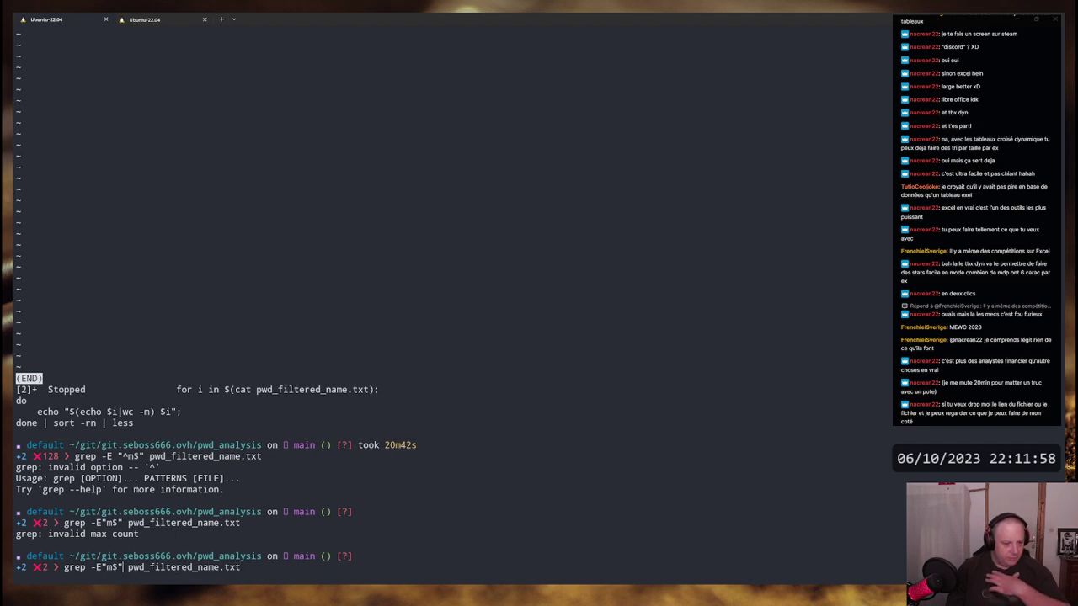
{"action": "key", "text": "Right"}
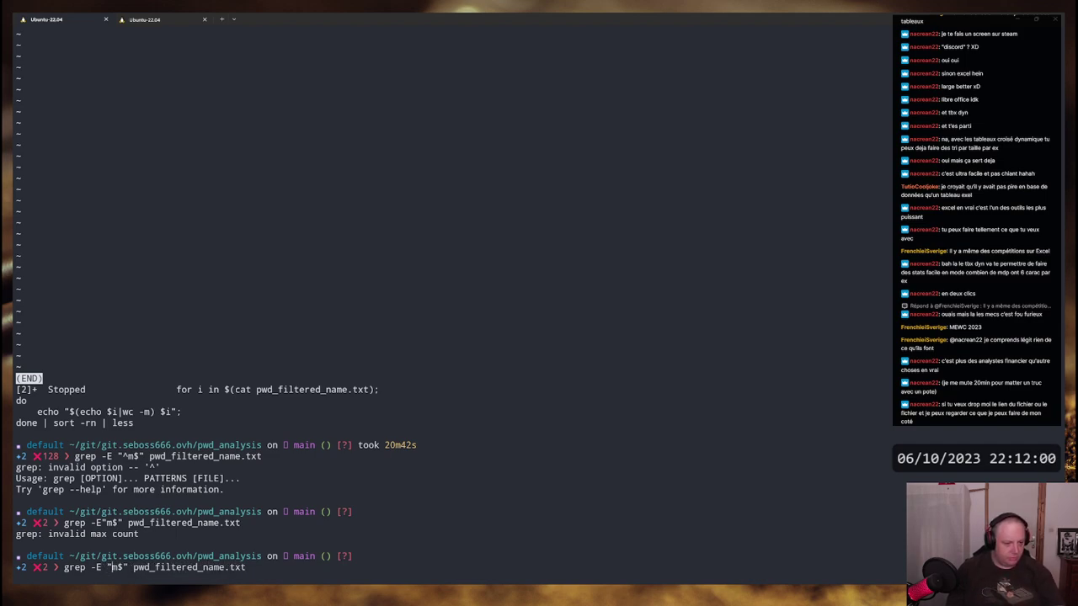
{"action": "key", "text": "BackSpace"}
{"action": "type", "text": "'"}
{"action": "key", "text": "Return"}
Rerun as grep -E '^m$' pwd_filtered_name.txt, confirming three passwords are just m
{"action": "key", "text": "Up"}
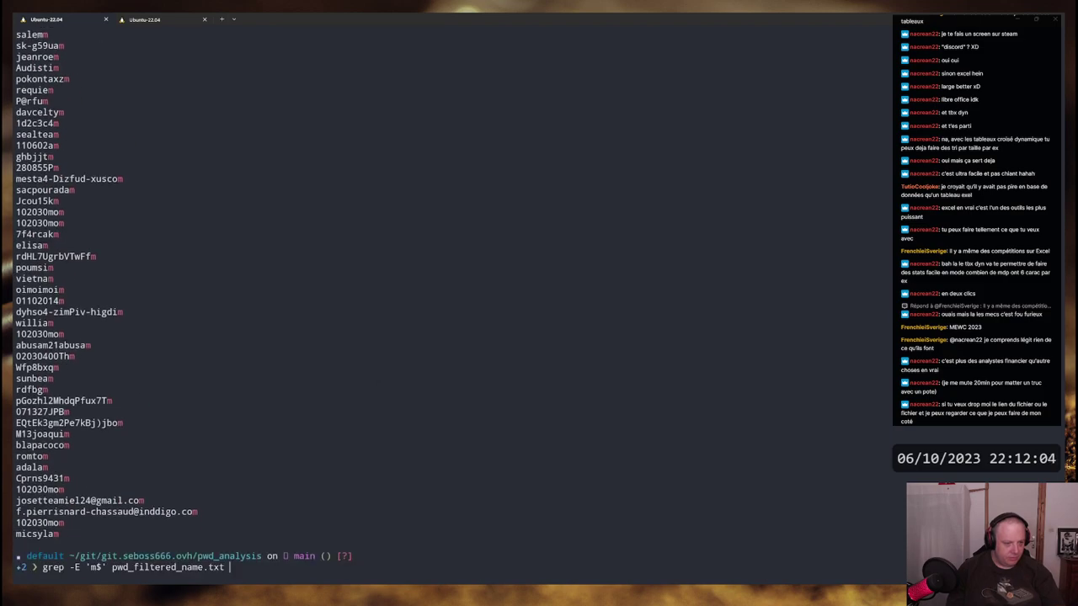
{"action": "left_click", "coordinate": [90, 566]}
{"action": "type", "text": "^"}
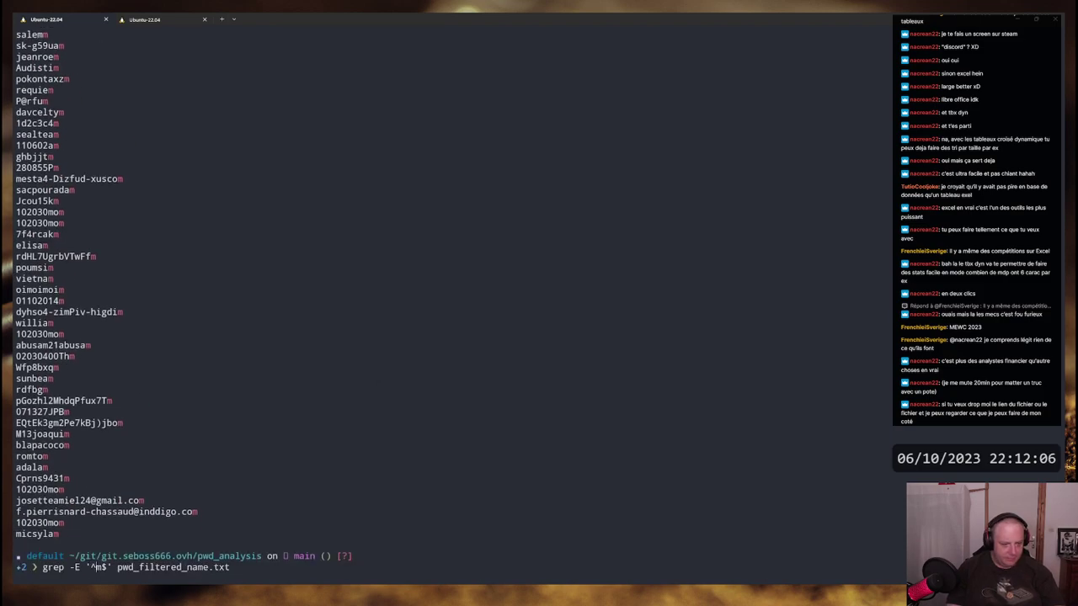
{"action": "key", "text": "Return"}
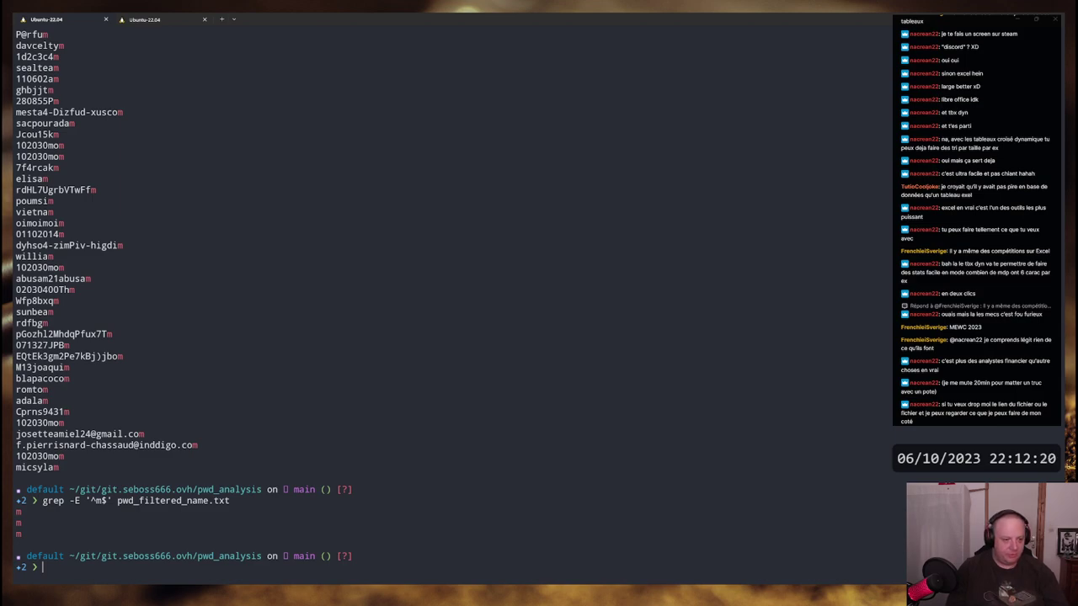
Return to the LibreOffice Calc sheet and scroll back up
{"action": "key", "text": "alt+Tab"}
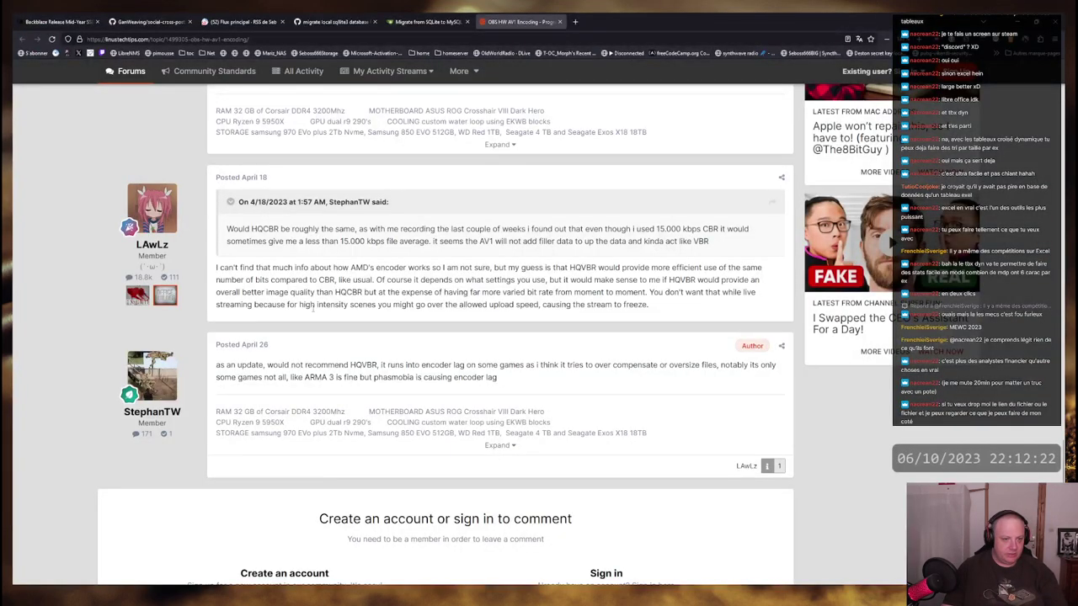
{"action": "key", "text": "alt+Tab"}
{"action": "key", "text": "Tab"}
{"action": "scroll", "coordinate": [181, 143], "scroll_direction": "up", "scroll_amount": 9}
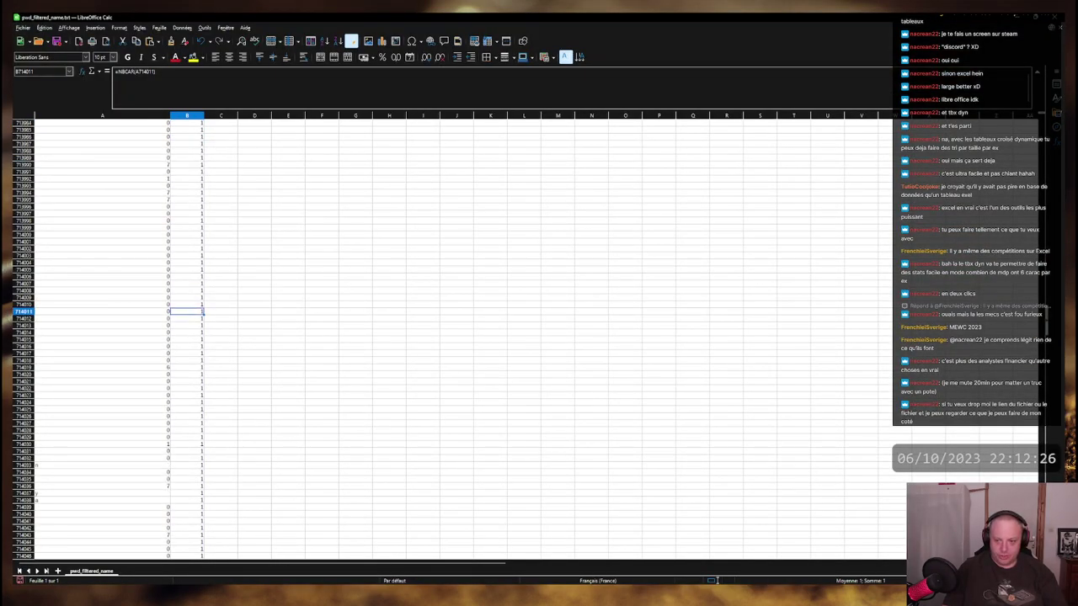
{"action": "scroll", "coordinate": [458, 337], "scroll_direction": "up", "scroll_amount": 20}
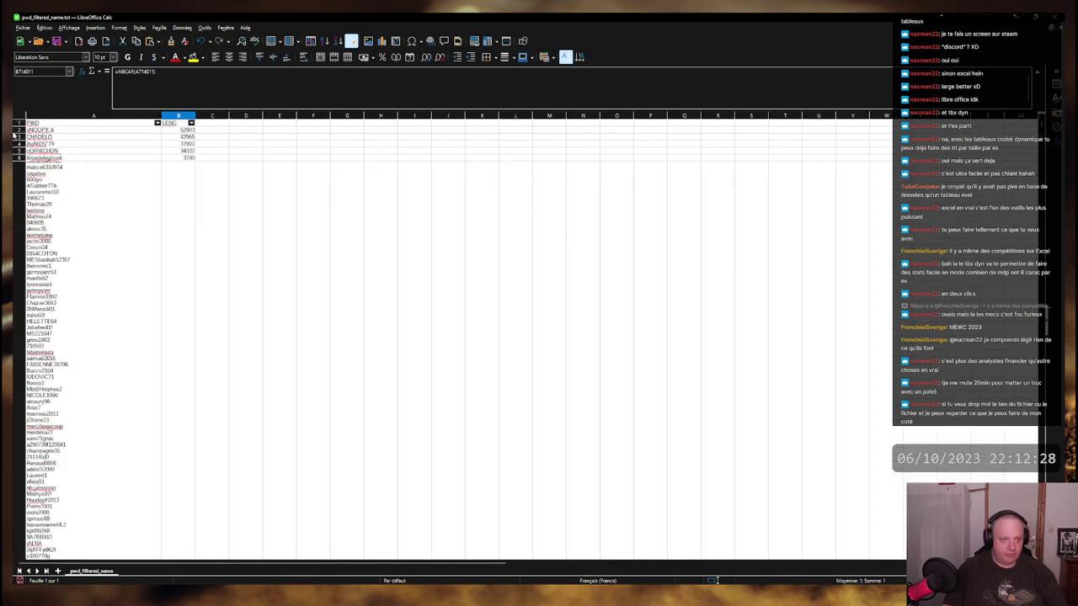
Bring up the LENG column's AutoFilter value list
{"action": "left_click", "coordinate": [191, 123]}
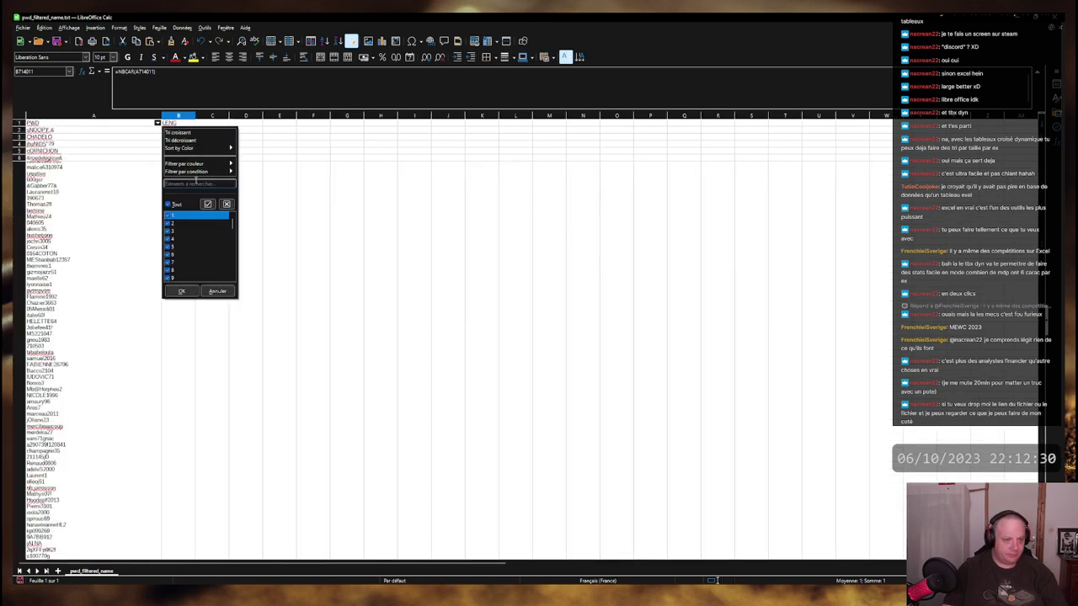
{"action": "mouse_move", "coordinate": [233, 223]}
{"action": "left_mouse_down"}
{"action": "mouse_move", "coordinate": [240, 271]}
{"action": "mouse_move", "coordinate": [241, 243]}
{"action": "left_mouse_up"}
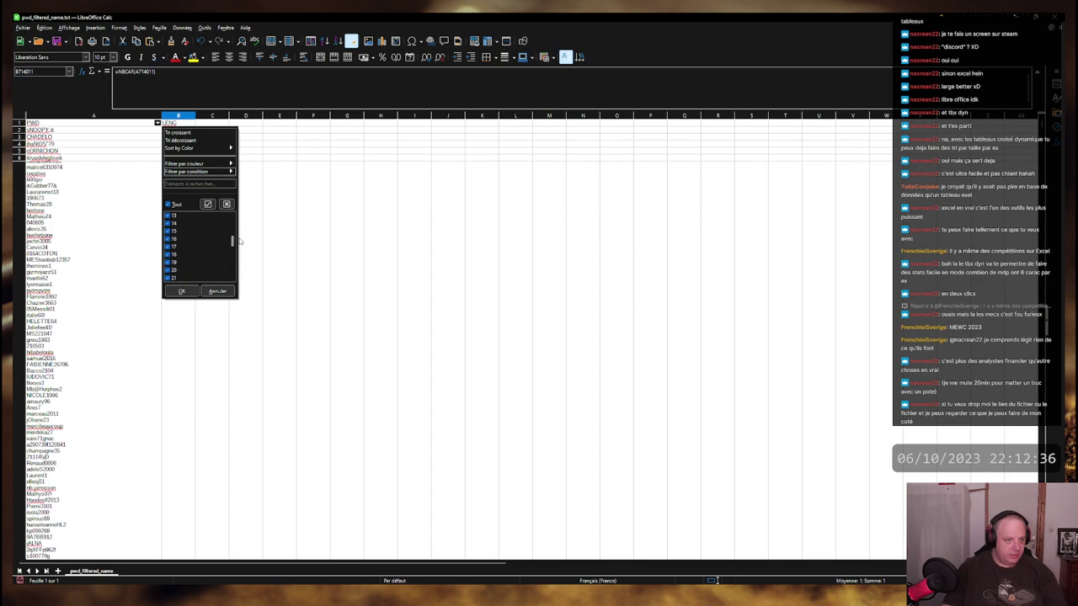
{"action": "scroll", "coordinate": [232, 232], "scroll_direction": "up", "scroll_amount": 3}
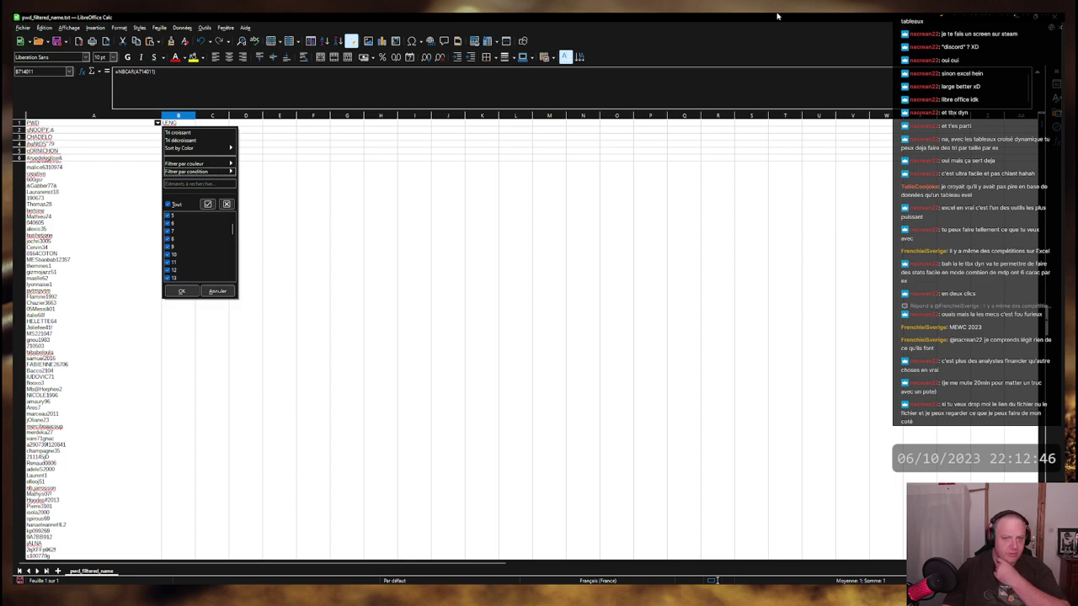
{"action": "mouse_move", "coordinate": [50, 599]}
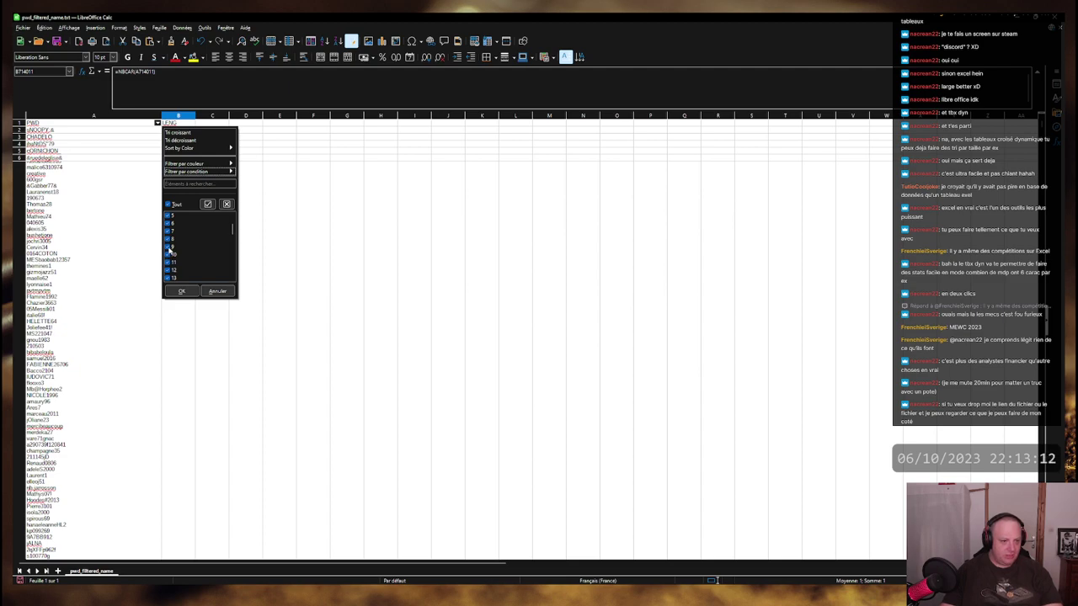
Untick lengths 11 through 17 and further long values in the filter list
{"action": "left_click", "coordinate": [171, 262]}
{"action": "left_click", "coordinate": [171, 270]}
{"action": "left_click", "coordinate": [171, 278]}
{"action": "scroll", "coordinate": [192, 266], "scroll_direction": "down", "scroll_amount": 2}
{"action": "left_click", "coordinate": [167, 238]}
{"action": "left_click", "coordinate": [167, 245]}
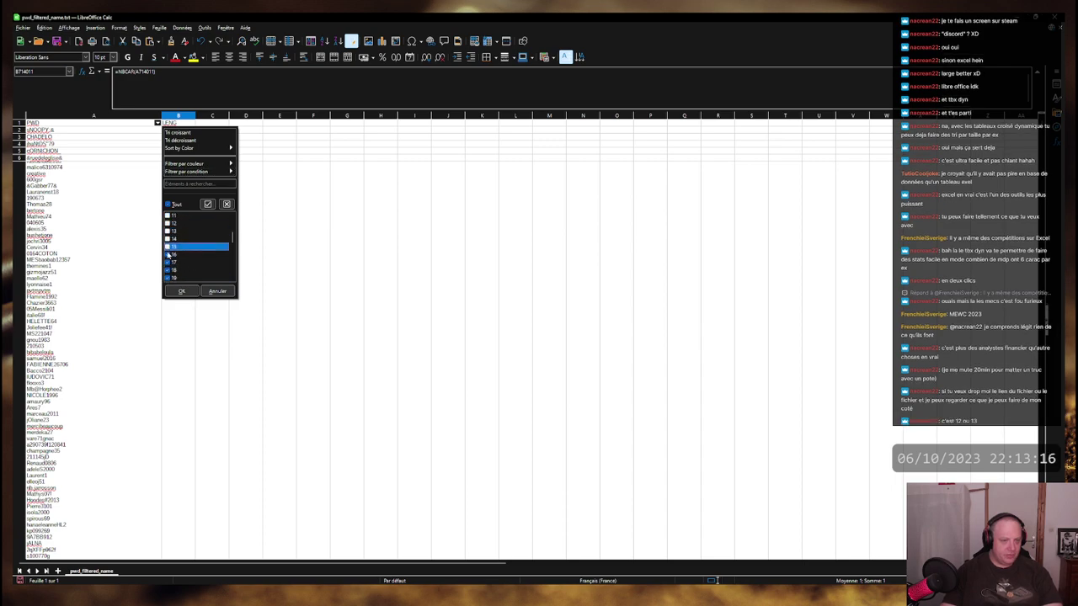
{"action": "left_click", "coordinate": [167, 253]}
{"action": "left_click", "coordinate": [168, 262]}
{"action": "left_click", "coordinate": [167, 270]}
{"action": "left_click", "coordinate": [168, 277]}
Clear all filter values, then tick only lengths 1 through 8
{"action": "left_click", "coordinate": [168, 205]}
{"action": "left_click", "coordinate": [168, 205]}
{"action": "scroll", "coordinate": [175, 228], "scroll_direction": "up", "scroll_amount": 4}
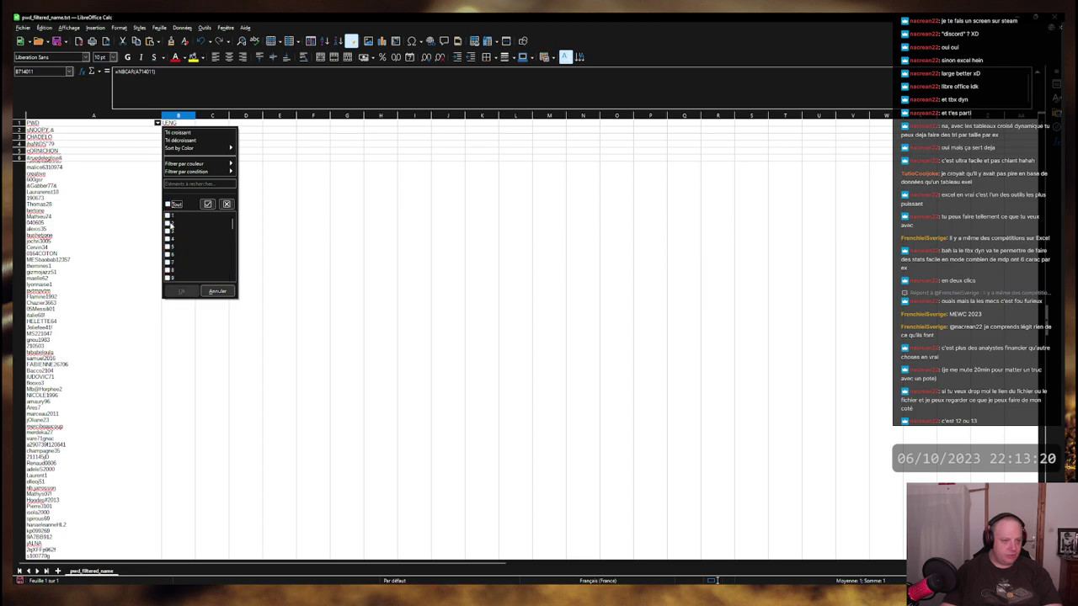
{"action": "left_click", "coordinate": [168, 215]}
{"action": "left_click", "coordinate": [168, 223]}
{"action": "left_click", "coordinate": [168, 231]}
{"action": "left_click", "coordinate": [168, 238]}
{"action": "left_click", "coordinate": [167, 245]}
{"action": "left_click", "coordinate": [168, 254]}
{"action": "left_click", "coordinate": [167, 261]}
{"action": "left_click", "coordinate": [167, 268]}
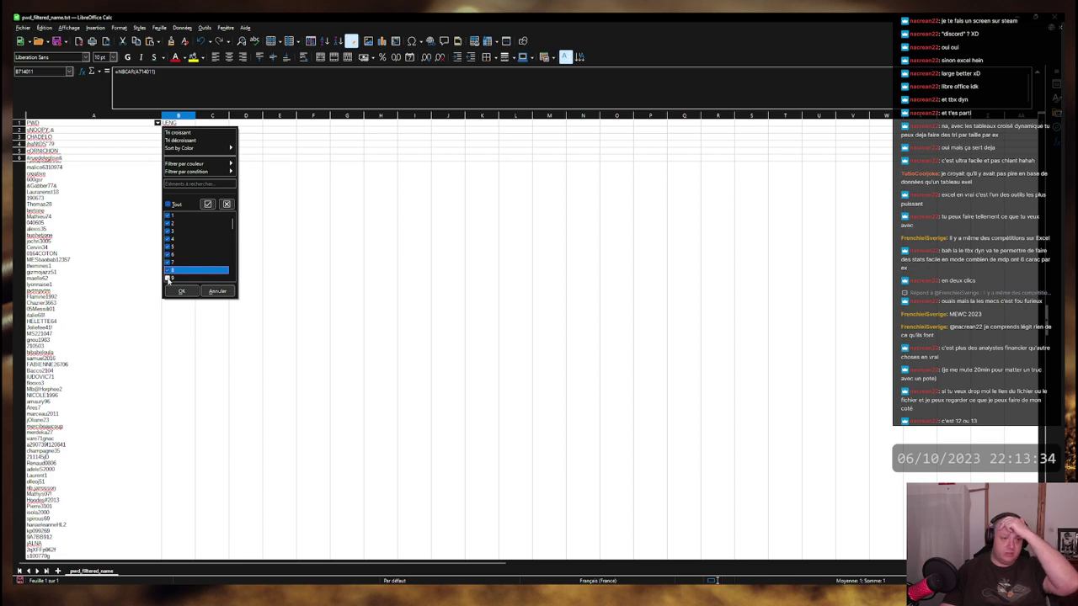
{"action": "scroll", "coordinate": [169, 278], "scroll_direction": "down", "scroll_amount": 3}
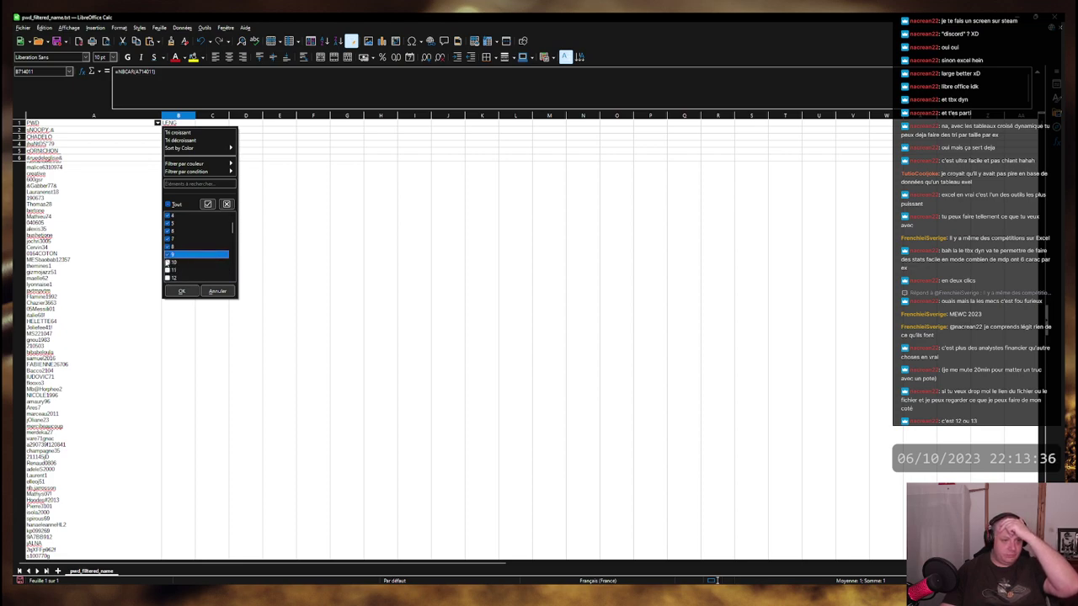
{"action": "scroll", "coordinate": [167, 268], "scroll_direction": "down", "scroll_amount": 1}
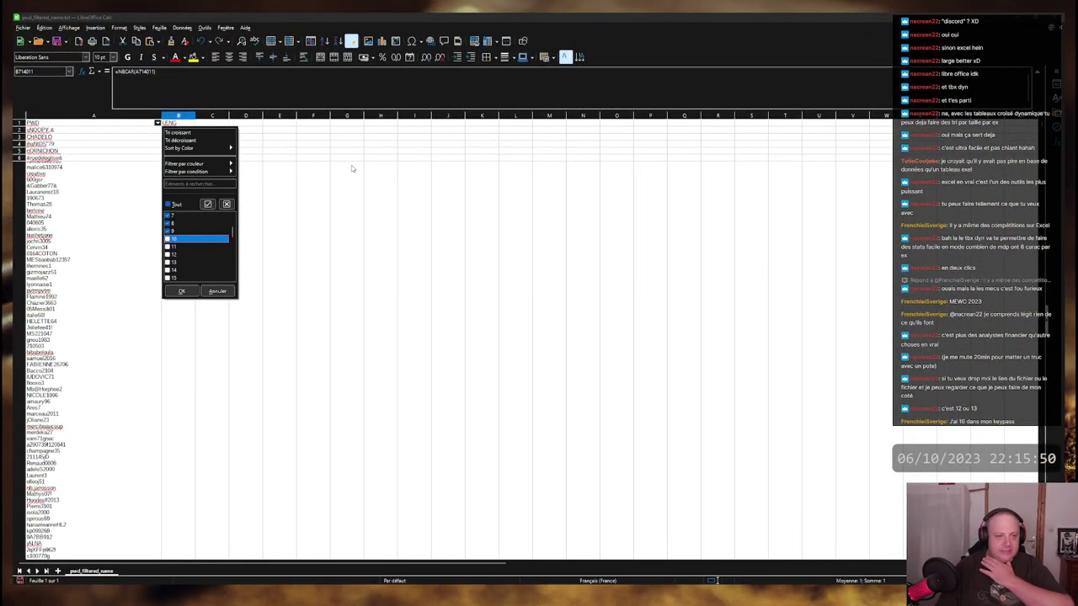
Also tick lengths 10 and 11 and apply the LENG filter
{"action": "left_click", "coordinate": [168, 239]}
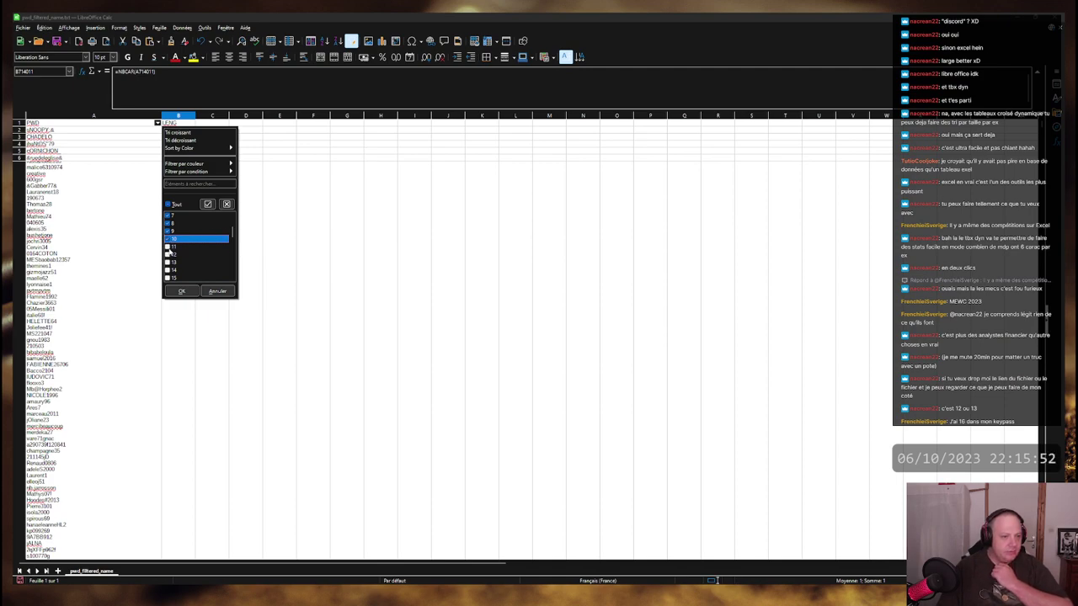
{"action": "left_click", "coordinate": [168, 246]}
{"action": "left_click", "coordinate": [182, 291]}
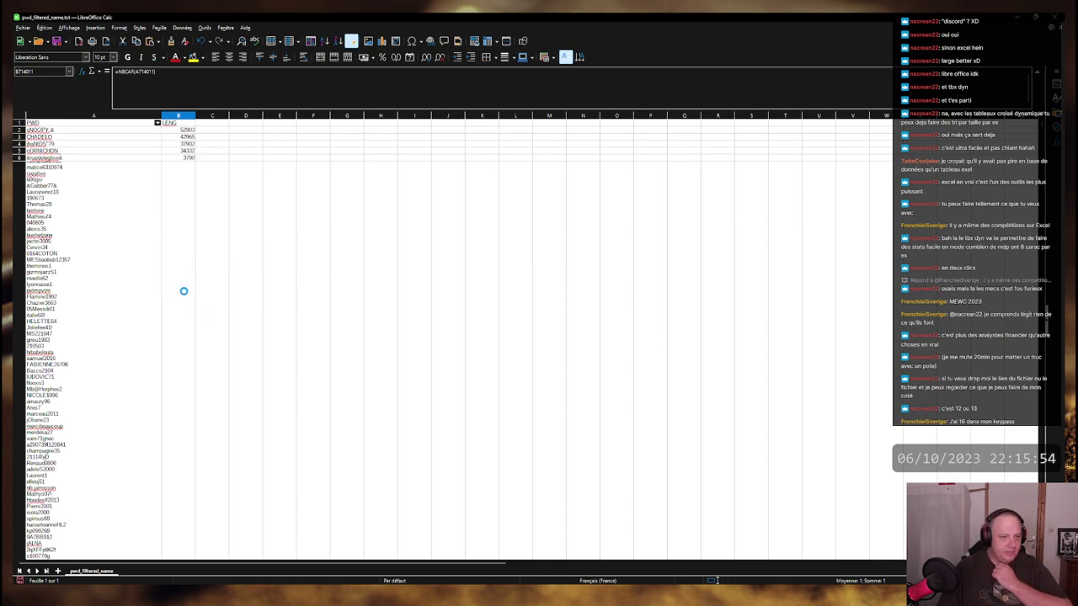
Select the filtered LENG values down to the last row to read their count and average
{"action": "left_click", "coordinate": [194, 130]}
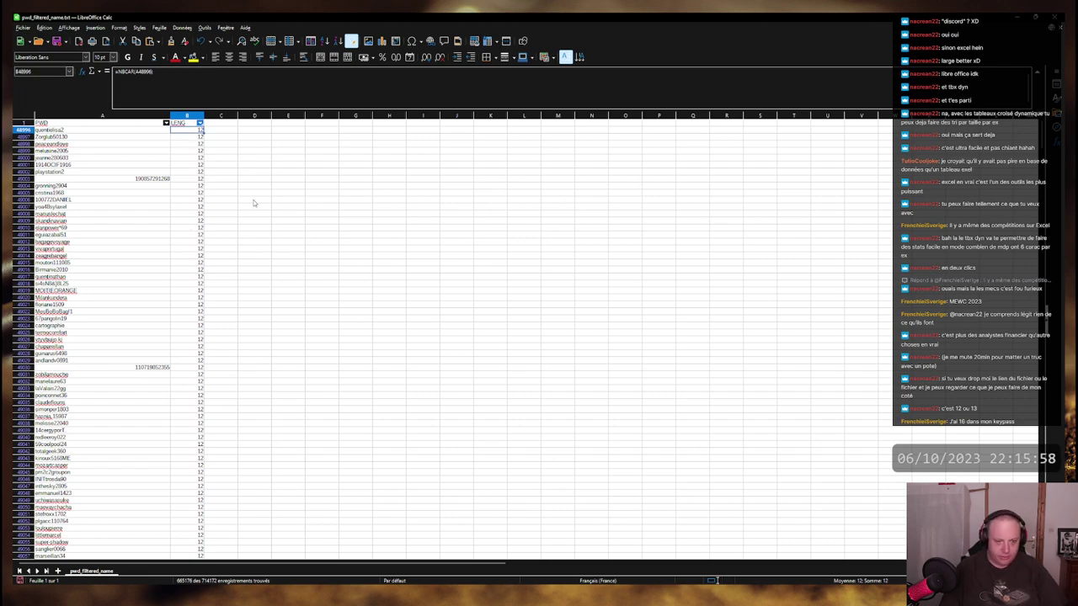
{"action": "key", "text": "shift+Down"}
{"action": "key", "text": "ctrl+shift+Down"}
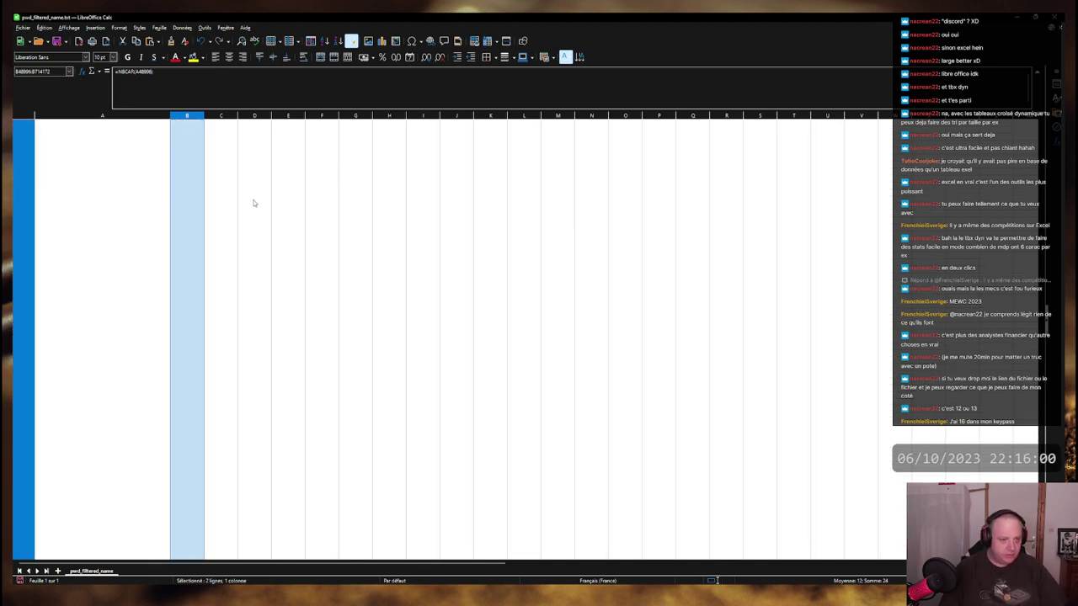
{"action": "key", "text": "ctrl+shift+Up"}
{"action": "key", "text": "ctrl+shift+Down"}
{"action": "key", "text": "ctrl+shift+Up"}
{"action": "key", "text": "shift+Down"}
{"action": "key", "text": "shift+Down"}
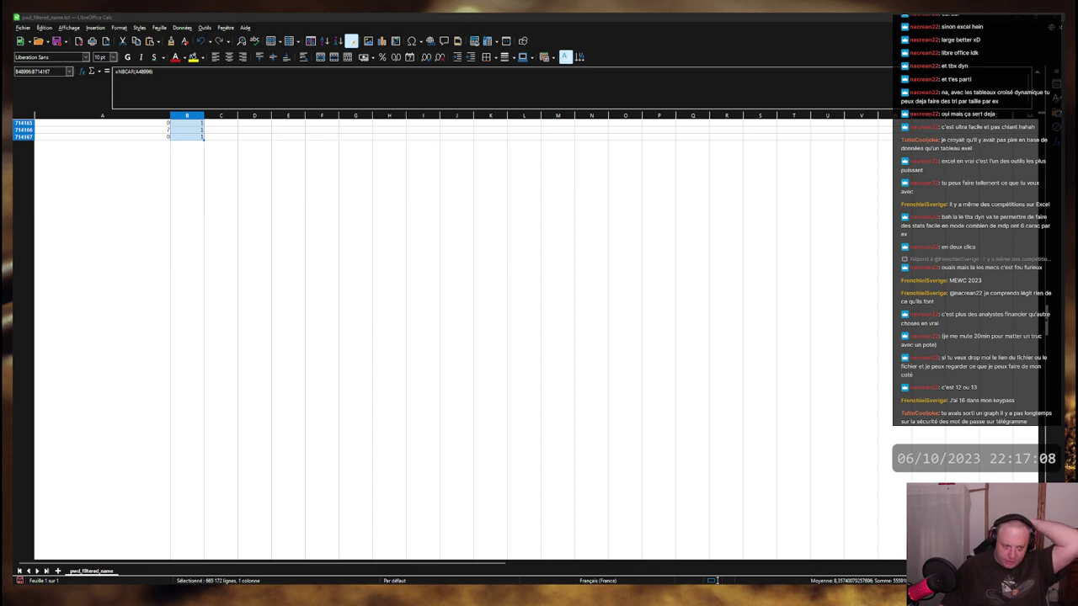
In the terminal, open ~/.bash_aliases in vim, search for passgen, then exit with :wq
{"action": "key", "text": "alt+Tab"}
{"action": "type", "text": "vim "}
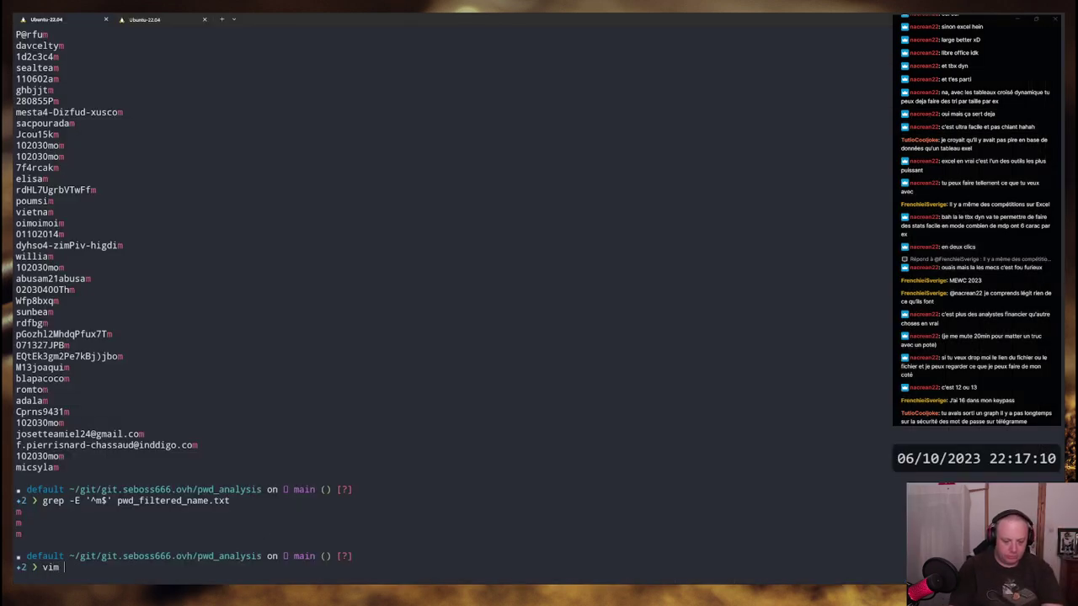
{"action": "type", "text": "~/.bash_aliases"}
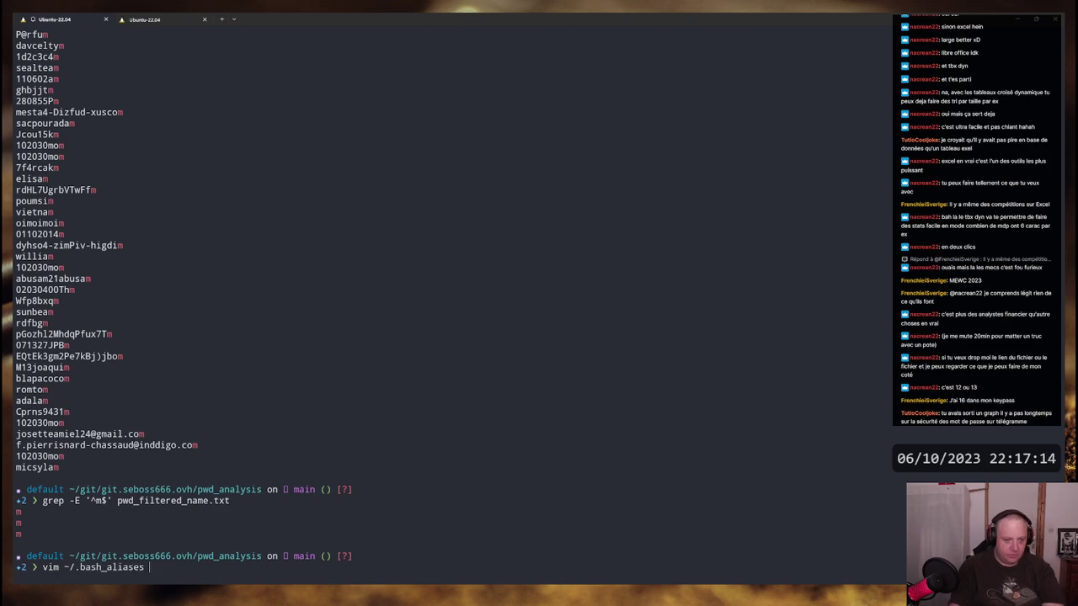
{"action": "key", "text": "Return"}
{"action": "type", "text": "/p"}
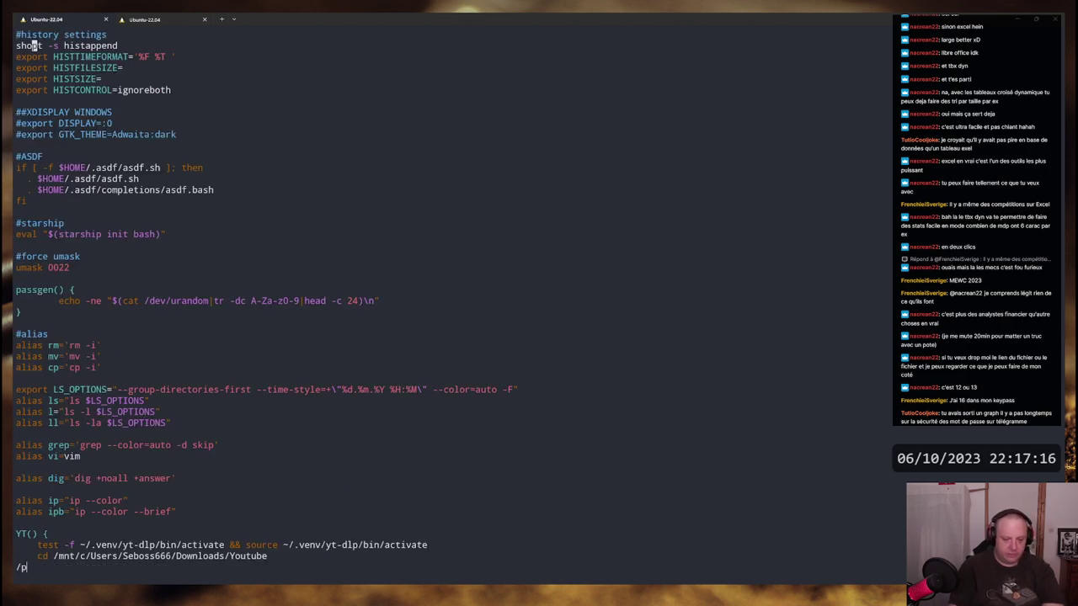
{"action": "type", "text": "assgen"}
{"action": "key", "text": "Return"}
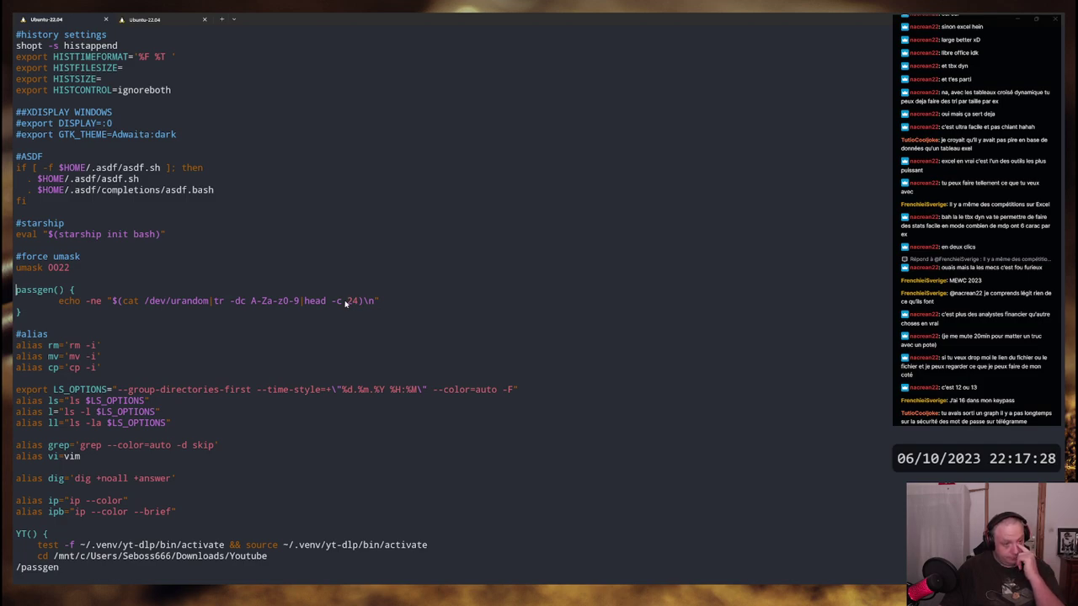
{"action": "type", "text": ":wq"}
{"action": "key", "text": "Return"}
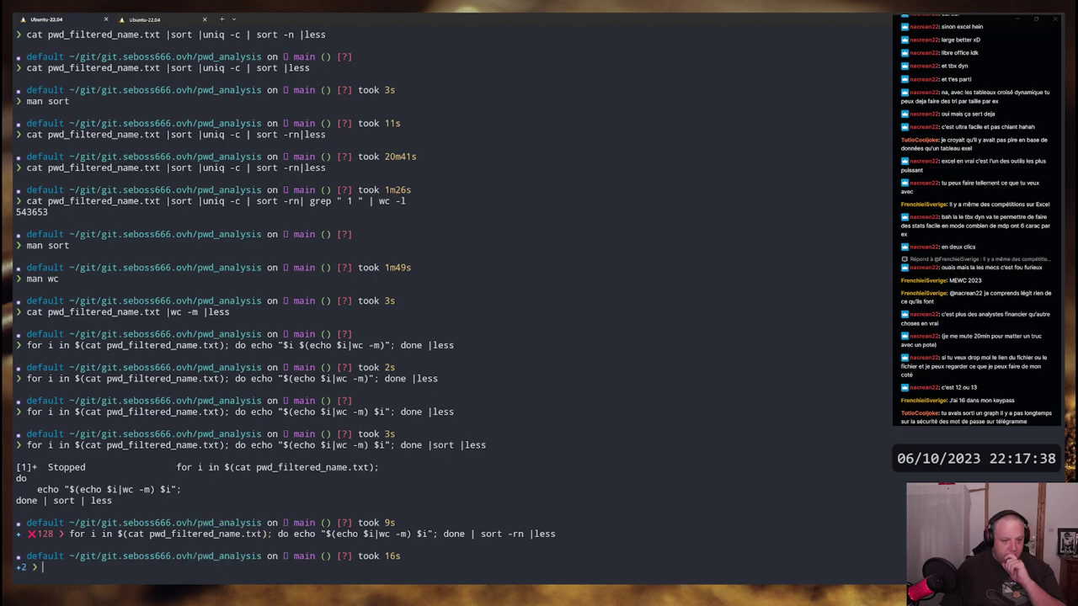
Switch back to the filtered LibreOffice Calc spreadsheet
{"action": "key", "text": "alt+Tab"}
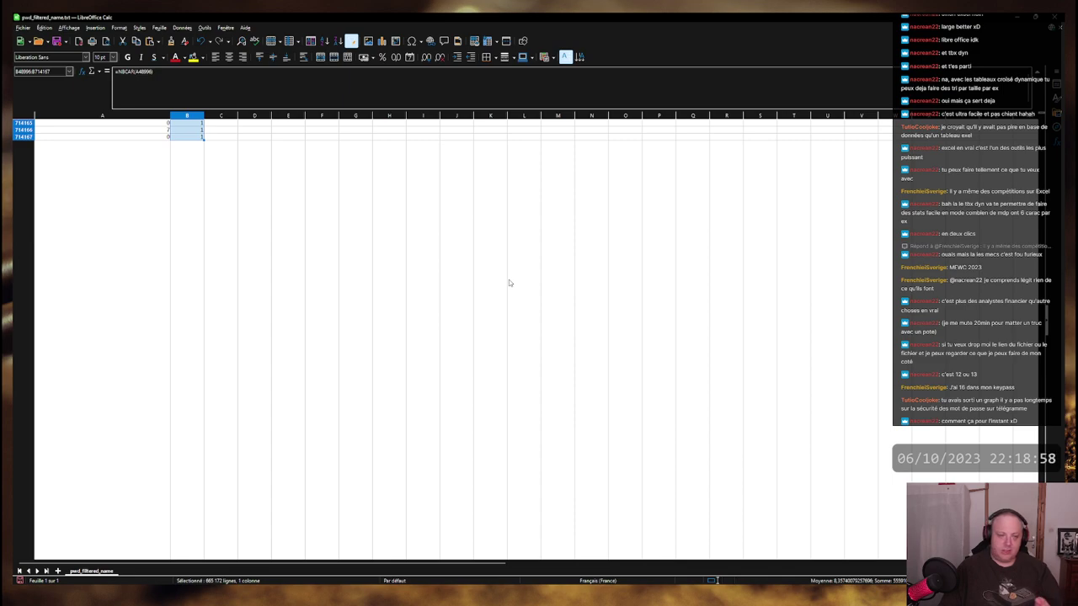
{"action": "scroll", "coordinate": [509, 283], "scroll_direction": "up", "scroll_amount": 2}
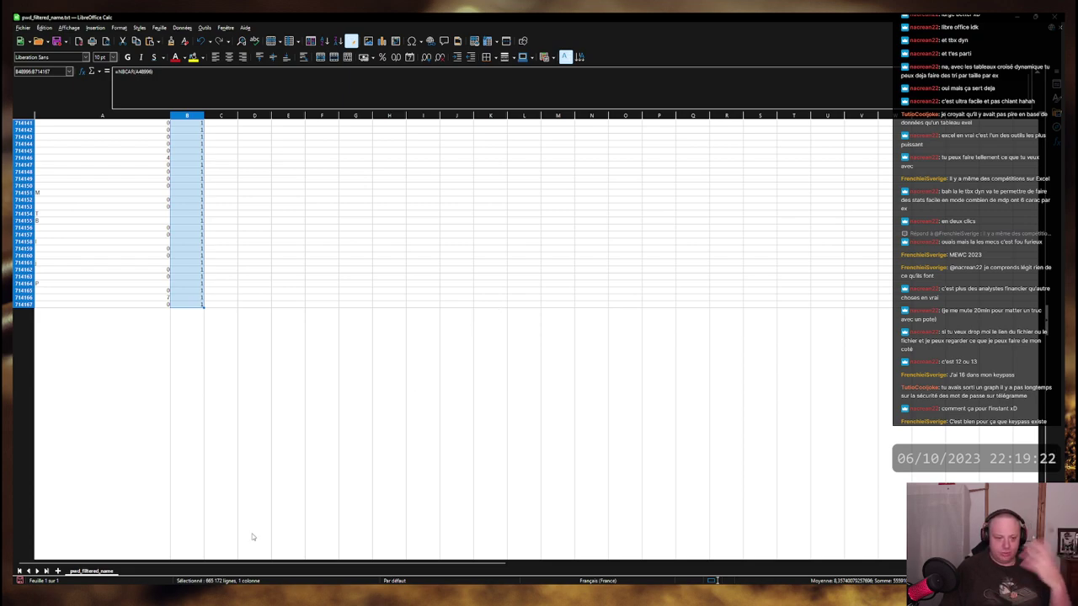
{"action": "right_click", "coordinate": [98, 600]}
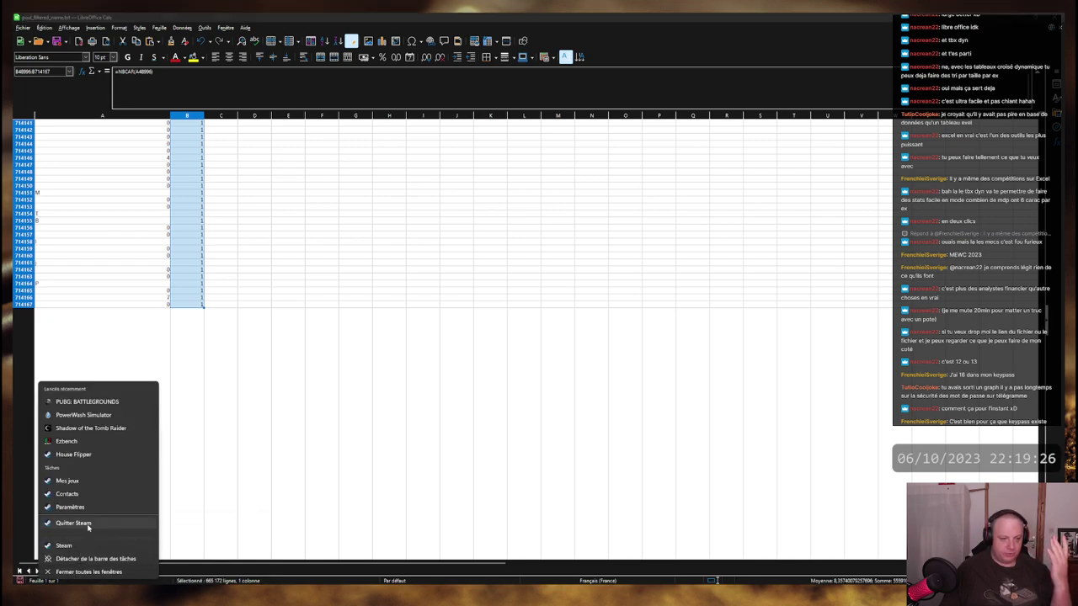
{"action": "left_click", "coordinate": [614, 412]}
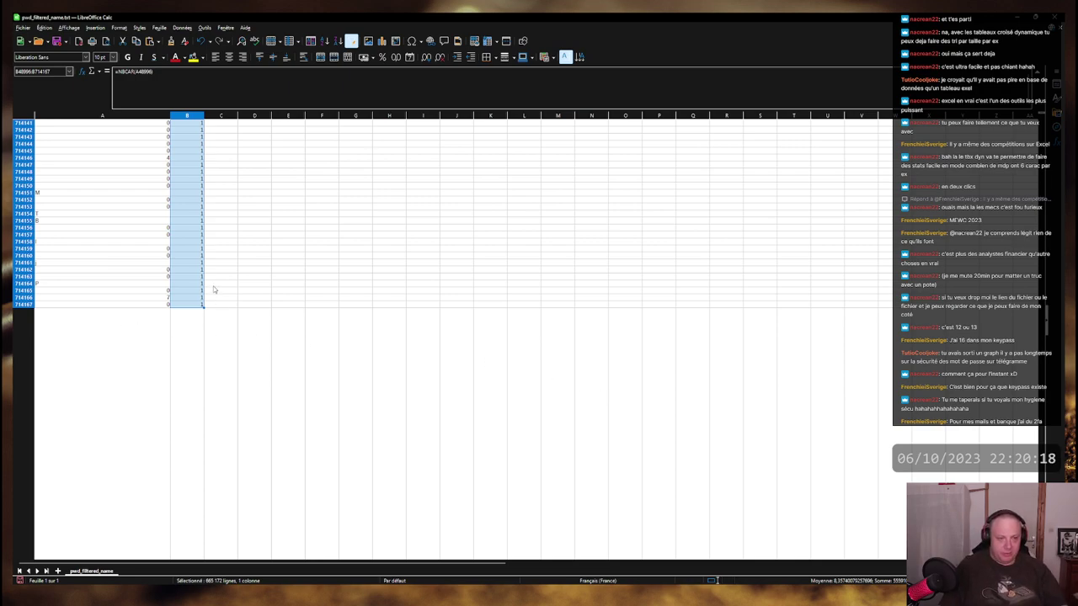
{"action": "scroll", "coordinate": [213, 291], "scroll_direction": "up", "scroll_amount": 8}
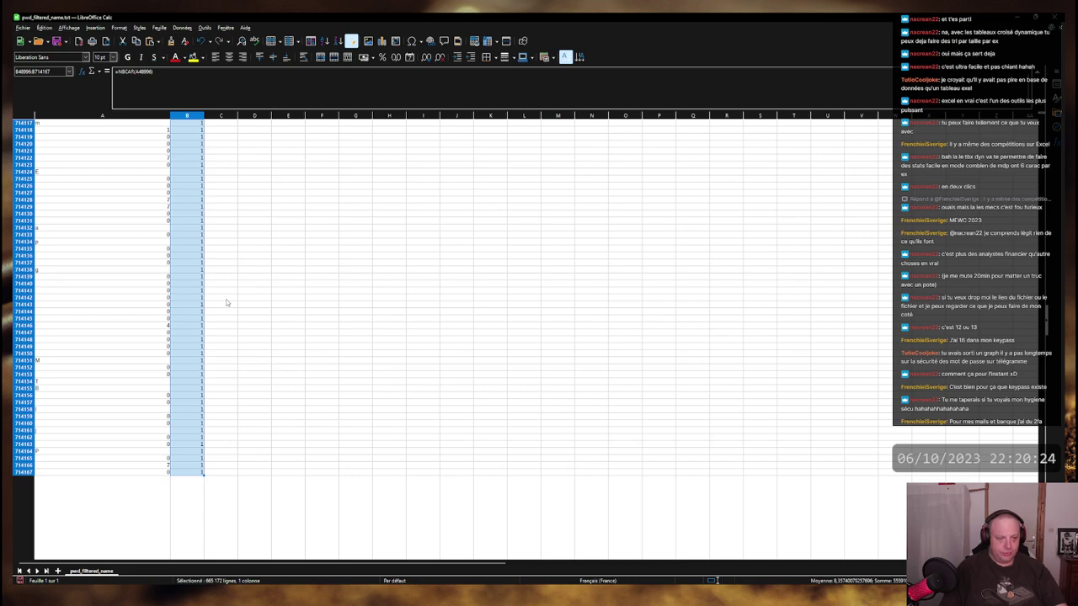
{"action": "scroll", "coordinate": [251, 336], "scroll_direction": "up", "scroll_amount": 16}
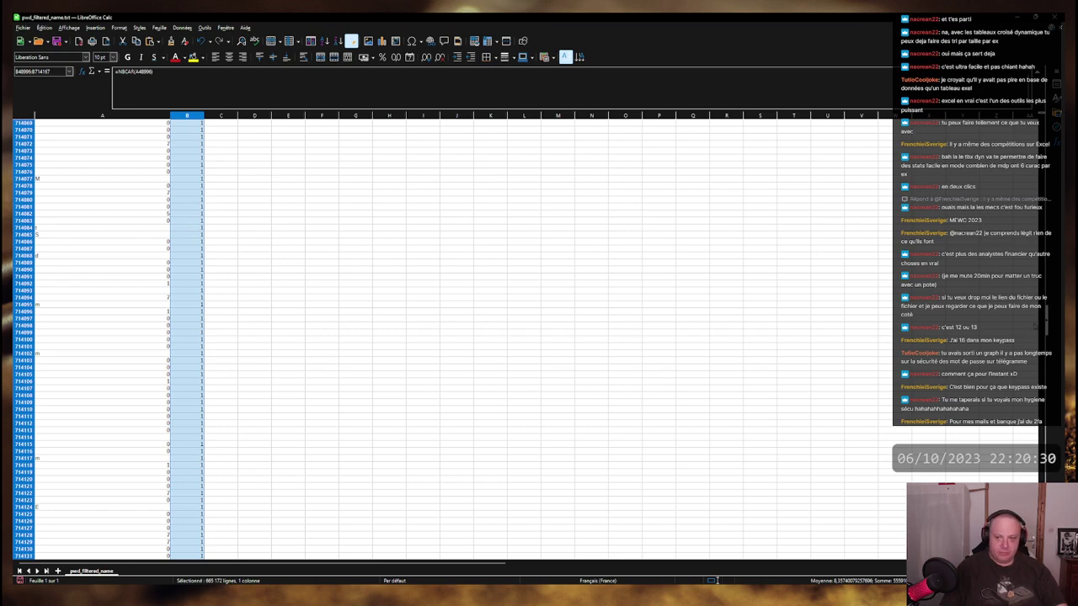
{"action": "scroll", "coordinate": [455, 337], "scroll_direction": "up", "scroll_amount": 20}
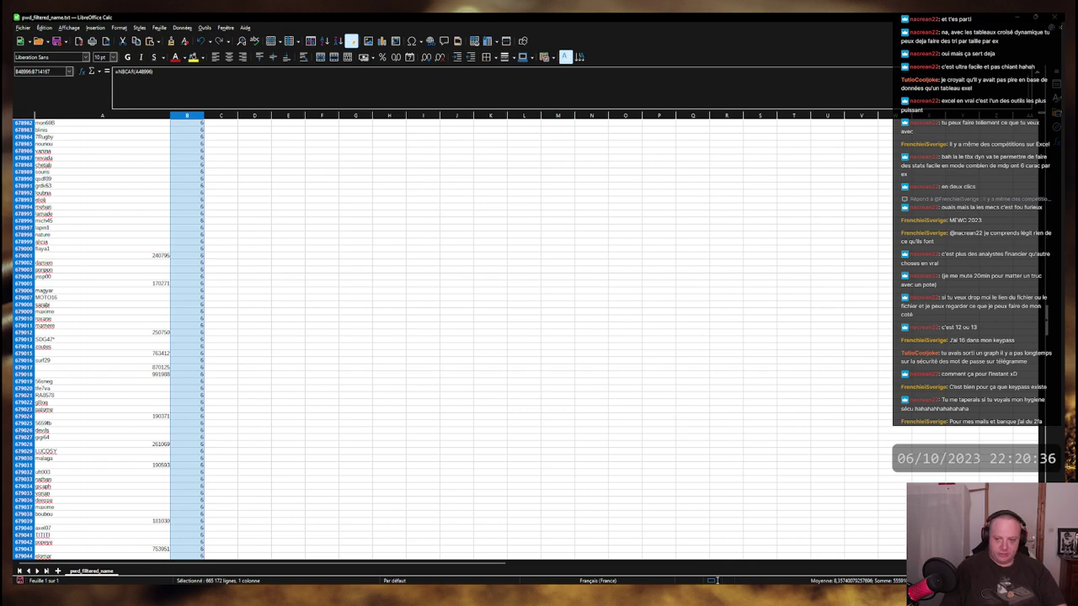
{"action": "scroll", "coordinate": [281, 211], "scroll_direction": "up", "scroll_amount": 20}
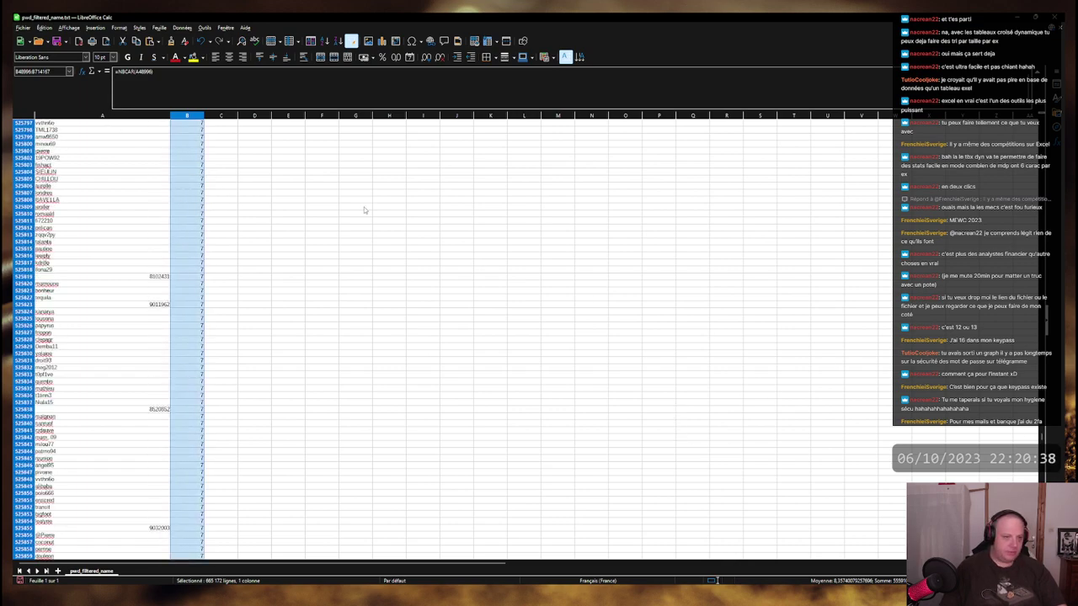
{"action": "scroll", "coordinate": [89, 183], "scroll_direction": "up", "scroll_amount": 20}
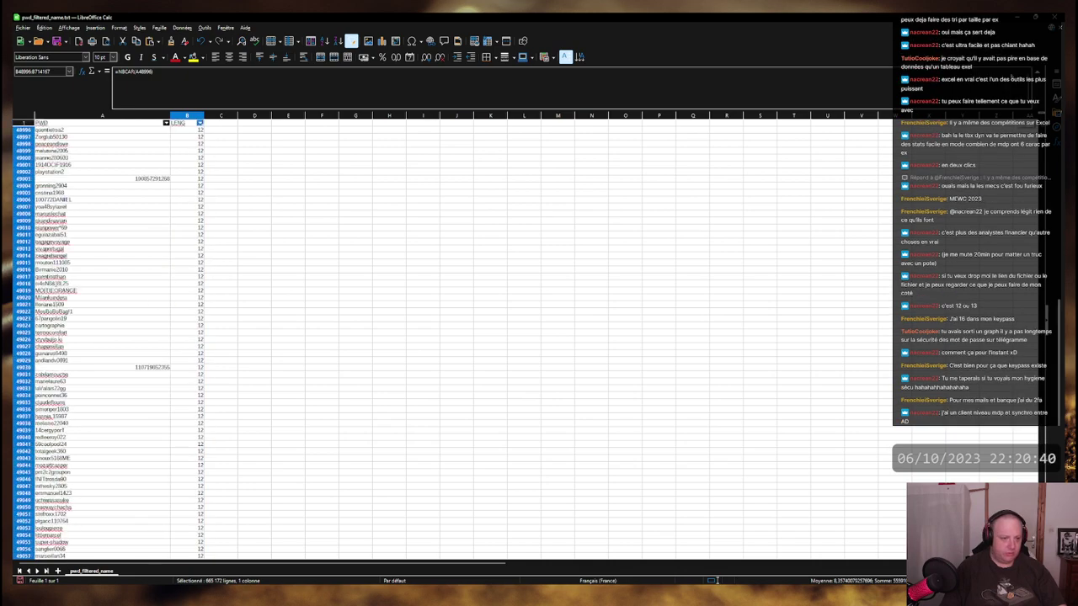
Untick lengths 1 to 5 in the LENG filter and apply it, leaving 647,060 rows
{"action": "left_click", "coordinate": [200, 122]}
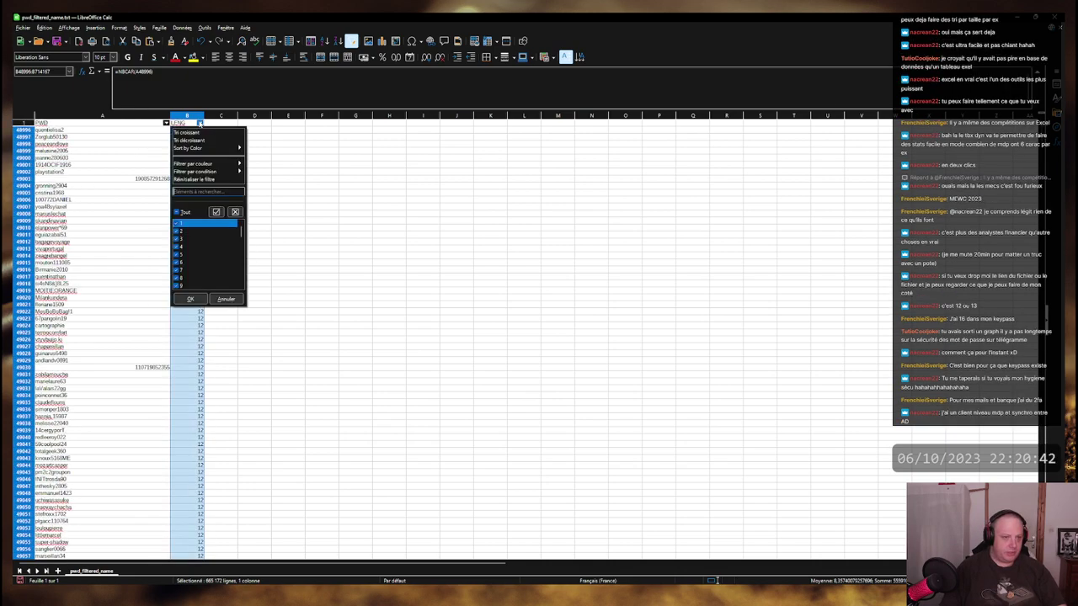
{"action": "left_click", "coordinate": [176, 254]}
{"action": "left_click", "coordinate": [176, 246]}
{"action": "left_click", "coordinate": [176, 238]}
{"action": "left_click", "coordinate": [176, 231]}
{"action": "left_click", "coordinate": [176, 223]}
{"action": "left_click", "coordinate": [191, 299]}
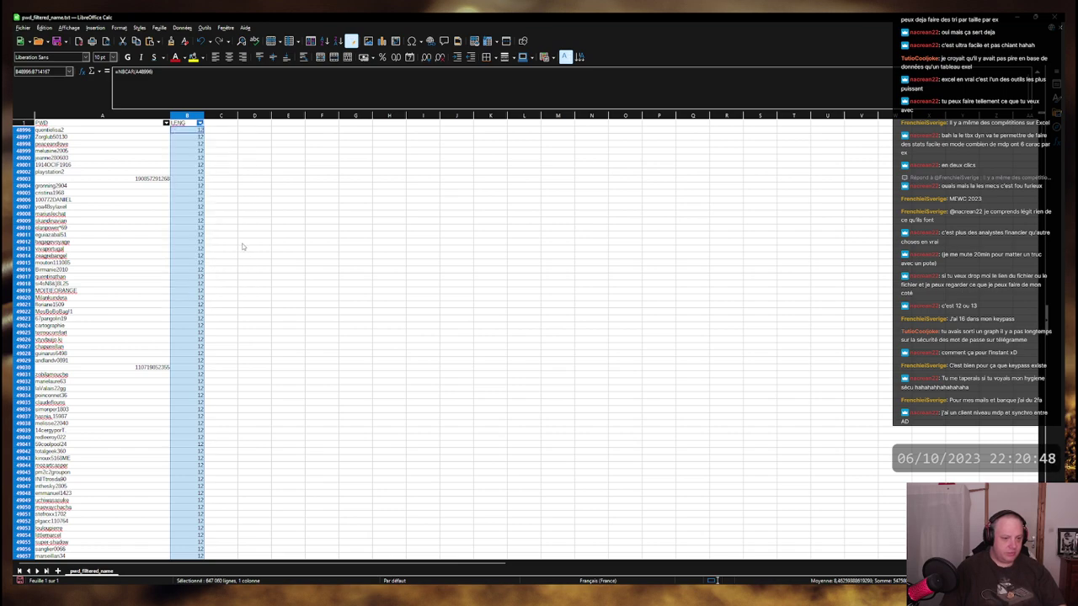
{"action": "left_click", "coordinate": [191, 135]}
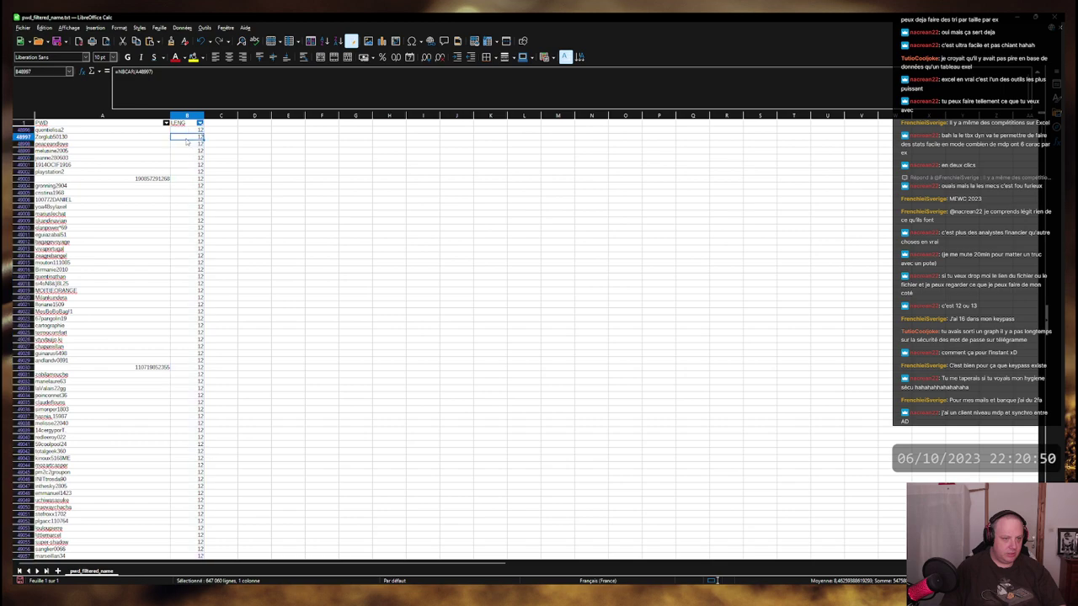
Select the first visible length cell, then switch to the Firefox X post on cracking times
{"action": "left_click", "coordinate": [188, 129]}
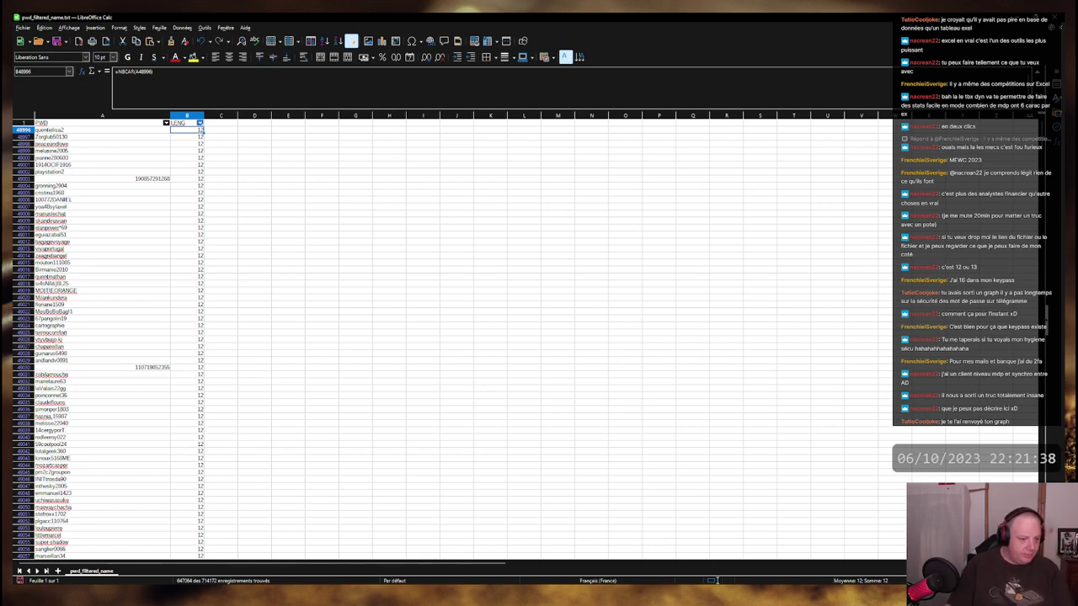
{"action": "mouse_move", "coordinate": [125, 603]}
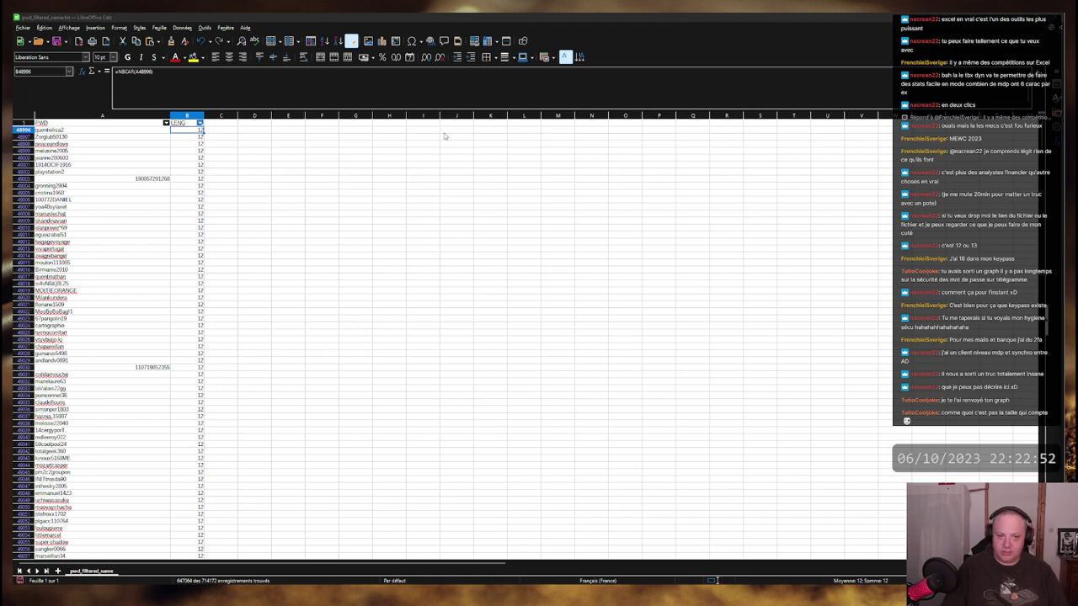
{"action": "key", "text": "alt+Tab"}
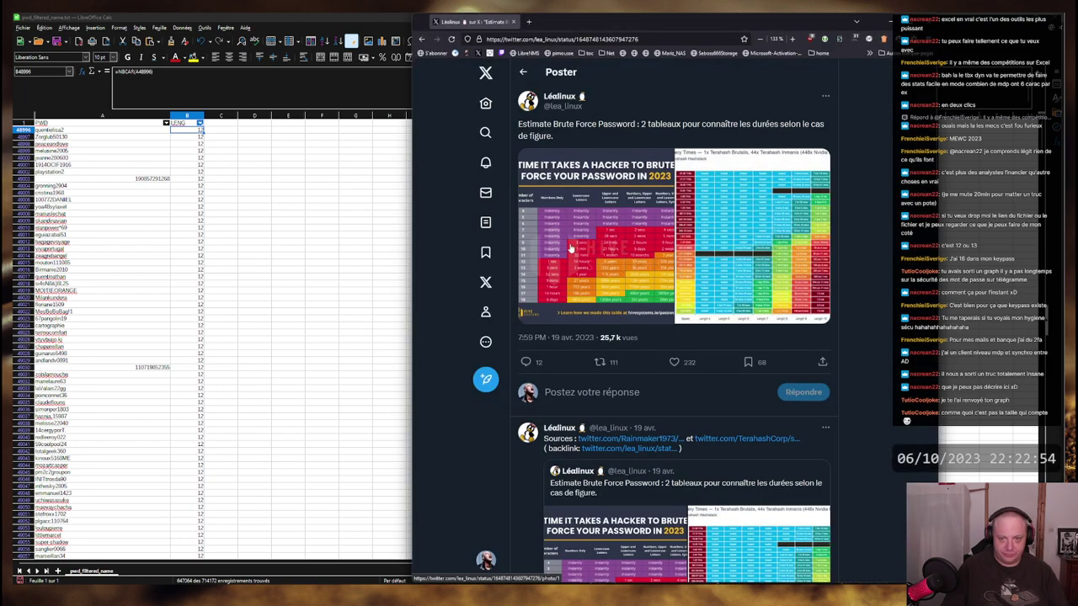
View the 2023 brute-force cracking-time chart full size, then select a single password in Calc
{"action": "left_click", "coordinate": [587, 238]}
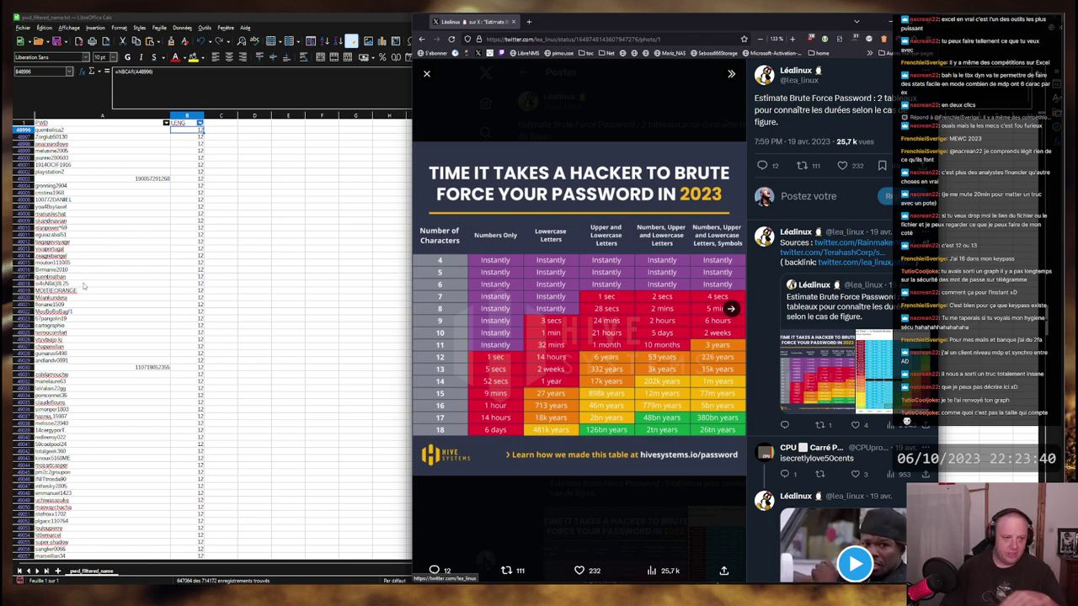
{"action": "left_click_drag", "start_coordinate": [121, 284], "coordinate": [122, 277]}
{"action": "left_click", "coordinate": [120, 278]}
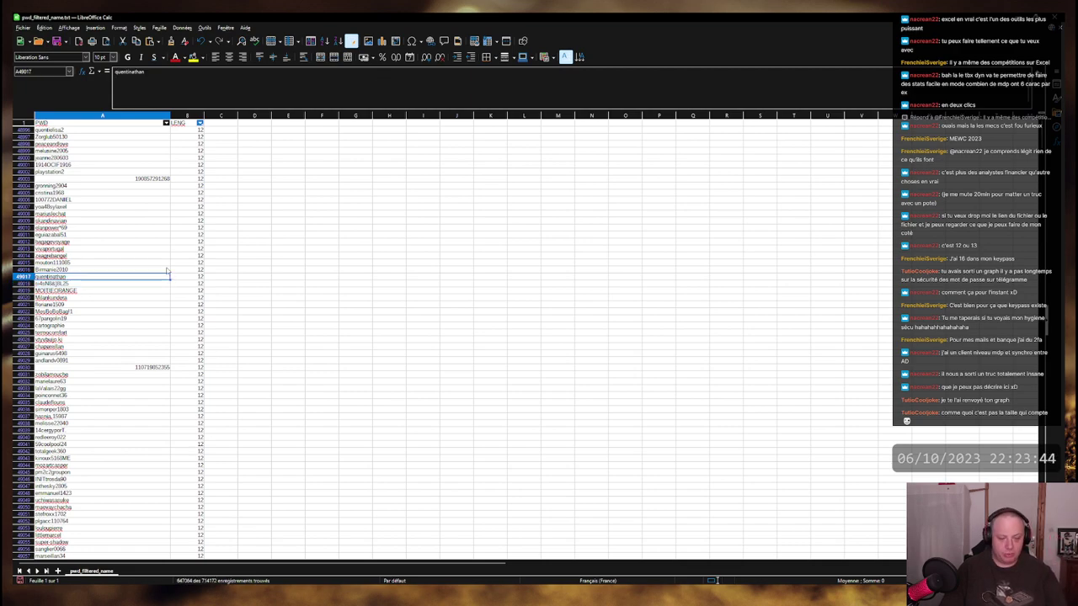
Bring the brute-force chart forward, then switch to the Firefox OBS AV1 encoding forum thread
{"action": "key", "text": "alt+Tab"}
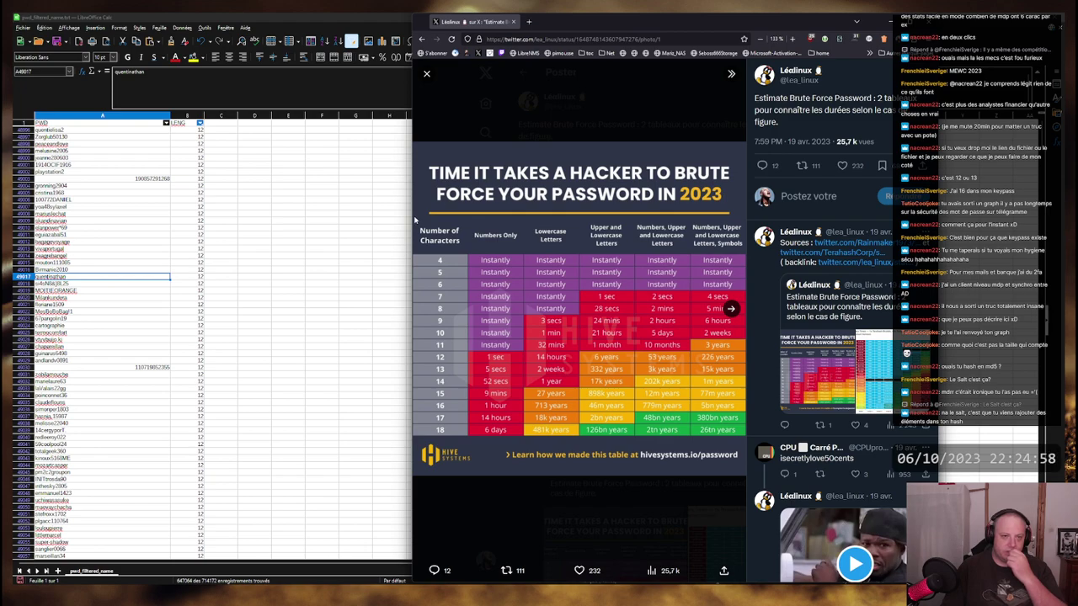
{"action": "mouse_move", "coordinate": [147, 603]}
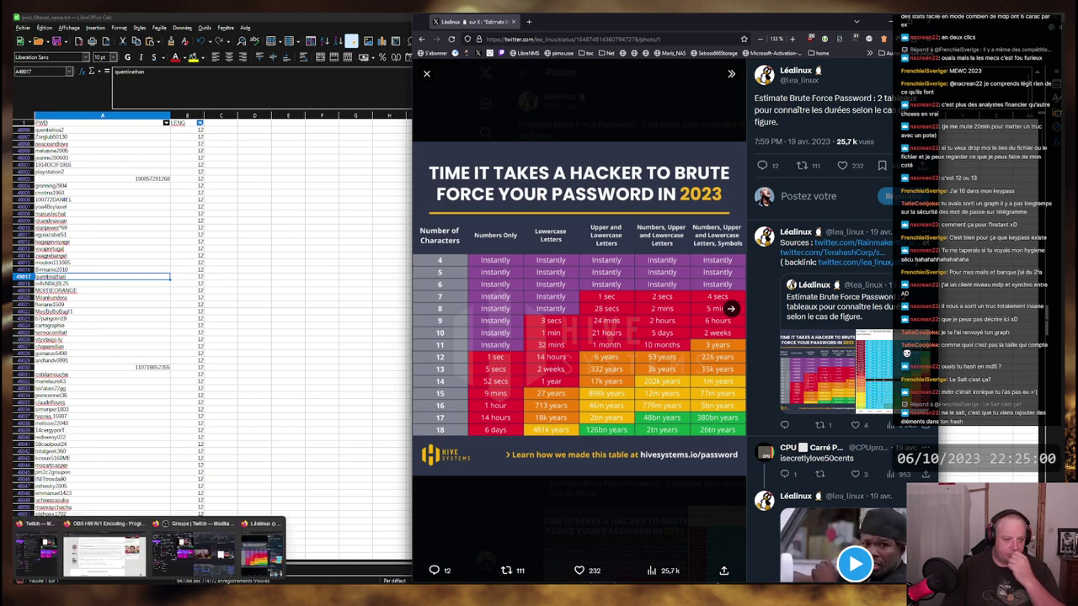
{"action": "left_click", "coordinate": [106, 549]}
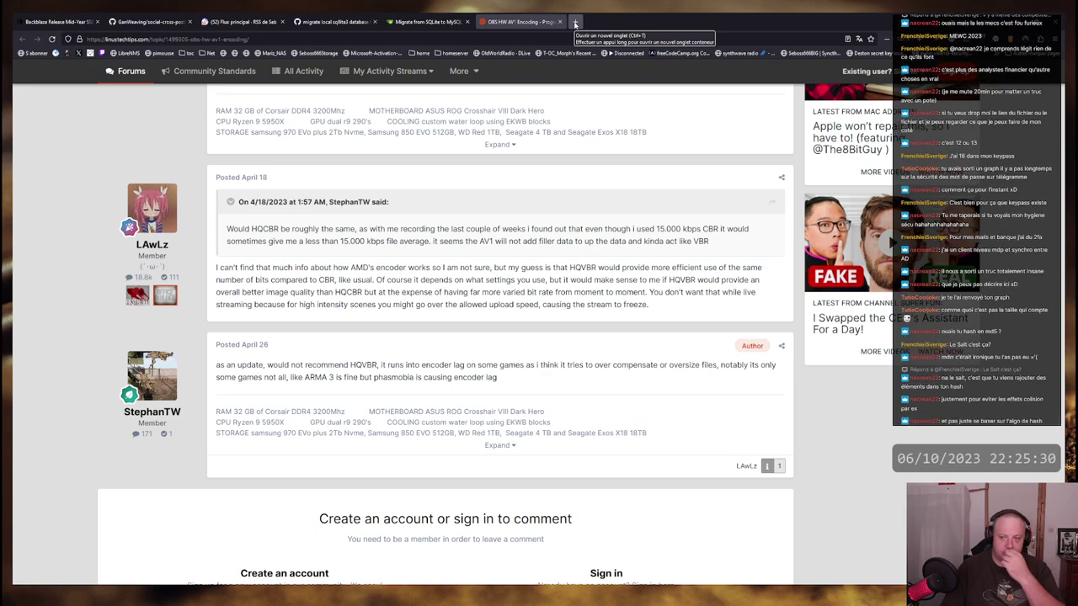
Search 'magento reset admin password' in a new tab and open the Mageplaza guide
{"action": "left_click", "coordinate": [575, 22]}
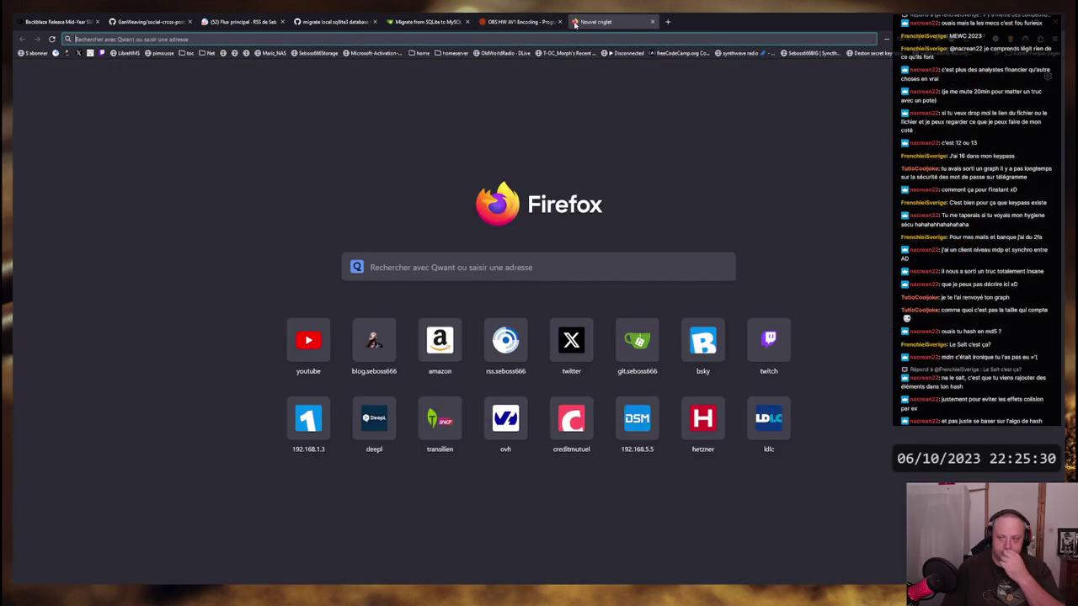
{"action": "left_click", "coordinate": [359, 38]}
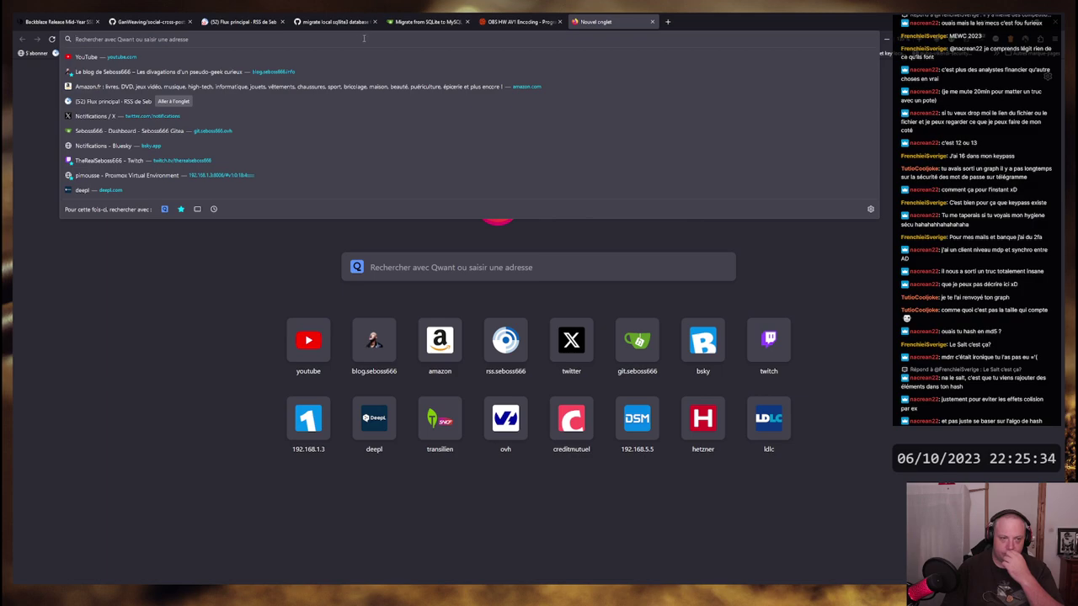
{"action": "type", "text": "magento"}
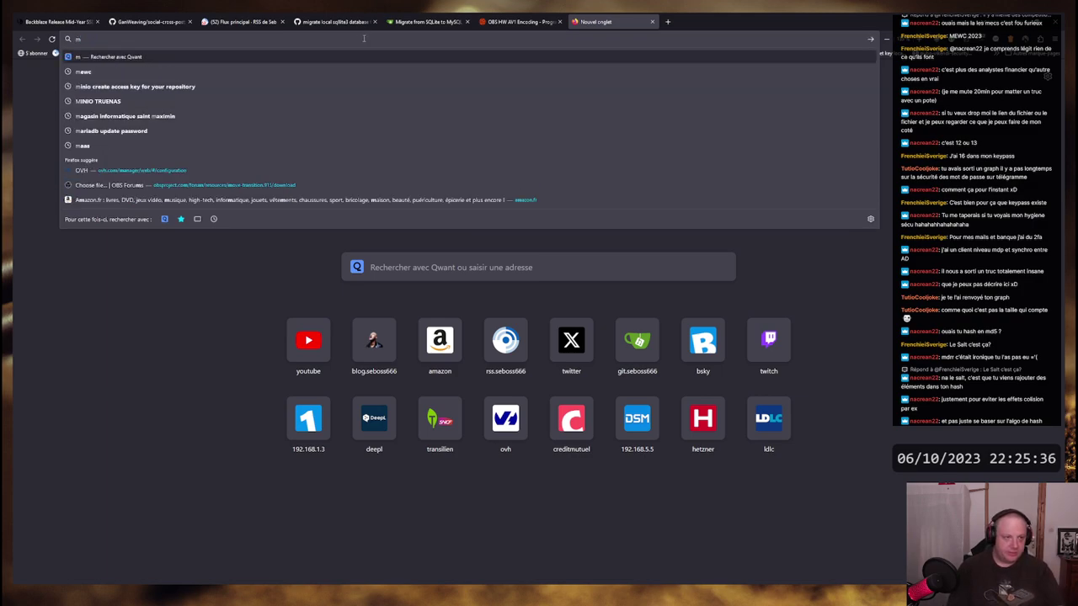
{"action": "type", "text": " reset admin"}
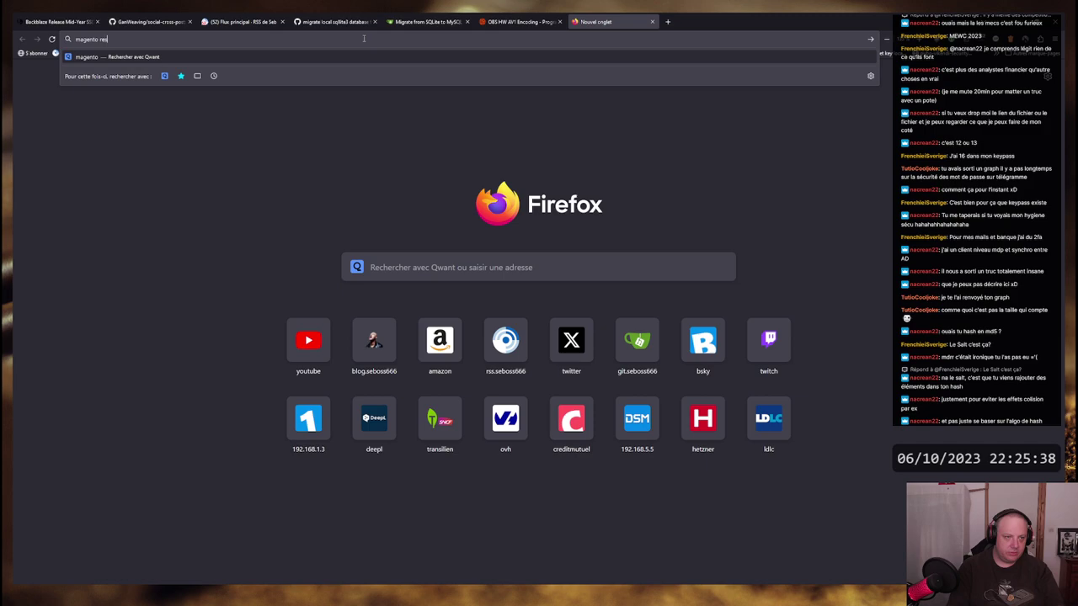
{"action": "type", "text": "ssword"}
{"action": "key", "text": "Return"}
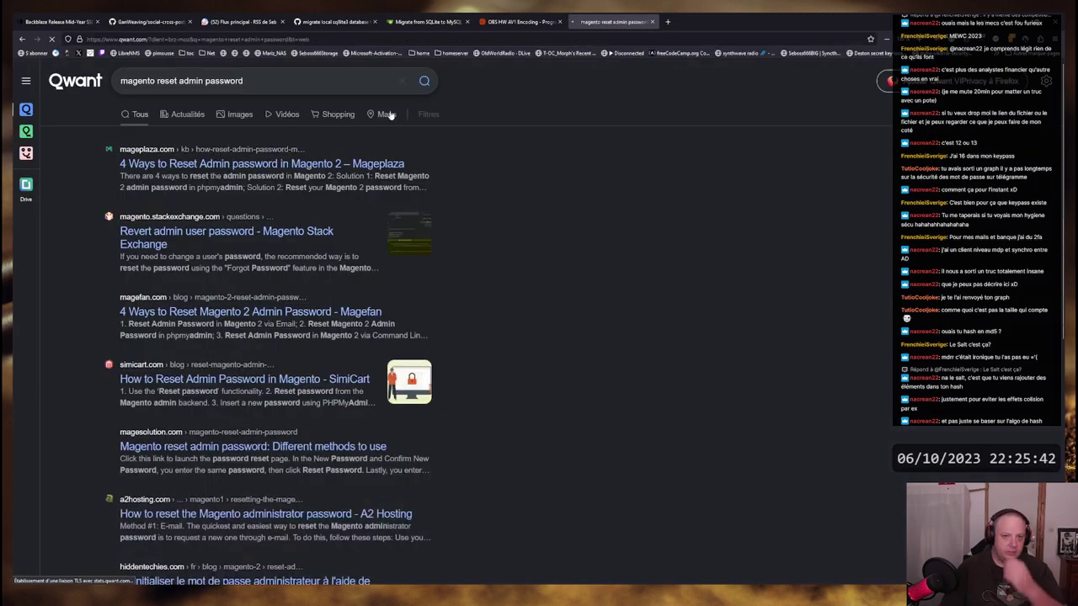
{"action": "left_click", "coordinate": [226, 165]}
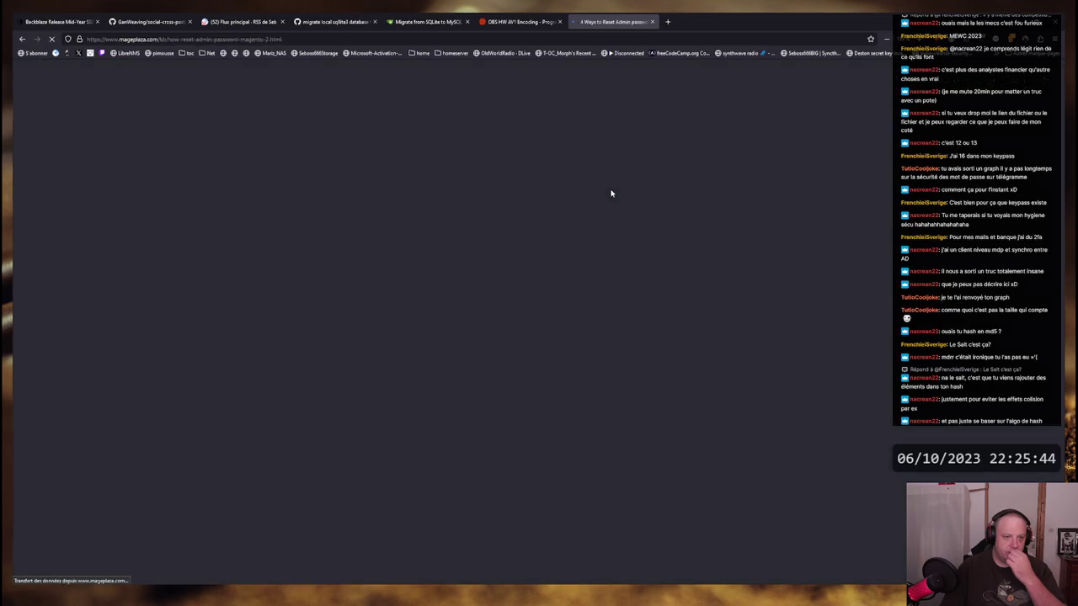
{"action": "scroll", "coordinate": [454, 337], "scroll_direction": "down", "scroll_amount": 5}
{"action": "scroll", "coordinate": [455, 337], "scroll_direction": "up", "scroll_amount": 3}
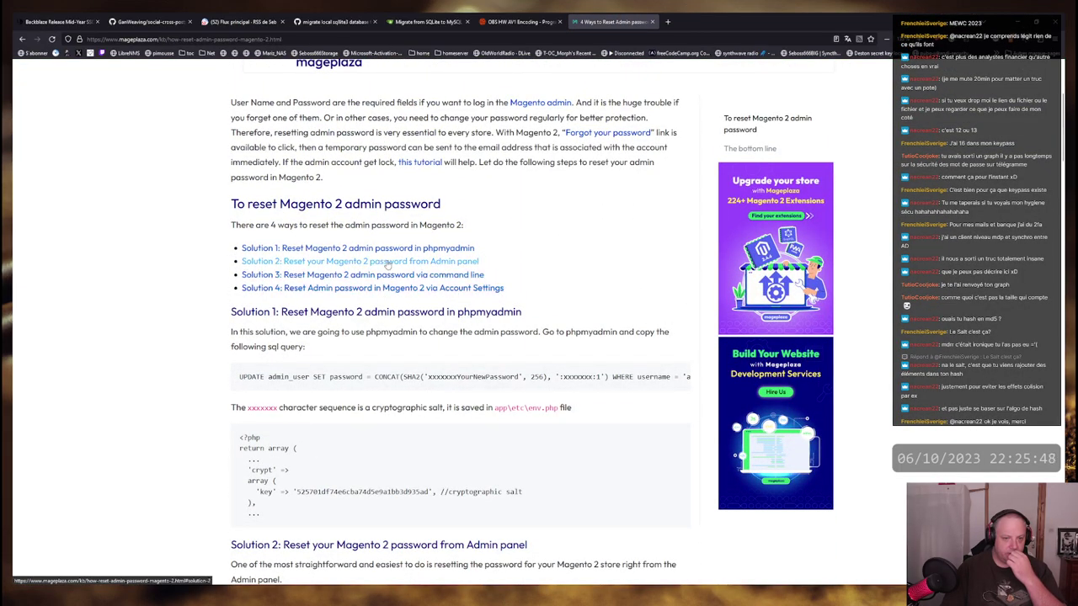
{"action": "left_click", "coordinate": [437, 248]}
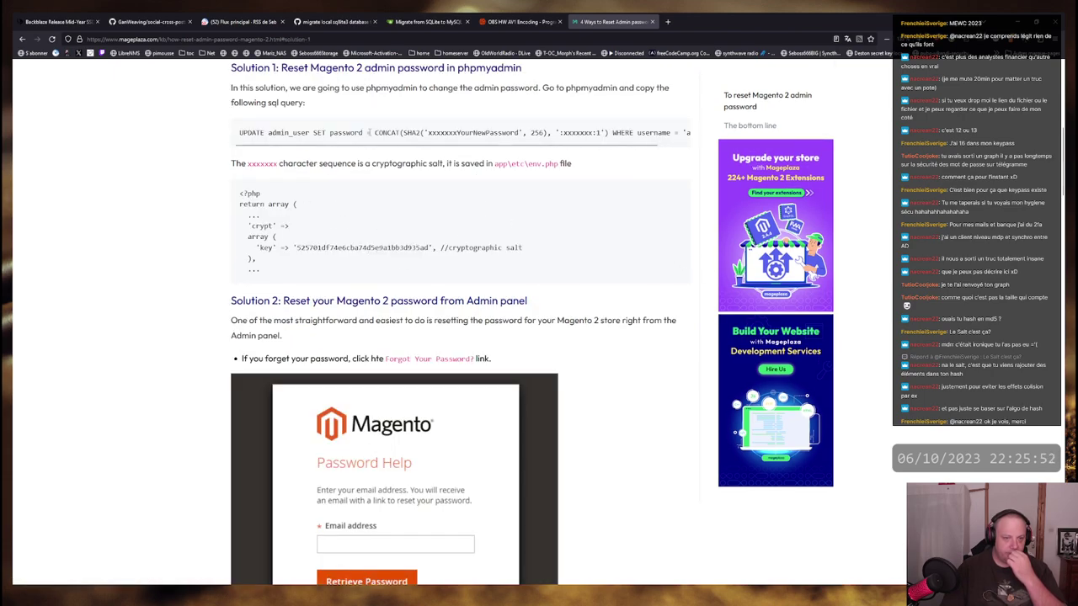
{"action": "left_click_drag", "start_coordinate": [427, 149], "coordinate": [461, 149]}
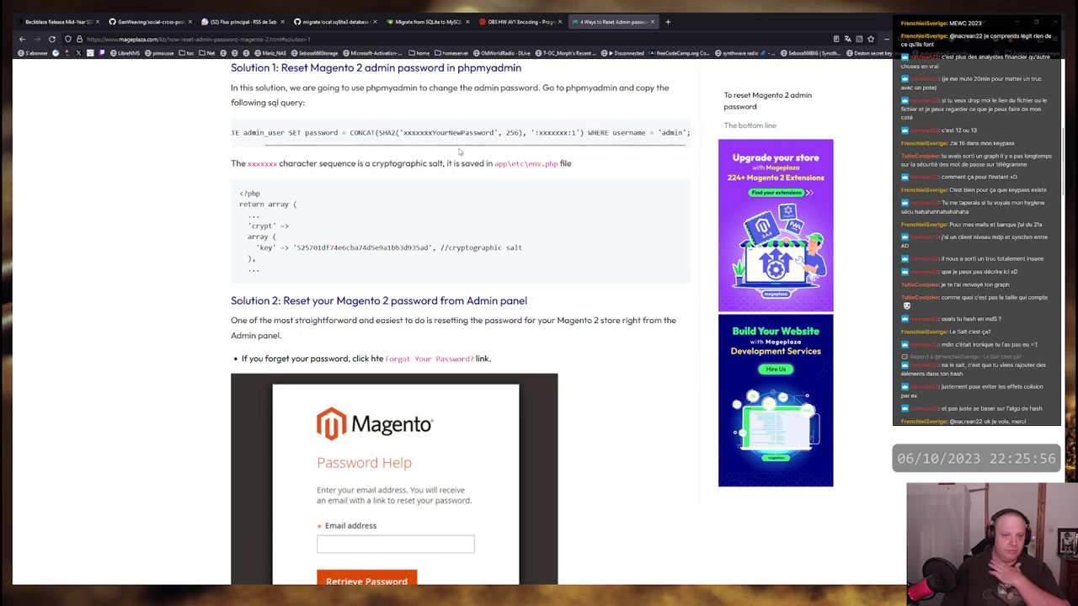
{"action": "mouse_move", "coordinate": [403, 132]}
{"action": "left_mouse_down"}
{"action": "mouse_move", "coordinate": [465, 133]}
{"action": "mouse_move", "coordinate": [408, 133]}
{"action": "left_mouse_up"}
{"action": "left_click", "coordinate": [404, 132]}
{"action": "left_click_drag", "start_coordinate": [538, 132], "coordinate": [570, 133]}
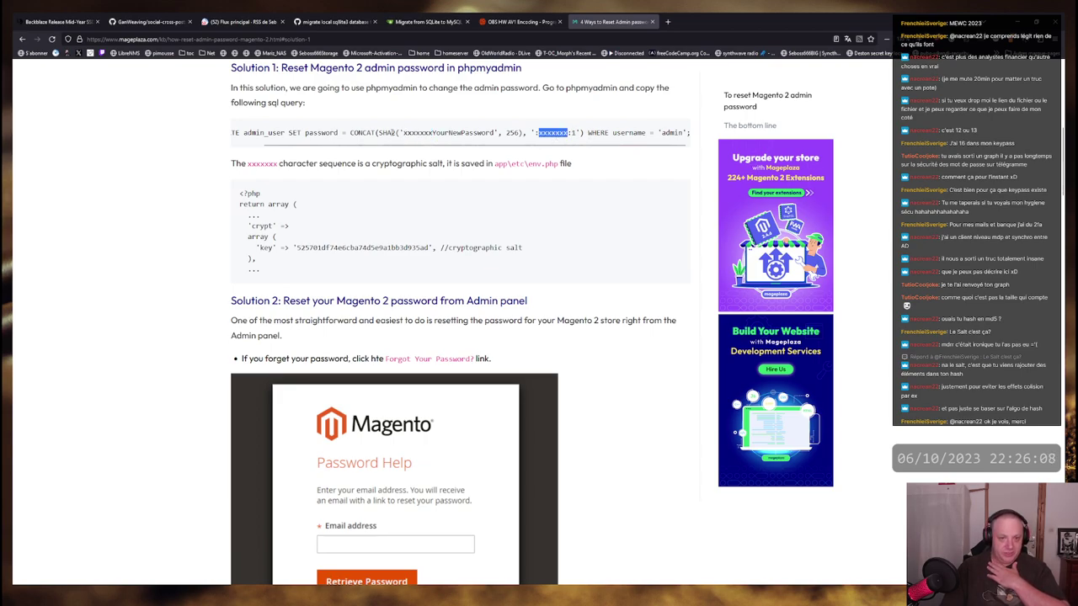
{"action": "left_click_drag", "start_coordinate": [404, 132], "coordinate": [495, 132]}
{"action": "left_click", "coordinate": [402, 133]}
{"action": "left_click_drag", "start_coordinate": [401, 133], "coordinate": [512, 132]}
{"action": "left_click", "coordinate": [512, 132]}
{"action": "double_click", "coordinate": [553, 133]}
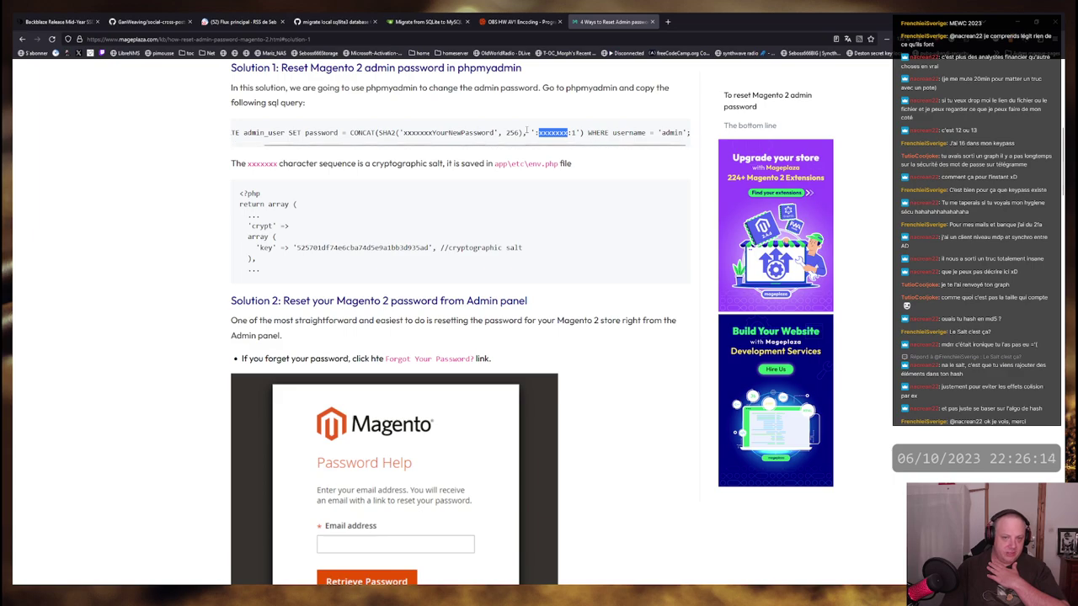
{"action": "left_click_drag", "start_coordinate": [384, 146], "coordinate": [362, 147]}
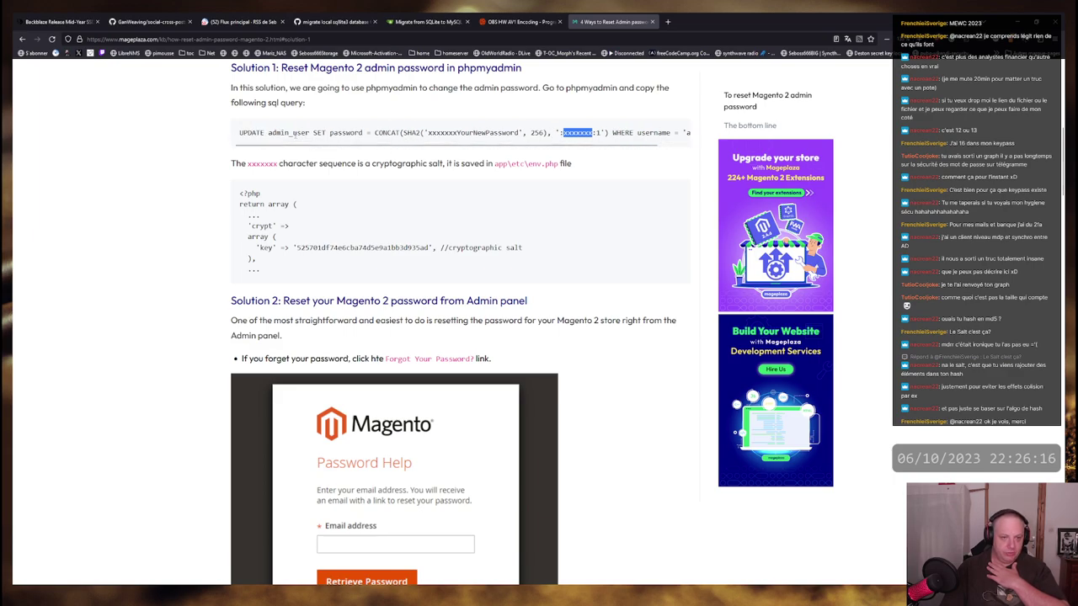
{"action": "left_click", "coordinate": [586, 131]}
{"action": "double_click", "coordinate": [578, 133]}
{"action": "double_click", "coordinate": [437, 133]}
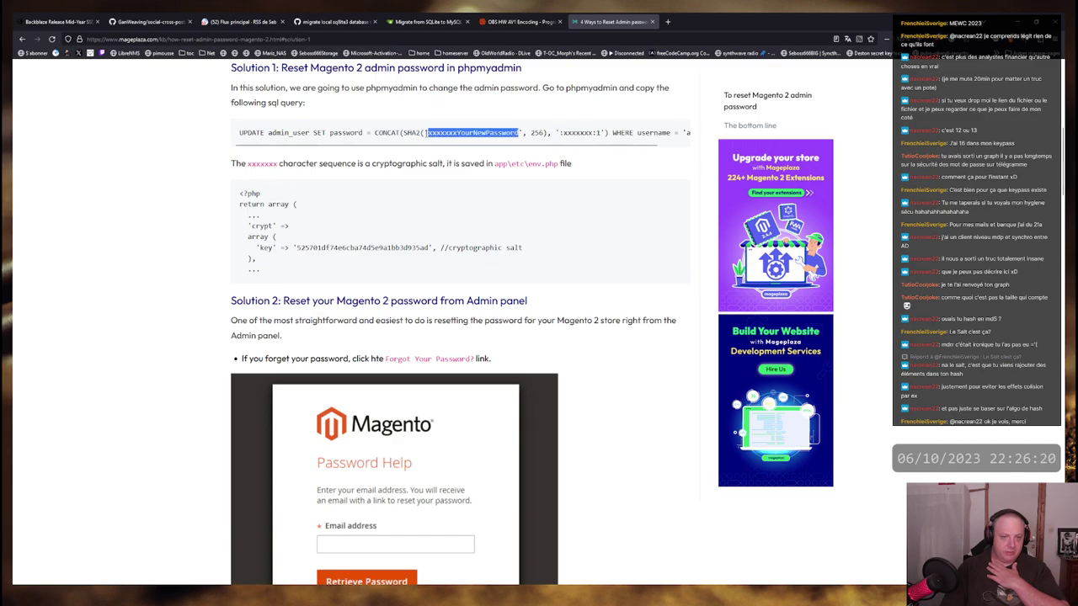
{"action": "left_click_drag", "start_coordinate": [481, 144], "coordinate": [505, 144]}
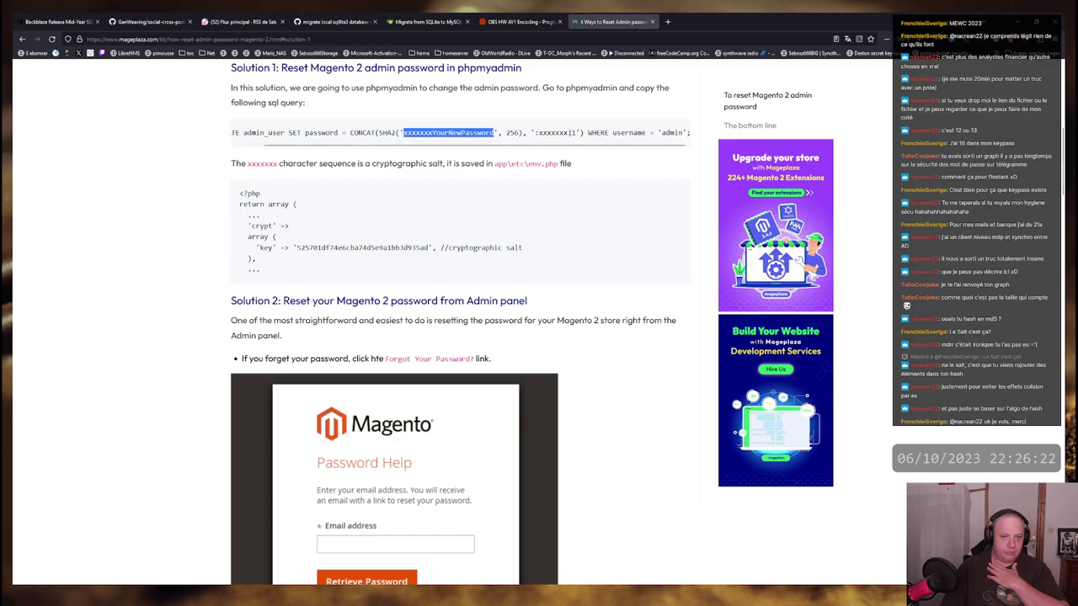
{"action": "left_click", "coordinate": [505, 144]}
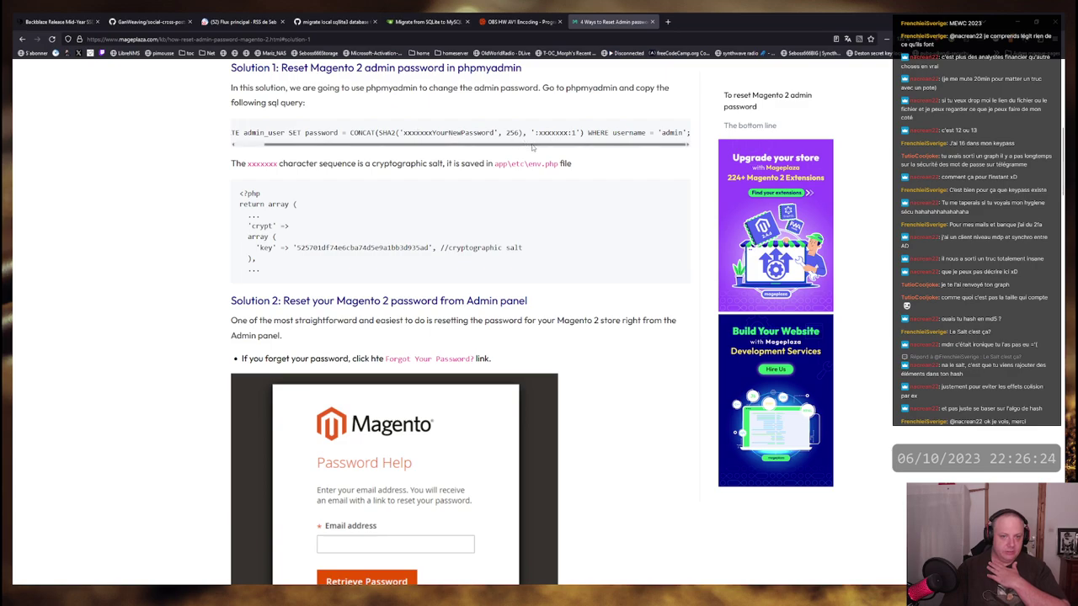
{"action": "left_click_drag", "start_coordinate": [534, 144], "coordinate": [470, 149]}
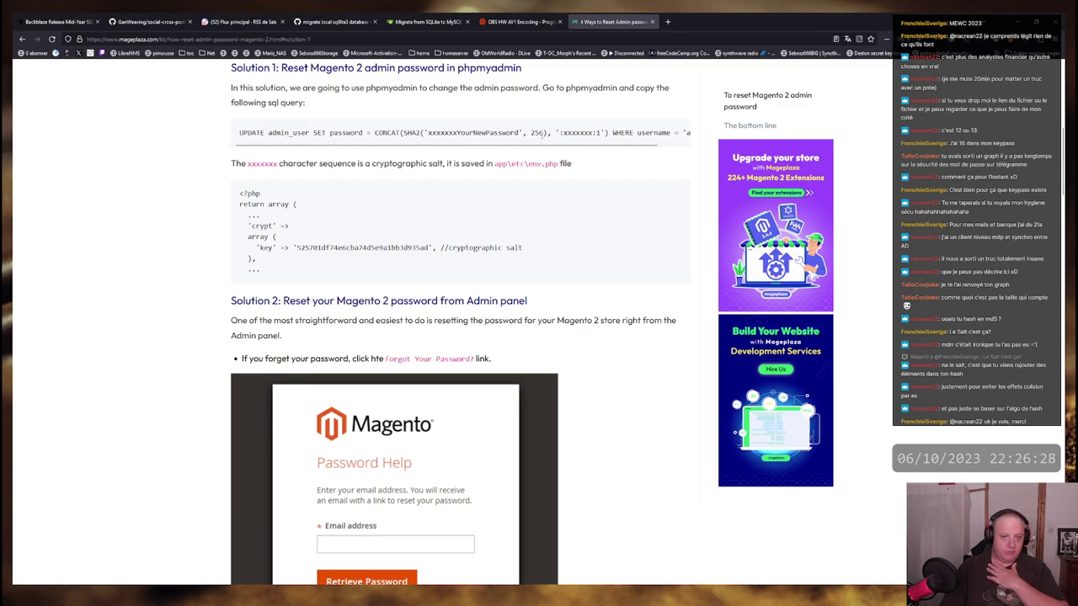
{"action": "left_click_drag", "start_coordinate": [557, 147], "coordinate": [484, 149]}
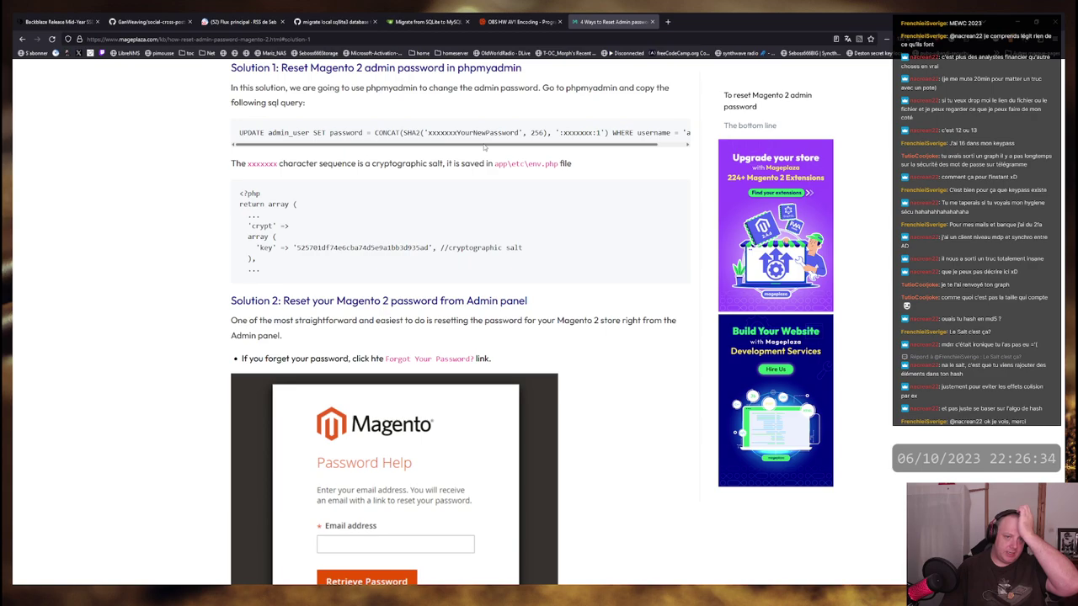
{"action": "left_click_drag", "start_coordinate": [519, 132], "coordinate": [427, 133]}
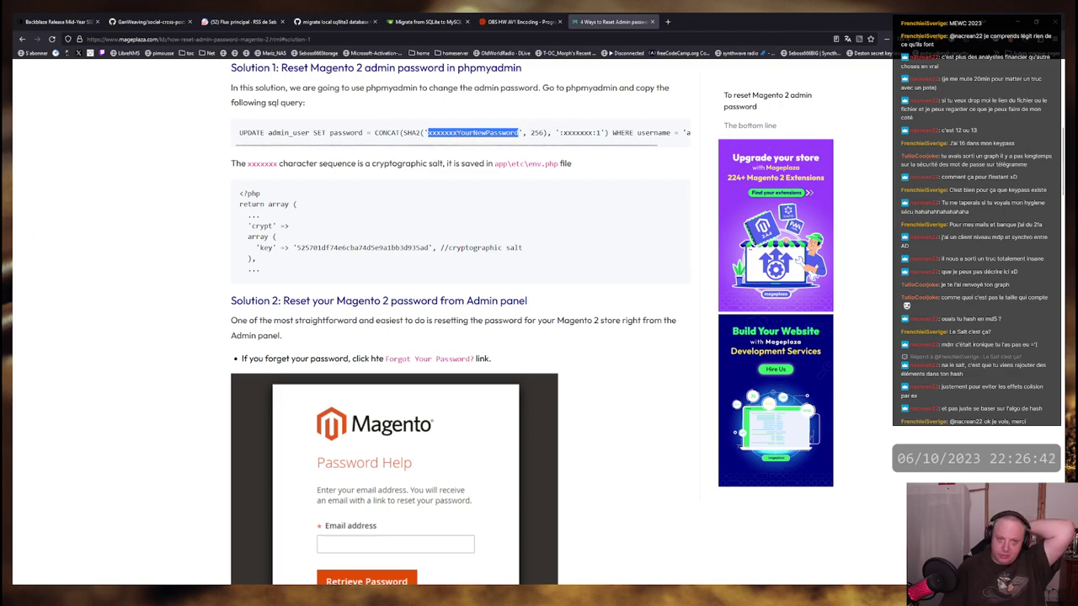
{"action": "left_click", "coordinate": [442, 133]}
{"action": "left_click_drag", "start_coordinate": [428, 132], "coordinate": [456, 132]}
{"action": "left_click", "coordinate": [497, 132]}
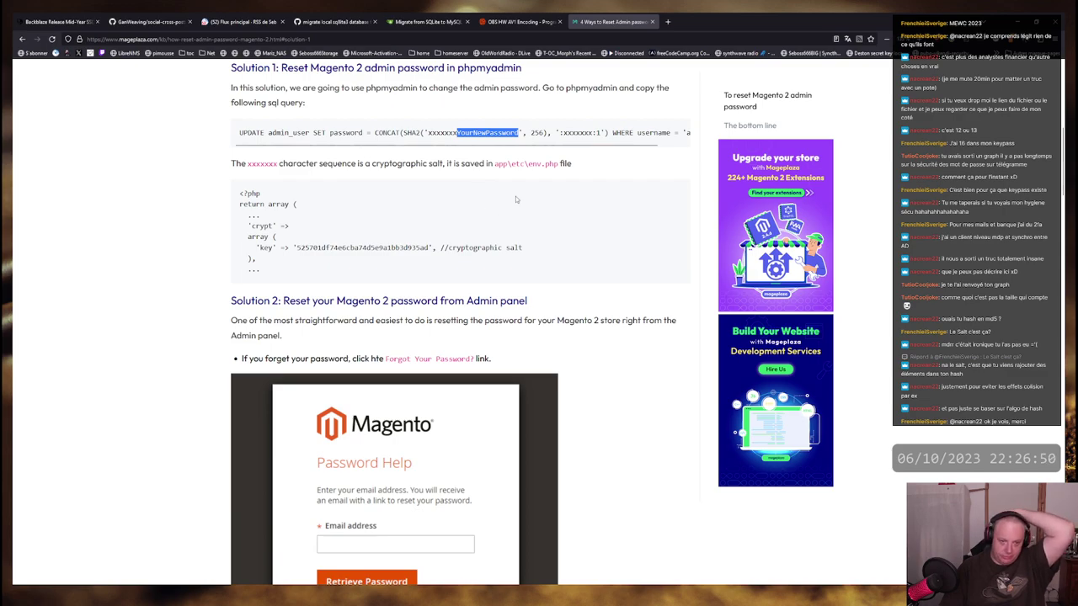
{"action": "scroll", "coordinate": [520, 200], "scroll_direction": "down", "scroll_amount": 2}
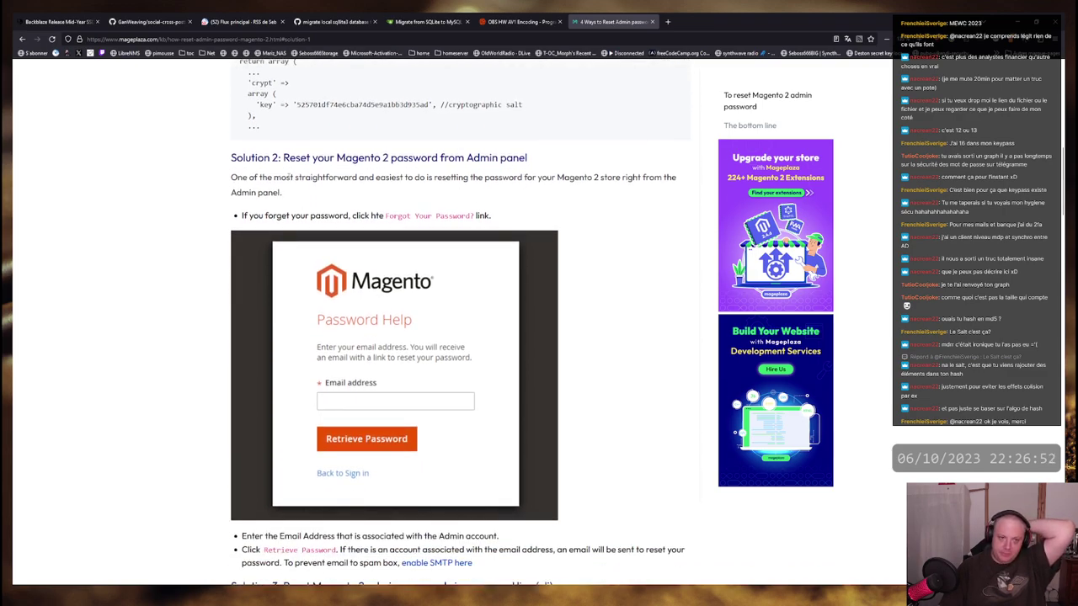
{"action": "scroll", "coordinate": [430, 194], "scroll_direction": "up", "scroll_amount": 3}
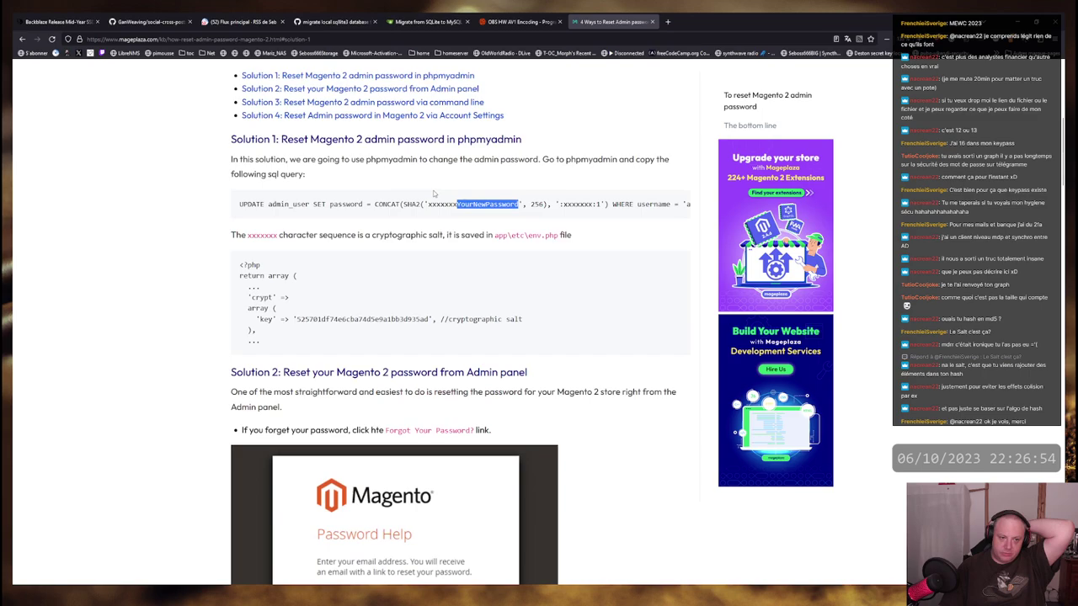
{"action": "scroll", "coordinate": [434, 194], "scroll_direction": "up", "scroll_amount": 1}
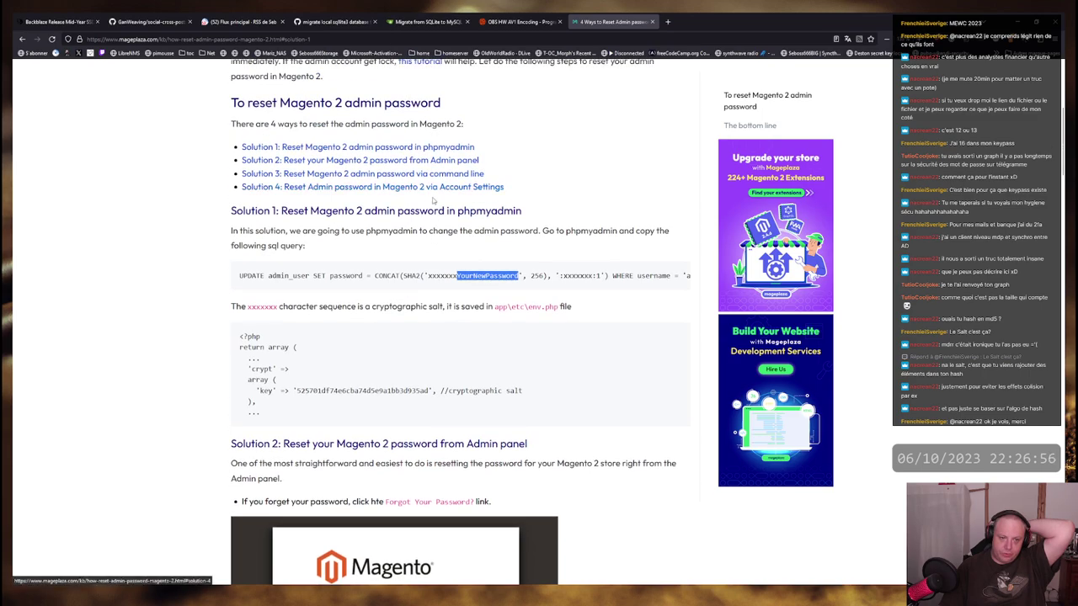
{"action": "scroll", "coordinate": [559, 291], "scroll_direction": "right", "scroll_amount": 2}
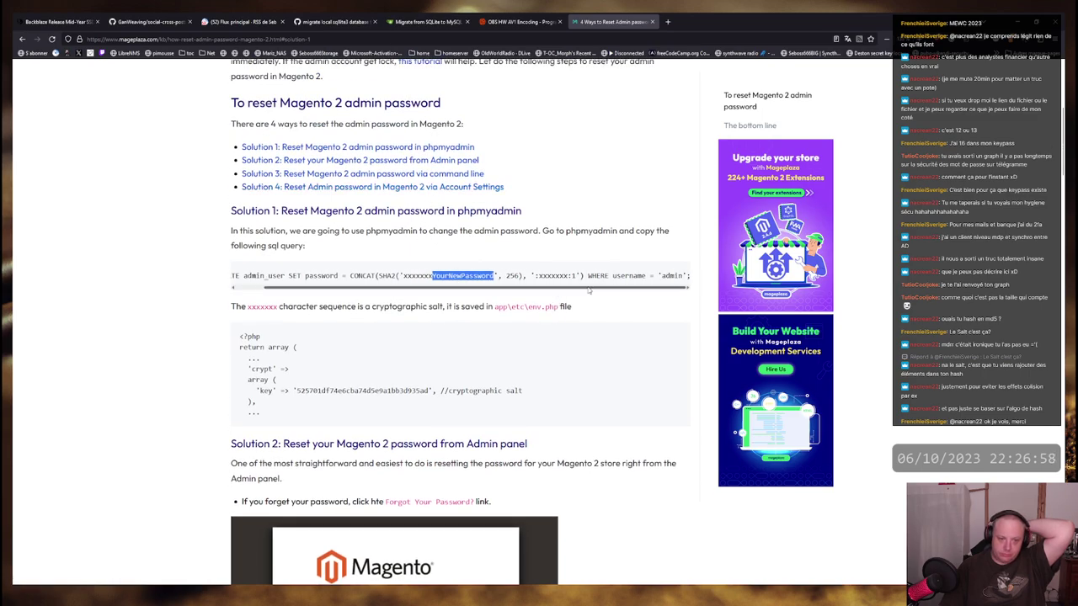
{"action": "left_click_drag", "start_coordinate": [613, 290], "coordinate": [521, 276]}
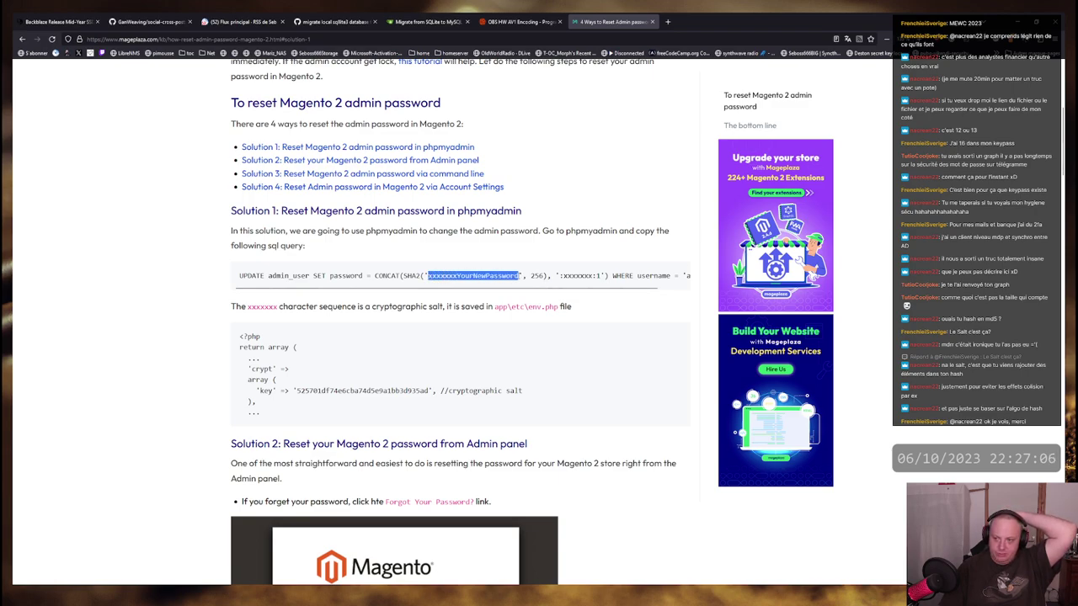
{"action": "left_click", "coordinate": [520, 277]}
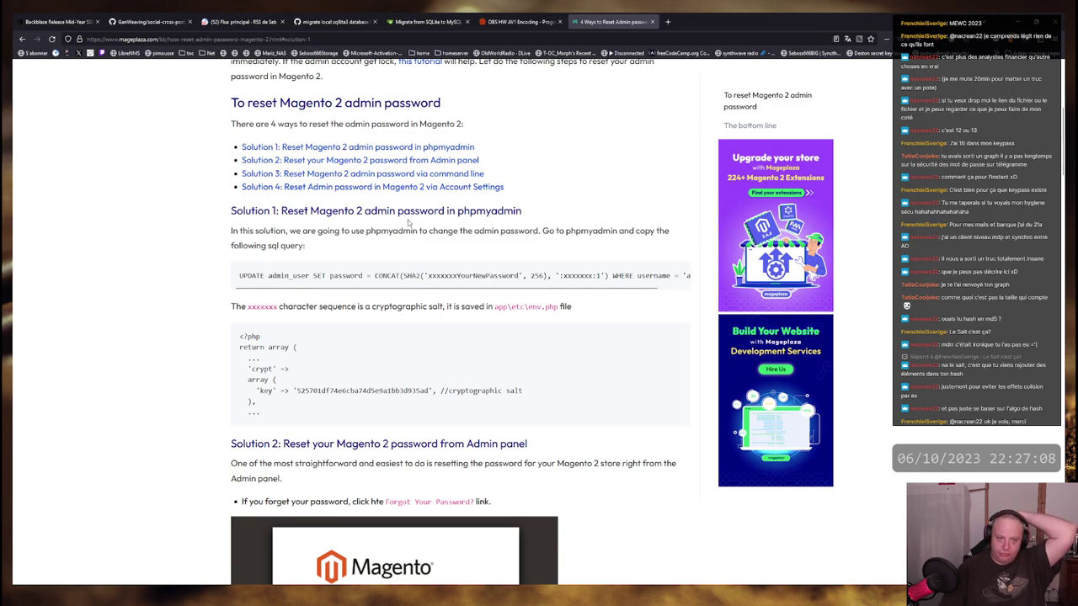
{"action": "left_click_drag", "start_coordinate": [233, 211], "coordinate": [505, 212]}
{"action": "left_click", "coordinate": [495, 225]}
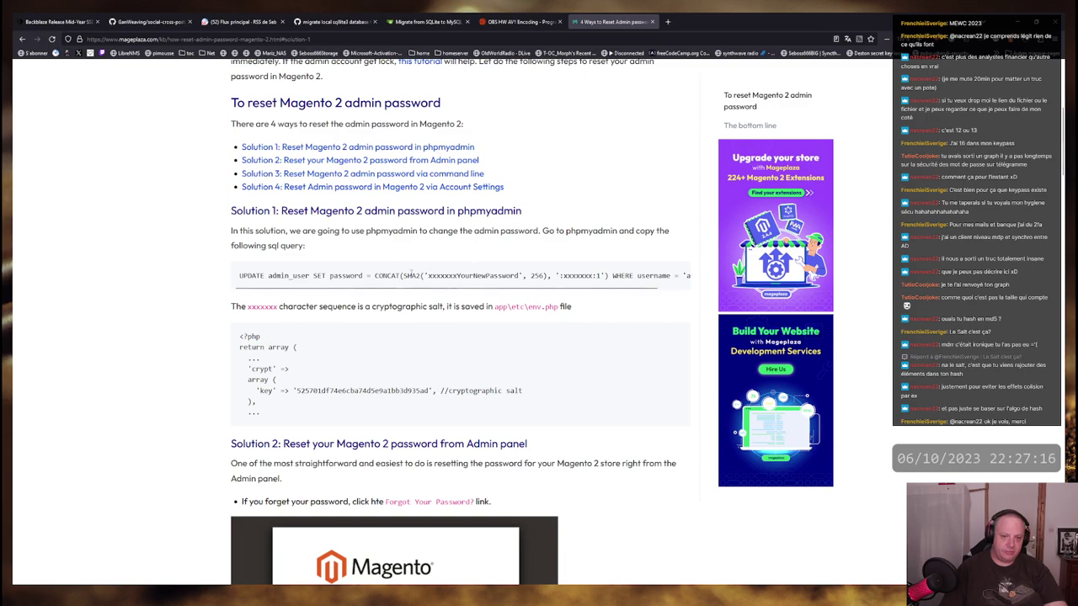
{"action": "left_click_drag", "start_coordinate": [403, 275], "coordinate": [425, 276]}
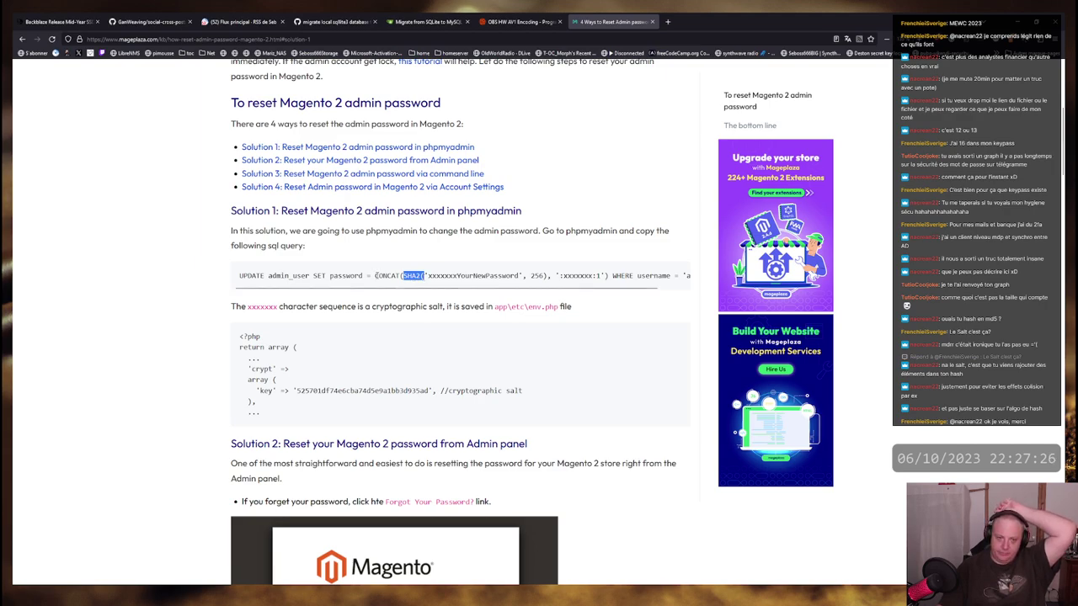
{"action": "left_click", "coordinate": [405, 276]}
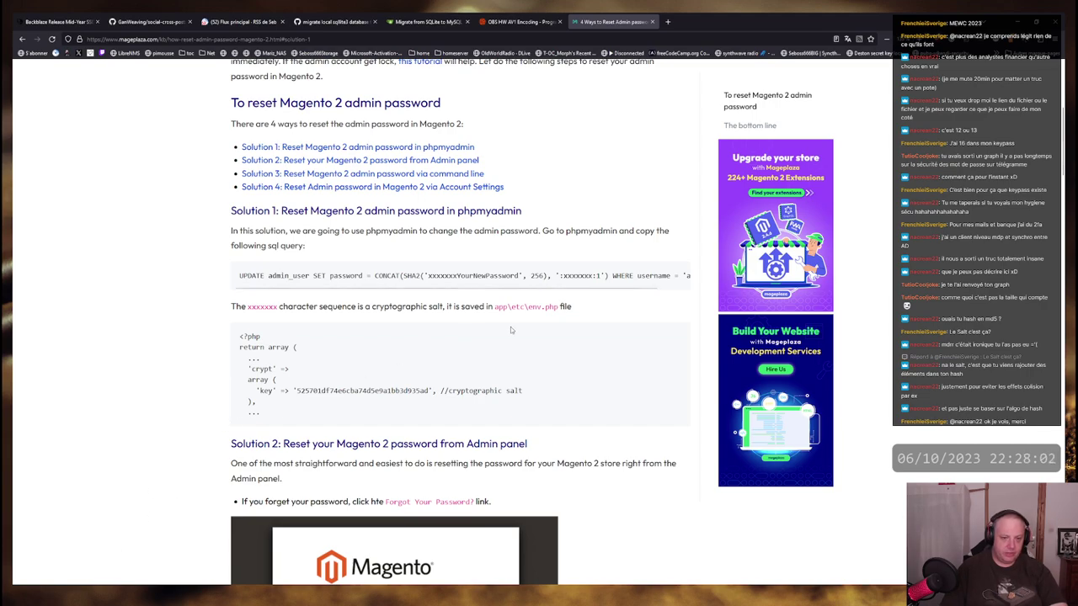
Run md5sum on pwd_filtered_name.txt, highlight the printed hash, then return to the browser
{"action": "left_click", "coordinate": [74, 536]}
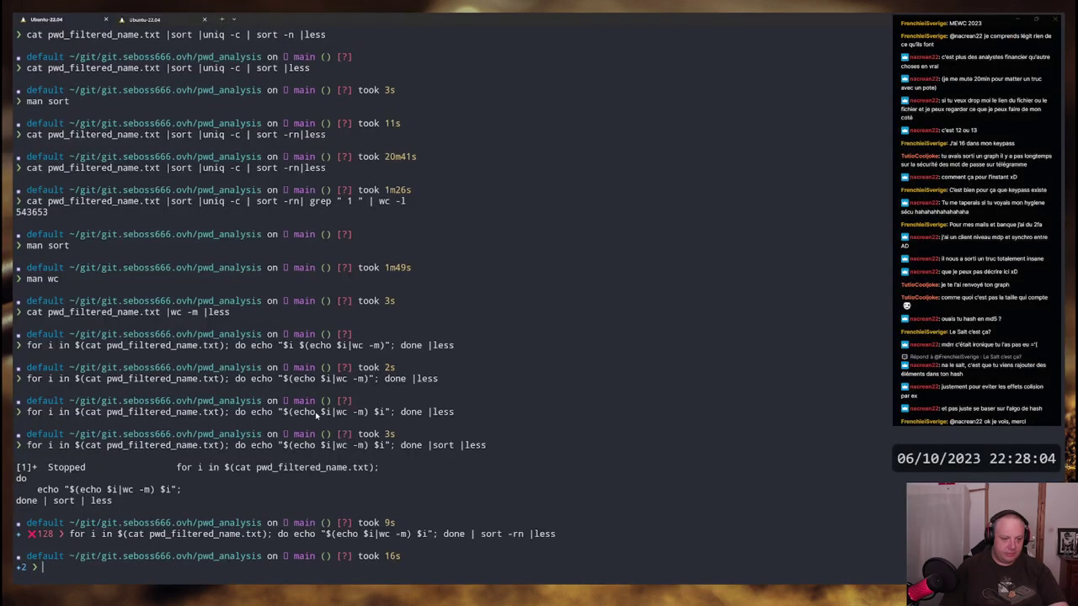
{"action": "type", "text": "md"}
{"action": "key", "text": "Tab"}
{"action": "key", "text": "Tab"}
{"action": "key", "text": "Tab"}
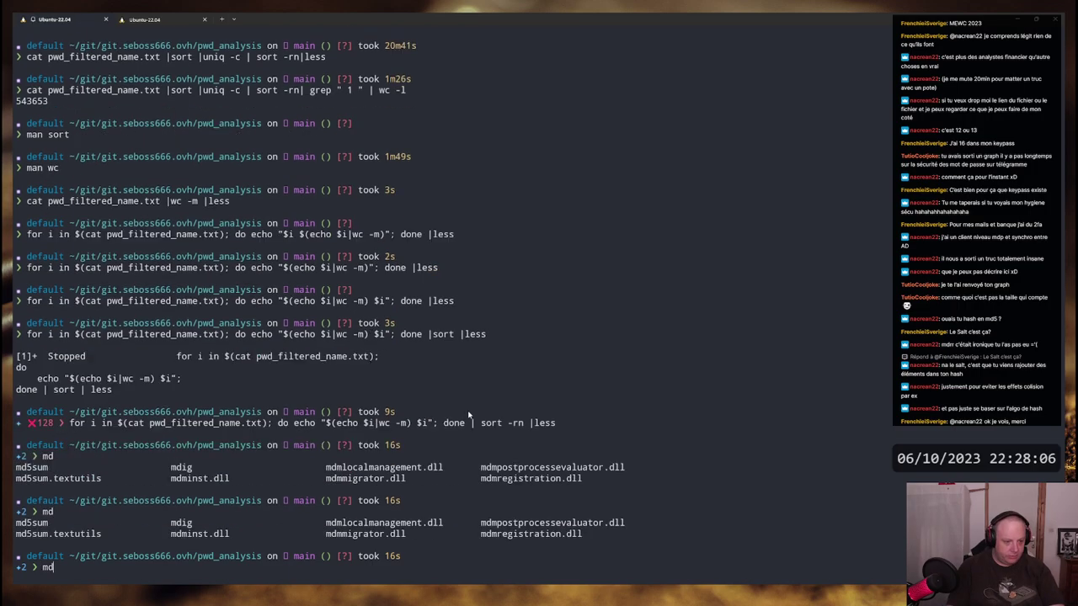
{"action": "type", "text": "5sum"}
{"action": "key", "text": "BackSpace"}
{"action": "key", "text": "BackSpace"}
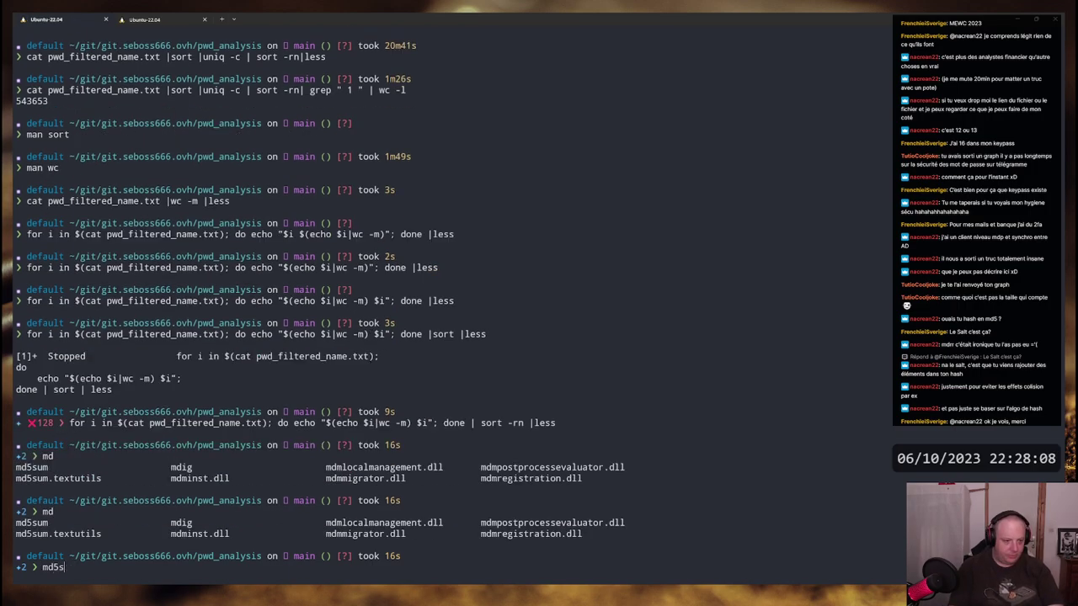
{"action": "type", "text": "um "}
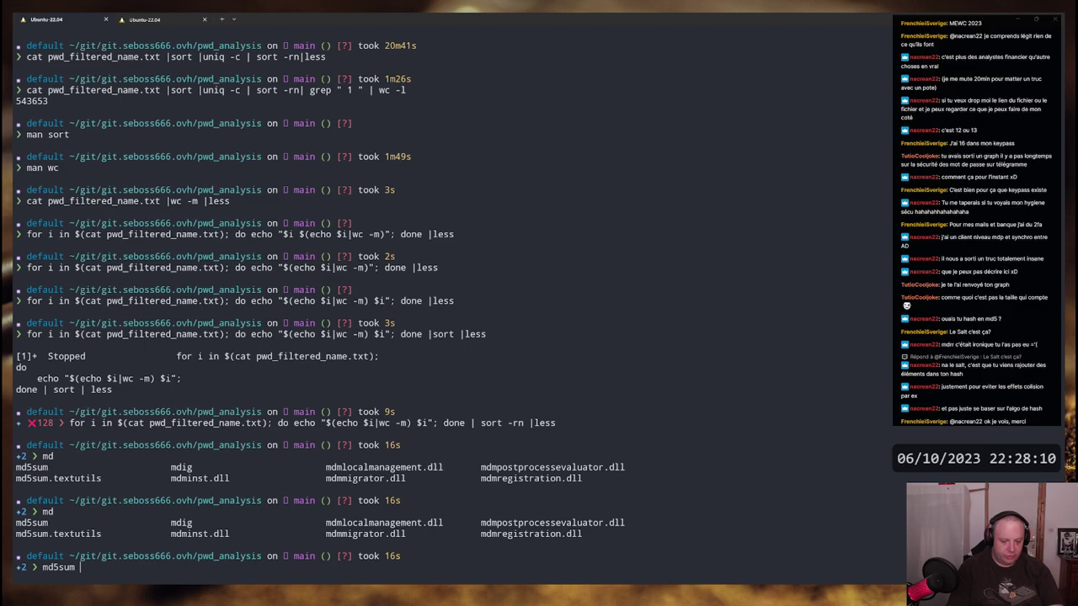
{"action": "type", "text": "pwd"}
{"action": "key", "text": "Tab"}
{"action": "key", "text": "Return"}
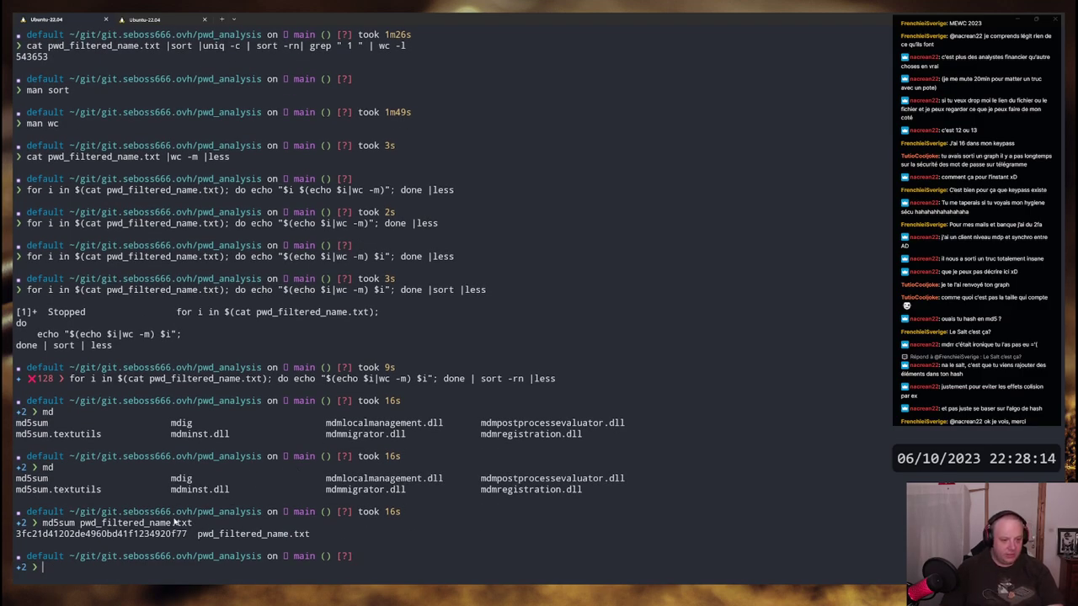
{"action": "left_click_drag", "start_coordinate": [187, 535], "coordinate": [17, 537]}
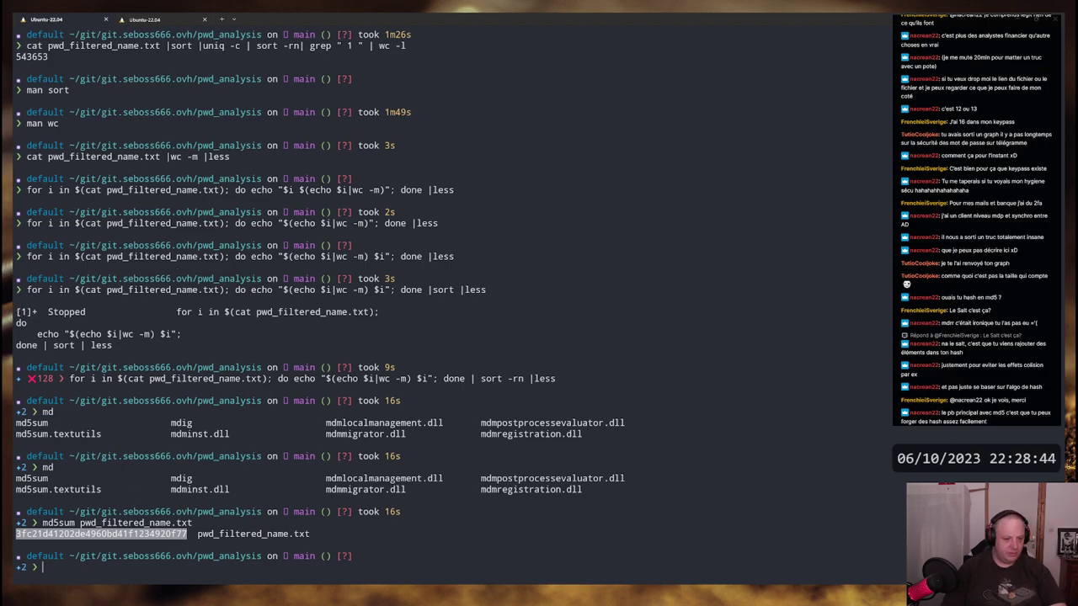
{"action": "key", "text": "alt+Tab"}
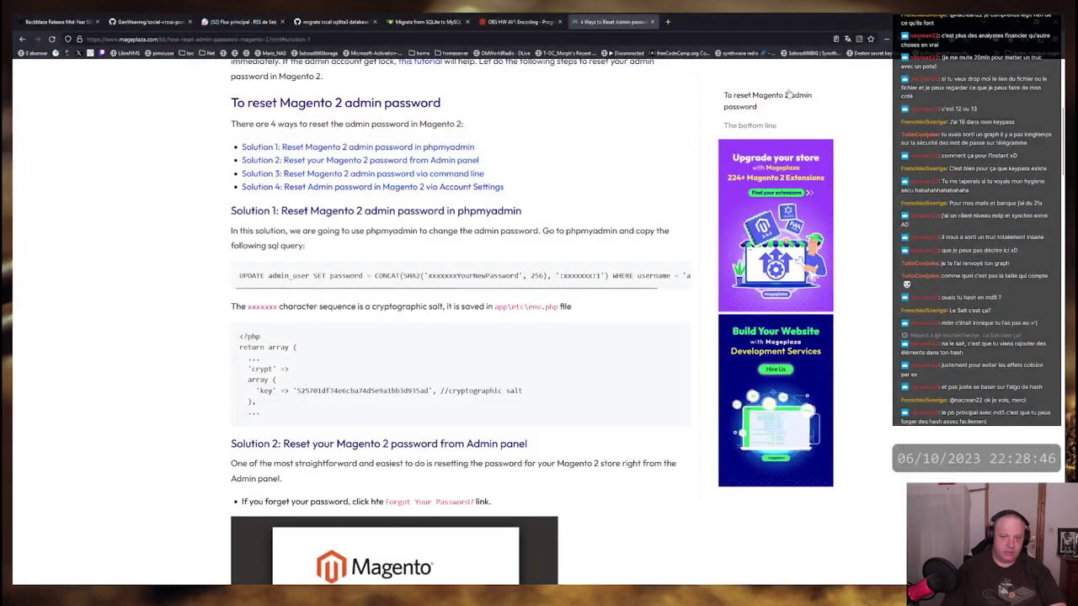
Search Qwant for 'sha1 collisions' and open ZDNet's SHA-1 collision attacks article
{"action": "left_click", "coordinate": [464, 39]}
{"action": "type", "text": "s"}
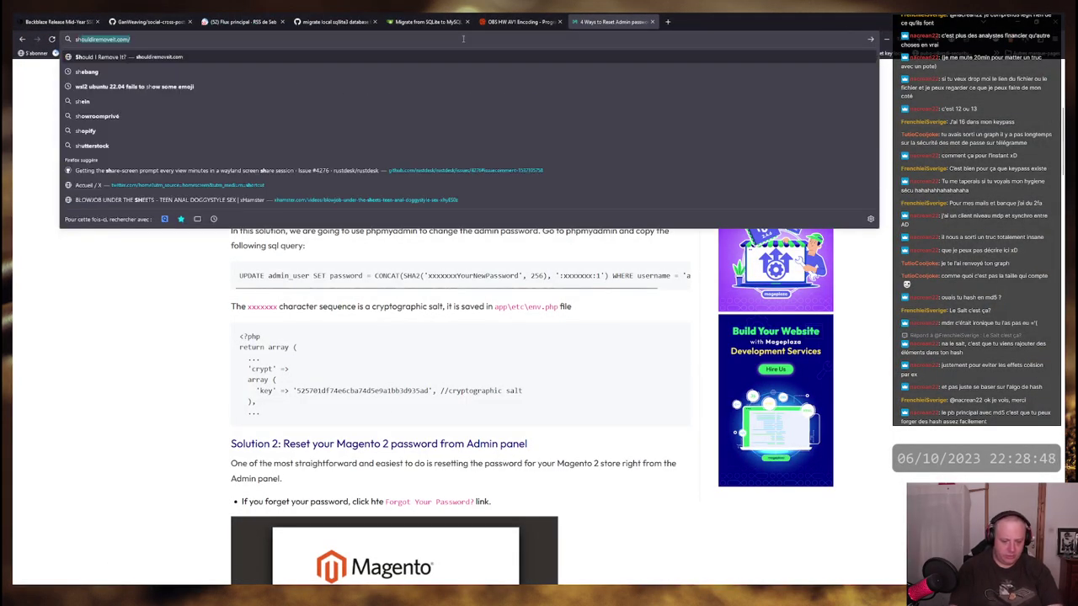
{"action": "type", "text": "ha1 collisions"}
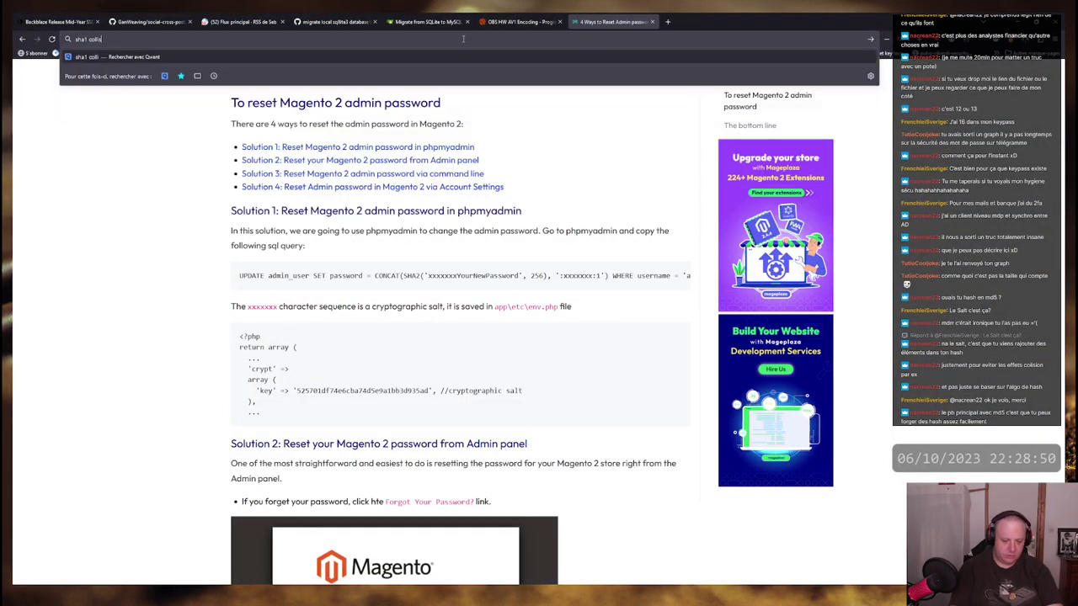
{"action": "key", "text": "Return"}
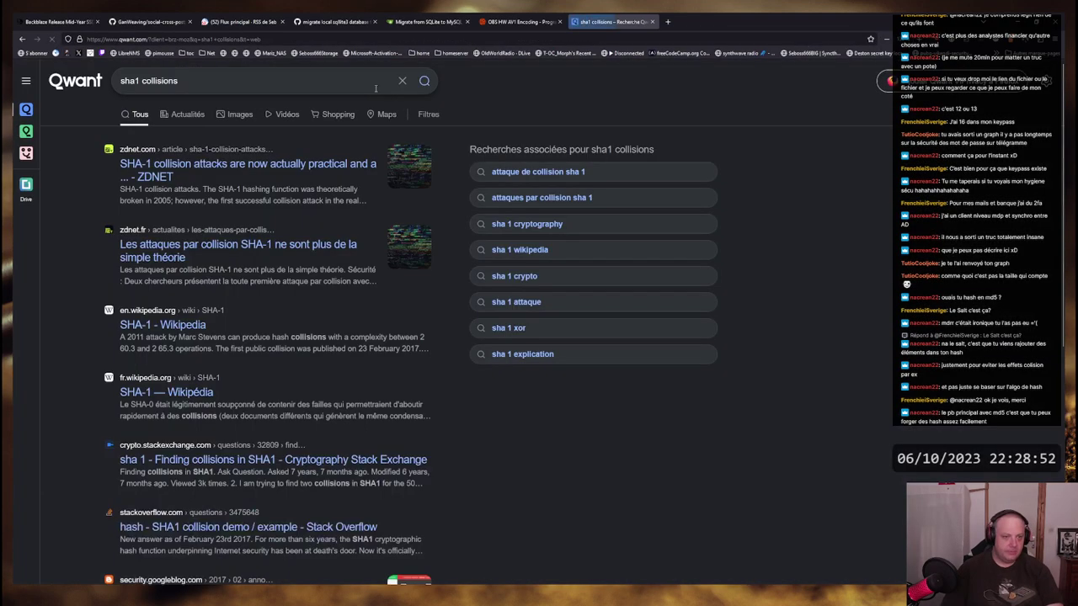
{"action": "left_click", "coordinate": [194, 170]}
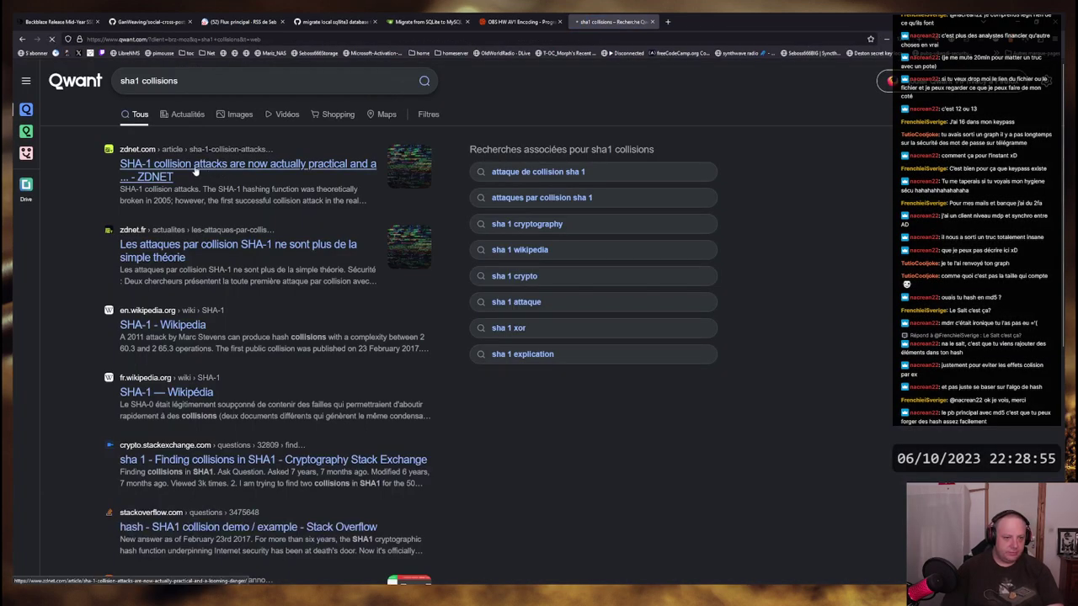
{"action": "left_click_drag", "start_coordinate": [218, 189], "coordinate": [350, 202]}
{"action": "left_click", "coordinate": [261, 203]}
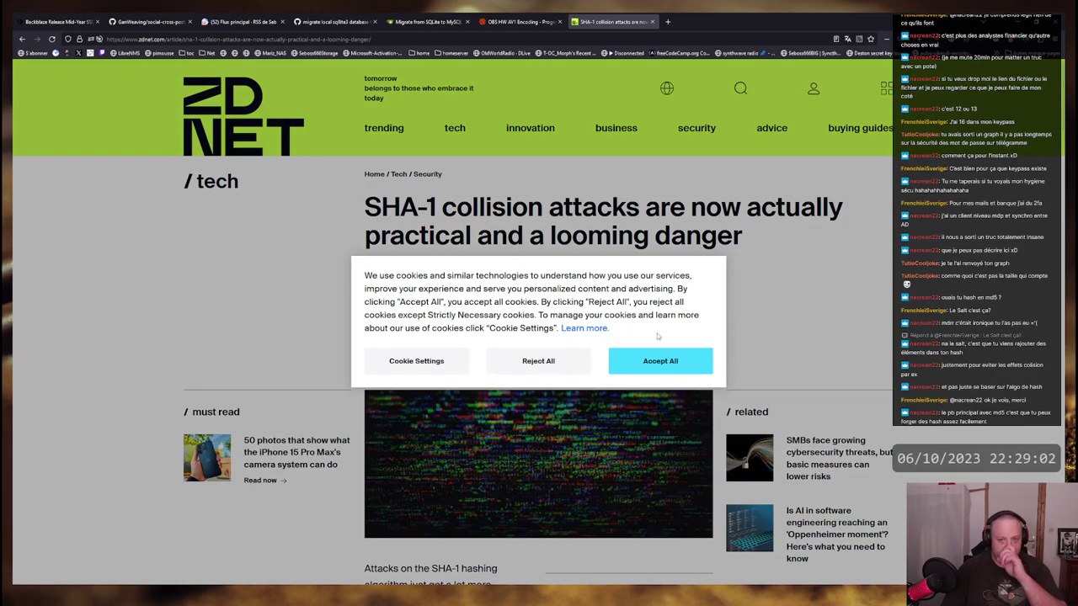
Reject ZDNet's cookies, read the SHA-1 collision attacks section, then return to the terminal
{"action": "left_click", "coordinate": [538, 361]}
{"action": "scroll", "coordinate": [697, 292], "scroll_direction": "down", "scroll_amount": 3}
{"action": "scroll", "coordinate": [698, 292], "scroll_direction": "down", "scroll_amount": 2}
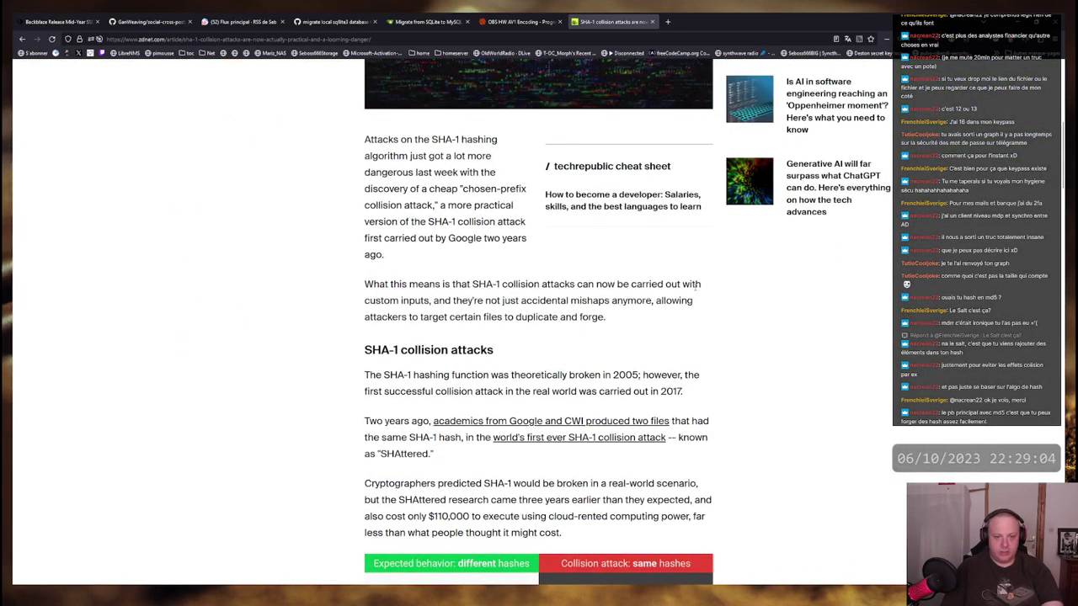
{"action": "scroll", "coordinate": [690, 280], "scroll_direction": "down", "scroll_amount": 2}
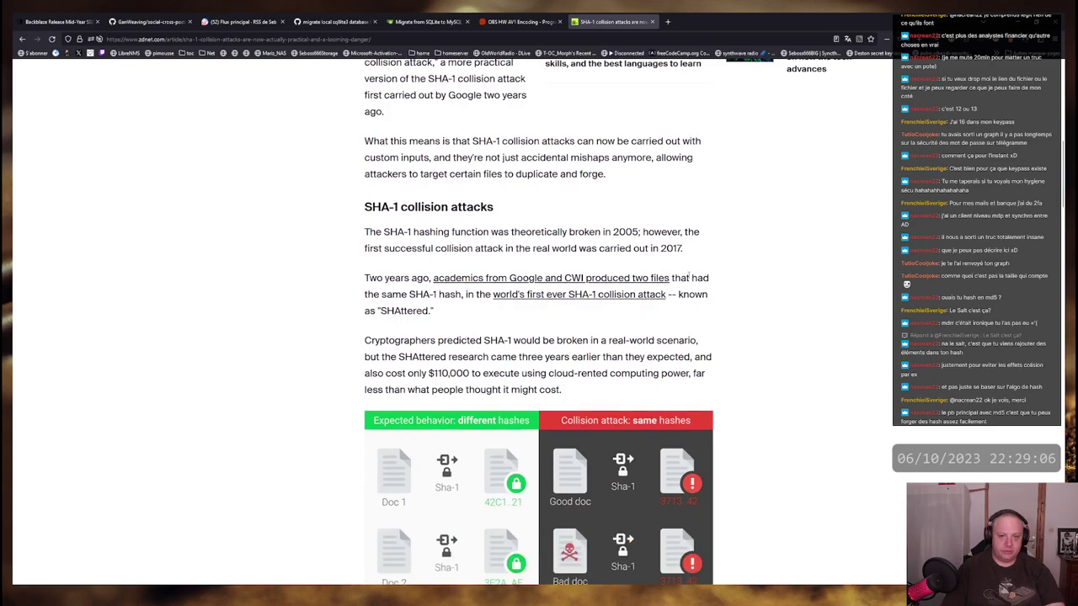
{"action": "left_click_drag", "start_coordinate": [375, 232], "coordinate": [683, 233]}
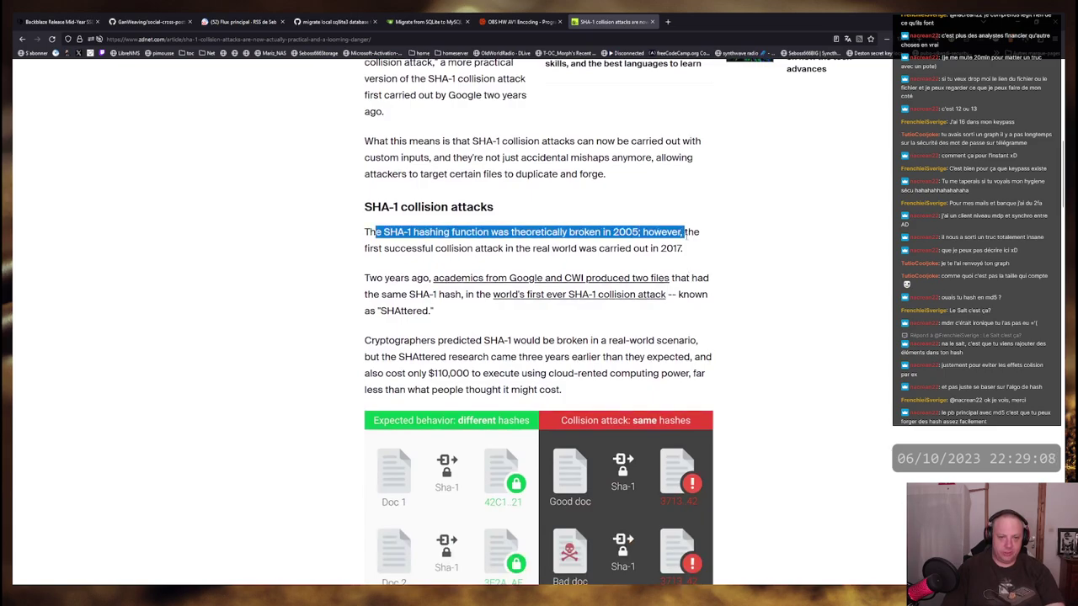
{"action": "left_click", "coordinate": [683, 234]}
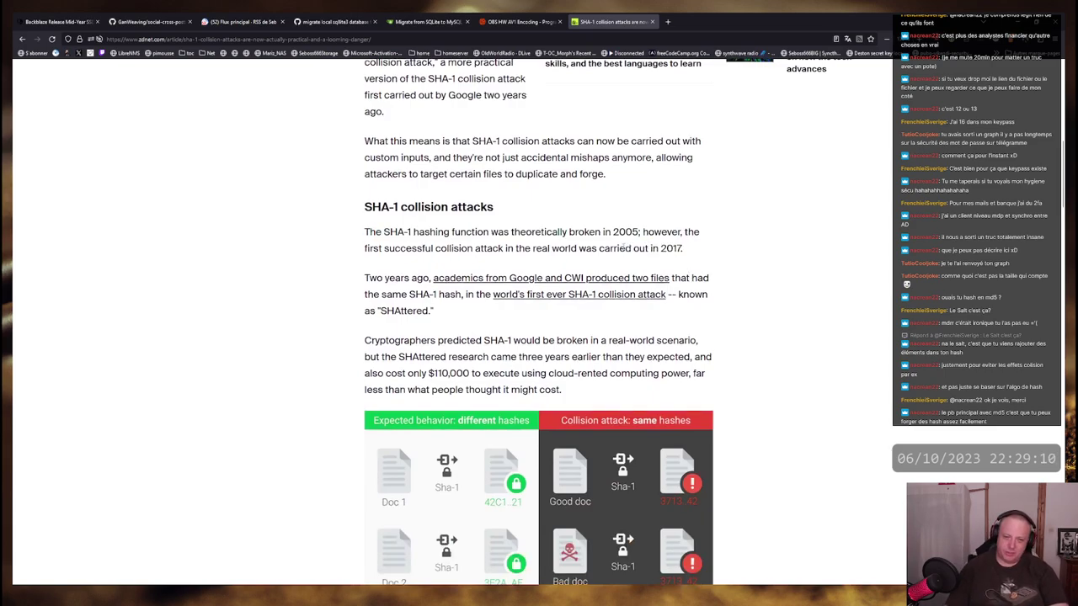
{"action": "scroll", "coordinate": [606, 334], "scroll_direction": "down", "scroll_amount": 2}
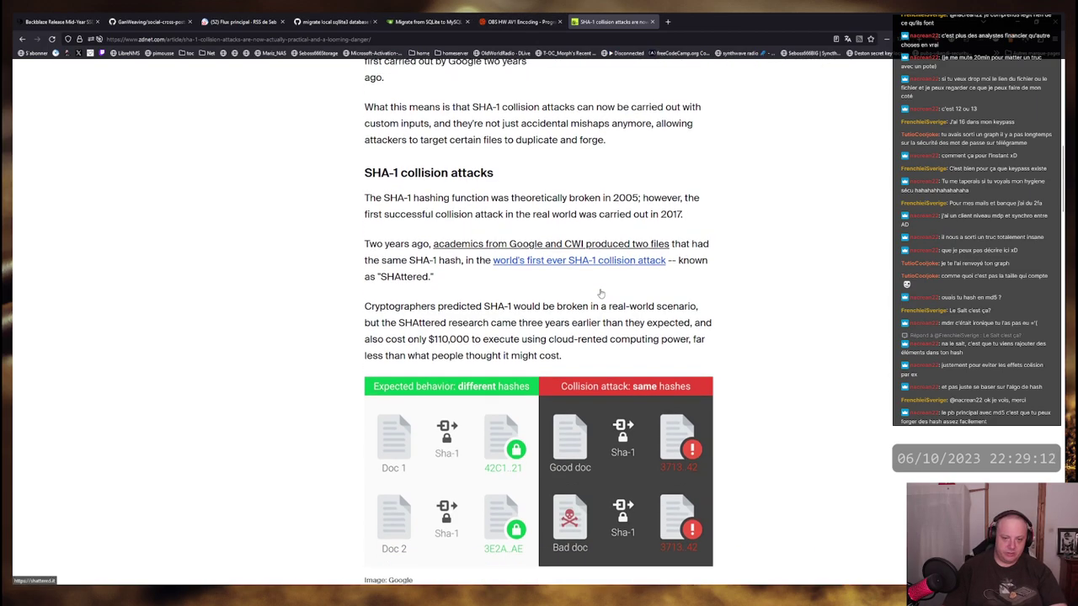
{"action": "scroll", "coordinate": [720, 439], "scroll_direction": "up", "scroll_amount": 1}
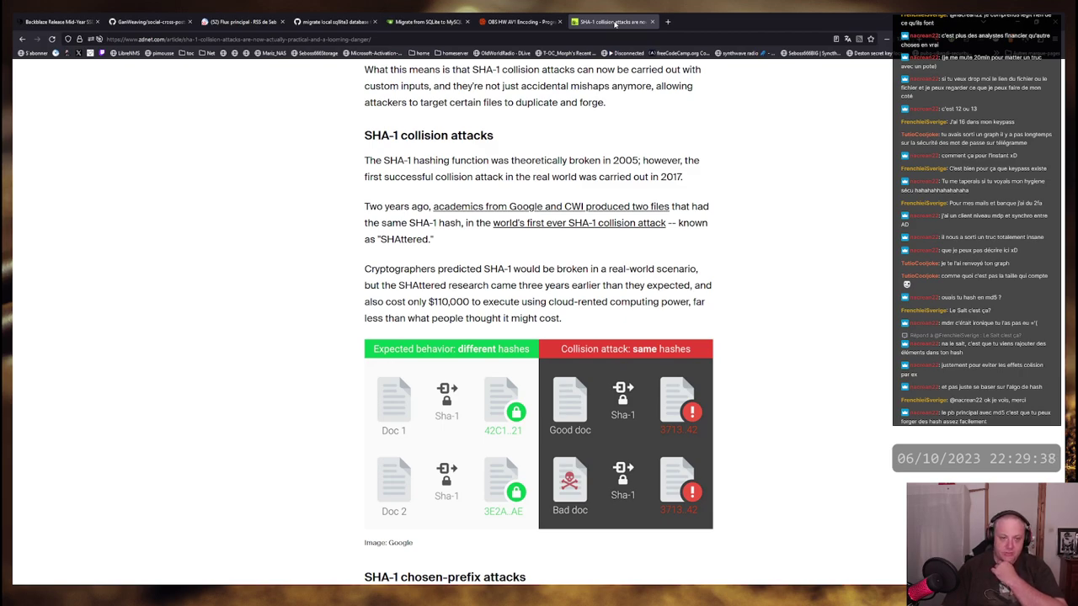
{"action": "left_click", "coordinate": [144, 558]}
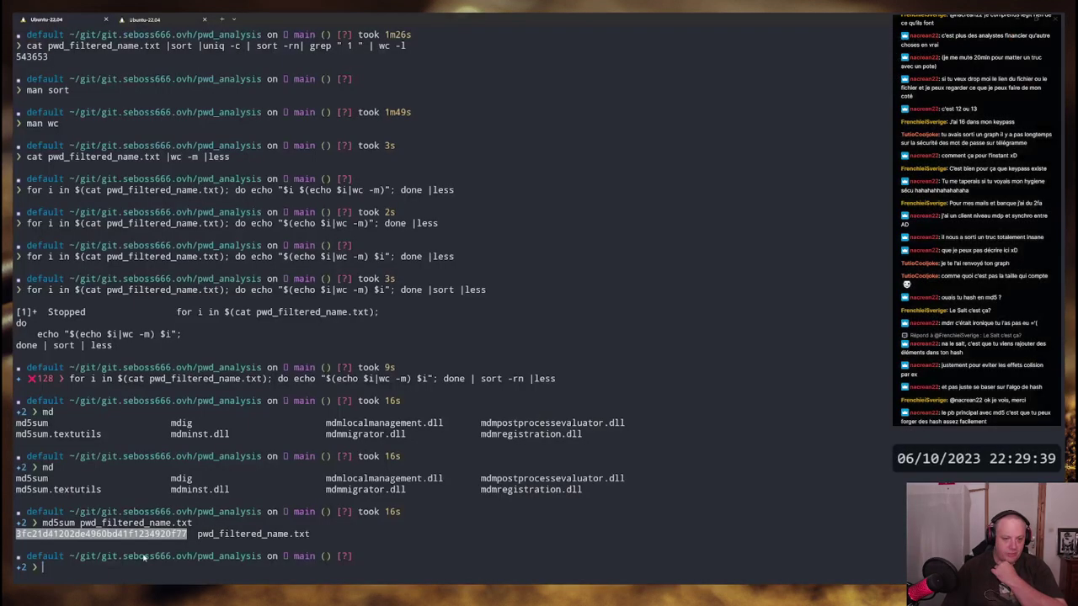
In the other Ubuntu session, change directory to ../k3s_platform/kubernetes/
{"action": "left_click", "coordinate": [241, 564]}
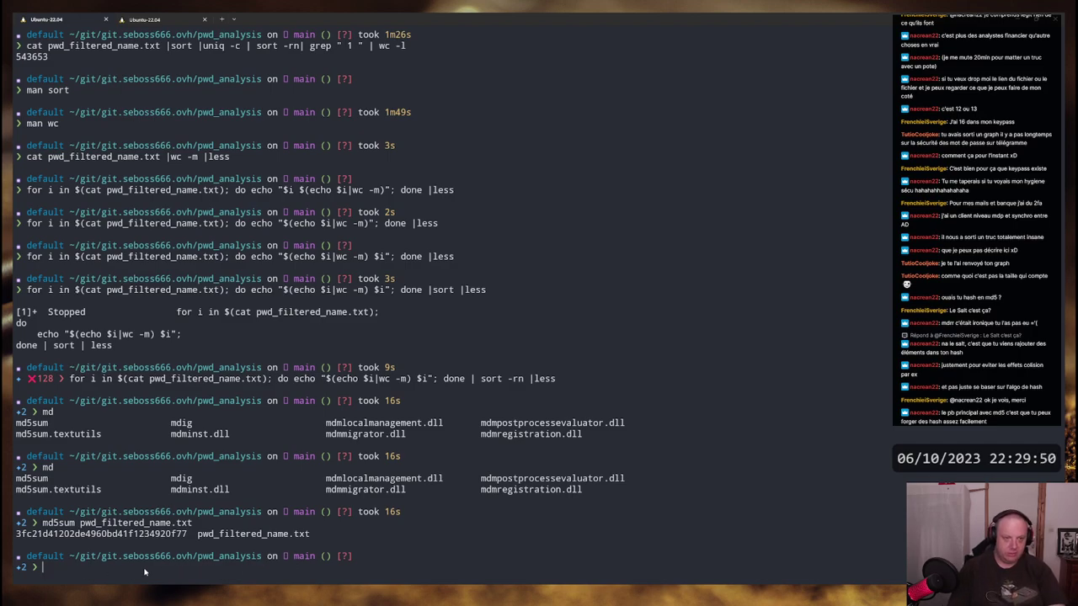
{"action": "key", "text": "ctrl+Tab"}
{"action": "type", "text": "cd ../"}
{"action": "key", "text": "Tab"}
{"action": "key", "text": "Tab"}
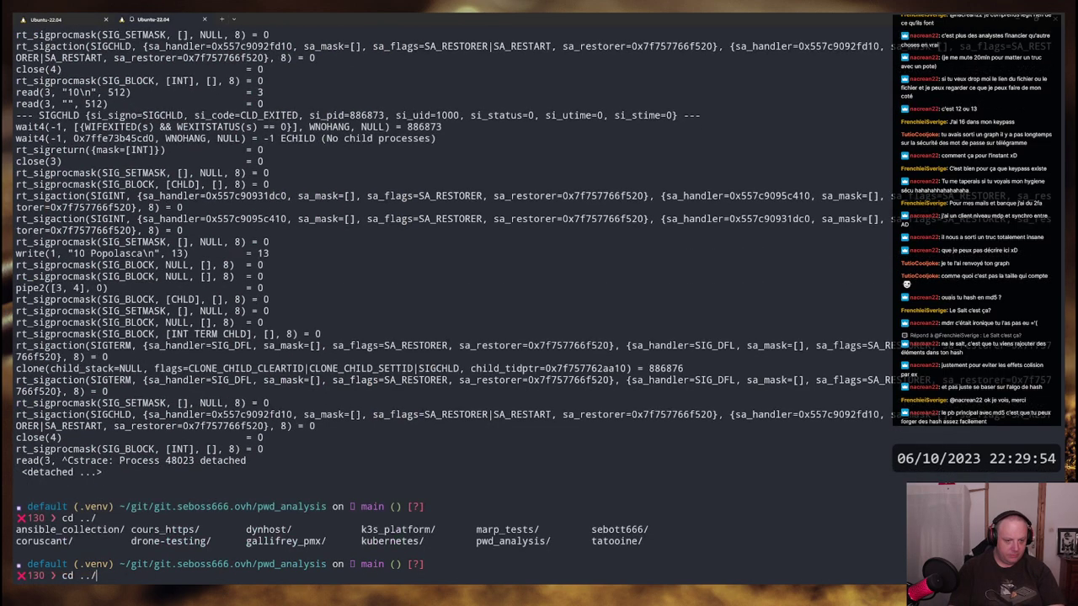
{"action": "type", "text": "k3"}
{"action": "key", "text": "Tab"}
{"action": "key", "text": "Tab"}
{"action": "key", "text": "Tab"}
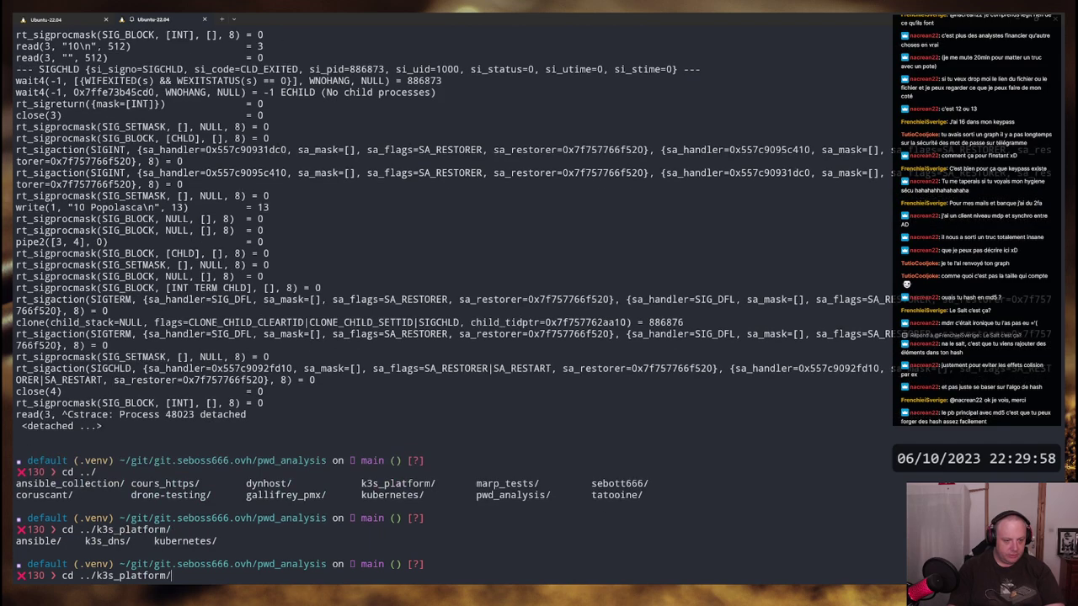
{"action": "type", "text": "k"}
{"action": "key", "text": "Tab"}
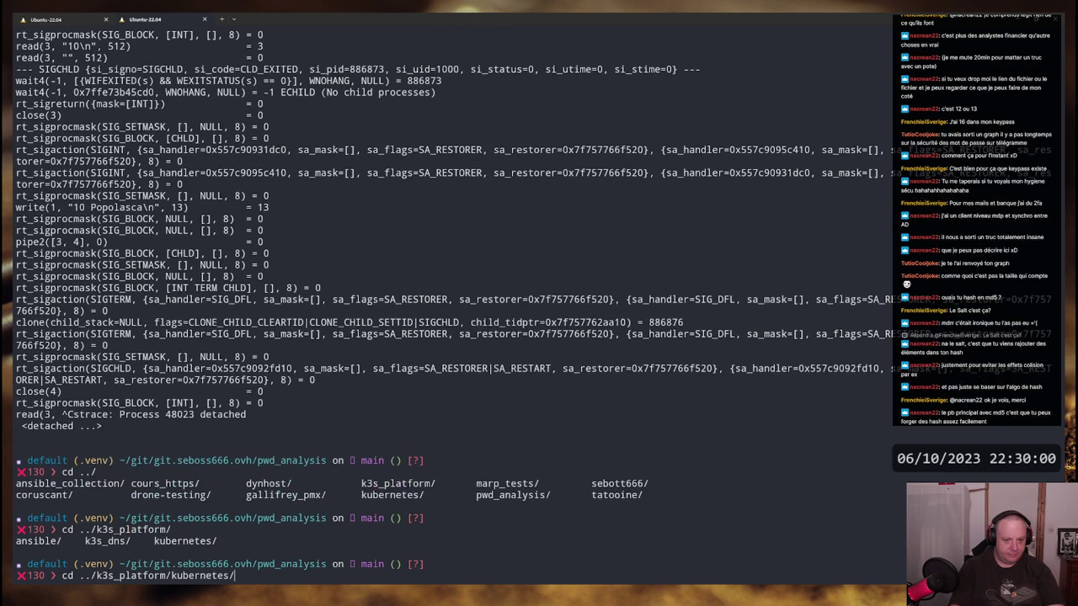
{"action": "key", "text": "Return"}
List the kubernetes folder with ll and check its git status
{"action": "type", "text": "ll"}
{"action": "key", "text": "Return"}
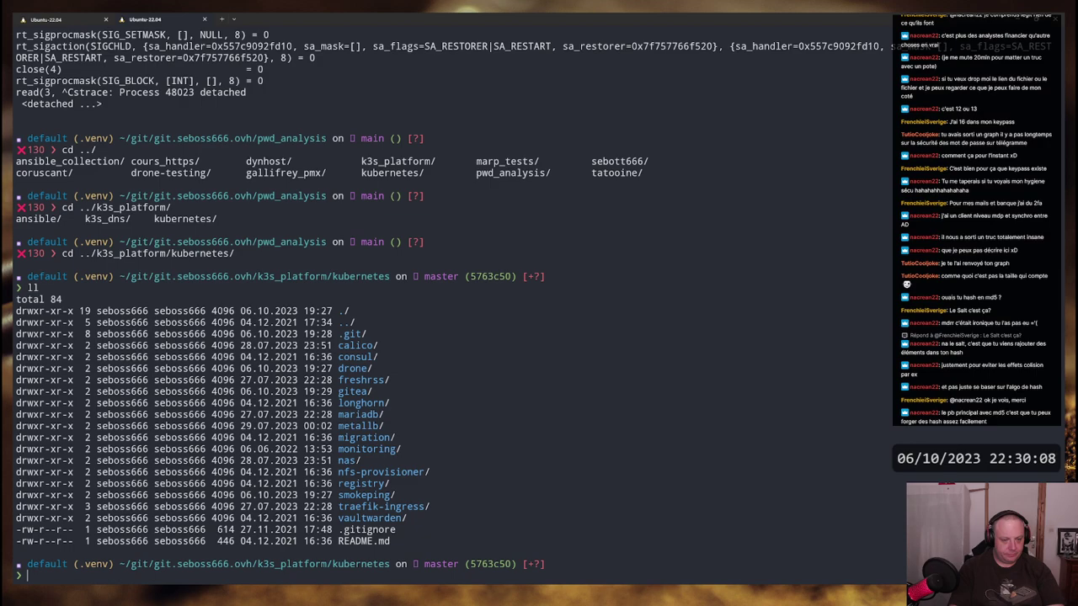
{"action": "type", "text": "git status"}
{"action": "key", "text": "Return"}
{"action": "type", "text": "git log"}
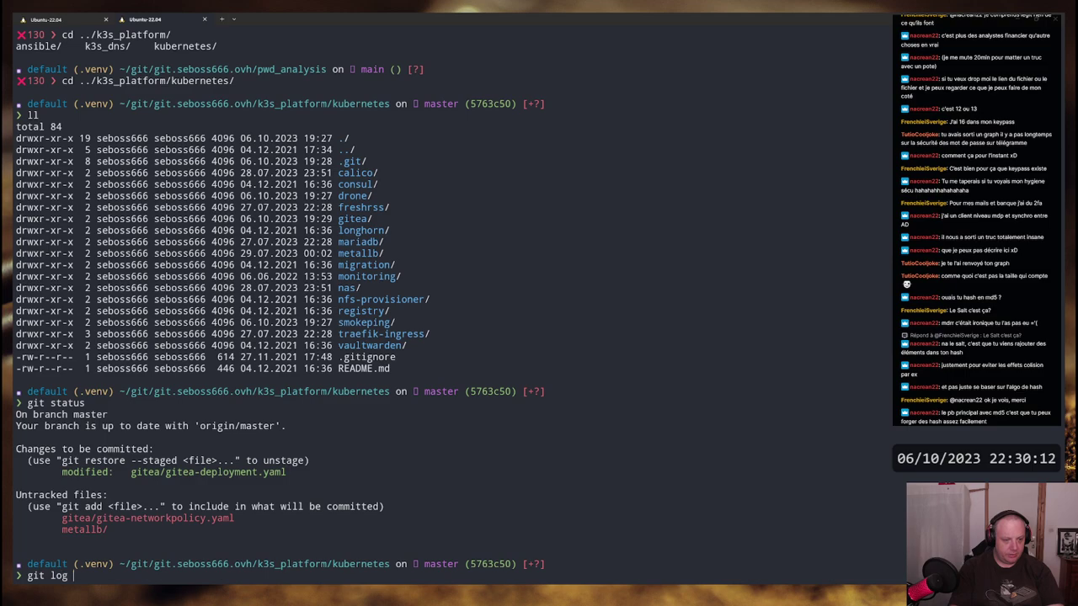
Show the repo's git log, select the drone deployment commit hash, then quit the pager
{"action": "key", "text": "Return"}
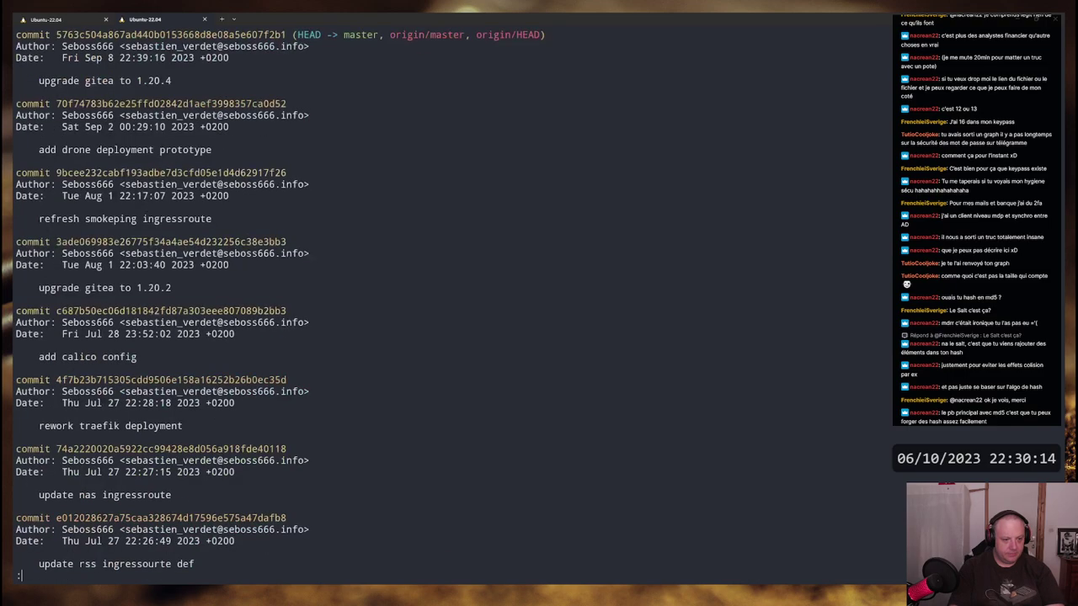
{"action": "left_click_drag", "start_coordinate": [56, 104], "coordinate": [287, 104]}
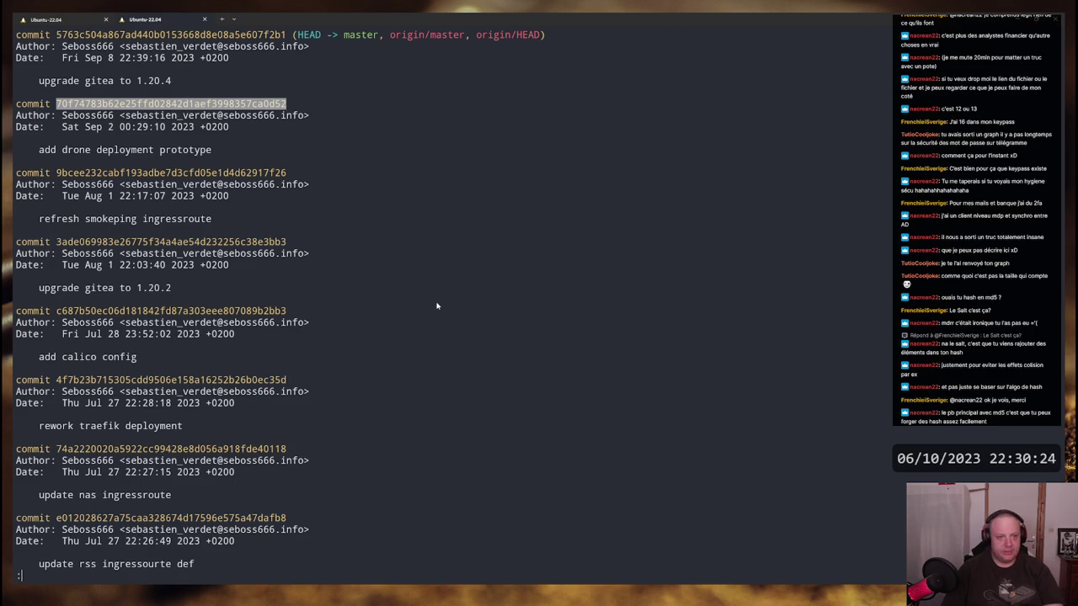
{"action": "left_click", "coordinate": [359, 297]}
{"action": "key", "text": "q"}
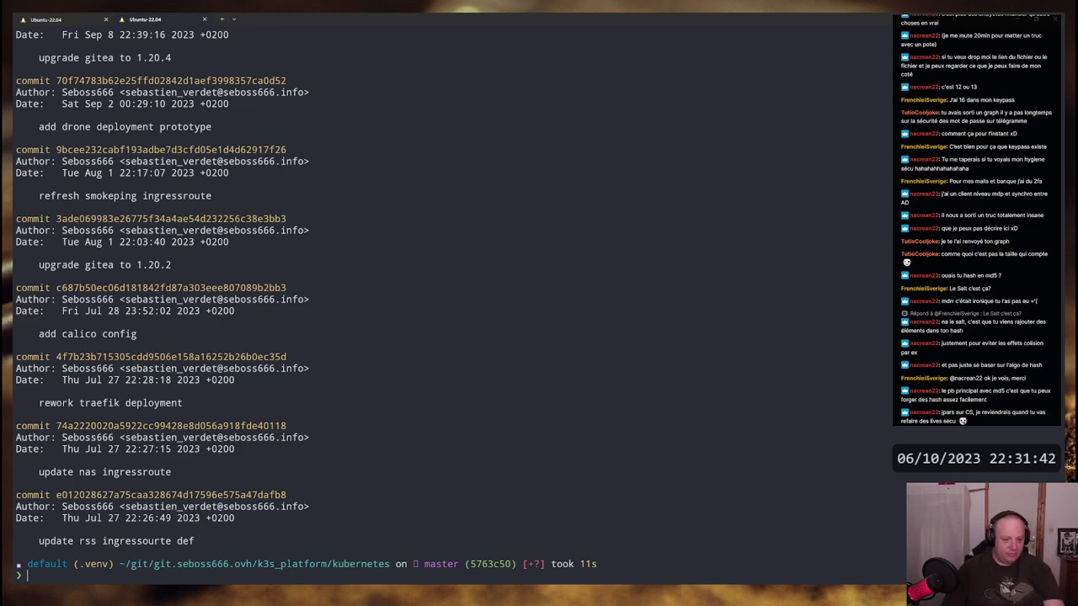
Switch from the terminal back to the pwd_filtered_name sheet in Calc
{"action": "mouse_move", "coordinate": [211, 600]}
{"action": "mouse_move", "coordinate": [243, 599]}
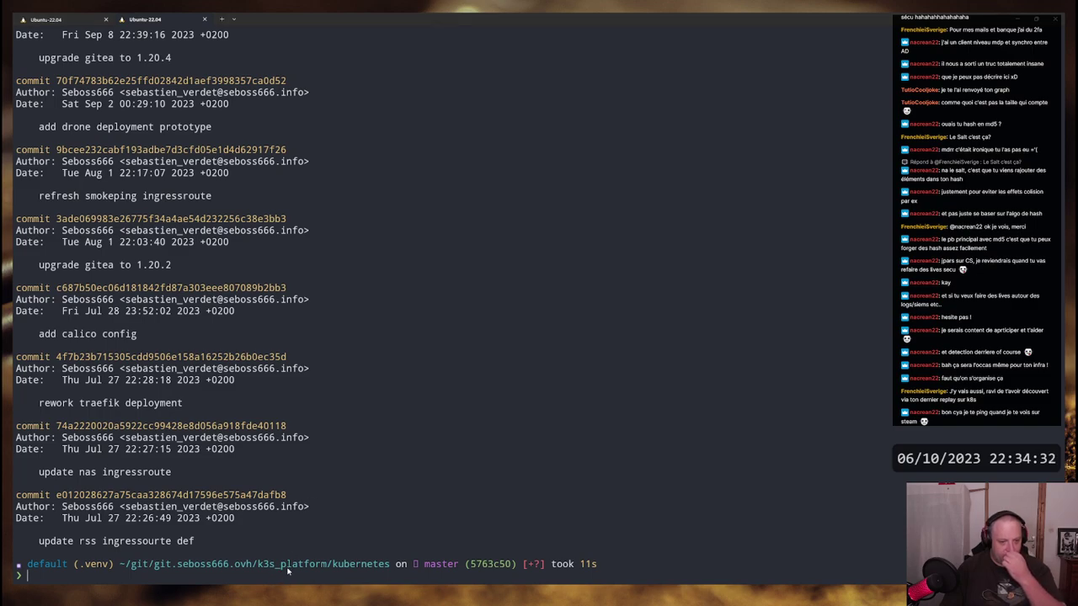
{"action": "key", "text": "alt+Tab"}
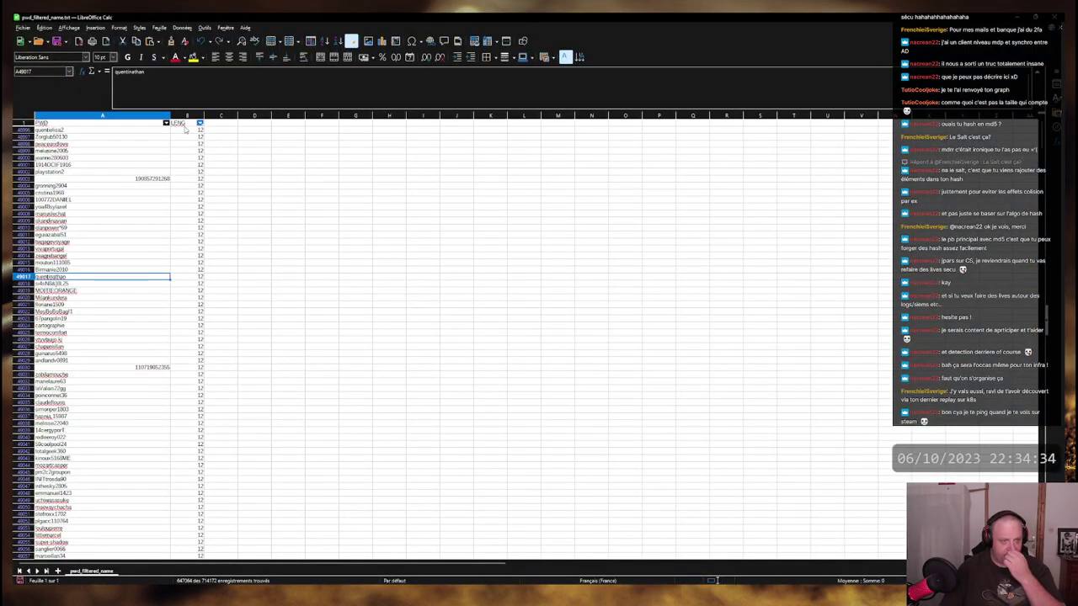
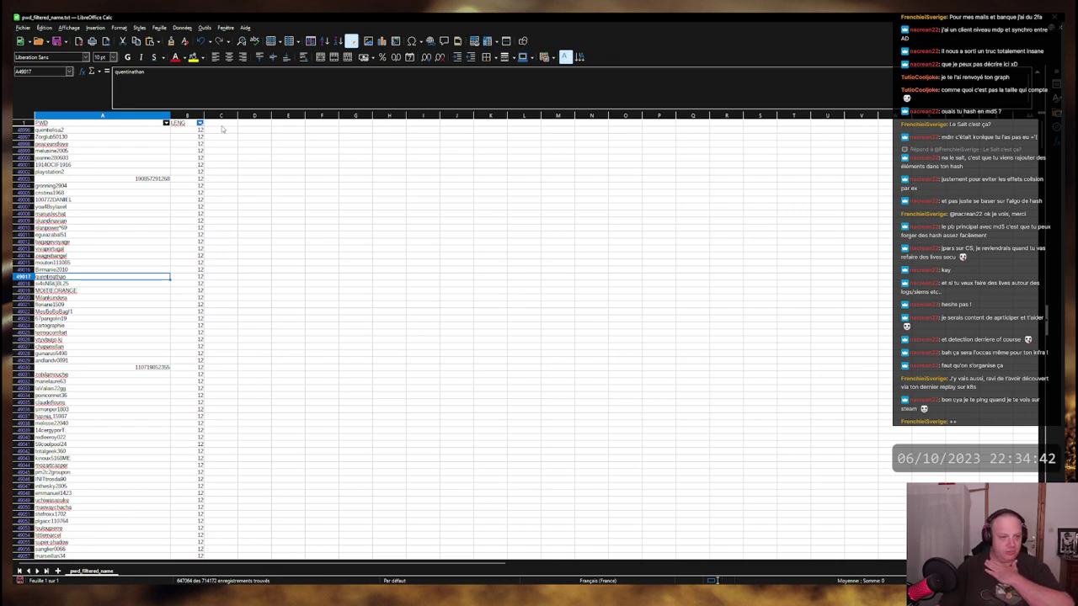
{"action": "left_click", "coordinate": [222, 130]}
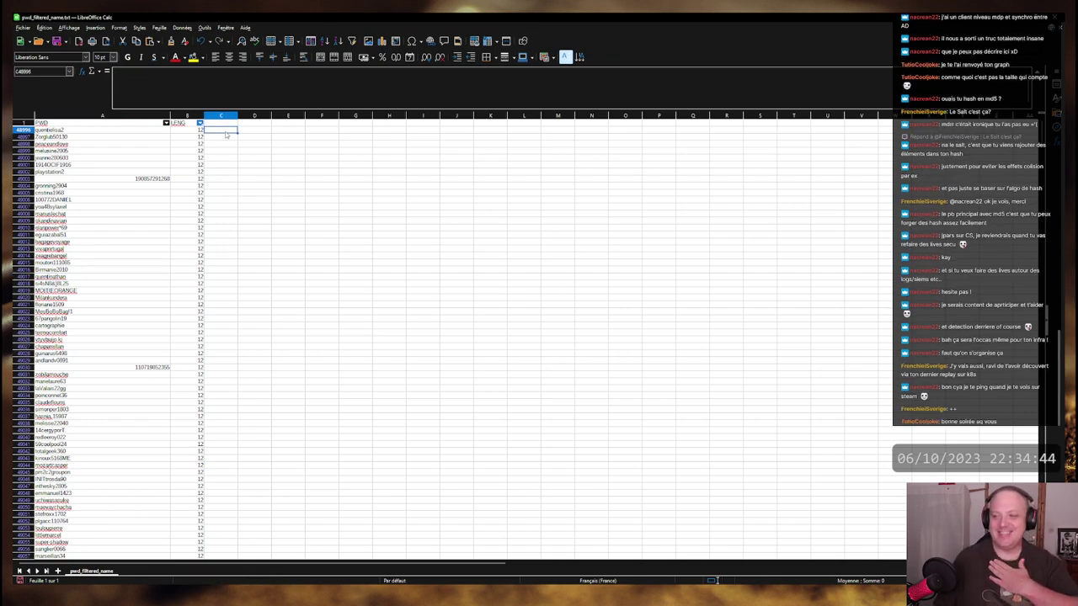
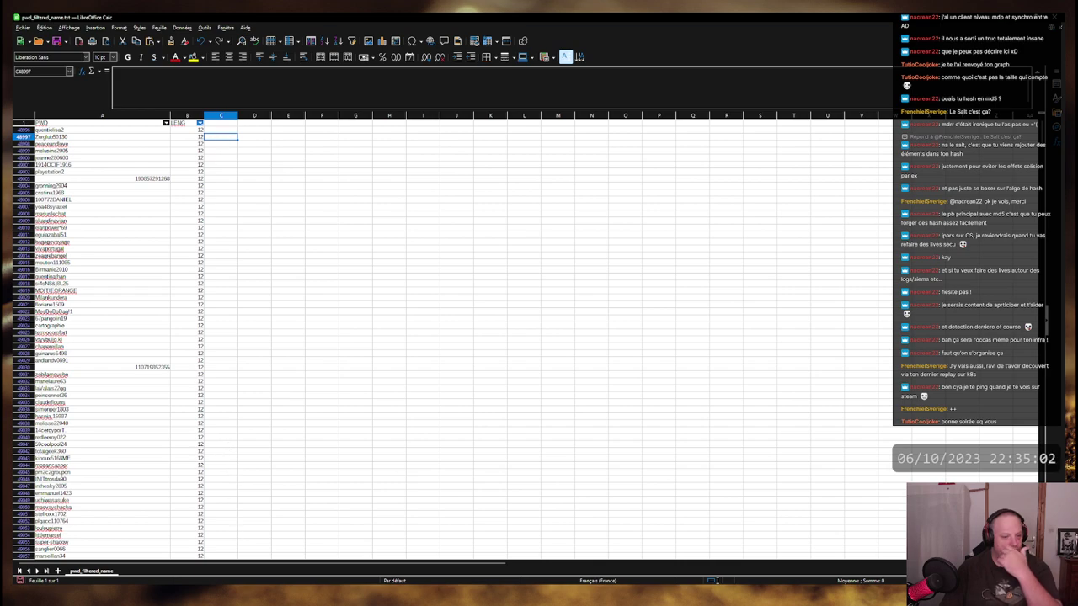
{"action": "mouse_move", "coordinate": [79, 600]}
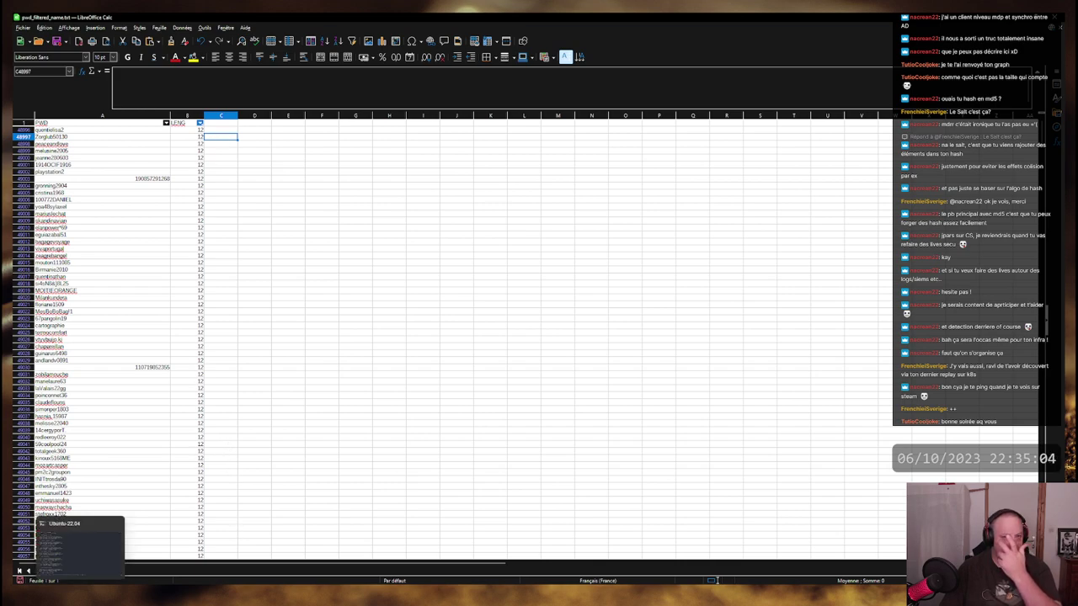
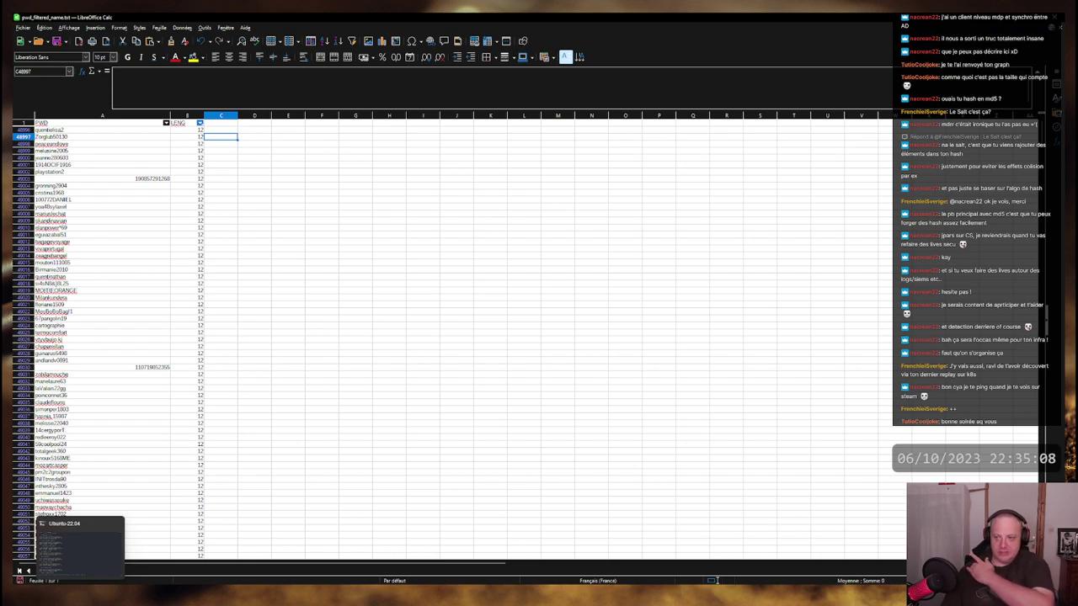
Bring the Ubuntu terminal in front of Calc and recall the previous shell command
{"action": "left_click", "coordinate": [80, 600]}
{"action": "key", "text": "Up"}
{"action": "key", "text": "Up"}
{"action": "key", "text": "Up"}
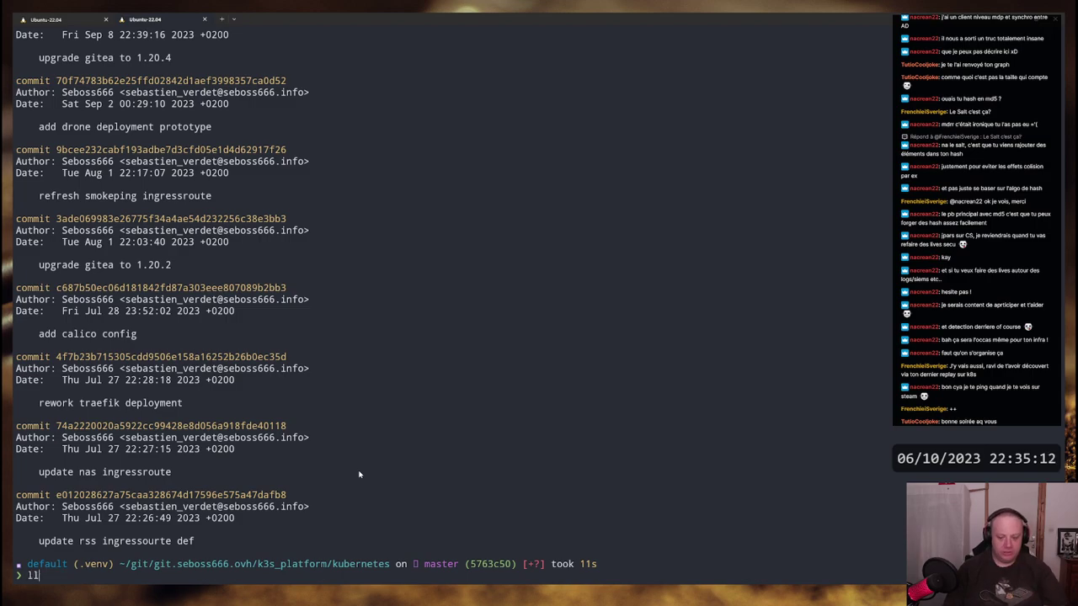
Clear the stray prompt characters and move to the pwd_analysis tab showing the md5sum result
{"action": "key", "text": "Page_Up"}
{"action": "key", "text": "Page_Up"}
{"action": "key", "text": "BackSpace"}
{"action": "key", "text": "BackSpace"}
{"action": "key", "text": "BackSpace"}
{"action": "key", "text": "BackSpace"}
{"action": "key", "text": "BackSpace"}
{"action": "key", "text": "BackSpace"}
{"action": "key", "text": "BackSpace"}
{"action": "key", "text": "ctrl+Tab"}
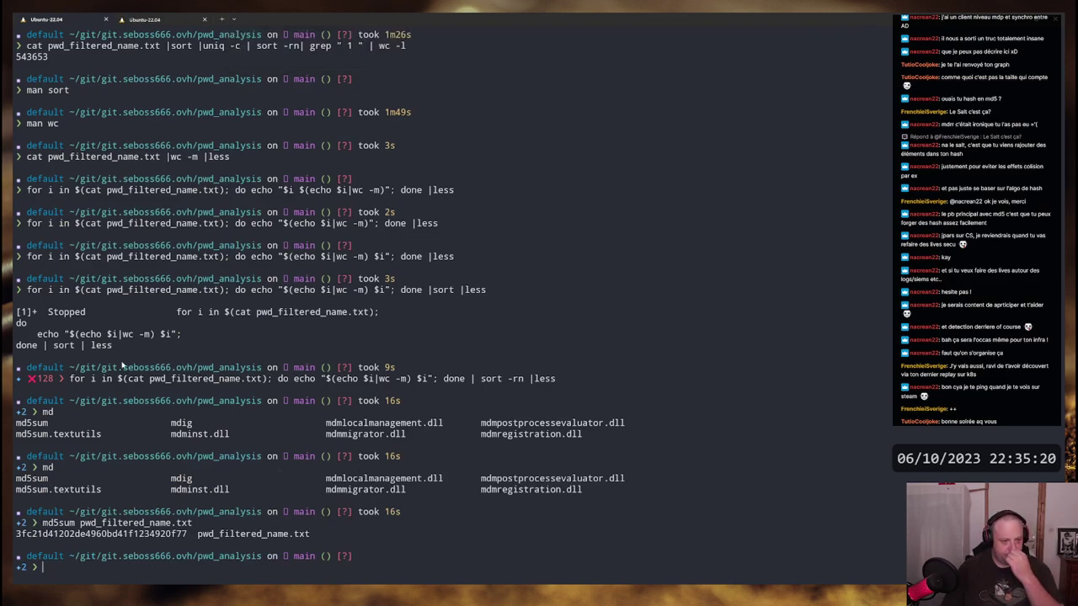
Scroll back through the pwd_analysis tab's earlier commands
{"action": "scroll", "coordinate": [105, 480], "scroll_direction": "up", "scroll_amount": 6}
{"action": "scroll", "coordinate": [105, 482], "scroll_direction": "up", "scroll_amount": 1}
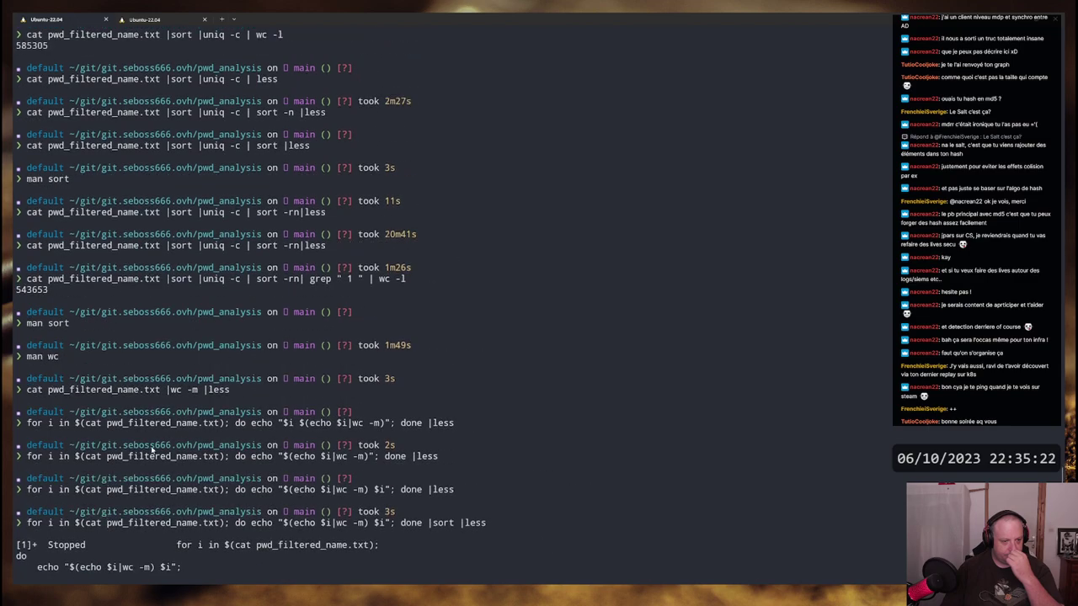
{"action": "scroll", "coordinate": [153, 451], "scroll_direction": "up", "scroll_amount": 7}
{"action": "scroll", "coordinate": [172, 440], "scroll_direction": "down", "scroll_amount": 11}
{"action": "scroll", "coordinate": [178, 436], "scroll_direction": "down", "scroll_amount": 3}
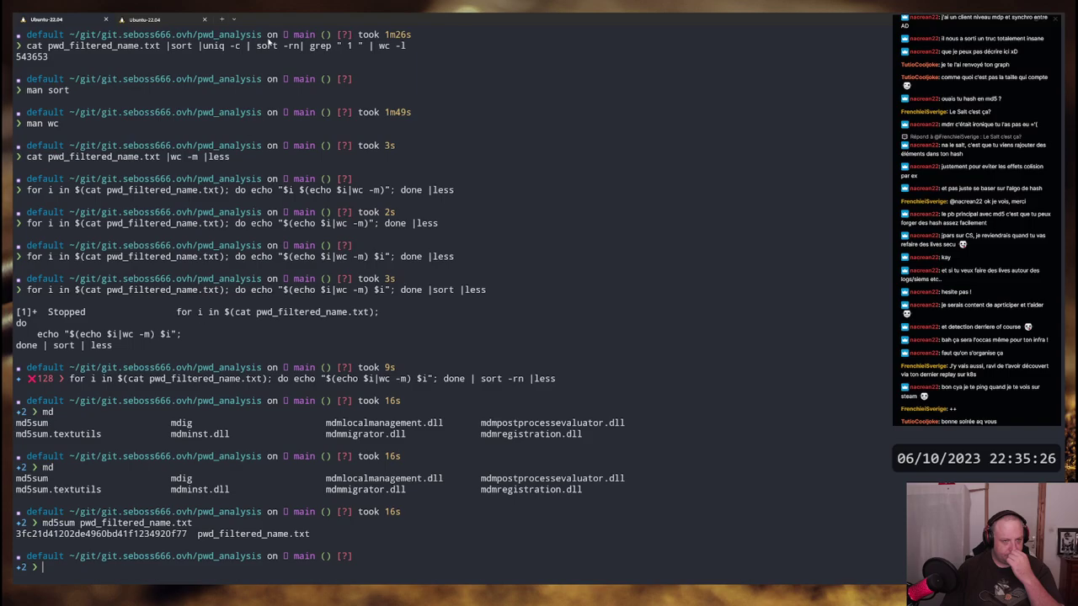
Review the other Ubuntu tab's scrollback output, then return to the pwd_filtered_name sheet in Calc
{"action": "left_click", "coordinate": [179, 20]}
{"action": "scroll", "coordinate": [347, 398], "scroll_direction": "up", "scroll_amount": 12}
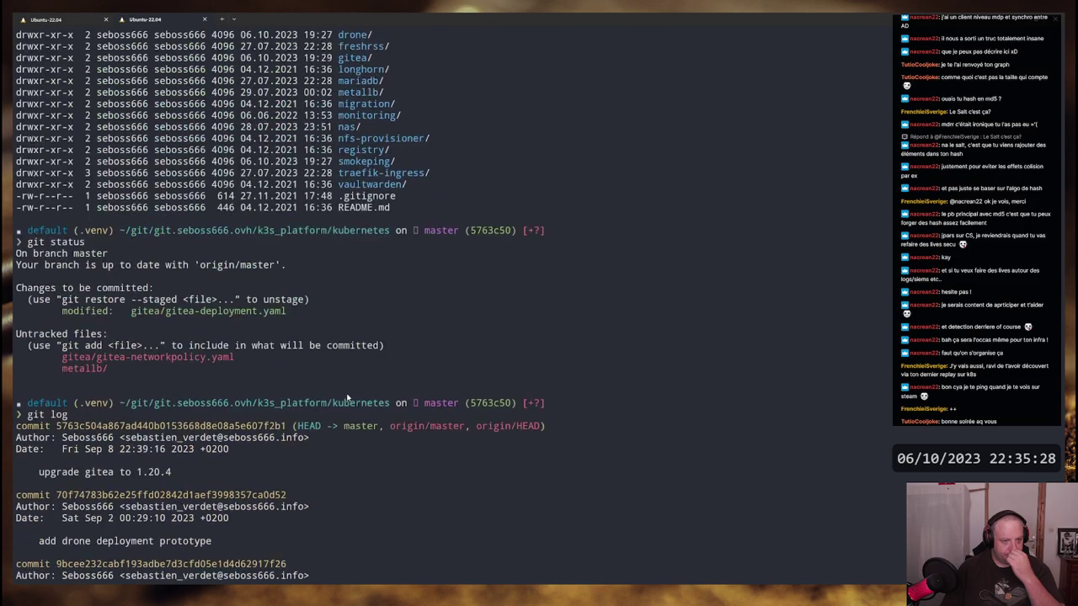
{"action": "scroll", "coordinate": [347, 398], "scroll_direction": "up", "scroll_amount": 18}
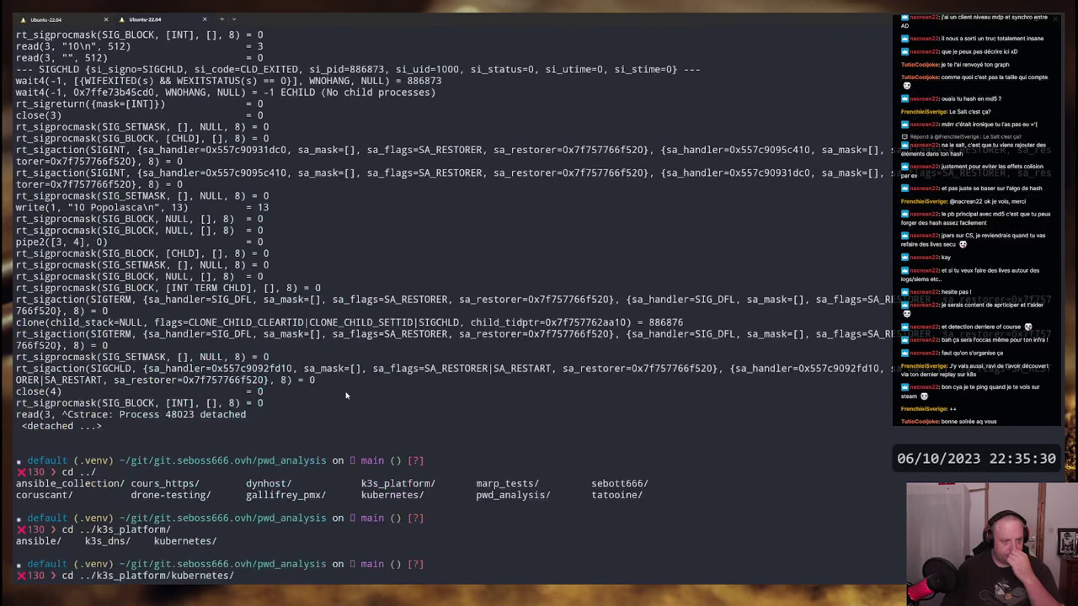
{"action": "scroll", "coordinate": [347, 398], "scroll_direction": "down", "scroll_amount": 8}
{"action": "scroll", "coordinate": [345, 396], "scroll_direction": "up", "scroll_amount": 20}
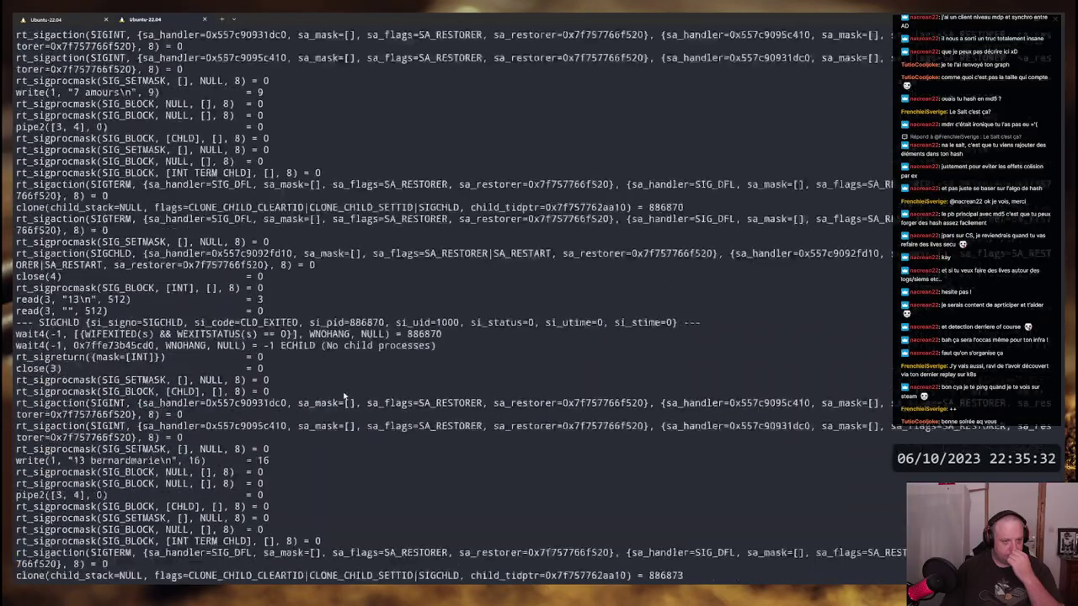
{"action": "scroll", "coordinate": [342, 399], "scroll_direction": "up", "scroll_amount": 10}
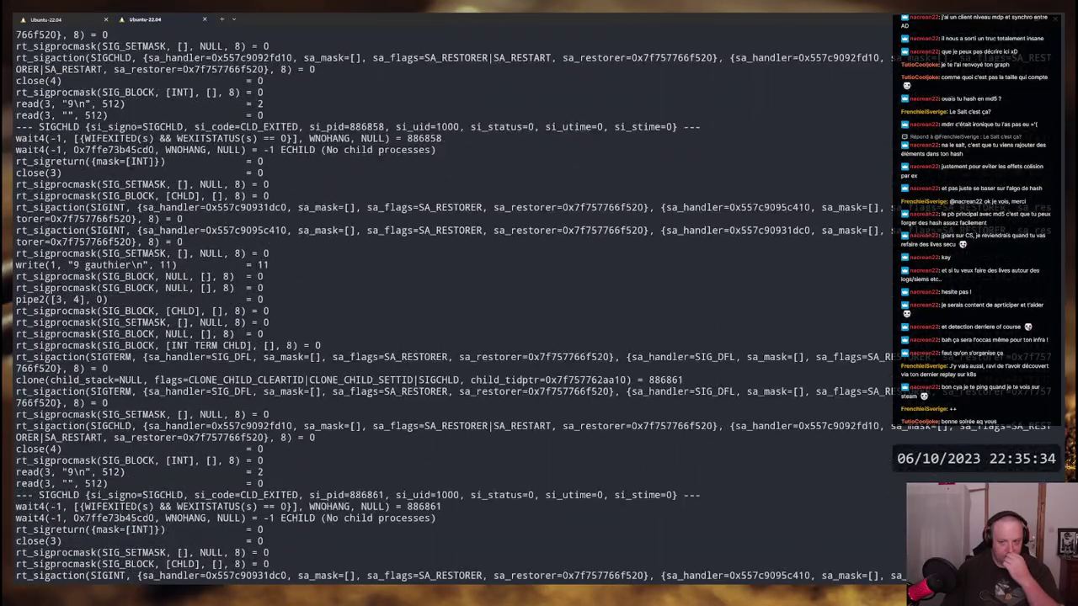
{"action": "scroll", "coordinate": [345, 396], "scroll_direction": "up", "scroll_amount": 10}
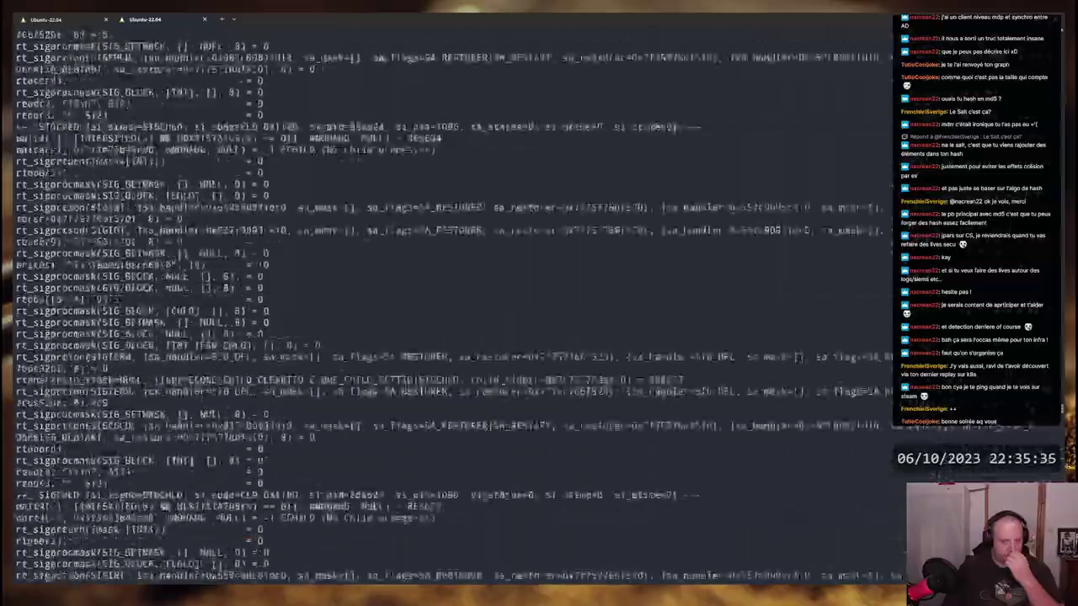
{"action": "scroll", "coordinate": [345, 396], "scroll_direction": "up", "scroll_amount": 10}
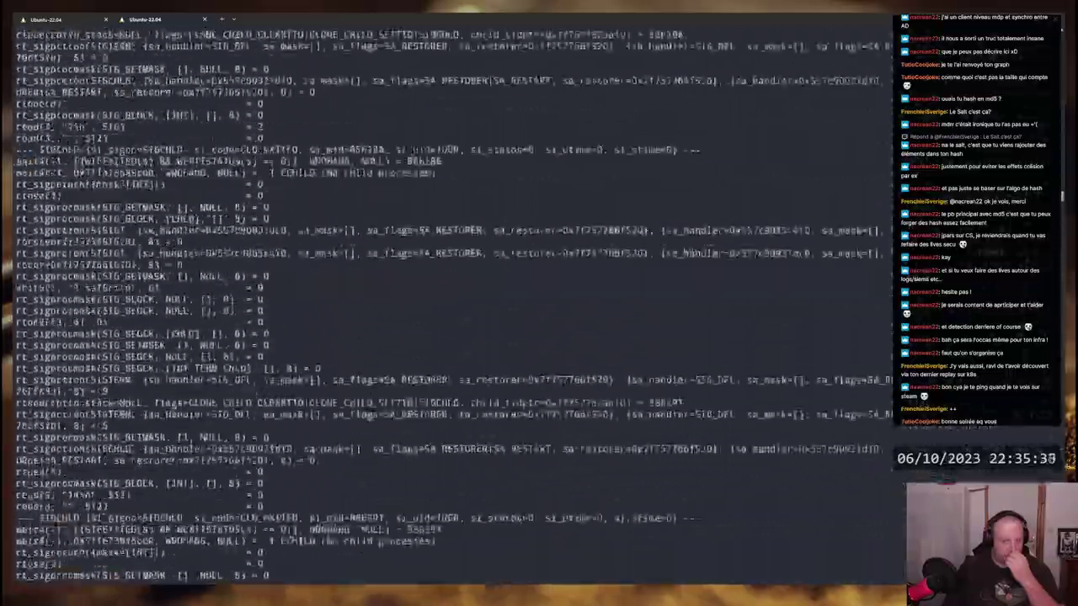
{"action": "scroll", "coordinate": [345, 395], "scroll_direction": "up", "scroll_amount": 3}
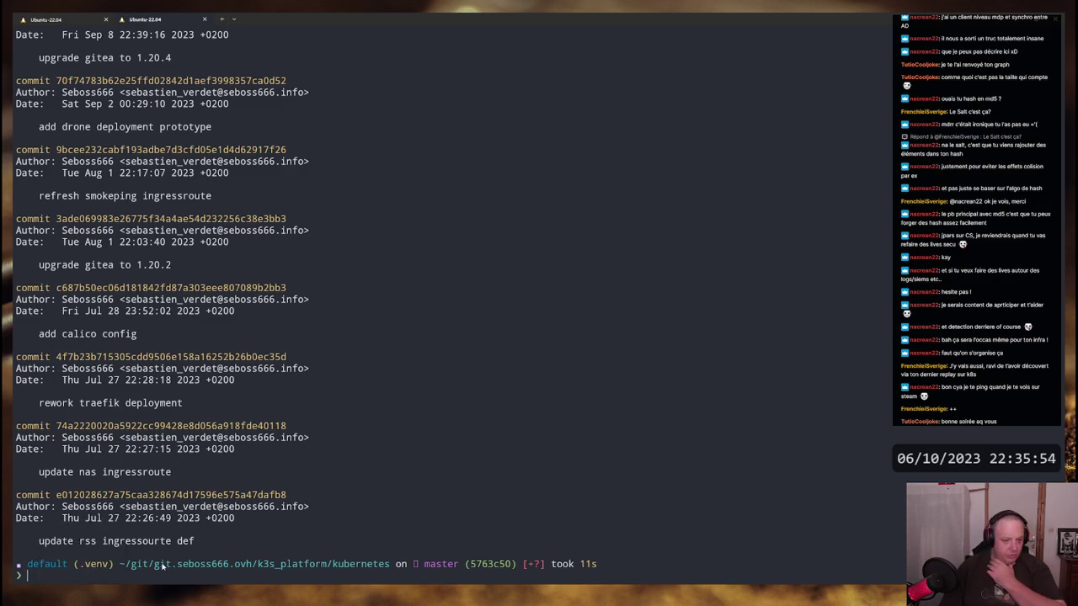
{"action": "key", "text": "alt+Tab"}
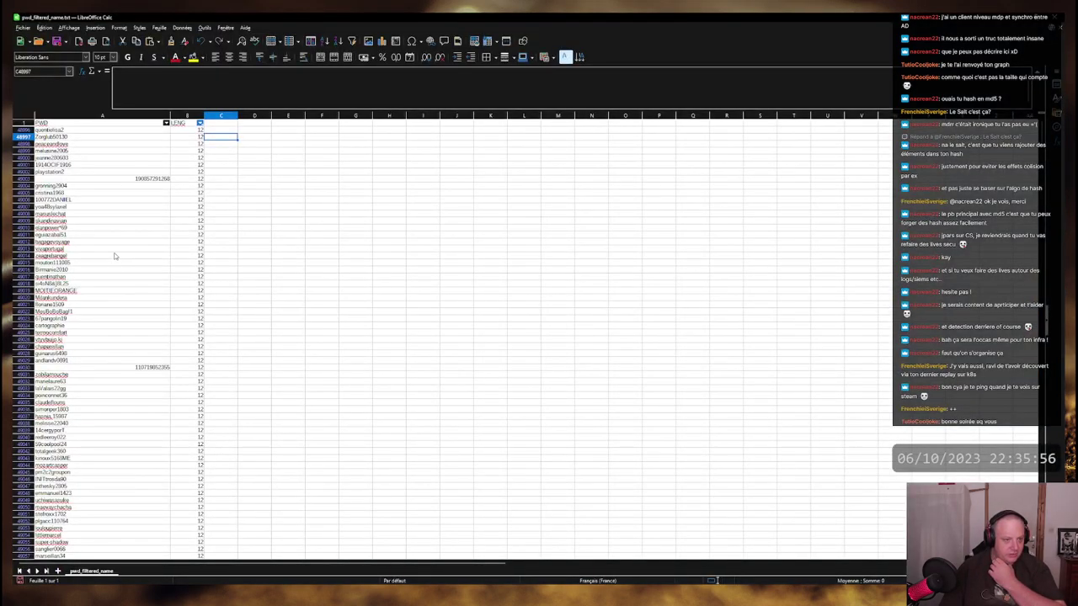
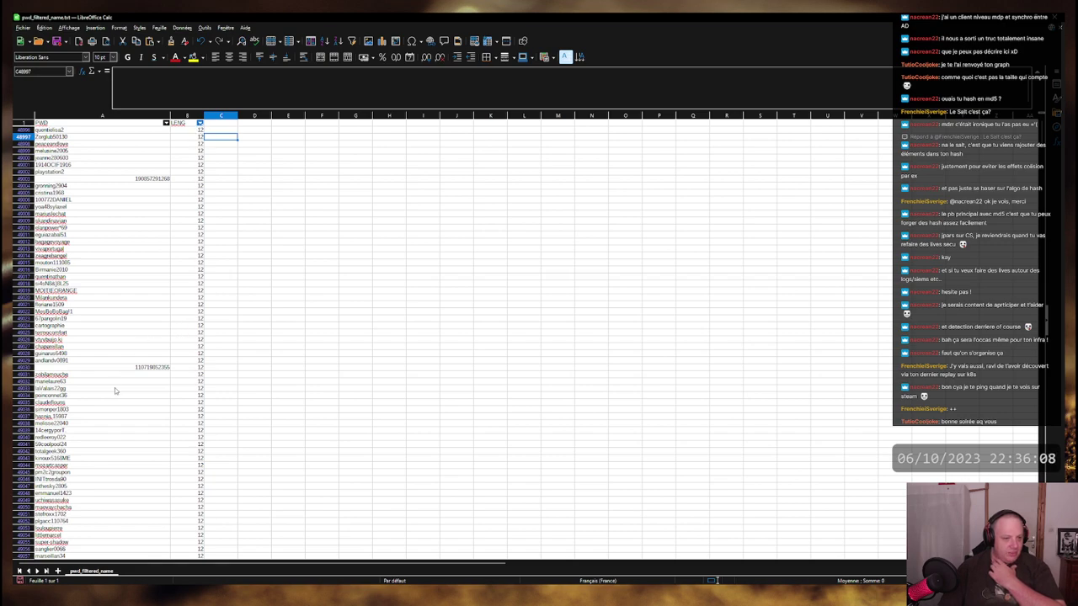
{"action": "mouse_move", "coordinate": [104, 403]}
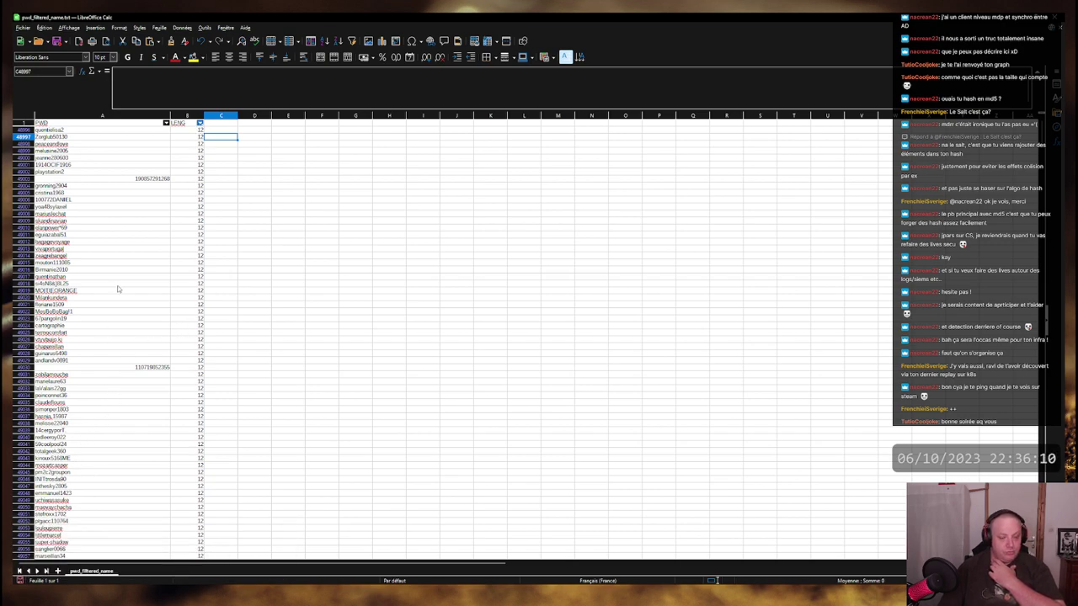
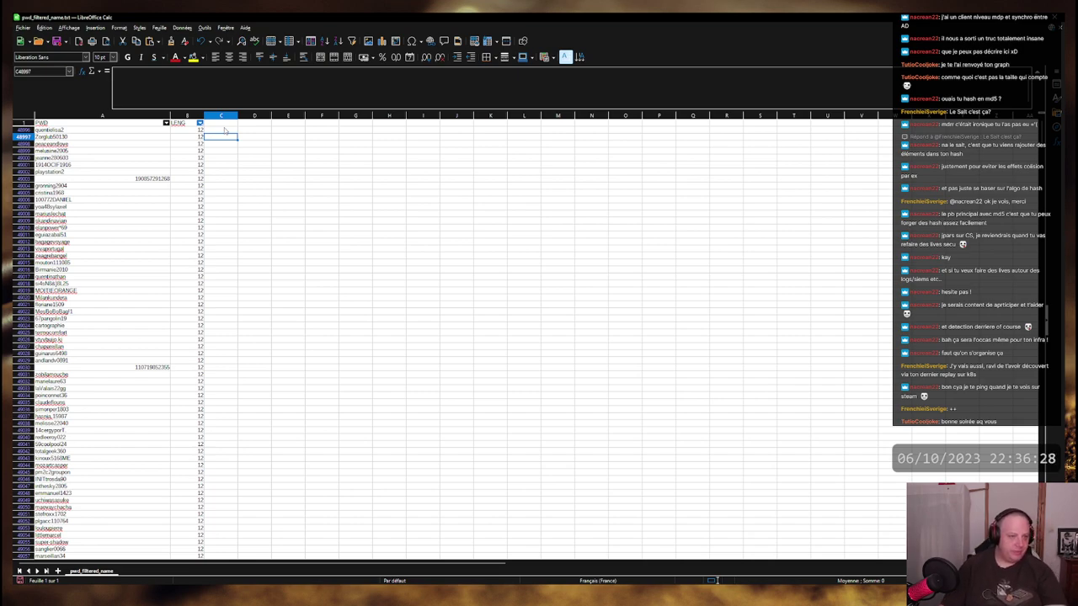
{"action": "left_click", "coordinate": [225, 130]}
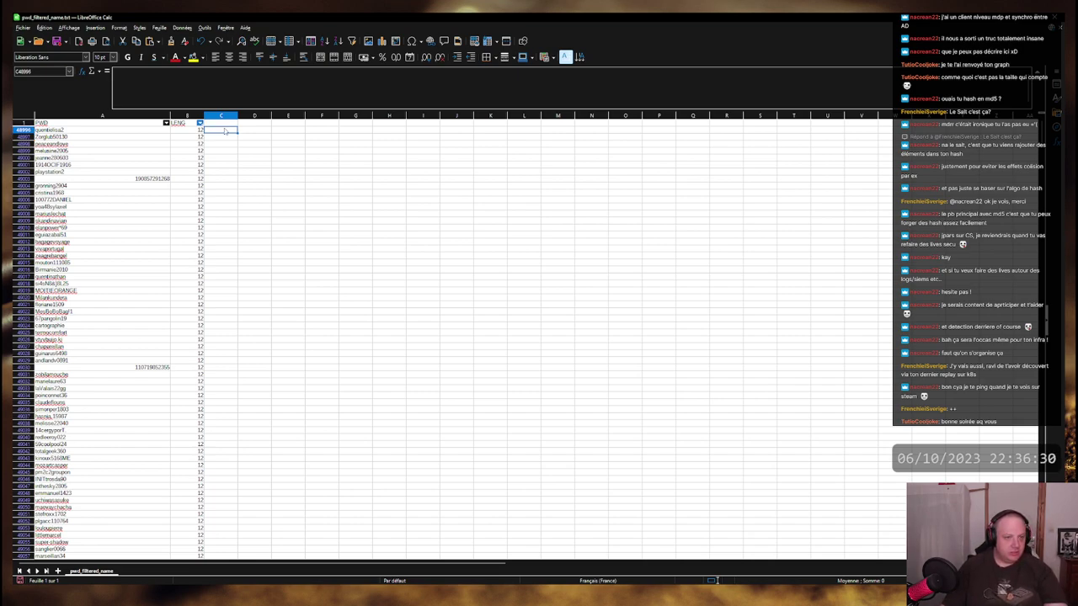
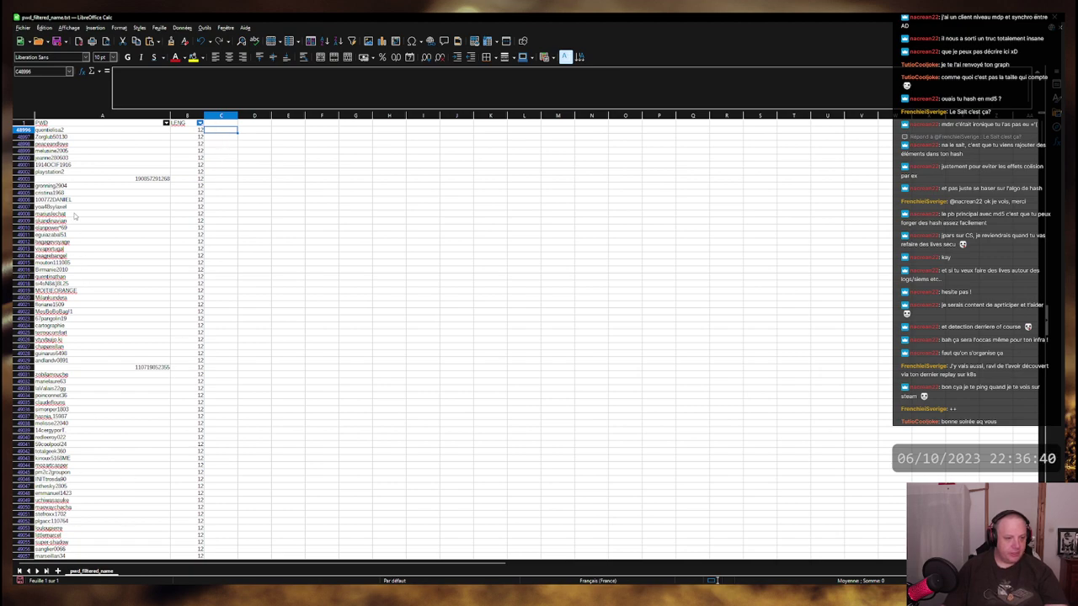
Switch from LibreOffice Calc to the Firefox window showing the SHA-1 collision attacks article
{"action": "mouse_move", "coordinate": [121, 547]}
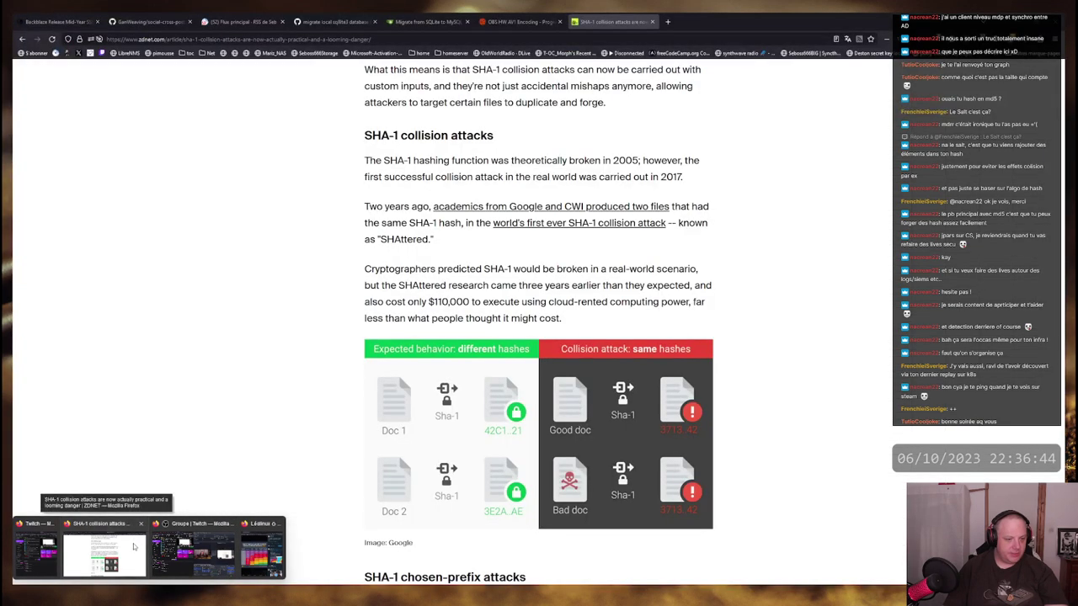
{"action": "left_click", "coordinate": [133, 547]}
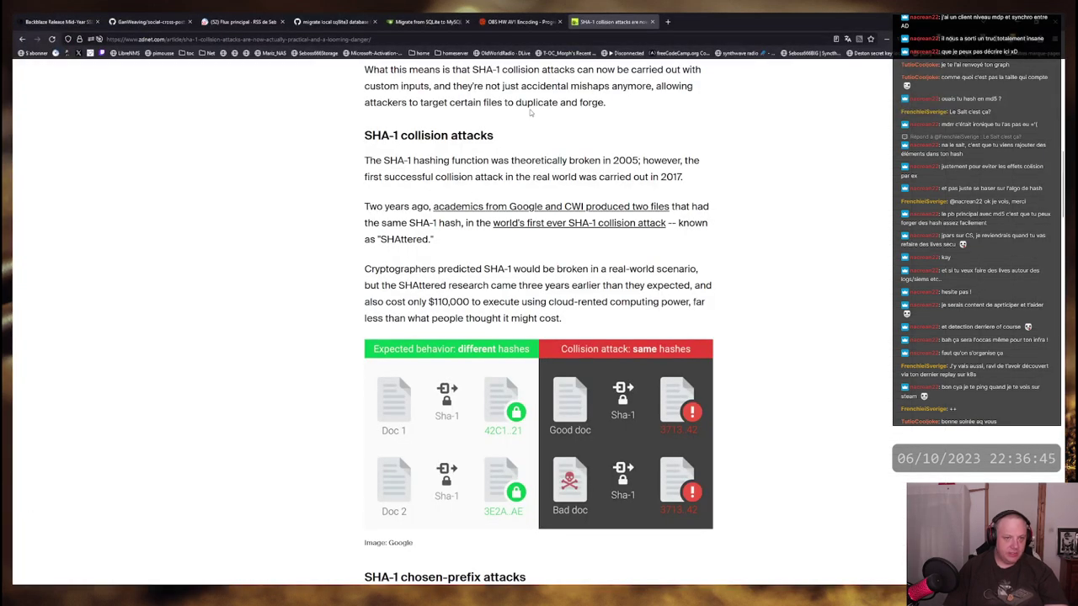
Search Qwant in a new tab for 'rockyou wordlist' and open the Tom's Guide RockYou2021 article
{"action": "left_click", "coordinate": [668, 22]}
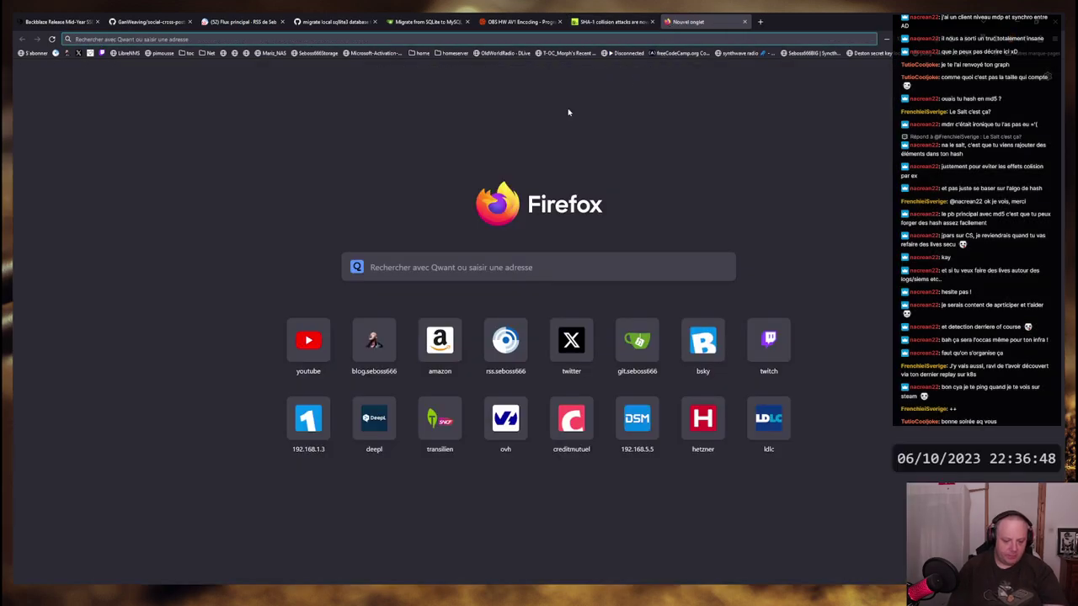
{"action": "type", "text": "rockyou"}
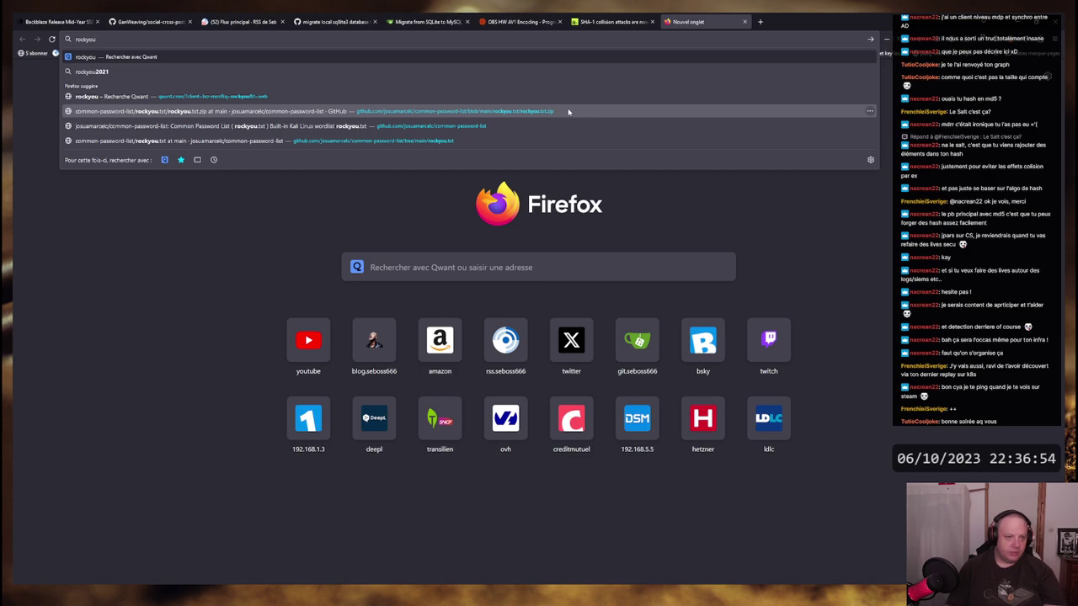
{"action": "type", "text": "wordlist"}
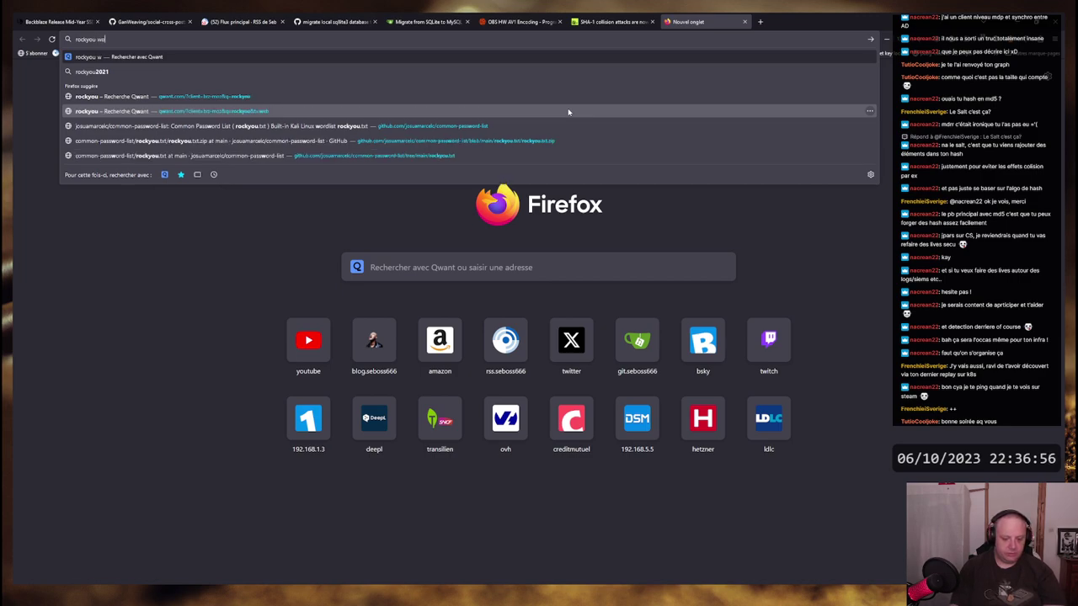
{"action": "key", "text": "Return"}
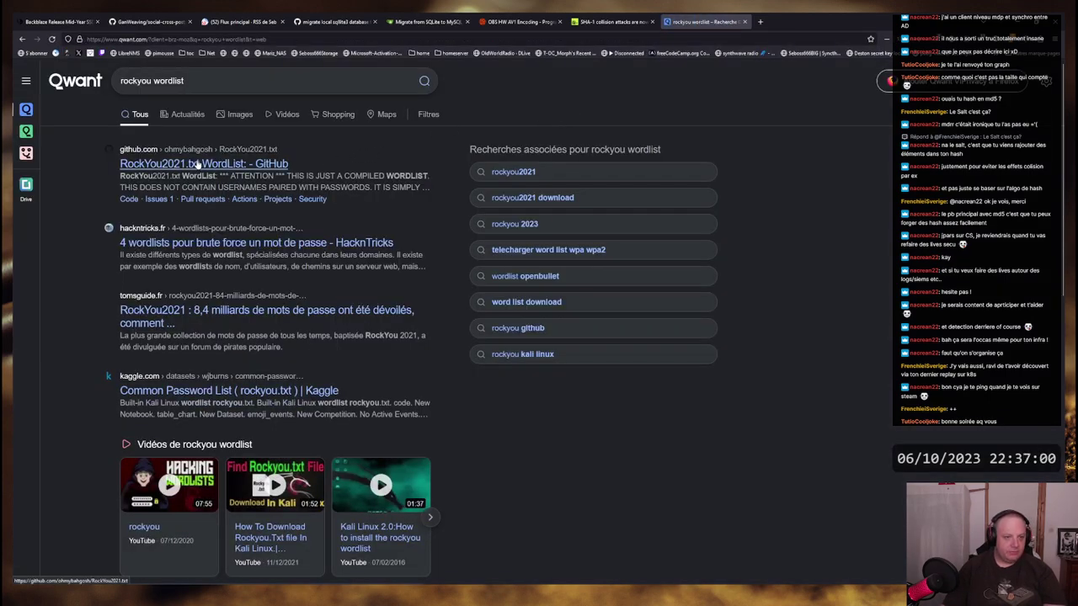
{"action": "left_click", "coordinate": [240, 166]}
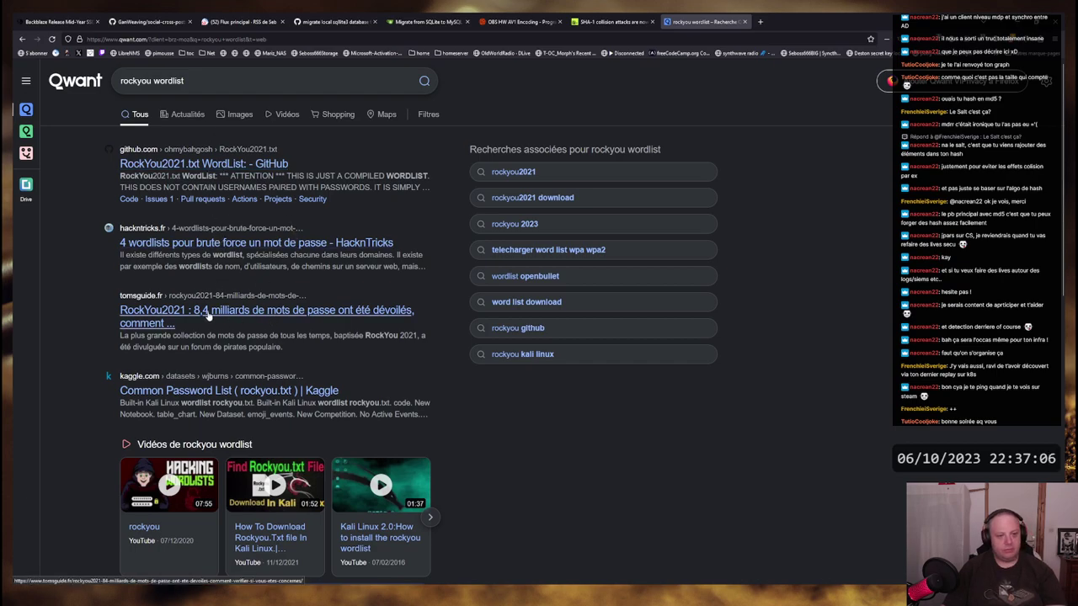
{"action": "left_click", "coordinate": [301, 314]}
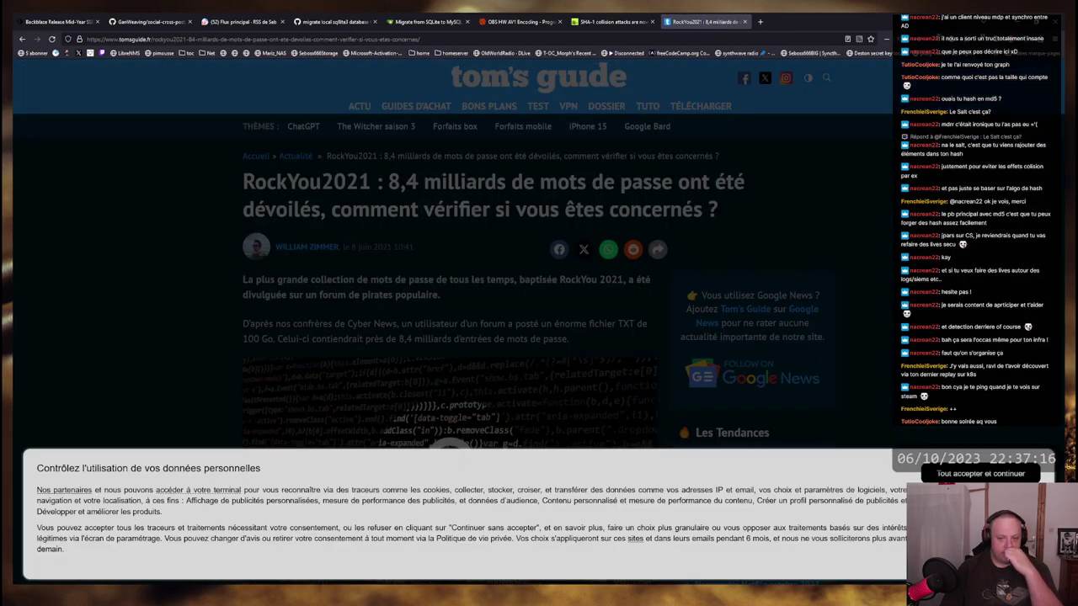
Accept the Tom's Guide cookie notice and read through the RockYou2021 leak article
{"action": "left_click", "coordinate": [980, 473]}
{"action": "left_click_drag", "start_coordinate": [622, 284], "coordinate": [247, 282]}
{"action": "left_click", "coordinate": [248, 282]}
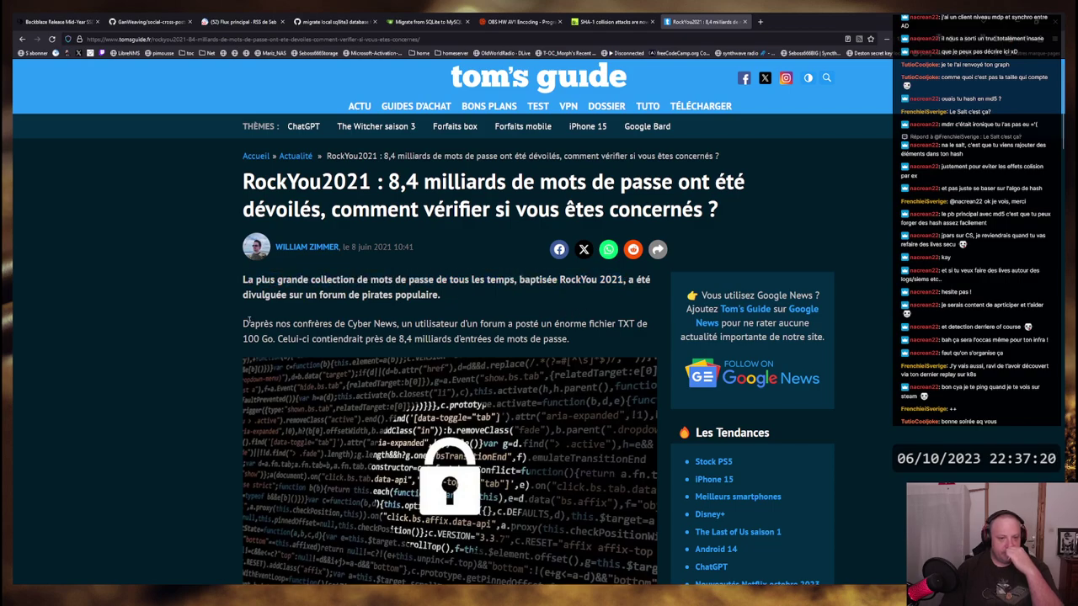
{"action": "left_click_drag", "start_coordinate": [248, 324], "coordinate": [567, 339]}
{"action": "left_click", "coordinate": [434, 333]}
{"action": "scroll", "coordinate": [442, 313], "scroll_direction": "down", "scroll_amount": 1}
{"action": "scroll", "coordinate": [444, 314], "scroll_direction": "down", "scroll_amount": 4}
{"action": "scroll", "coordinate": [455, 317], "scroll_direction": "up", "scroll_amount": 1}
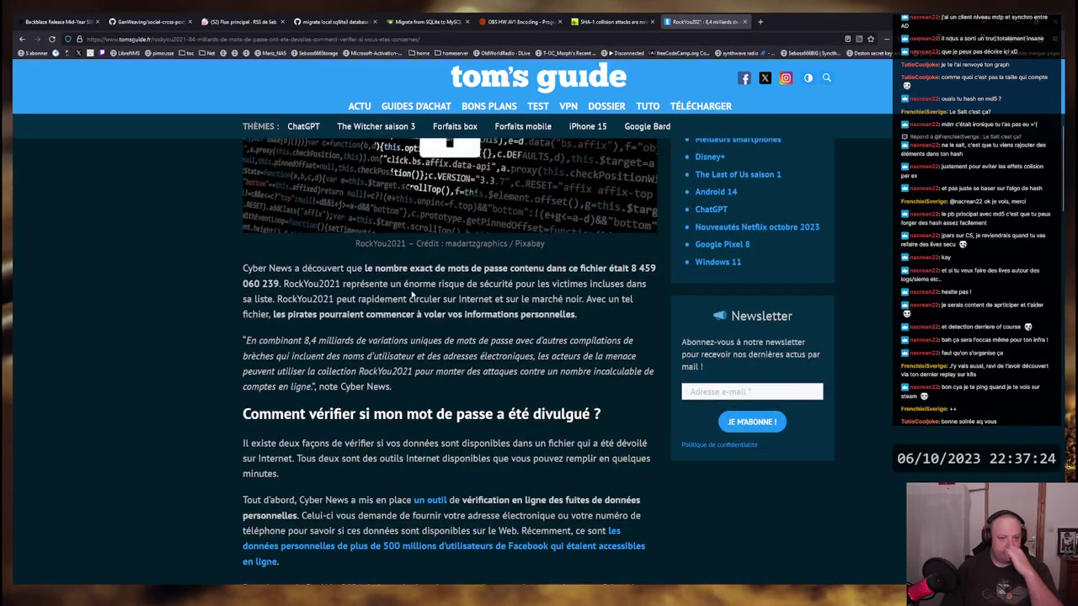
{"action": "scroll", "coordinate": [463, 319], "scroll_direction": "up", "scroll_amount": 2}
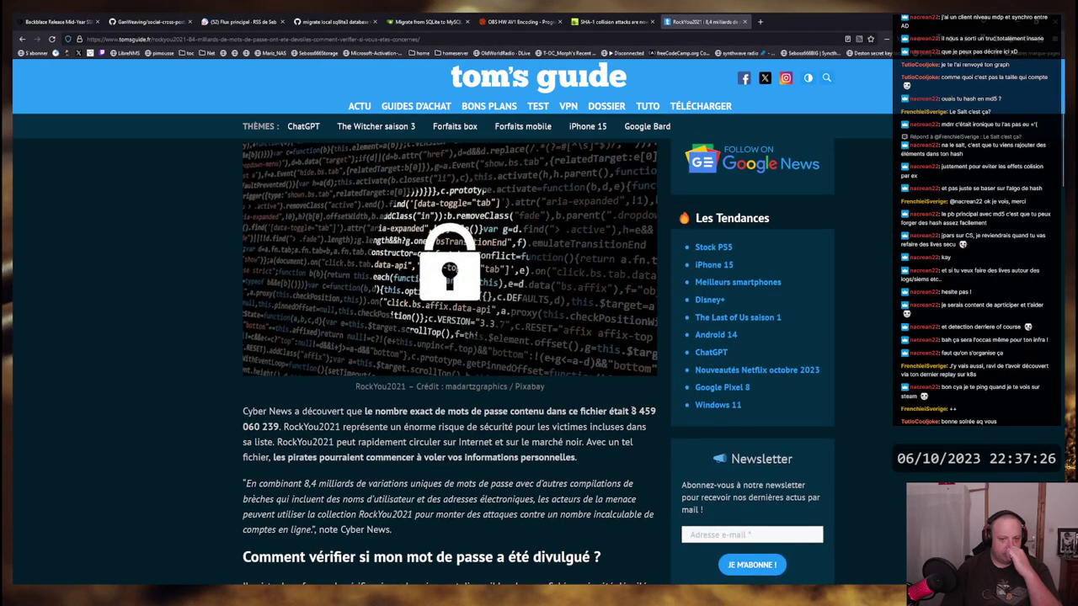
{"action": "scroll", "coordinate": [396, 337], "scroll_direction": "up", "scroll_amount": 3}
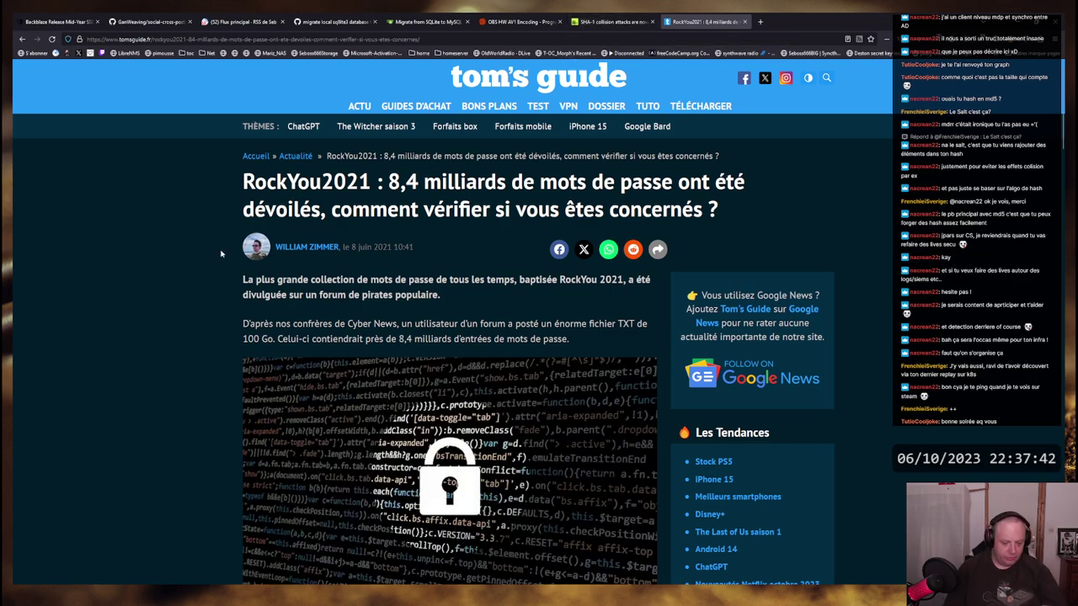
Launch Joplin, create a new note, and dismiss the update-available notice
{"action": "key", "text": "super"}
{"action": "type", "text": "joplin"}
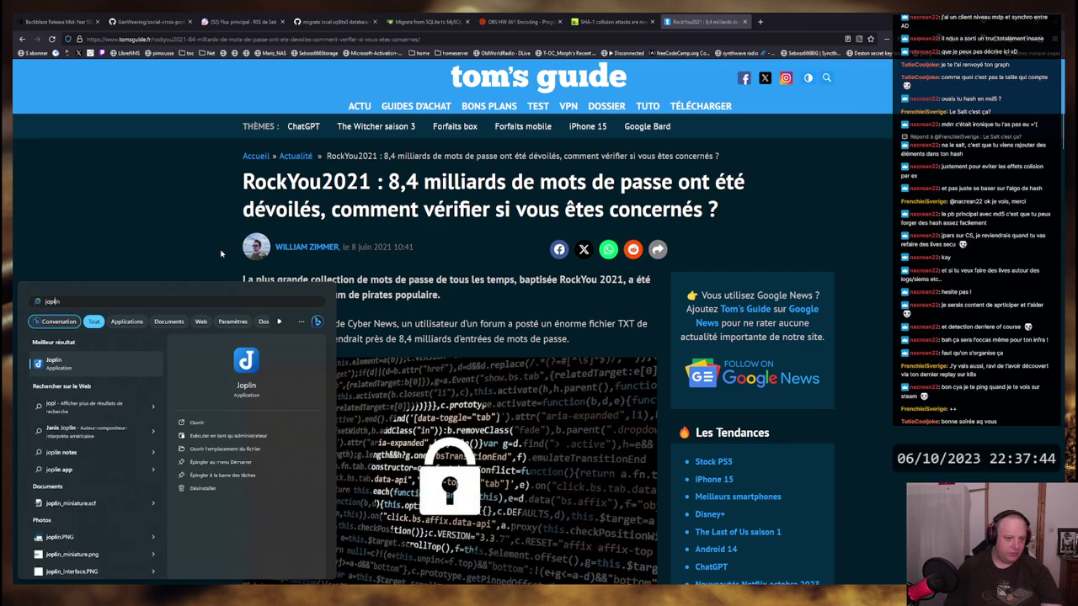
{"action": "key", "text": "Return"}
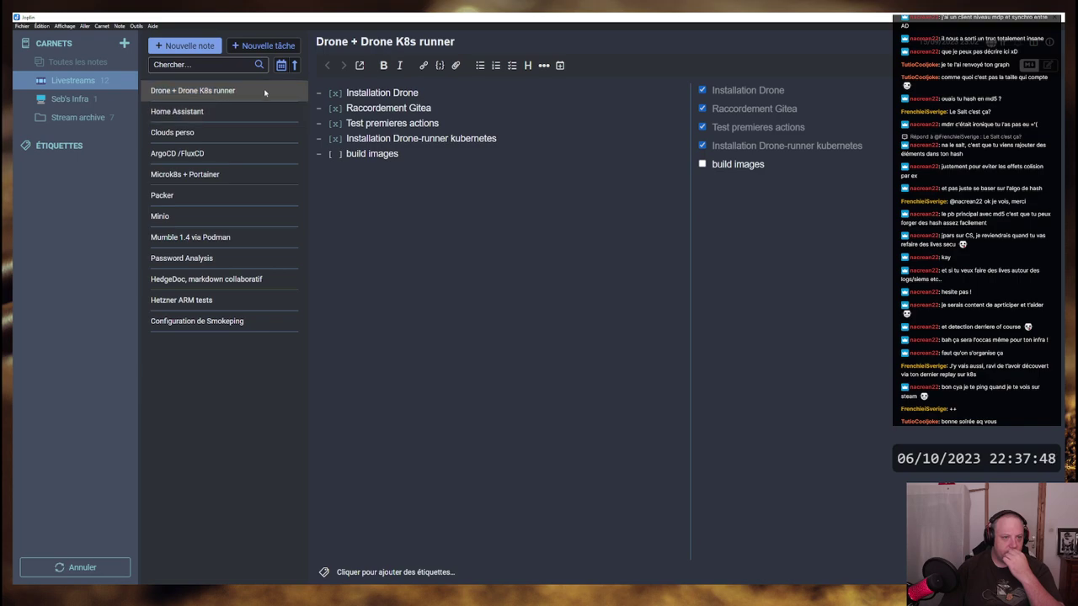
{"action": "left_click", "coordinate": [178, 47]}
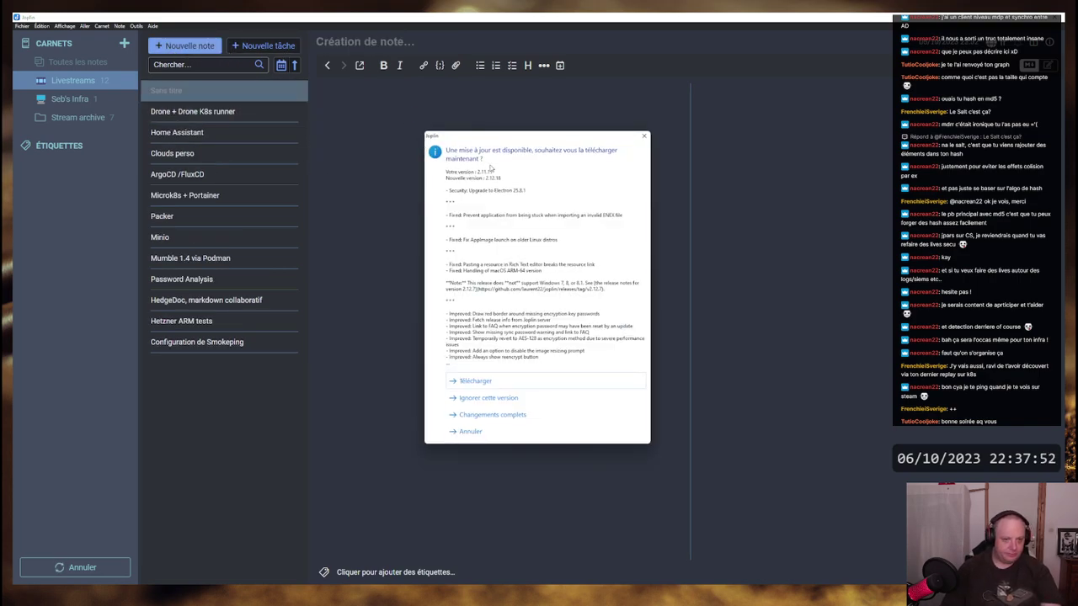
{"action": "left_click", "coordinate": [644, 135]}
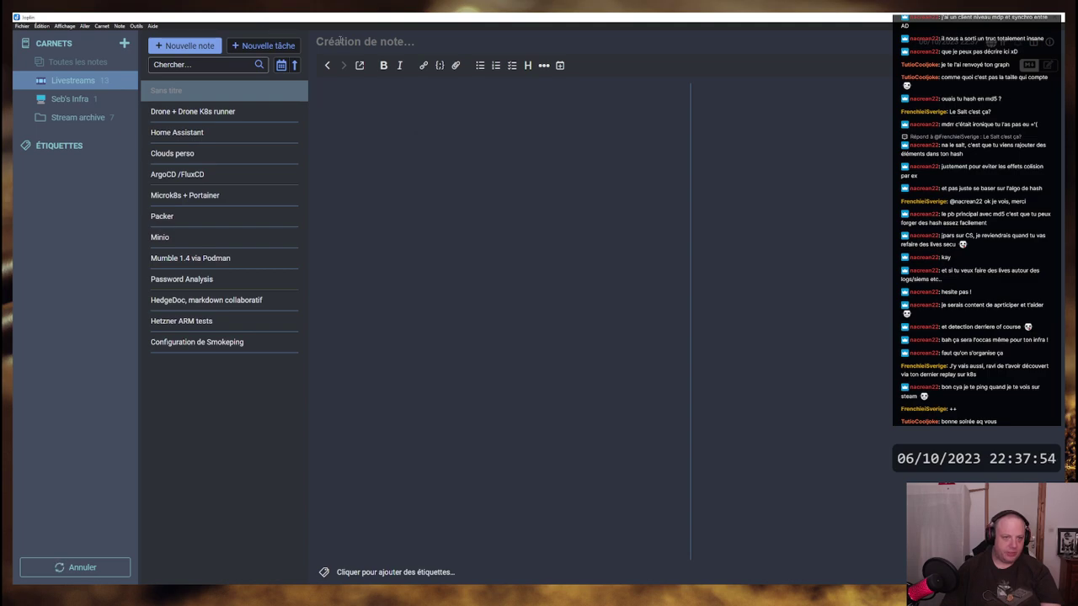
Title the note 'Password bruteforce' and enter 'rockyou' in its body
{"action": "type", "text": "PAssword An"}
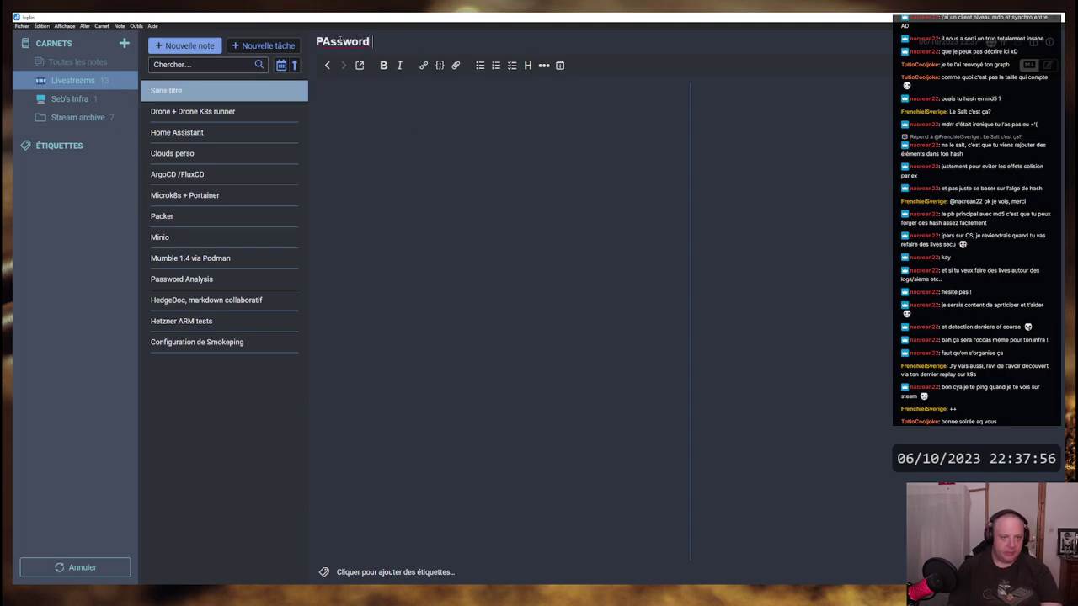
{"action": "key", "text": "BackSpace"}
{"action": "key", "text": "BackSpace"}
{"action": "key", "text": "BackSpace"}
{"action": "key", "text": "BackSpace"}
{"action": "key", "text": "BackSpace"}
{"action": "key", "text": "BackSpace"}
{"action": "key", "text": "BackSpace"}
{"action": "key", "text": "BackSpace"}
{"action": "key", "text": "BackSpace"}
{"action": "key", "text": "BackSpace"}
{"action": "type", "text": "assword "}
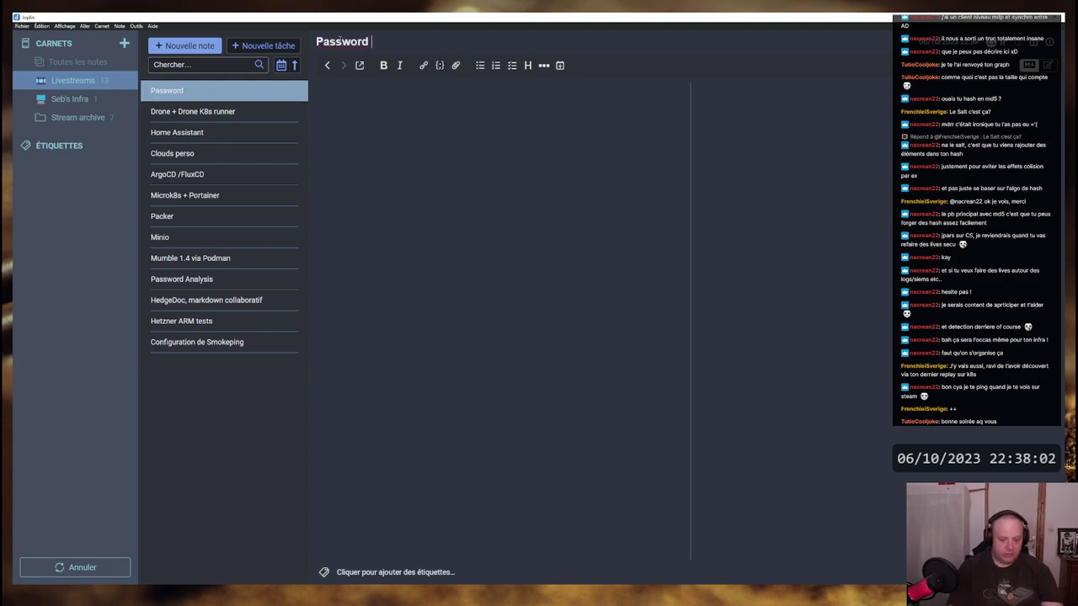
{"action": "type", "text": "brute"}
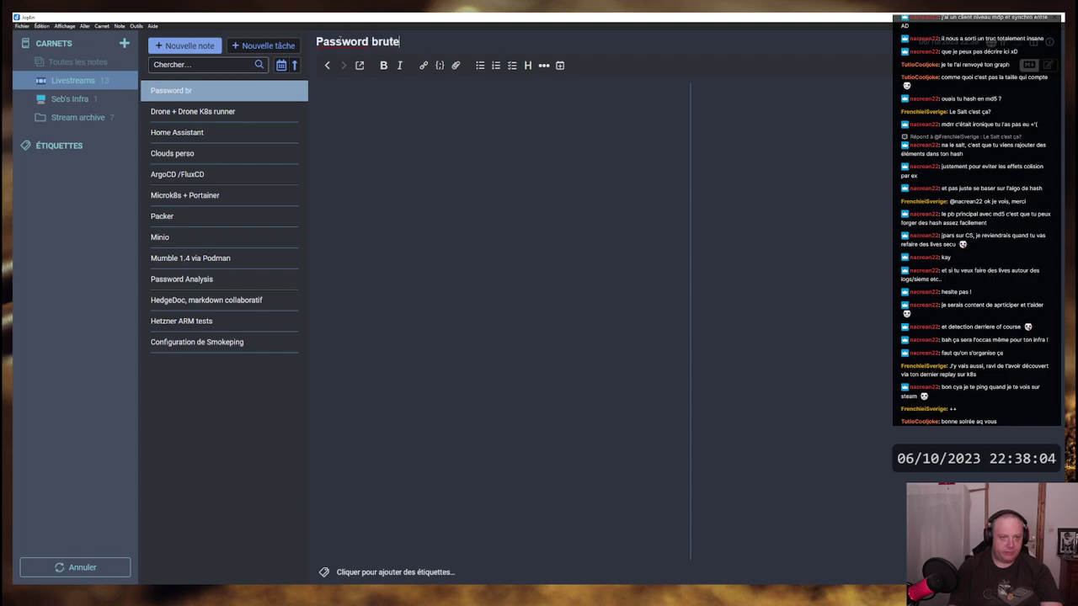
{"action": "type", "text": "force"}
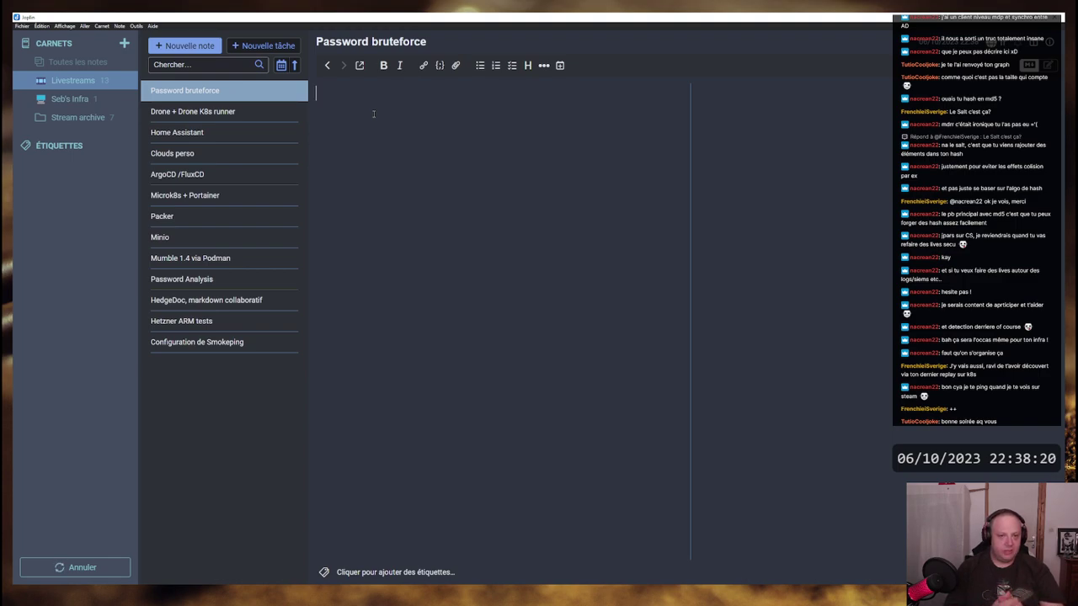
{"action": "type", "text": "rookyou"}
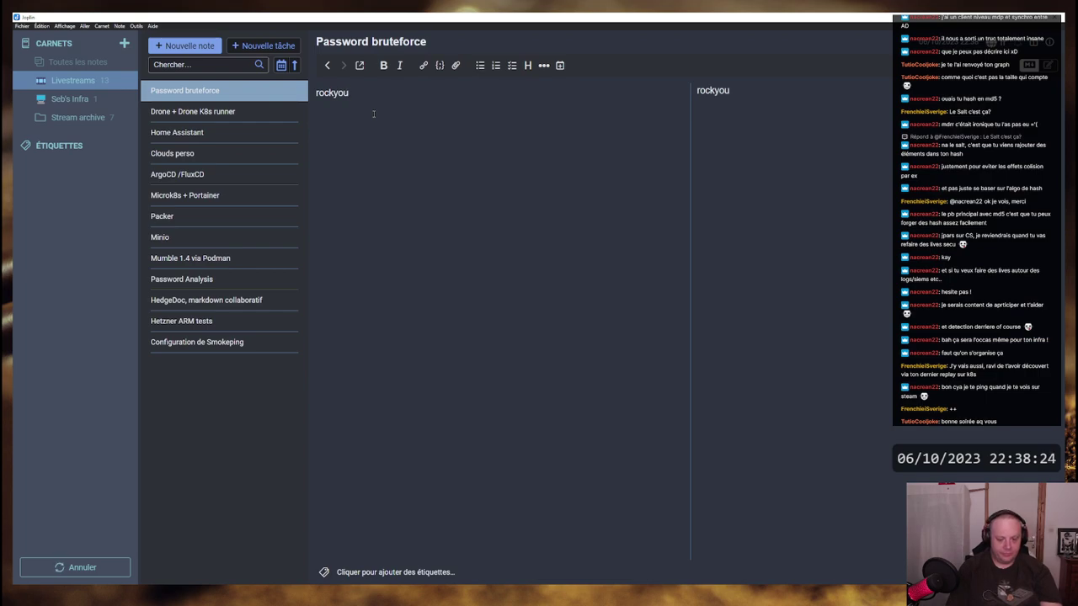
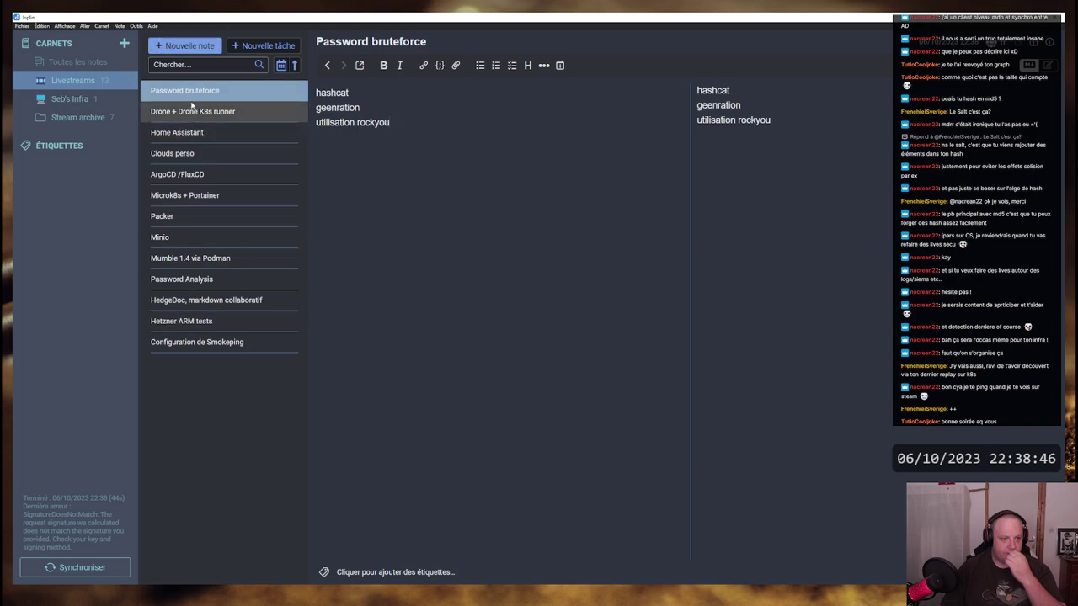
Create a new Livestreams note titled 'K8S Monitoring/logging/SIEM'
{"action": "left_click", "coordinate": [183, 45]}
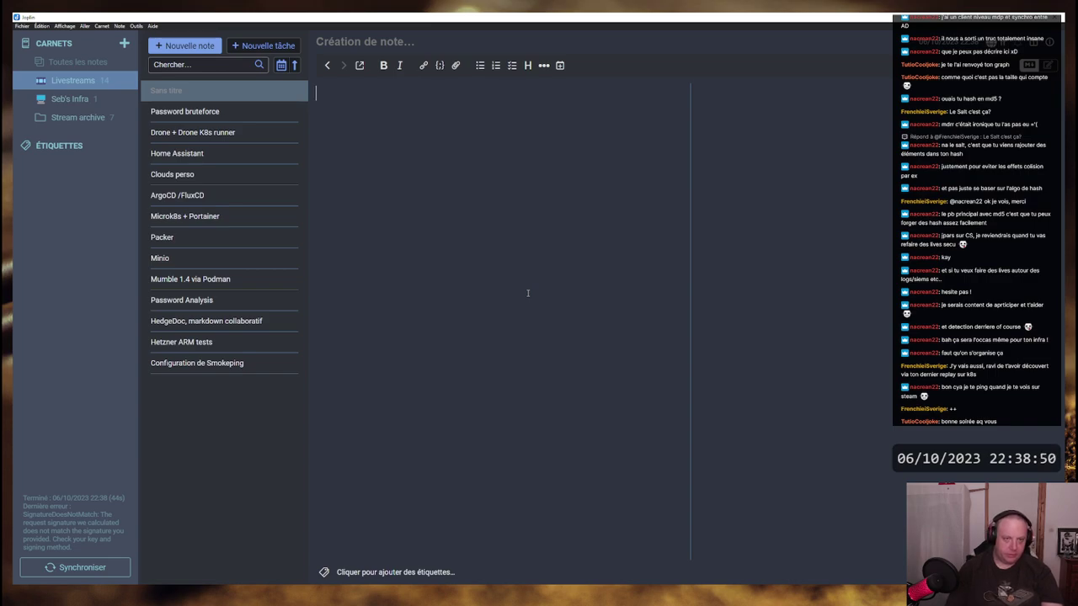
{"action": "left_click", "coordinate": [400, 42]}
{"action": "type", "text": "K8"}
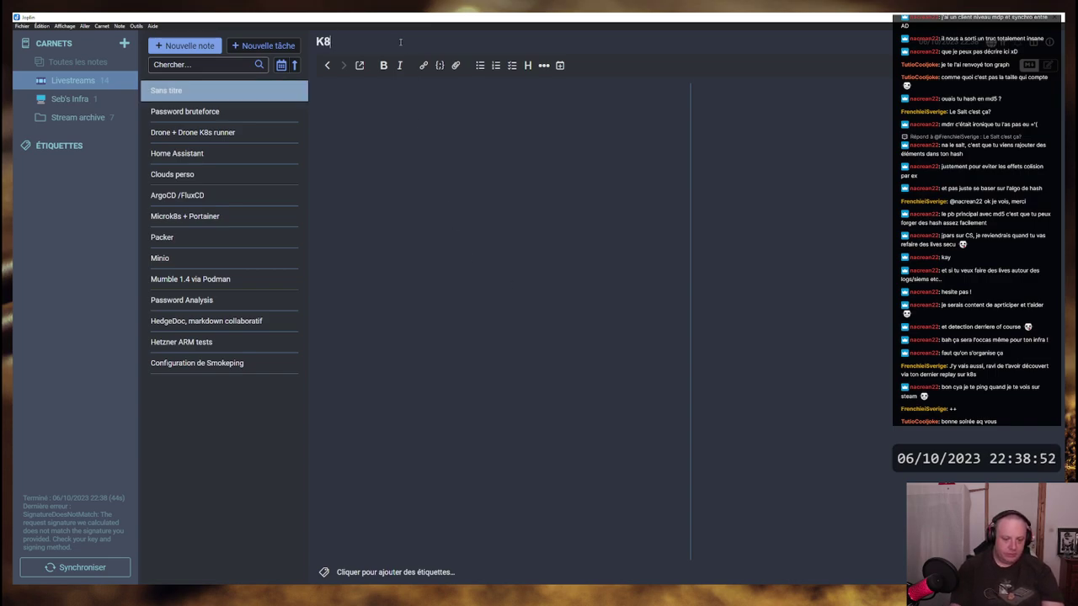
{"action": "type", "text": "S Monito"}
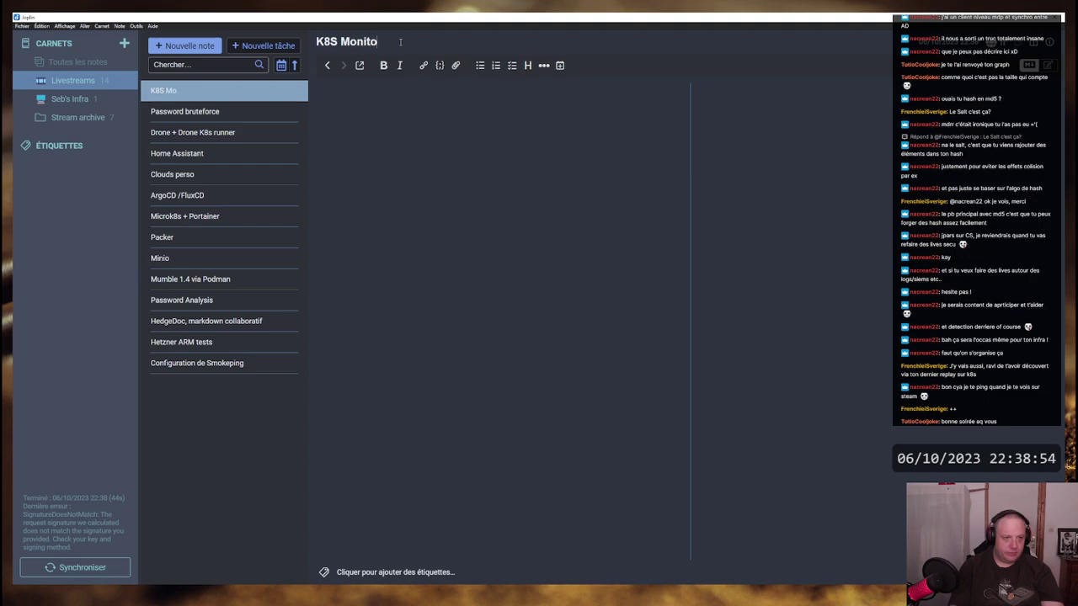
{"action": "type", "text": "ring"}
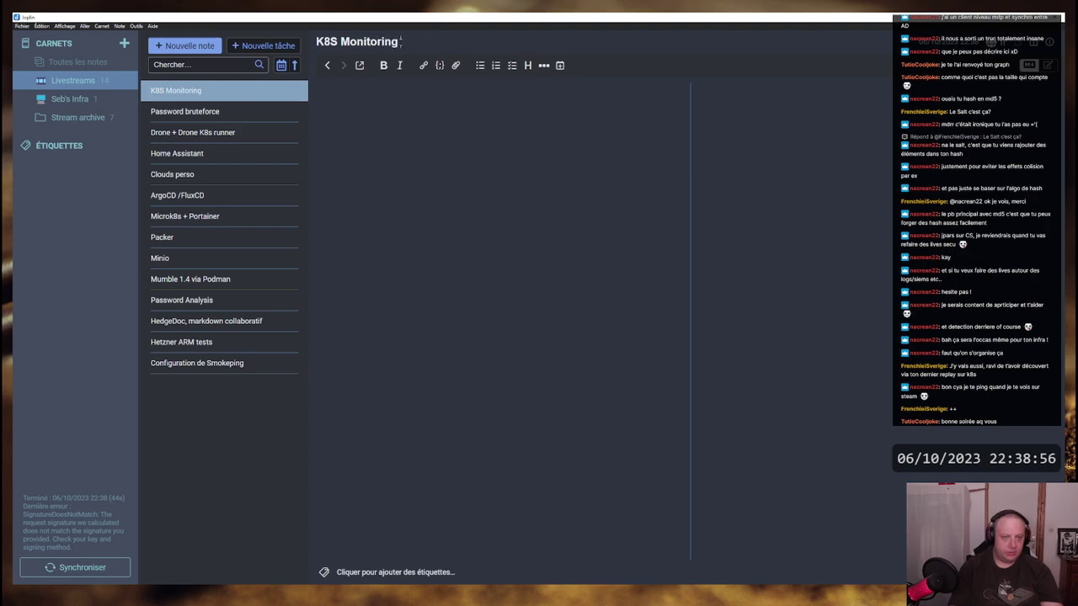
{"action": "key", "text": "BackSpace"}
{"action": "key", "text": "BackSpace"}
{"action": "key", "text": "BackSpace"}
{"action": "key", "text": "BackSpace"}
{"action": "key", "text": "BackSpace"}
{"action": "key", "text": "BackSpace"}
{"action": "key", "text": "BackSpace"}
{"action": "key", "text": "BackSpace"}
{"action": "key", "text": "BackSpace"}
{"action": "key", "text": "BackSpace"}
{"action": "key", "text": "BackSpace"}
{"action": "key", "text": "BackSpace"}
{"action": "key", "text": "BackSpace"}
{"action": "key", "text": "BackSpace"}
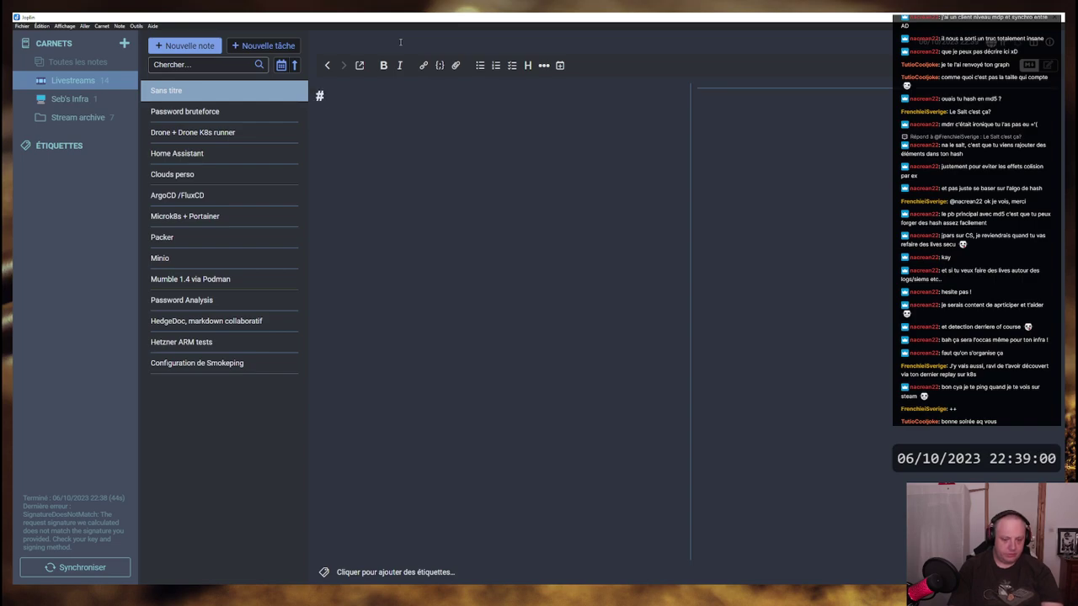
{"action": "key", "text": "BackSpace"}
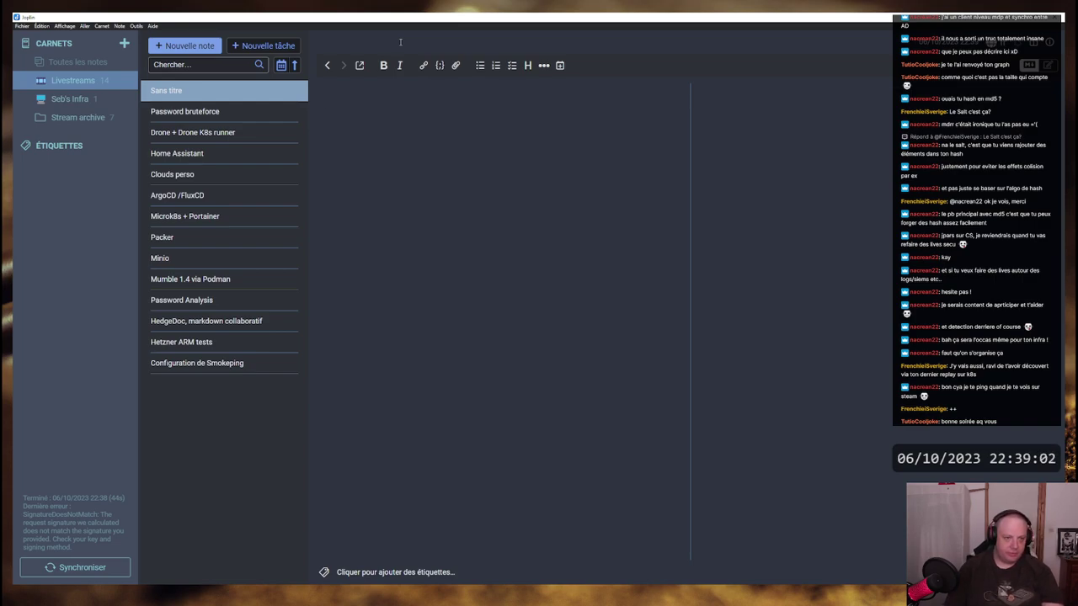
{"action": "left_click", "coordinate": [402, 47]}
{"action": "type", "text": "K8S "}
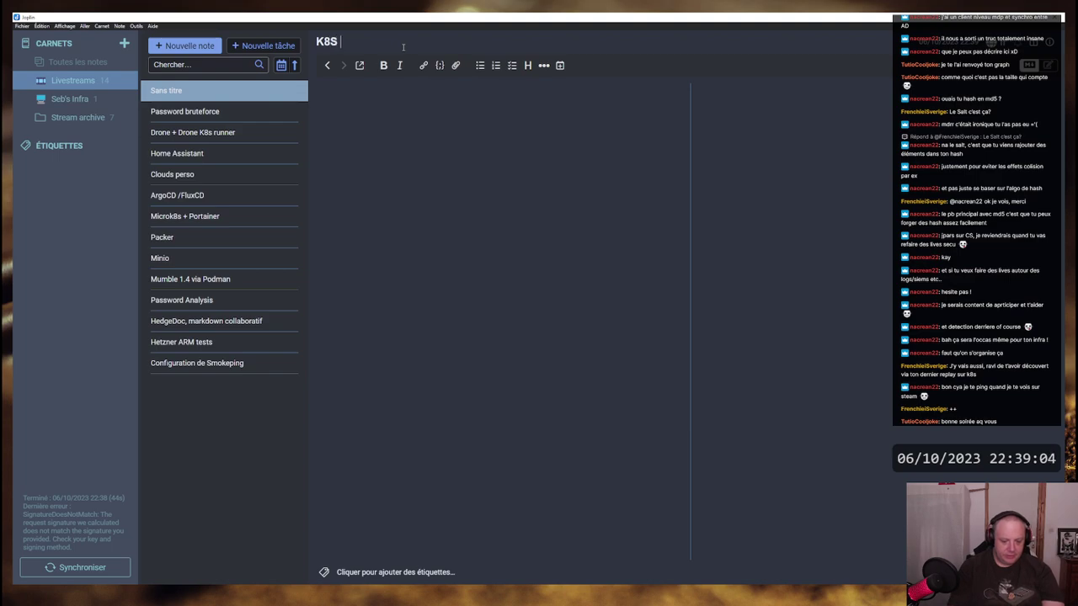
{"action": "type", "text": "Monitoring/SIEM"}
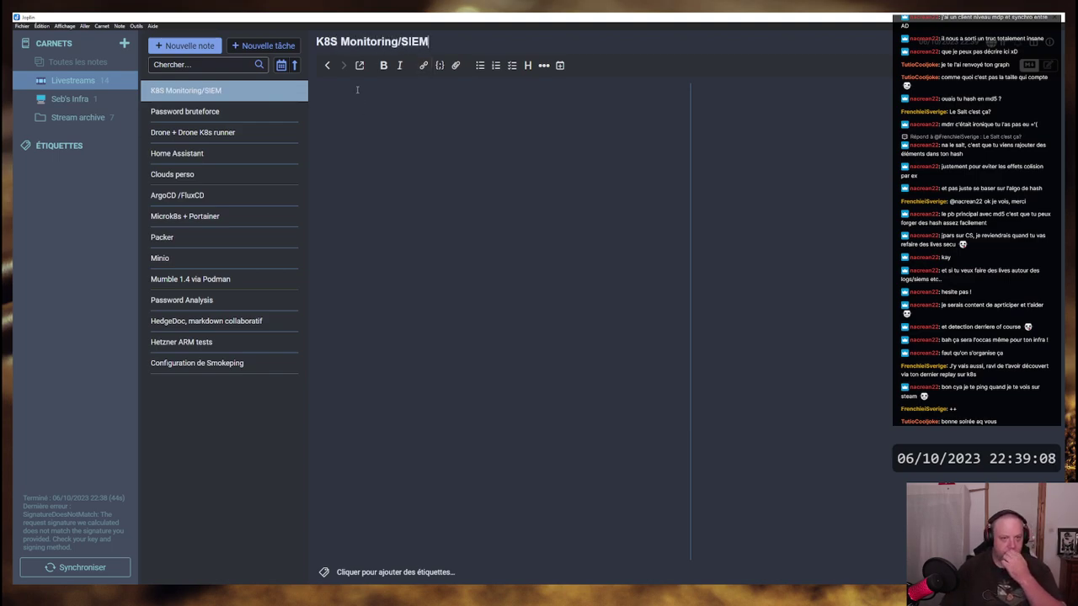
{"action": "left_click", "coordinate": [402, 41]}
{"action": "type", "text": "logging"}
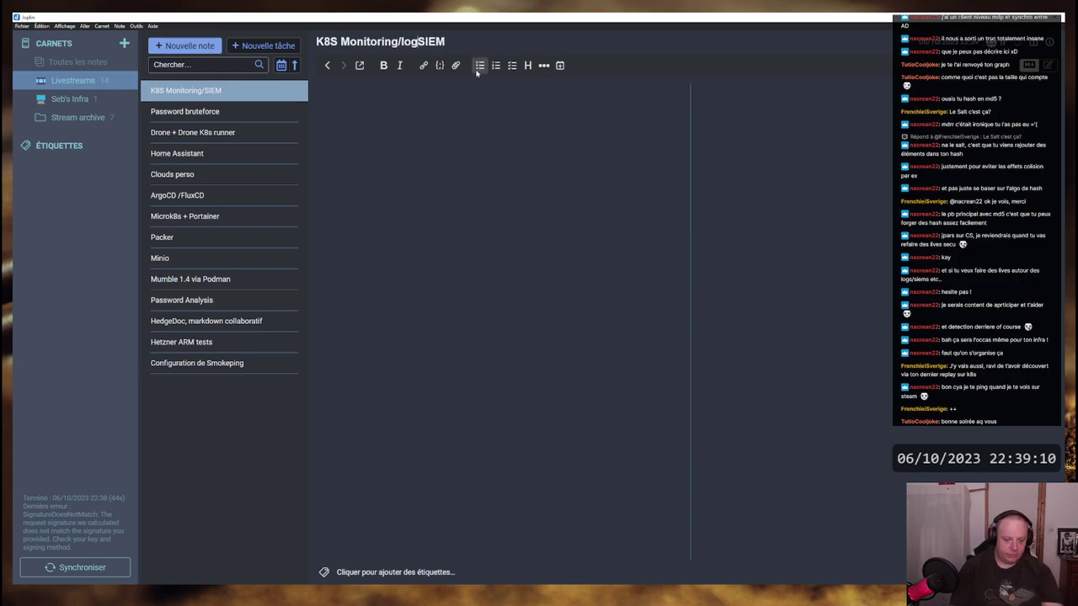
{"action": "type", "text": "/"}
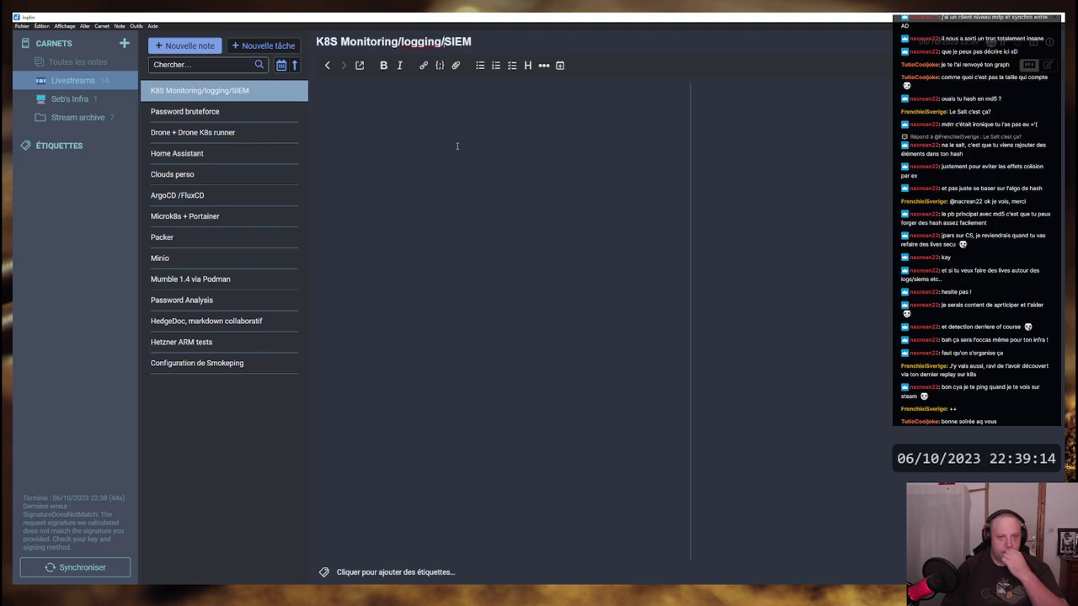
Leave the note body empty, open the Password Analysis note, and return to the RockYou2021 article
{"action": "left_click", "coordinate": [430, 180]}
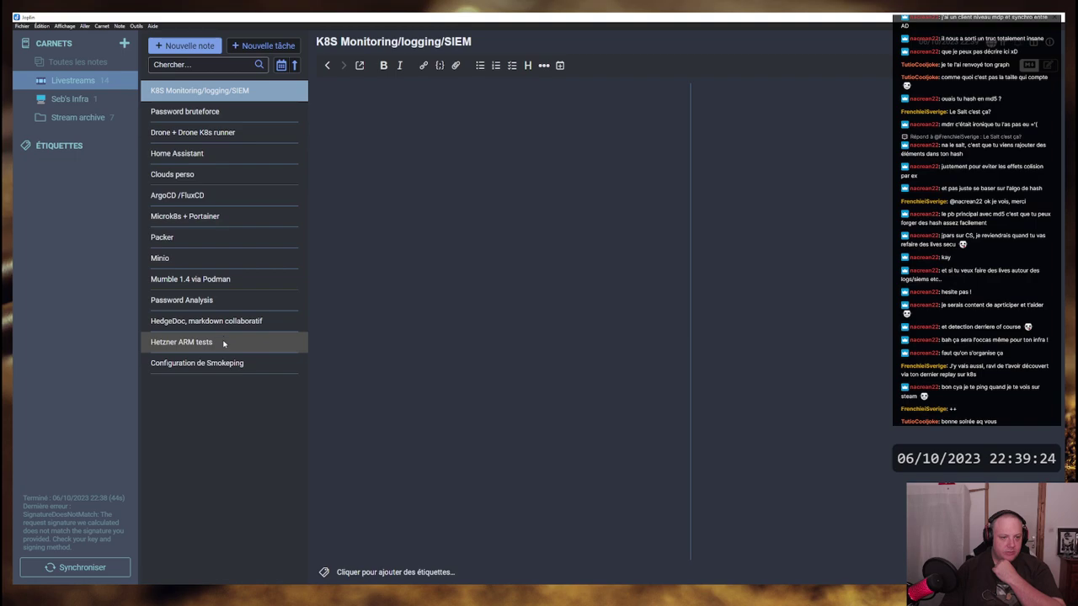
{"action": "left_click", "coordinate": [259, 301]}
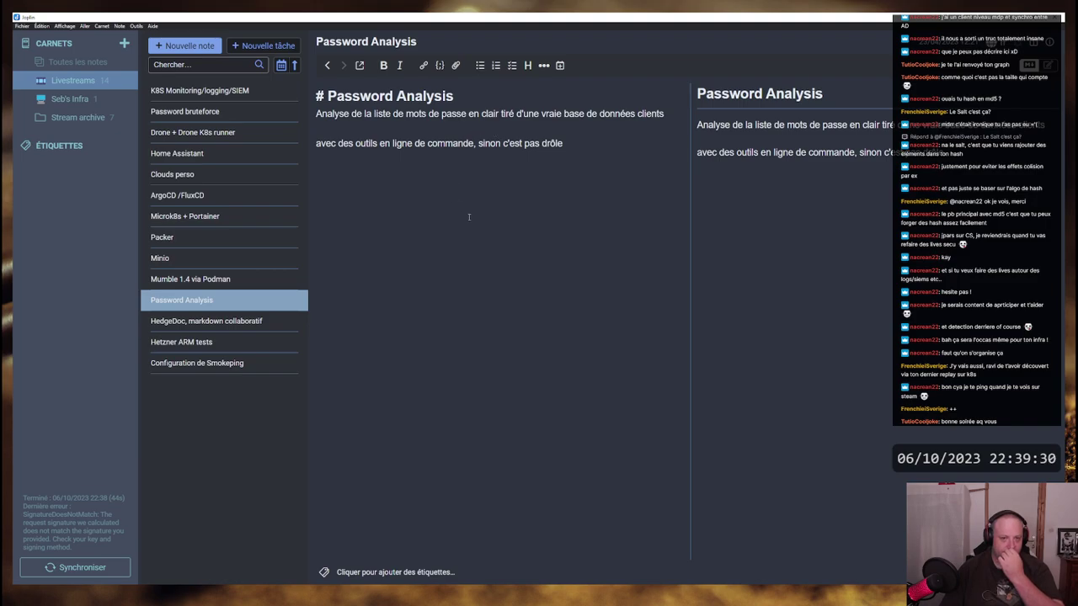
{"action": "key", "text": "alt+Tab"}
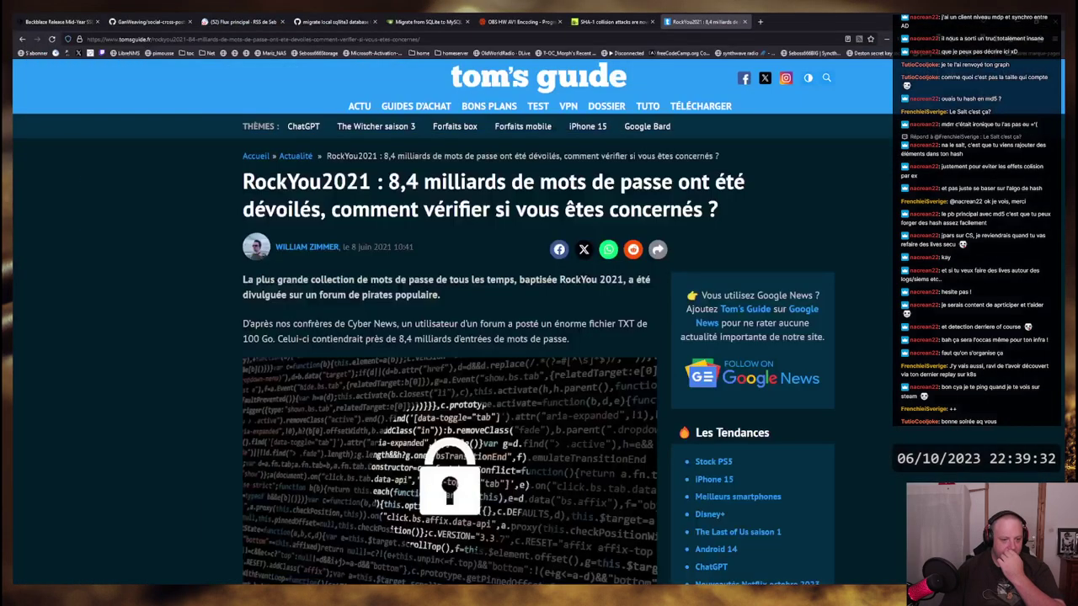
Search Qwant in Firefox for 'search for pattern in libreoffice calc'
{"action": "key", "text": "alt+Tab"}
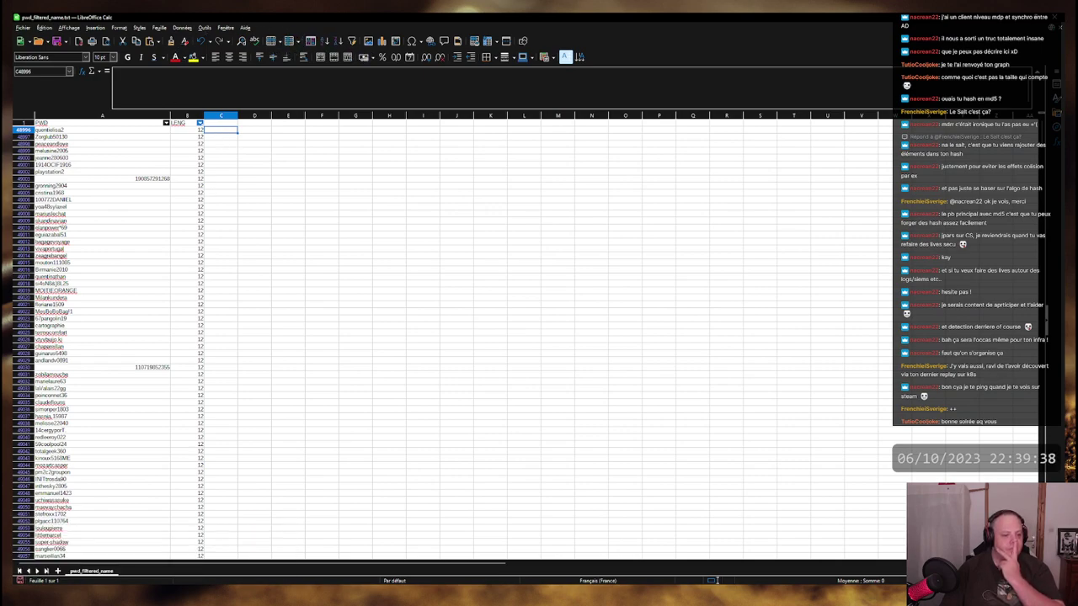
{"action": "mouse_move", "coordinate": [243, 563]}
{"action": "left_click", "coordinate": [105, 552]}
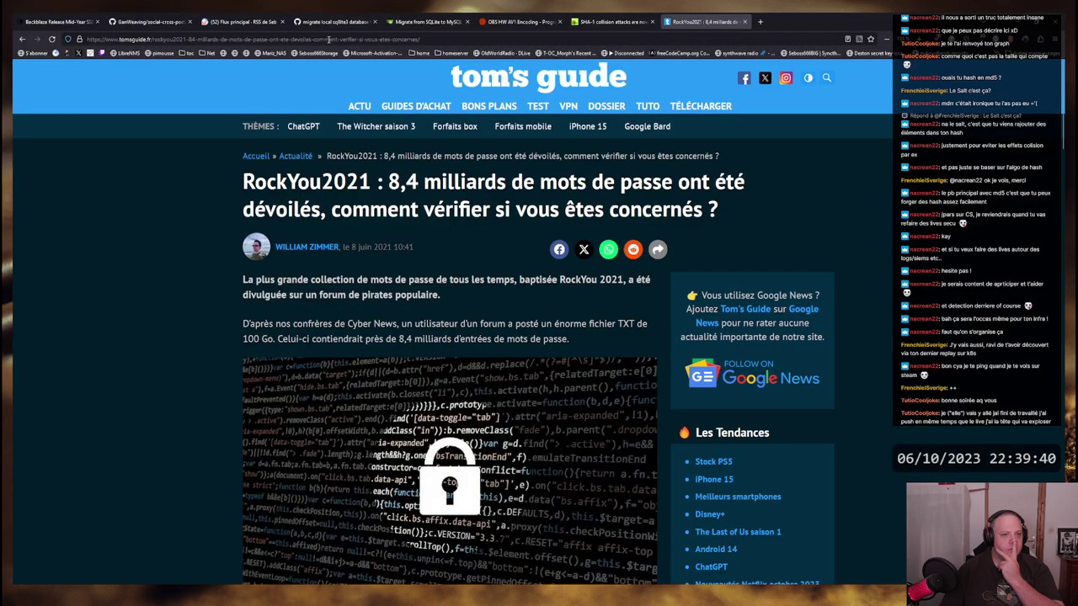
{"action": "left_click", "coordinate": [327, 39]}
{"action": "type", "text": "search"}
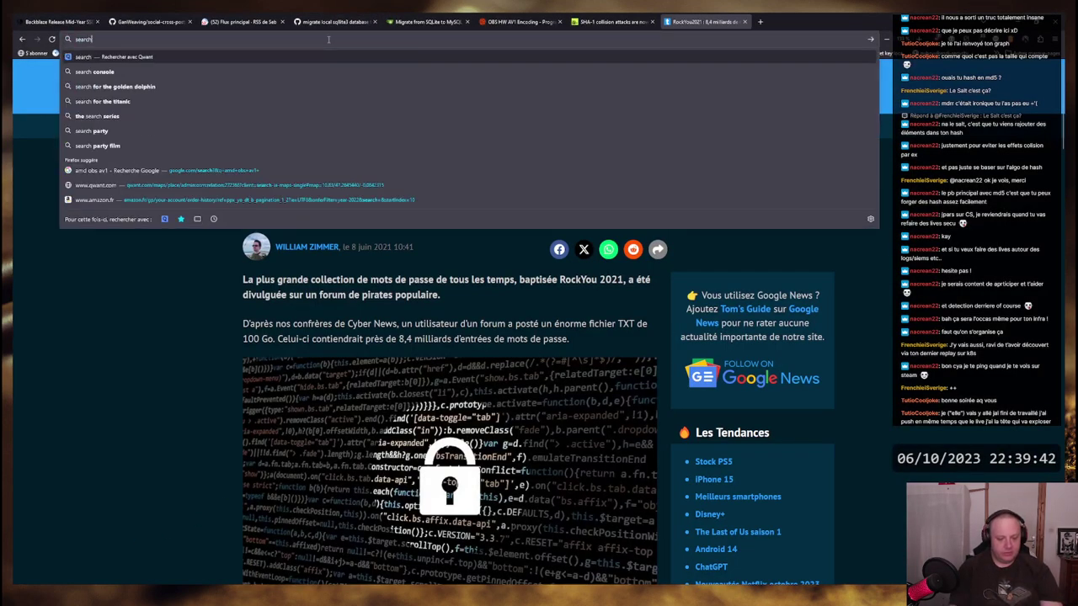
{"action": "type", "text": " for pattern in libreoffice calc"}
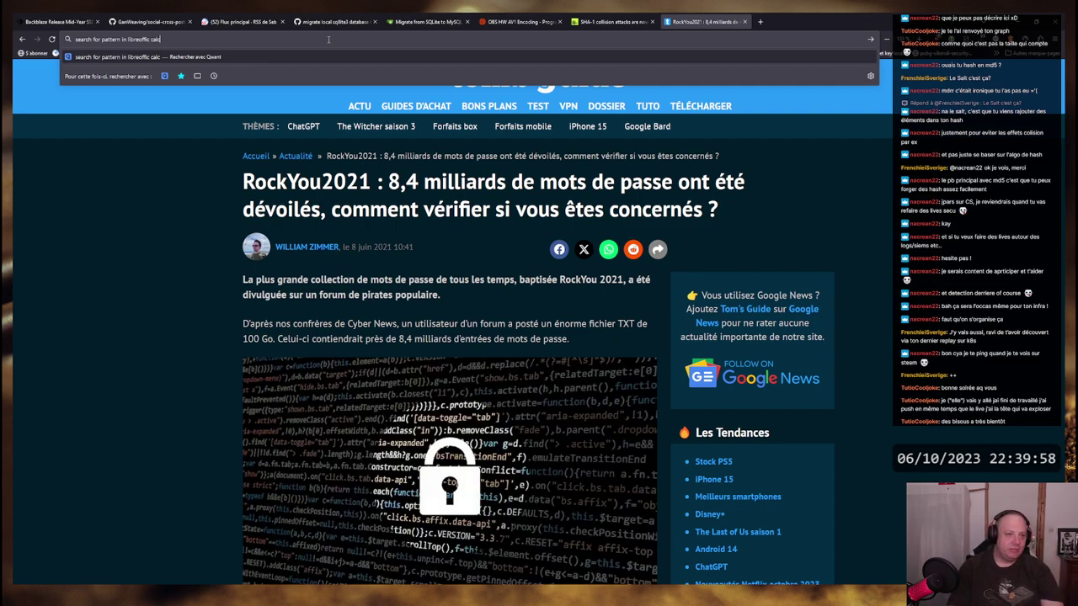
{"action": "key", "text": "BackSpace"}
{"action": "key", "text": "BackSpace"}
{"action": "key", "text": "BackSpace"}
{"action": "key", "text": "BackSpace"}
{"action": "key", "text": "BackSpace"}
{"action": "type", "text": "e"}
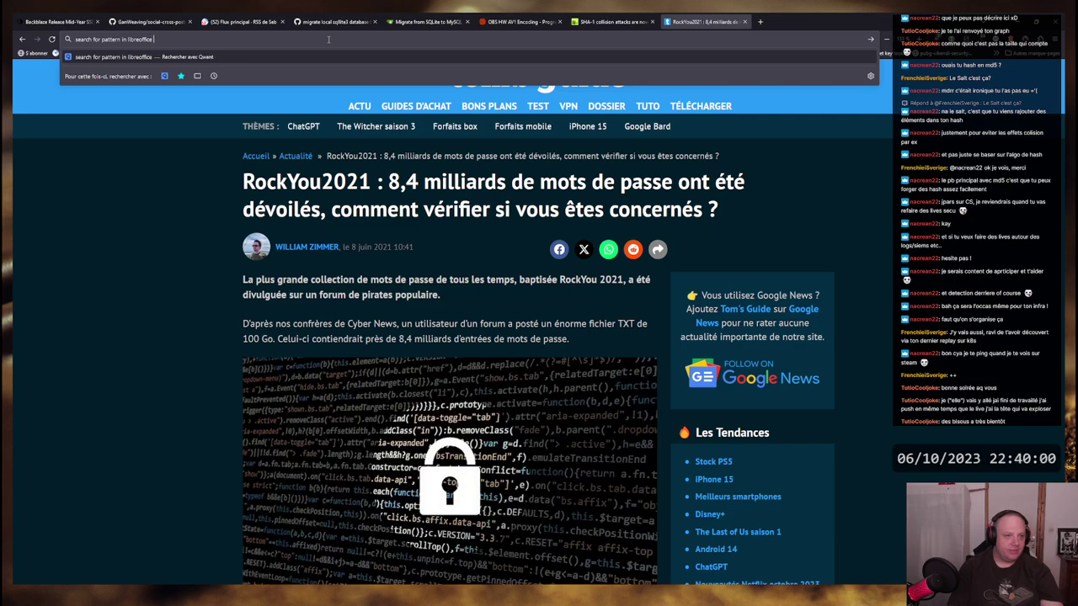
{"action": "type", "text": " calc"}
{"action": "key", "text": "Return"}
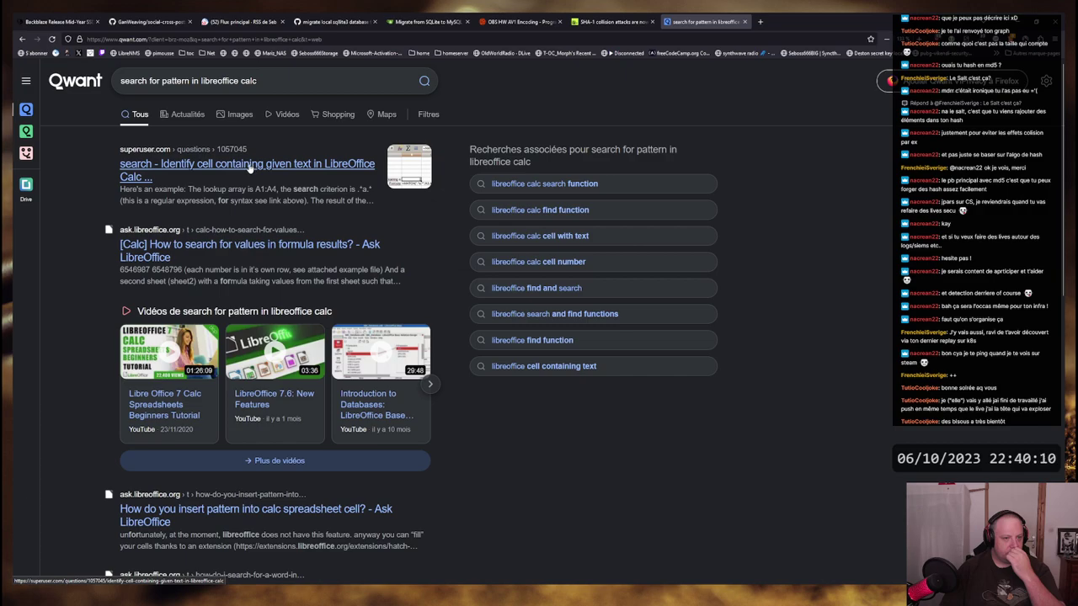
Read the Super User answer on MATCH() with regular expressions, check its help page, and return to Calc
{"action": "left_click", "coordinate": [250, 168]}
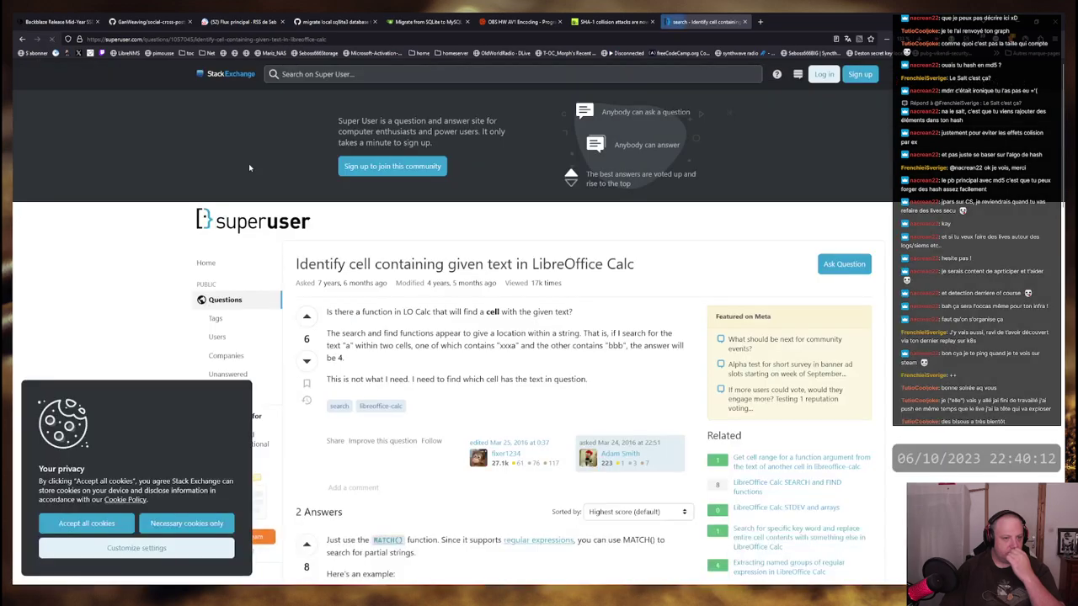
{"action": "scroll", "coordinate": [626, 334], "scroll_direction": "down", "scroll_amount": 3}
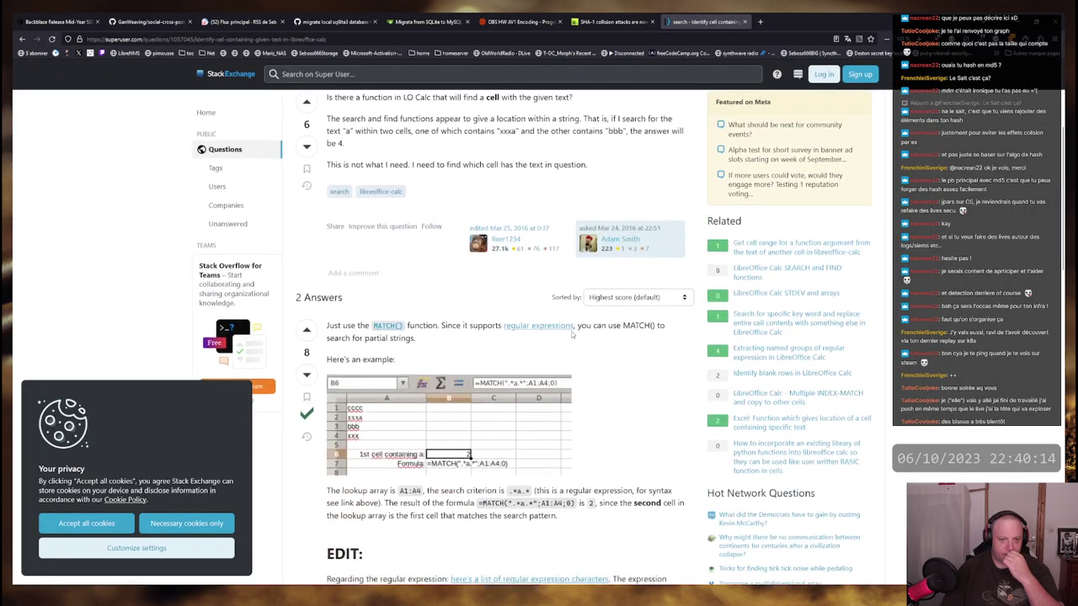
{"action": "scroll", "coordinate": [625, 335], "scroll_direction": "down", "scroll_amount": 1}
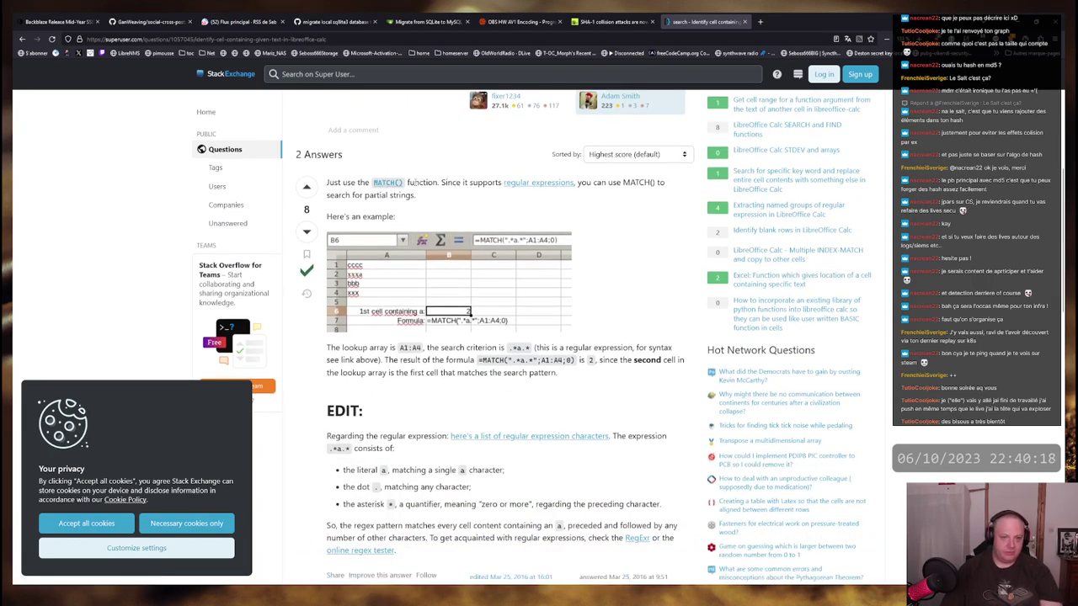
{"action": "left_click", "coordinate": [394, 184]}
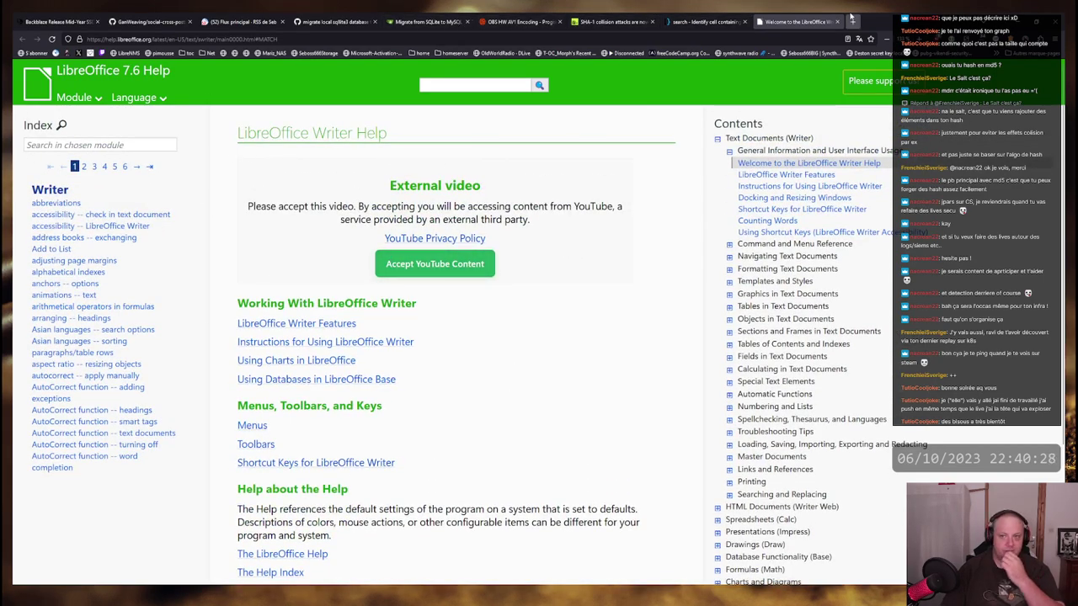
{"action": "left_click", "coordinate": [708, 21]}
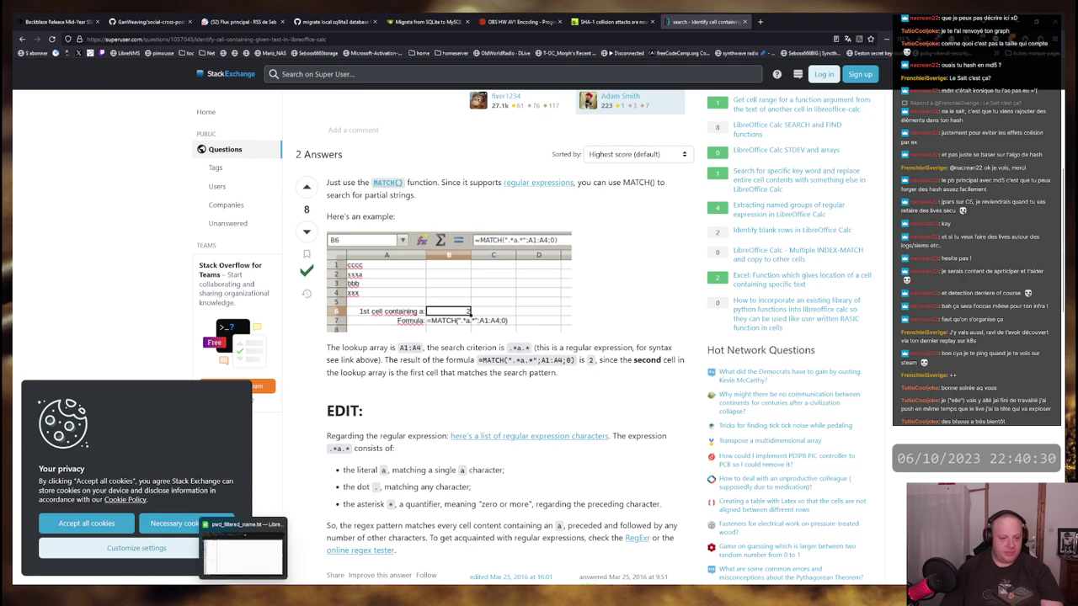
{"action": "left_click", "coordinate": [266, 582]}
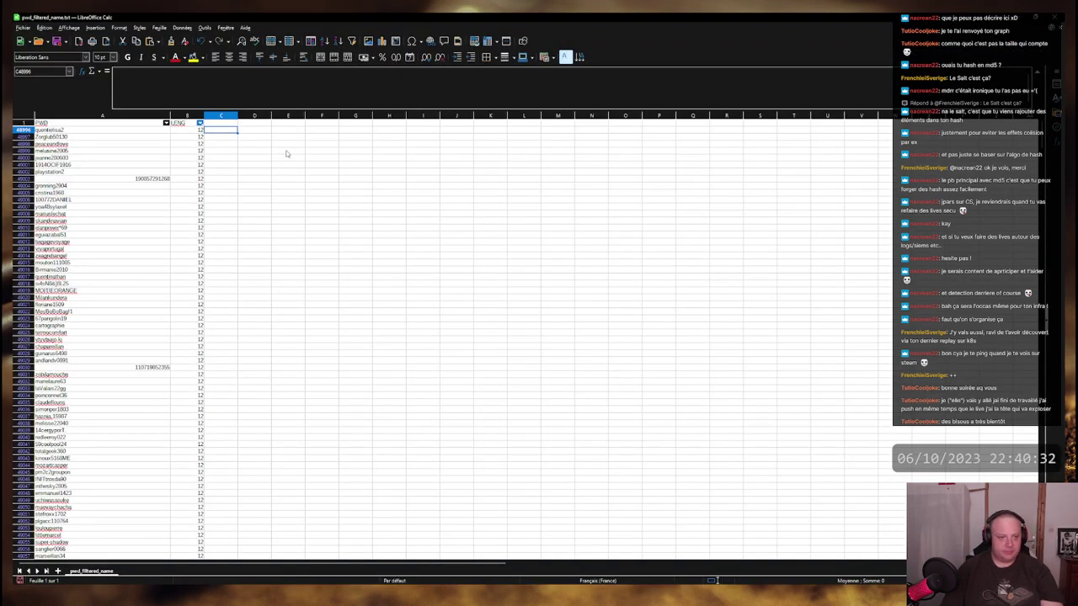
Inspect the length formula in B48996 and cancel the accidental edit
{"action": "left_click", "coordinate": [187, 131]}
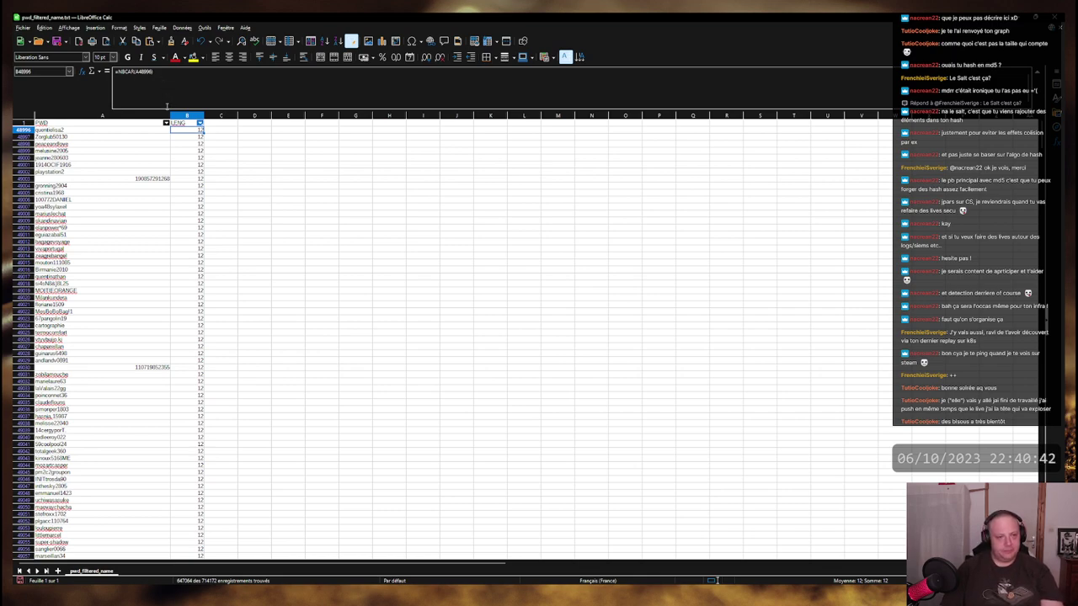
{"action": "left_click", "coordinate": [126, 72]}
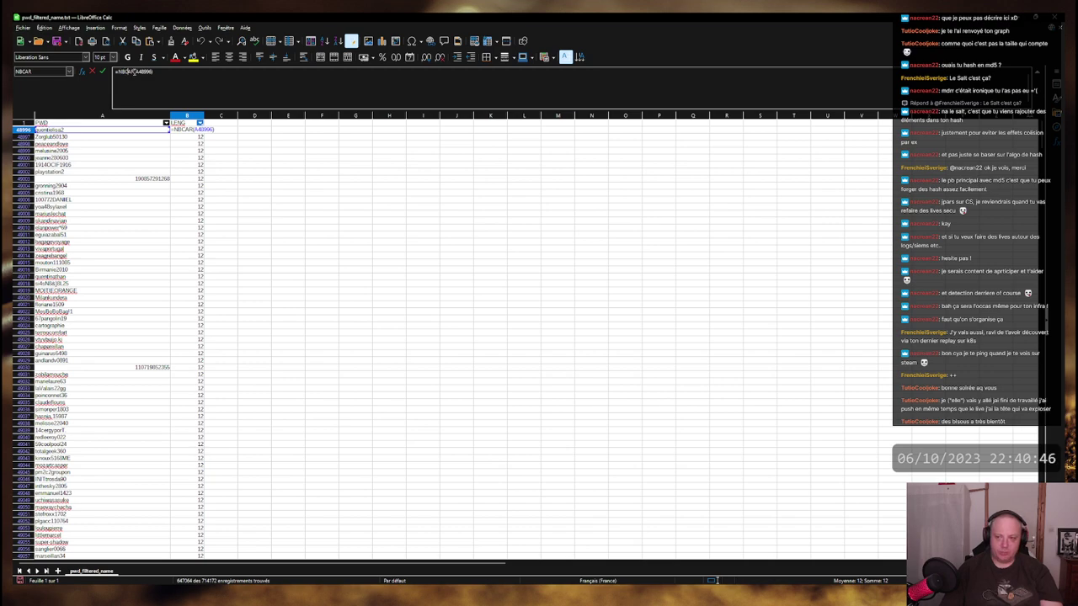
{"action": "left_click", "coordinate": [221, 137]}
{"action": "left_click", "coordinate": [311, 180]}
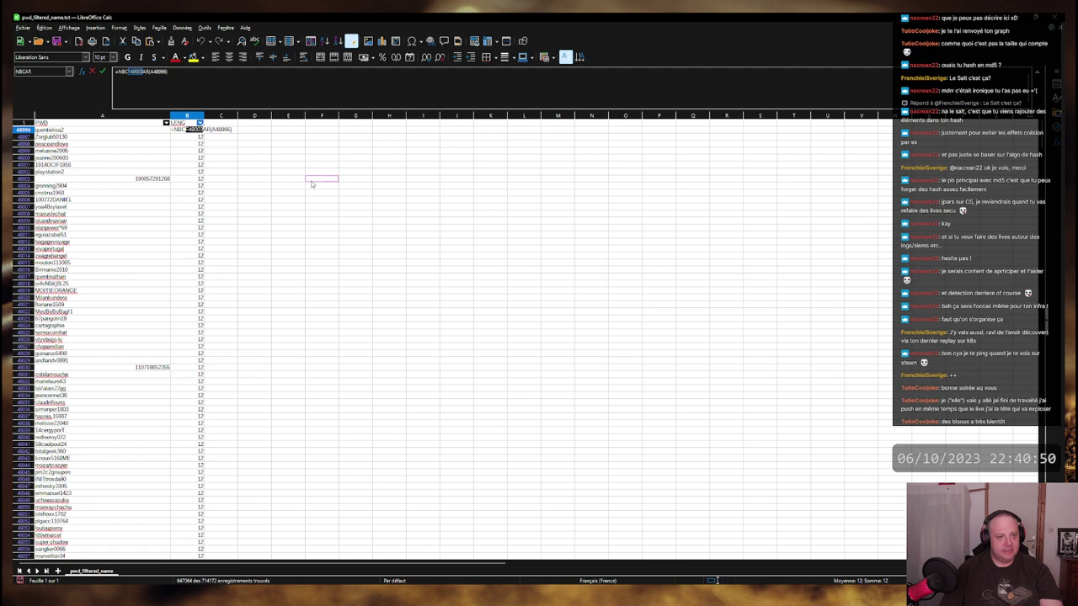
{"action": "key", "text": "Escape"}
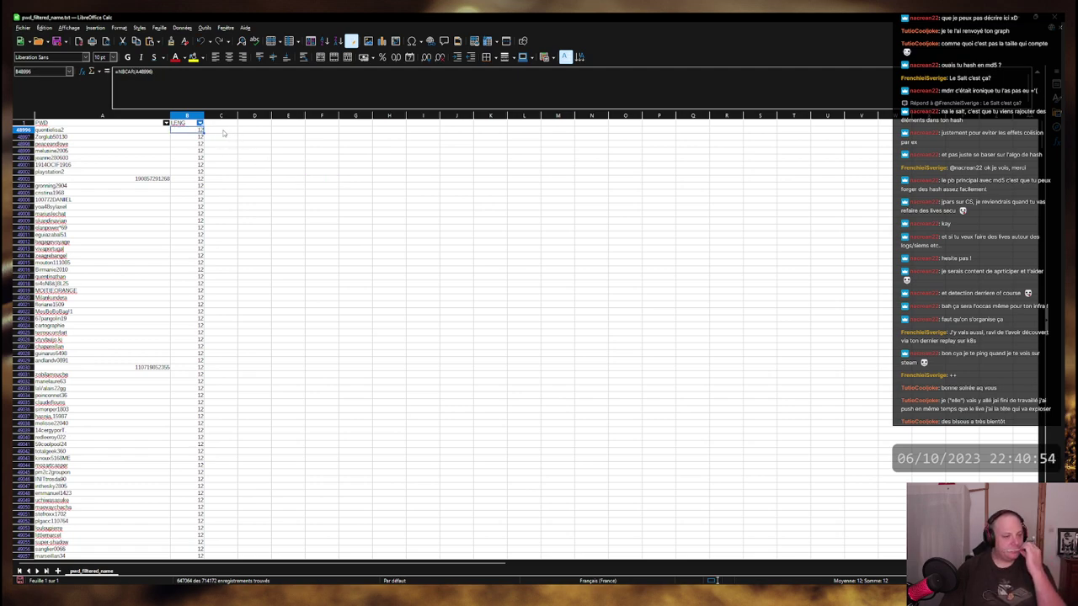
Start a formula in C48996 and launch the Function Wizard
{"action": "left_click", "coordinate": [223, 132]}
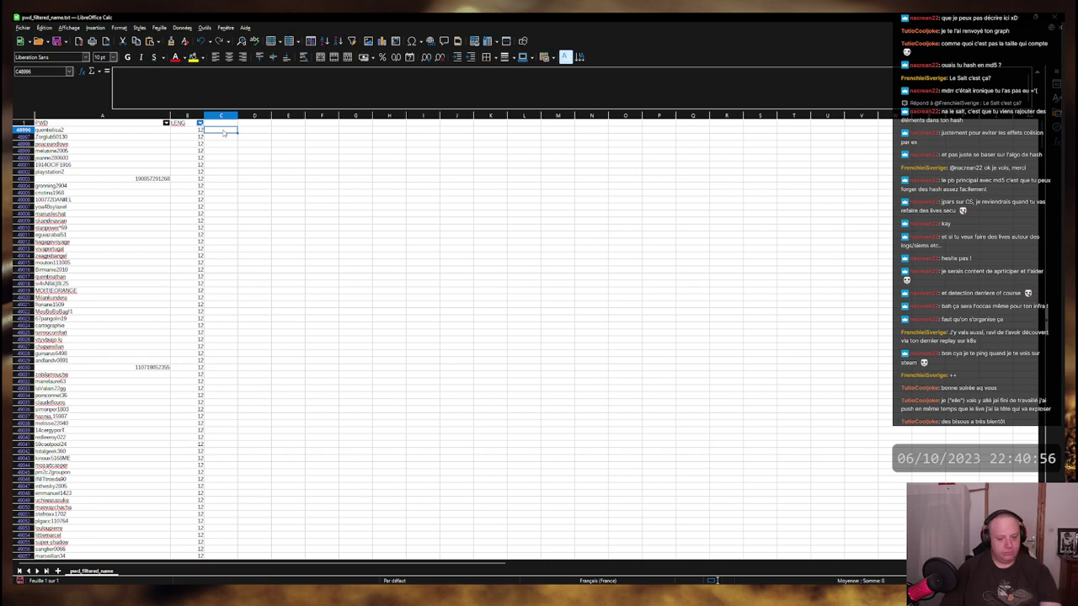
{"action": "type", "text": "=MAT"}
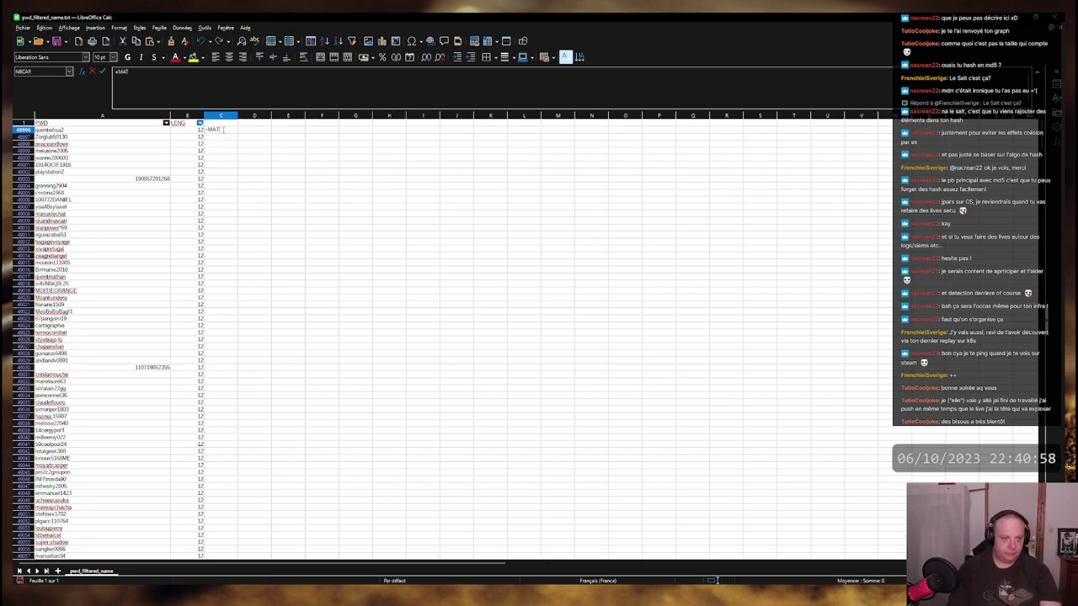
{"action": "type", "text": "CH("}
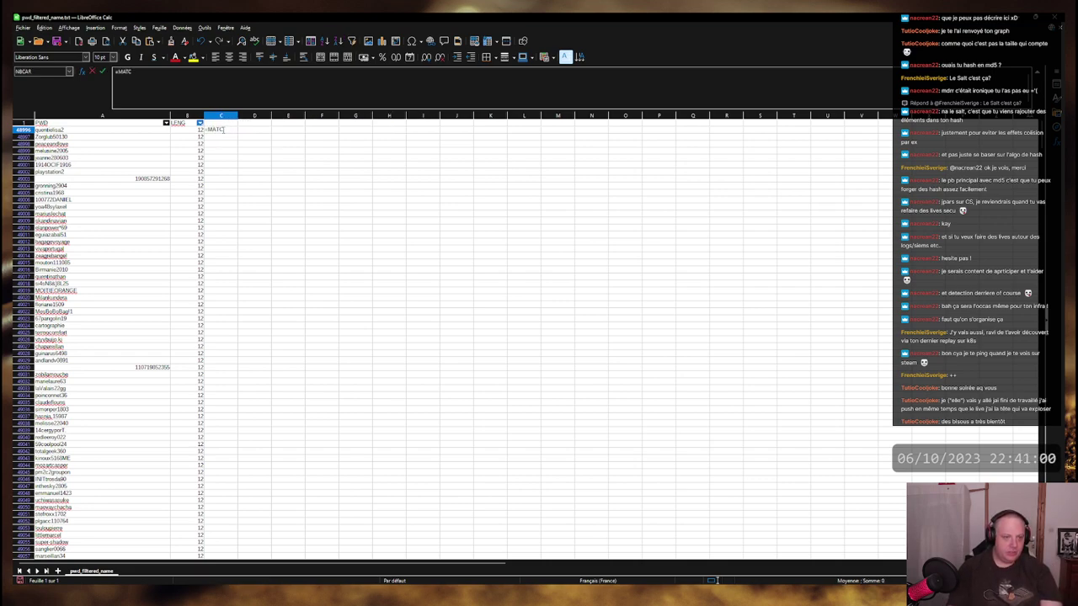
{"action": "key", "text": "BackSpace"}
{"action": "key", "text": "BackSpace"}
{"action": "key", "text": "BackSpace"}
{"action": "key", "text": "BackSpace"}
{"action": "type", "text": "MOD"}
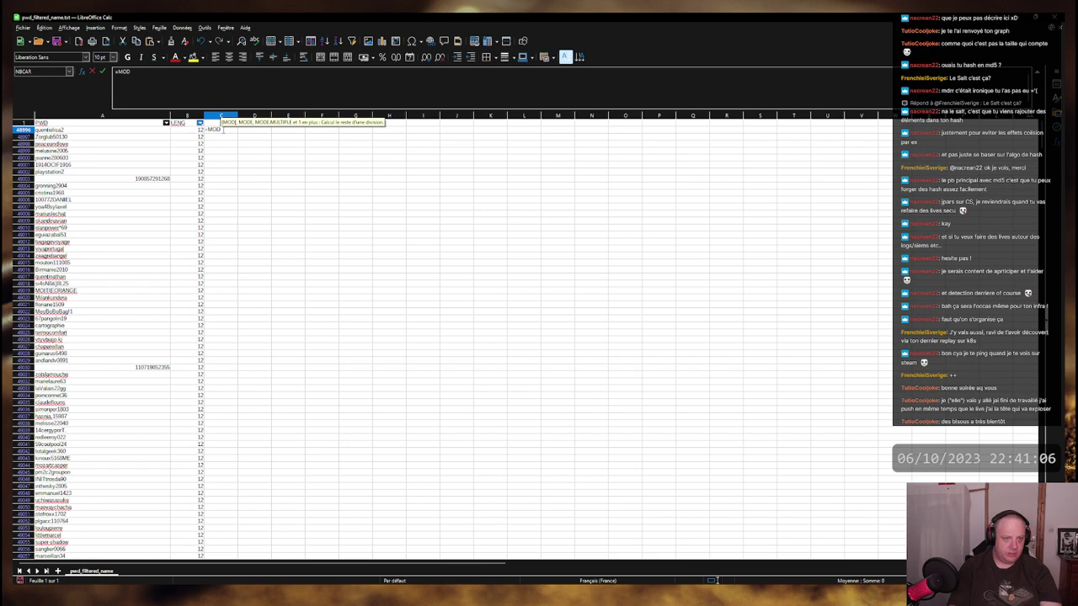
{"action": "key", "text": "BackSpace"}
{"action": "key", "text": "BackSpace"}
{"action": "key", "text": "BackSpace"}
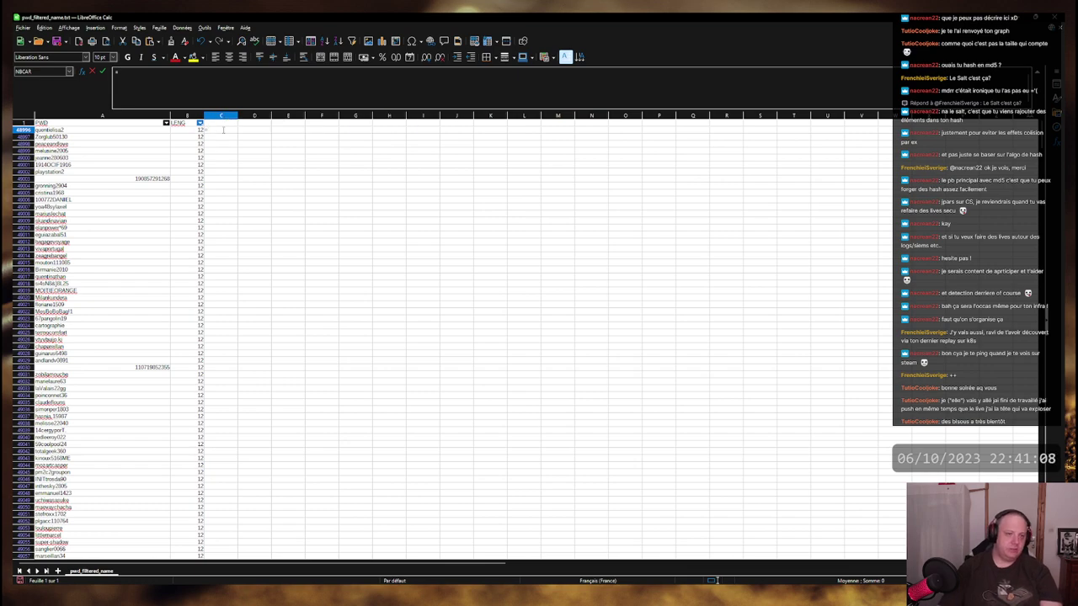
{"action": "left_click", "coordinate": [82, 71]}
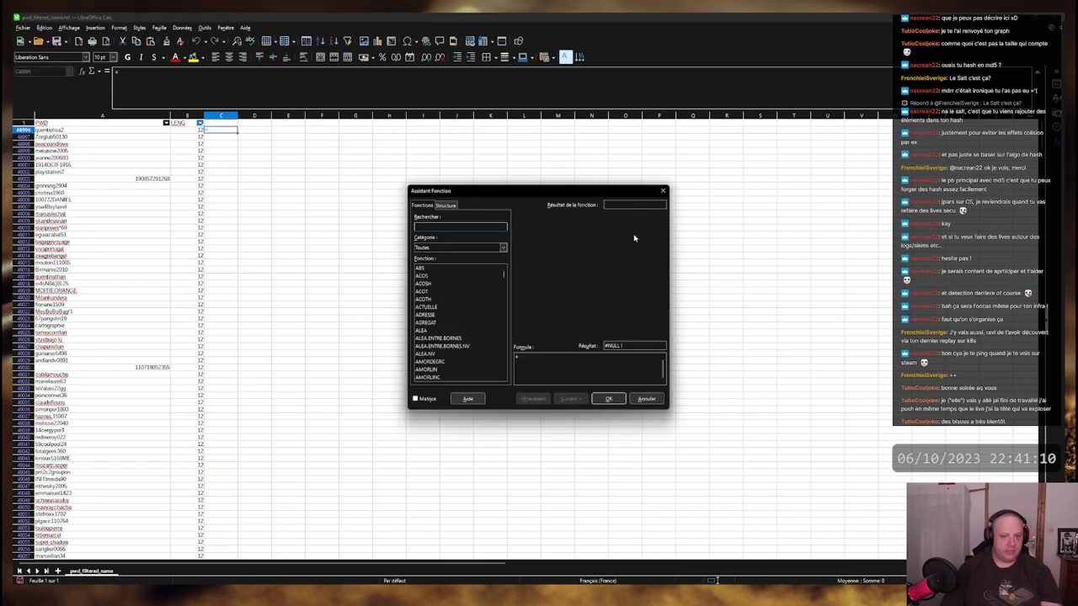
Filter the Function Wizard to Texte functions and compare TROUVE with TROUVEB
{"action": "left_click", "coordinate": [467, 247]}
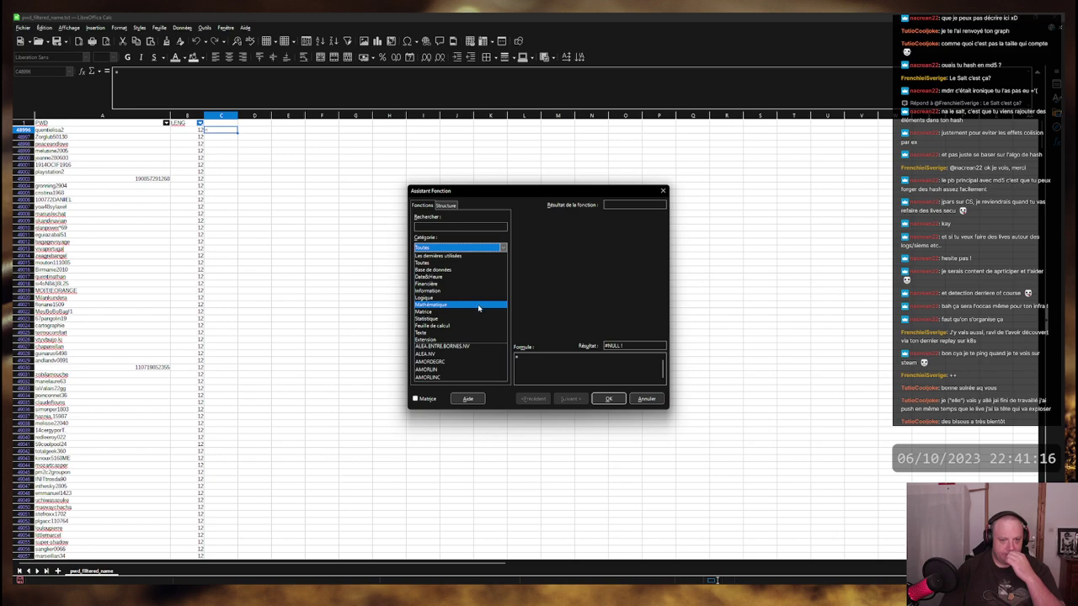
{"action": "left_click", "coordinate": [448, 333]}
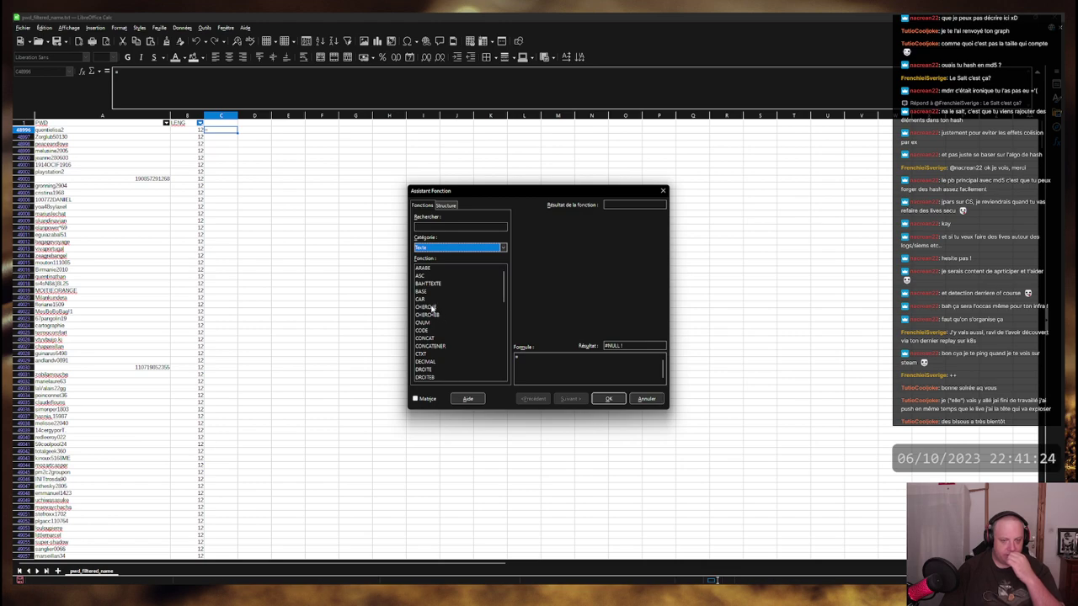
{"action": "left_click_drag", "start_coordinate": [503, 286], "coordinate": [516, 333]}
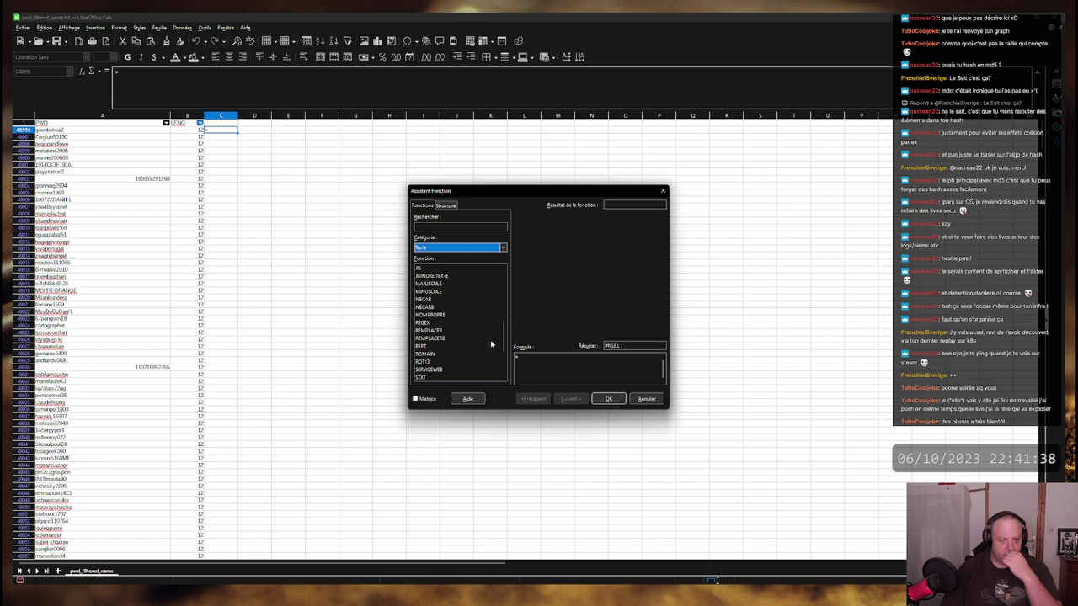
{"action": "left_click_drag", "start_coordinate": [505, 337], "coordinate": [511, 360]}
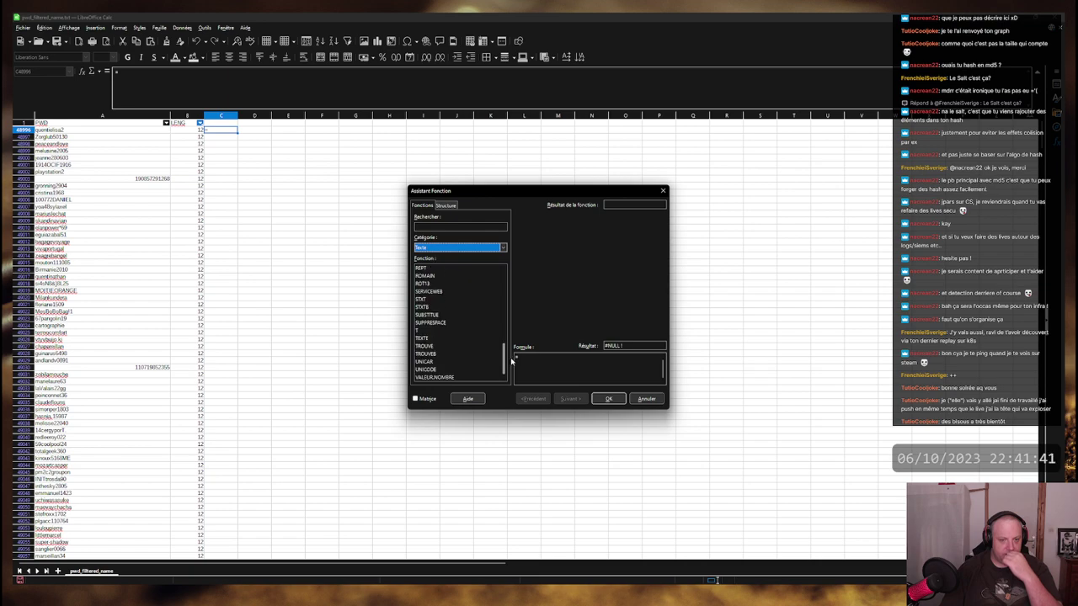
{"action": "left_click", "coordinate": [437, 346]}
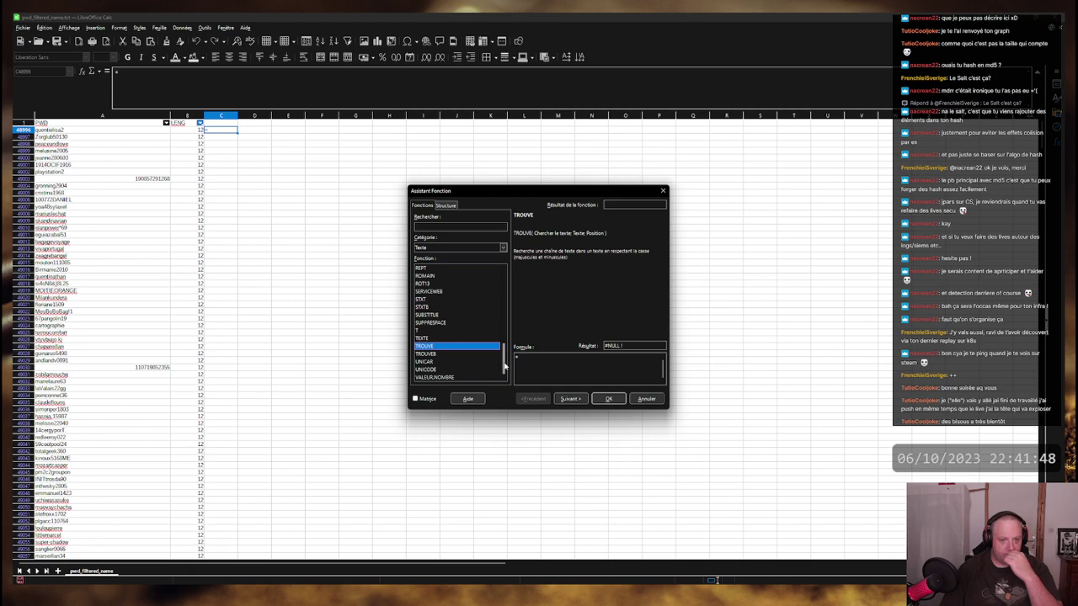
{"action": "left_click", "coordinate": [444, 353]}
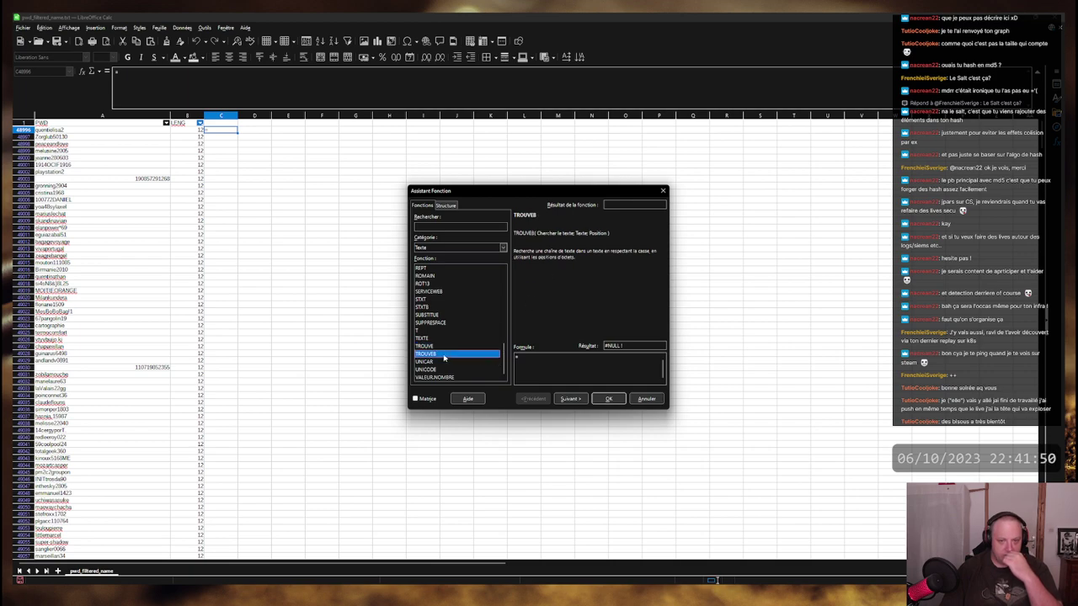
{"action": "left_click", "coordinate": [443, 346]}
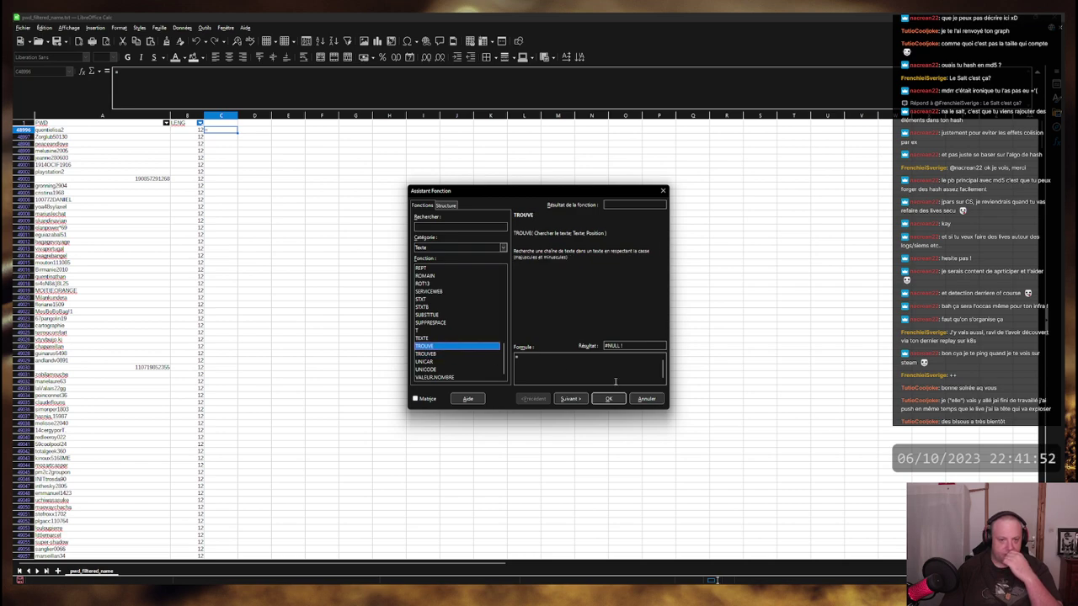
Insert TROUVE into C48996 with a regex pattern starting [A-Z][a-z]+ as the search text
{"action": "double_click", "coordinate": [439, 346]}
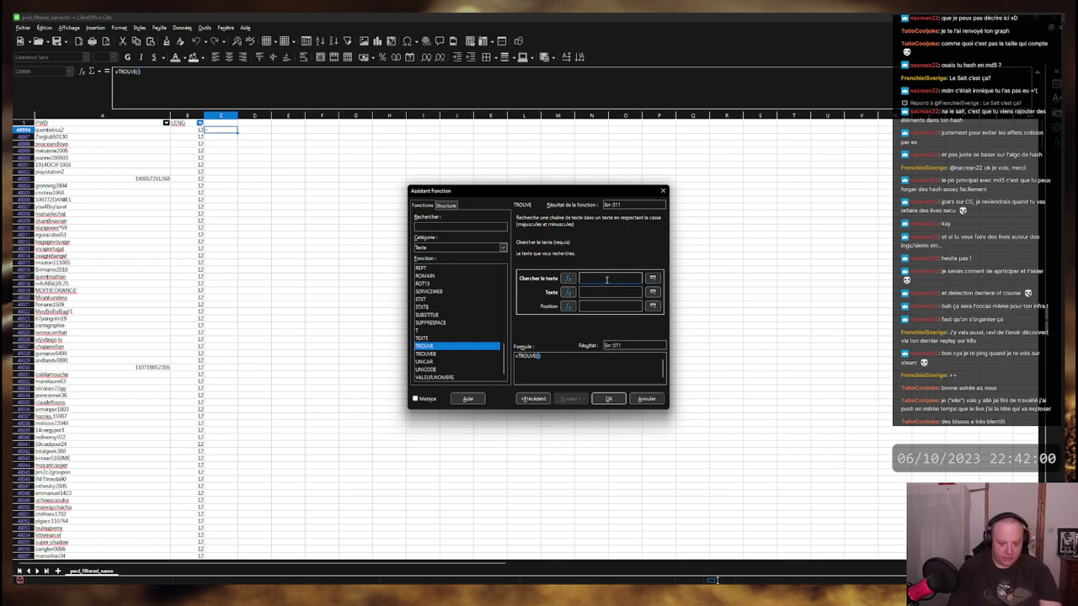
{"action": "type", "text": "[A-Z]"}
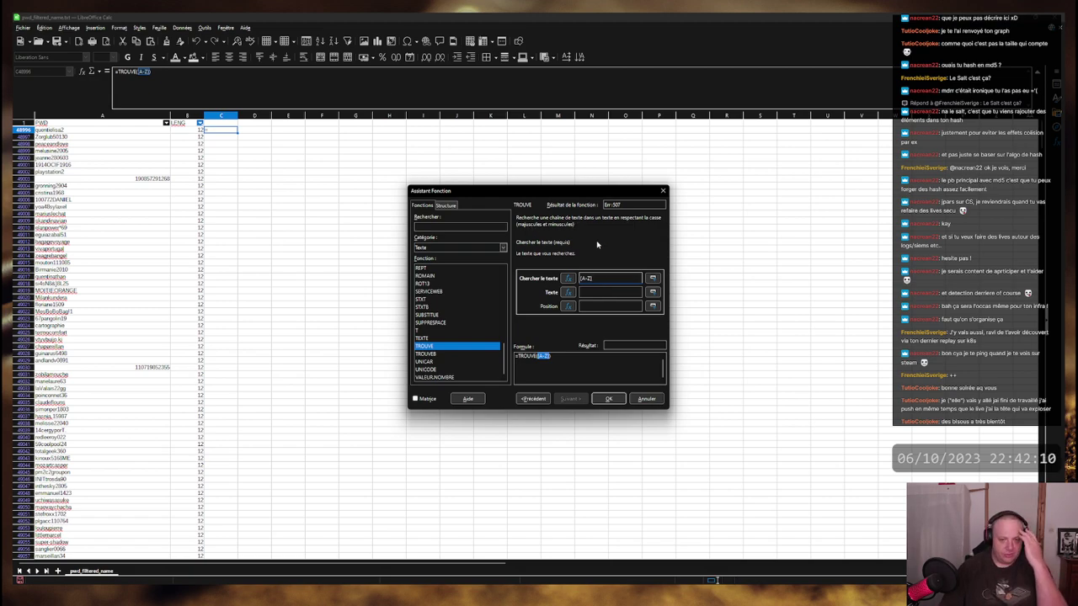
{"action": "type", "text": "[a-z]"}
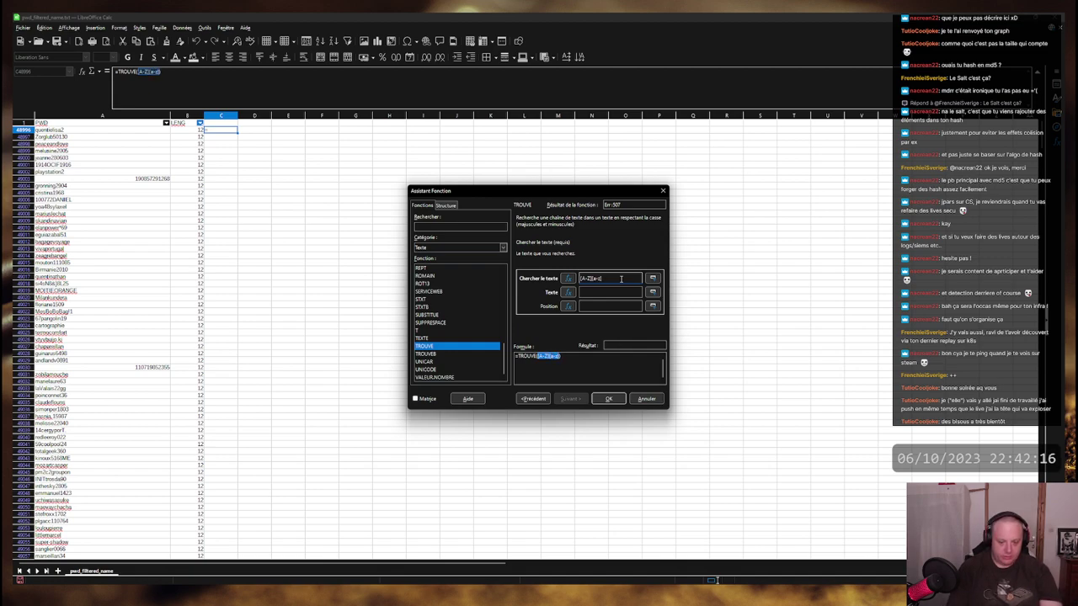
{"action": "type", "text": "+"}
{"action": "type", "text": "0-9]+"}
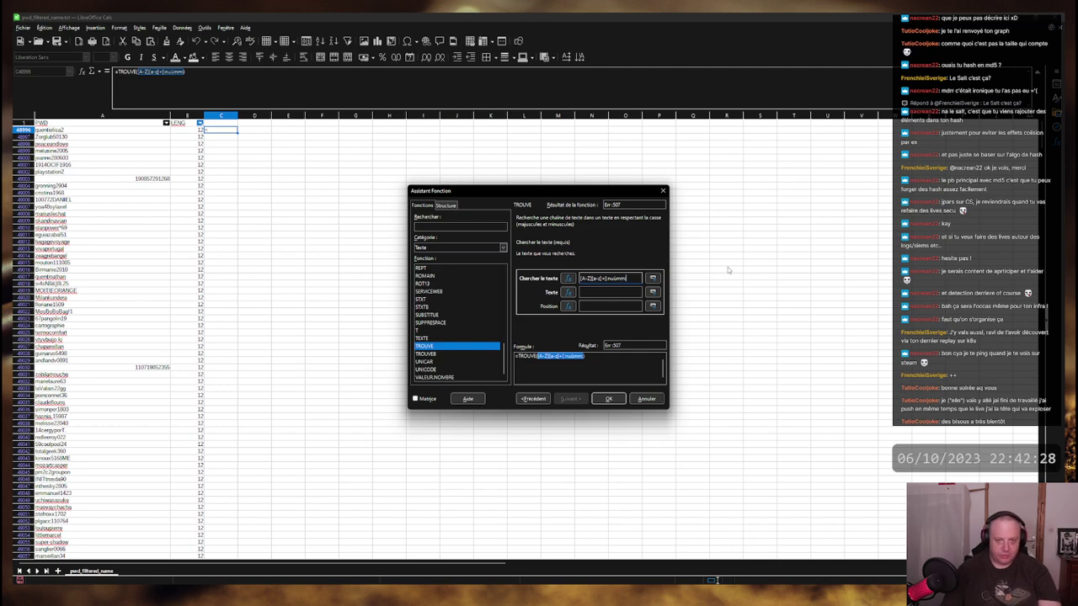
{"action": "key", "text": "BackSpace"}
{"action": "key", "text": "BackSpace"}
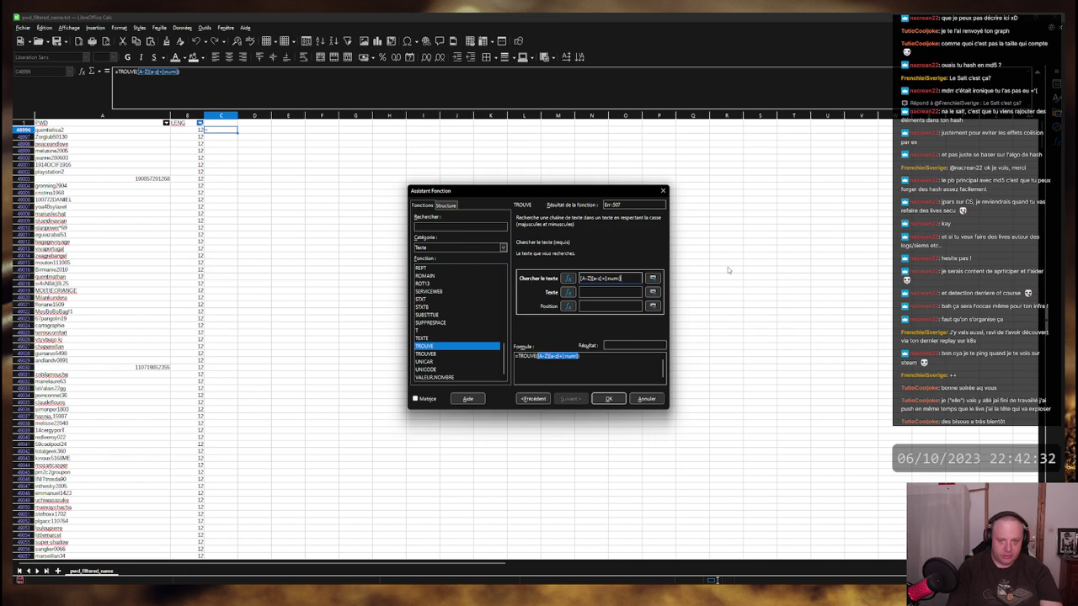
{"action": "type", "text": "{1,"}
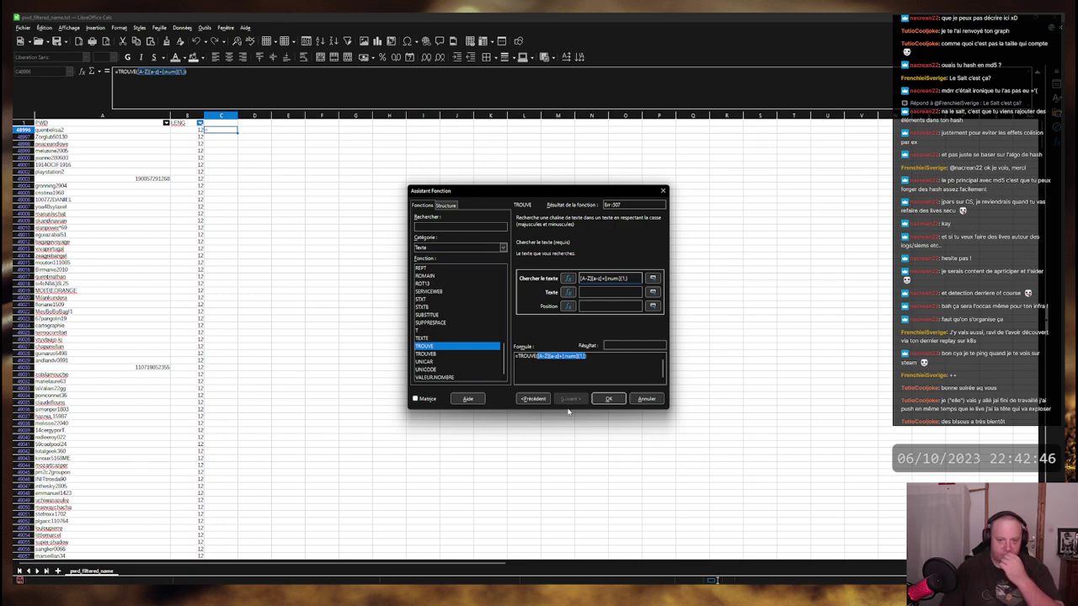
{"action": "left_click", "coordinate": [606, 399]}
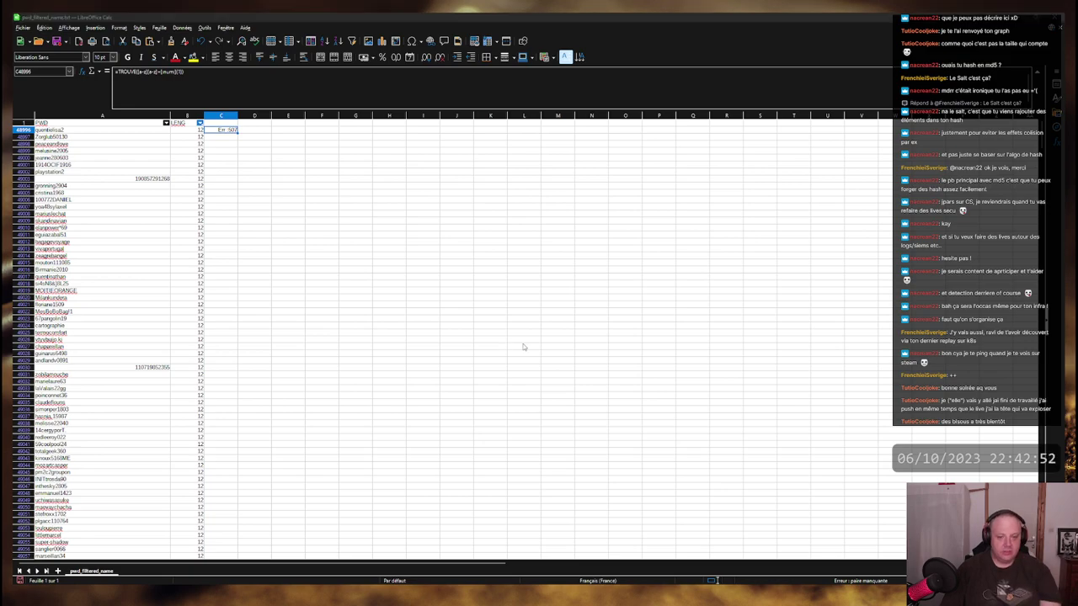
{"action": "key", "text": "alt+Tab"}
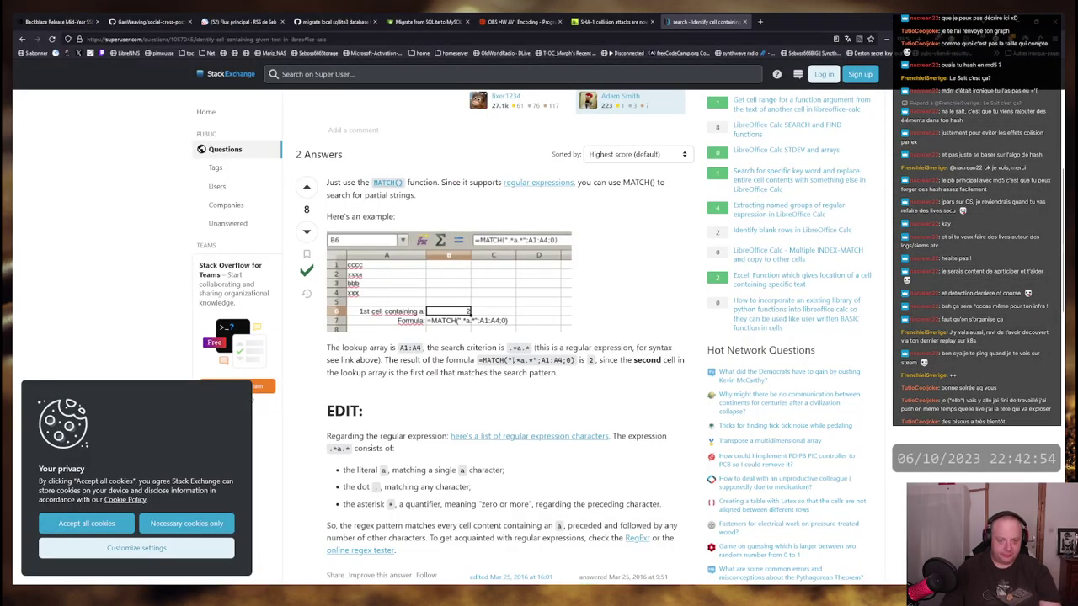
Follow the answer's 'regular expressions' link and scroll the OpenOffice wiki to the Calc functions section
{"action": "left_click_drag", "start_coordinate": [512, 361], "coordinate": [525, 360]}
{"action": "left_click", "coordinate": [523, 361]}
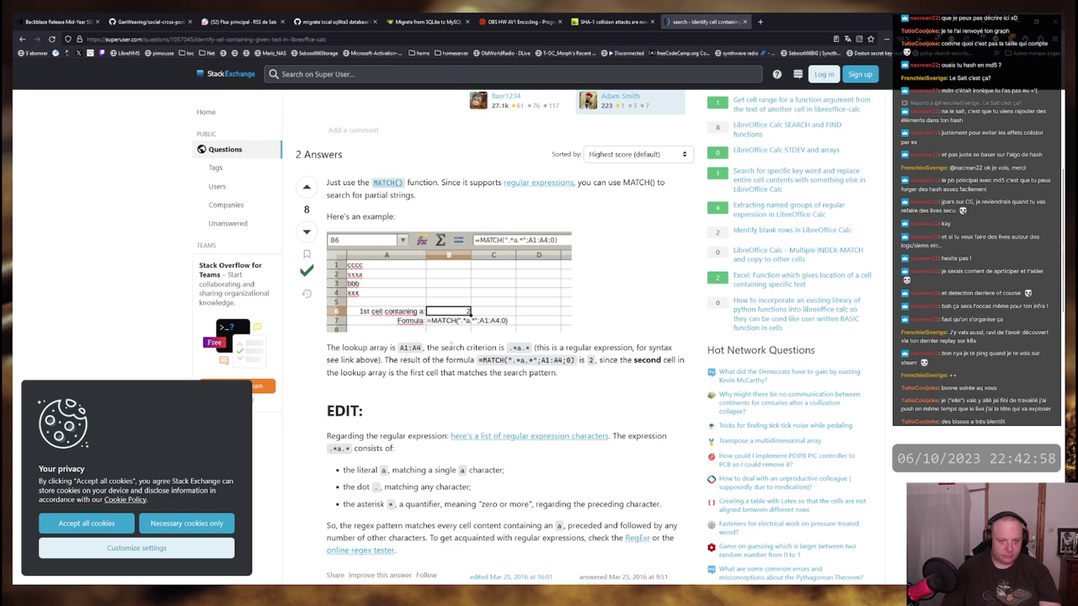
{"action": "left_click_drag", "start_coordinate": [551, 347], "coordinate": [665, 348]}
{"action": "left_click", "coordinate": [666, 348]}
{"action": "left_click", "coordinate": [554, 189]}
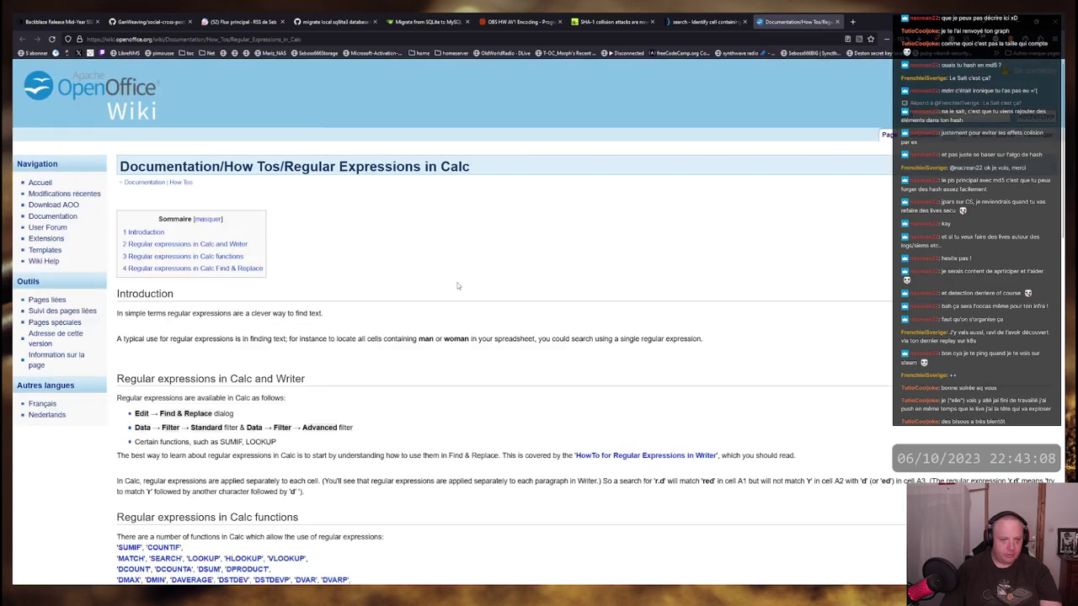
{"action": "scroll", "coordinate": [454, 282], "scroll_direction": "down", "scroll_amount": 3}
{"action": "scroll", "coordinate": [434, 323], "scroll_direction": "down", "scroll_amount": 3}
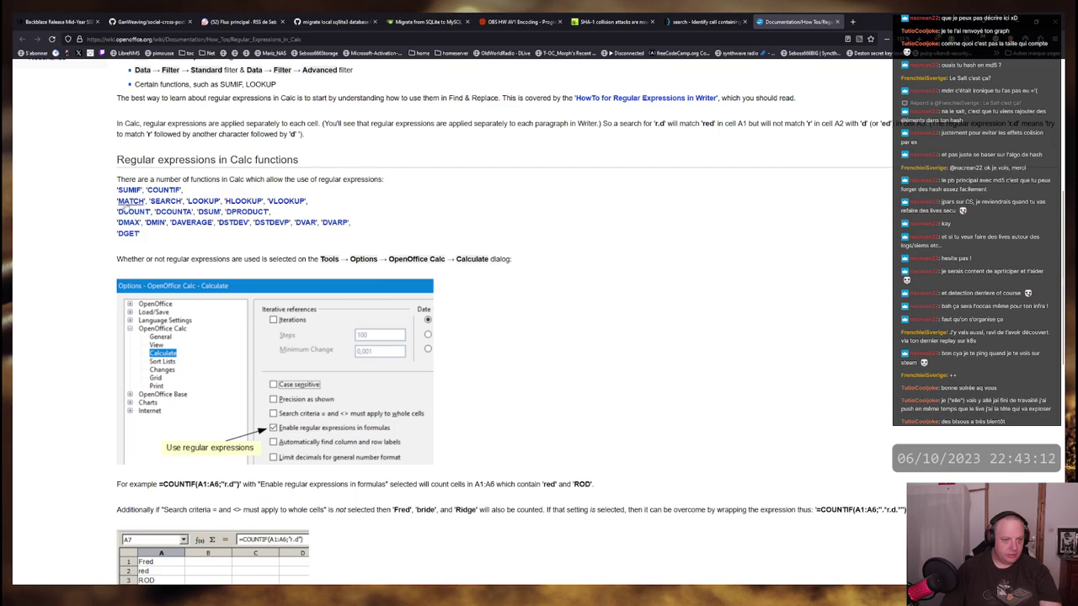
{"action": "scroll", "coordinate": [605, 255], "scroll_direction": "down", "scroll_amount": 3}
{"action": "scroll", "coordinate": [590, 240], "scroll_direction": "down", "scroll_amount": 1}
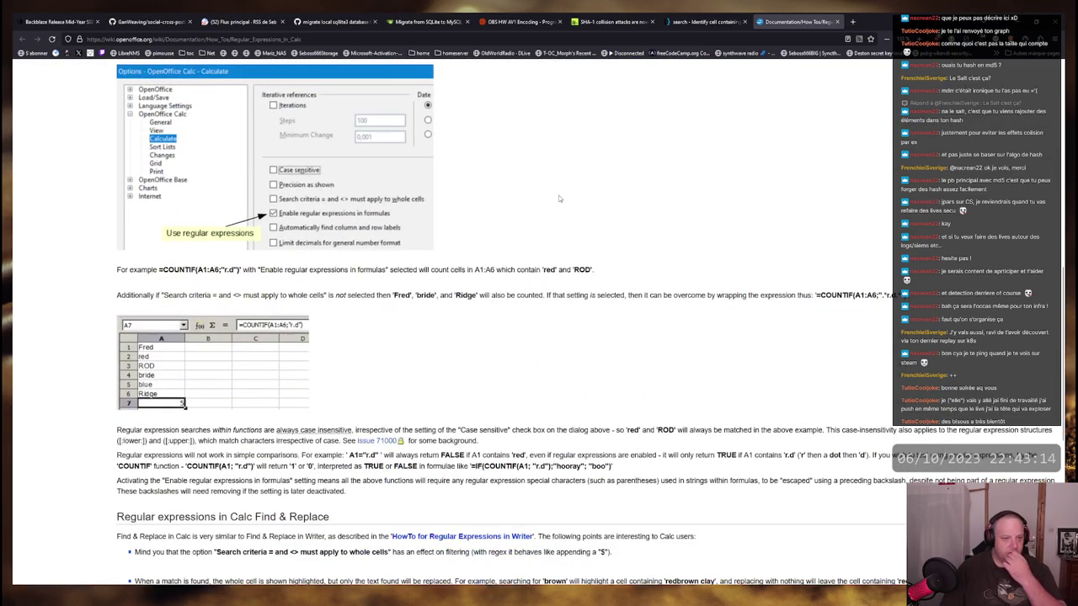
{"action": "key", "text": "super+w"}
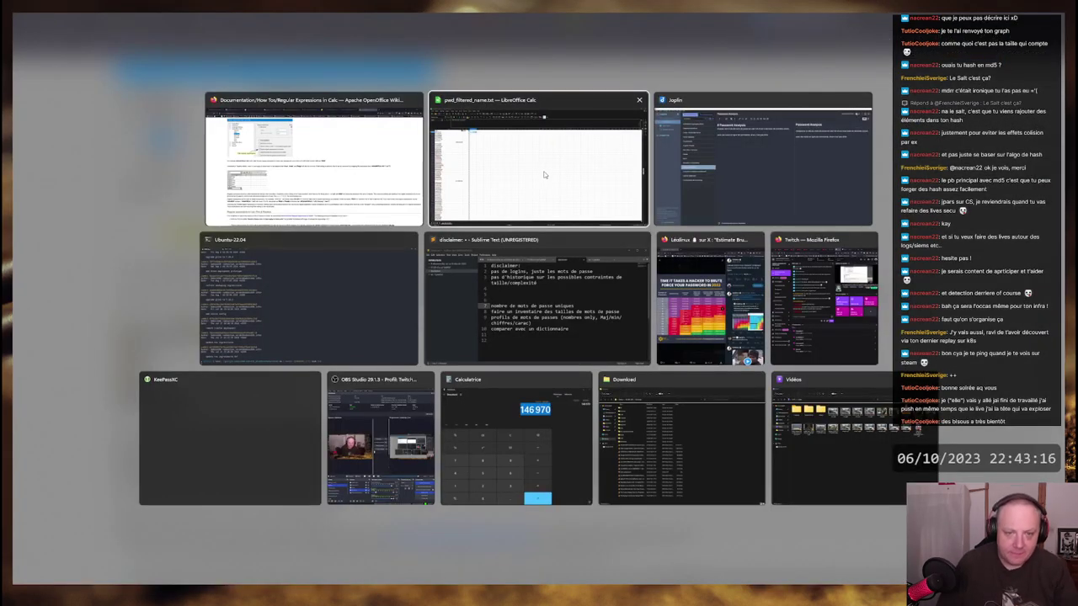
Set password cell A48996 as the text TROUVE searches in C48996
{"action": "left_click", "coordinate": [543, 171]}
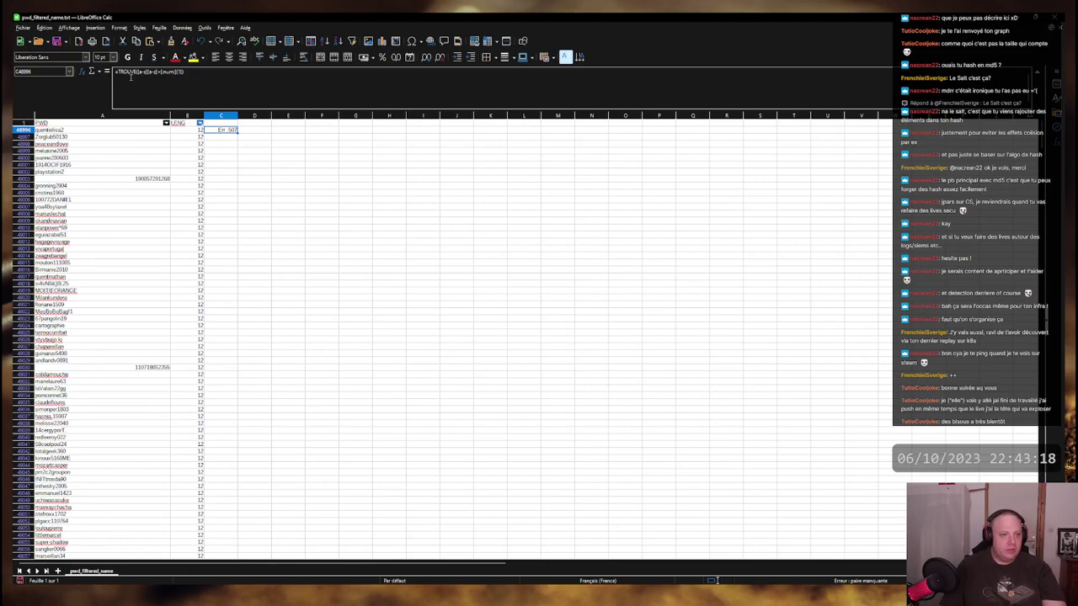
{"action": "left_click", "coordinate": [81, 71]}
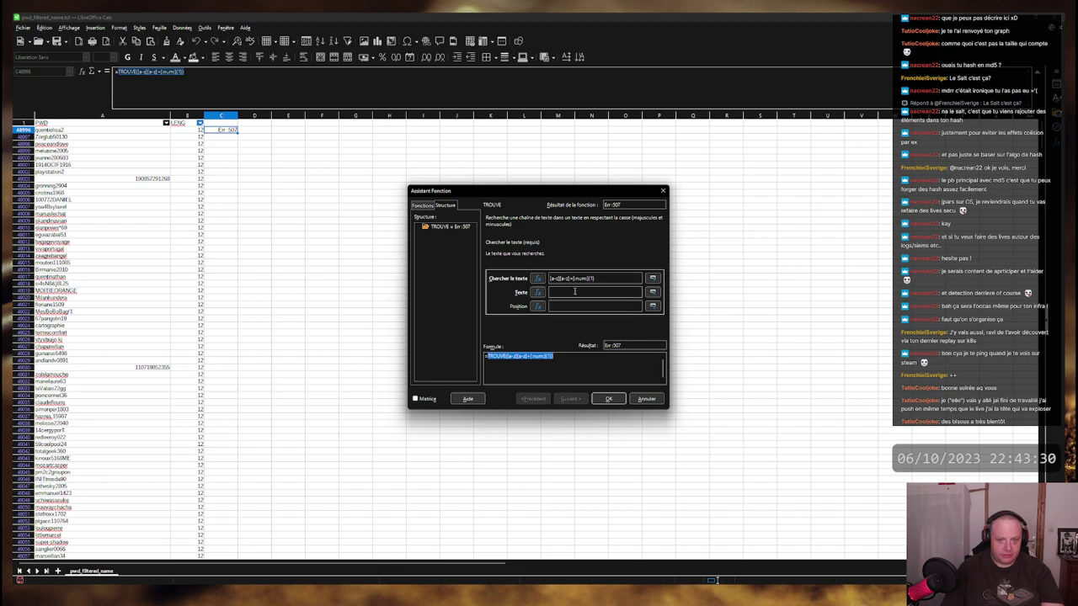
{"action": "left_click", "coordinate": [575, 293]}
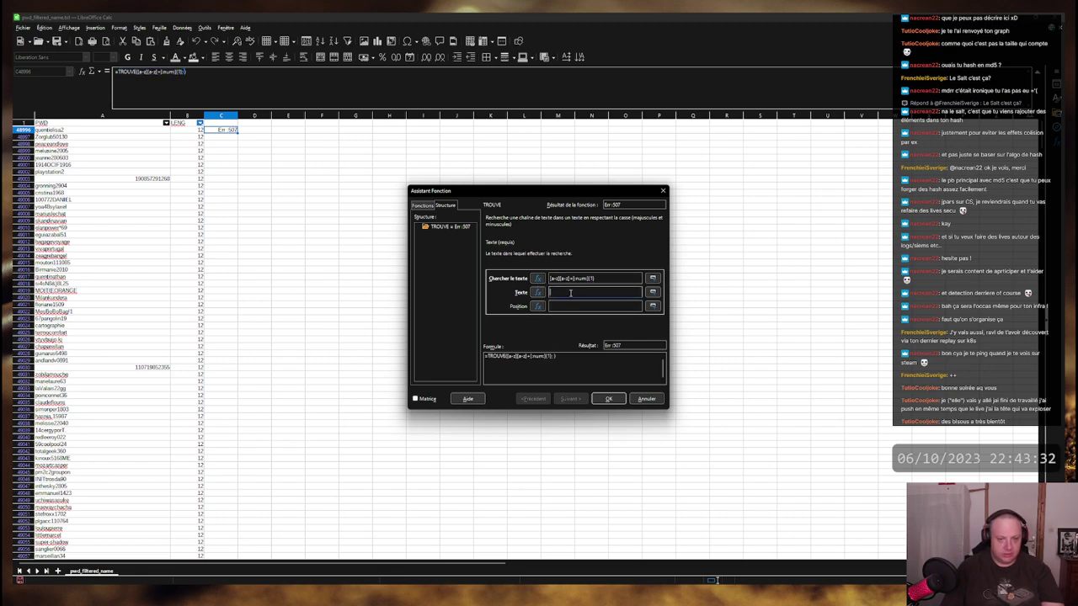
{"action": "left_click", "coordinate": [66, 131]}
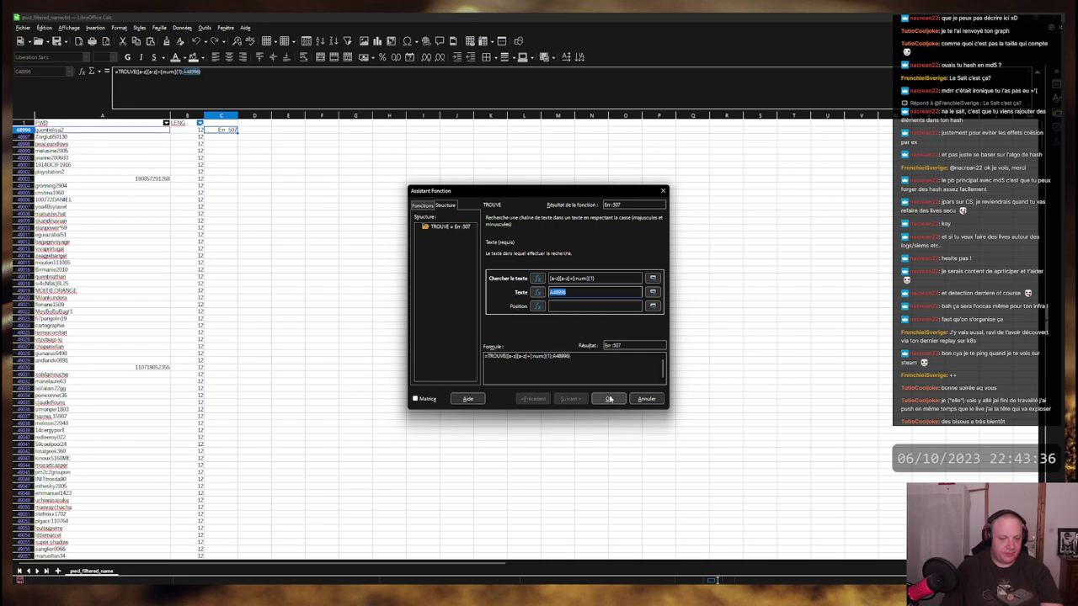
{"action": "left_click", "coordinate": [609, 399]}
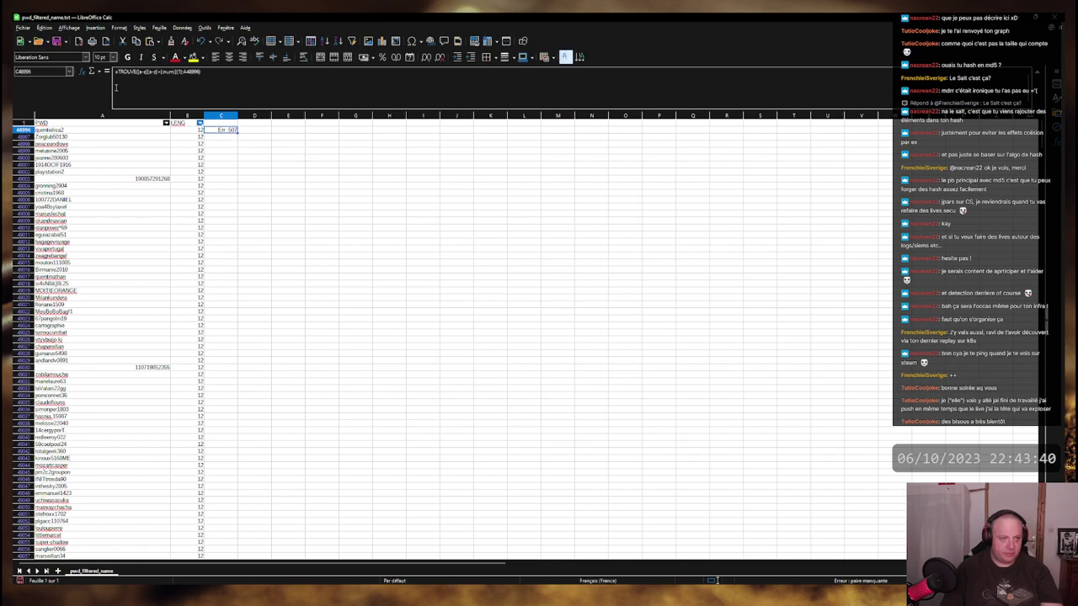
{"action": "left_click", "coordinate": [81, 72]}
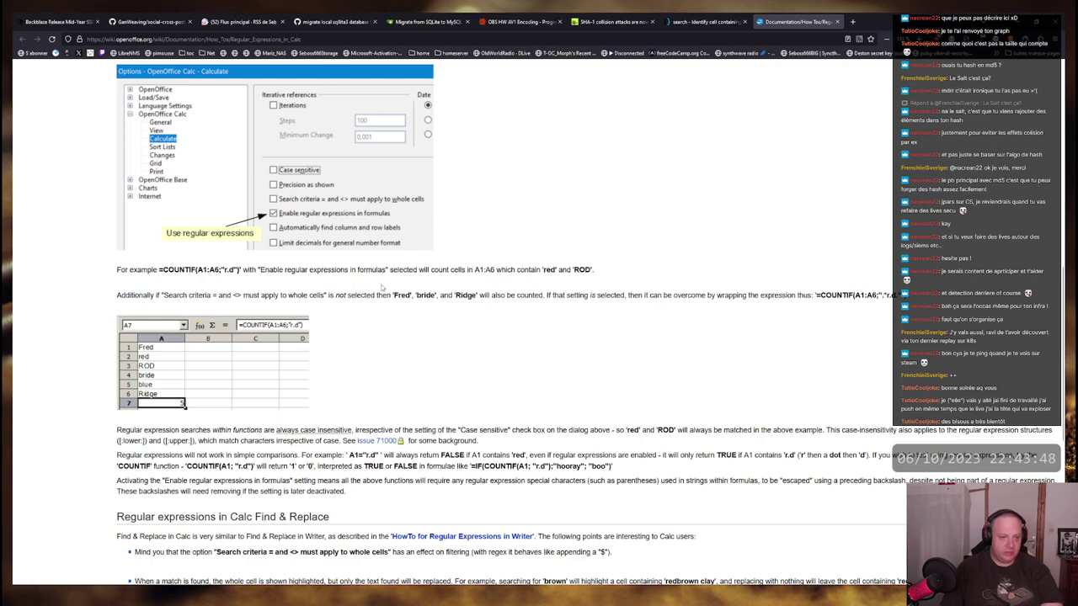
{"action": "key", "text": "alt+Tab"}
{"action": "left_click", "coordinate": [608, 398]}
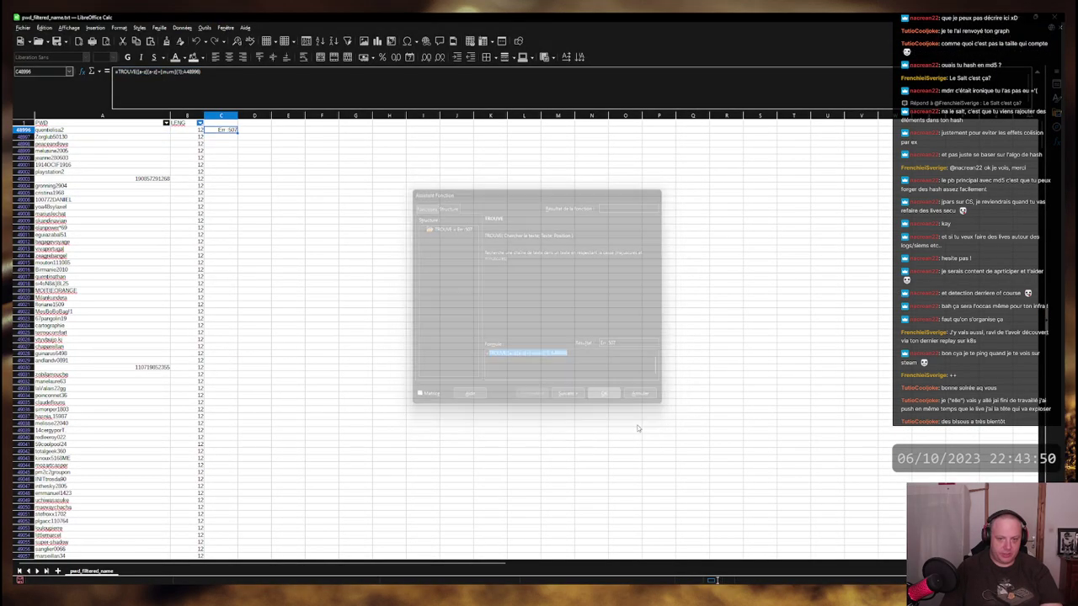
{"action": "left_click", "coordinate": [205, 27]}
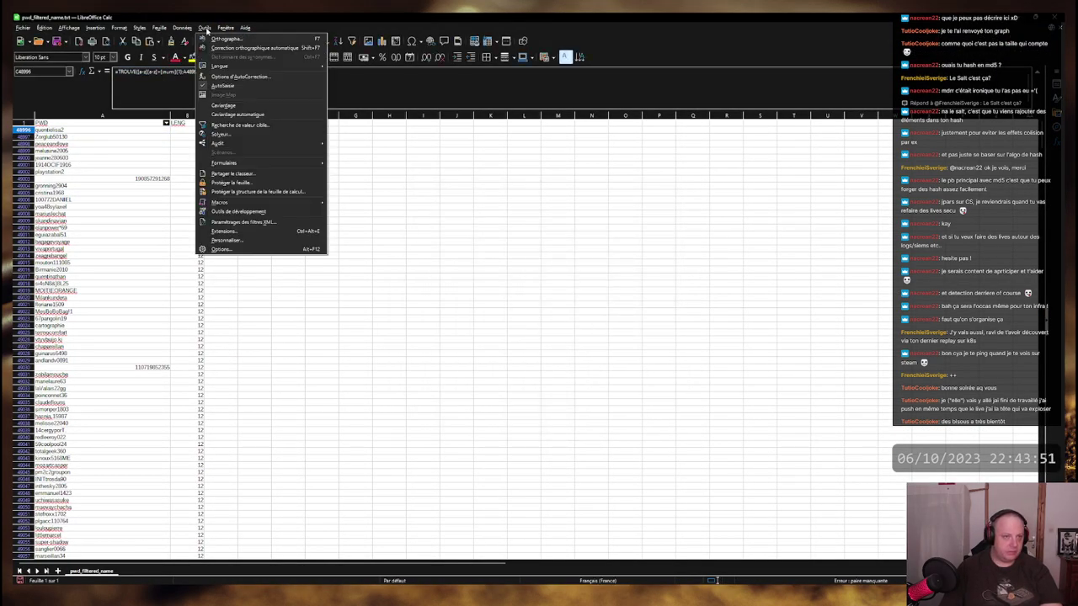
In Options, review Calc's Formula and Calculate pages, toggling recalculation and label lookup settings
{"action": "left_click", "coordinate": [242, 250]}
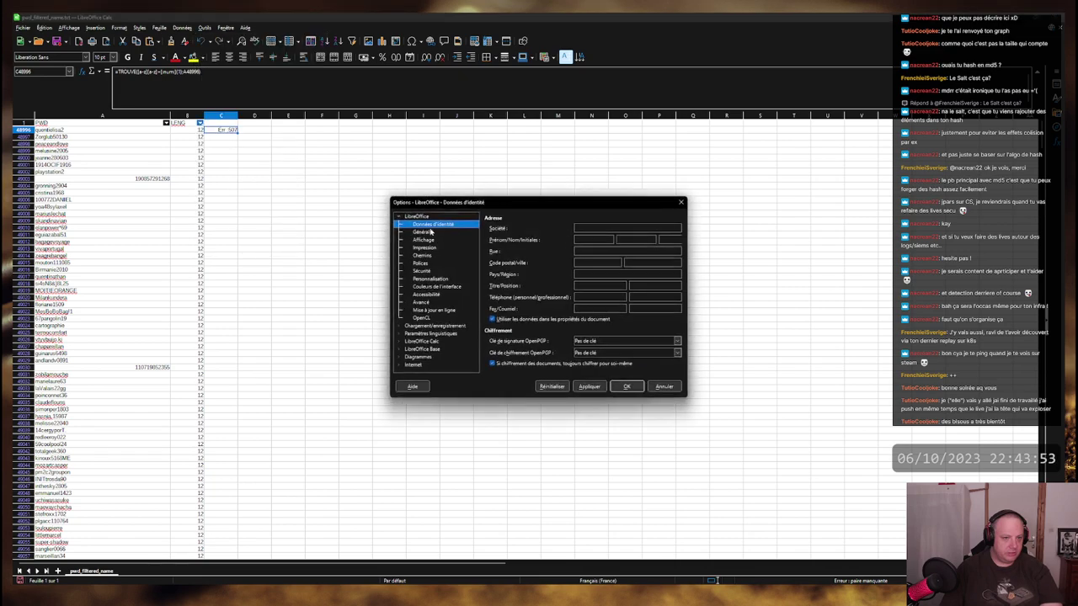
{"action": "left_click", "coordinate": [418, 342]}
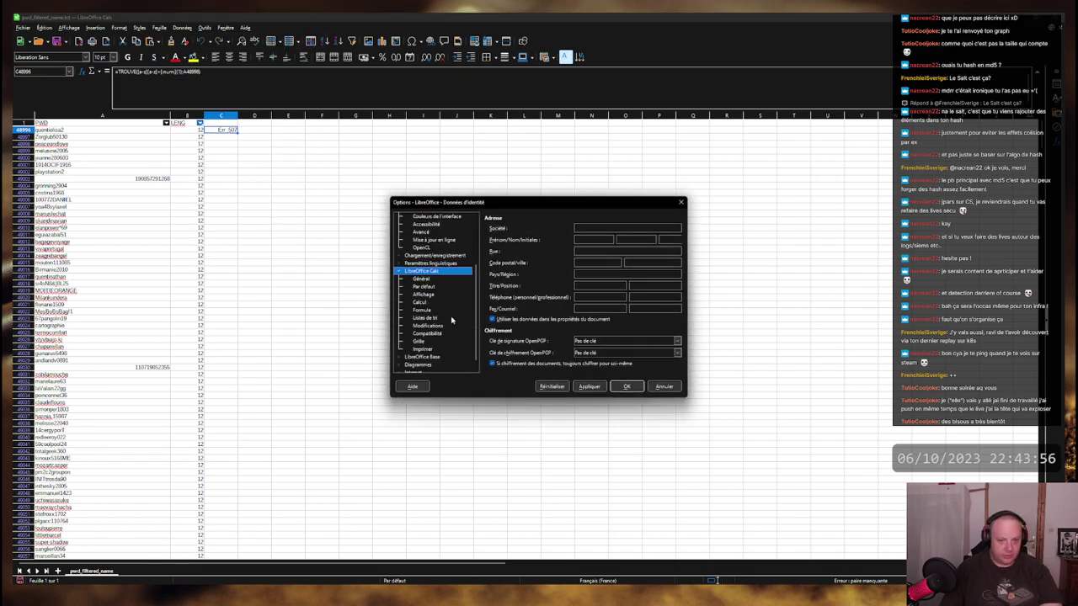
{"action": "left_click", "coordinate": [424, 335]}
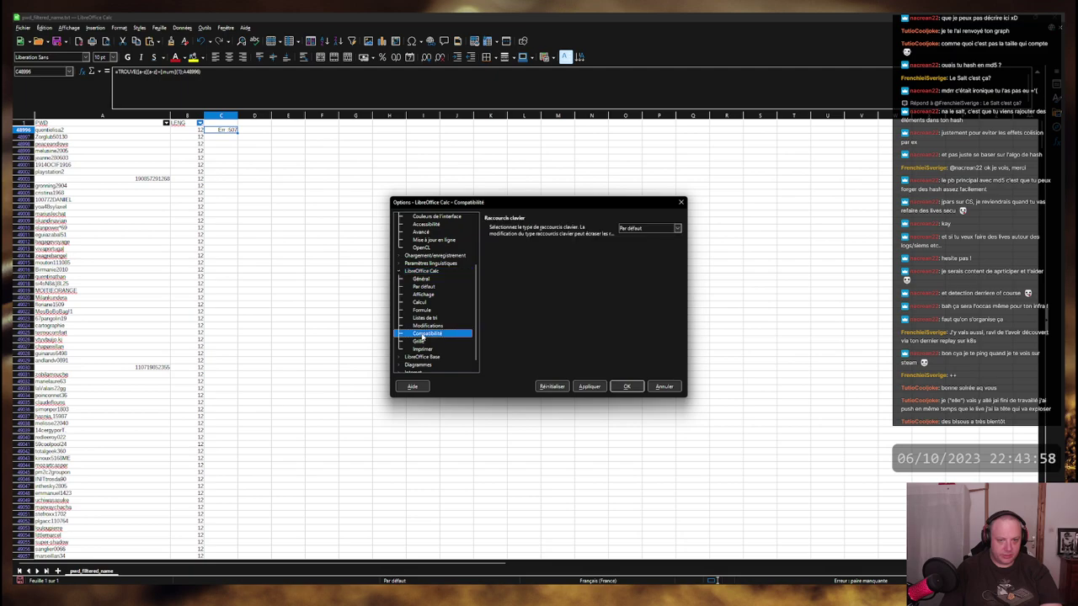
{"action": "left_click", "coordinate": [421, 310]}
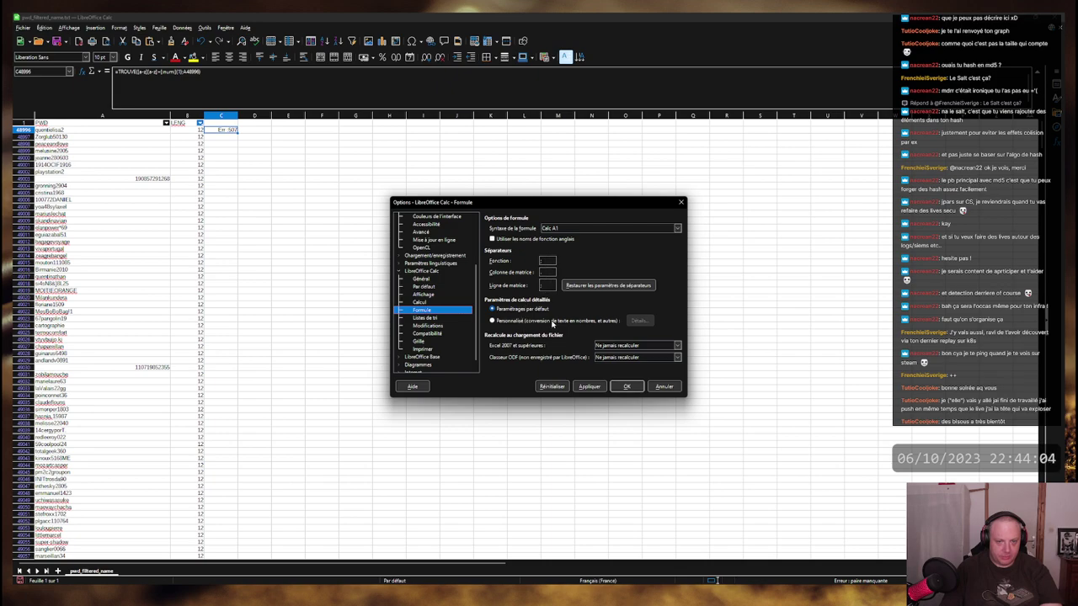
{"action": "left_click", "coordinate": [503, 323]}
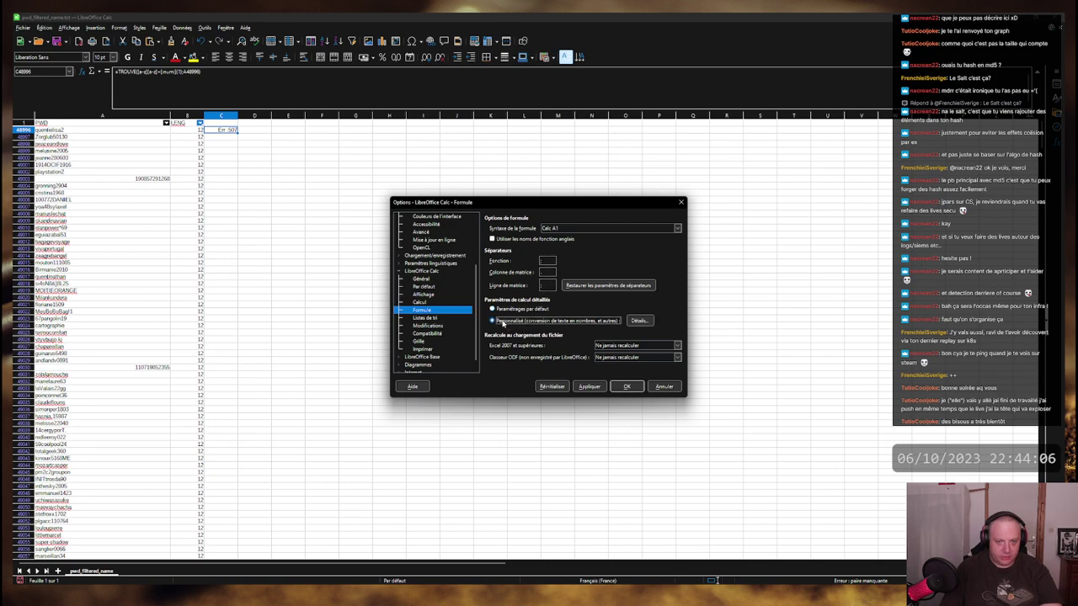
{"action": "left_click", "coordinate": [504, 310]}
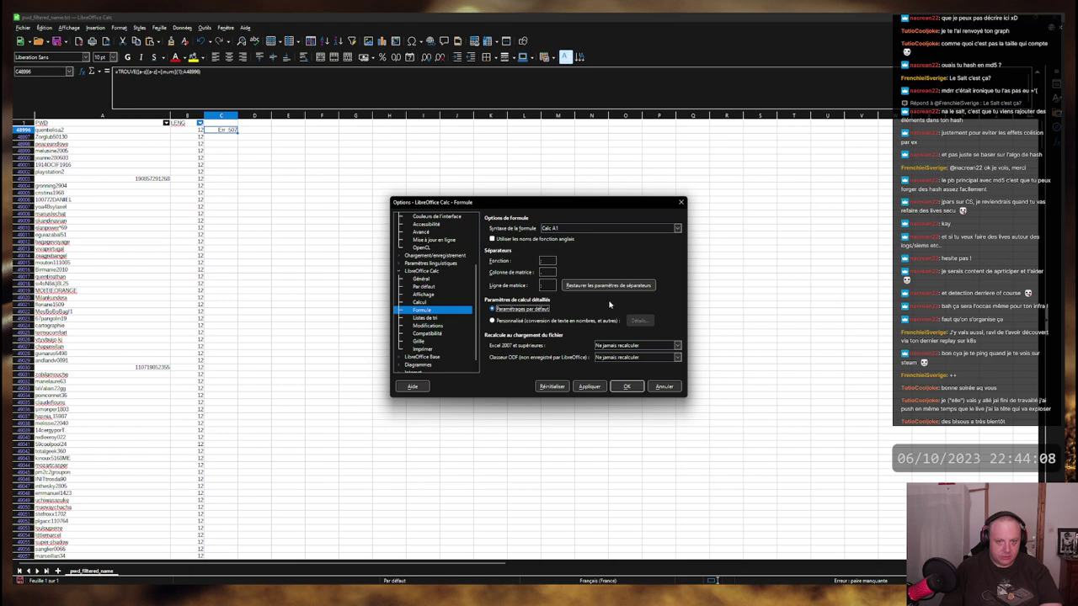
{"action": "left_click", "coordinate": [431, 302]}
{"action": "left_click", "coordinate": [493, 281]}
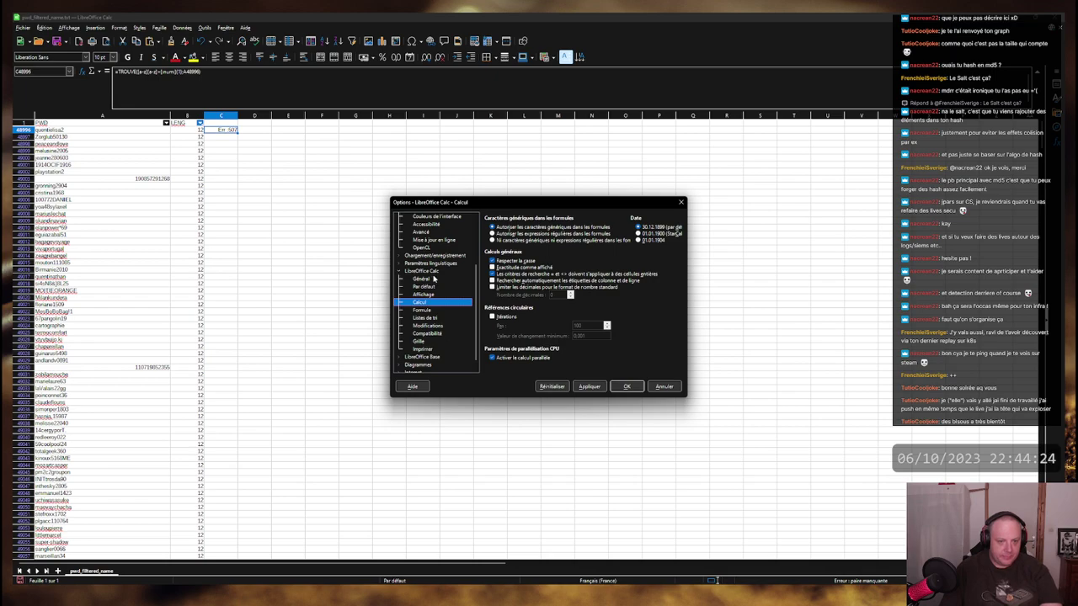
Browse Calc's General, Defaults and View pages, enabling header selection highlighting
{"action": "left_click", "coordinate": [421, 279]}
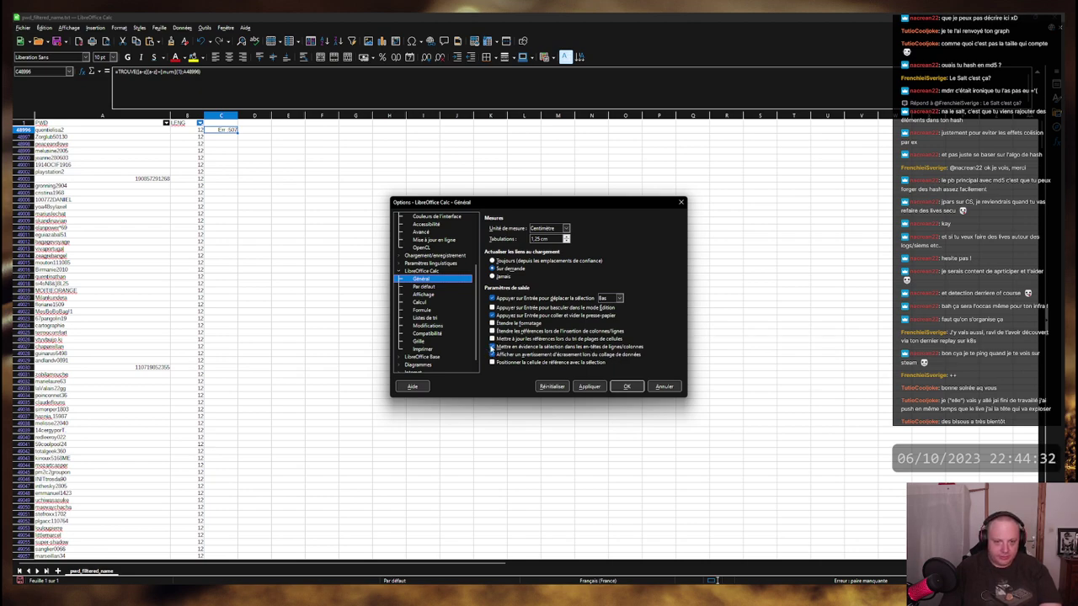
{"action": "left_click", "coordinate": [493, 346]}
{"action": "left_click", "coordinate": [424, 287]}
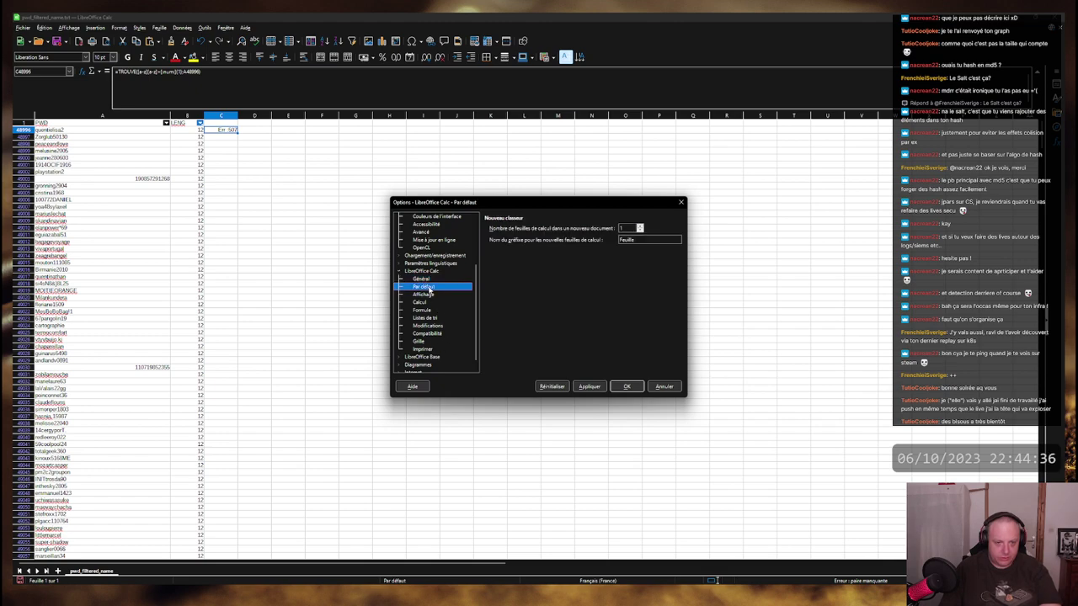
{"action": "left_click", "coordinate": [428, 295]}
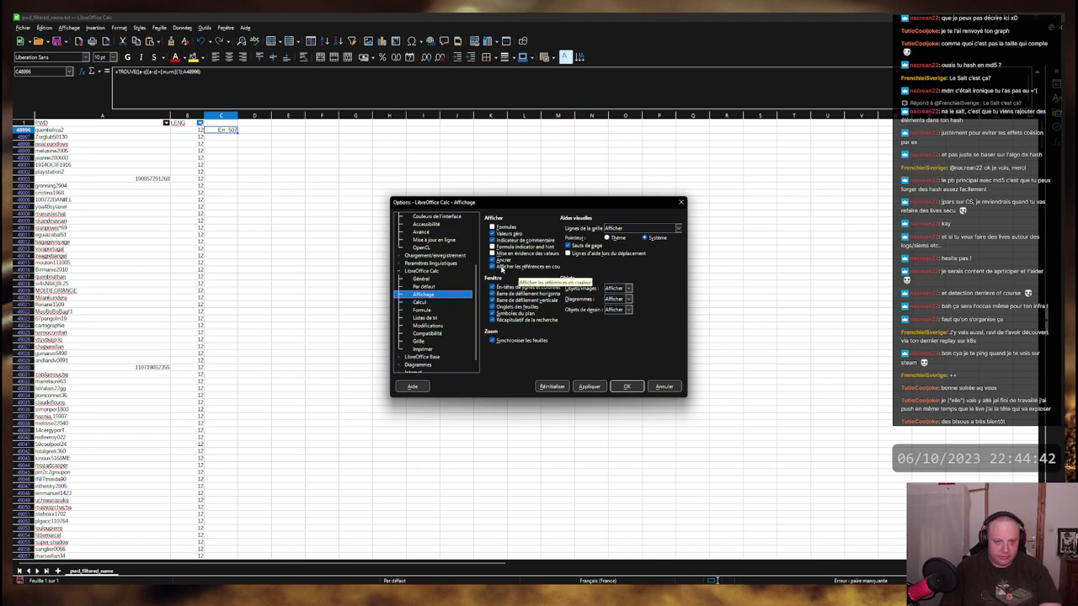
{"action": "left_click", "coordinate": [427, 303]}
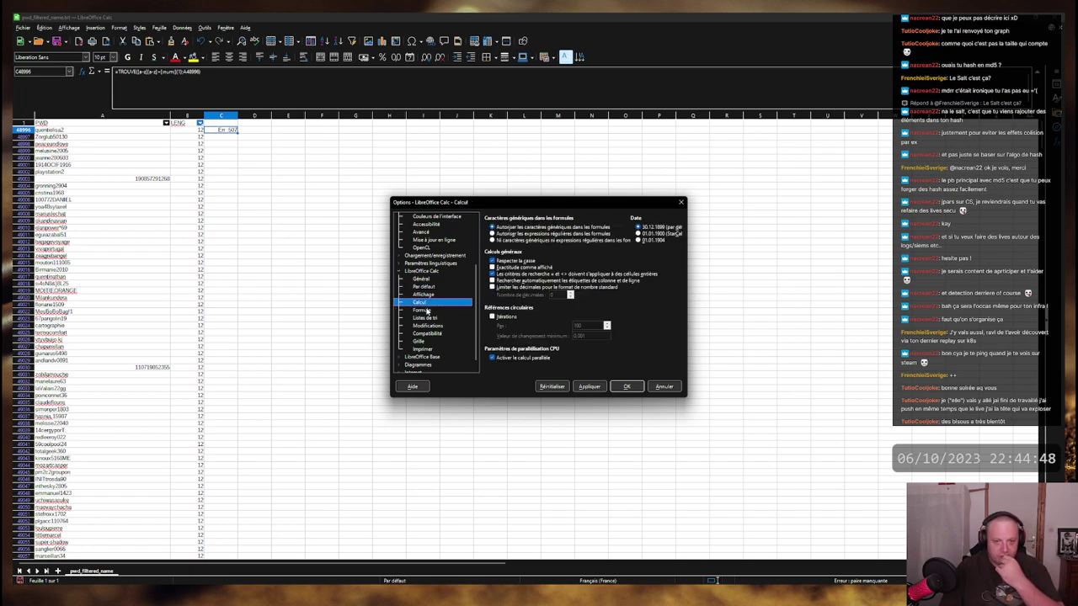
Recheck the Formula, Compatibility, Changes and Sort Lists pages, ending on Accessibility
{"action": "left_click", "coordinate": [428, 310]}
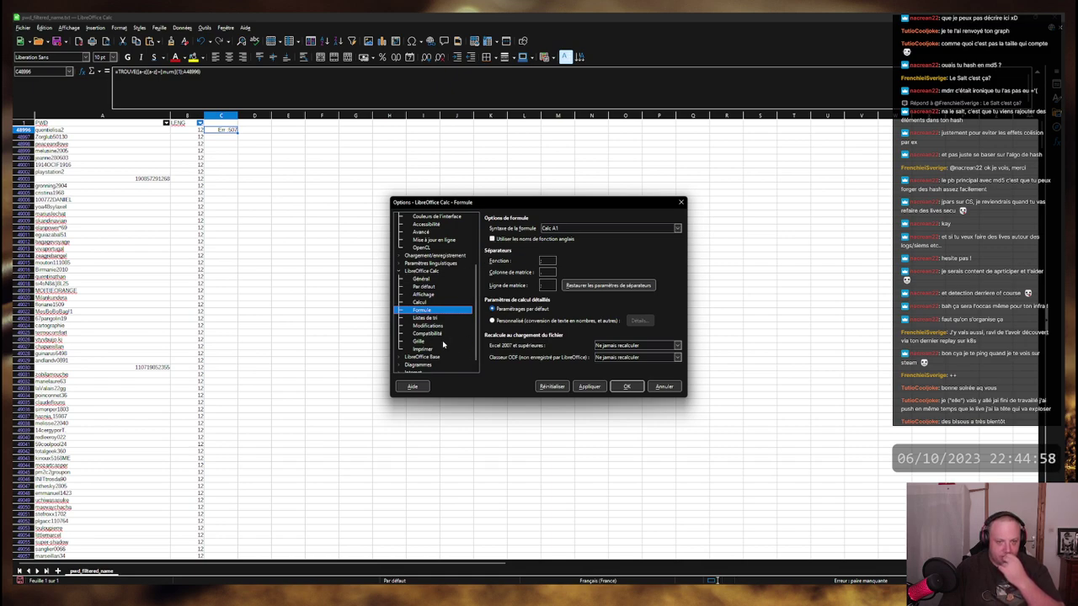
{"action": "left_click", "coordinate": [427, 334]}
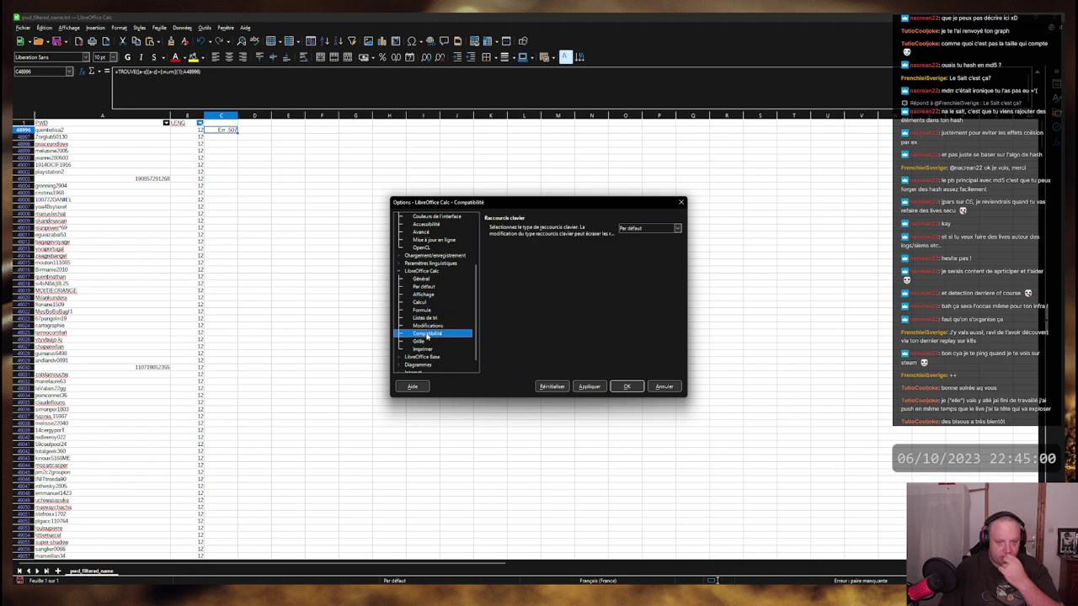
{"action": "left_click", "coordinate": [428, 326]}
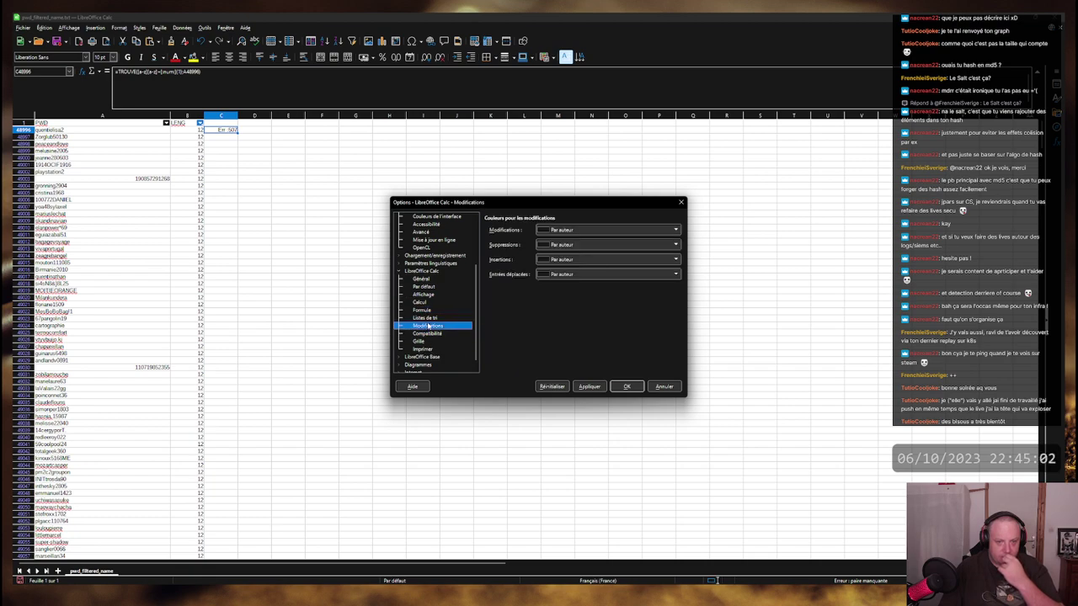
{"action": "left_click", "coordinate": [428, 319]}
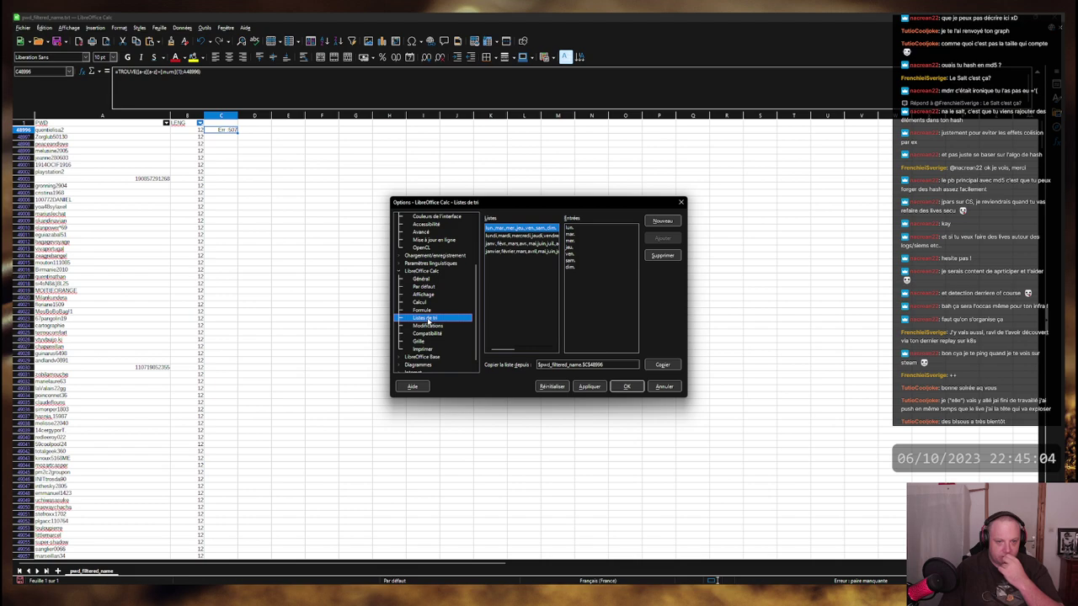
{"action": "left_click", "coordinate": [424, 311]}
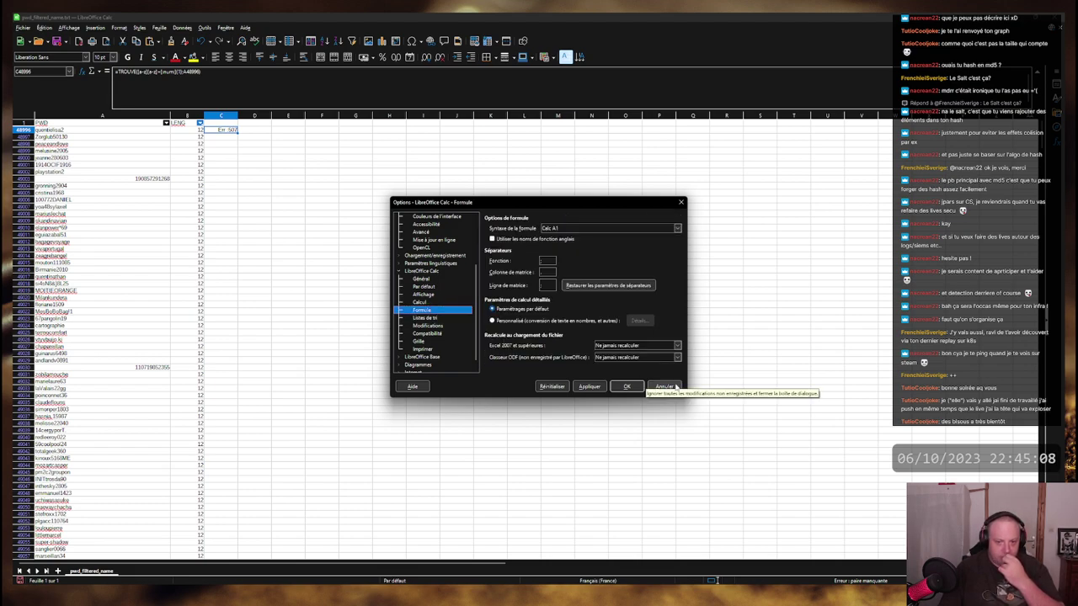
{"action": "scroll", "coordinate": [457, 311], "scroll_direction": "down", "scroll_amount": 1}
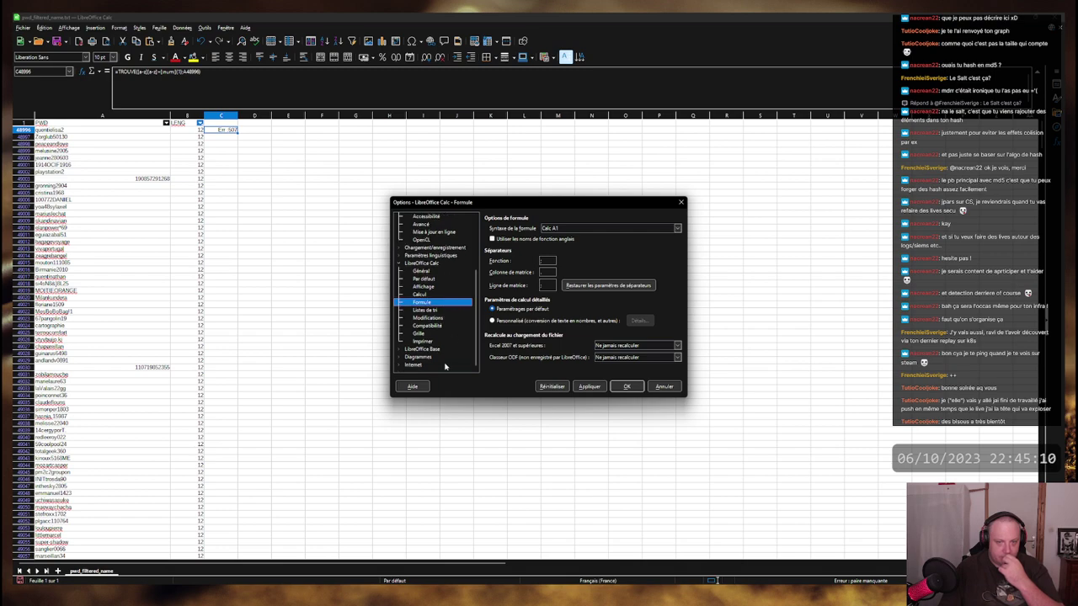
{"action": "scroll", "coordinate": [428, 295], "scroll_direction": "up", "scroll_amount": 4}
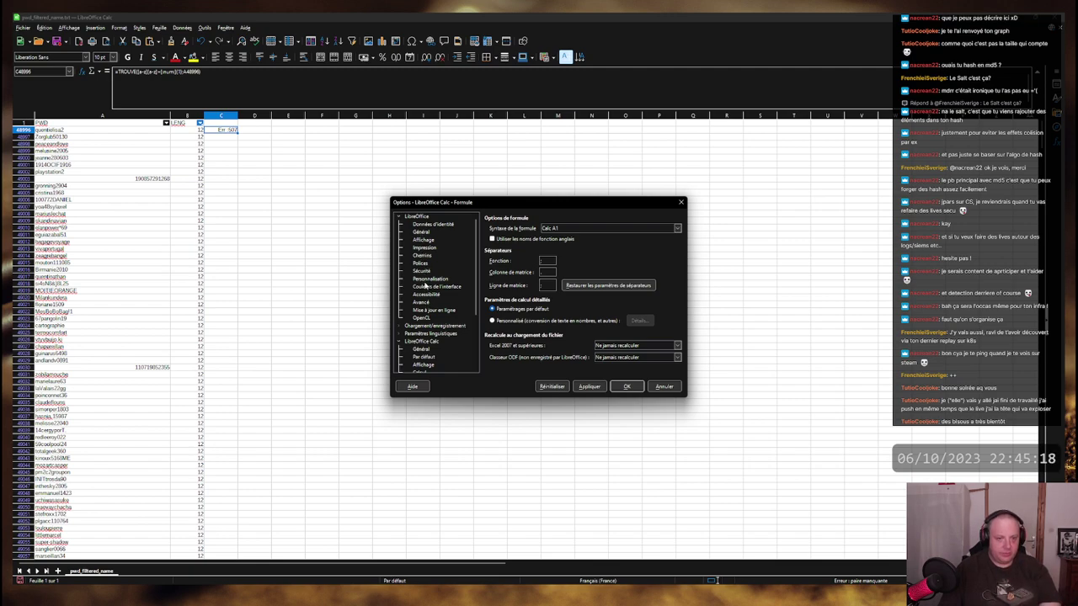
{"action": "left_click", "coordinate": [424, 296]}
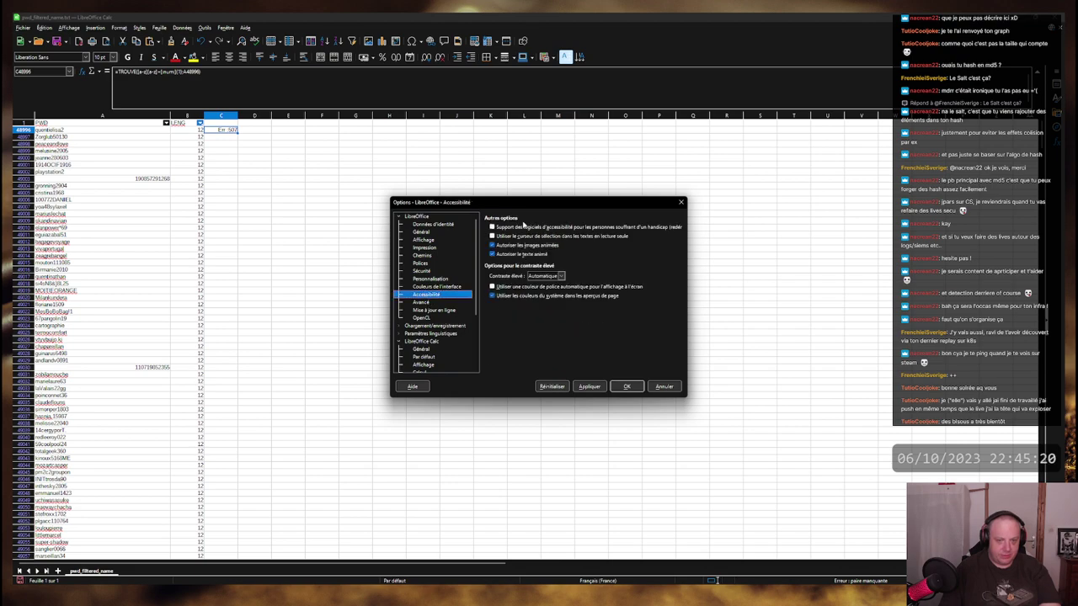
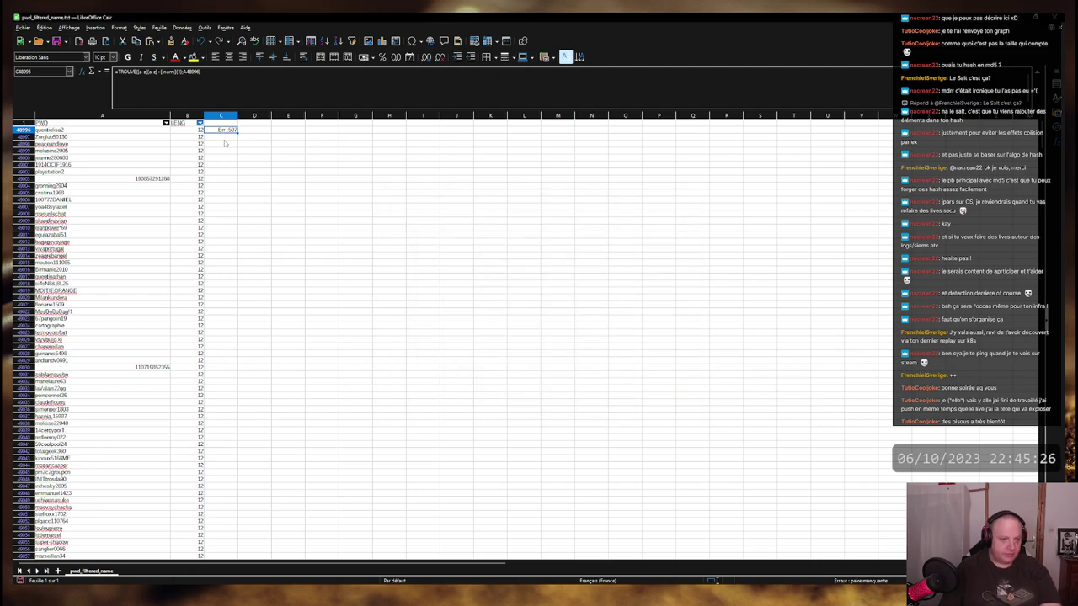
Open the Function Wizard on the TROUVE formula, then bring up the regex documentation page
{"action": "left_click", "coordinate": [82, 72]}
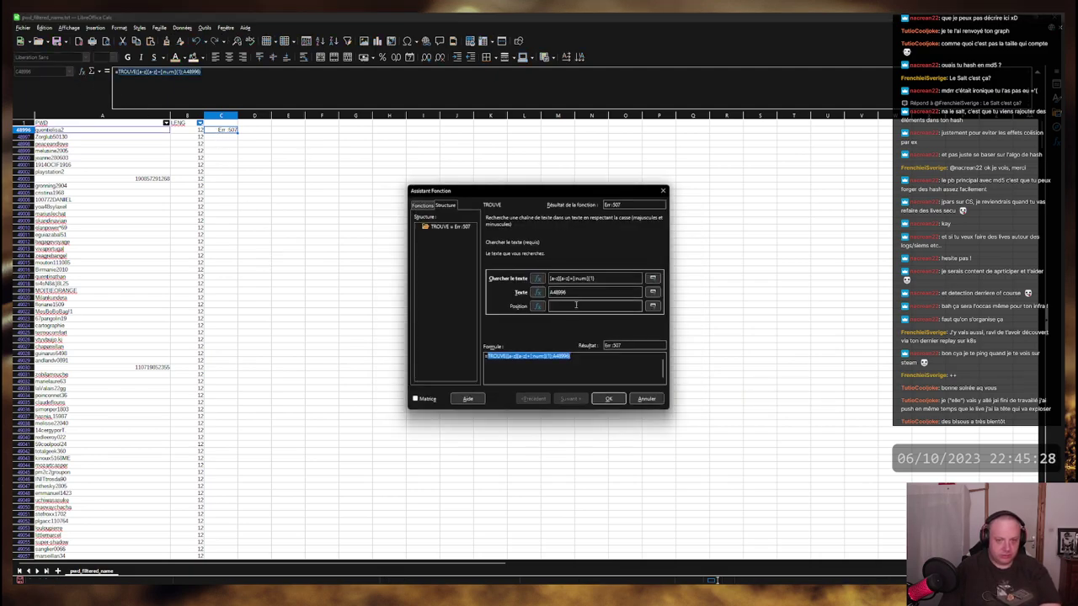
{"action": "key", "text": "alt+Tab"}
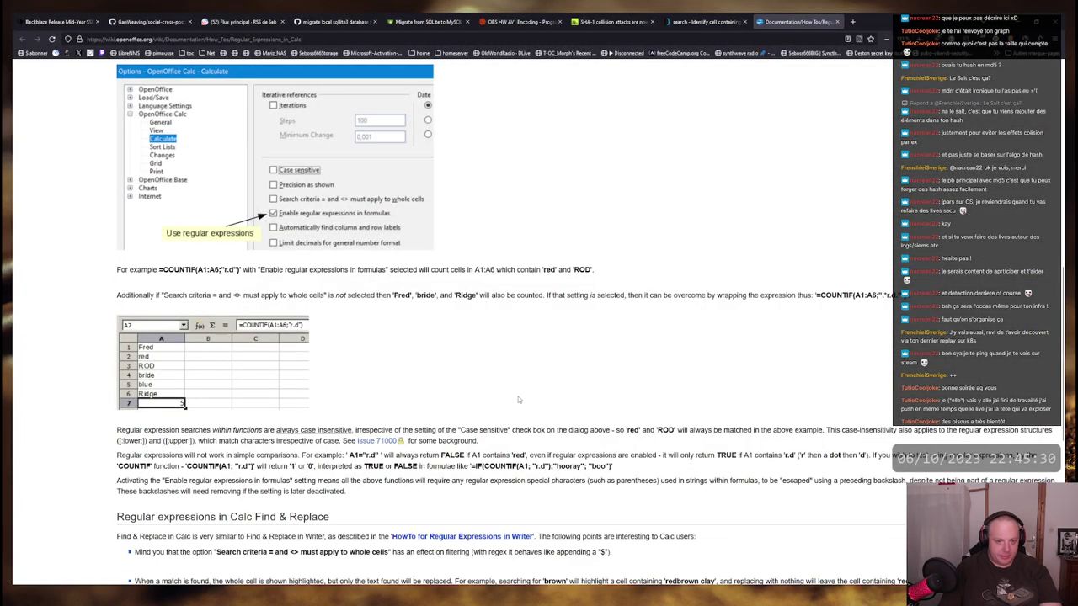
Read the Regular Expressions in Calc wiki page, highlighting the Search criteria note
{"action": "scroll", "coordinate": [523, 384], "scroll_direction": "down", "scroll_amount": 3}
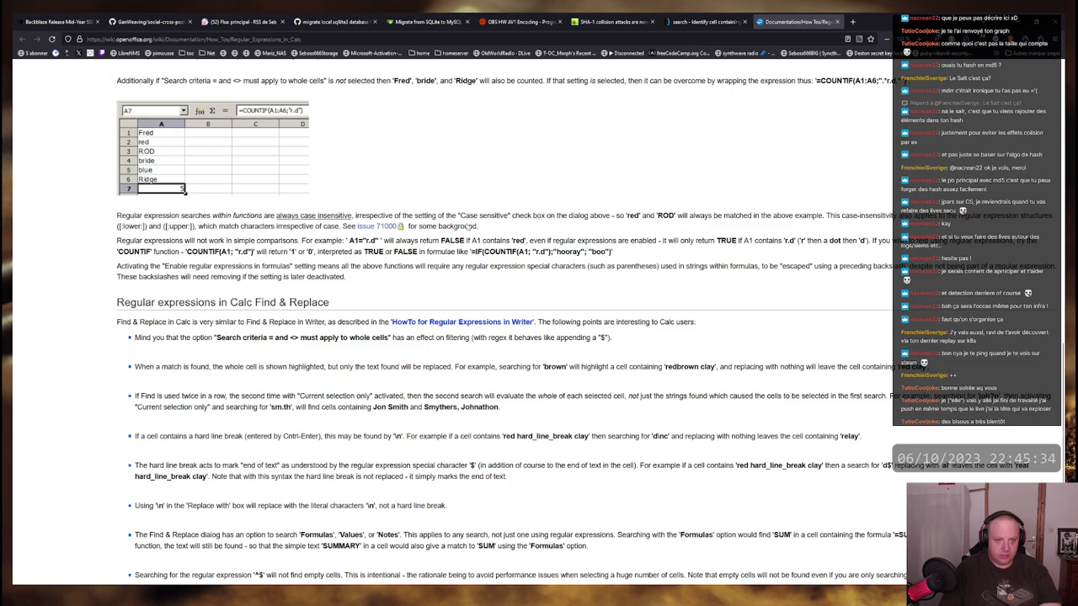
{"action": "scroll", "coordinate": [417, 251], "scroll_direction": "up", "scroll_amount": 3}
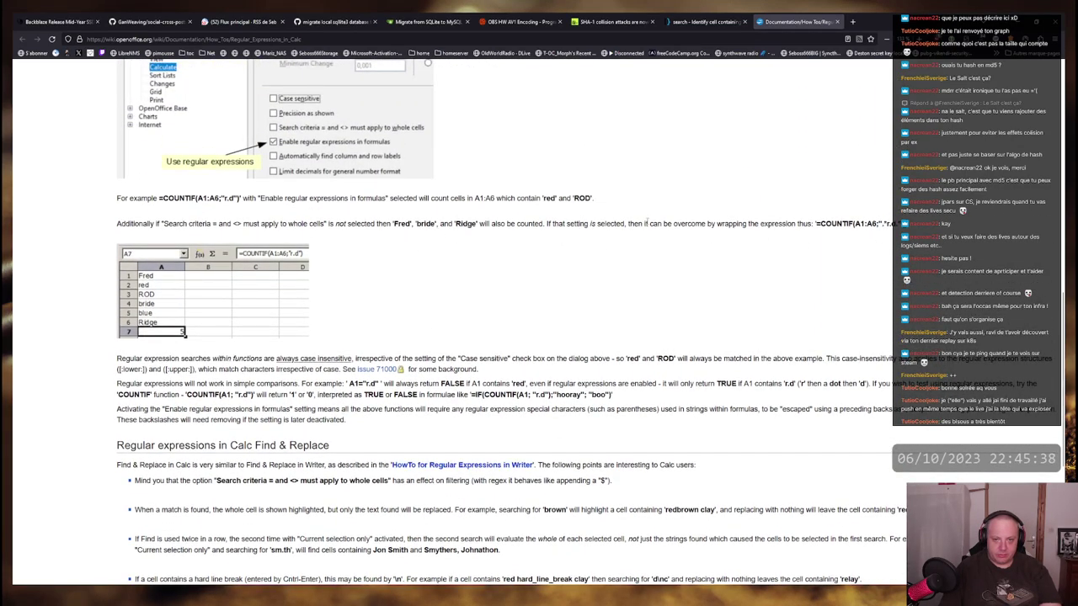
{"action": "scroll", "coordinate": [496, 255], "scroll_direction": "down", "scroll_amount": 1}
{"action": "scroll", "coordinate": [495, 256], "scroll_direction": "down", "scroll_amount": 2}
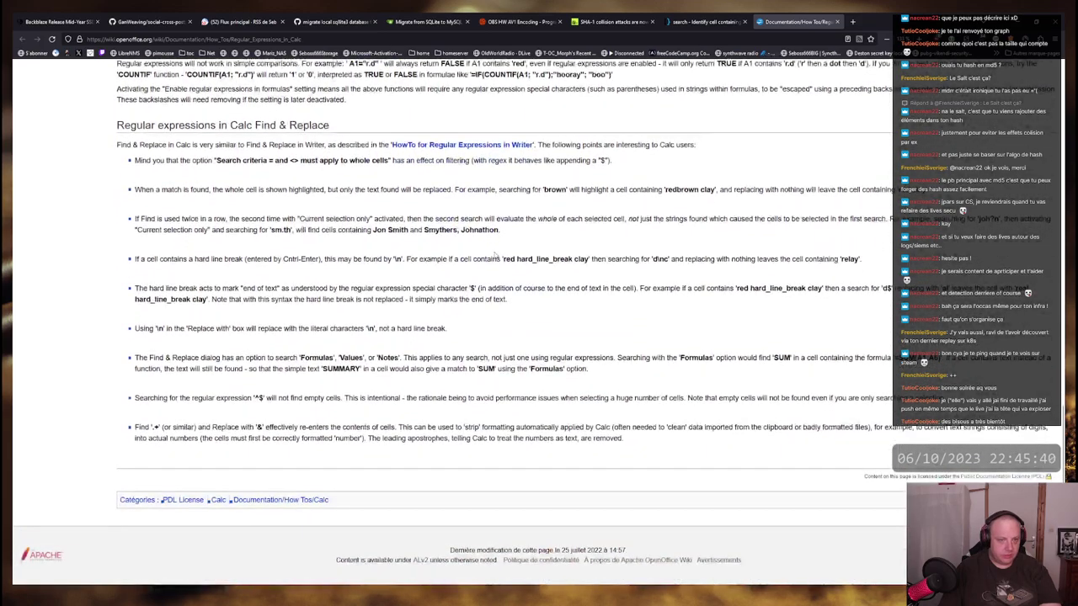
{"action": "scroll", "coordinate": [403, 216], "scroll_direction": "up", "scroll_amount": 1}
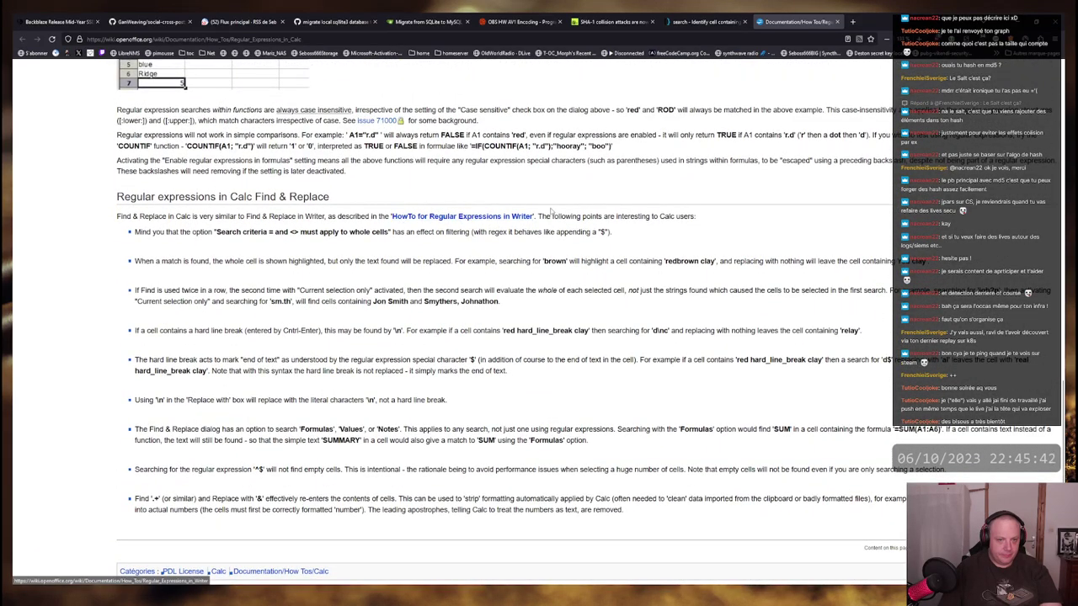
{"action": "scroll", "coordinate": [402, 216], "scroll_direction": "up", "scroll_amount": 3}
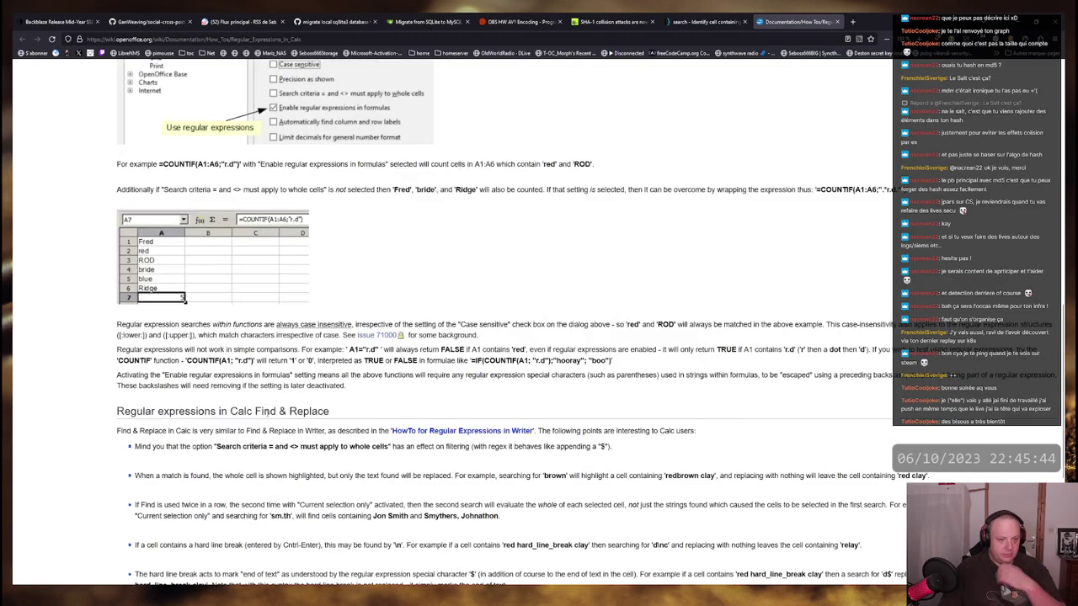
{"action": "scroll", "coordinate": [284, 173], "scroll_direction": "down", "scroll_amount": 4}
{"action": "left_click_drag", "start_coordinate": [229, 160], "coordinate": [573, 160]}
{"action": "left_click", "coordinate": [574, 160]}
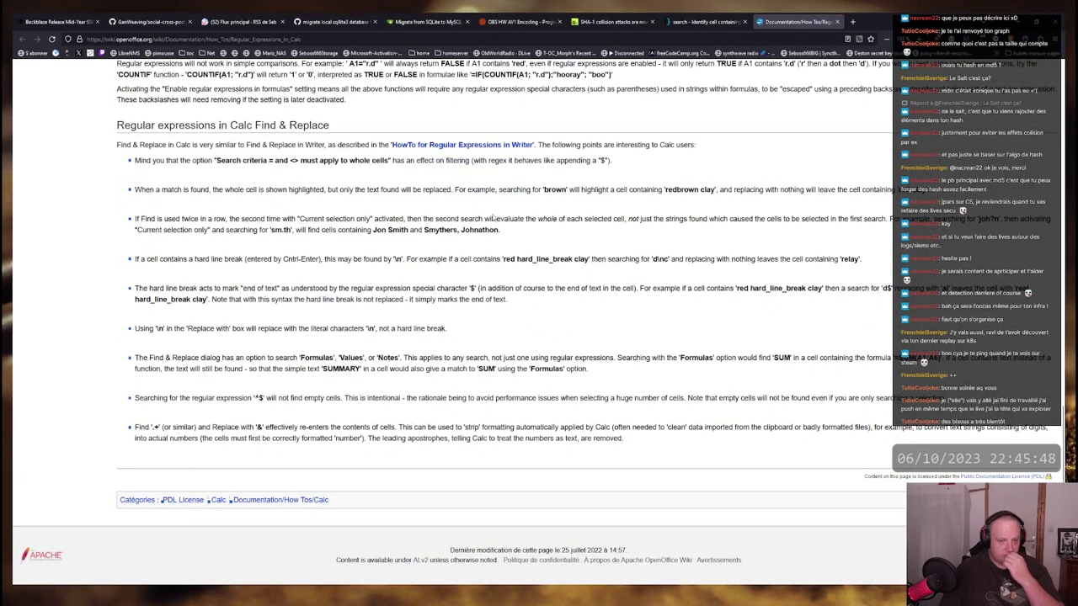
Read the notes on function case-insensitivity and the Case sensitive setting, then return to Calc
{"action": "scroll", "coordinate": [522, 357], "scroll_direction": "up", "scroll_amount": 7}
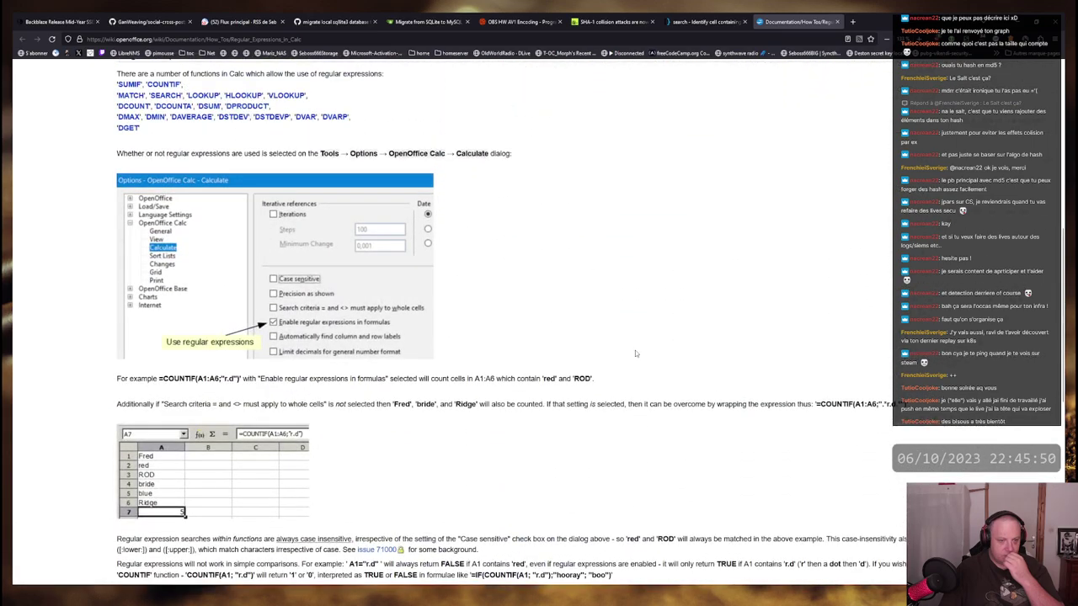
{"action": "scroll", "coordinate": [548, 357], "scroll_direction": "up", "scroll_amount": 3}
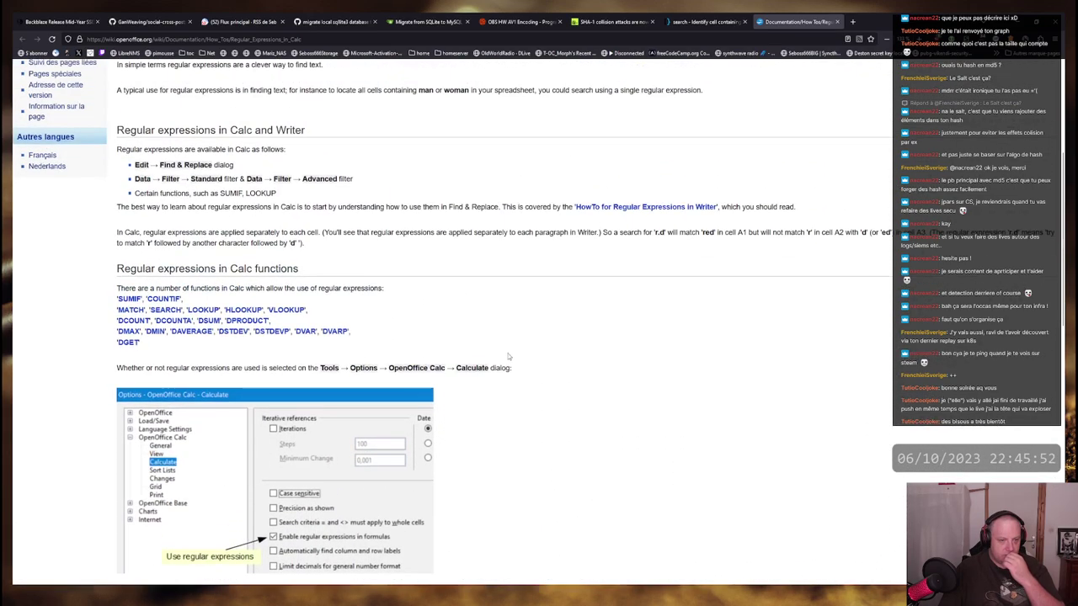
{"action": "scroll", "coordinate": [508, 357], "scroll_direction": "up", "scroll_amount": 4}
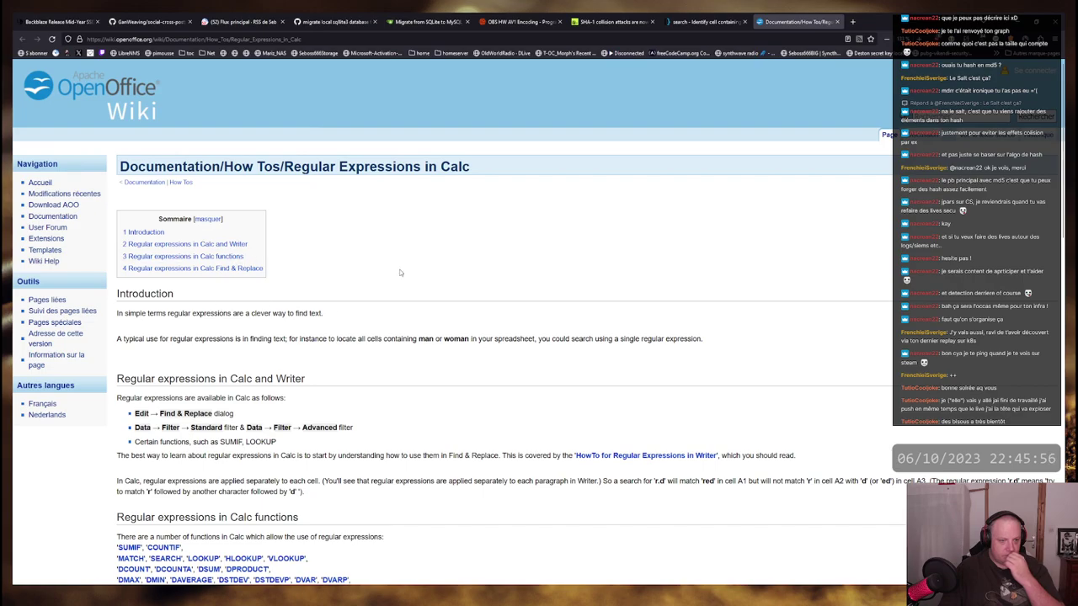
{"action": "scroll", "coordinate": [399, 272], "scroll_direction": "down", "scroll_amount": 3}
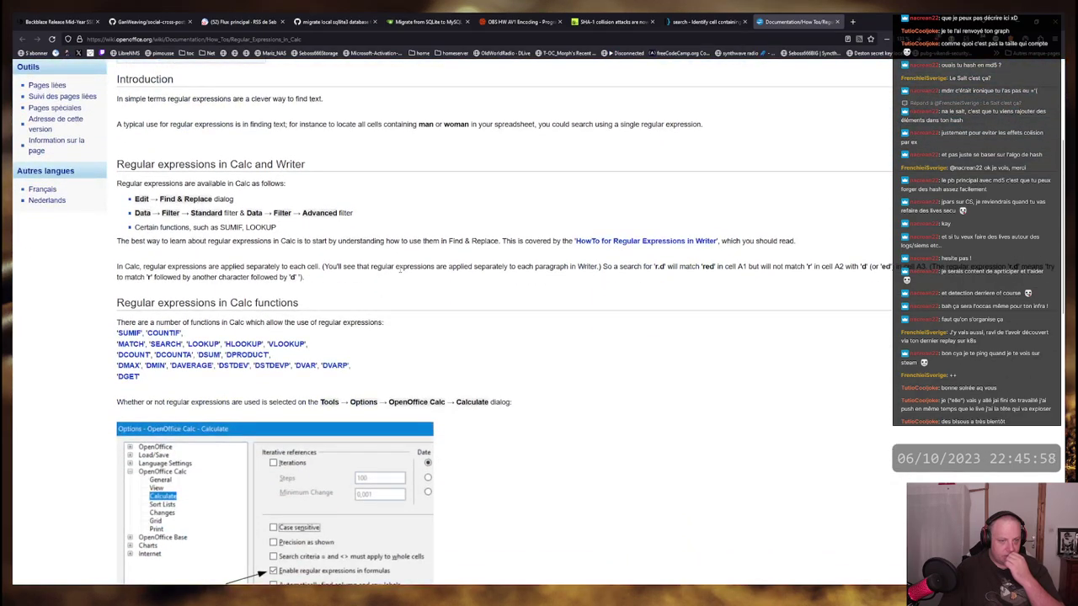
{"action": "scroll", "coordinate": [398, 270], "scroll_direction": "down", "scroll_amount": 3}
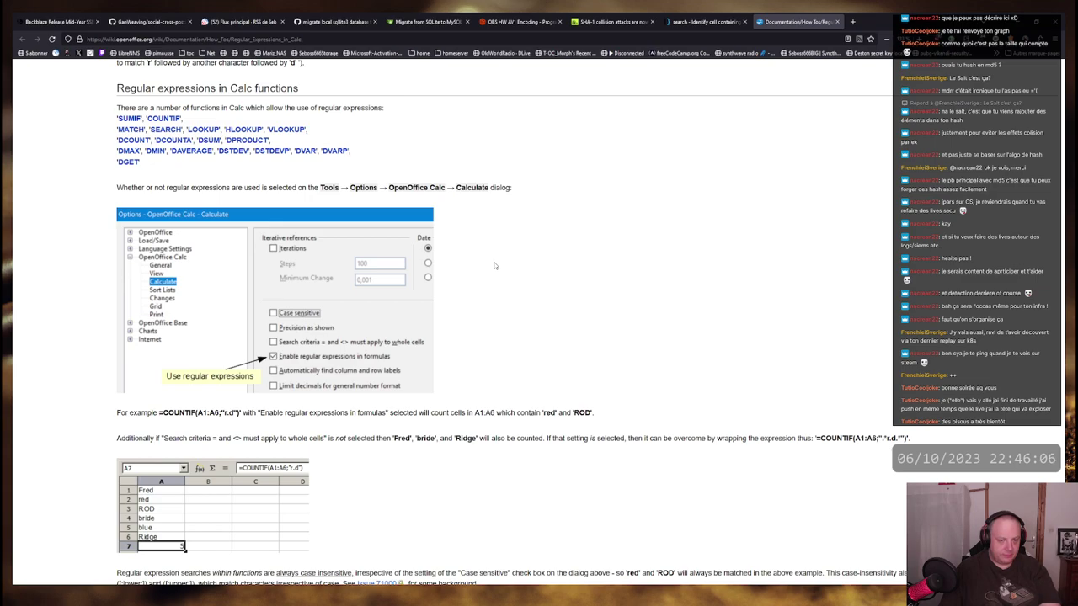
{"action": "scroll", "coordinate": [423, 414], "scroll_direction": "down", "scroll_amount": 3}
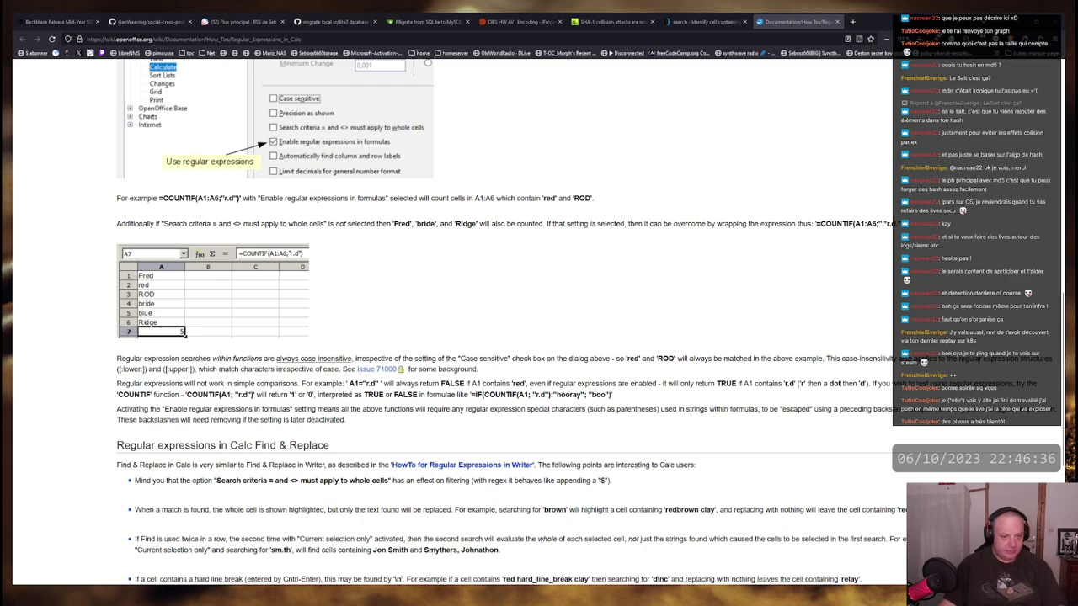
{"action": "left_click_drag", "start_coordinate": [139, 359], "coordinate": [749, 359]}
{"action": "left_click", "coordinate": [345, 359]}
{"action": "left_click", "coordinate": [684, 358]}
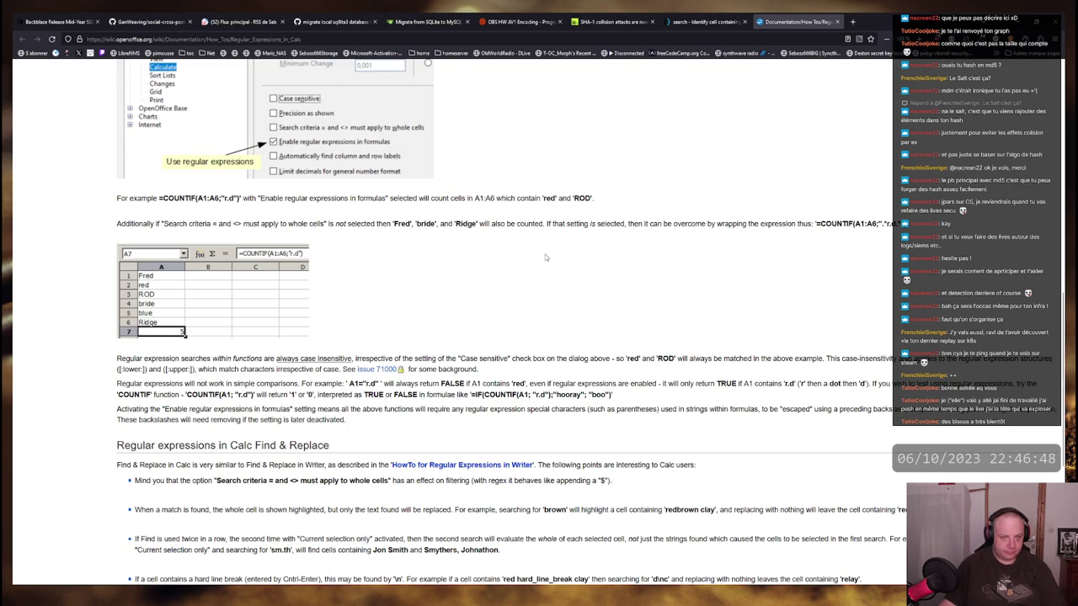
{"action": "key", "text": "alt+Tab"}
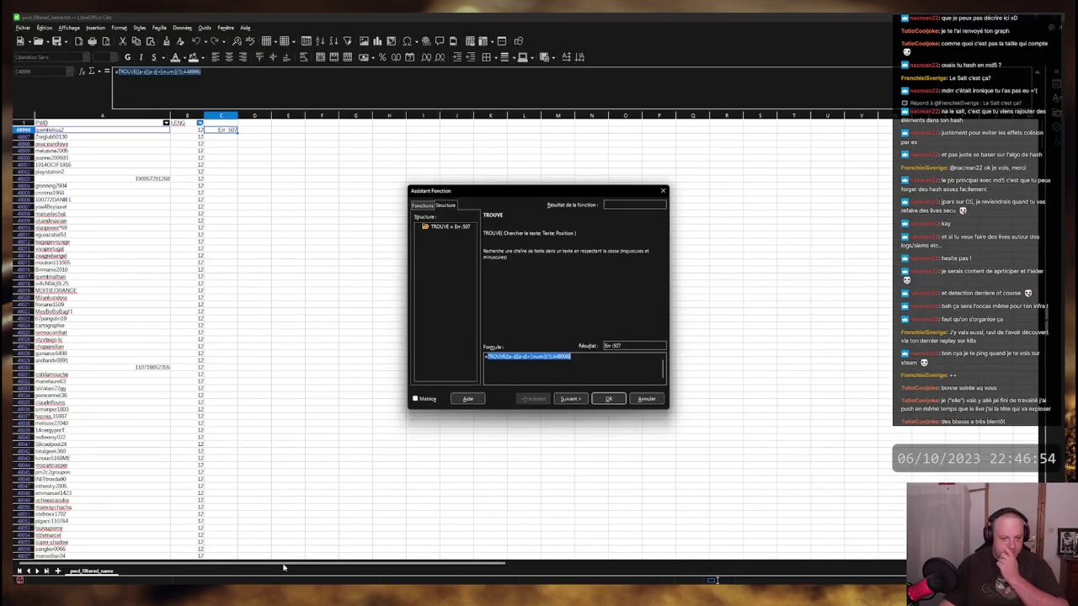
Clear the search-text argument of TROUVE in the Function Wizard
{"action": "mouse_move", "coordinate": [169, 580]}
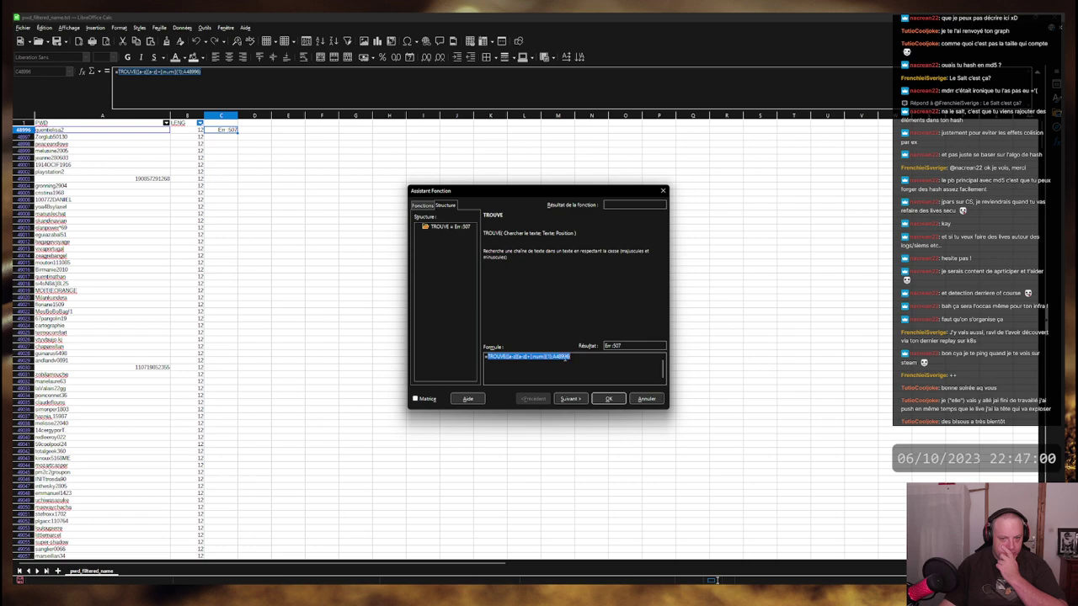
{"action": "left_click", "coordinate": [577, 357]}
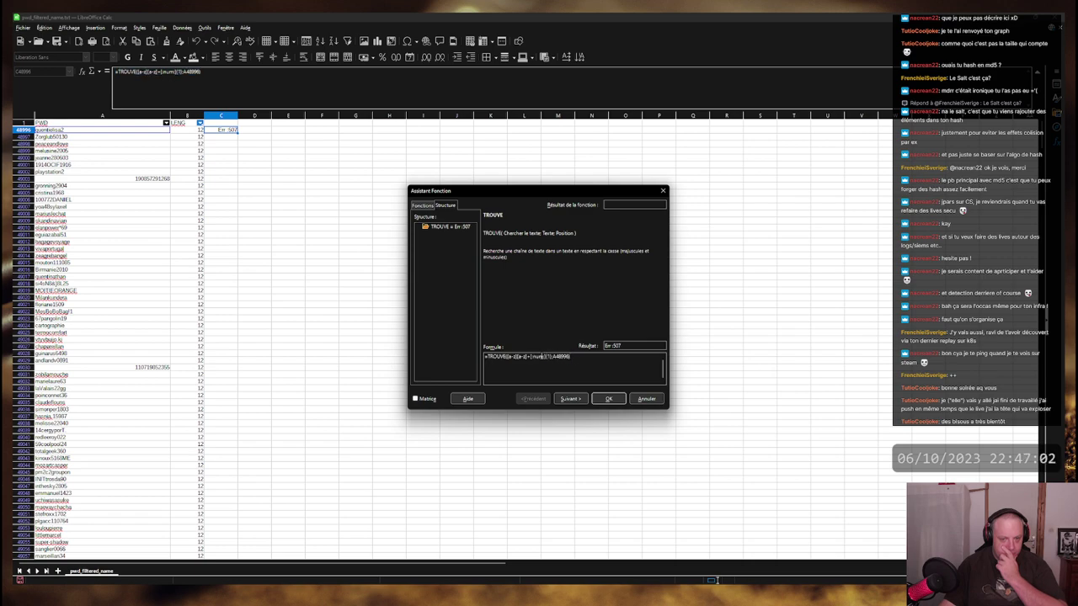
{"action": "left_click", "coordinate": [572, 399]}
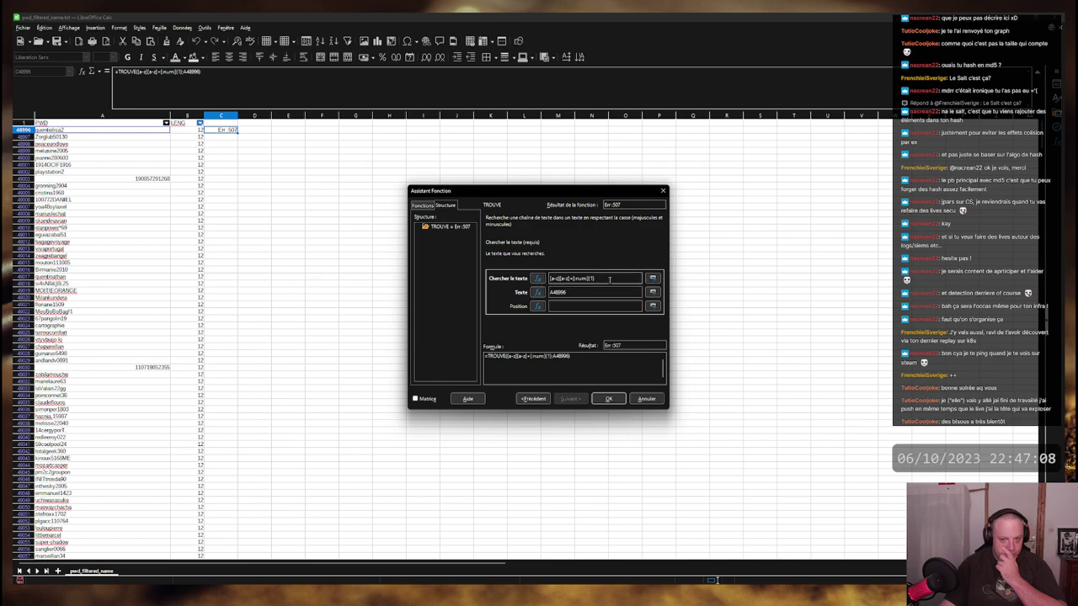
{"action": "triple_click", "coordinate": [582, 282]}
{"action": "key", "text": "BackSpace"}
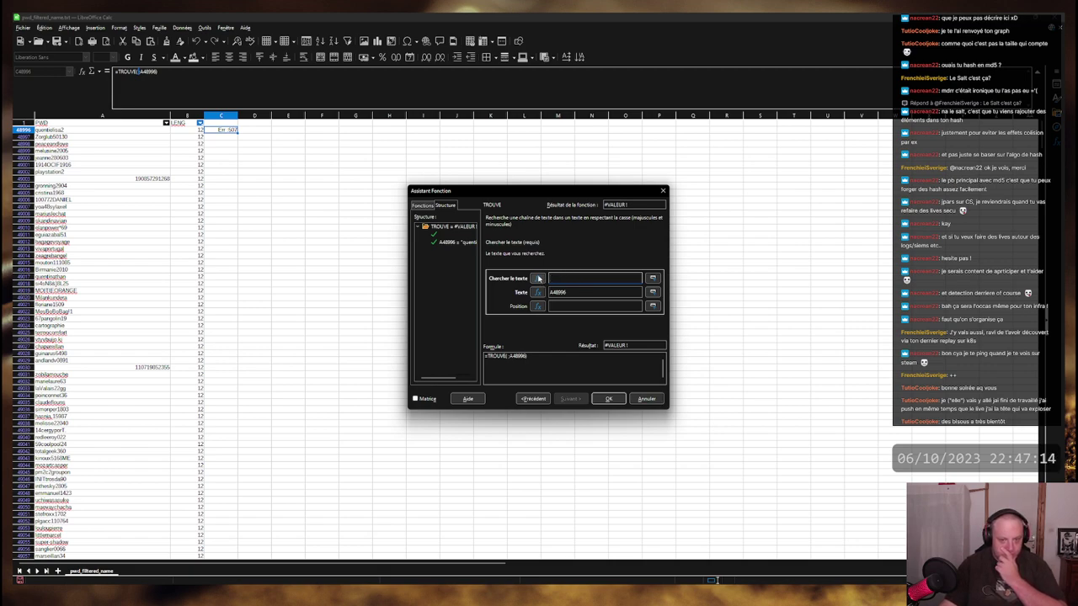
Insert a nested TROUVE function as the search-text argument
{"action": "left_click", "coordinate": [538, 278]}
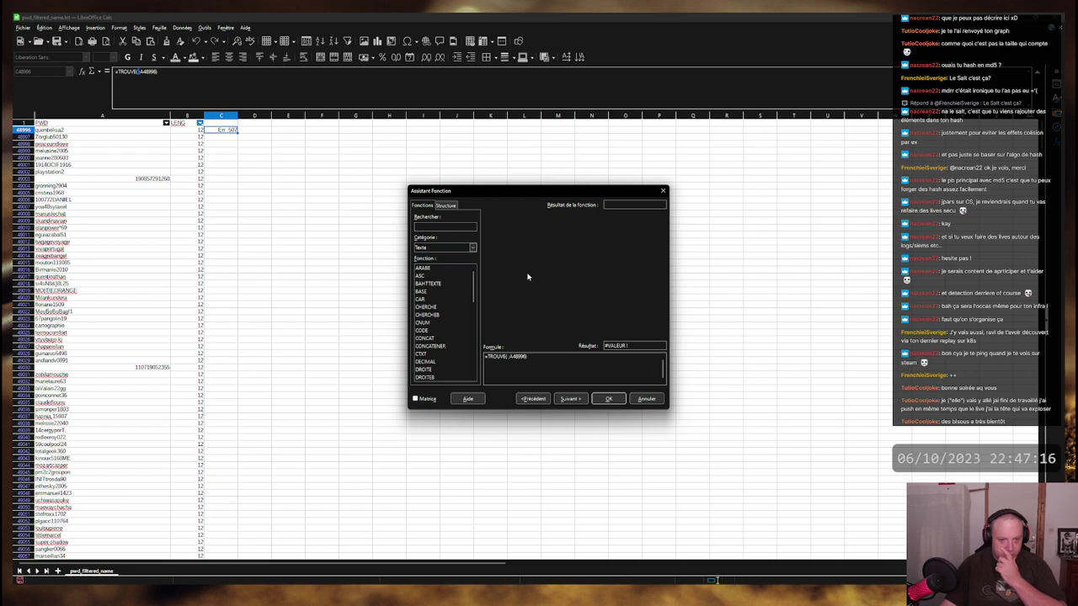
{"action": "left_click", "coordinate": [446, 206]}
{"action": "left_click", "coordinate": [459, 227]}
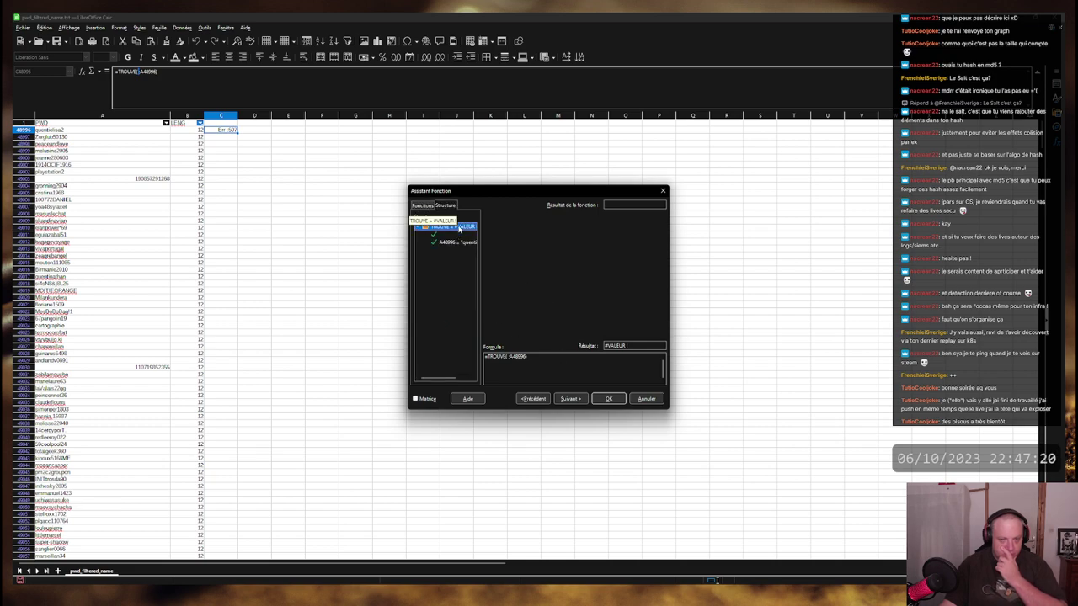
{"action": "left_click", "coordinate": [421, 206]}
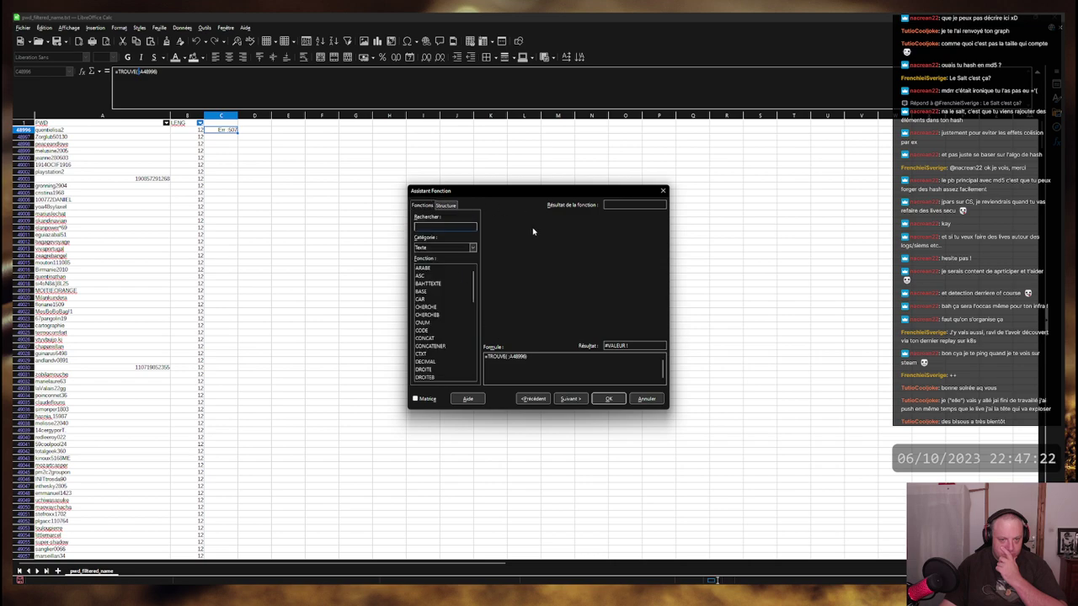
{"action": "left_click", "coordinate": [446, 226]}
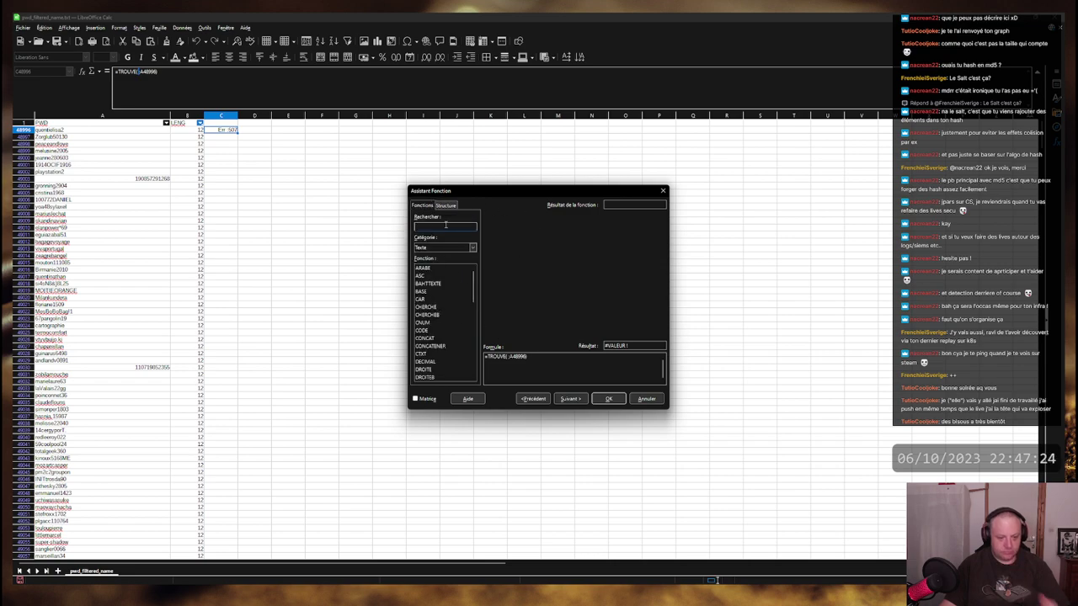
{"action": "type", "text": "TROUVE"}
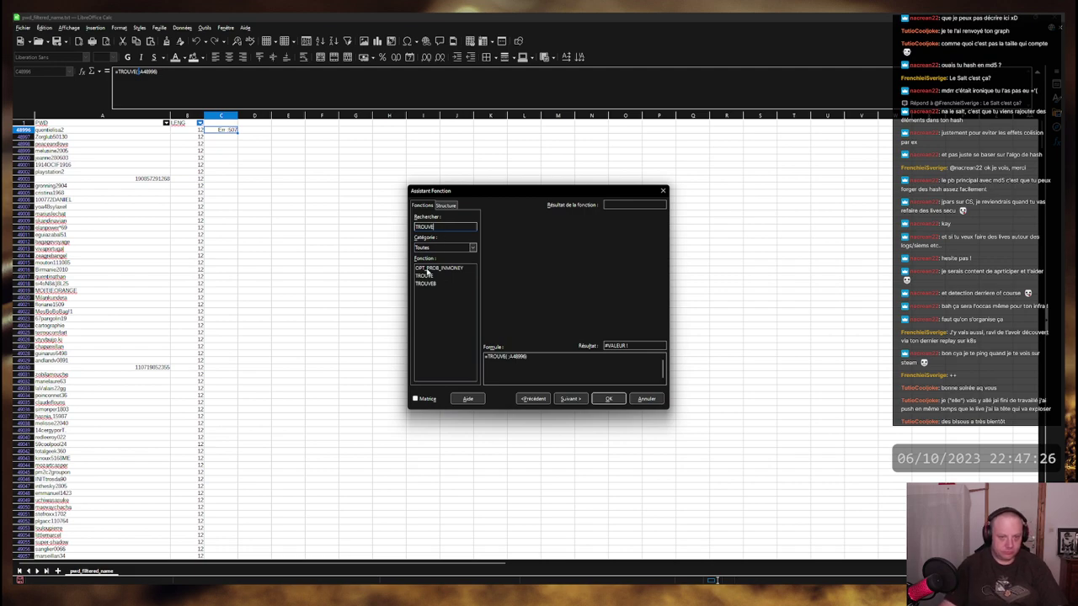
{"action": "left_click", "coordinate": [448, 277]}
{"action": "double_click", "coordinate": [449, 277]}
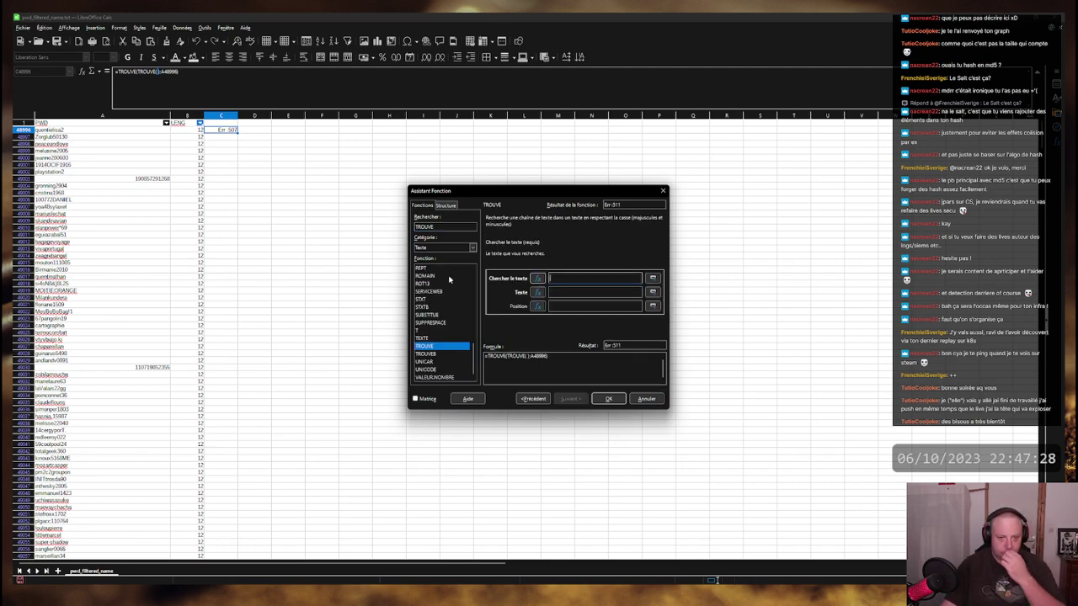
Abandon the nested edit and cancel the Function Wizard, keeping the original formula
{"action": "left_click", "coordinate": [539, 292]}
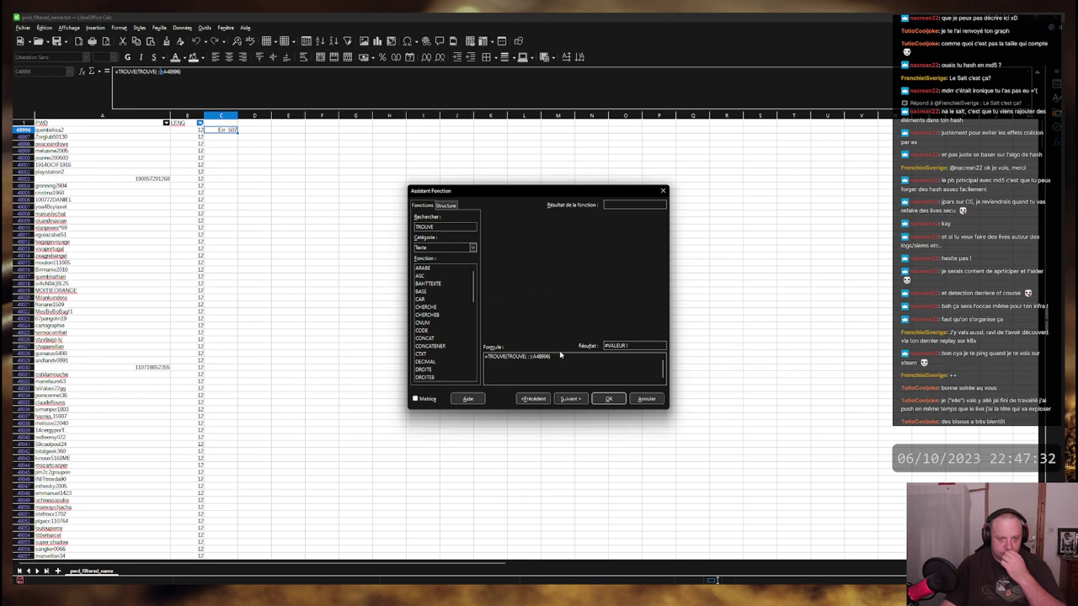
{"action": "left_click", "coordinate": [84, 133]}
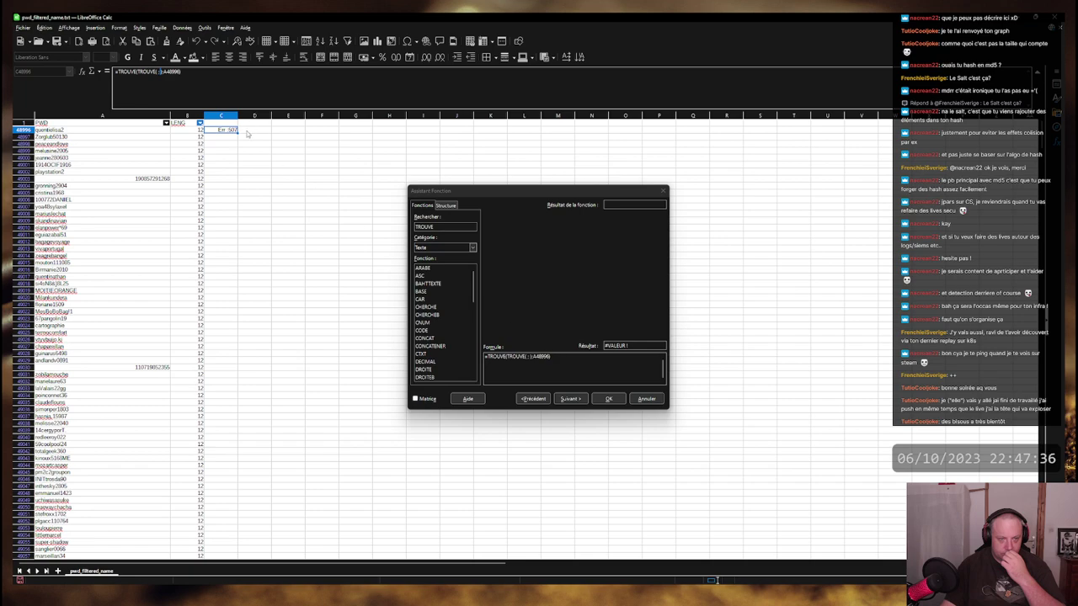
{"action": "left_click", "coordinate": [642, 205]}
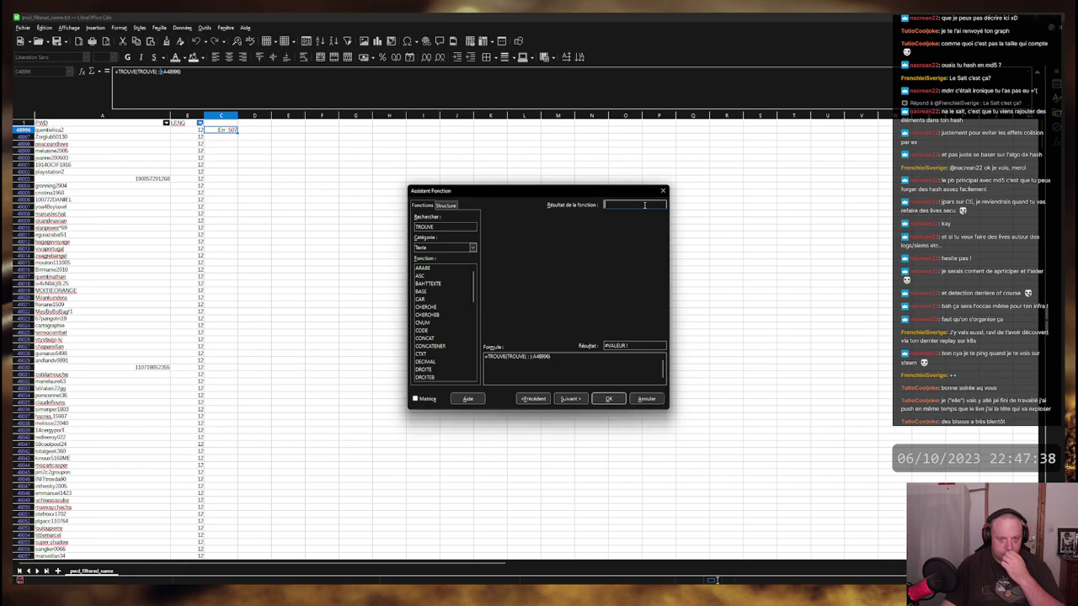
{"action": "left_click", "coordinate": [644, 397]}
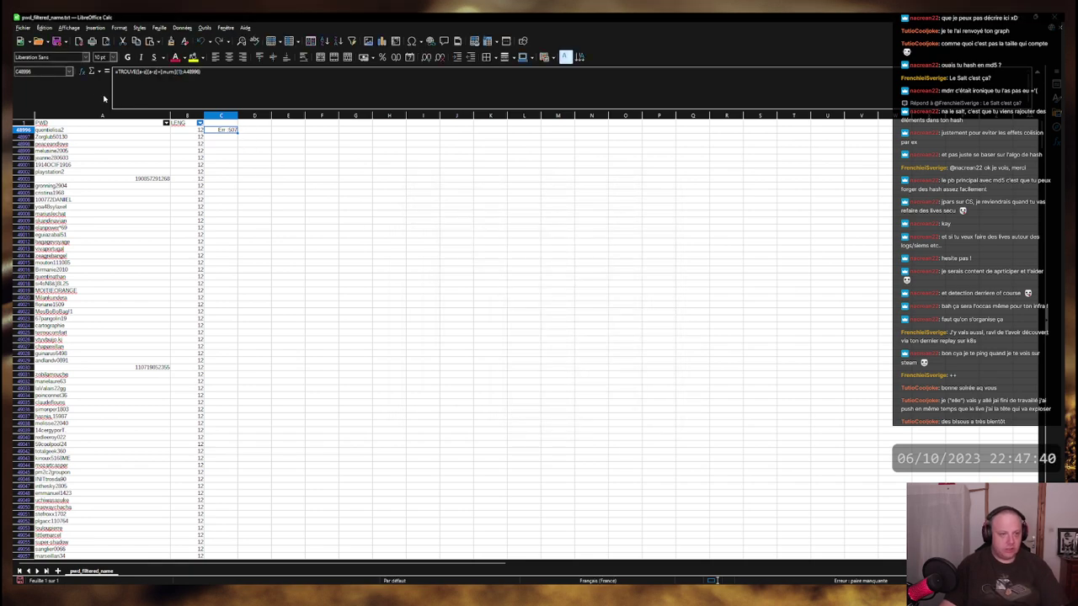
Change the TROUVE pattern's repetition count from 1 to 5 and apply the formula
{"action": "left_click", "coordinate": [82, 72]}
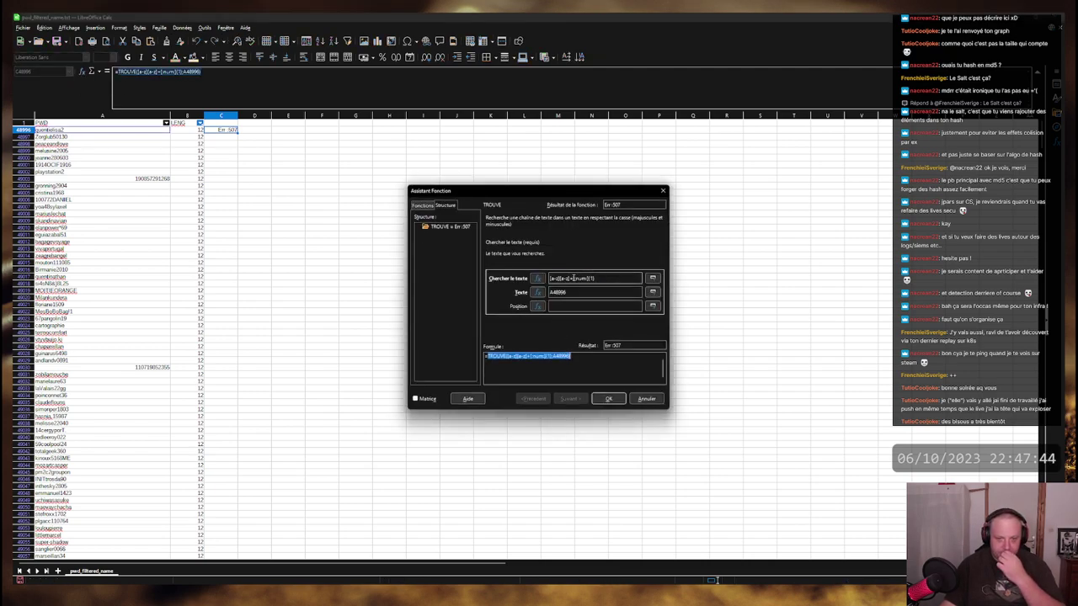
{"action": "left_click", "coordinate": [583, 276]}
{"action": "key", "text": "BackSpace"}
{"action": "key", "text": "BackSpace"}
{"action": "type", "text": "5}"}
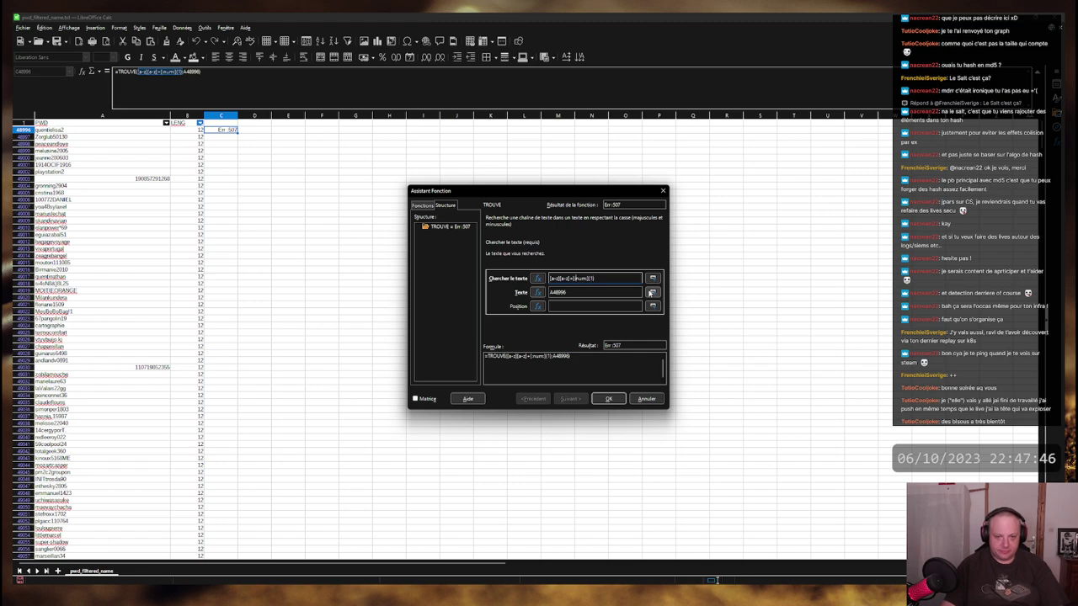
{"action": "key", "text": "Left"}
{"action": "key", "text": "Left"}
{"action": "key", "text": "Left"}
{"action": "key", "text": "Left"}
{"action": "key", "text": "Left"}
{"action": "key", "text": "Left"}
{"action": "key", "text": "Left"}
{"action": "key", "text": "Left"}
{"action": "key", "text": "shift+Left"}
{"action": "key", "text": "shift+Left"}
{"action": "key", "text": "shift+Left"}
{"action": "key", "text": "shift+Left"}
{"action": "key", "text": "BackSpace"}
{"action": "key", "text": "BackSpace"}
{"action": "key", "text": "BackSpace"}
{"action": "key", "text": "BackSpace"}
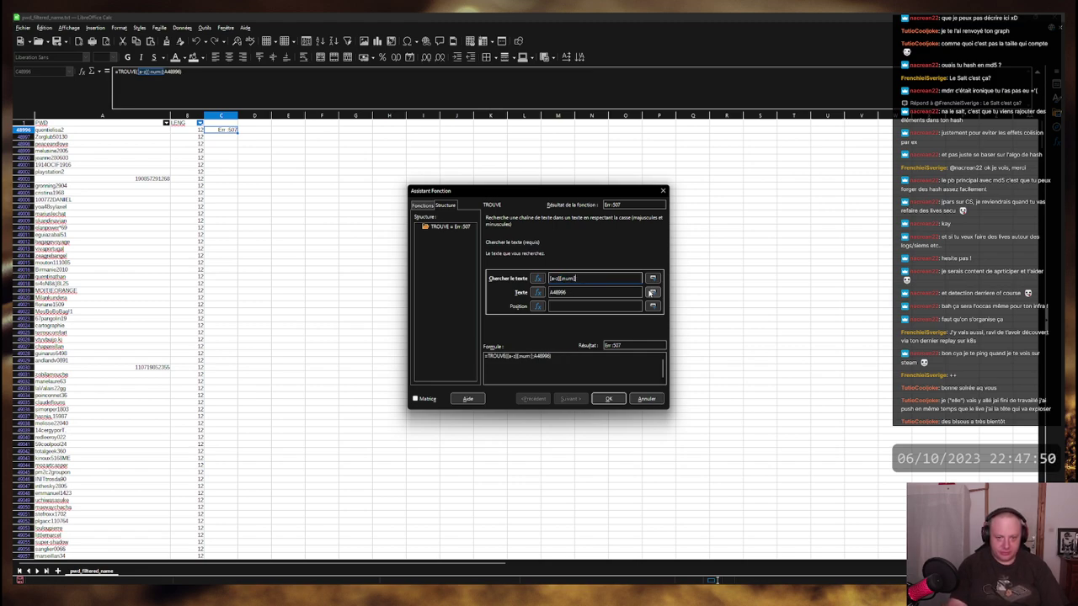
{"action": "left_click", "coordinate": [559, 359]}
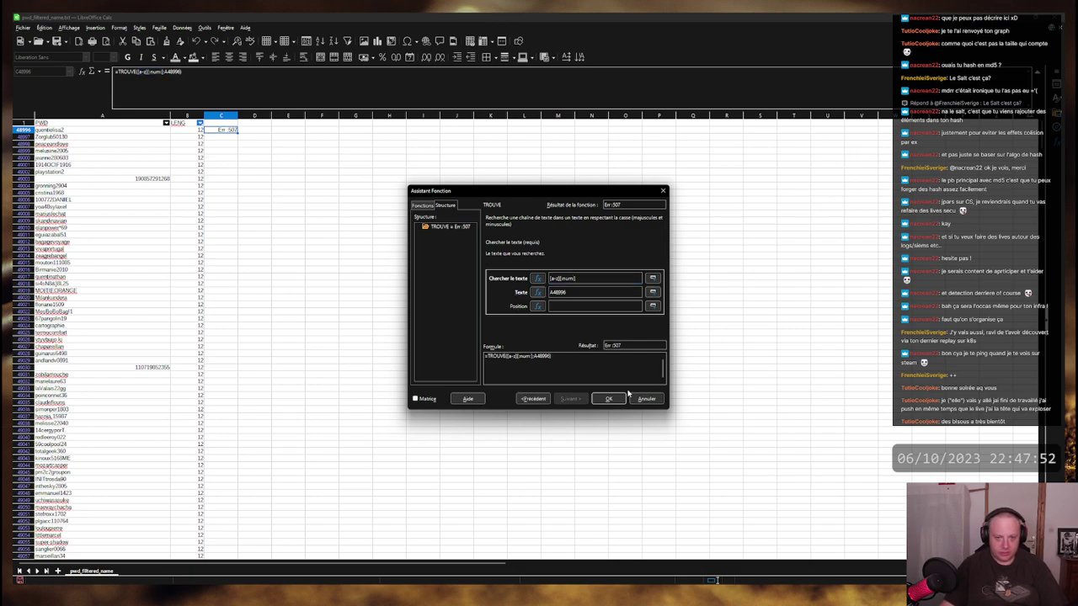
{"action": "left_click", "coordinate": [613, 398]}
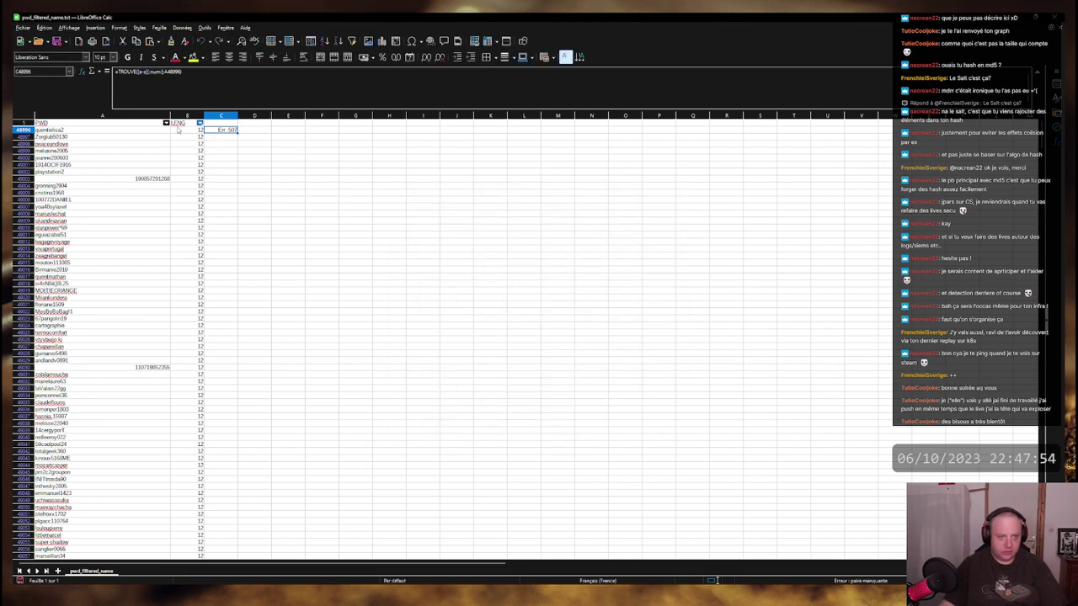
Move the pattern into the Texte argument and use A48996 as the search argument
{"action": "left_click", "coordinate": [82, 71]}
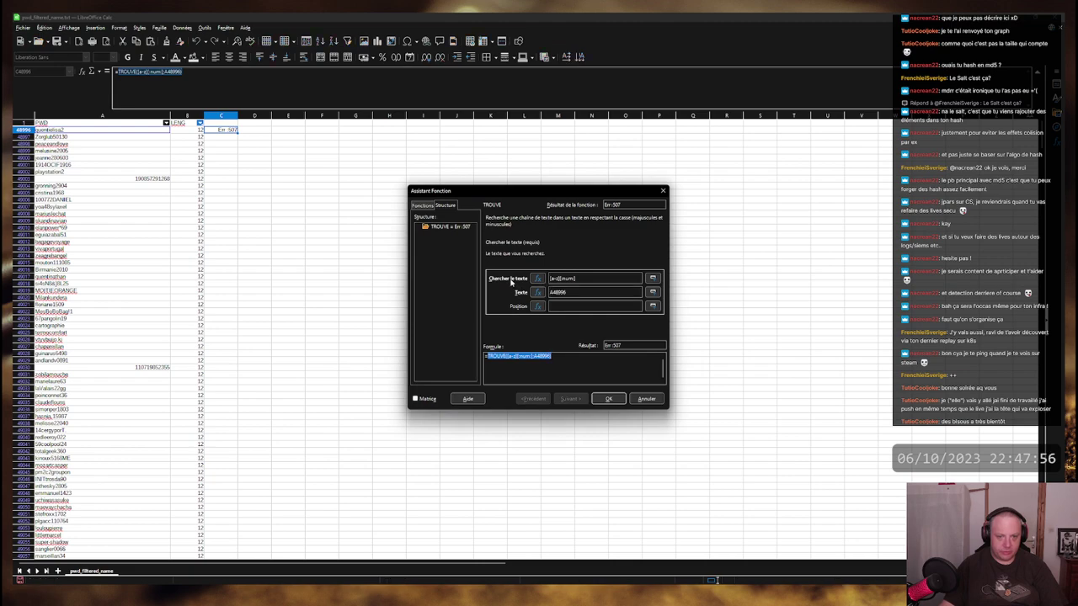
{"action": "triple_click", "coordinate": [574, 278]}
{"action": "key", "text": "ctrl+c"}
{"action": "key", "text": "BackSpace"}
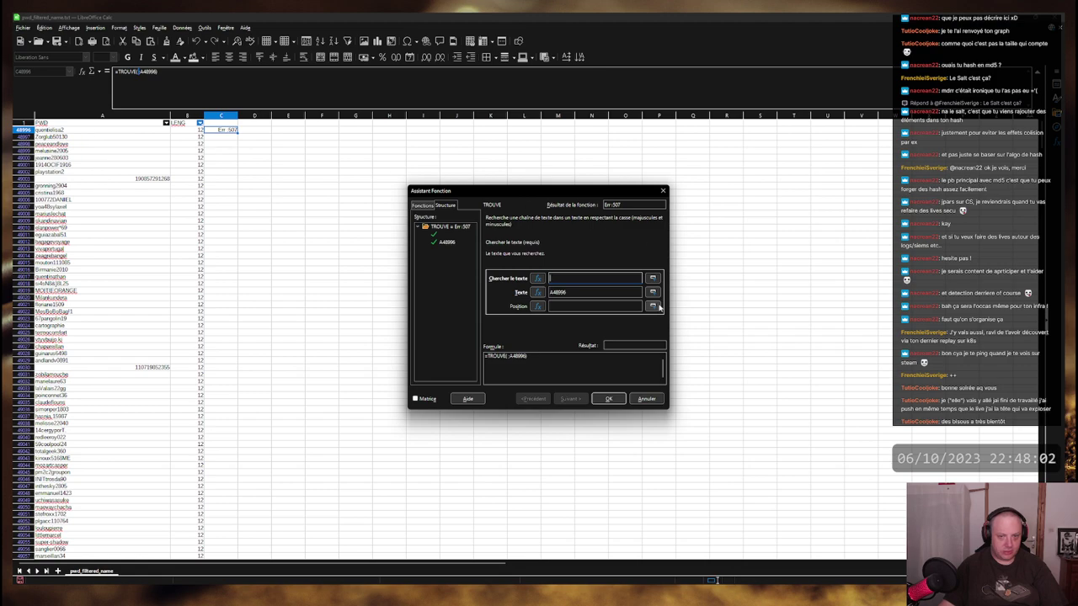
{"action": "triple_click", "coordinate": [589, 293]}
{"action": "key", "text": "ctrl+v"}
{"action": "left_click", "coordinate": [568, 277]}
{"action": "left_click", "coordinate": [109, 131]}
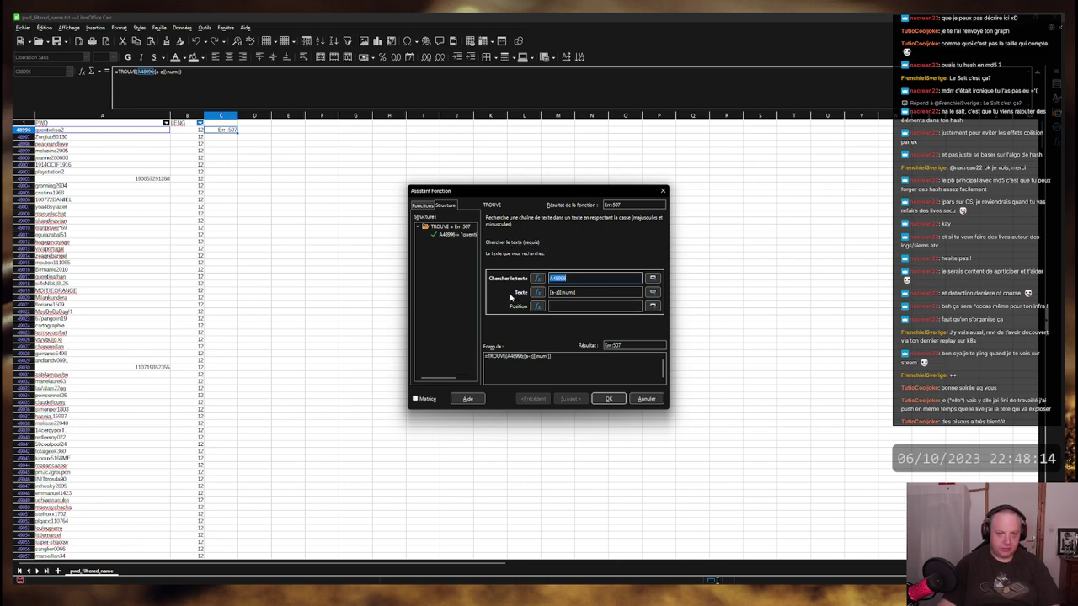
Swap back: search for [:num:] within A48996, dropping [a-z], and apply
{"action": "triple_click", "coordinate": [612, 291]}
{"action": "key", "text": "BackSpace"}
{"action": "triple_click", "coordinate": [598, 278]}
{"action": "type", "text": "[a-z][:num:]"}
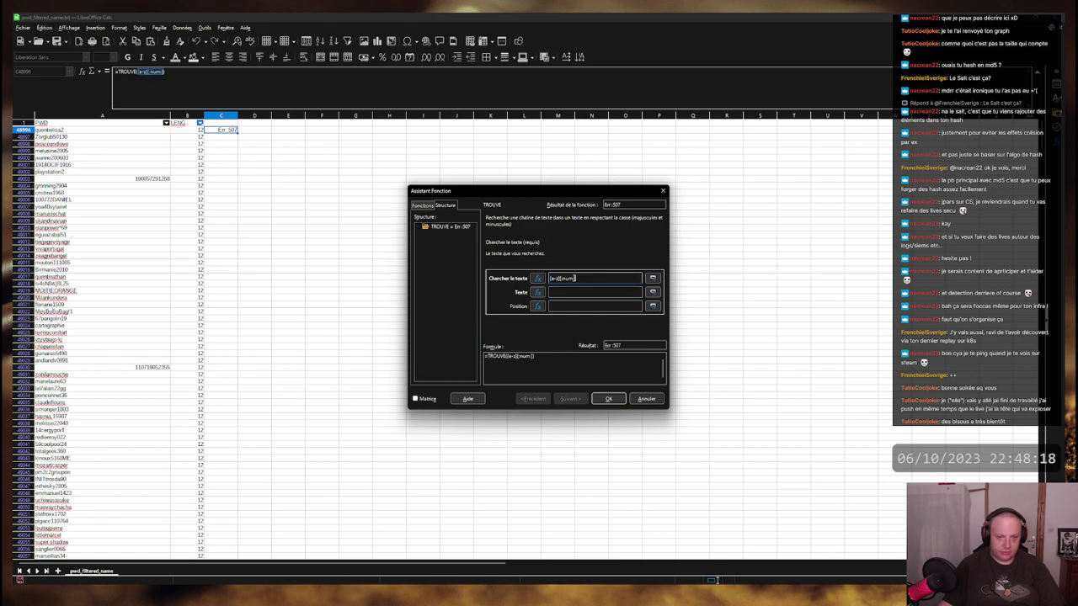
{"action": "key", "text": "Home"}
{"action": "key", "text": "shift+Right"}
{"action": "key", "text": "shift+Right"}
{"action": "key", "text": "shift+Right"}
{"action": "key", "text": "shift+Right"}
{"action": "key", "text": "shift+Right"}
{"action": "key", "text": "BackSpace"}
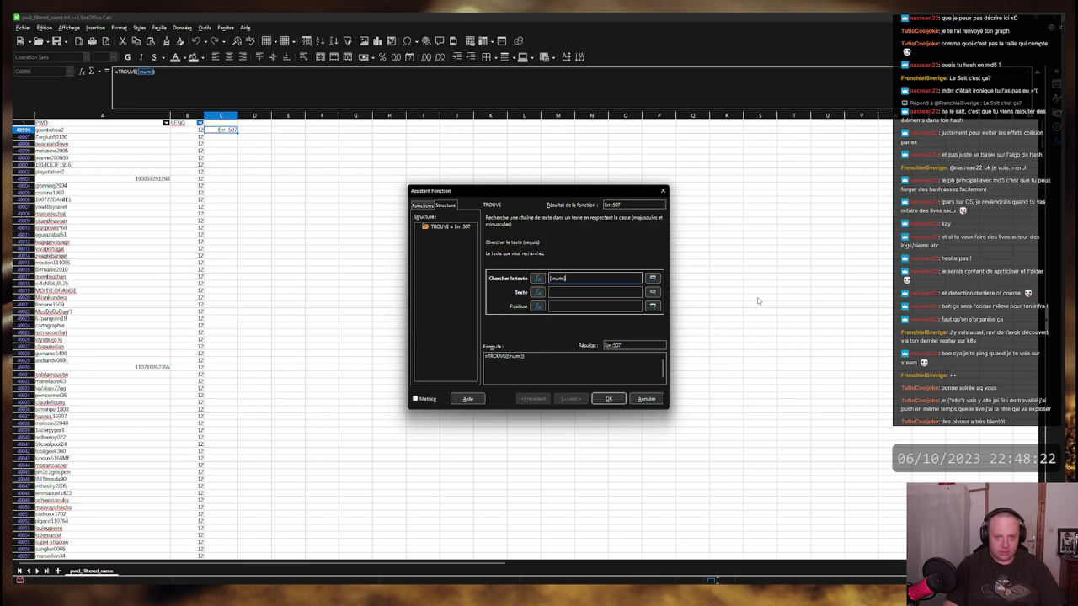
{"action": "left_click", "coordinate": [570, 293]}
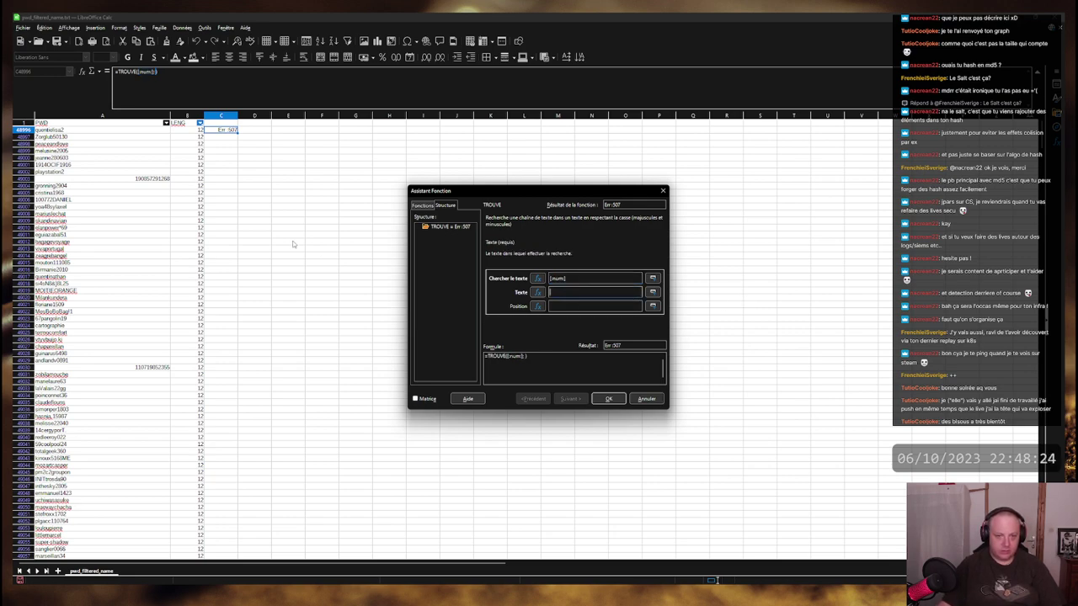
{"action": "left_click", "coordinate": [70, 131]}
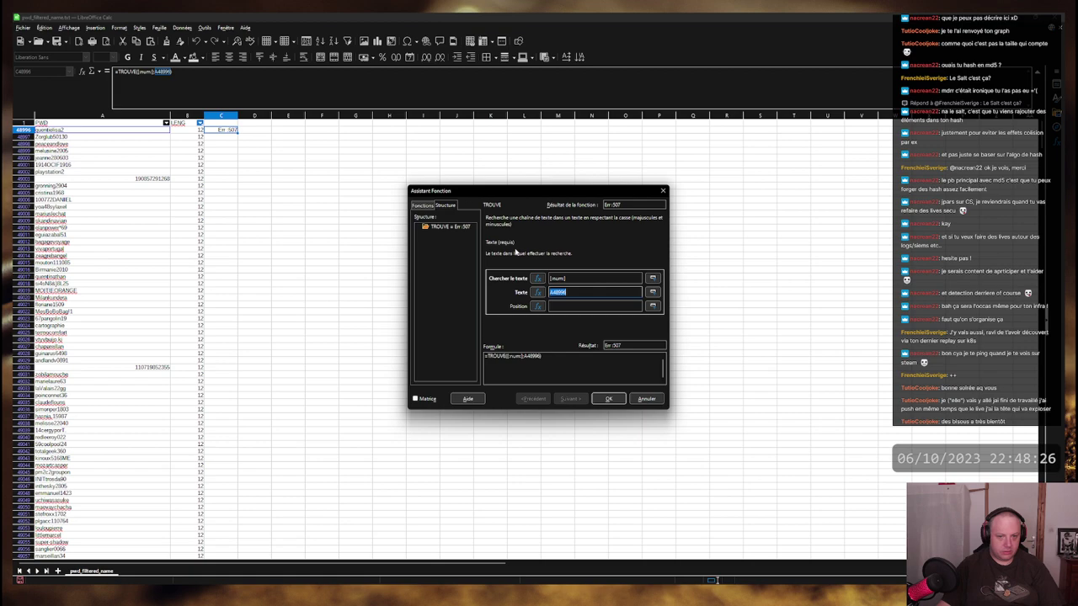
{"action": "left_click", "coordinate": [608, 398]}
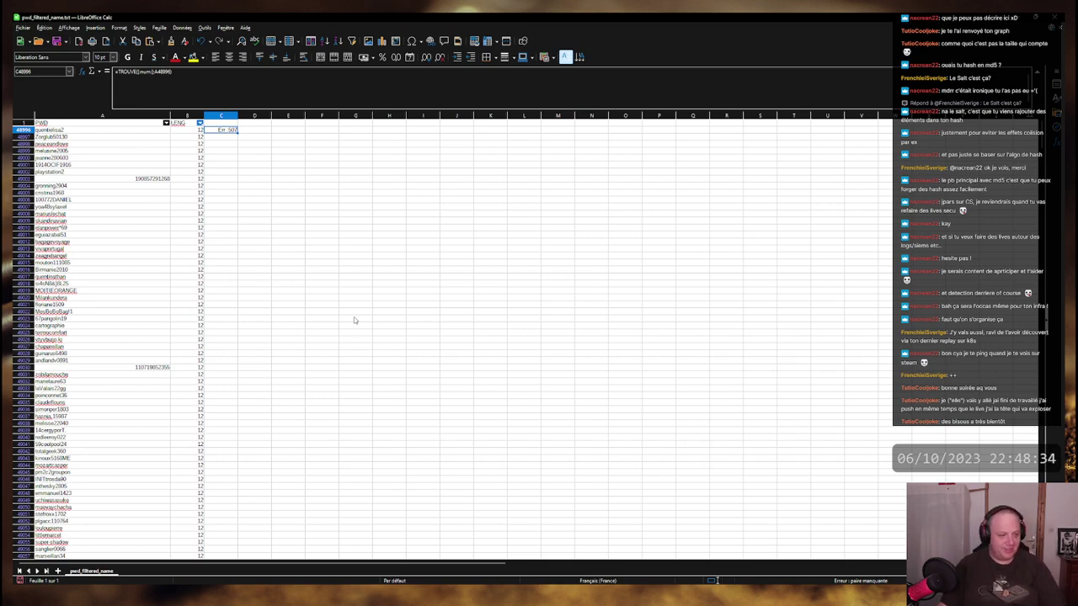
Look through the open windows in the overview, then return to Calc
{"action": "key", "text": "super"}
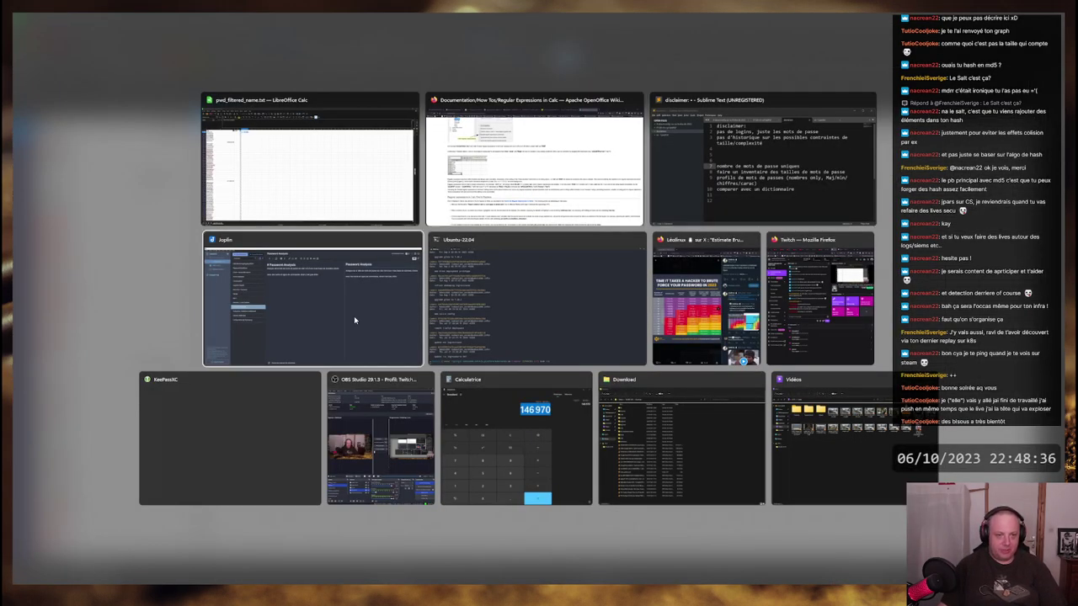
{"action": "key", "text": "Right"}
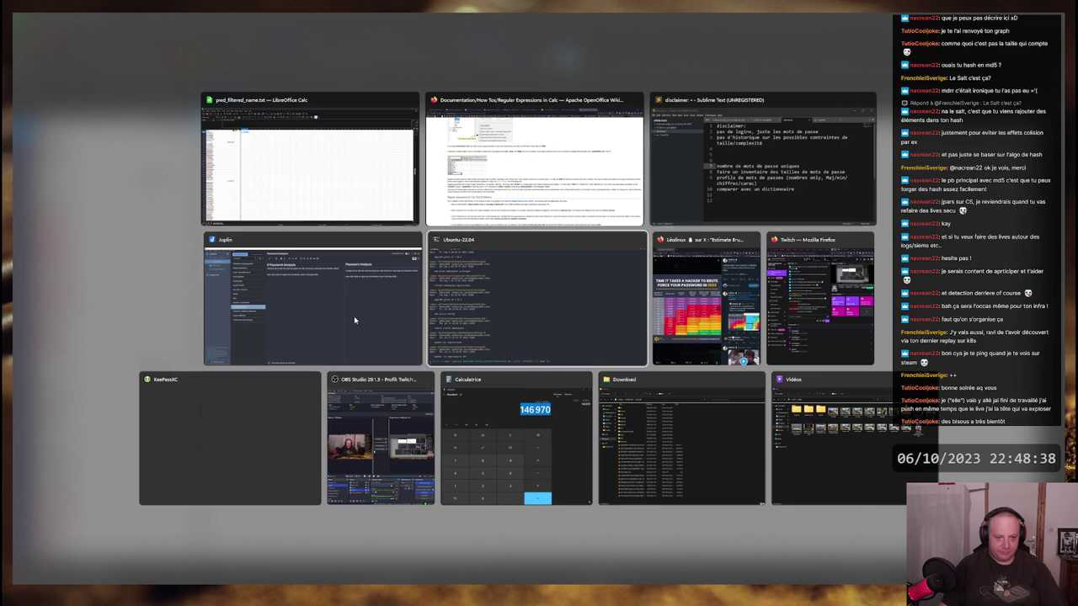
{"action": "key", "text": "Right"}
{"action": "key", "text": "Right"}
{"action": "key", "text": "Right"}
{"action": "key", "text": "Escape"}
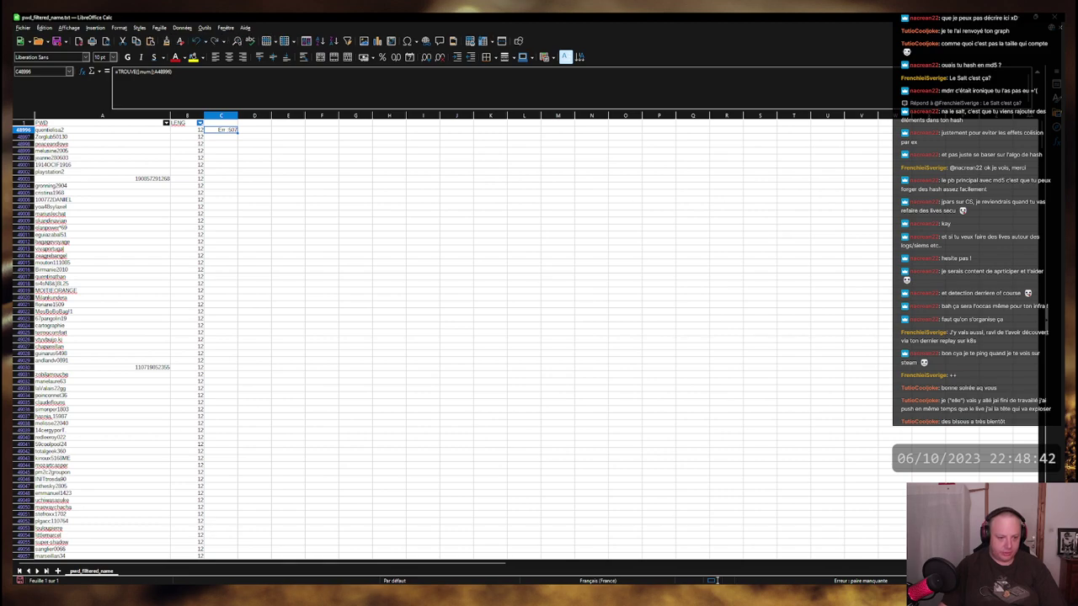
Check the Calculator's 146 970 total, then scroll down the sheet
{"action": "key", "text": "alt+Tab"}
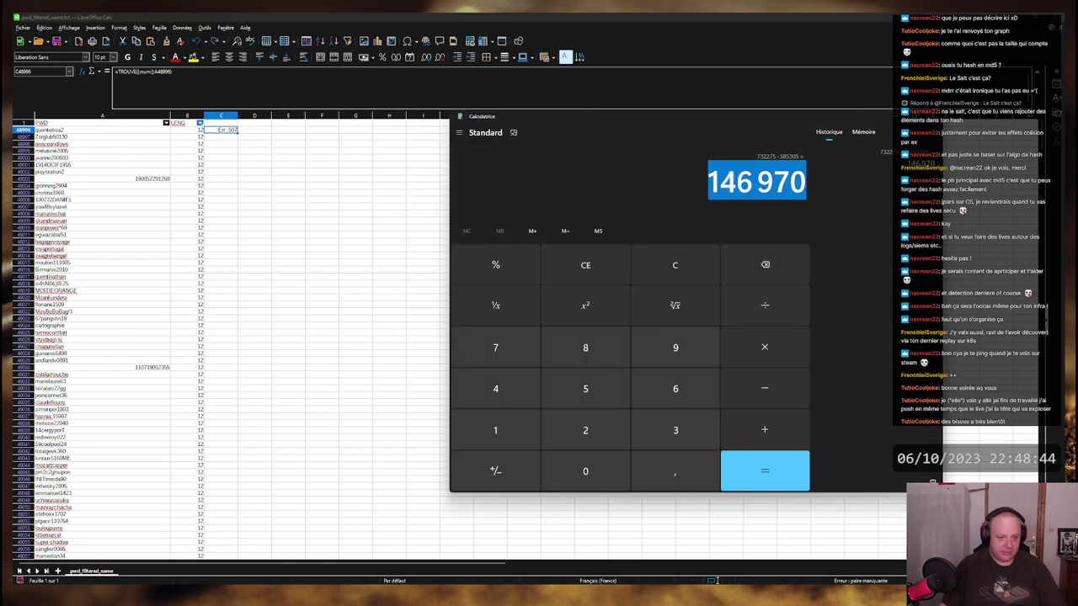
{"action": "key", "text": "alt+Tab"}
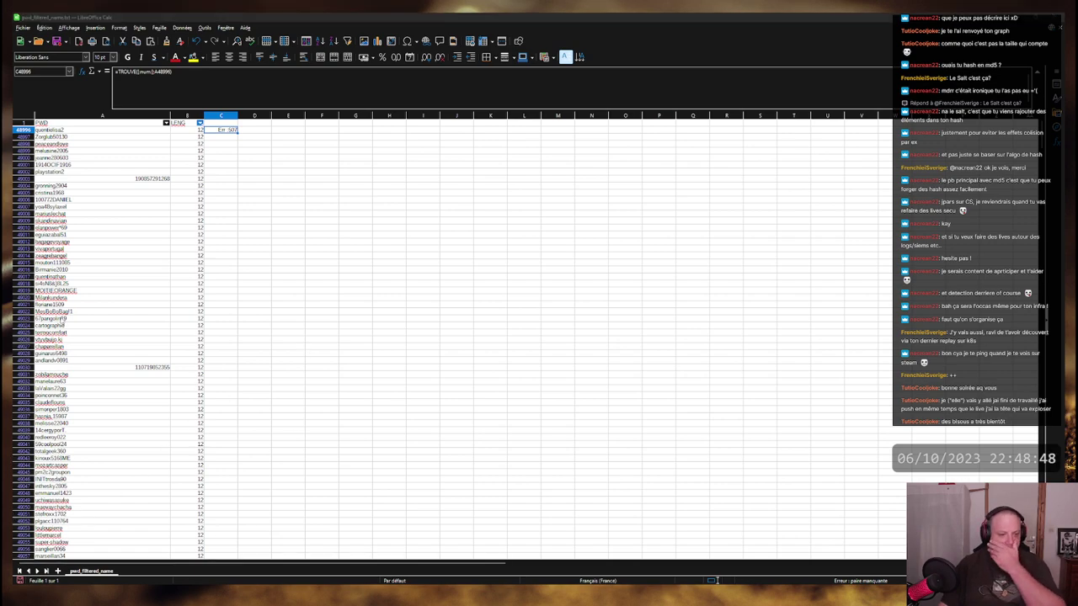
{"action": "scroll", "coordinate": [96, 303], "scroll_direction": "down", "scroll_amount": 7}
{"action": "scroll", "coordinate": [97, 303], "scroll_direction": "down", "scroll_amount": 10}
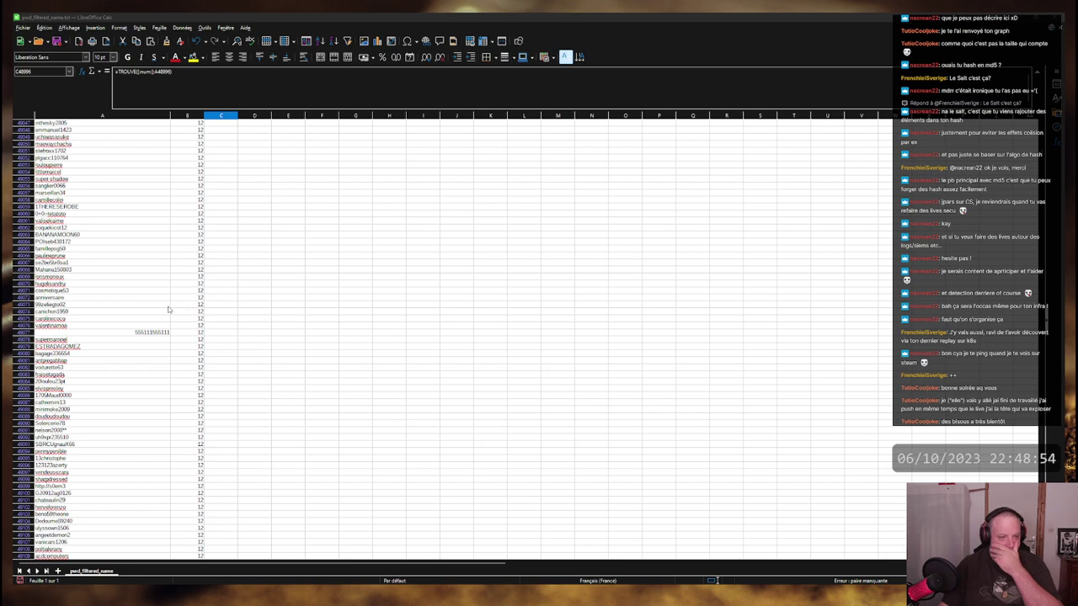
Bring the Regular Expressions in Calc wiki page back from the taskbar
{"action": "mouse_move", "coordinate": [225, 603]}
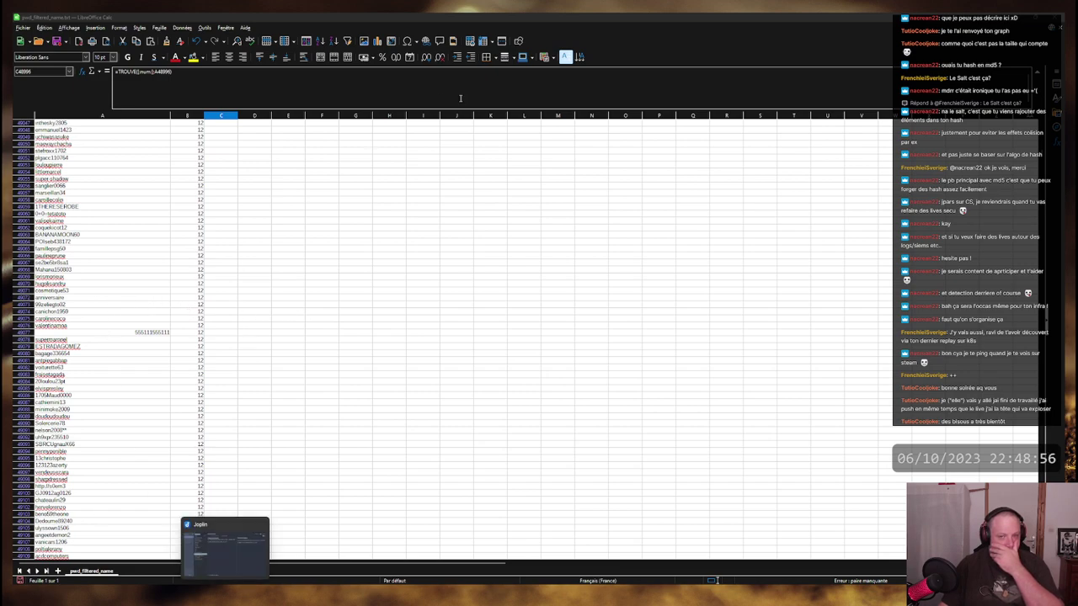
{"action": "mouse_move", "coordinate": [151, 601]}
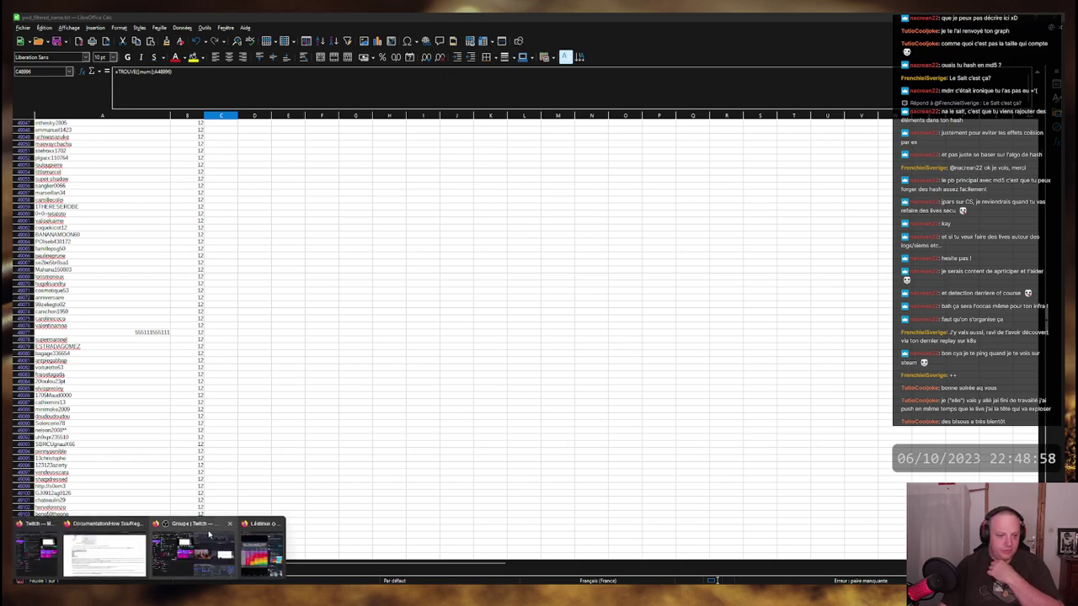
{"action": "left_click", "coordinate": [99, 553]}
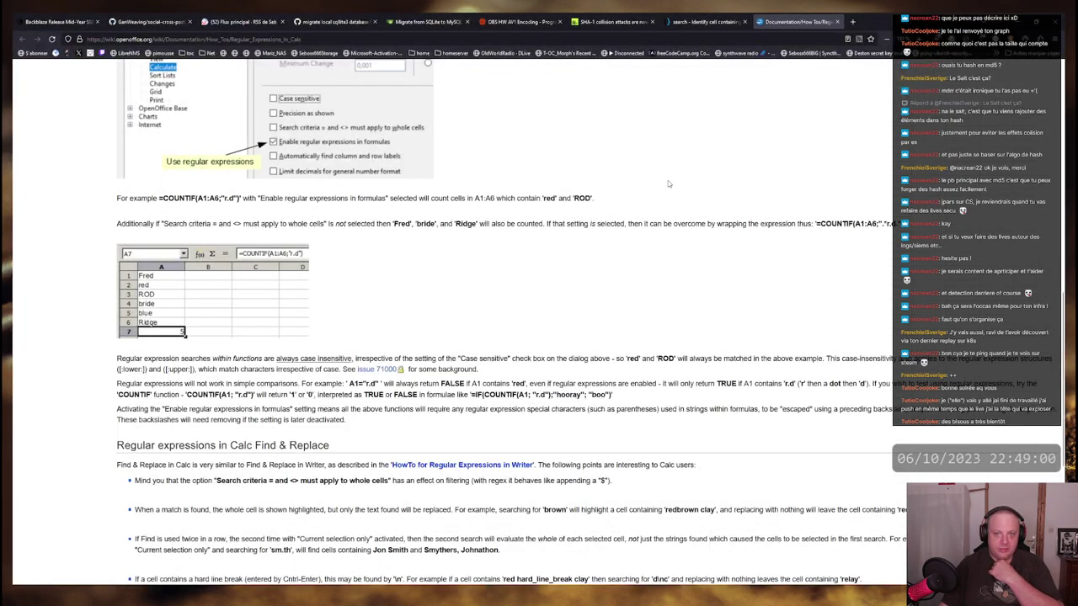
Go back to the Qwant results and open the Ask LibreOffice question on searching formula results
{"action": "left_click", "coordinate": [729, 23]}
{"action": "key", "text": "alt+Left"}
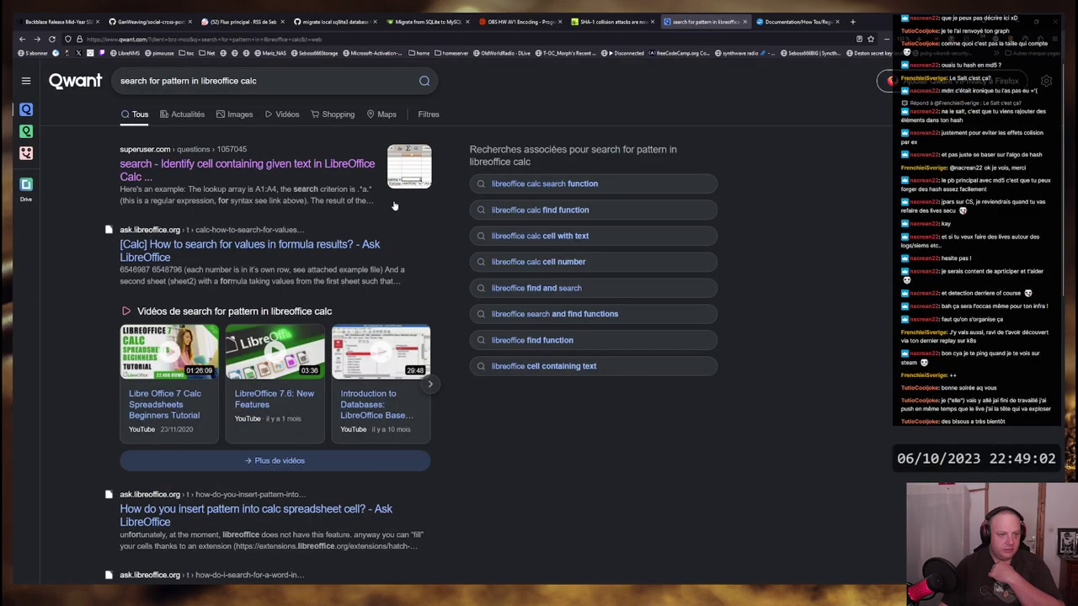
{"action": "left_click", "coordinate": [219, 249]}
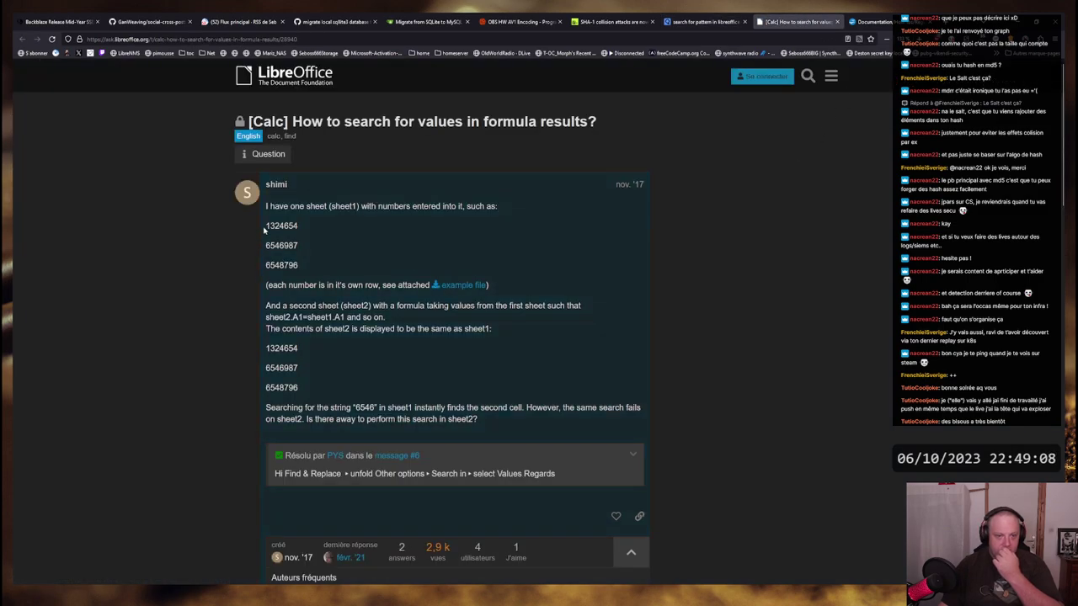
Read the thread's first reply, highlighting part of it
{"action": "scroll", "coordinate": [544, 272], "scroll_direction": "down", "scroll_amount": 2}
{"action": "scroll", "coordinate": [544, 272], "scroll_direction": "up", "scroll_amount": 2}
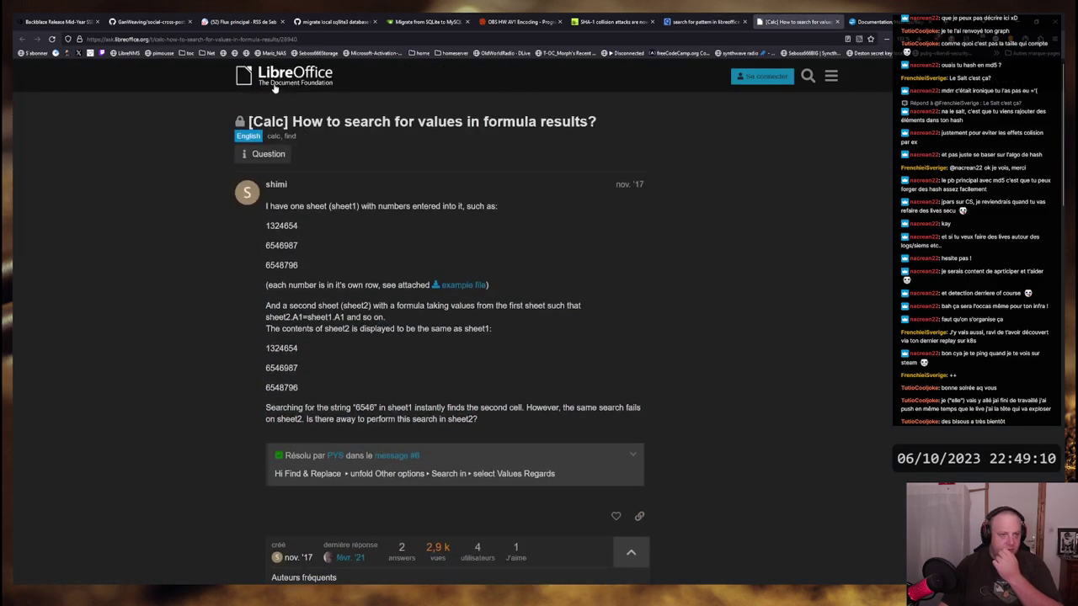
{"action": "scroll", "coordinate": [149, 325], "scroll_direction": "down", "scroll_amount": 4}
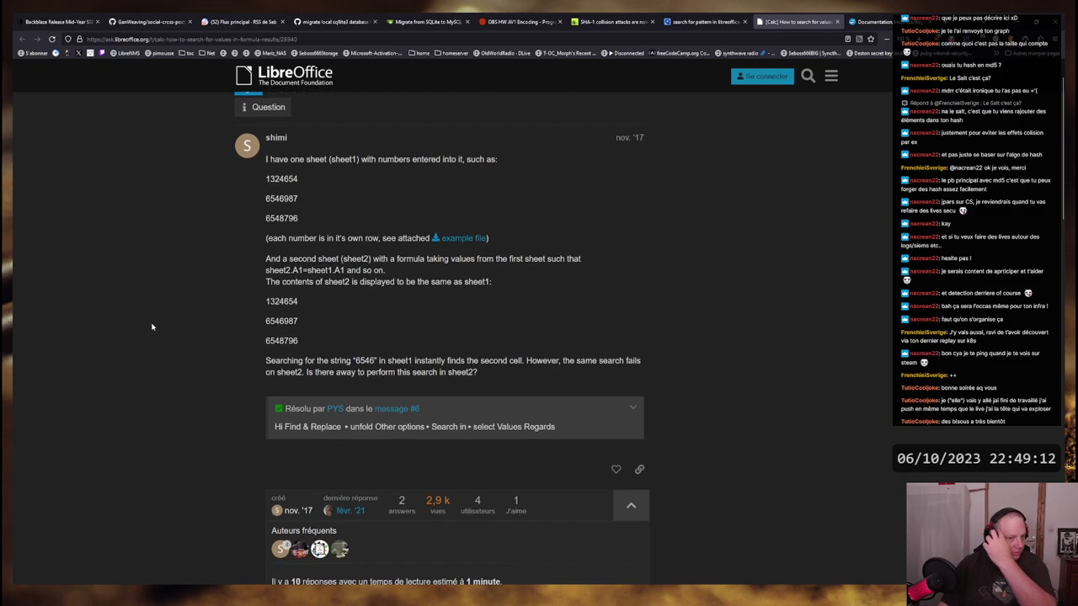
{"action": "scroll", "coordinate": [149, 320], "scroll_direction": "down", "scroll_amount": 2}
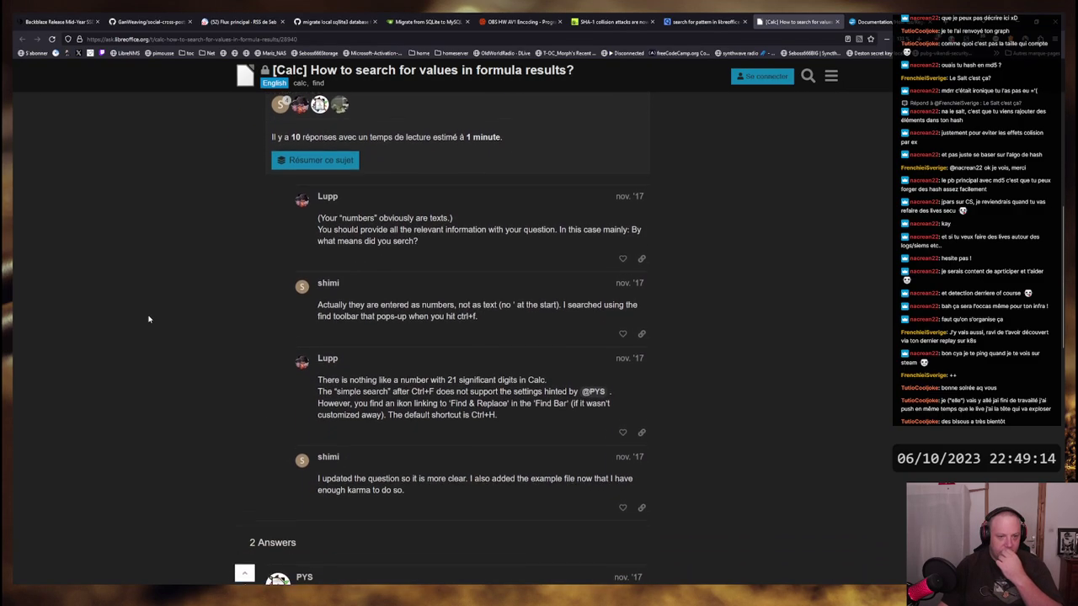
{"action": "left_click_drag", "start_coordinate": [318, 220], "coordinate": [635, 220]}
{"action": "left_click", "coordinate": [604, 221]}
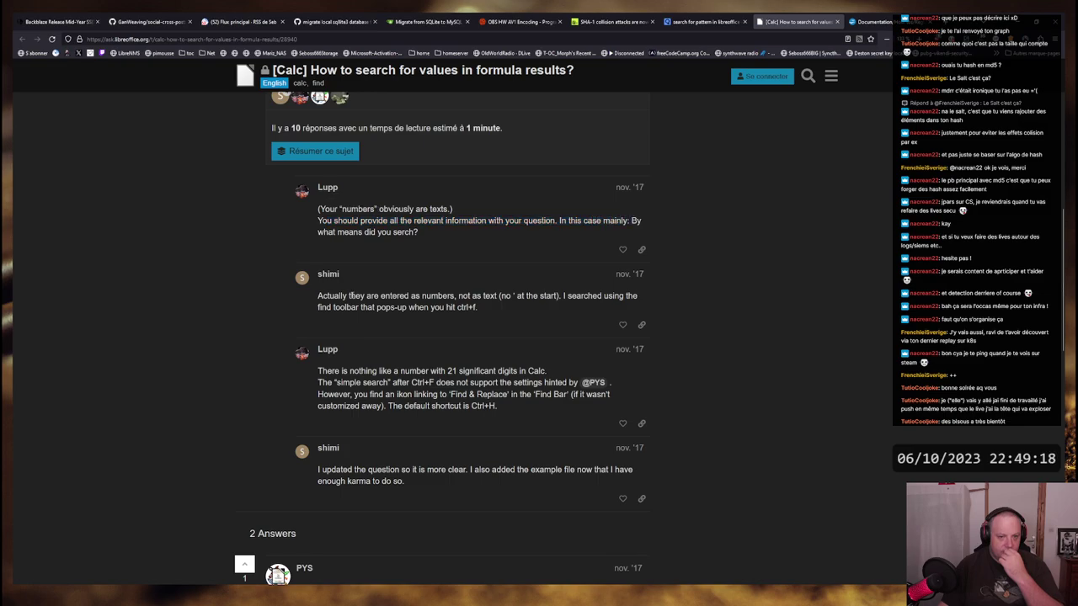
Read the follow-up comments, then close the thread to return to the results
{"action": "scroll", "coordinate": [474, 323], "scroll_direction": "down", "scroll_amount": 1}
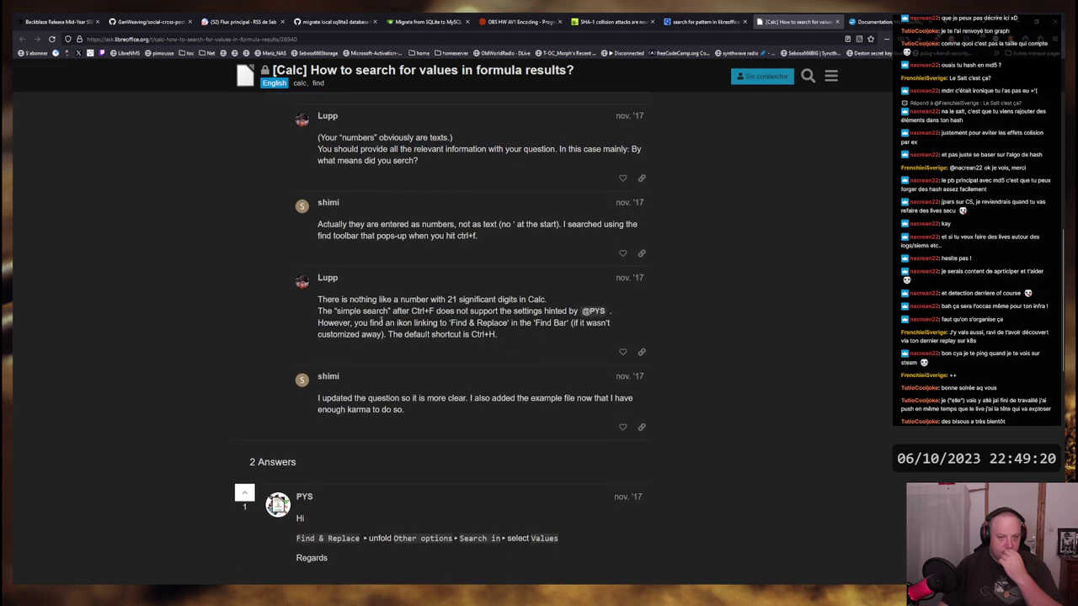
{"action": "scroll", "coordinate": [373, 320], "scroll_direction": "down", "scroll_amount": 2}
{"action": "left_click_drag", "start_coordinate": [327, 256], "coordinate": [608, 266]}
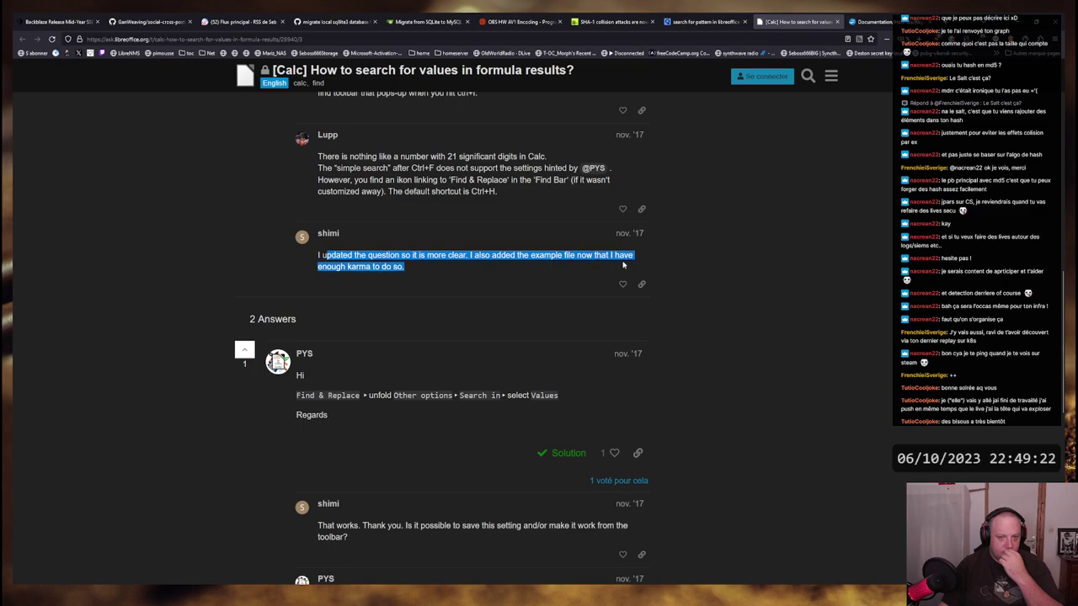
{"action": "left_click", "coordinate": [590, 267]}
{"action": "scroll", "coordinate": [471, 278], "scroll_direction": "down", "scroll_amount": 3}
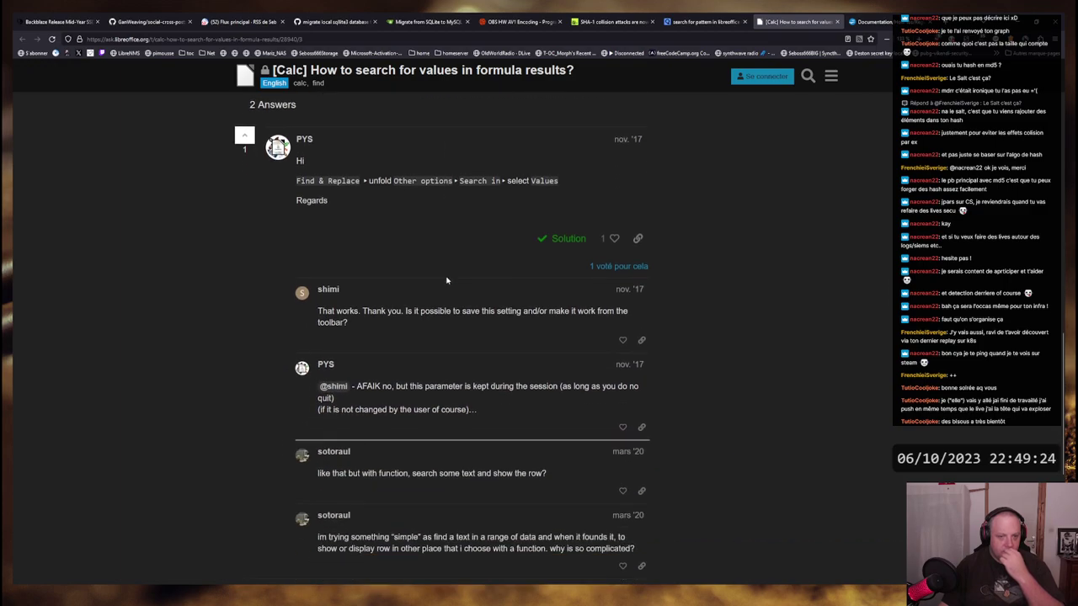
{"action": "scroll", "coordinate": [446, 279], "scroll_direction": "down", "scroll_amount": 3}
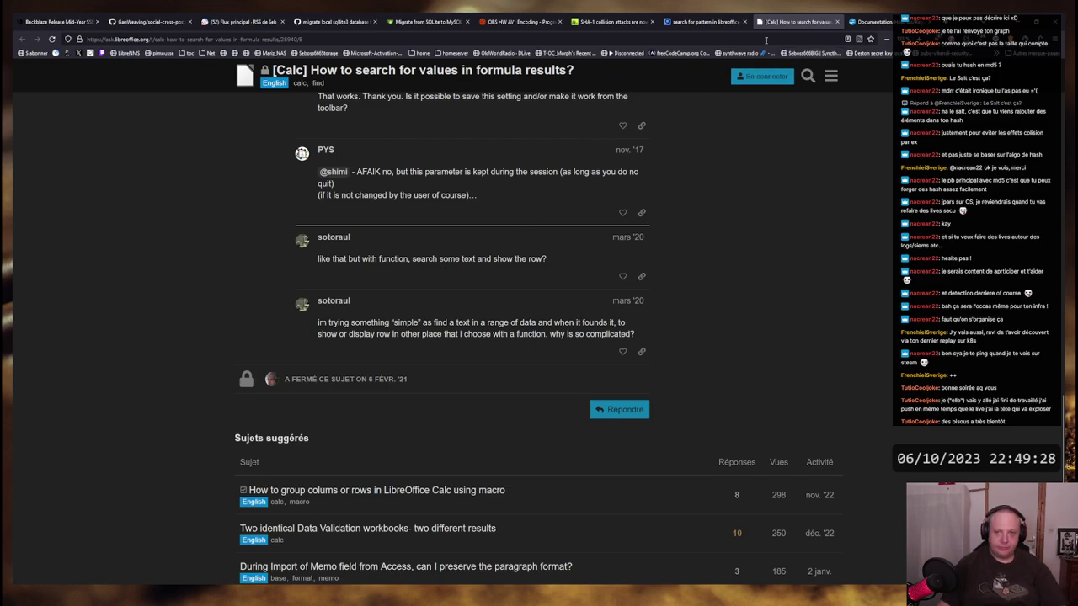
{"action": "key", "text": "ctrl+w"}
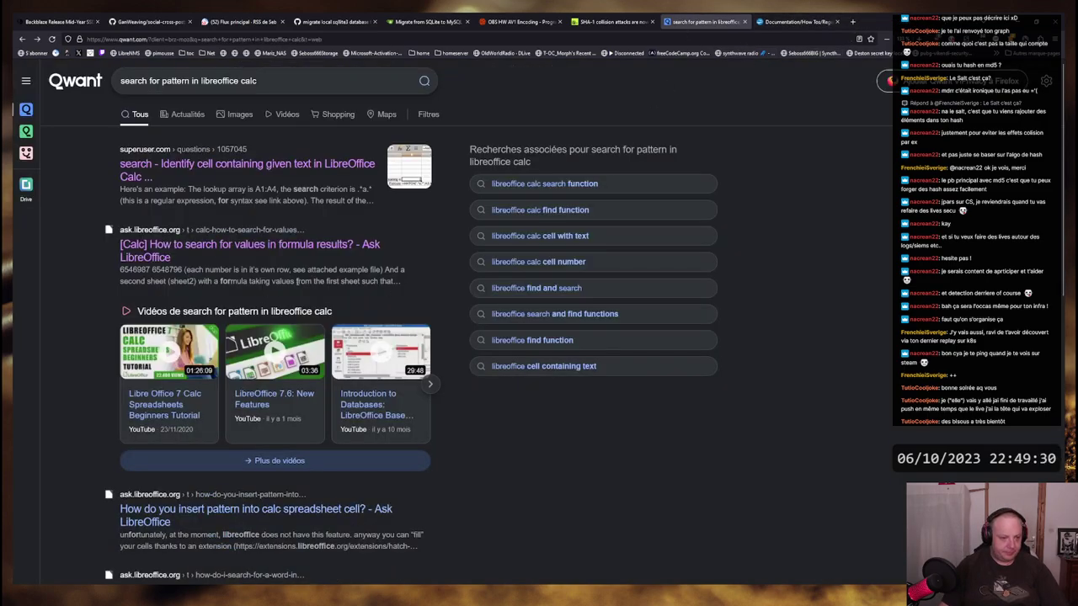
Close the Regular Expressions in Calc and SHA-1 collision tabs, then switch to the Joplin 'Password Analysis' note
{"action": "scroll", "coordinate": [236, 314], "scroll_direction": "down", "scroll_amount": 3}
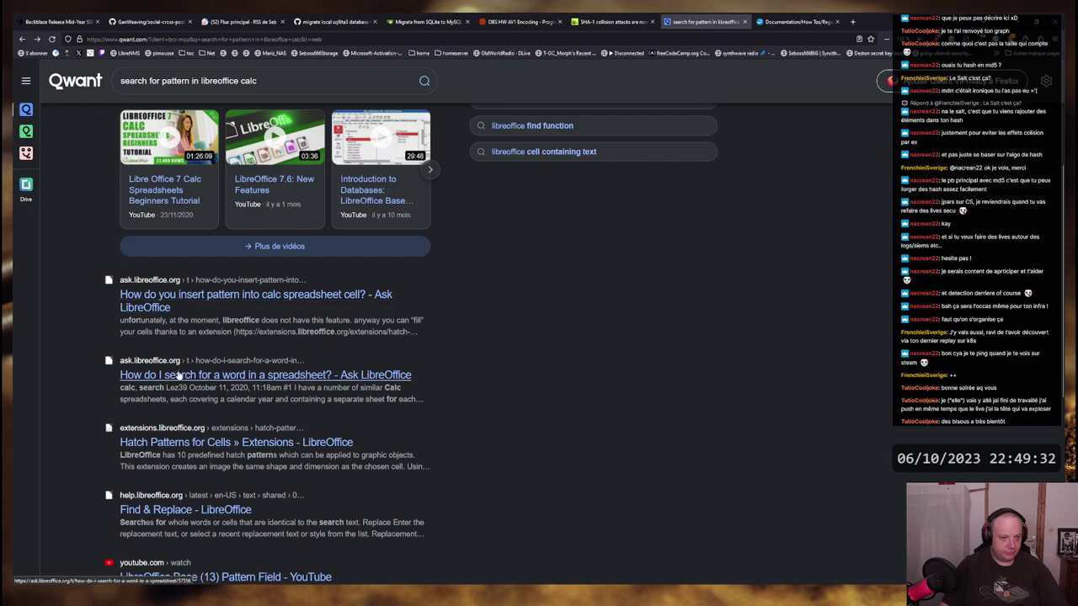
{"action": "scroll", "coordinate": [179, 378], "scroll_direction": "down", "scroll_amount": 3}
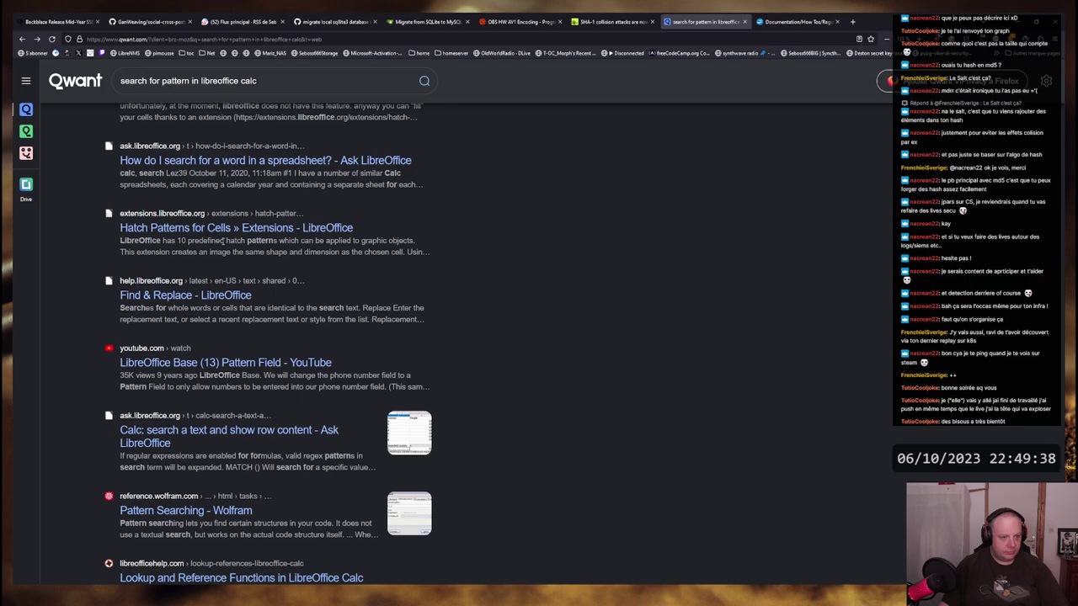
{"action": "scroll", "coordinate": [211, 440], "scroll_direction": "down", "scroll_amount": 2}
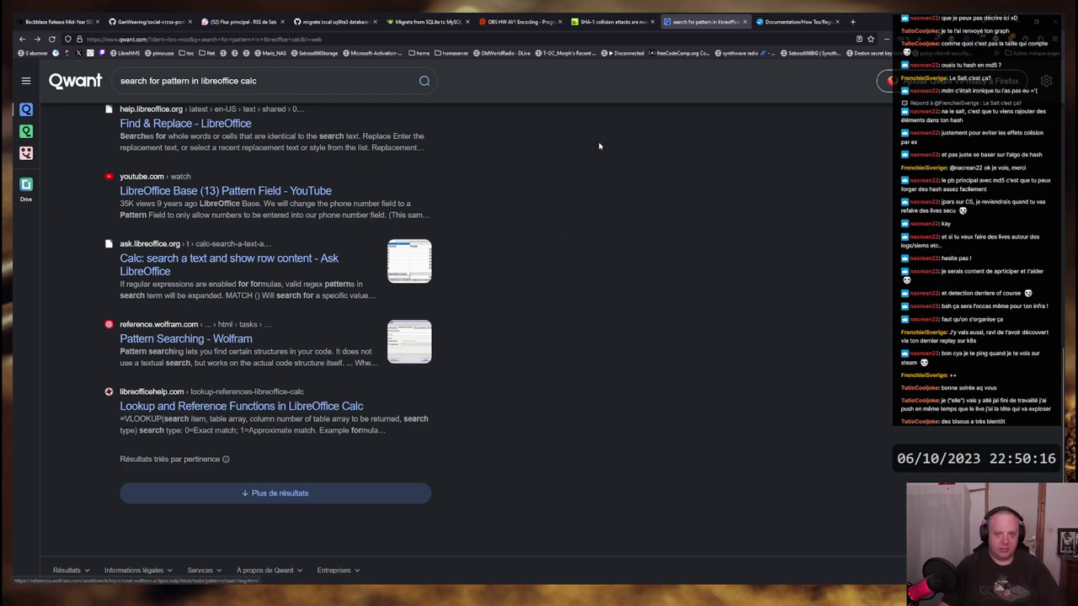
{"action": "left_click", "coordinate": [788, 21]}
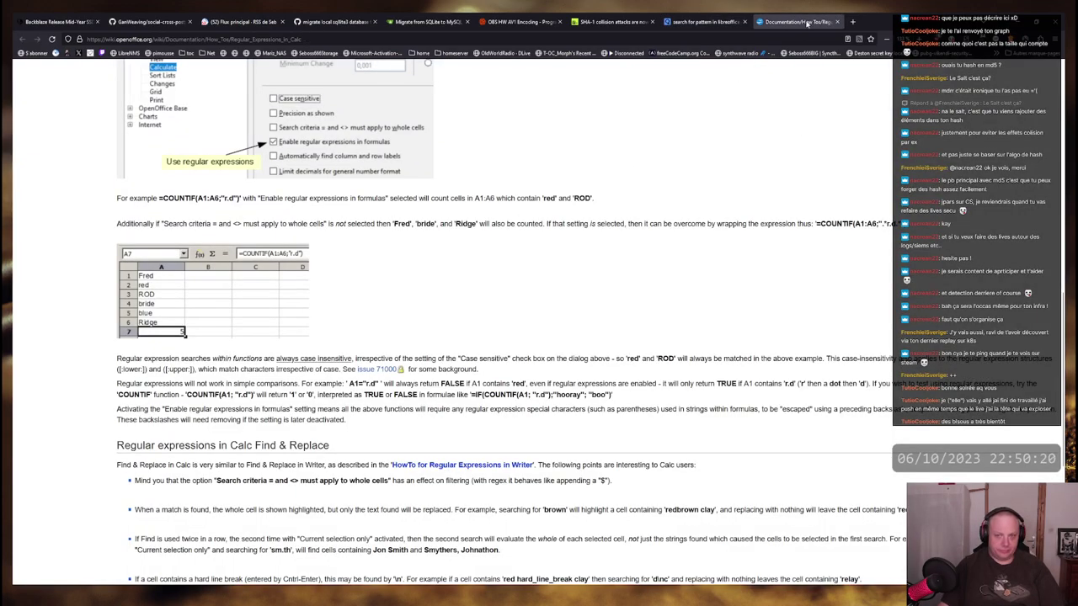
{"action": "middle_click", "coordinate": [806, 24]}
{"action": "middle_click", "coordinate": [609, 22]}
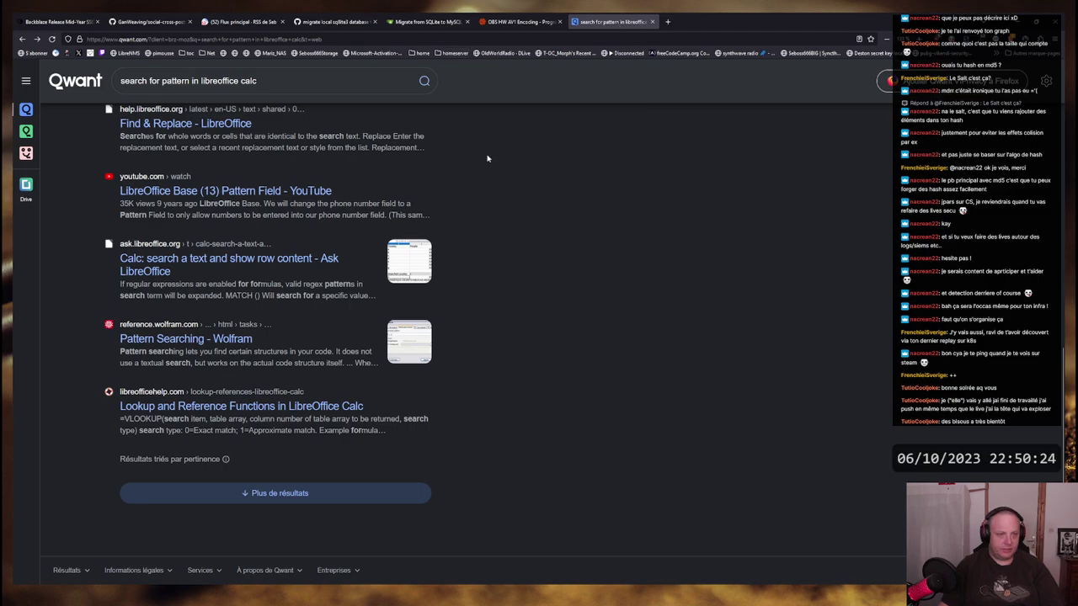
{"action": "key", "text": "alt+Tab"}
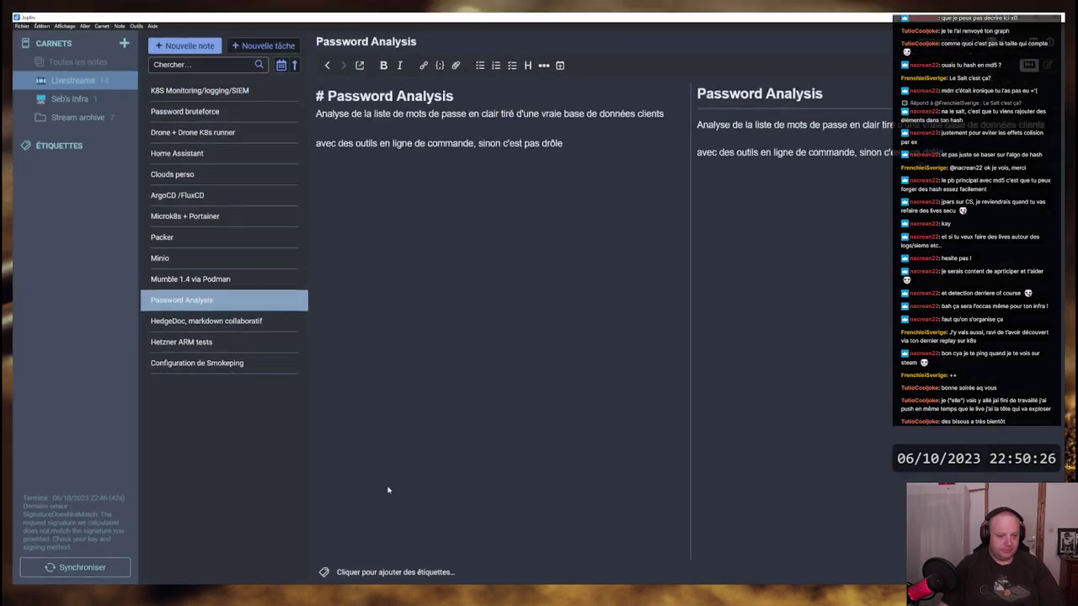
Create a new note headed '# Migration sqlite vers mysql pour gitea'
{"action": "left_click", "coordinate": [180, 45]}
{"action": "left_click", "coordinate": [463, 278]}
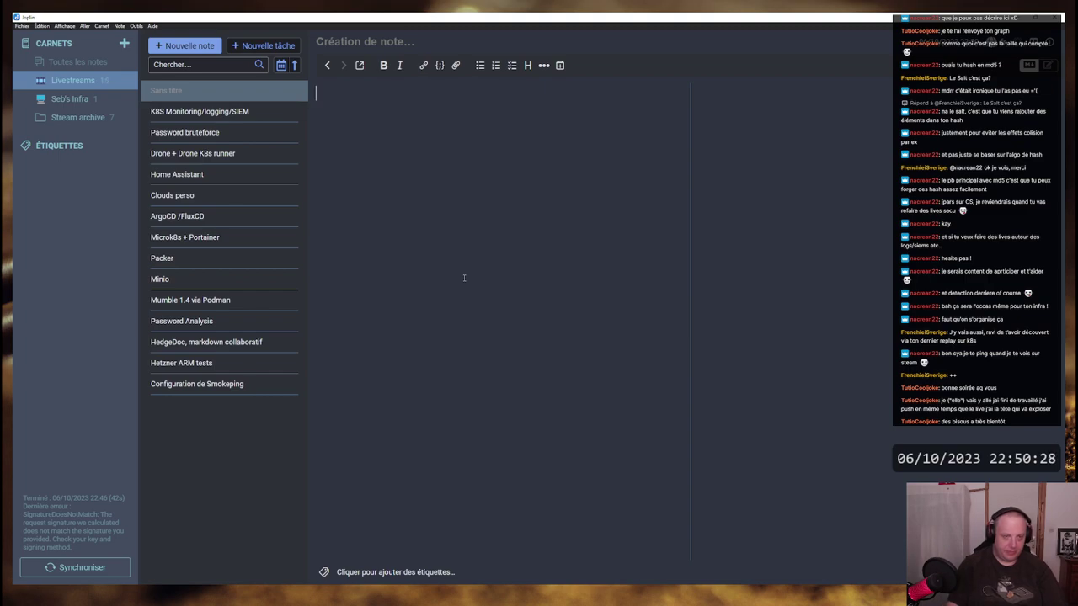
{"action": "type", "text": "# Migr"}
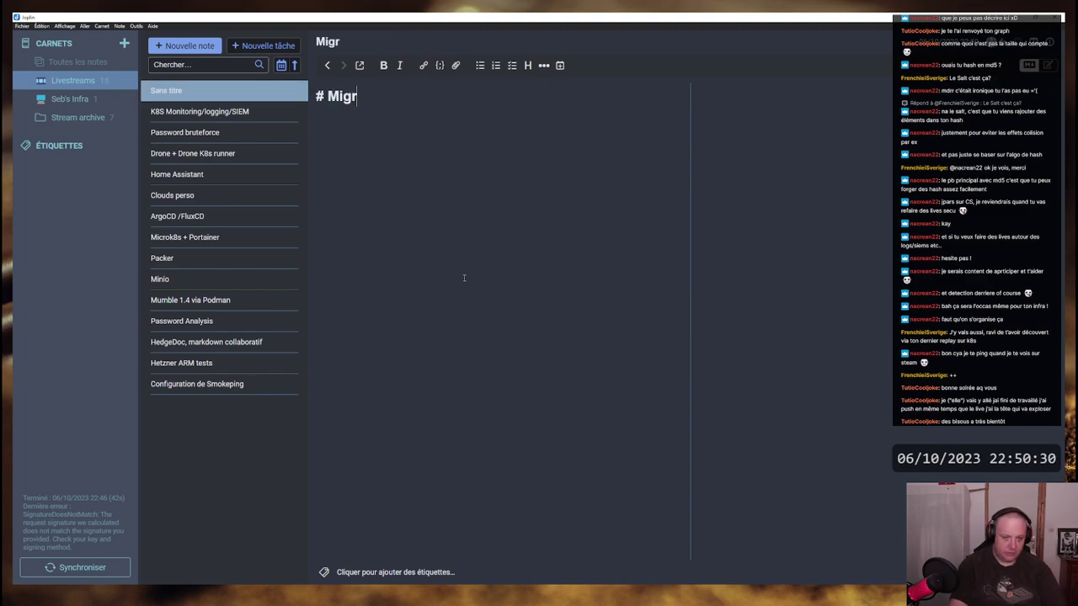
{"action": "type", "text": "ation Gitea"}
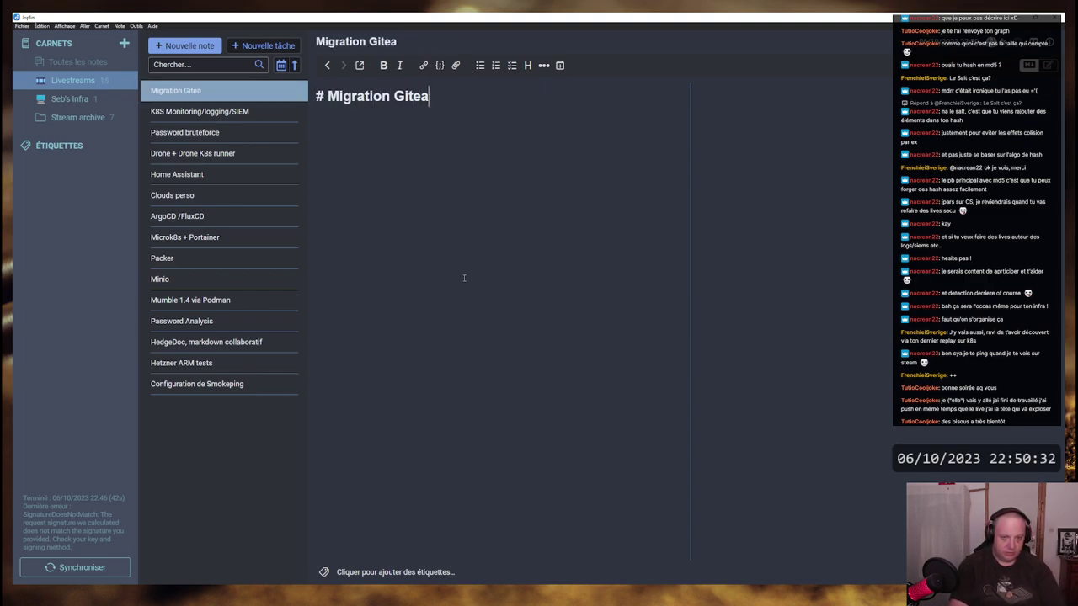
{"action": "key", "text": "BackSpace"}
{"action": "key", "text": "BackSpace"}
{"action": "key", "text": "BackSpace"}
{"action": "key", "text": "BackSpace"}
{"action": "key", "text": "BackSpace"}
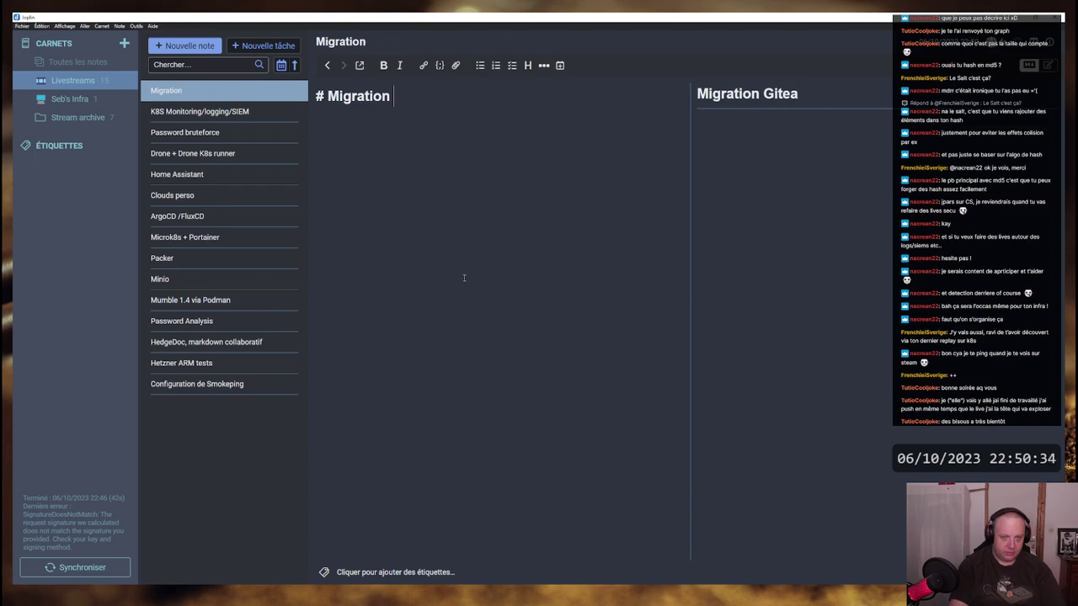
{"action": "type", "text": "sqlite vers "}
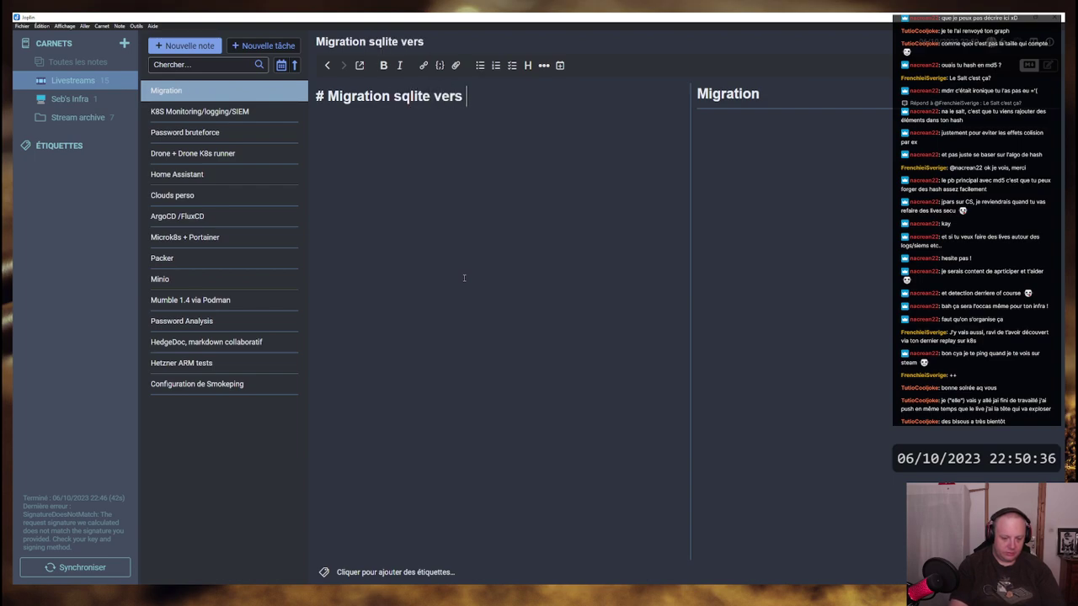
{"action": "type", "text": "mysql pour gitea"}
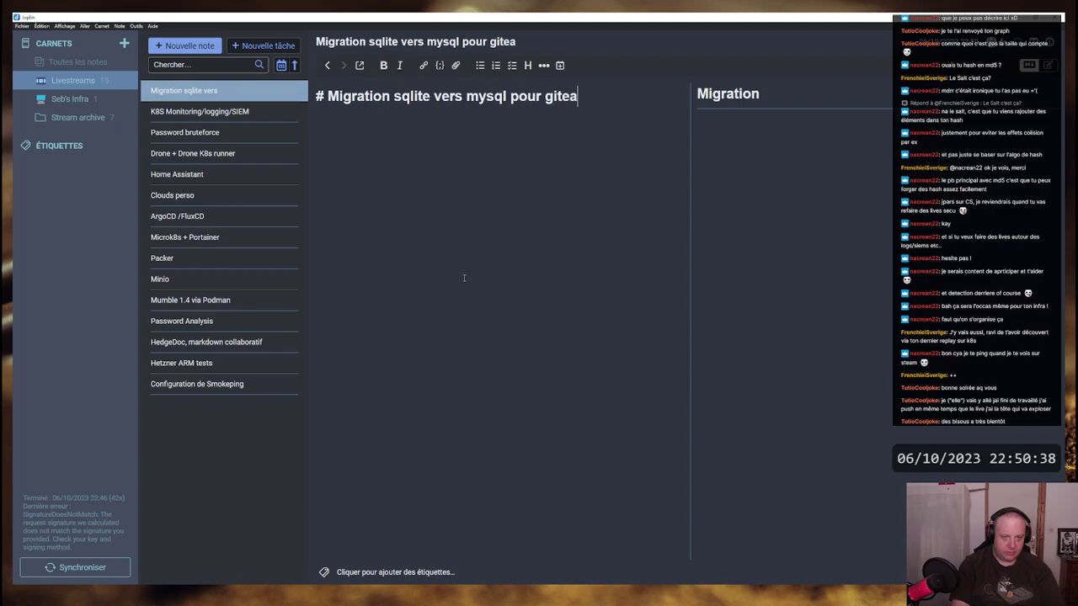
Copy the Gitea 'Migrate from SQLite to MySQL' forum link and paste it under the heading
{"action": "key", "text": "alt+Tab"}
{"action": "left_click", "coordinate": [463, 281]}
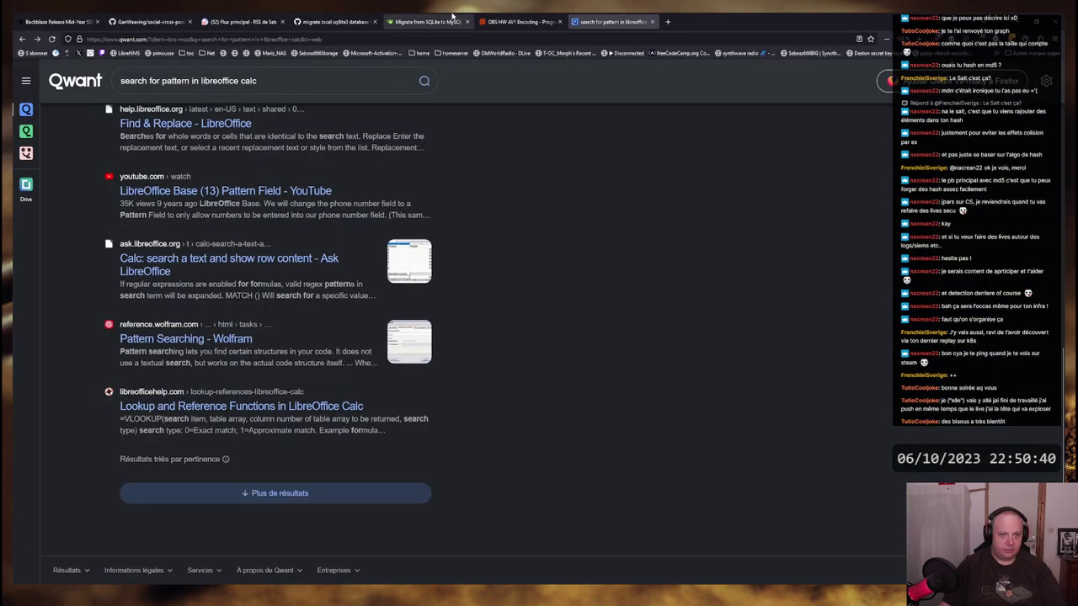
{"action": "left_click", "coordinate": [425, 21]}
{"action": "left_click", "coordinate": [261, 39]}
{"action": "key", "text": "ctrl+c"}
{"action": "key", "text": "alt+Tab"}
{"action": "key", "text": "Return"}
{"action": "key", "text": "ctrl+v"}
Copy the GitHub sqlite3 migration issue 12909 link and paste it into the note
{"action": "key", "text": "alt+Tab"}
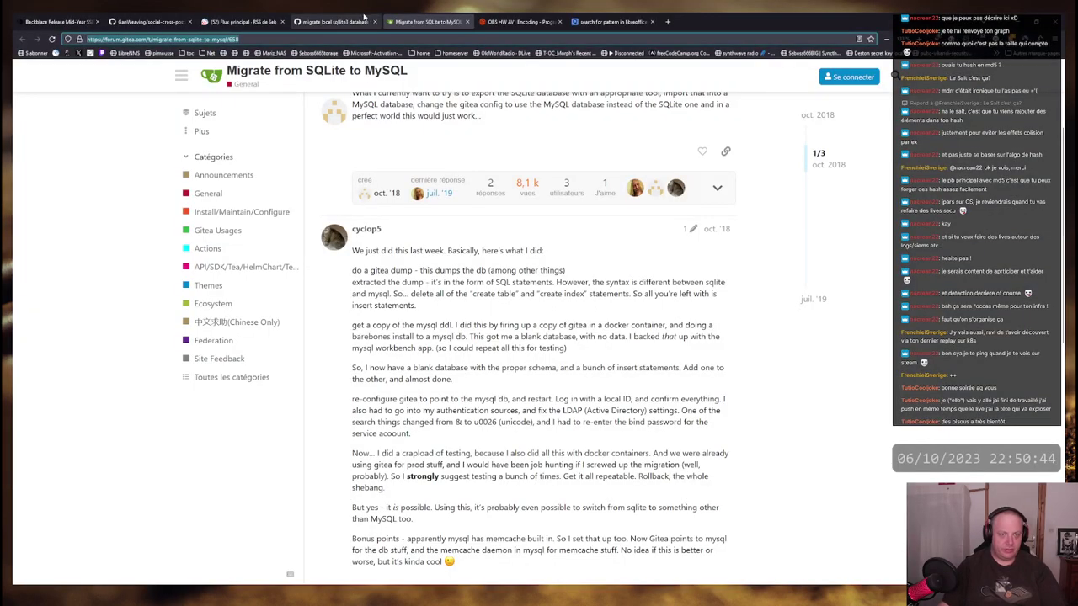
{"action": "left_click", "coordinate": [332, 25]}
{"action": "left_click", "coordinate": [404, 39]}
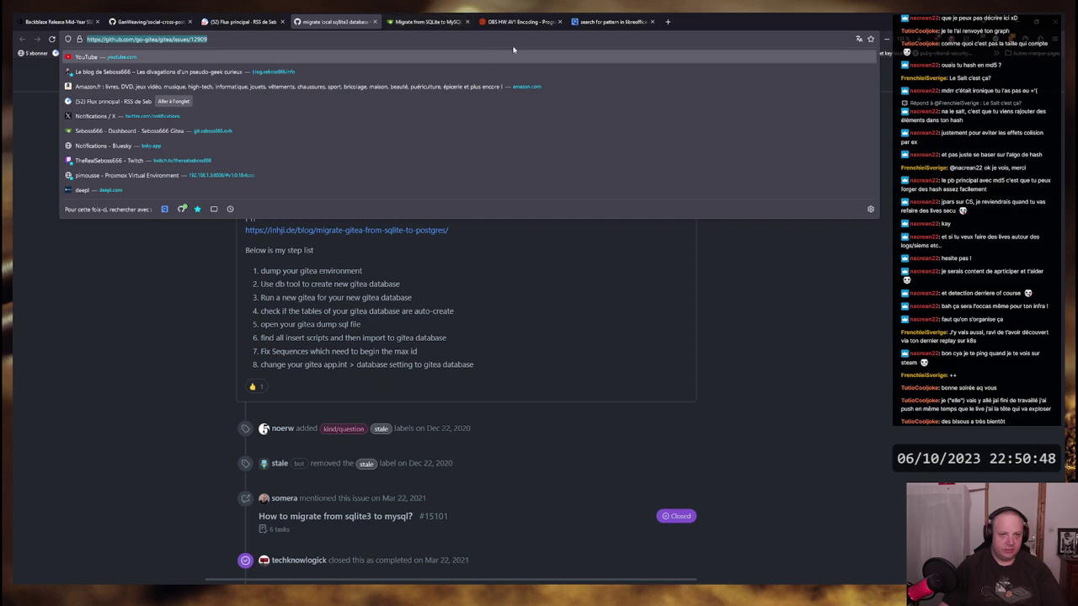
{"action": "key", "text": "alt+Tab"}
{"action": "key", "text": "ctrl+v"}
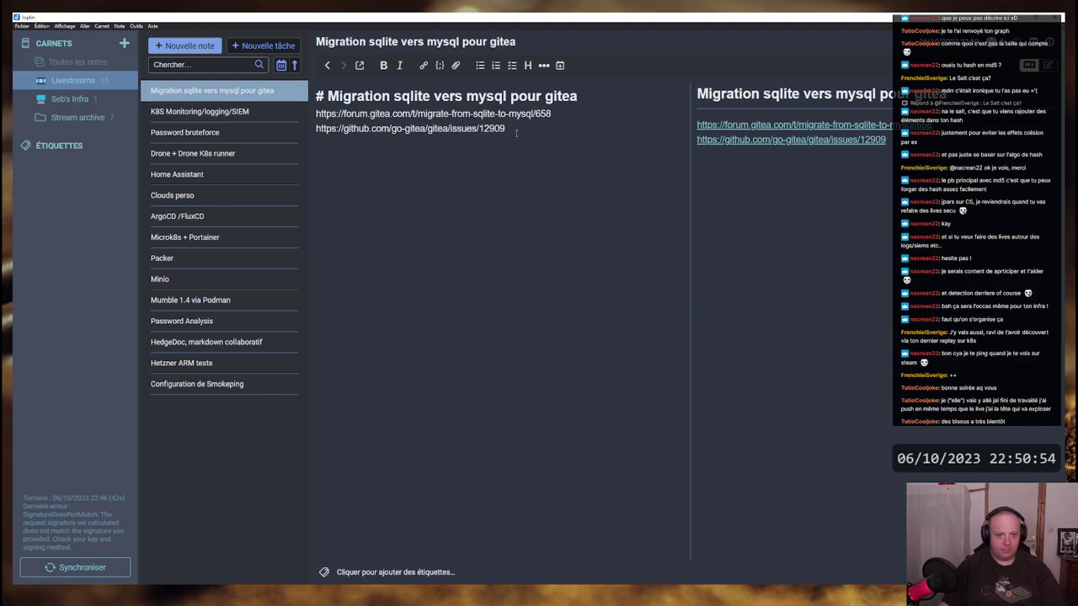
{"action": "key", "text": "alt+Tab"}
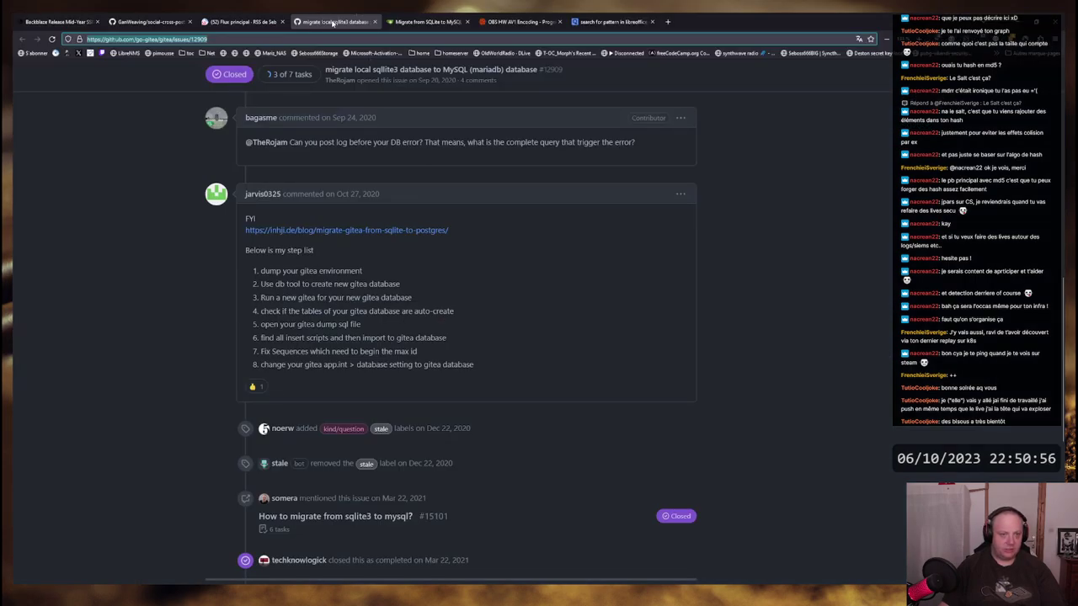
Close the GitHub issue and Gitea forum tabs, returning to the Qwant results
{"action": "middle_click", "coordinate": [335, 23]}
{"action": "middle_click", "coordinate": [334, 22]}
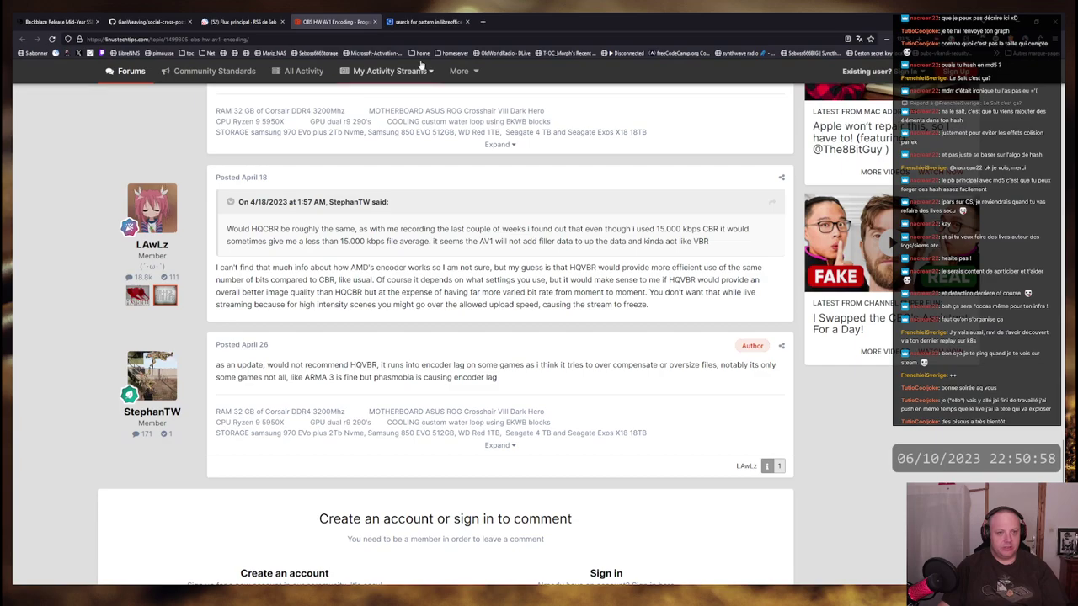
{"action": "left_click", "coordinate": [426, 22]}
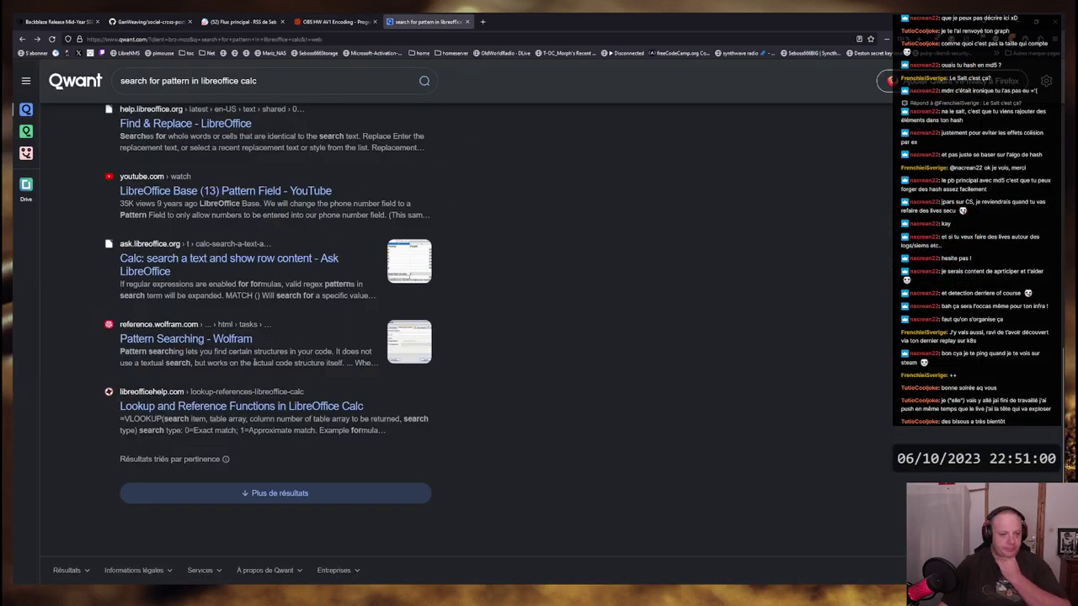
Add 'regex' to the search and open the LibreOffice REGEX function help page
{"action": "scroll", "coordinate": [256, 356], "scroll_direction": "up", "scroll_amount": 10}
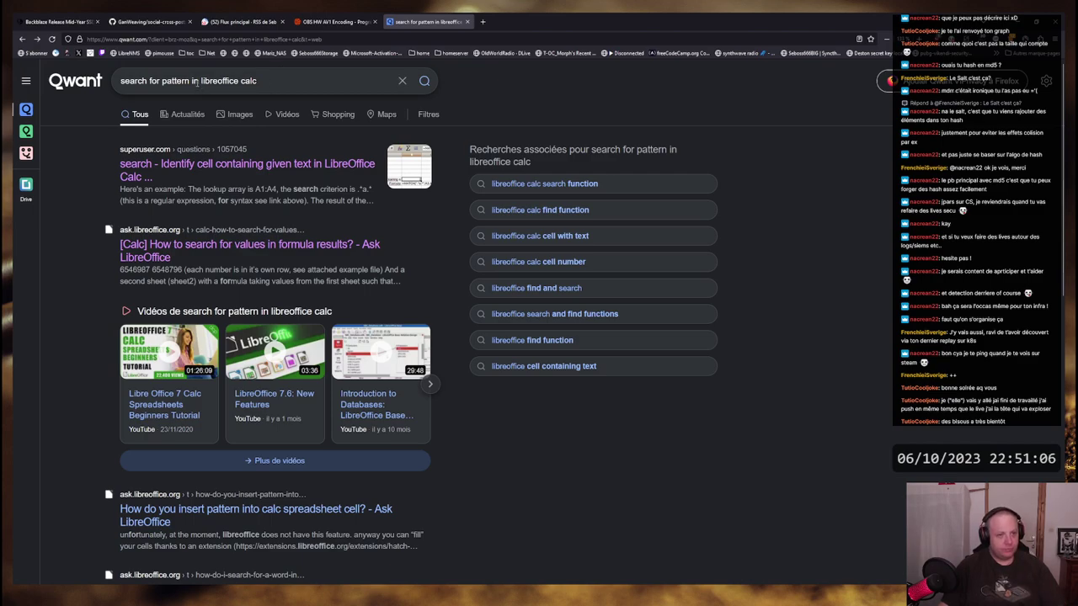
{"action": "left_click", "coordinate": [289, 81]}
{"action": "type", "text": "regex"}
{"action": "key", "text": "Return"}
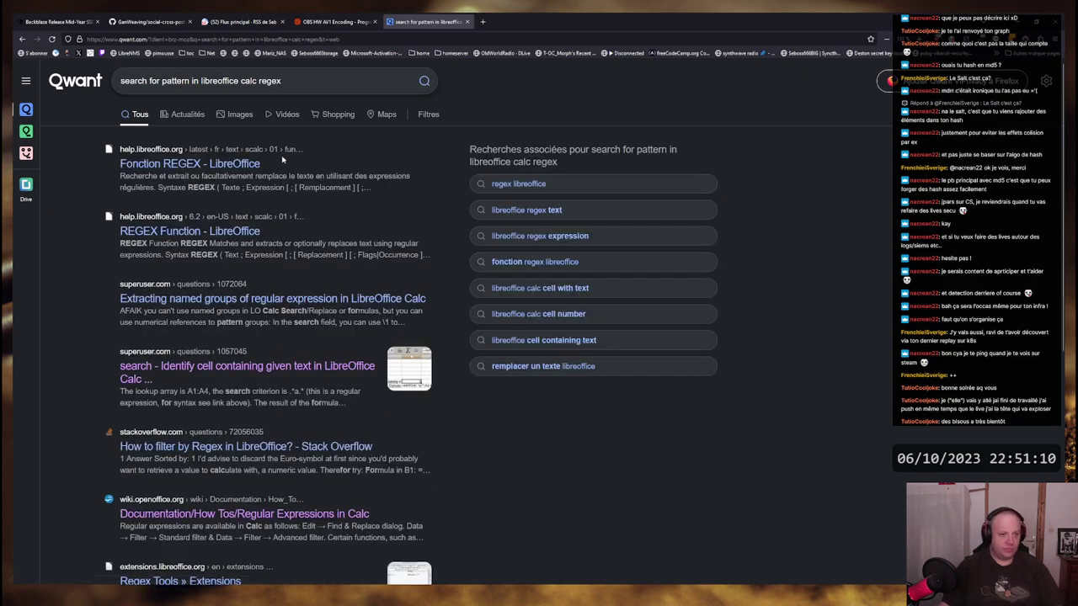
{"action": "middle_click", "coordinate": [225, 168]}
{"action": "left_click", "coordinate": [522, 22]}
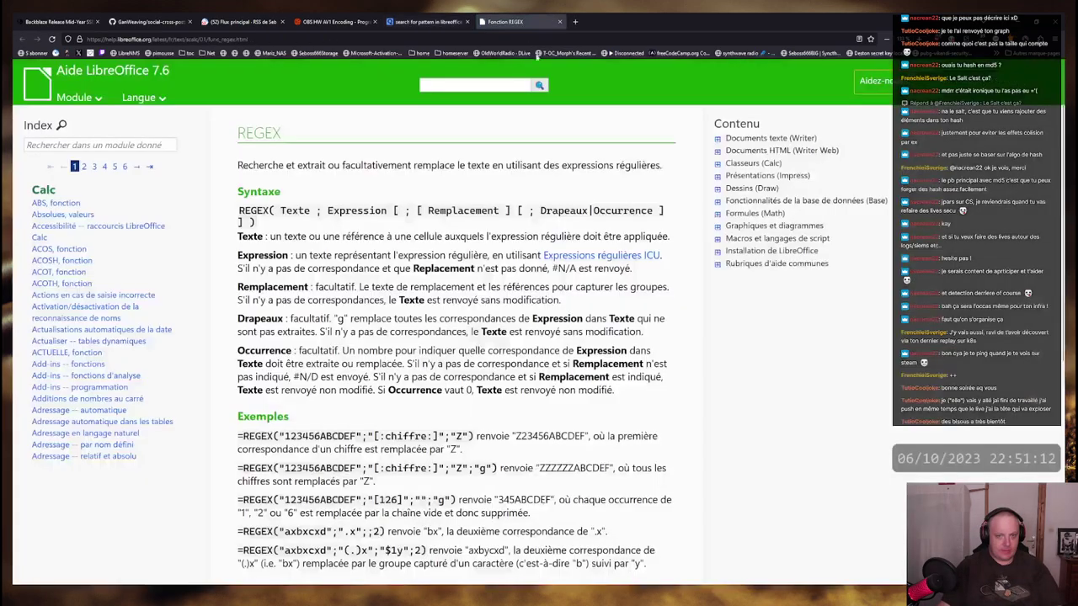
Read through the REGEX help page and copy its first example to the clipboard
{"action": "left_click_drag", "start_coordinate": [237, 165], "coordinate": [362, 165]}
{"action": "left_click", "coordinate": [361, 170]}
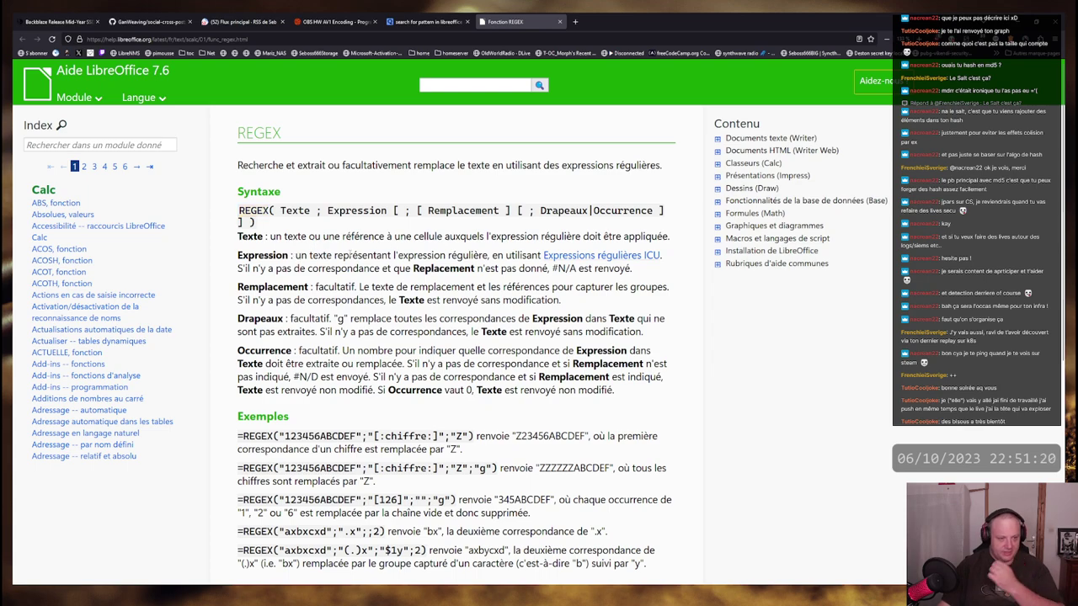
{"action": "scroll", "coordinate": [344, 240], "scroll_direction": "down", "scroll_amount": 1}
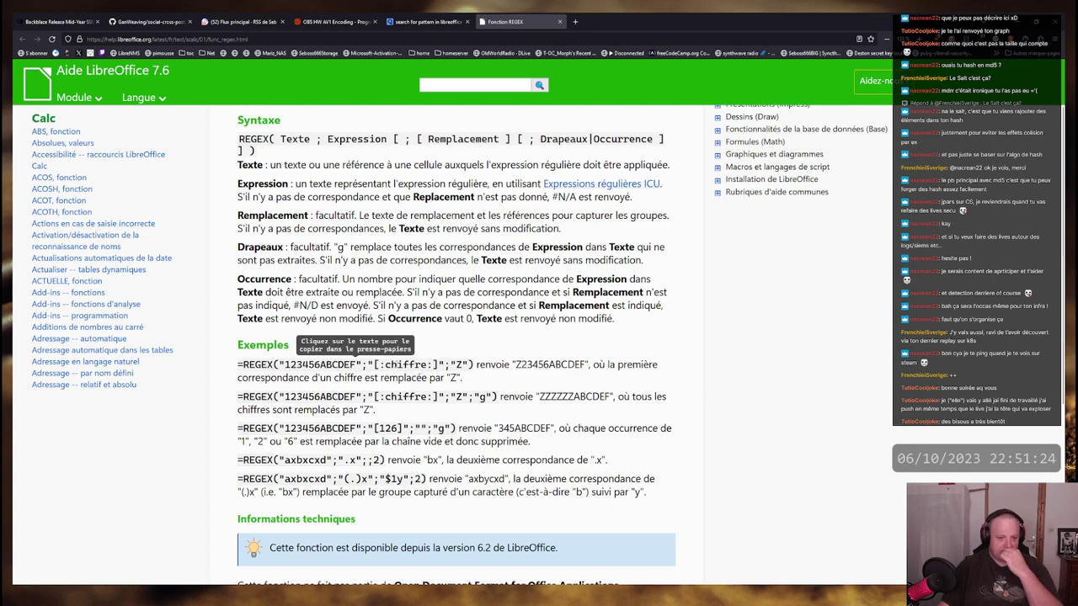
{"action": "double_click", "coordinate": [410, 364]}
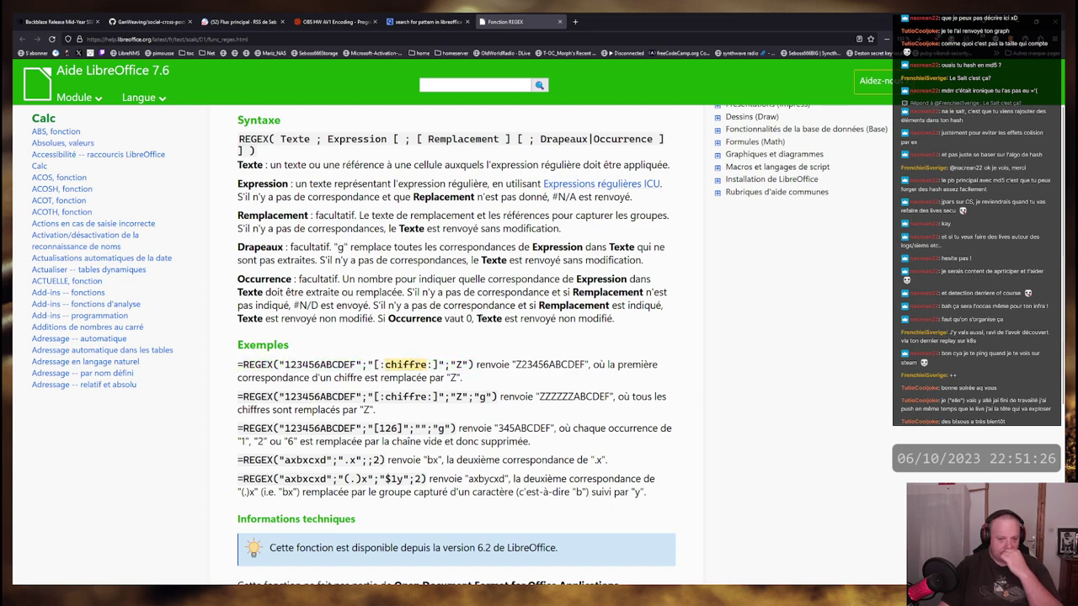
{"action": "scroll", "coordinate": [487, 308], "scroll_direction": "down", "scroll_amount": 1}
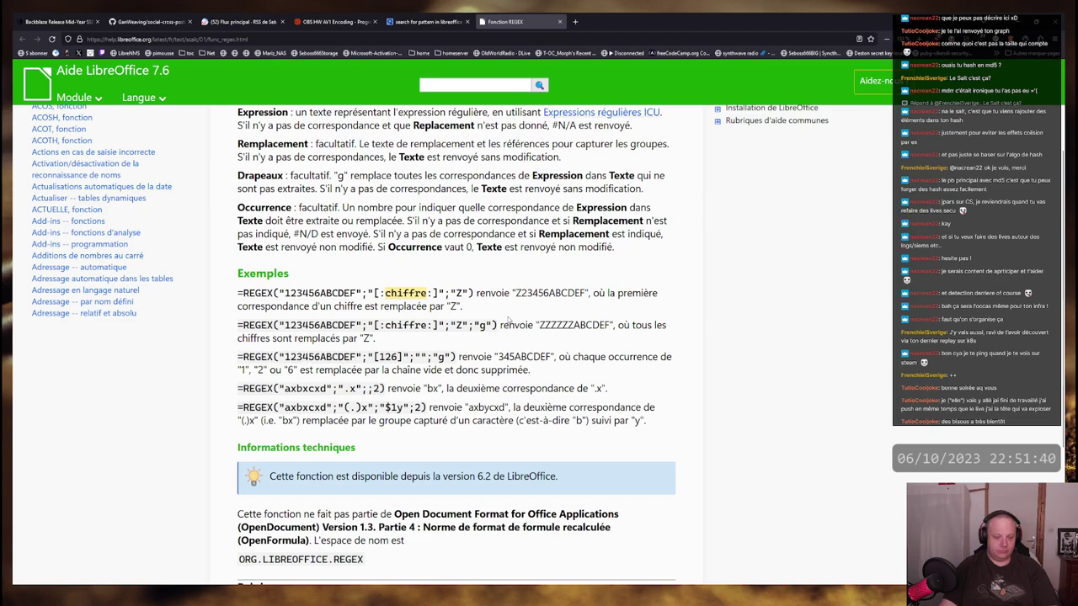
{"action": "scroll", "coordinate": [508, 319], "scroll_direction": "down", "scroll_amount": 2}
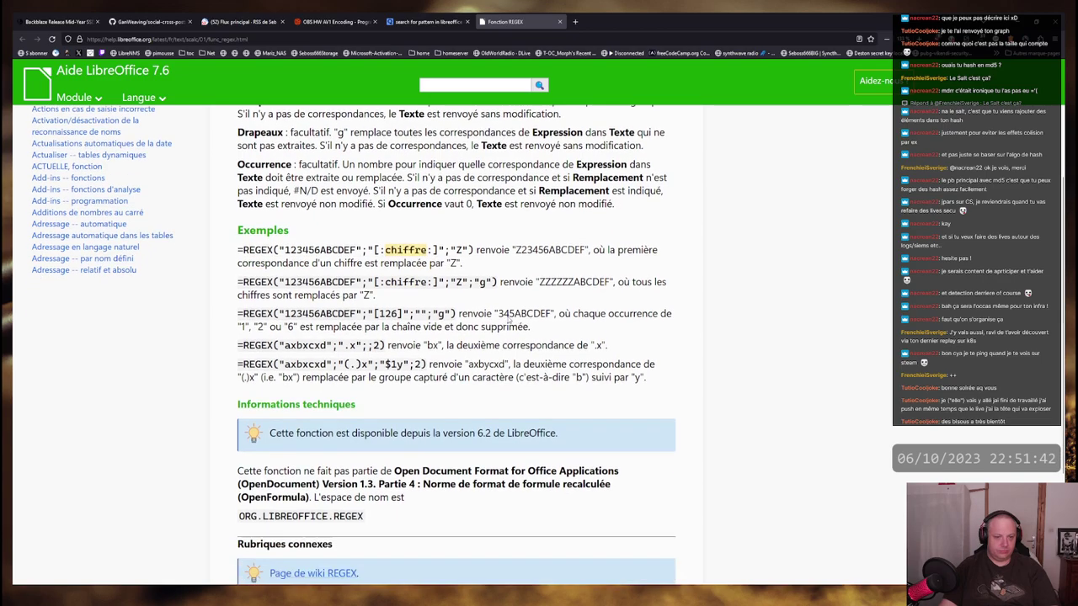
{"action": "scroll", "coordinate": [509, 321], "scroll_direction": "up", "scroll_amount": 2}
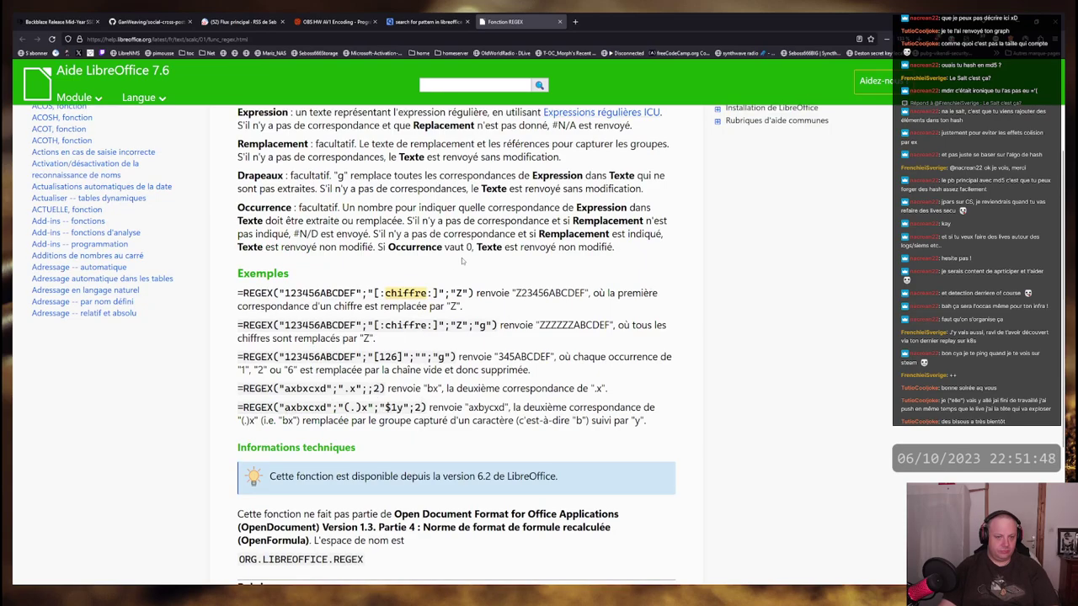
{"action": "scroll", "coordinate": [461, 258], "scroll_direction": "down", "scroll_amount": 4}
{"action": "scroll", "coordinate": [462, 258], "scroll_direction": "up", "scroll_amount": 3}
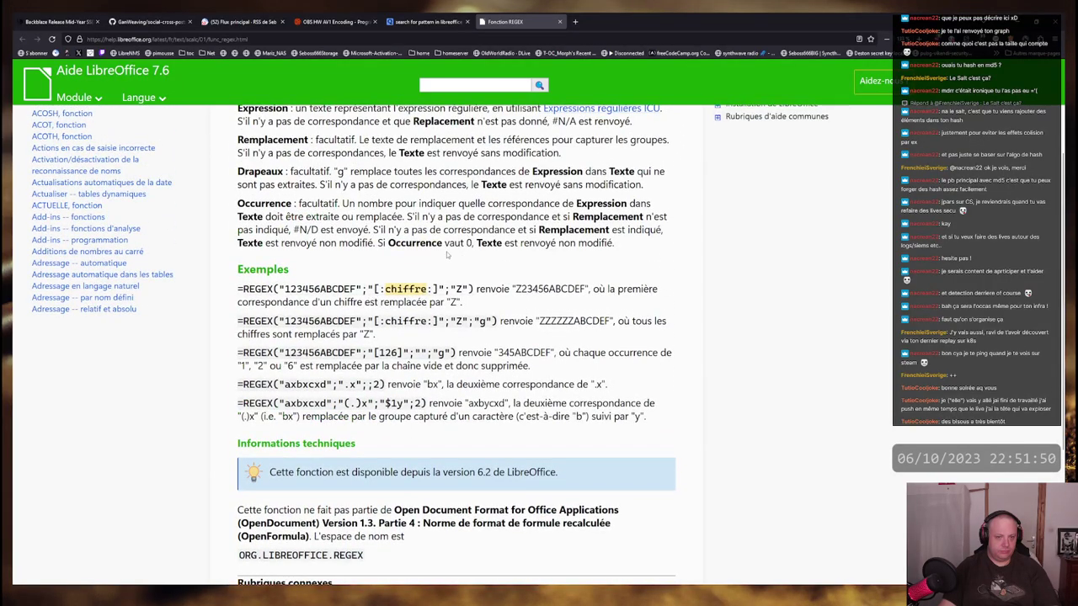
{"action": "scroll", "coordinate": [396, 278], "scroll_direction": "down", "scroll_amount": 3}
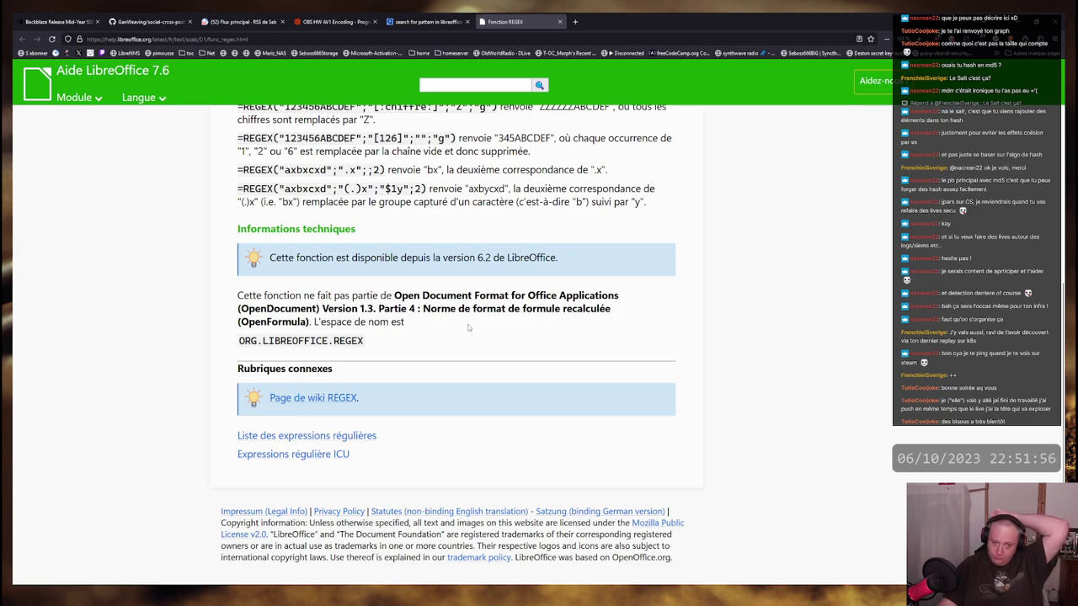
{"action": "scroll", "coordinate": [468, 324], "scroll_direction": "up", "scroll_amount": 6}
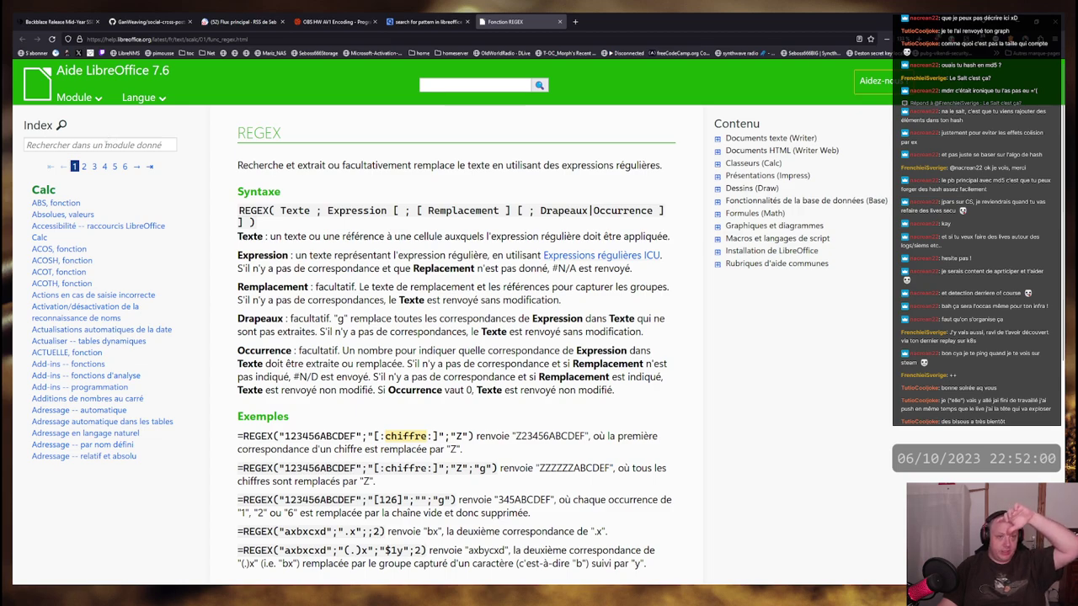
Search the help index for 'trouve' and open the 'TROUVE, fonction' entry
{"action": "left_click", "coordinate": [226, 39]}
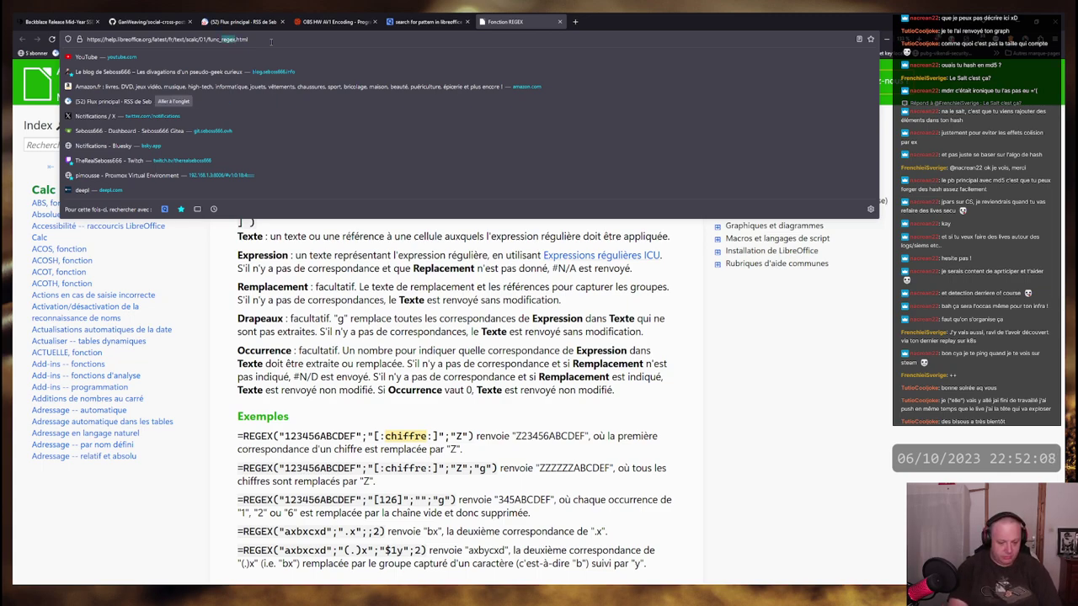
{"action": "key", "text": "Return"}
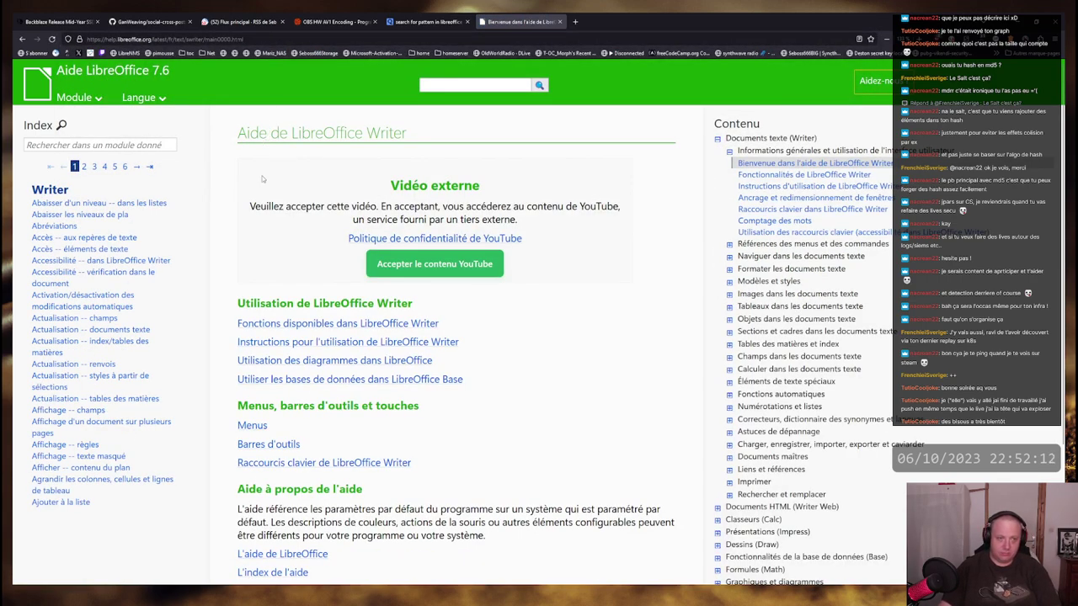
{"action": "key", "text": "alt+Left"}
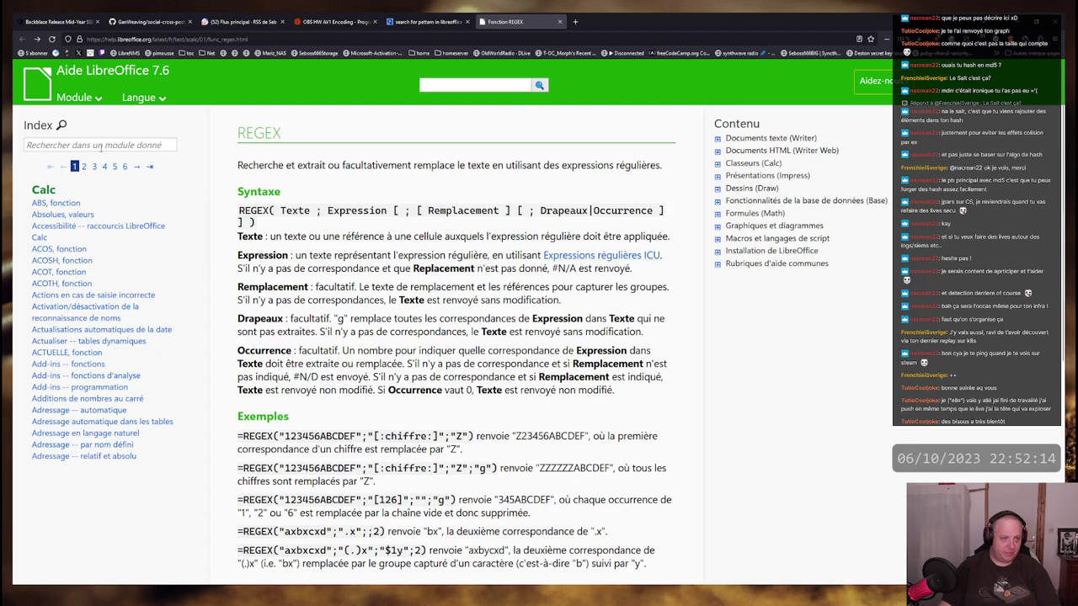
{"action": "left_click", "coordinate": [100, 145]}
{"action": "type", "text": "trouve"}
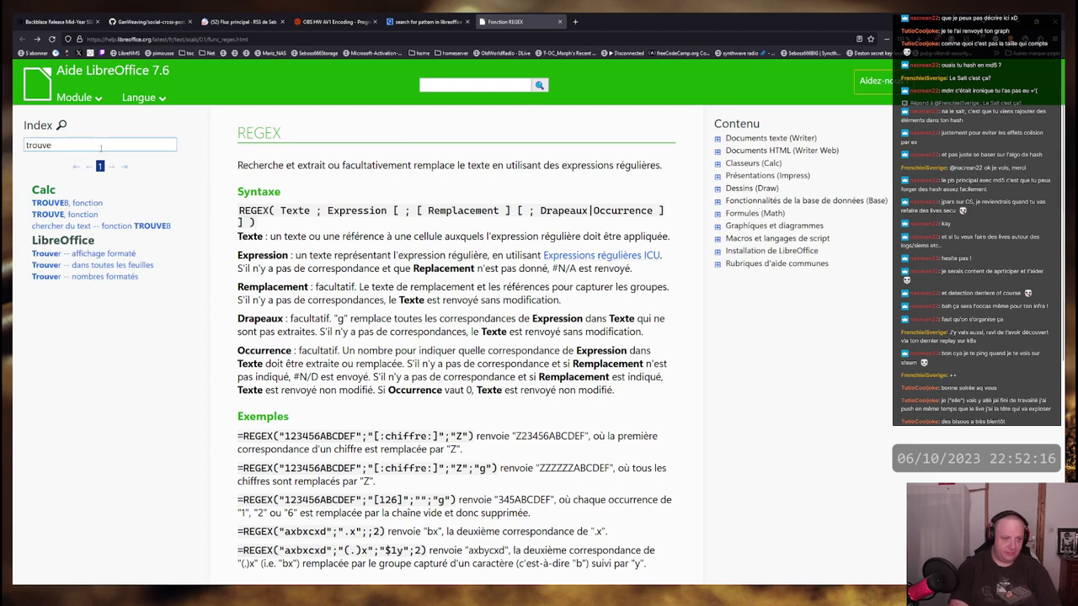
{"action": "left_click", "coordinate": [71, 216]}
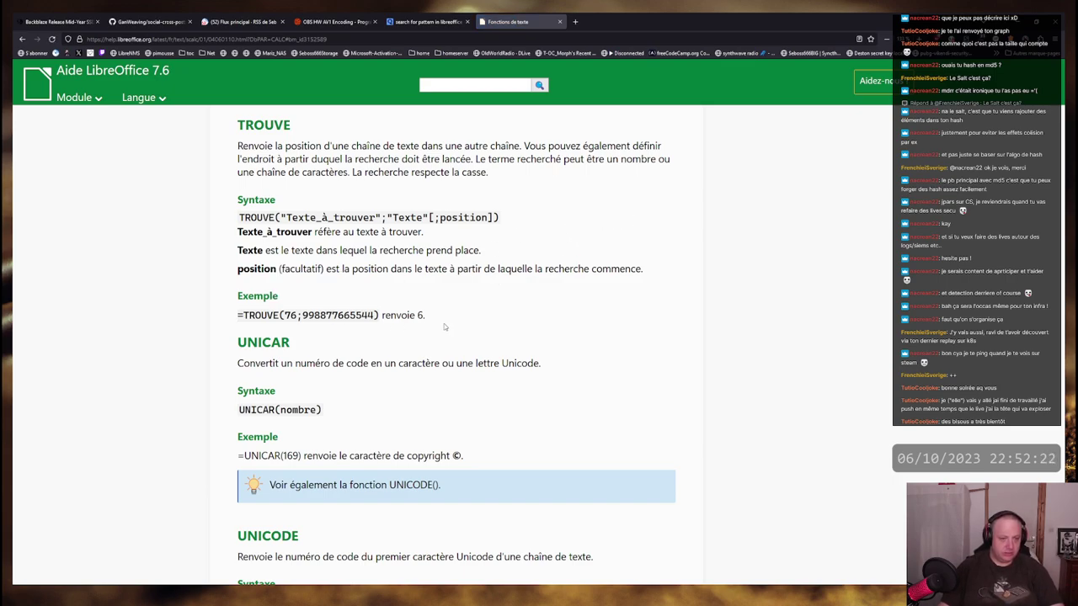
Read the TROUVE section of the Calc Text Functions help page
{"action": "scroll", "coordinate": [450, 325], "scroll_direction": "down", "scroll_amount": 3}
{"action": "scroll", "coordinate": [450, 325], "scroll_direction": "down", "scroll_amount": 1}
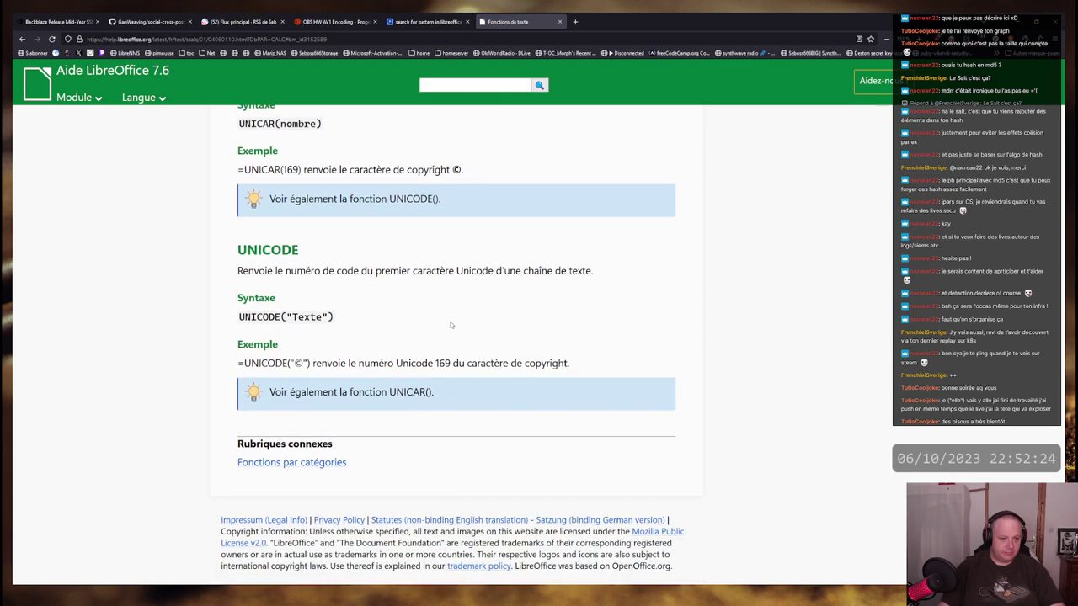
{"action": "scroll", "coordinate": [461, 308], "scroll_direction": "up", "scroll_amount": 1}
{"action": "scroll", "coordinate": [461, 308], "scroll_direction": "up", "scroll_amount": 4}
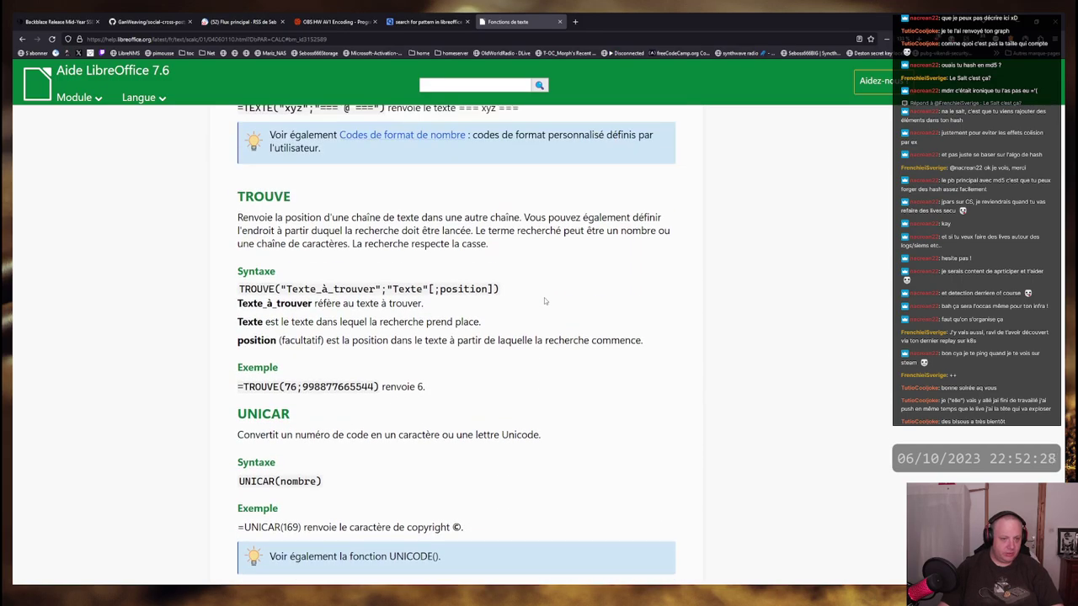
{"action": "scroll", "coordinate": [544, 297], "scroll_direction": "up", "scroll_amount": 2}
{"action": "scroll", "coordinate": [627, 336], "scroll_direction": "up", "scroll_amount": 2}
{"action": "scroll", "coordinate": [627, 336], "scroll_direction": "up", "scroll_amount": 3}
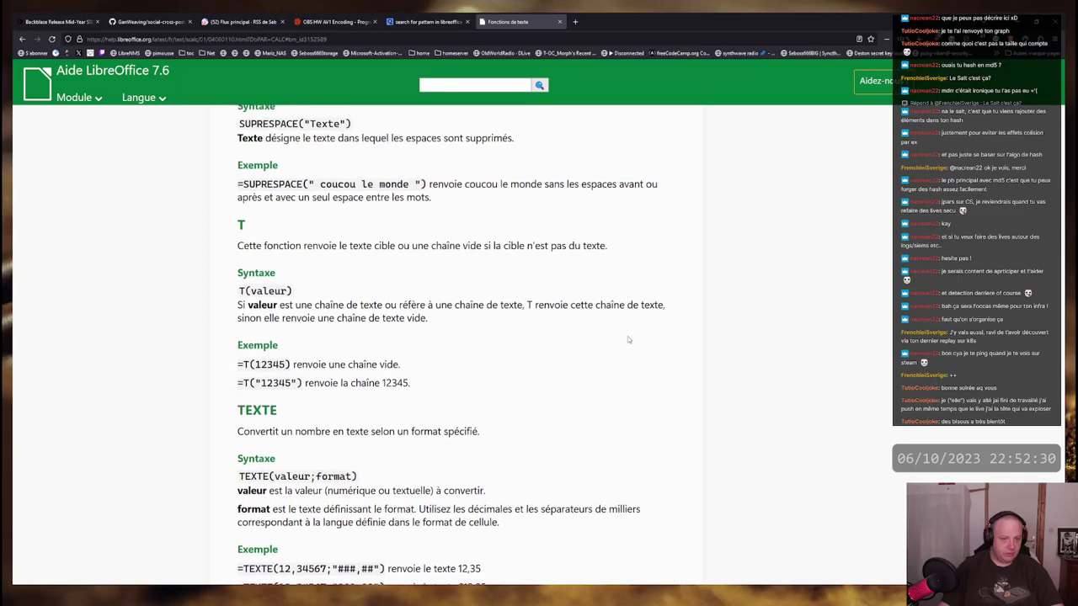
{"action": "scroll", "coordinate": [591, 306], "scroll_direction": "up", "scroll_amount": 4}
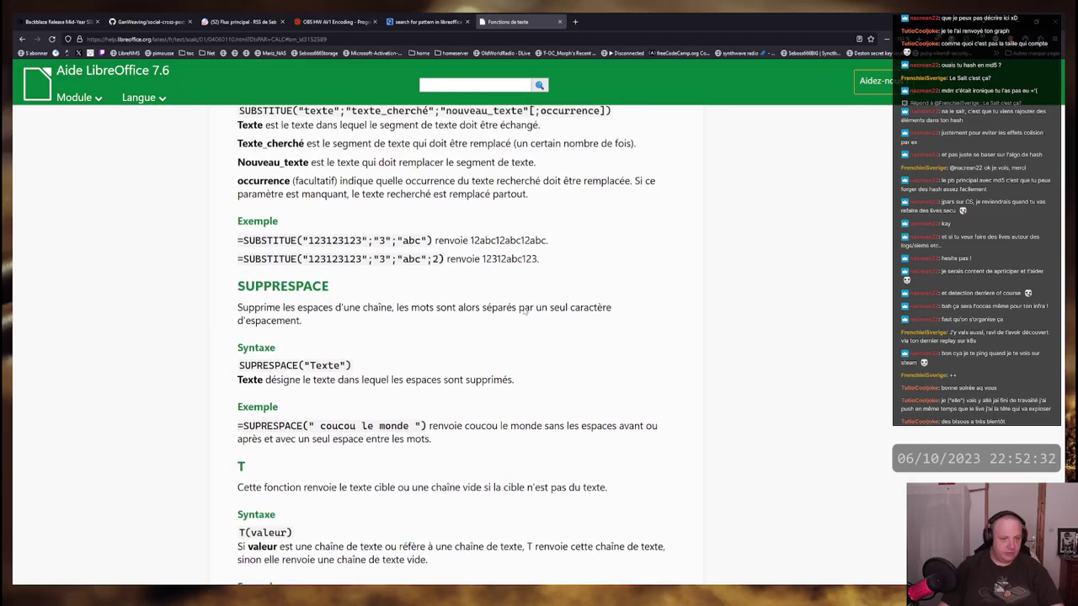
{"action": "scroll", "coordinate": [533, 305], "scroll_direction": "up", "scroll_amount": 4}
{"action": "scroll", "coordinate": [533, 305], "scroll_direction": "down", "scroll_amount": 15}
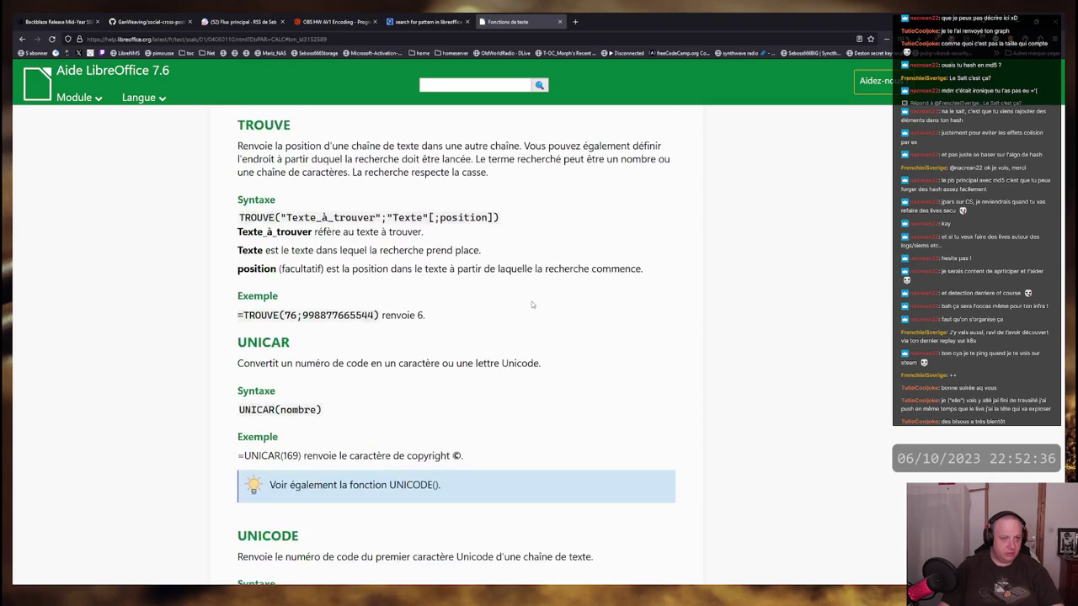
{"action": "left_click_drag", "start_coordinate": [250, 145], "coordinate": [663, 160]}
{"action": "left_click", "coordinate": [422, 145]}
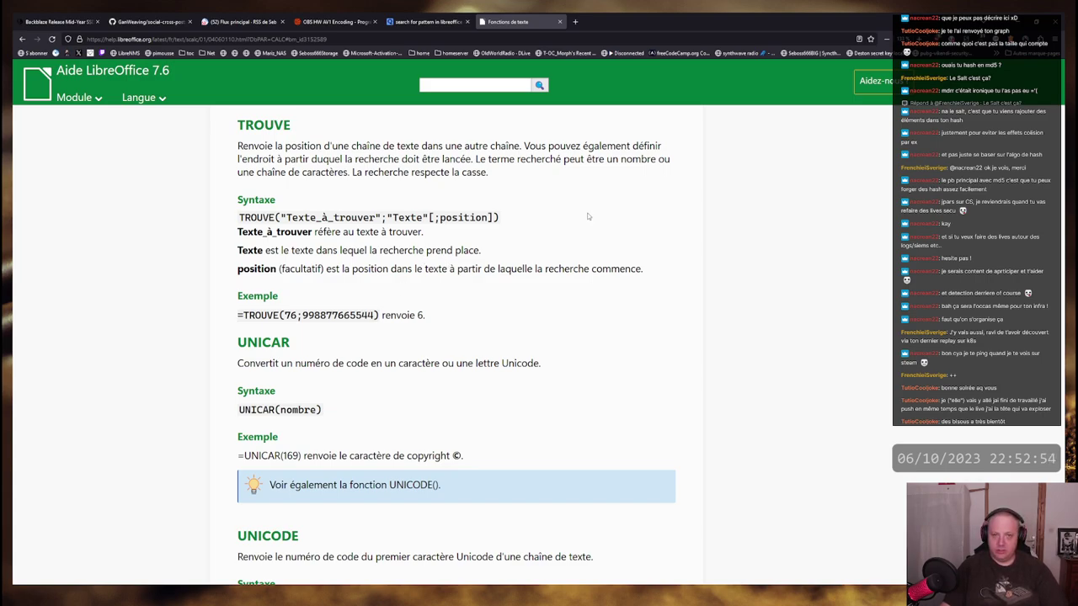
Return to the REGEX help page, review its syntax line, then show the window overview
{"action": "key", "text": "alt+Left"}
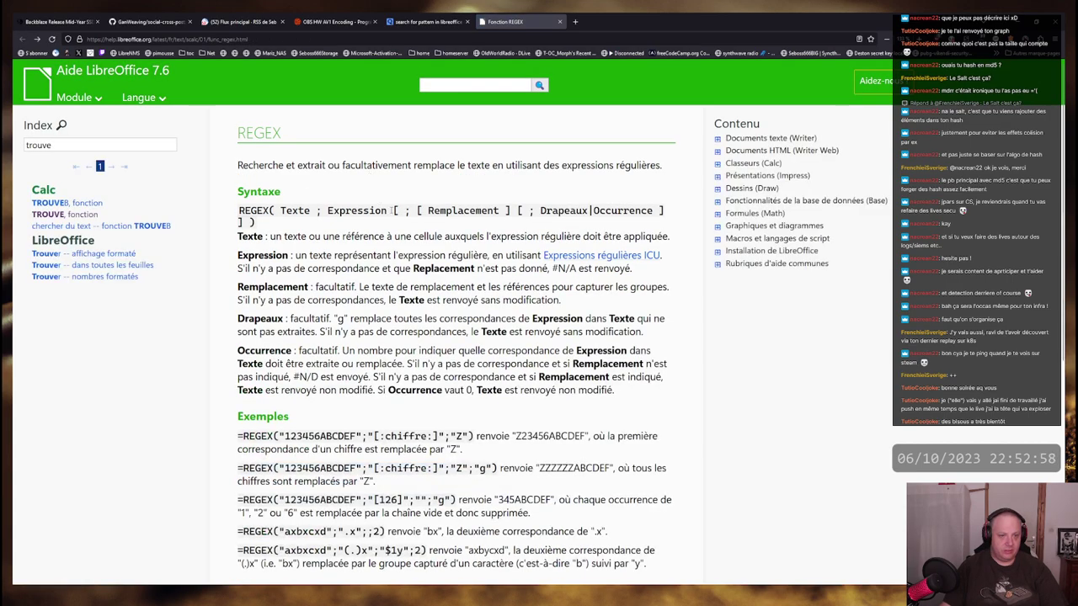
{"action": "left_click_drag", "start_coordinate": [330, 211], "coordinate": [385, 211]}
{"action": "scroll", "coordinate": [384, 219], "scroll_direction": "down", "scroll_amount": 2}
{"action": "scroll", "coordinate": [385, 219], "scroll_direction": "up", "scroll_amount": 1}
{"action": "scroll", "coordinate": [384, 219], "scroll_direction": "up", "scroll_amount": 1}
{"action": "key", "text": "super"}
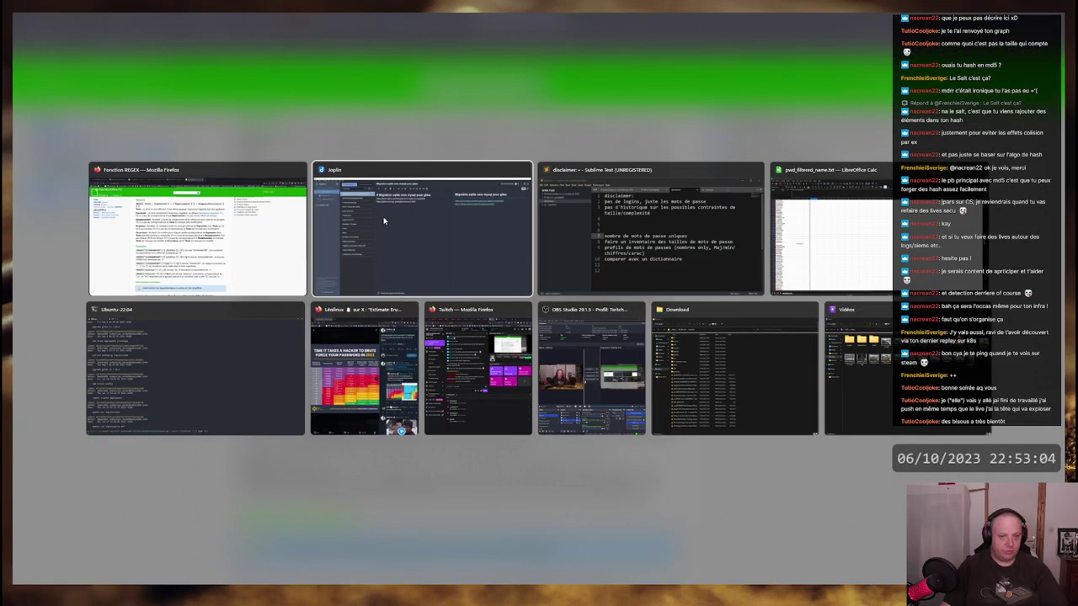
Switch to the Calc spreadsheet and clear the TROUVE formula from cell C48996
{"action": "key", "text": "super"}
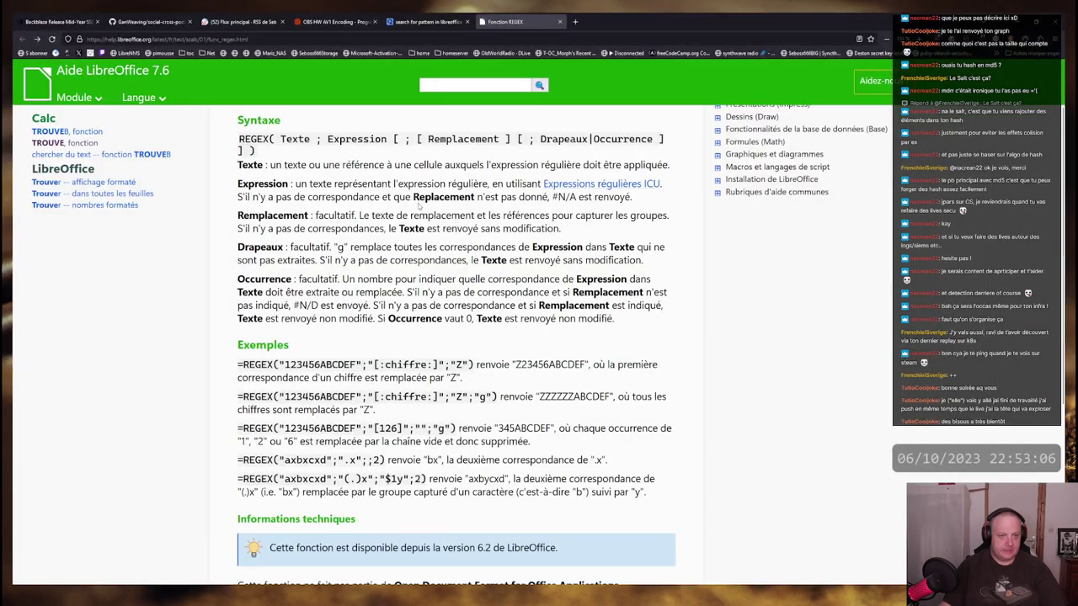
{"action": "key", "text": "super"}
{"action": "key", "text": "Right"}
{"action": "key", "text": "Right"}
{"action": "key", "text": "Return"}
{"action": "scroll", "coordinate": [221, 130], "scroll_direction": "up", "scroll_amount": 14}
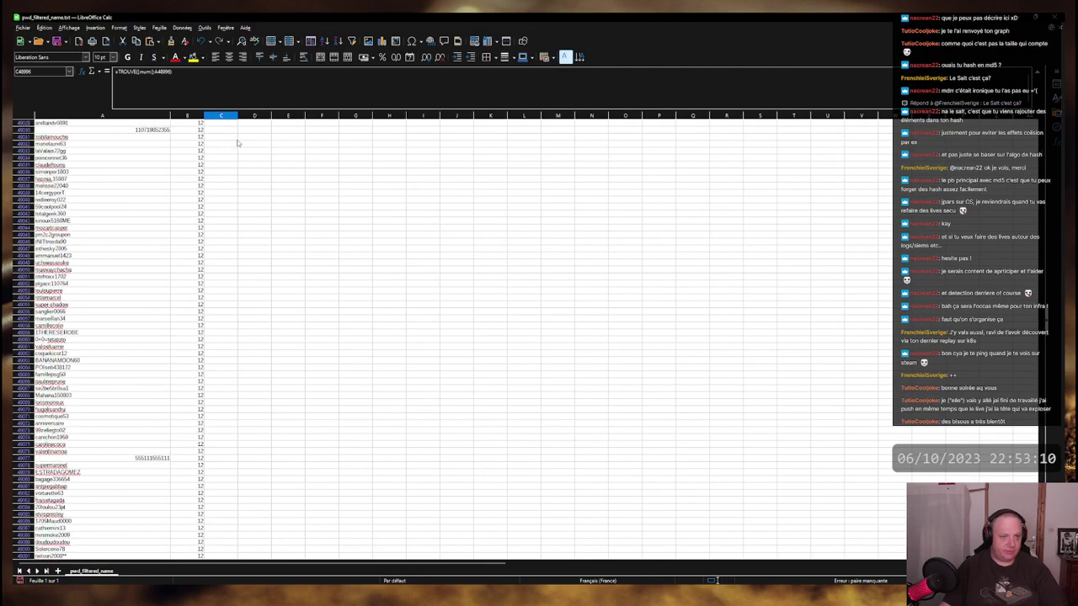
{"action": "scroll", "coordinate": [224, 128], "scroll_direction": "up", "scroll_amount": 4}
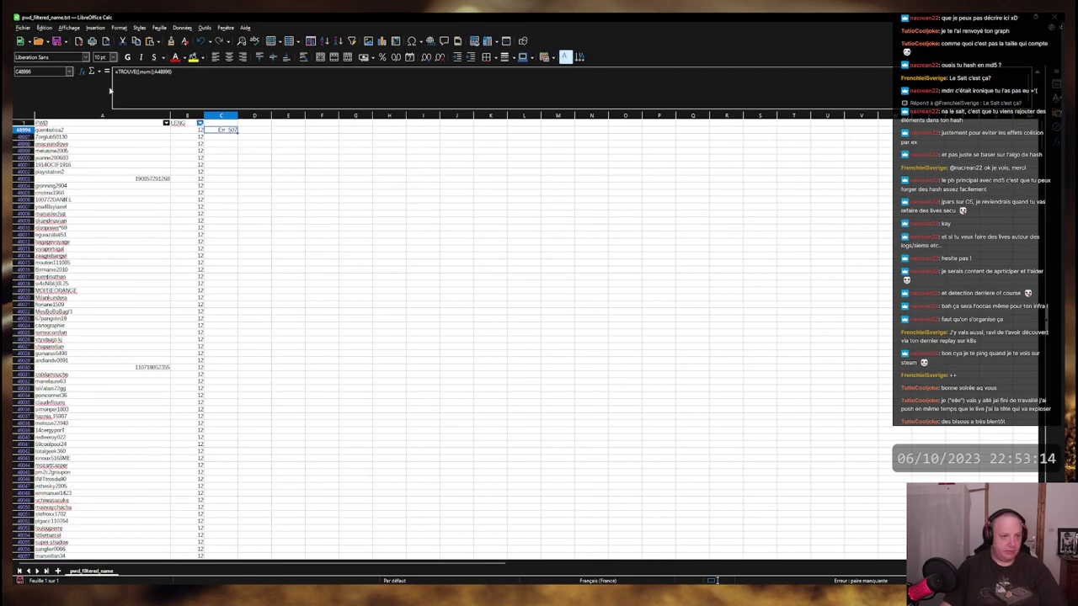
{"action": "key", "text": "F2"}
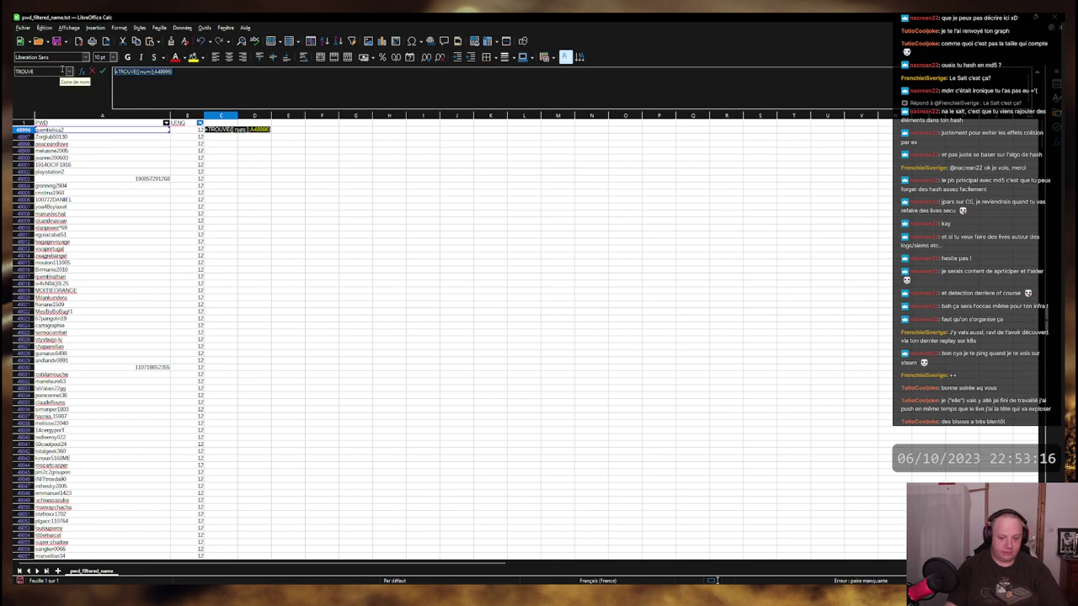
{"action": "key", "text": "ctrl+a"}
{"action": "key", "text": "BackSpace"}
Build =REGEX(A48996;[:alpha:]) with the Function Wizard, using A48996 as Texte
{"action": "left_click", "coordinate": [81, 70]}
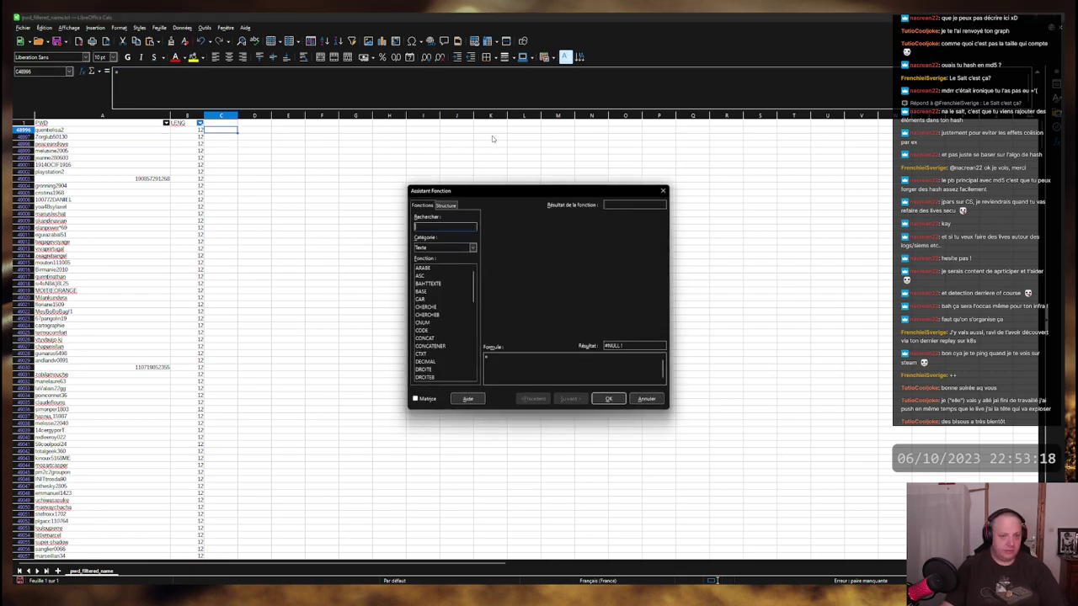
{"action": "left_click", "coordinate": [440, 224]}
{"action": "type", "text": "REGEX"}
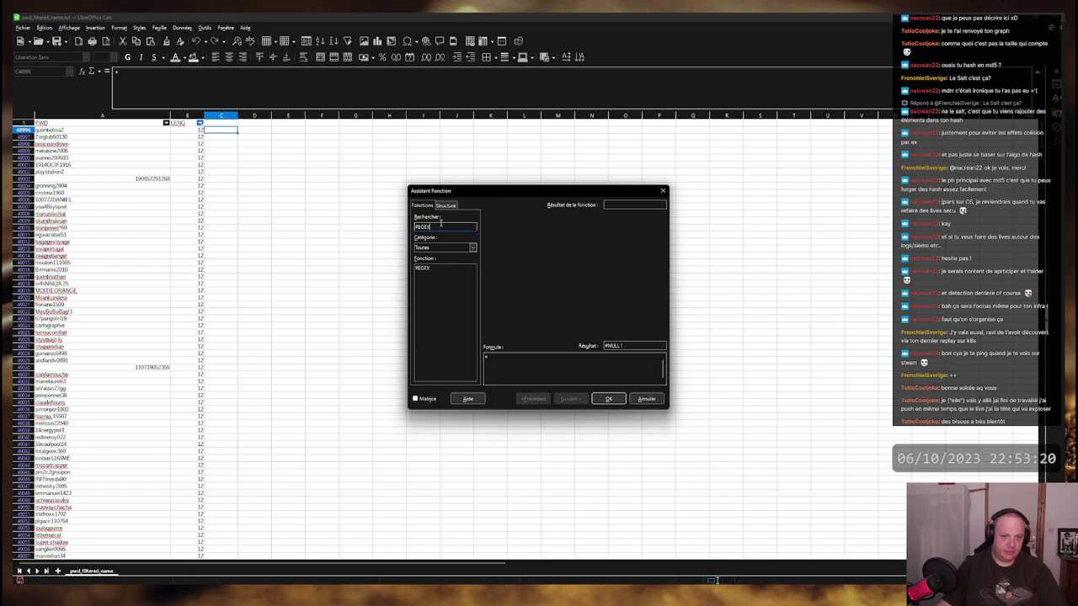
{"action": "left_click", "coordinate": [423, 268]}
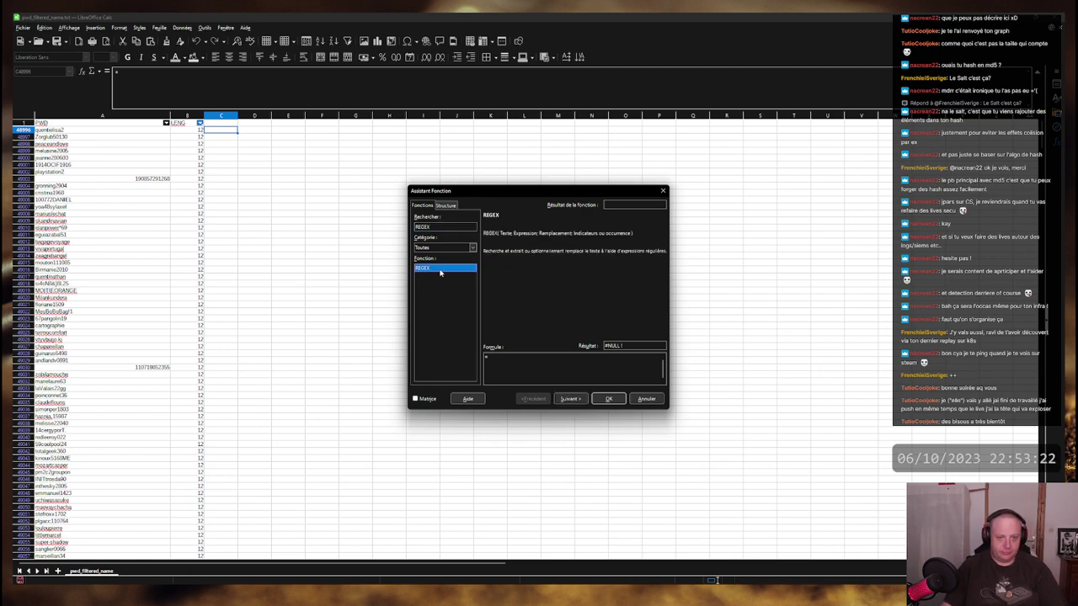
{"action": "double_click", "coordinate": [439, 268]}
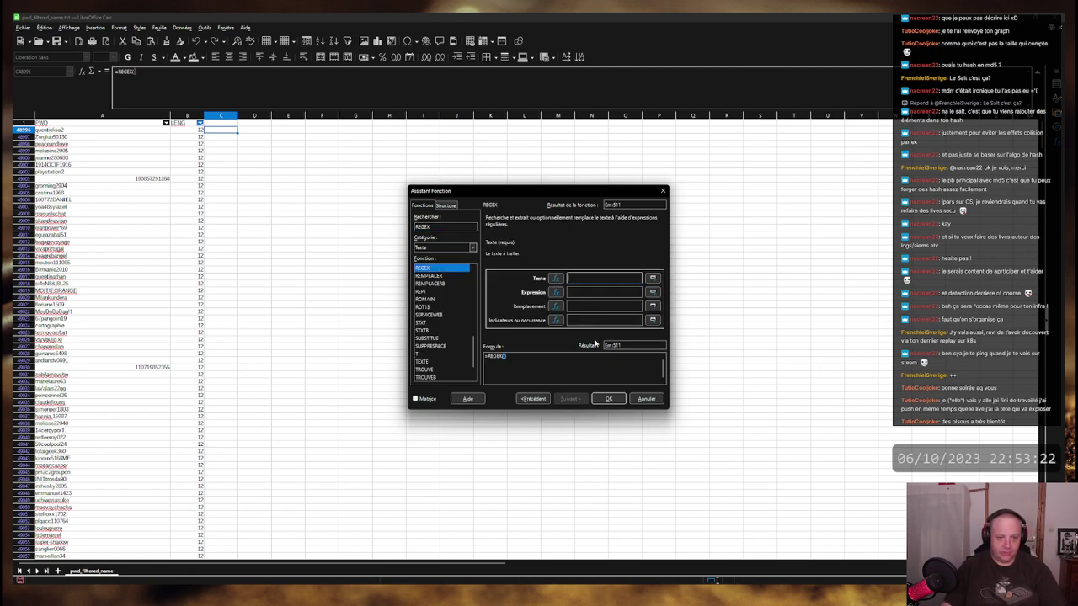
{"action": "left_click", "coordinate": [74, 132]}
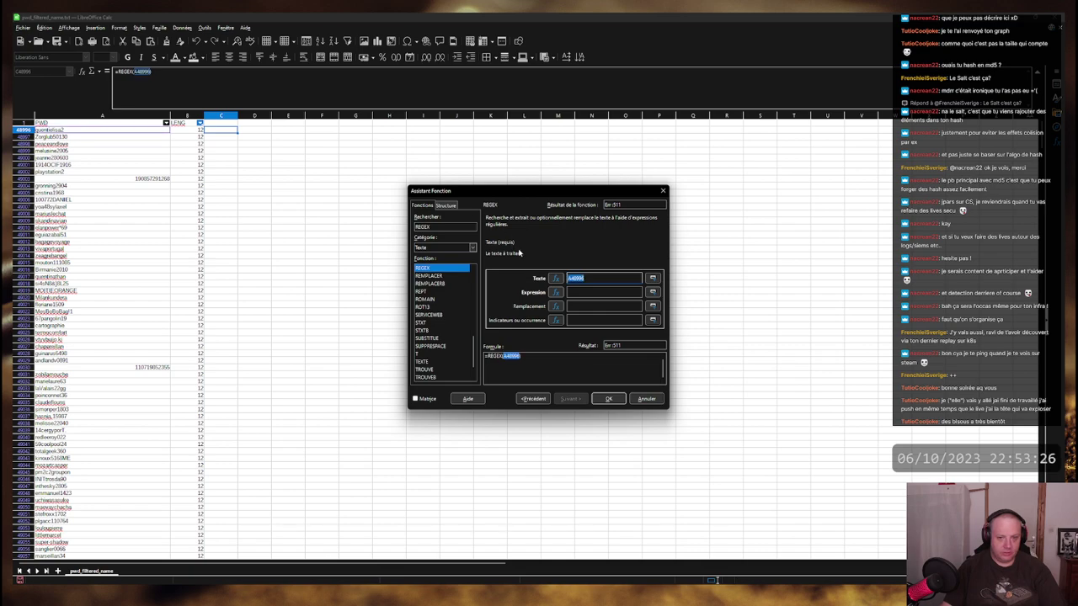
{"action": "left_click", "coordinate": [579, 293]}
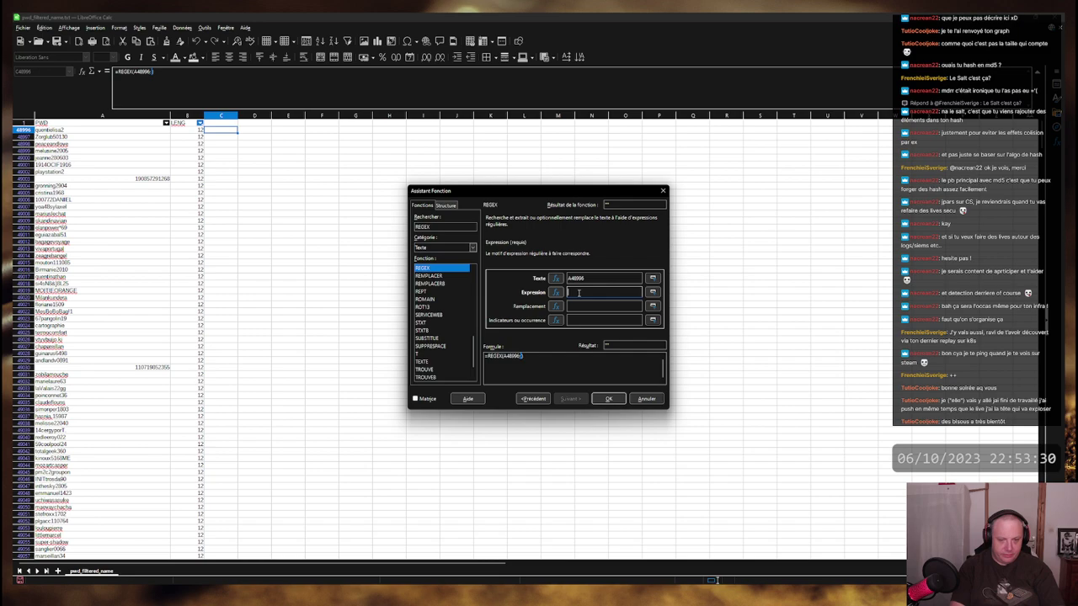
{"action": "type", "text": "[A-Z]"}
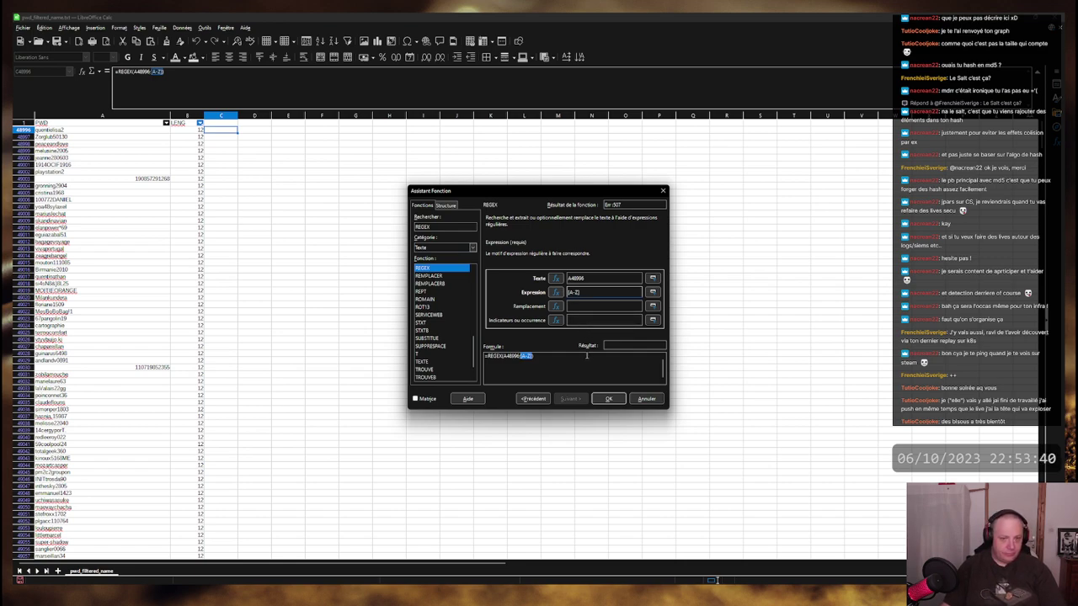
{"action": "key", "text": "BackSpace"}
{"action": "key", "text": "BackSpace"}
{"action": "key", "text": "BackSpace"}
{"action": "type", "text": "Z"}
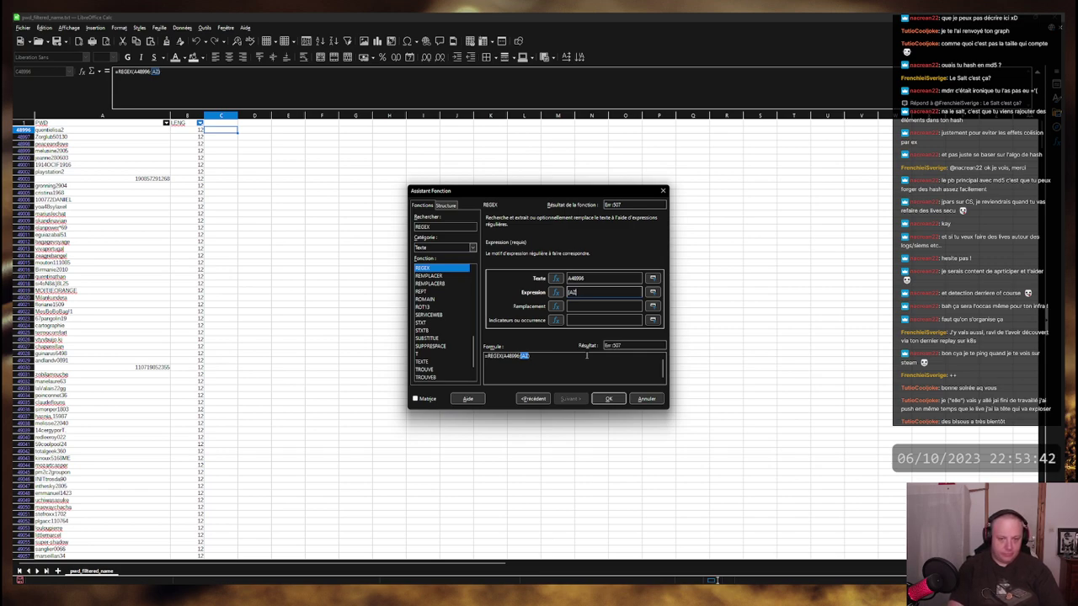
{"action": "key", "text": "BackSpace"}
{"action": "key", "text": "BackSpace"}
{"action": "key", "text": "BackSpace"}
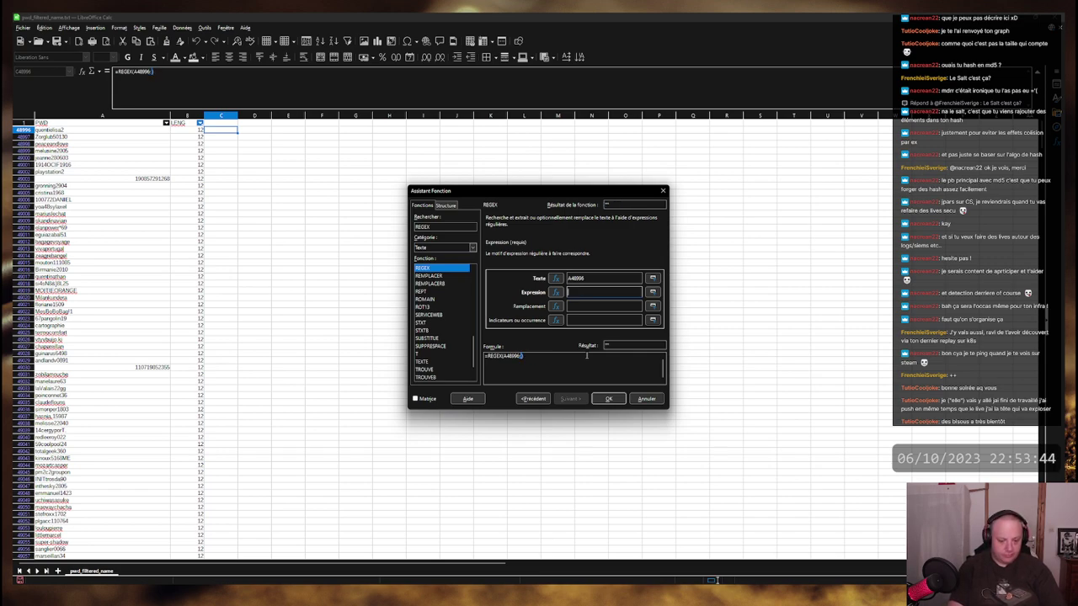
{"action": "type", "text": "["}
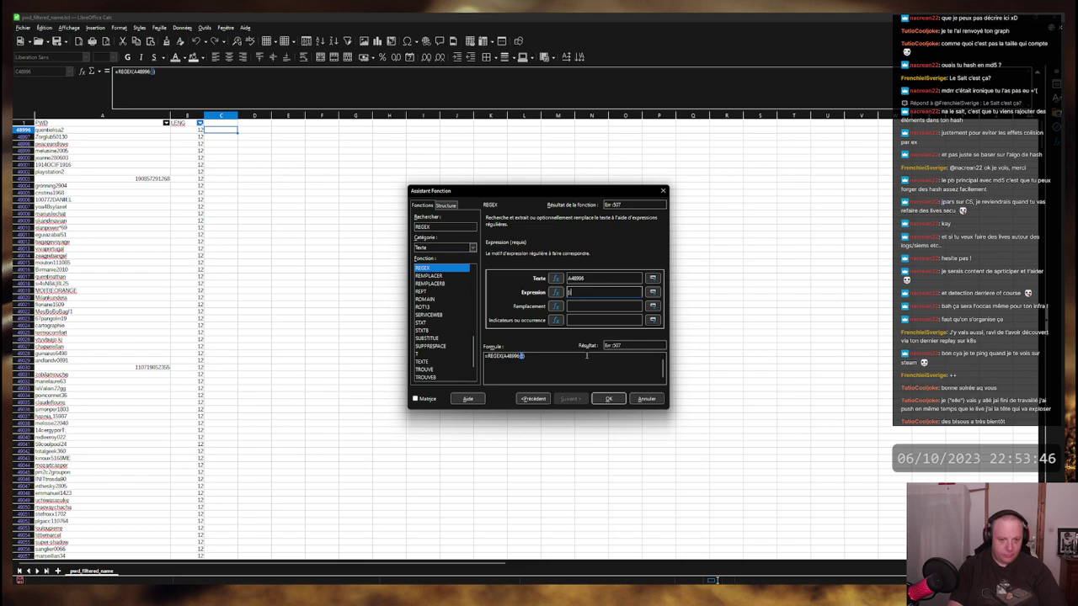
{"action": "type", "text": "alpha"}
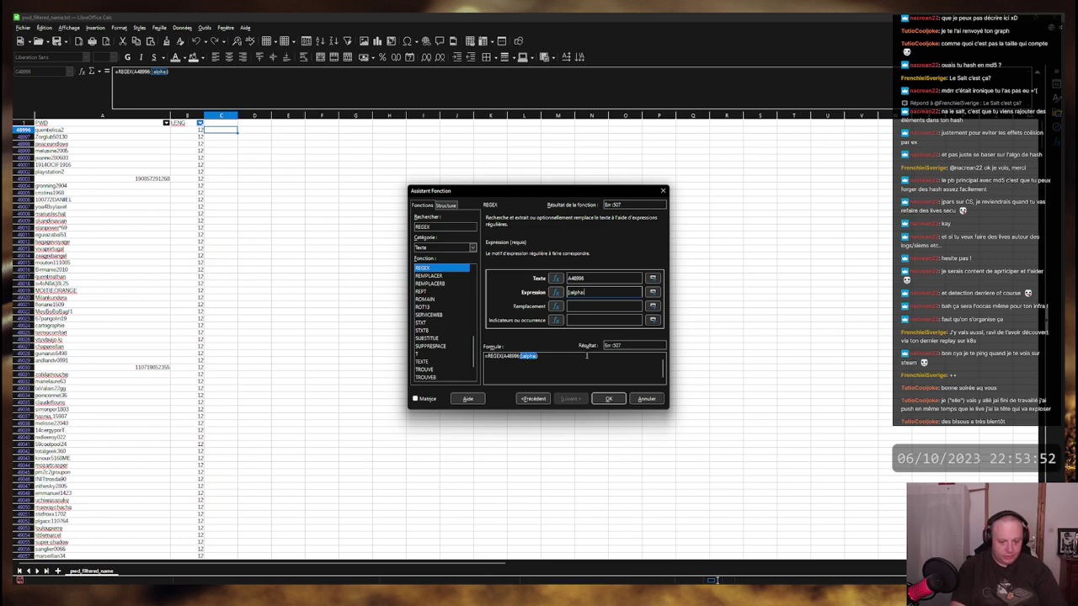
{"action": "type", "text": ":"}
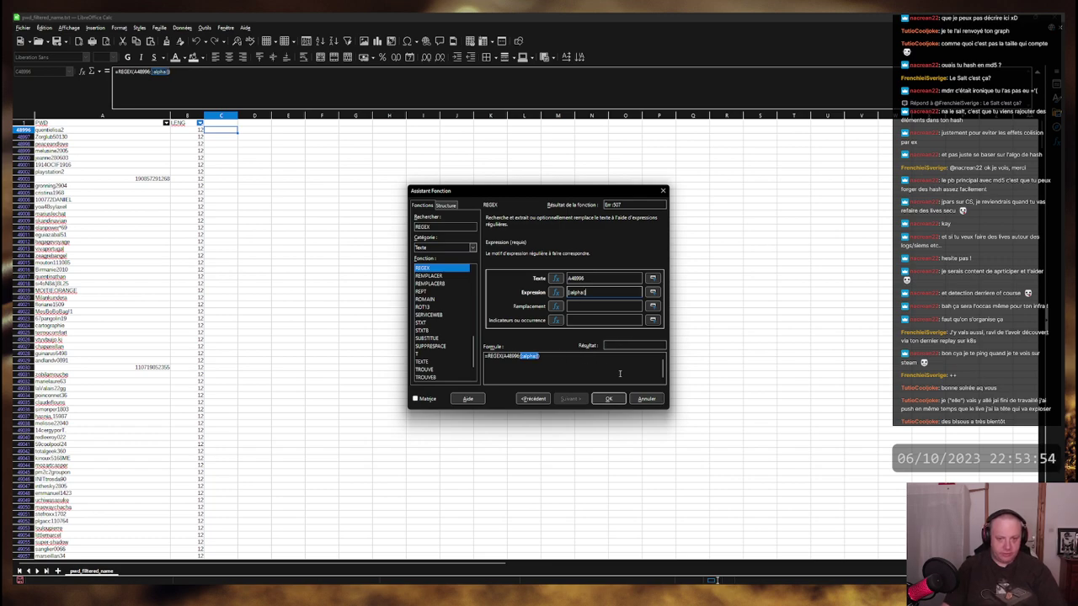
{"action": "left_click", "coordinate": [621, 399]}
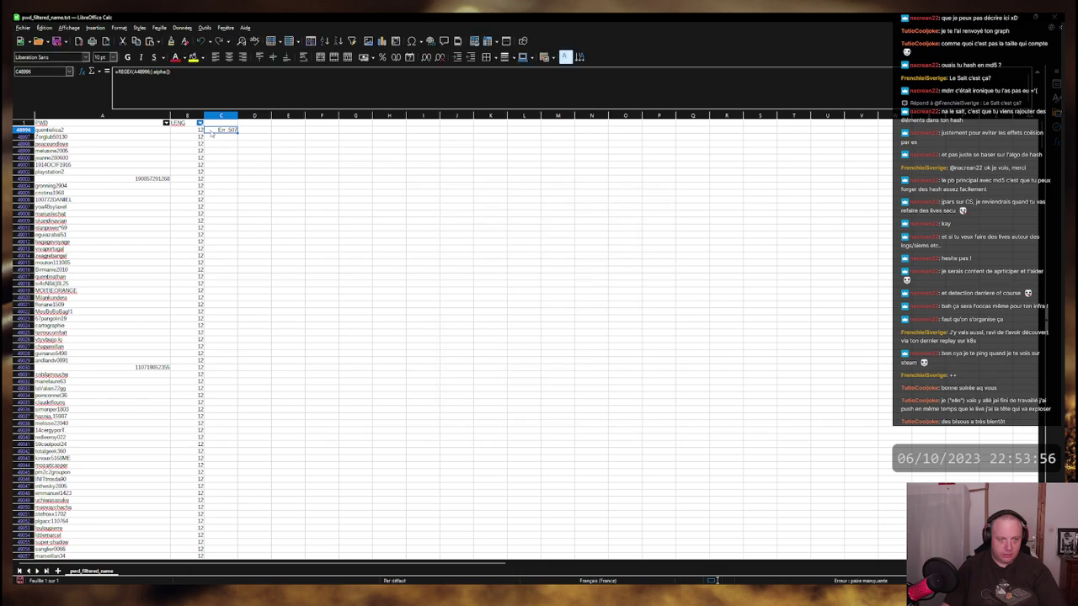
Check the REGEX help example, then quote the pattern as "[:alpha:]" so the formula returns g
{"action": "key", "text": "alt+Tab"}
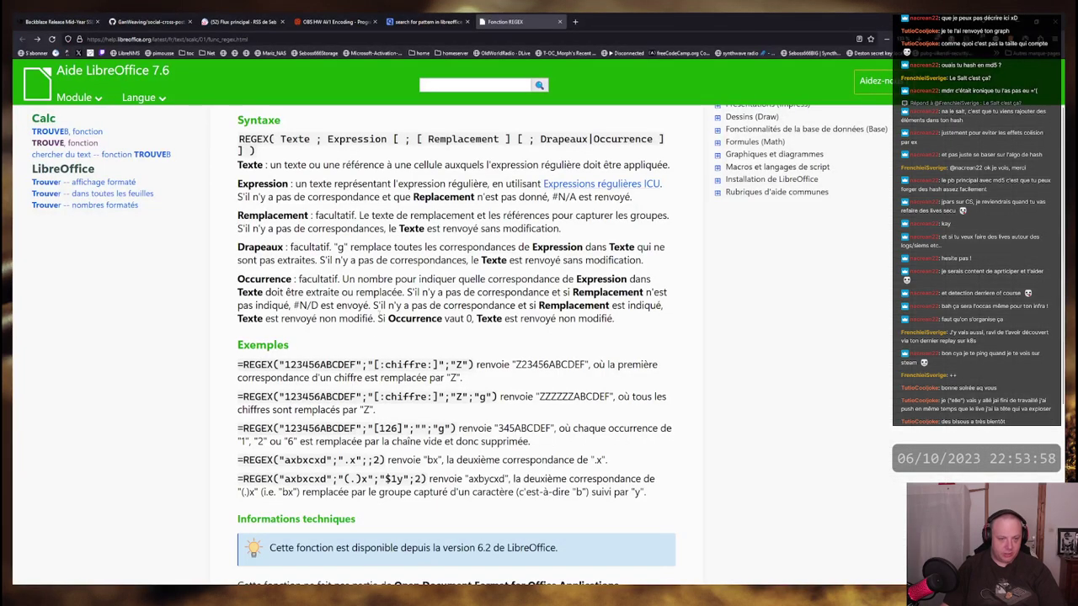
{"action": "left_click", "coordinate": [362, 364]}
{"action": "key", "text": "alt+Tab"}
{"action": "type", "text": "\""}
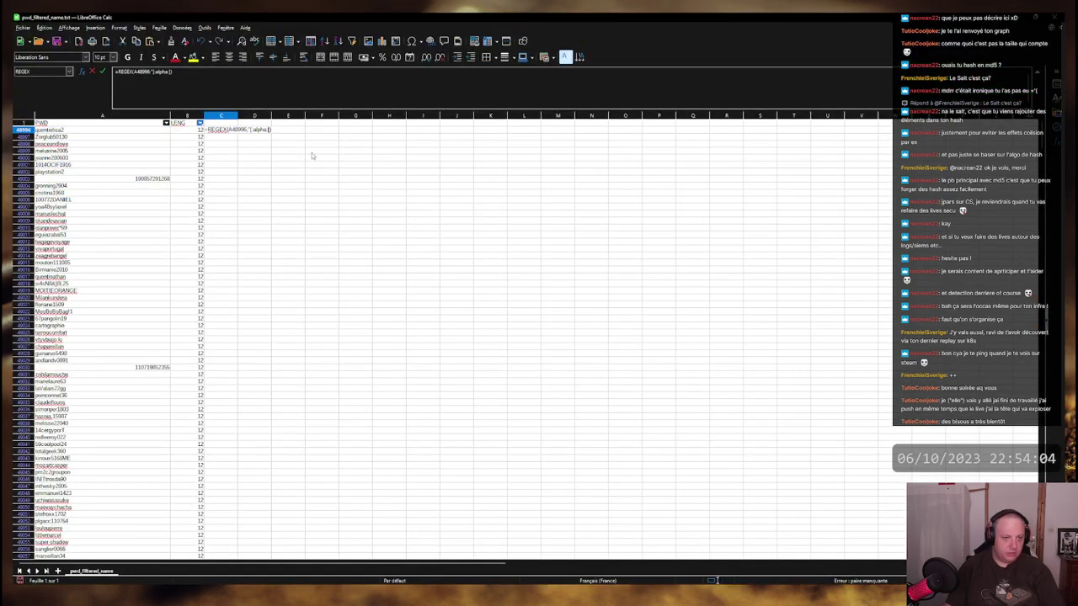
{"action": "type", "text": "\""}
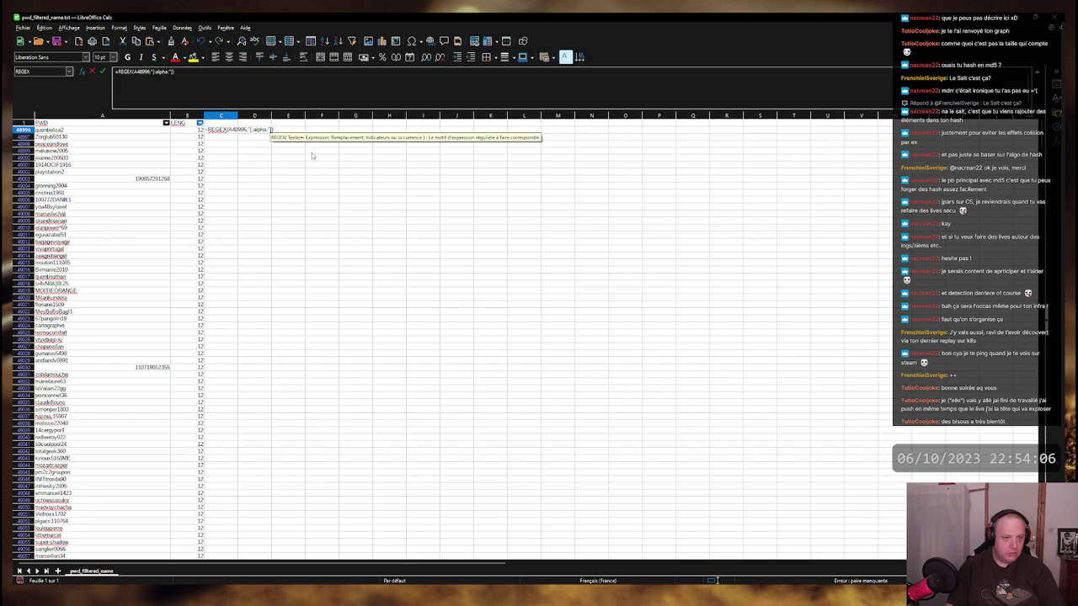
{"action": "key", "text": "Return"}
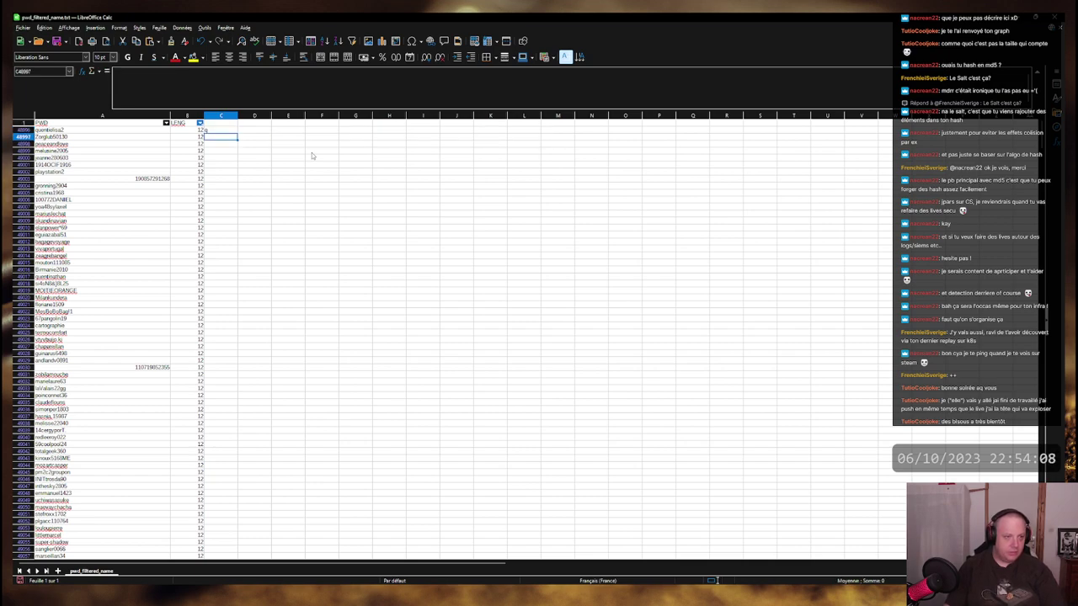
Reopen the REGEX formula and add an empty "" replacement argument after the pattern
{"action": "left_click", "coordinate": [224, 131]}
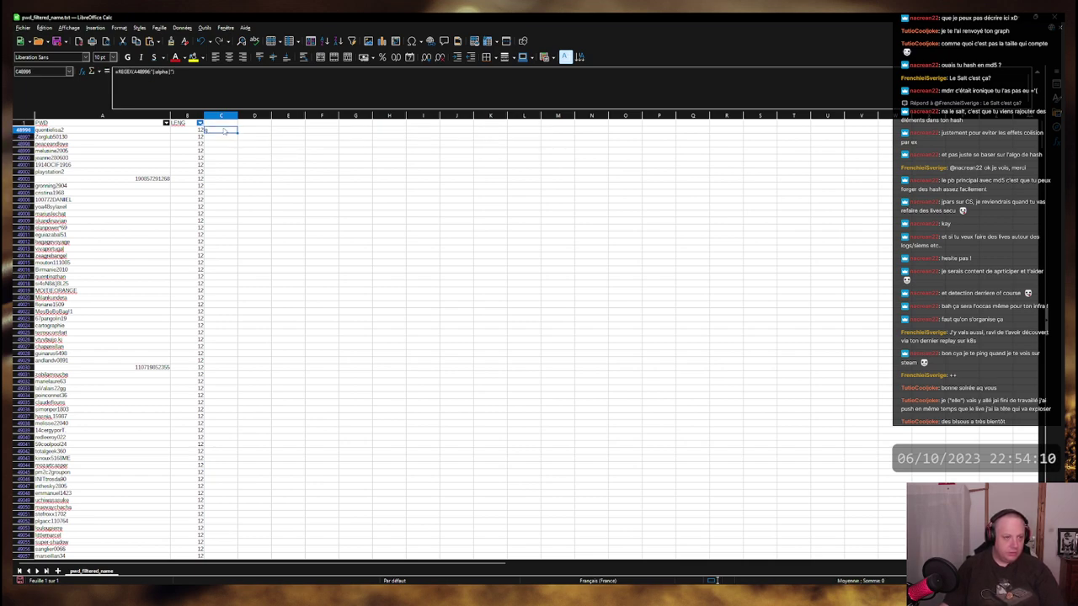
{"action": "double_click", "coordinate": [224, 131]}
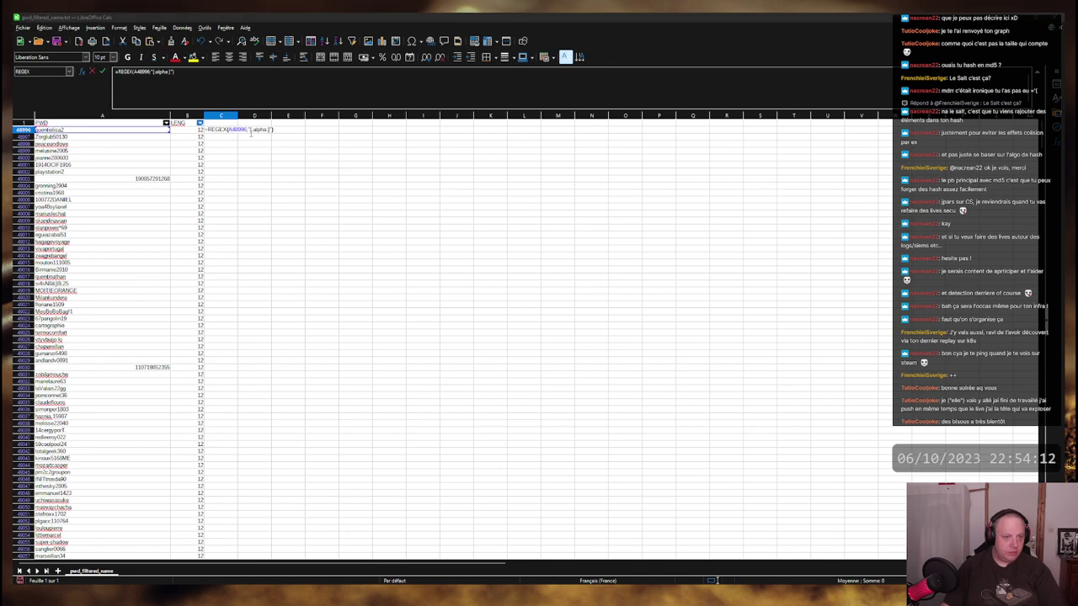
{"action": "key", "text": "alt+Tab"}
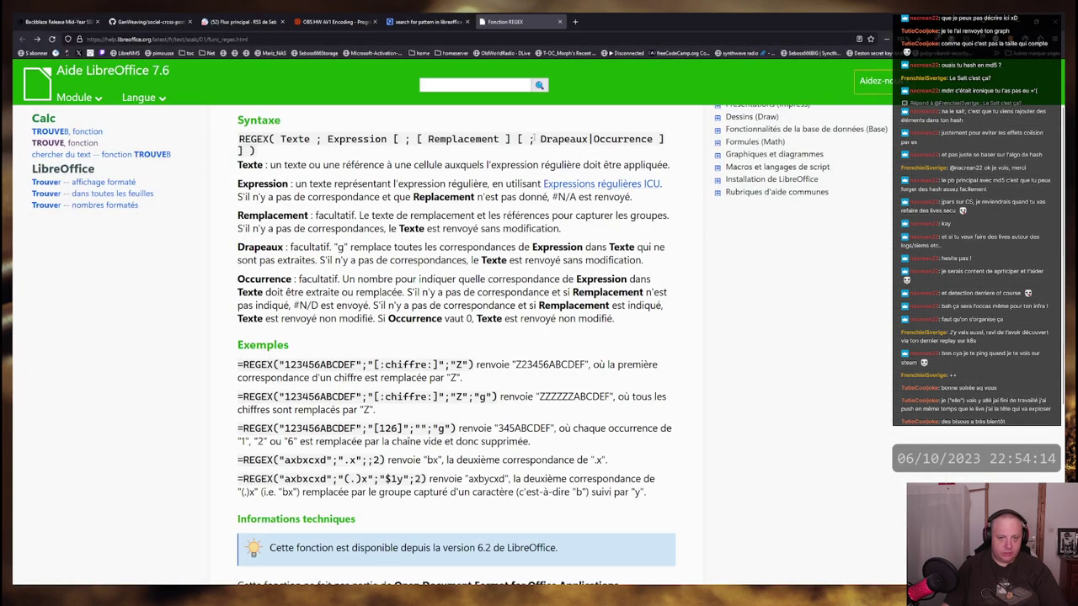
{"action": "scroll", "coordinate": [455, 337], "scroll_direction": "down", "scroll_amount": 5}
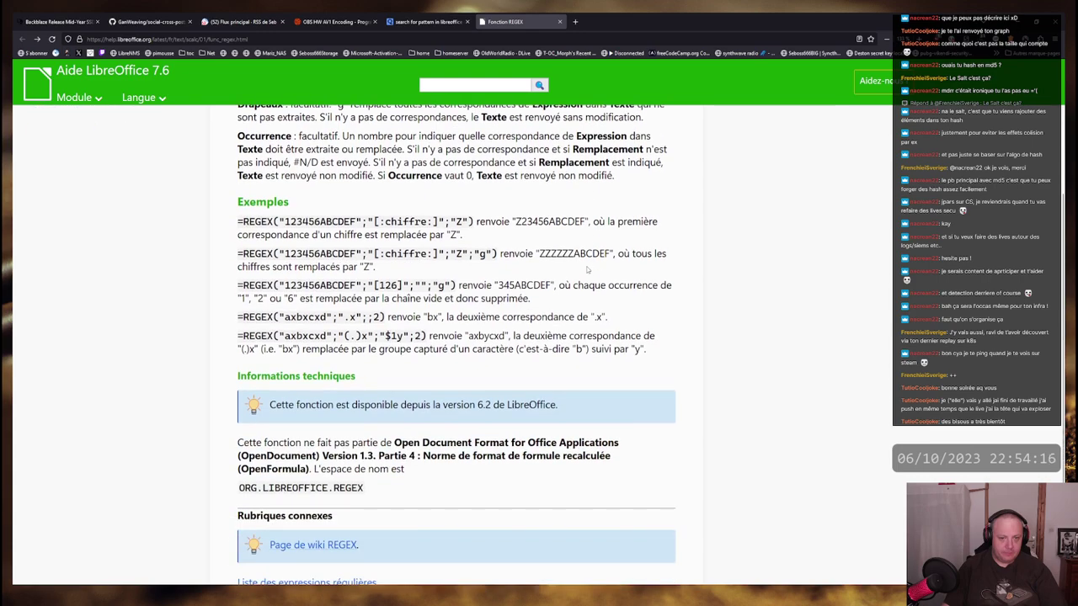
{"action": "key", "text": "alt+Tab"}
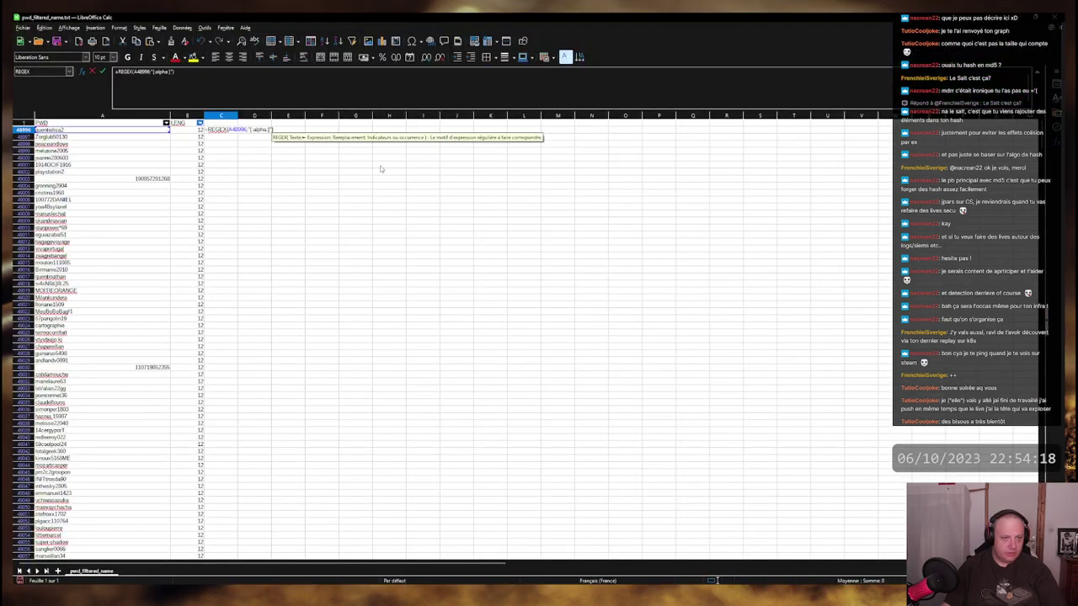
{"action": "key", "text": "alt+Tab"}
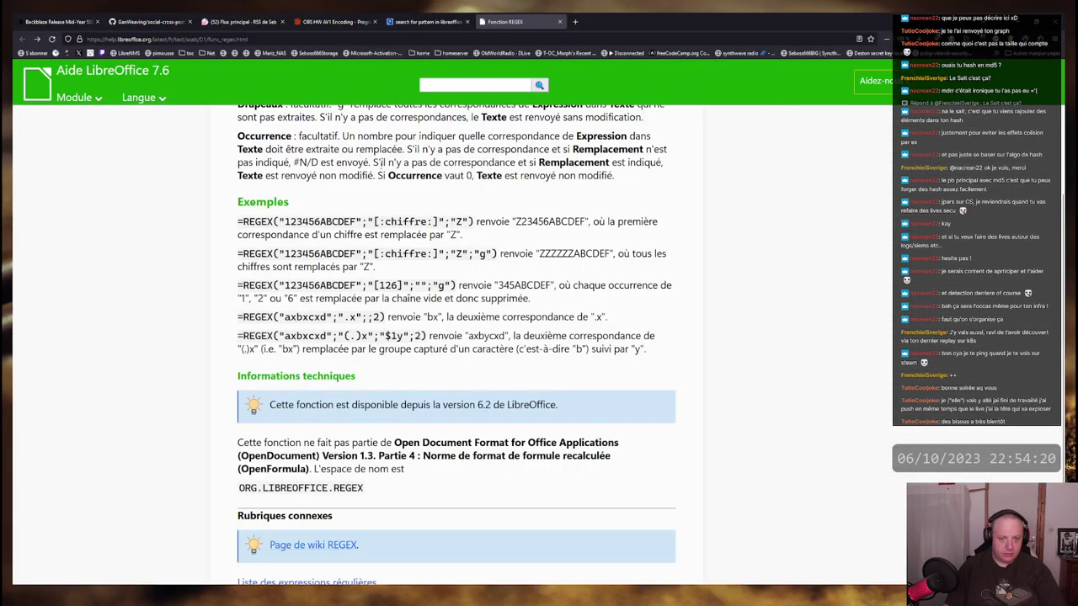
{"action": "key", "text": "alt+Tab"}
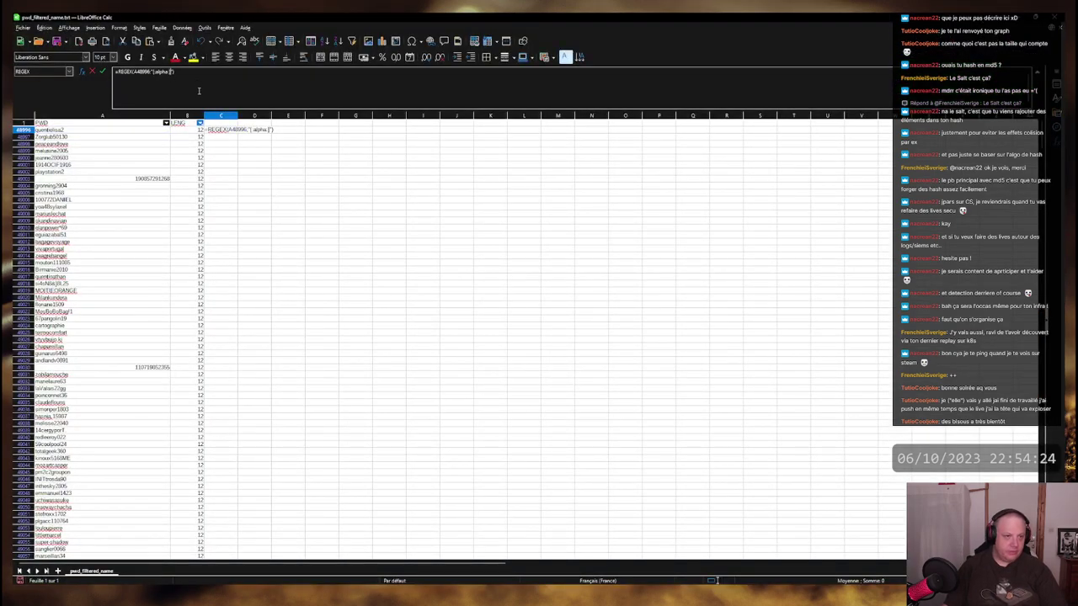
{"action": "left_click", "coordinate": [171, 73]}
{"action": "type", "text": ";\"GAMMA\")"}
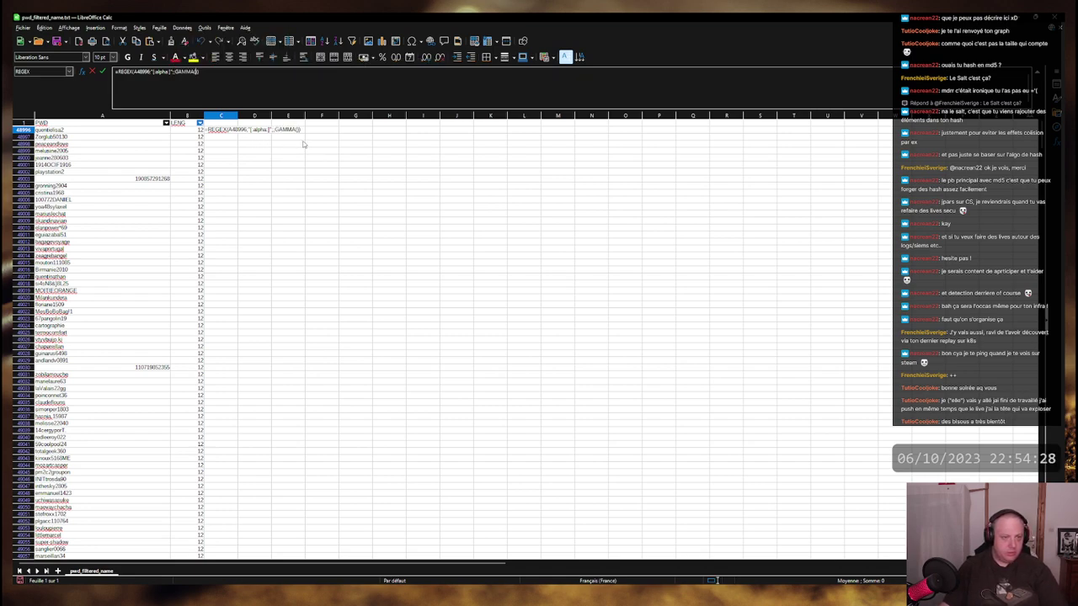
{"action": "key", "text": "BackSpace"}
{"action": "key", "text": "BackSpace"}
{"action": "key", "text": "BackSpace"}
{"action": "key", "text": "BackSpace"}
{"action": "key", "text": "BackSpace"}
{"action": "key", "text": "BackSpace"}
{"action": "key", "text": "BackSpace"}
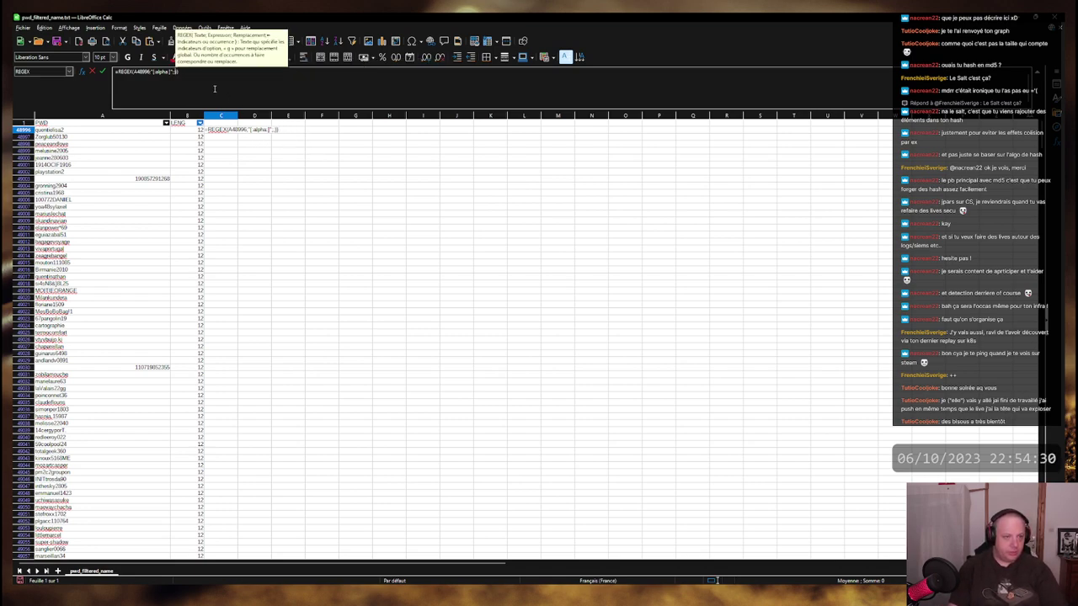
{"action": "type", "text": "GA"}
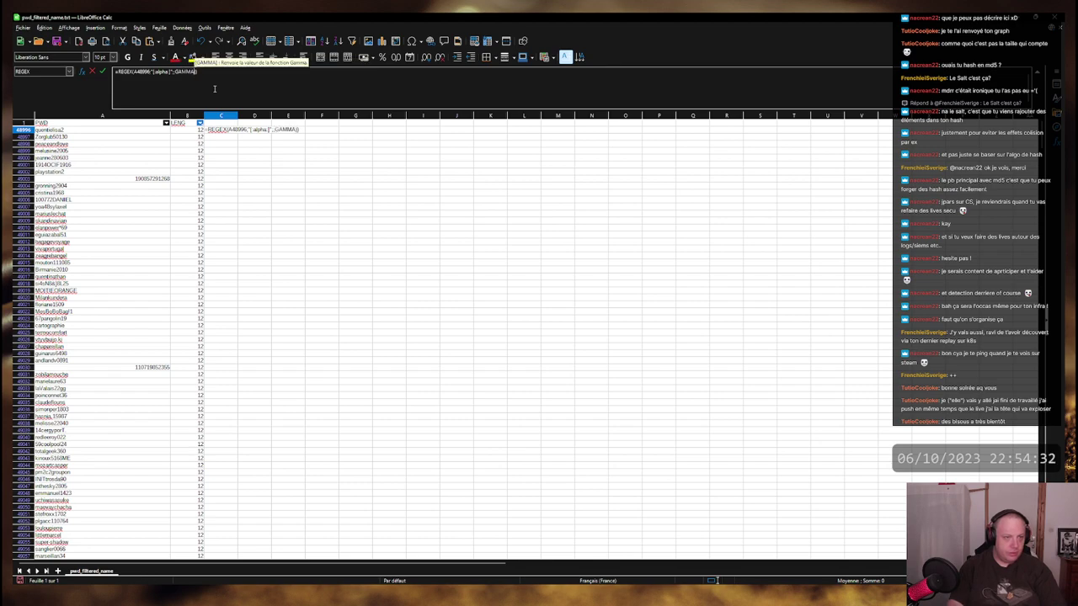
{"action": "key", "text": "BackSpace"}
{"action": "key", "text": "BackSpace"}
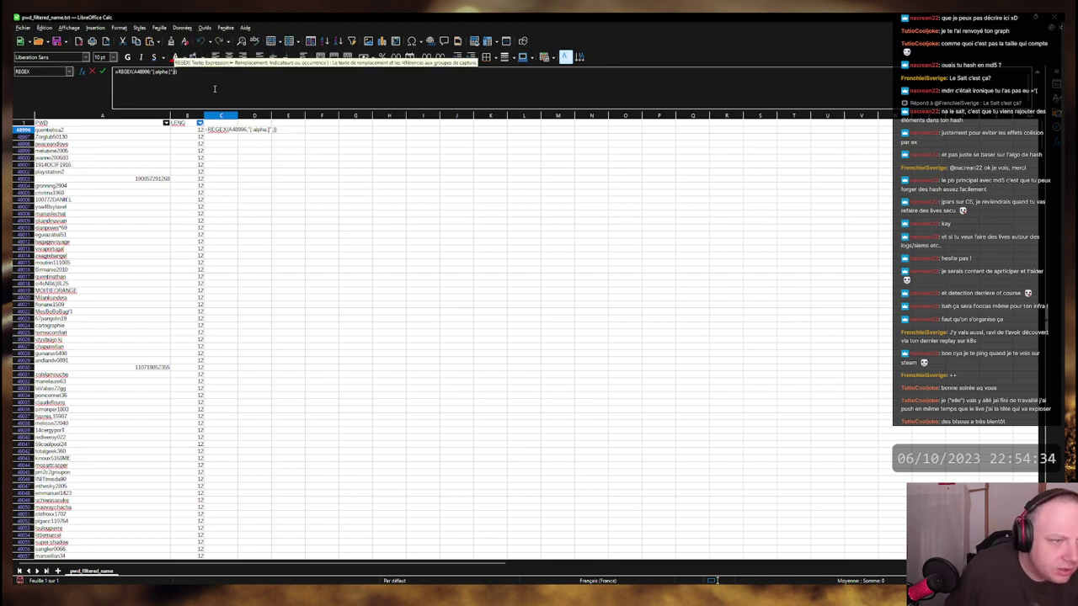
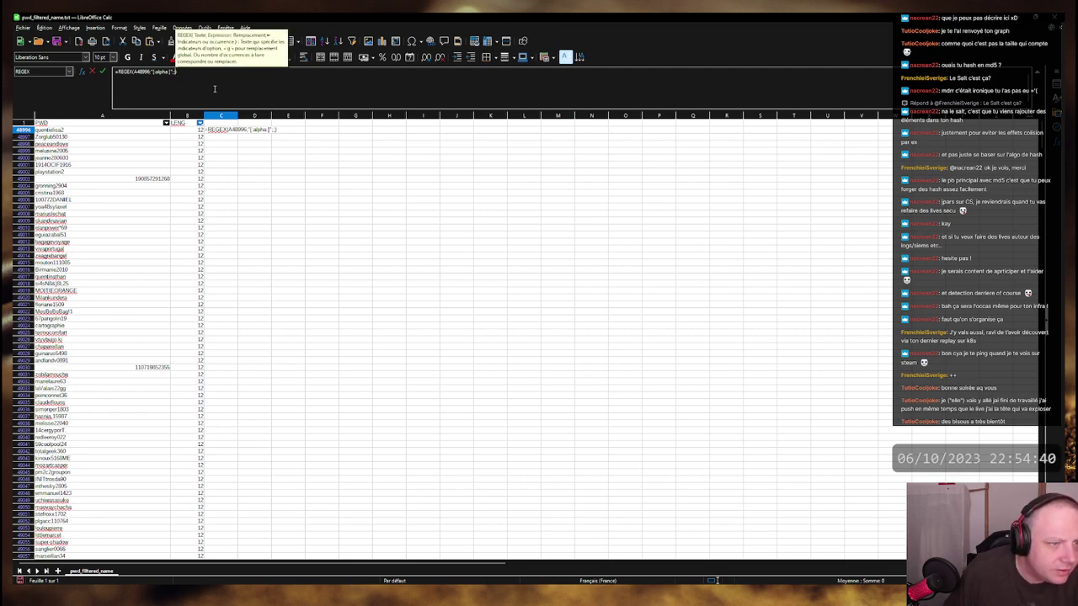
Try a g flag at the end of the C48996 REGEX formula, then switch to the REGEX help page
{"action": "type", "text": "g"}
{"action": "key", "text": "Return"}
{"action": "key", "text": "Up"}
{"action": "key", "text": "F2"}
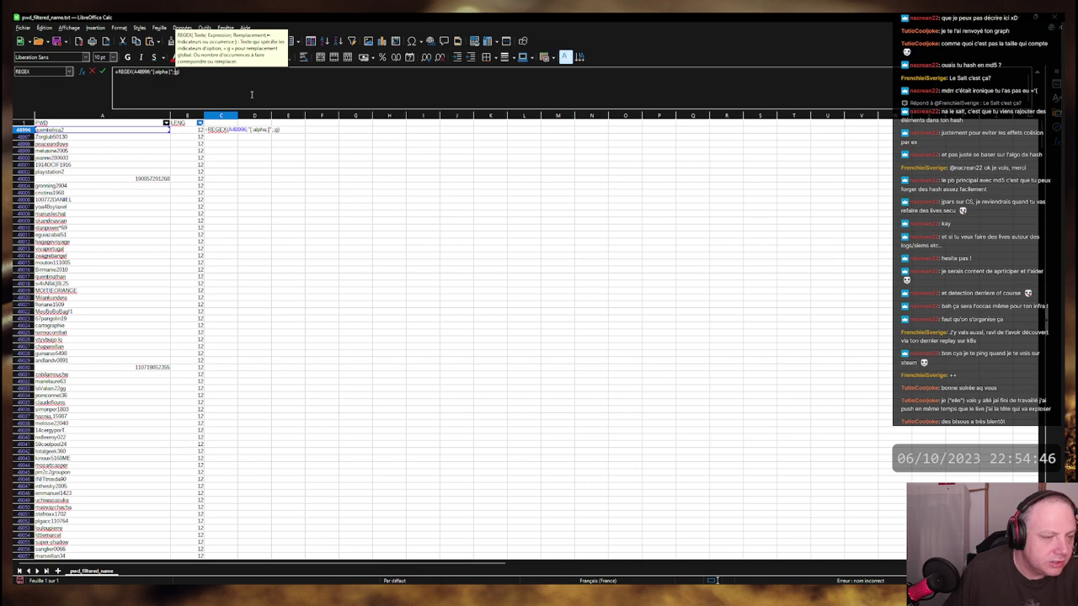
{"action": "key", "text": "alt+Tab"}
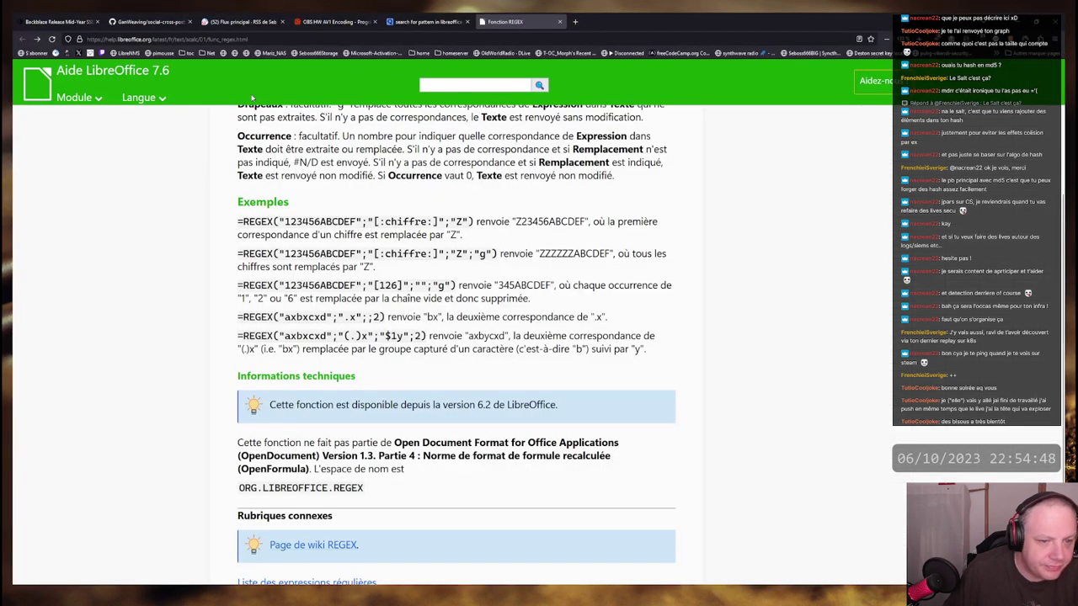
Highlight the "Z" replacement in the second REGEX help example, then return to the spreadsheet
{"action": "double_click", "coordinate": [458, 253]}
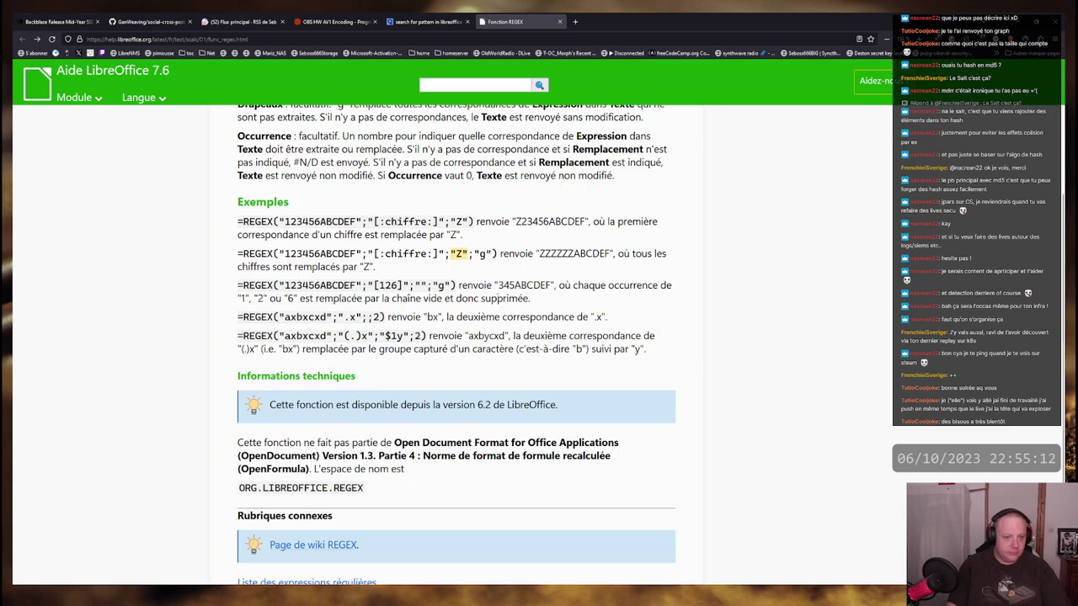
{"action": "key", "text": "alt+Tab"}
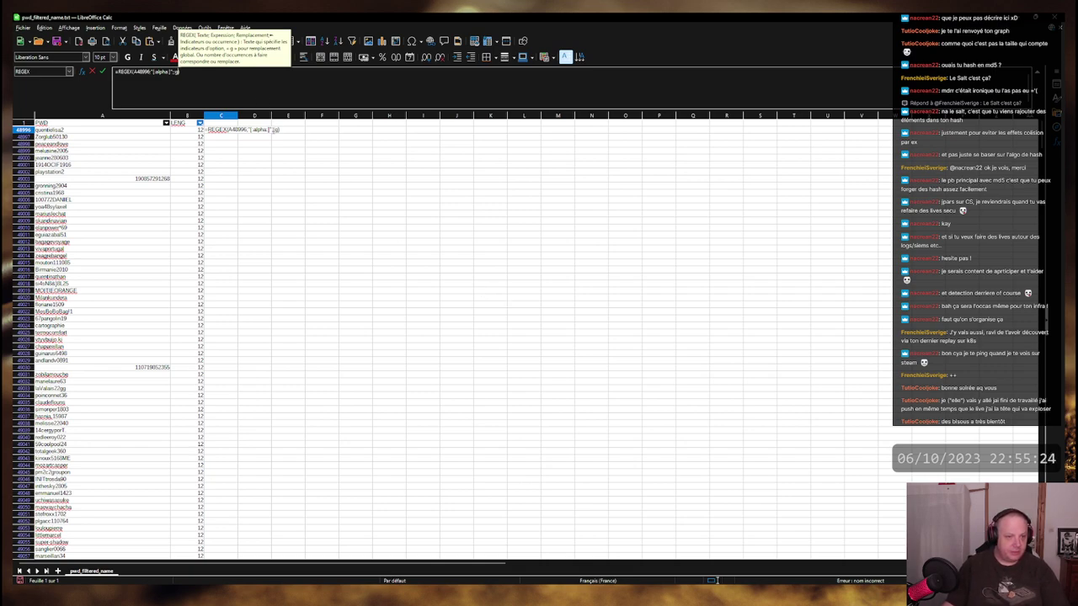
Add + after [:alpha:] in the C48996 REGEX formula and fix its arguments to return the letters
{"action": "left_click", "coordinate": [268, 129]}
{"action": "type", "text": "+"}
{"action": "key", "text": "Return"}
{"action": "key", "text": "Up"}
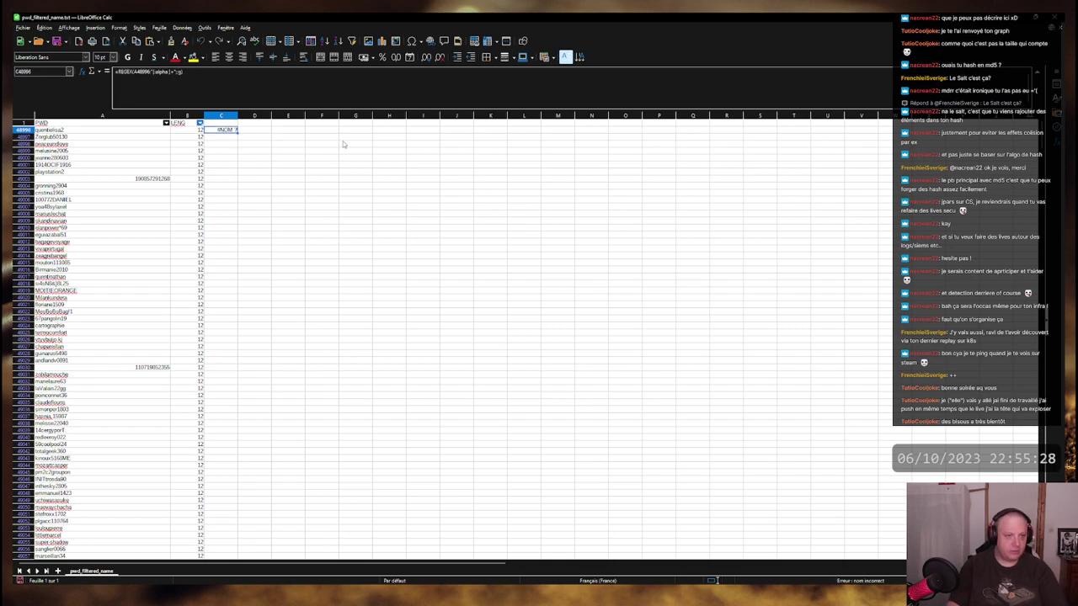
{"action": "key", "text": "F2"}
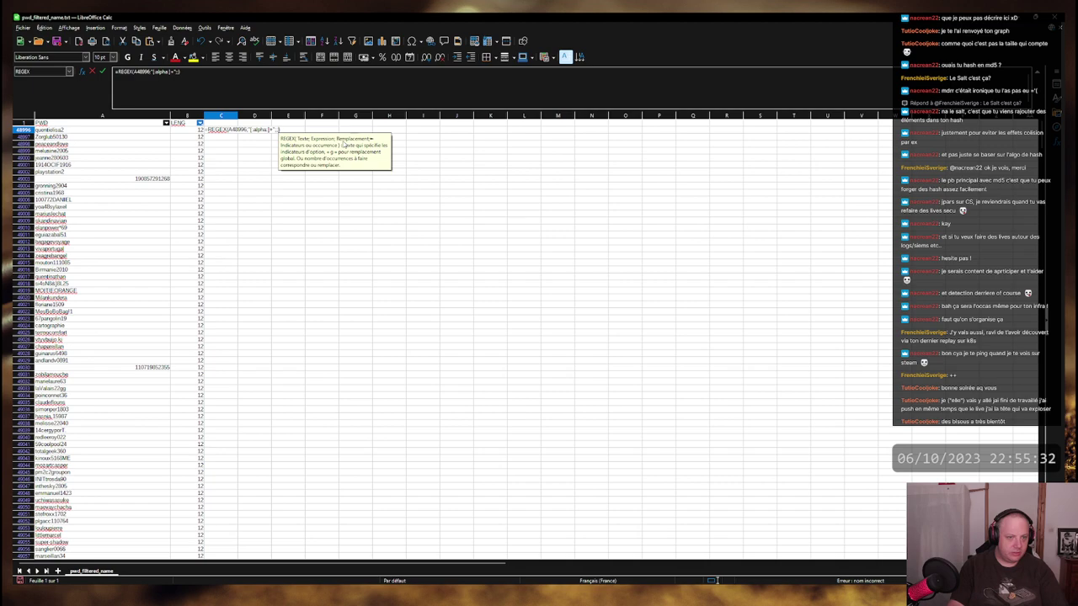
{"action": "key", "text": "Return"}
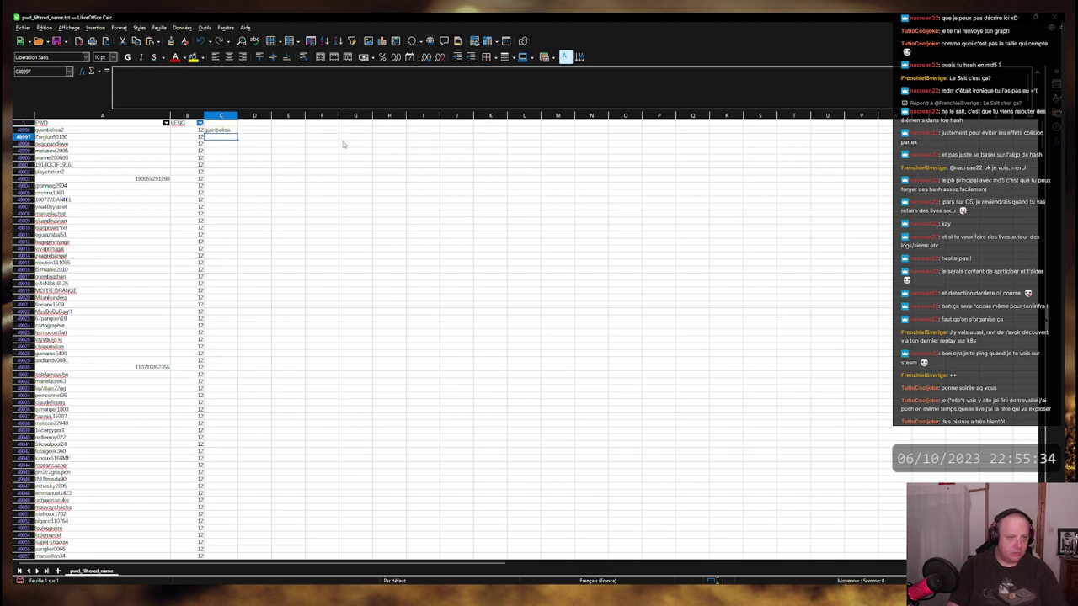
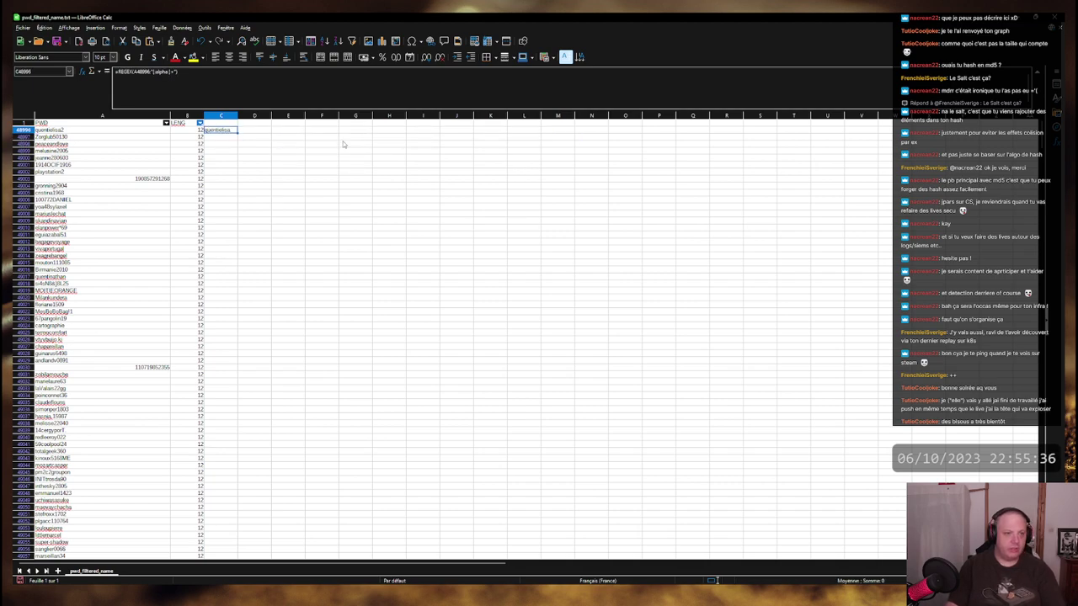
Change the REGEX pattern in C48996 to [:alphanum:]+, which returns Err:502, then view the REGEX help page
{"action": "key", "text": "F2"}
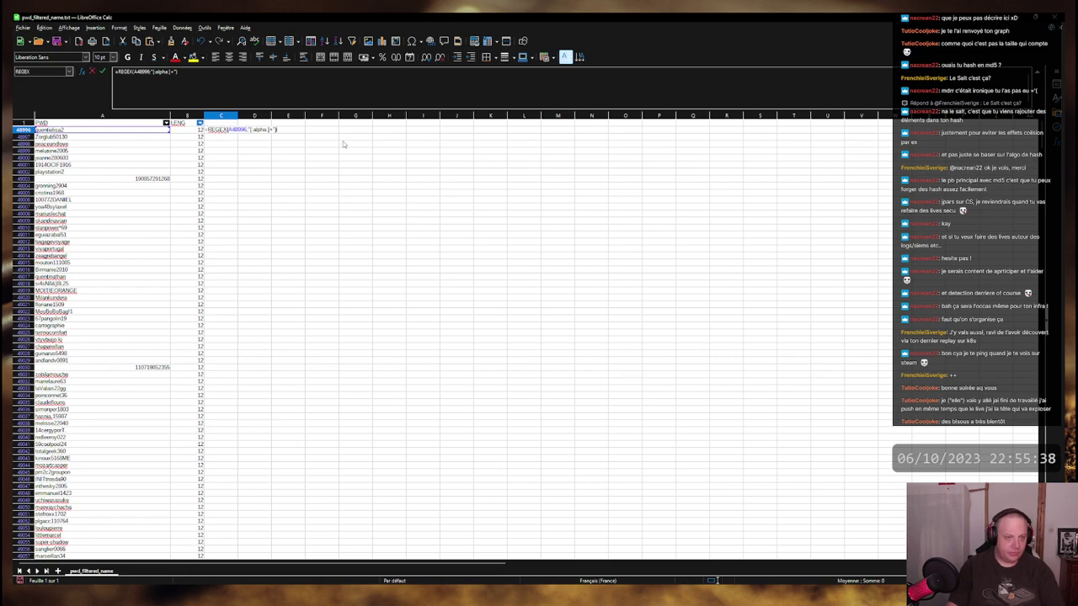
{"action": "type", "text": "num"}
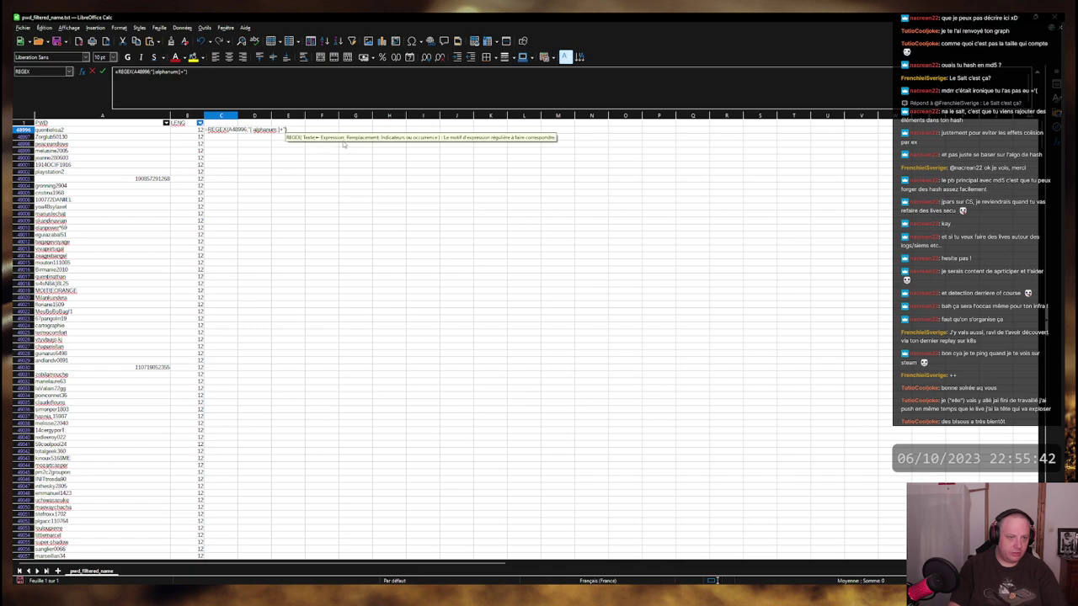
{"action": "key", "text": "Return"}
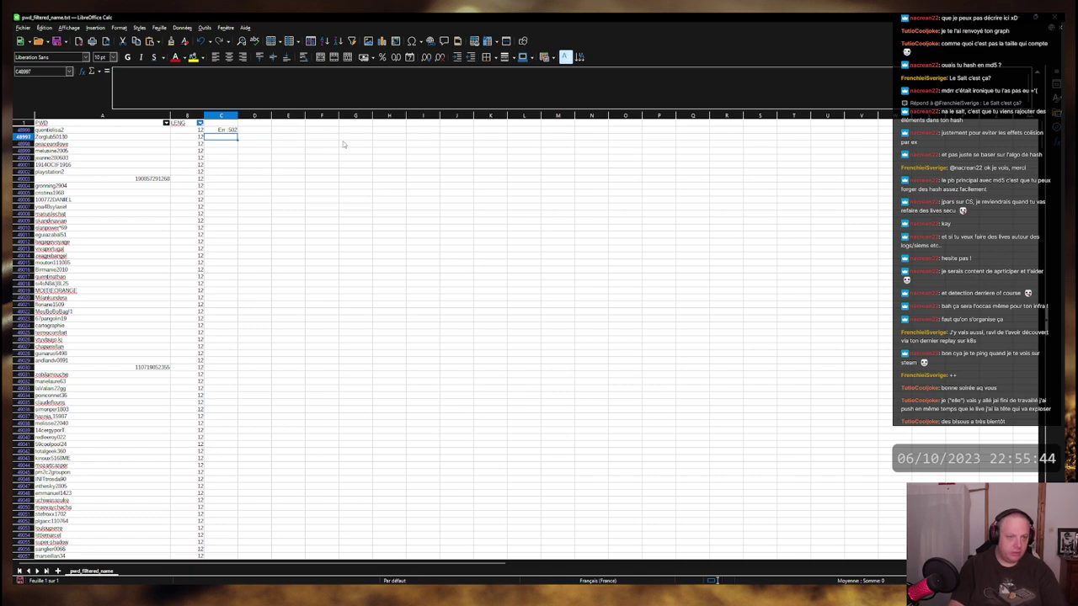
{"action": "key", "text": "Up"}
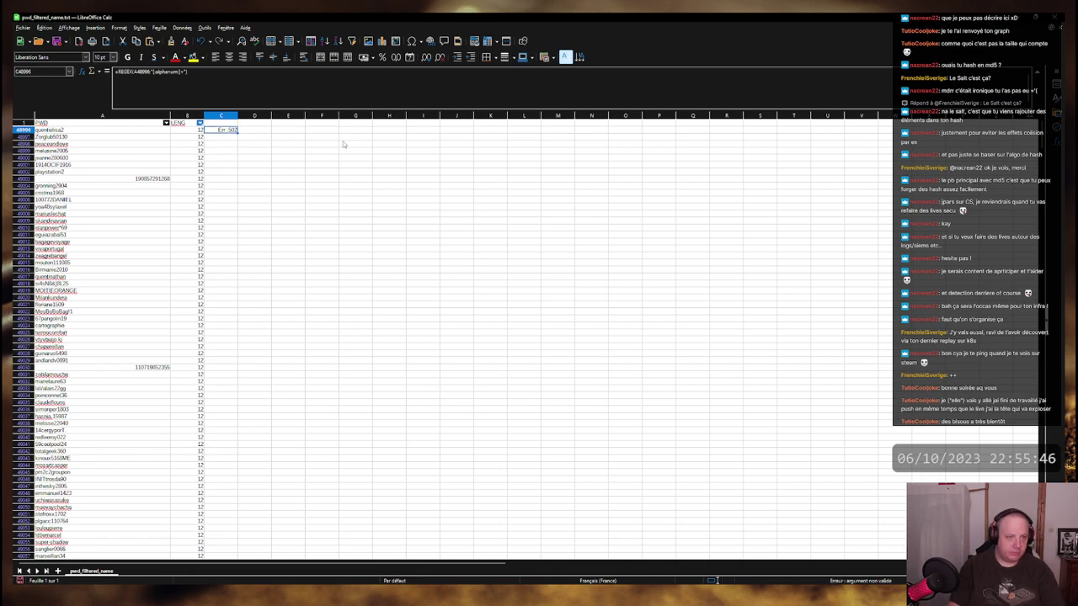
{"action": "key", "text": "alt+Tab"}
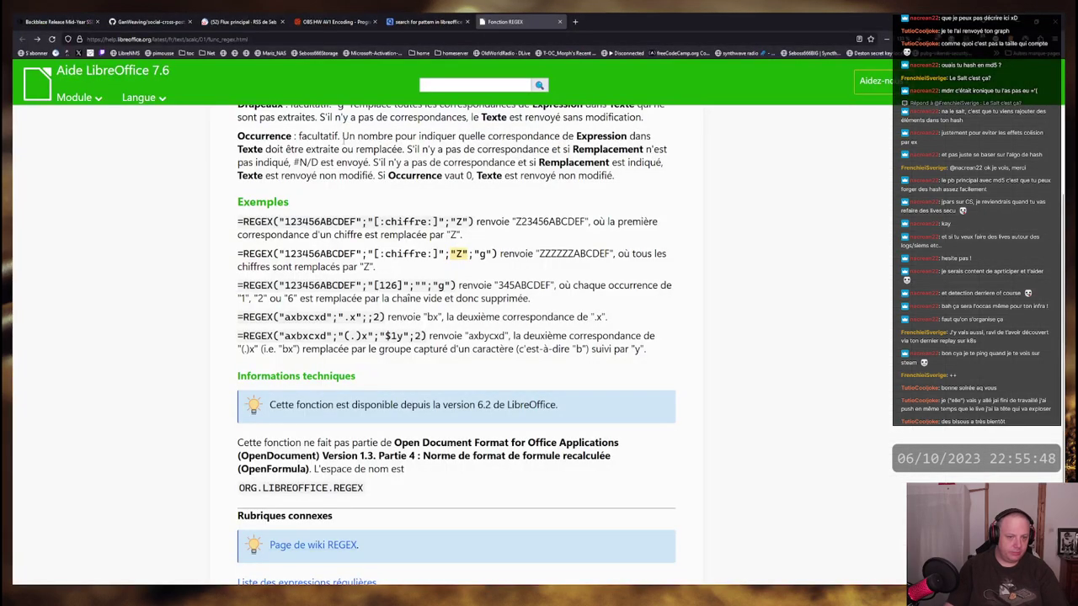
{"action": "scroll", "coordinate": [579, 305], "scroll_direction": "down", "scroll_amount": 3}
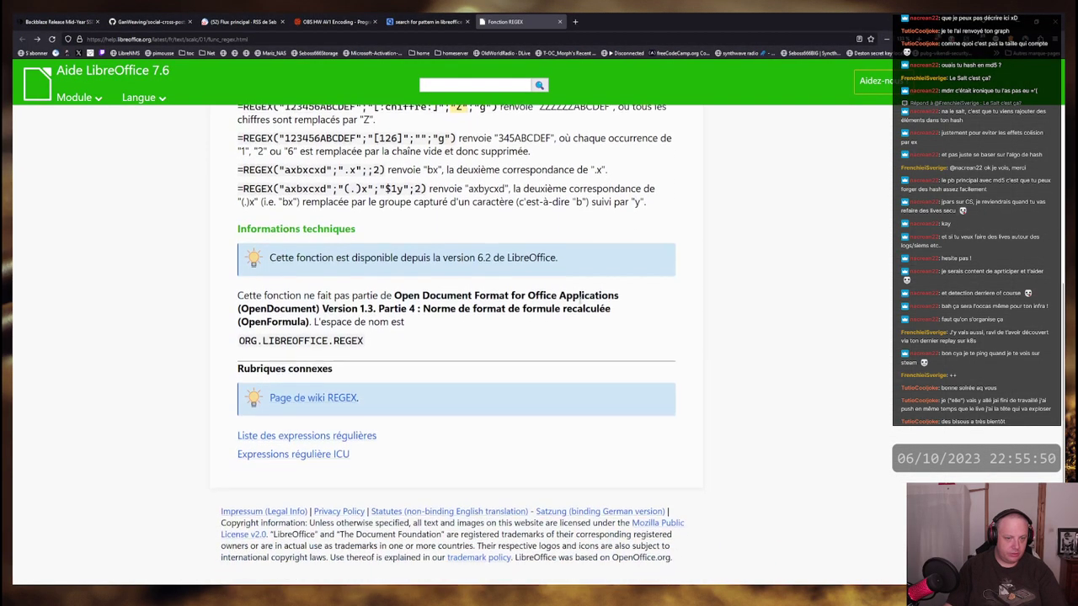
{"action": "scroll", "coordinate": [455, 337], "scroll_direction": "up", "scroll_amount": 5}
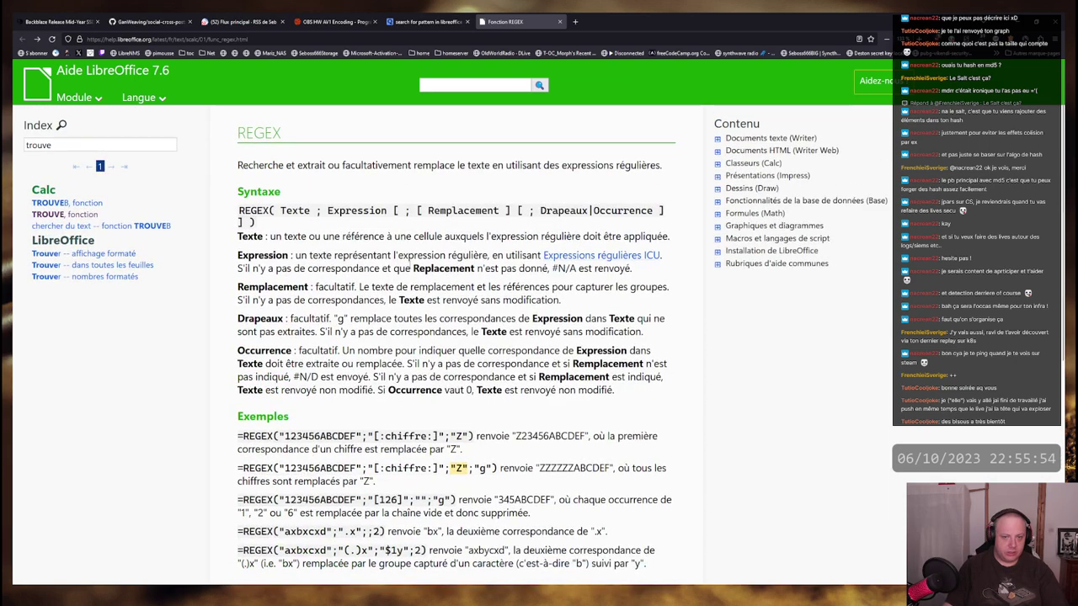
{"action": "scroll", "coordinate": [368, 198], "scroll_direction": "down", "scroll_amount": 3}
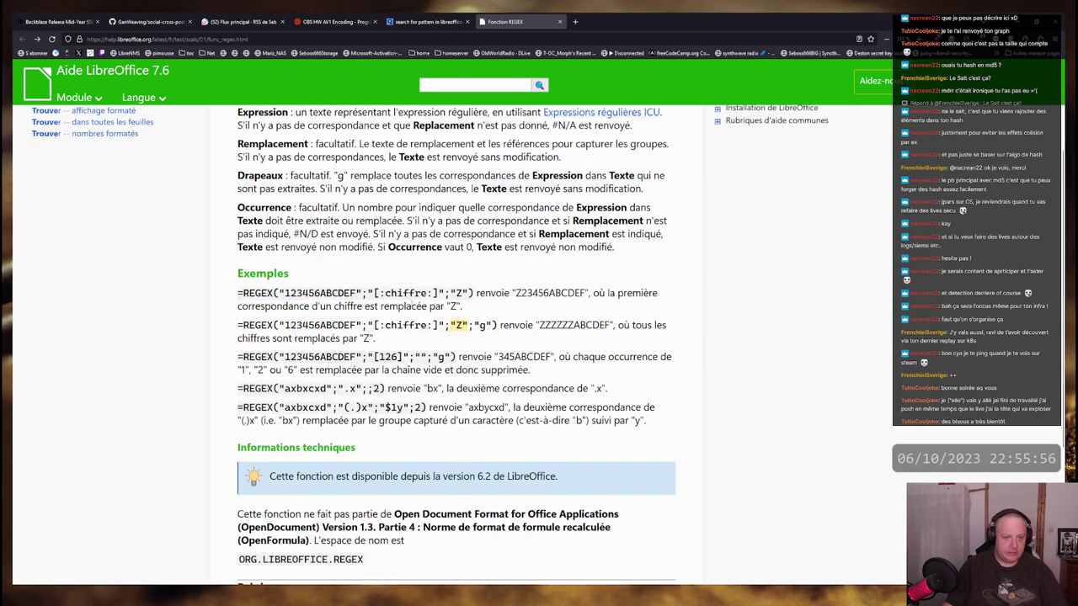
{"action": "scroll", "coordinate": [354, 374], "scroll_direction": "down", "scroll_amount": 3}
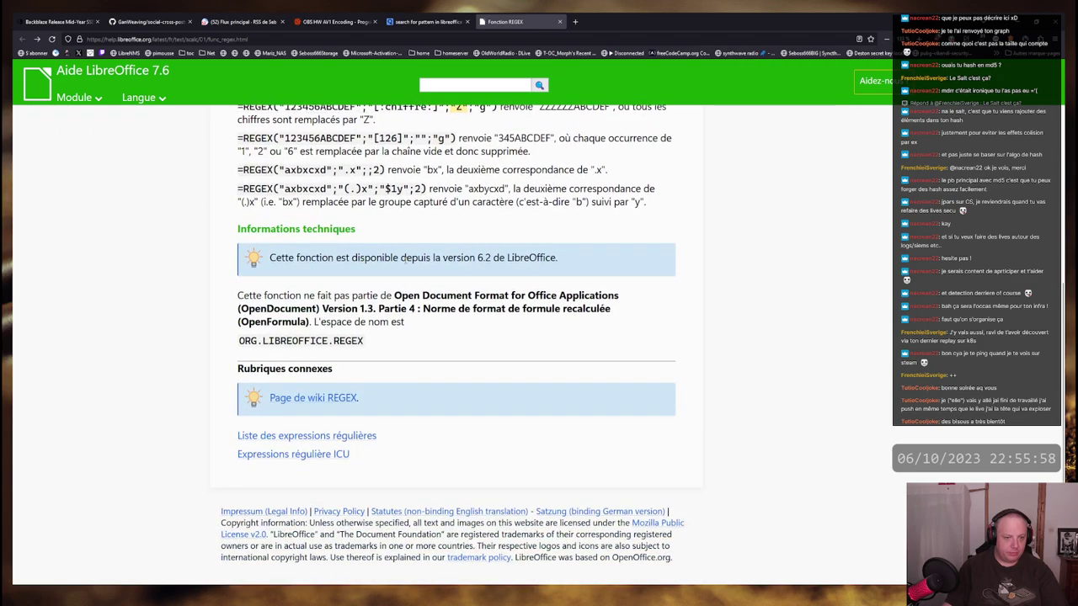
{"action": "scroll", "coordinate": [354, 374], "scroll_direction": "up", "scroll_amount": 3}
{"action": "scroll", "coordinate": [318, 189], "scroll_direction": "up", "scroll_amount": 3}
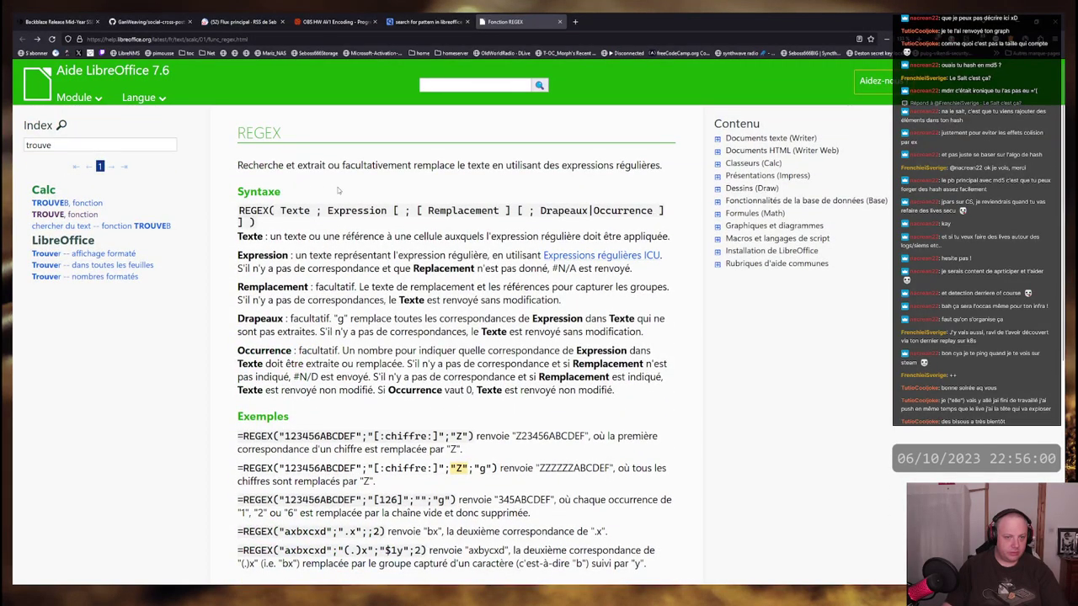
Open the ICU Regular Expressions documentation and scroll to its operators table
{"action": "left_click", "coordinate": [599, 255]}
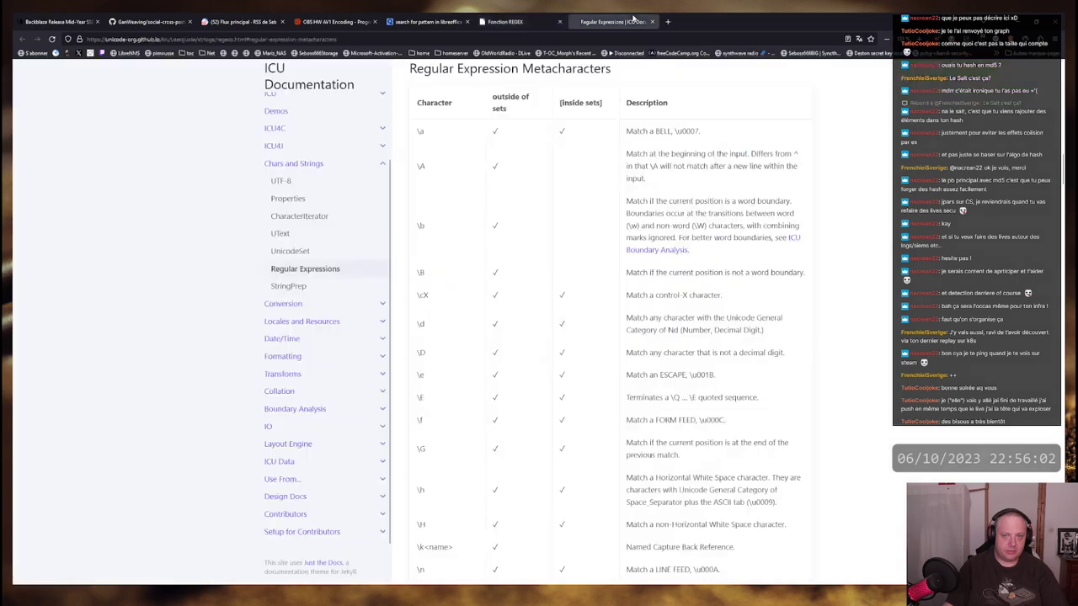
{"action": "scroll", "coordinate": [538, 234], "scroll_direction": "down", "scroll_amount": 20}
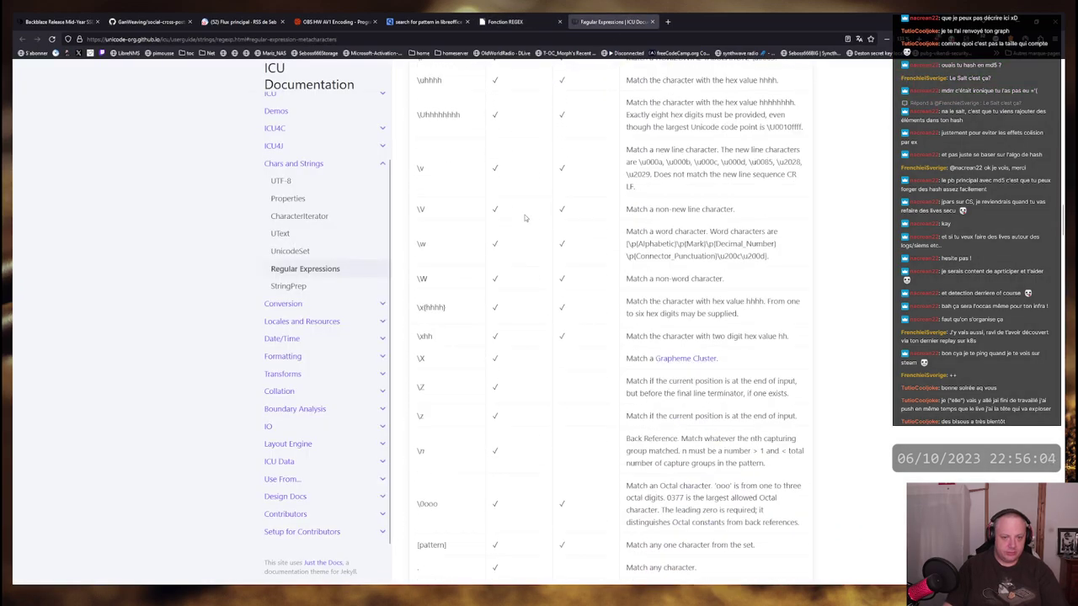
{"action": "scroll", "coordinate": [525, 218], "scroll_direction": "down", "scroll_amount": 5}
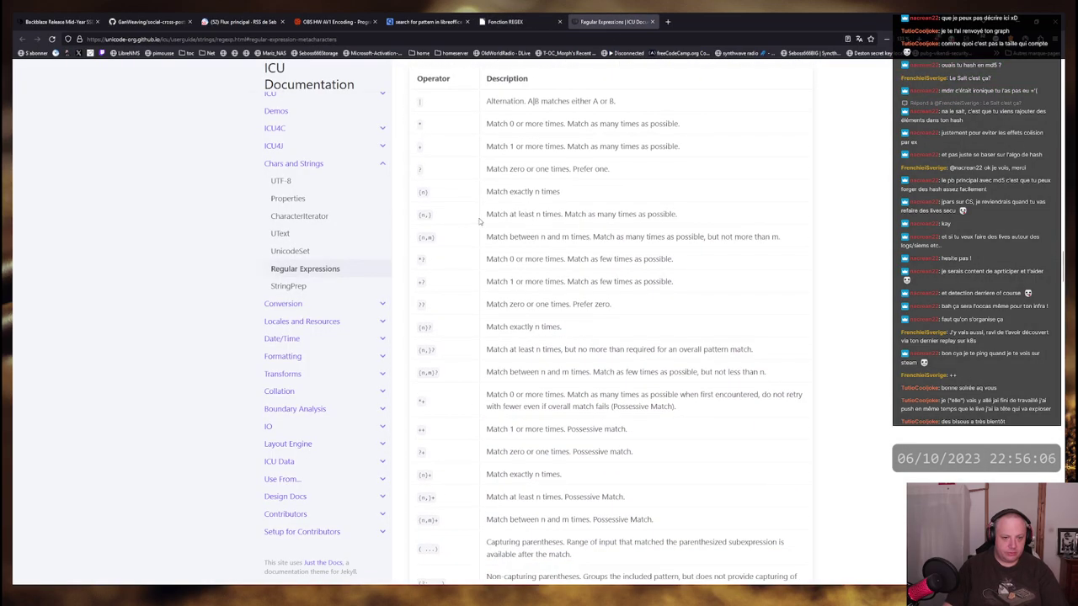
{"action": "scroll", "coordinate": [464, 290], "scroll_direction": "down", "scroll_amount": 2}
{"action": "scroll", "coordinate": [462, 272], "scroll_direction": "up", "scroll_amount": 6}
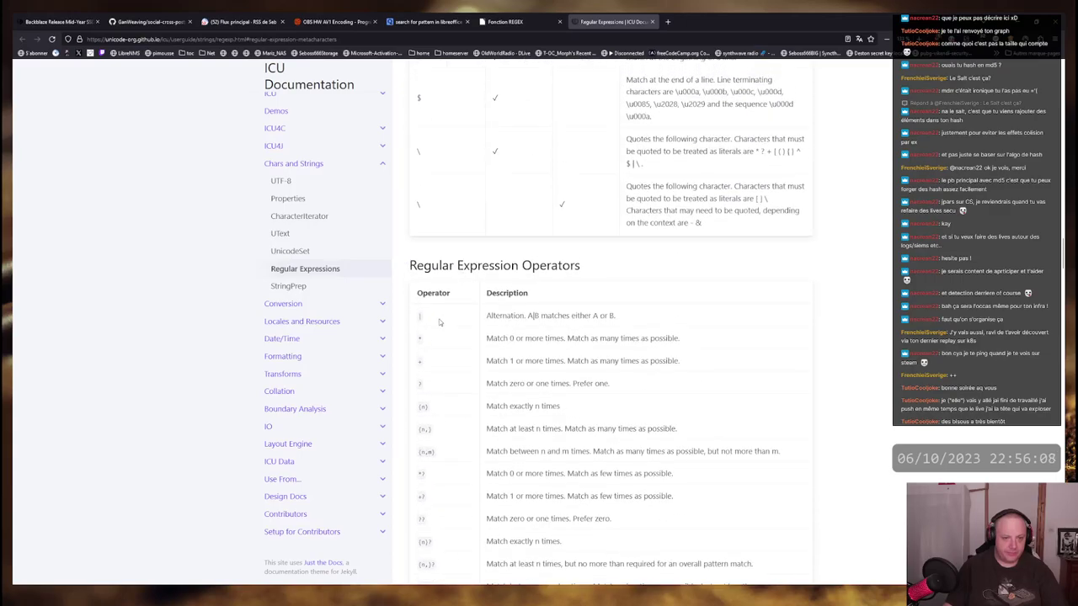
{"action": "scroll", "coordinate": [547, 338], "scroll_direction": "down", "scroll_amount": 3}
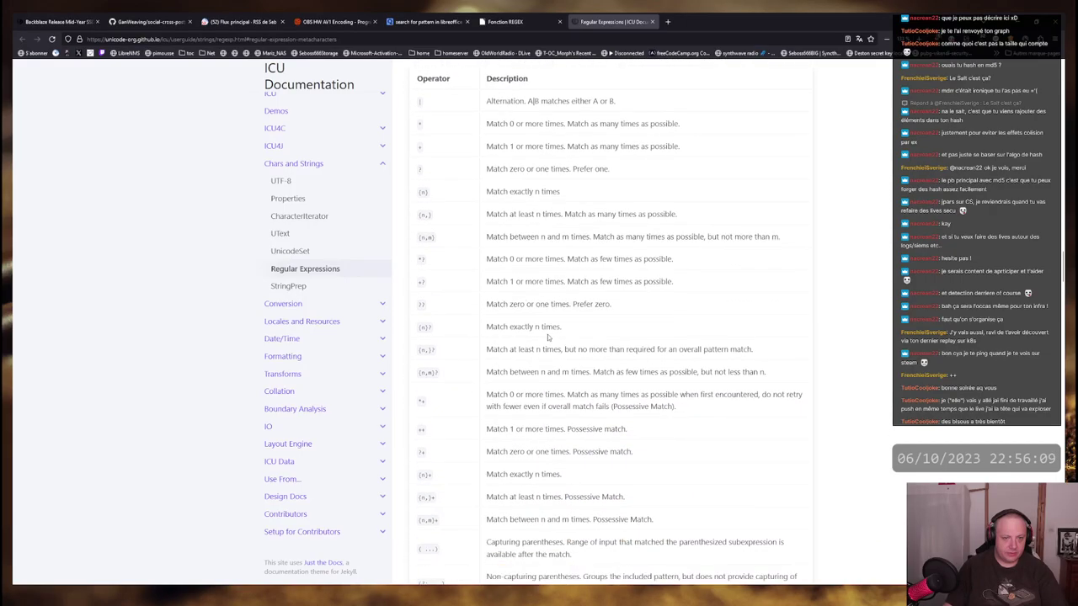
Highlight the descriptions of the *, zero-or-one and one-or-more-as-few-as-possible quantifiers
{"action": "double_click", "coordinate": [419, 125]}
{"action": "left_click_drag", "start_coordinate": [673, 147], "coordinate": [497, 148]}
{"action": "left_click", "coordinate": [497, 148]}
{"action": "left_click_drag", "start_coordinate": [486, 170], "coordinate": [605, 169]}
{"action": "left_click", "coordinate": [484, 179]}
{"action": "scroll", "coordinate": [461, 192], "scroll_direction": "down", "scroll_amount": 3}
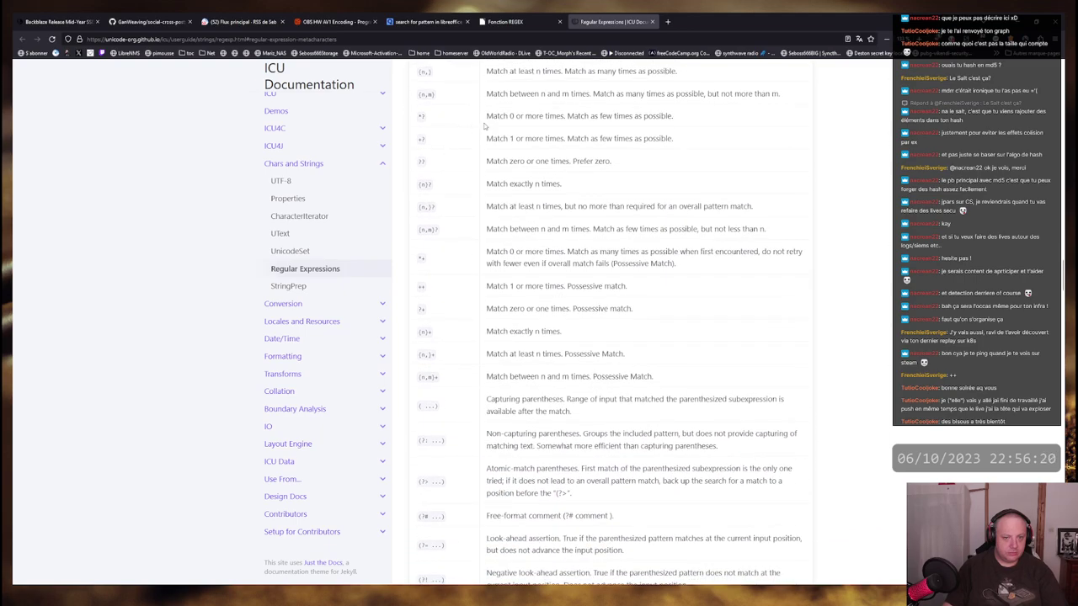
{"action": "left_click_drag", "start_coordinate": [488, 139], "coordinate": [672, 140]}
{"action": "left_click", "coordinate": [658, 155]}
Examine the Set Expressions (Character Classes) table's character set example and union-of-sets description
{"action": "scroll", "coordinate": [556, 204], "scroll_direction": "up", "scroll_amount": 2}
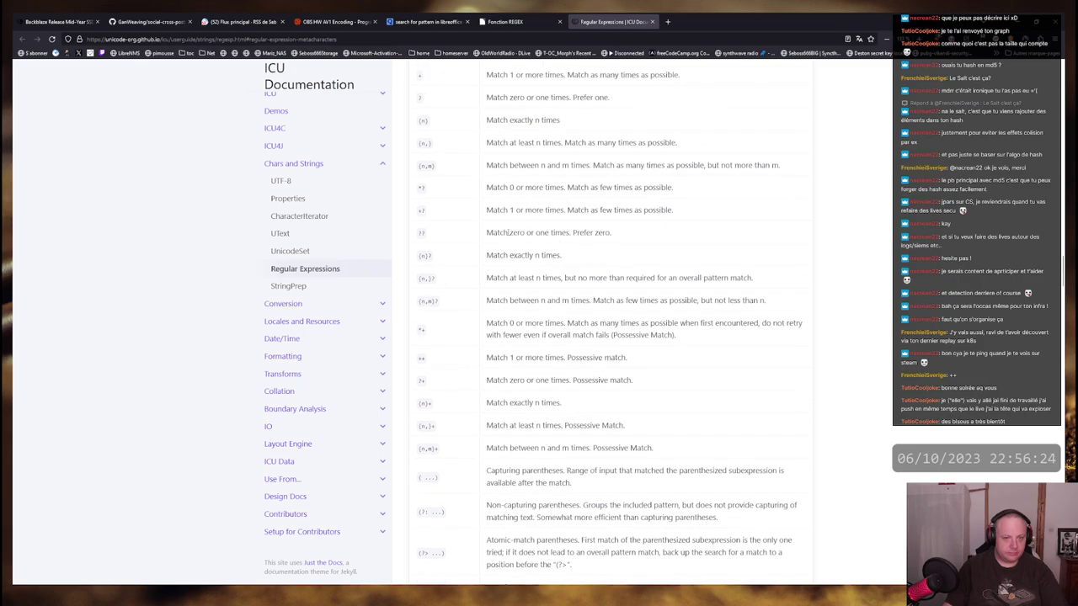
{"action": "scroll", "coordinate": [461, 283], "scroll_direction": "down", "scroll_amount": 12}
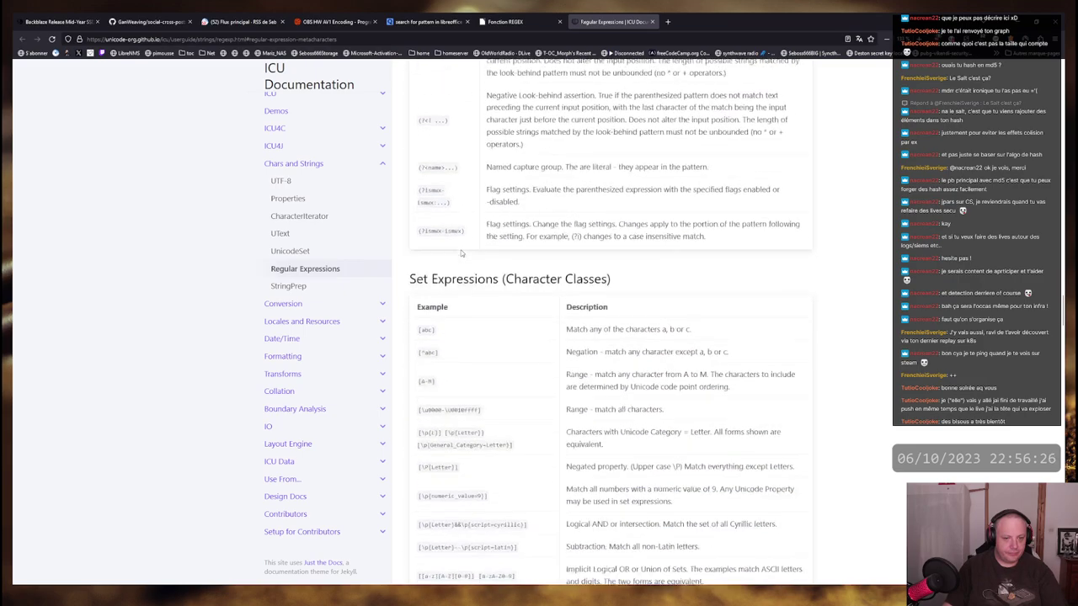
{"action": "scroll", "coordinate": [459, 245], "scroll_direction": "down", "scroll_amount": 5}
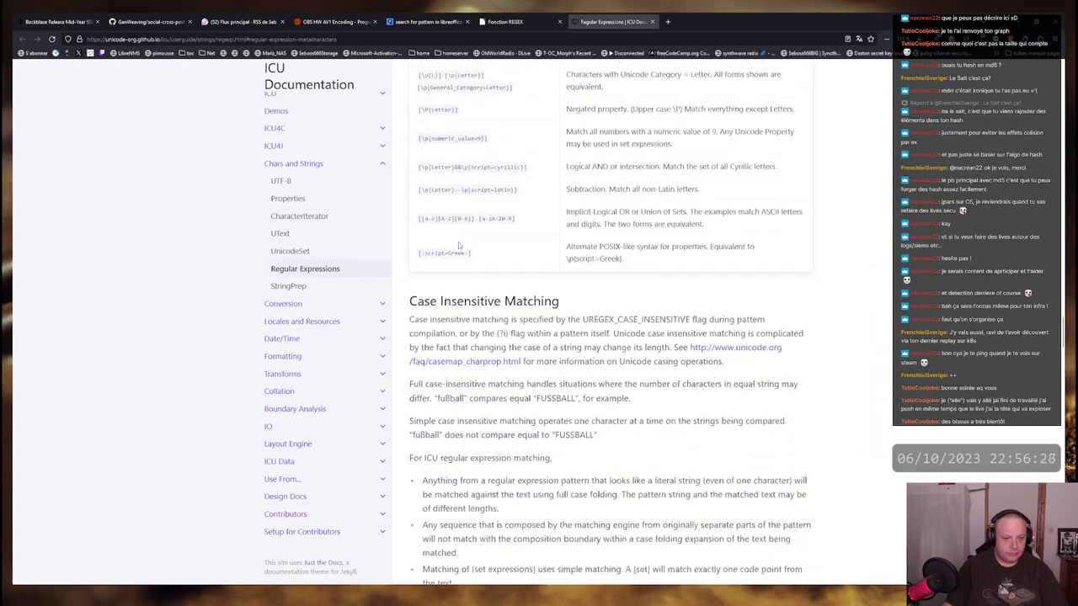
{"action": "left_click_drag", "start_coordinate": [418, 219], "coordinate": [482, 218]}
{"action": "left_click", "coordinate": [482, 219]}
{"action": "scroll", "coordinate": [527, 224], "scroll_direction": "up", "scroll_amount": 2}
{"action": "left_click_drag", "start_coordinate": [576, 283], "coordinate": [658, 296]}
{"action": "left_click", "coordinate": [798, 283]}
{"action": "left_click", "coordinate": [659, 296]}
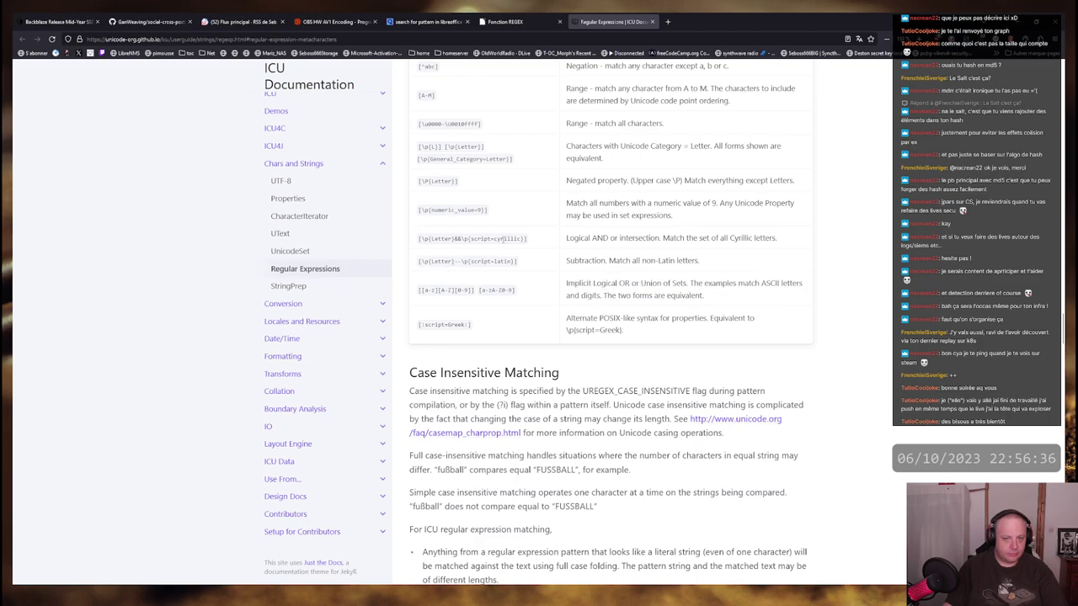
{"action": "scroll", "coordinate": [494, 197], "scroll_direction": "up", "scroll_amount": 2}
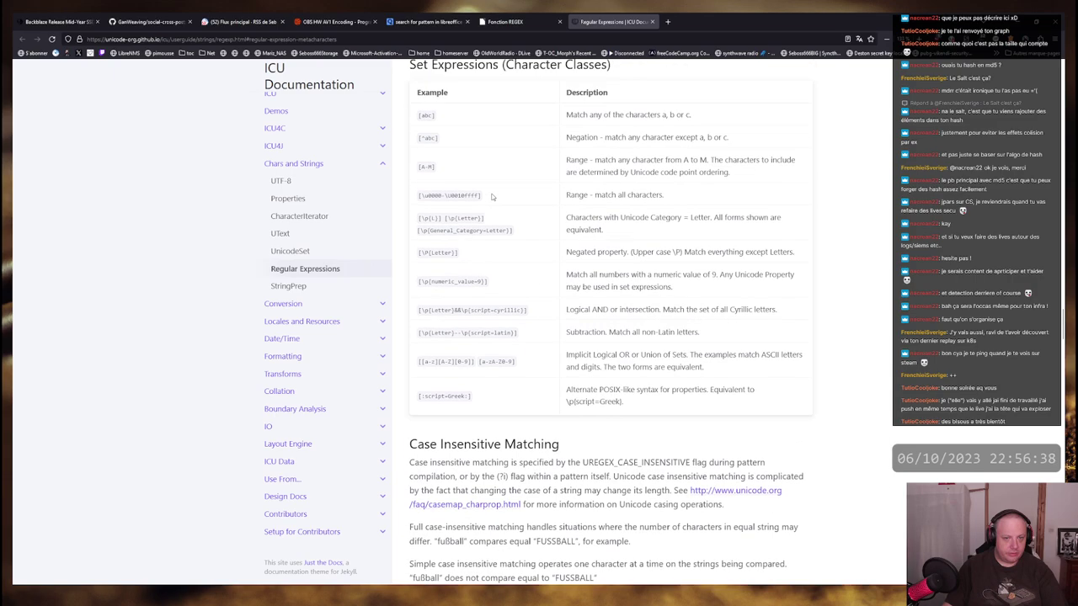
{"action": "scroll", "coordinate": [495, 243], "scroll_direction": "up", "scroll_amount": 2}
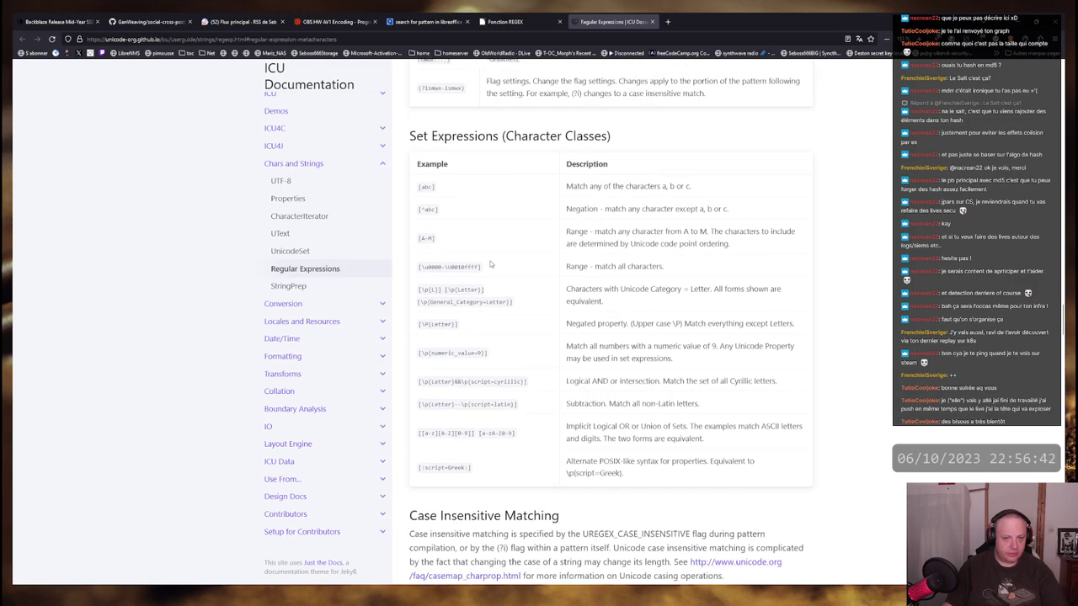
{"action": "scroll", "coordinate": [496, 287], "scroll_direction": "up", "scroll_amount": 6}
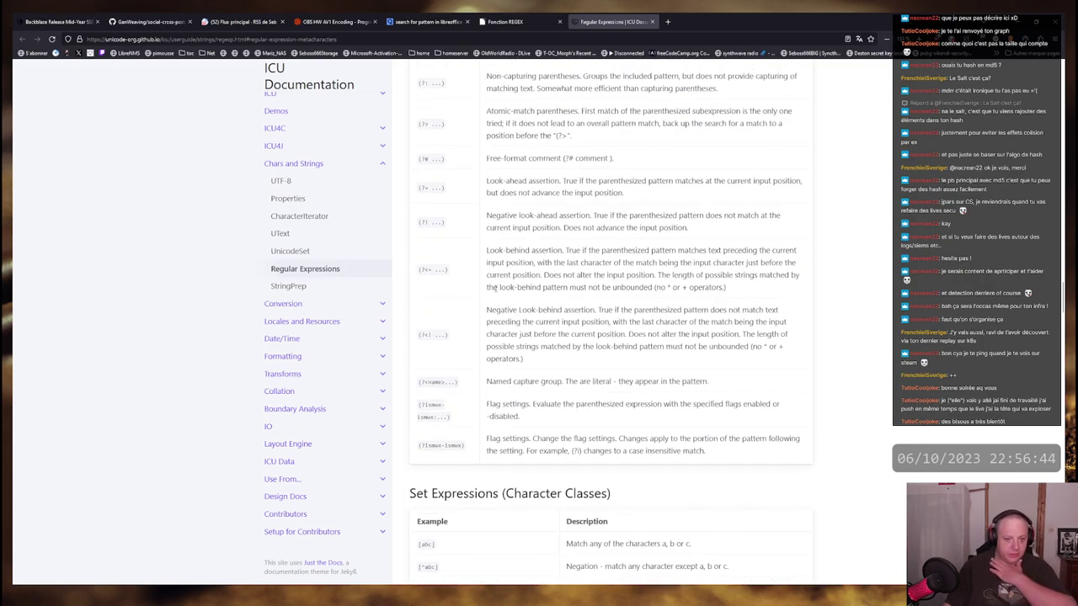
{"action": "scroll", "coordinate": [465, 351], "scroll_direction": "up", "scroll_amount": 10}
{"action": "scroll", "coordinate": [465, 343], "scroll_direction": "up", "scroll_amount": 3}
{"action": "scroll", "coordinate": [465, 343], "scroll_direction": "down", "scroll_amount": 5}
{"action": "double_click", "coordinate": [434, 298]}
{"action": "scroll", "coordinate": [480, 332], "scroll_direction": "down", "scroll_amount": 15}
{"action": "scroll", "coordinate": [476, 310], "scroll_direction": "down", "scroll_amount": 2}
{"action": "scroll", "coordinate": [476, 313], "scroll_direction": "down", "scroll_amount": 15}
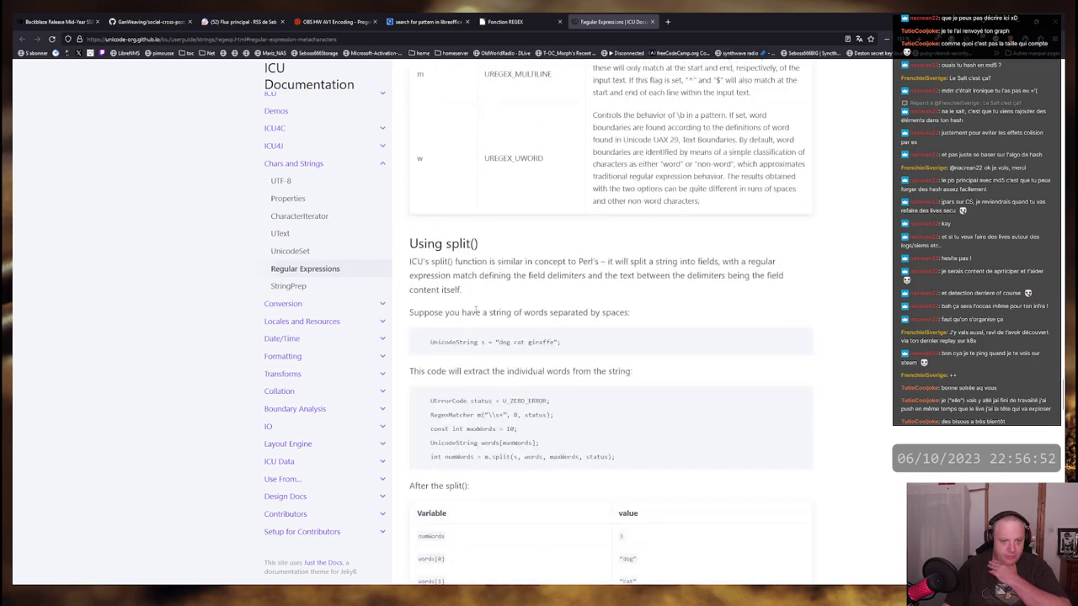
{"action": "scroll", "coordinate": [476, 311], "scroll_direction": "down", "scroll_amount": 7}
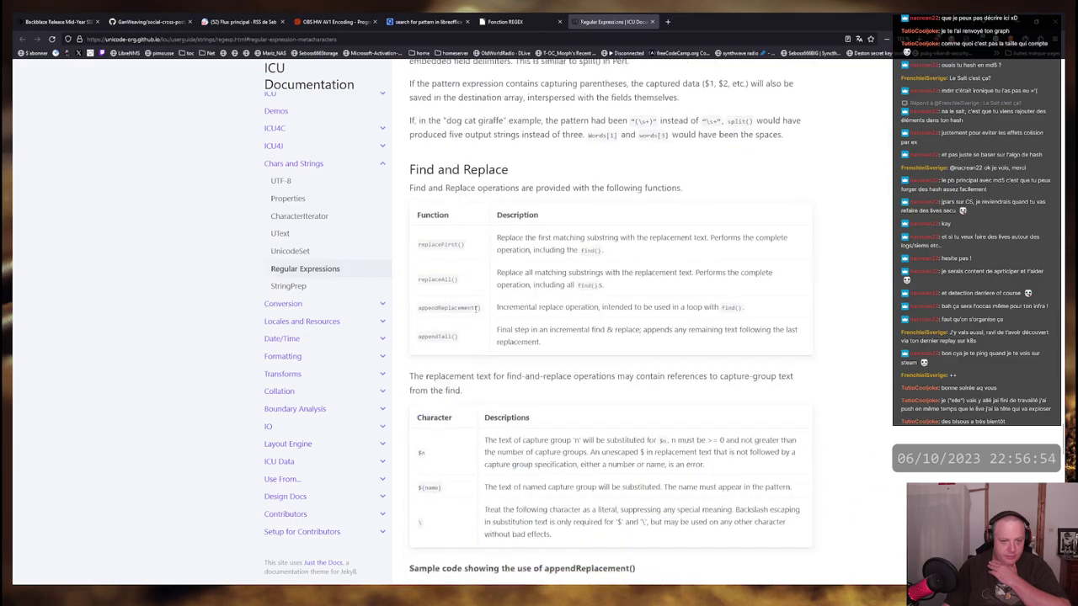
{"action": "scroll", "coordinate": [475, 310], "scroll_direction": "down", "scroll_amount": 15}
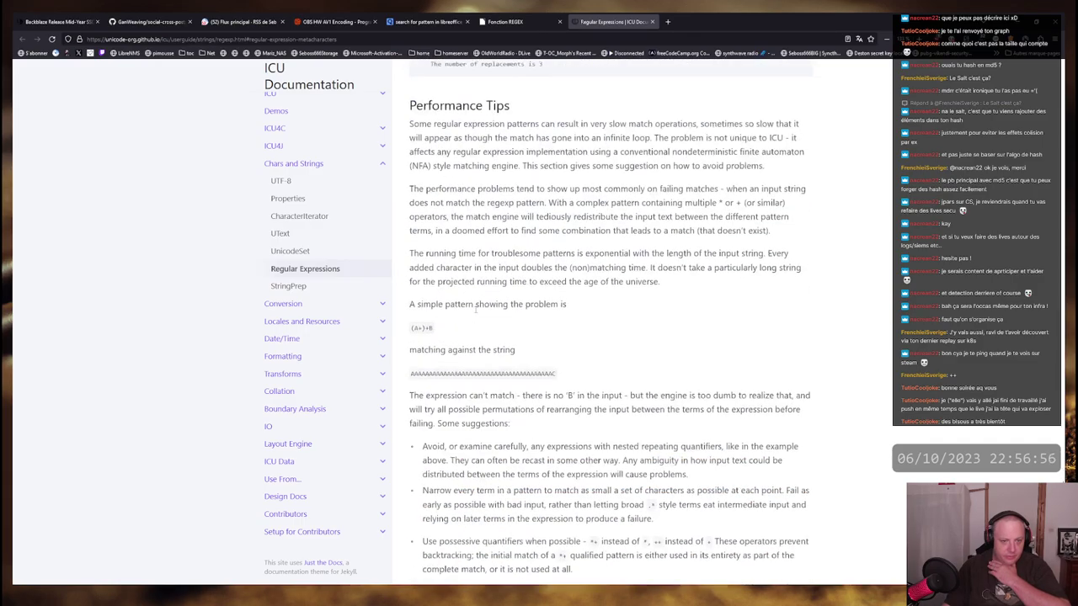
{"action": "scroll", "coordinate": [472, 312], "scroll_direction": "down", "scroll_amount": 10}
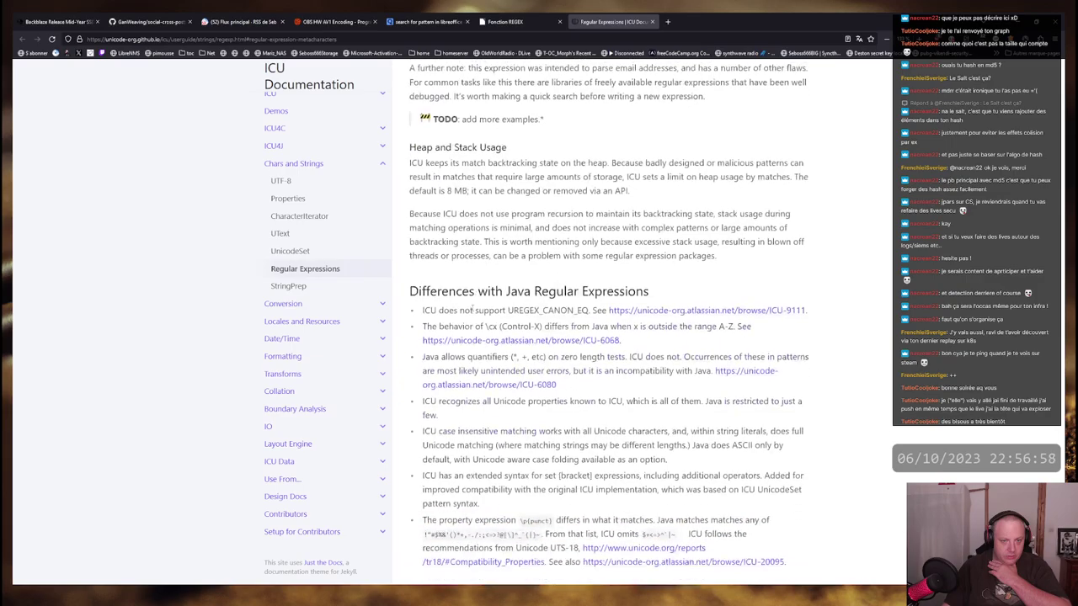
{"action": "scroll", "coordinate": [474, 309], "scroll_direction": "up", "scroll_amount": 20}
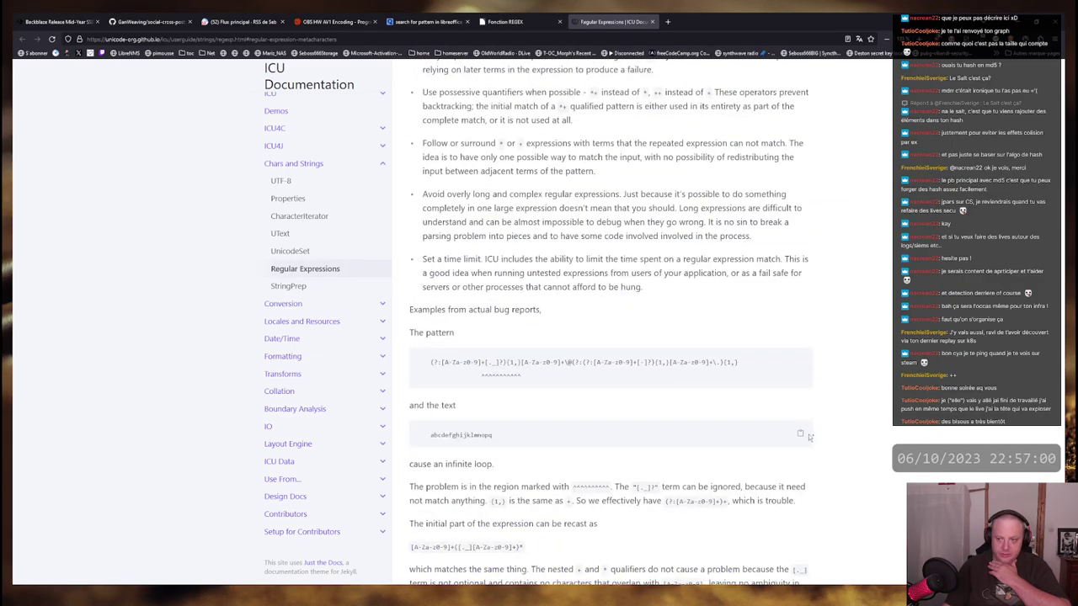
{"action": "scroll", "coordinate": [475, 310], "scroll_direction": "up", "scroll_amount": 20}
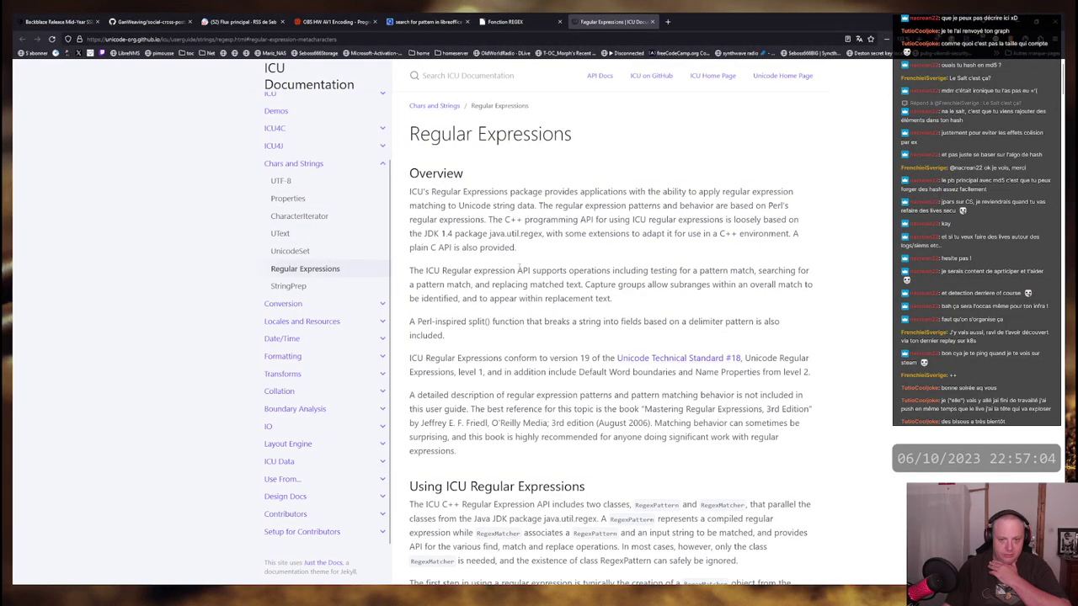
{"action": "scroll", "coordinate": [516, 267], "scroll_direction": "down", "scroll_amount": 5}
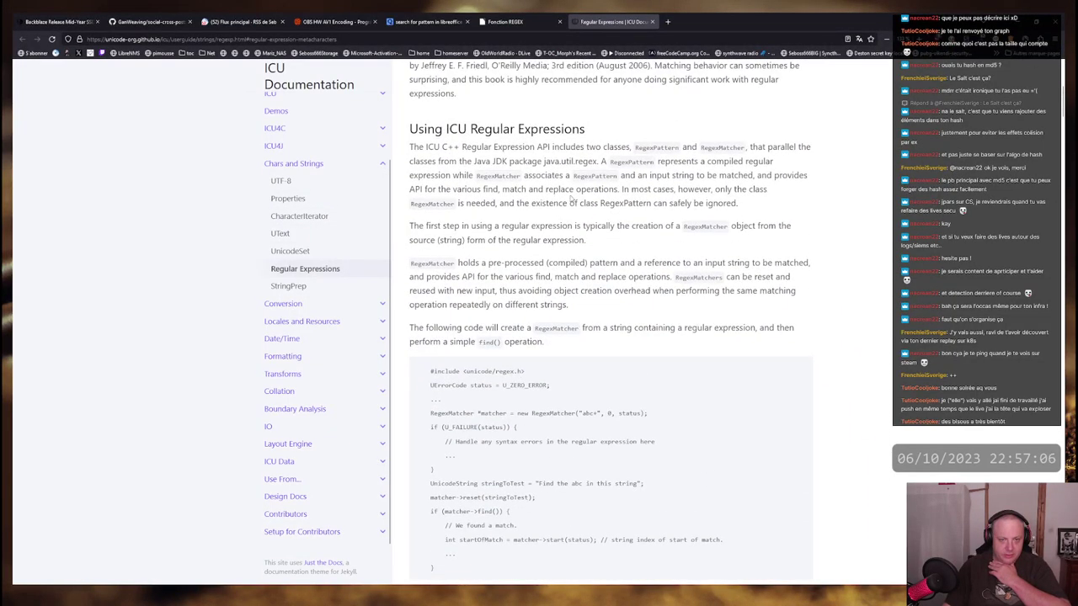
{"action": "scroll", "coordinate": [555, 172], "scroll_direction": "down", "scroll_amount": 3}
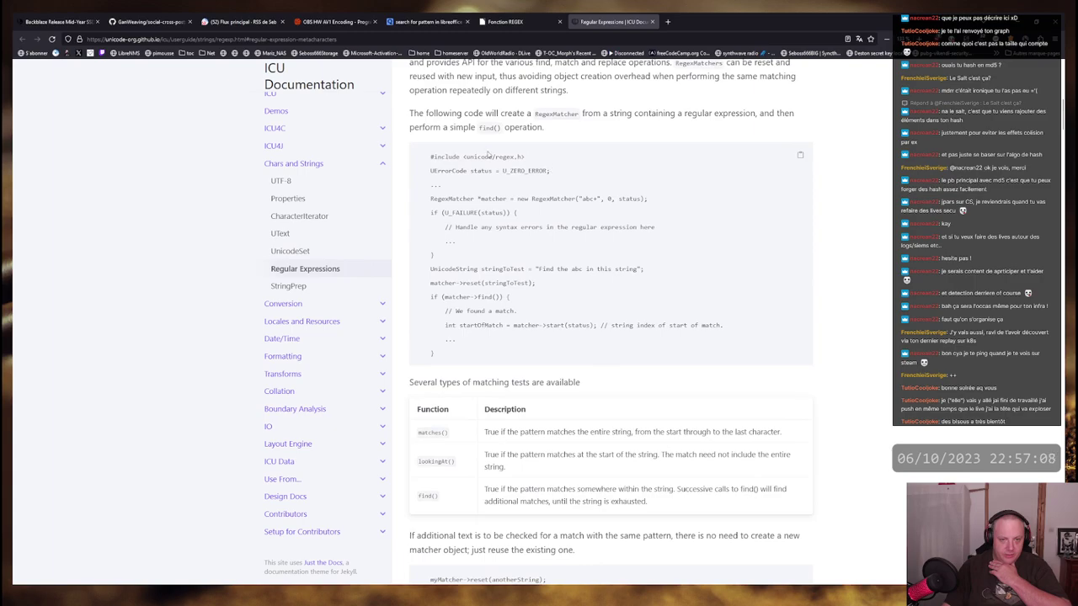
{"action": "scroll", "coordinate": [503, 171], "scroll_direction": "down", "scroll_amount": 8}
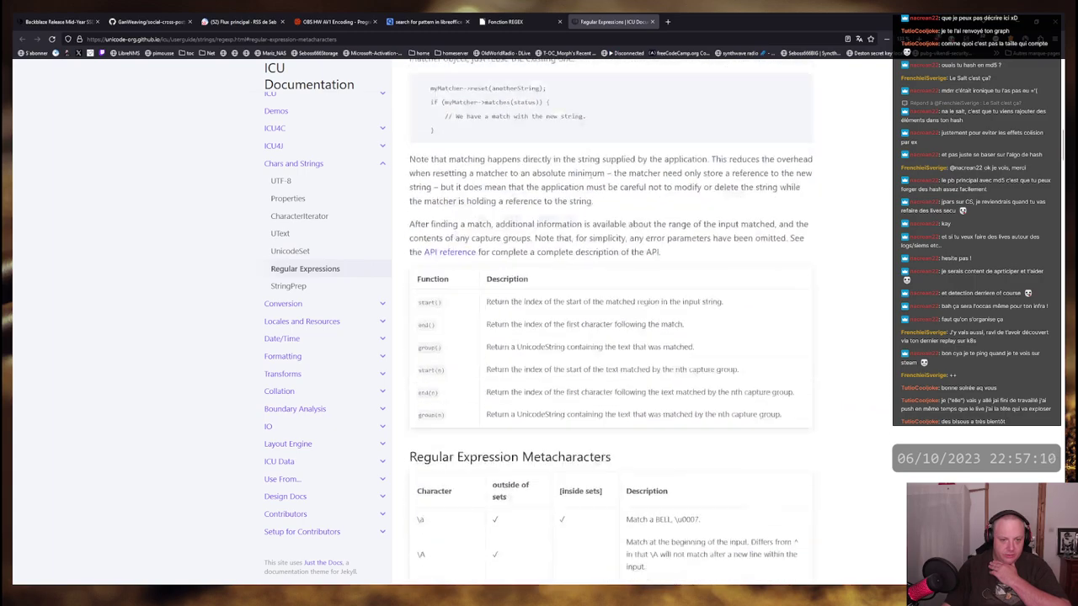
{"action": "scroll", "coordinate": [539, 204], "scroll_direction": "down", "scroll_amount": 5}
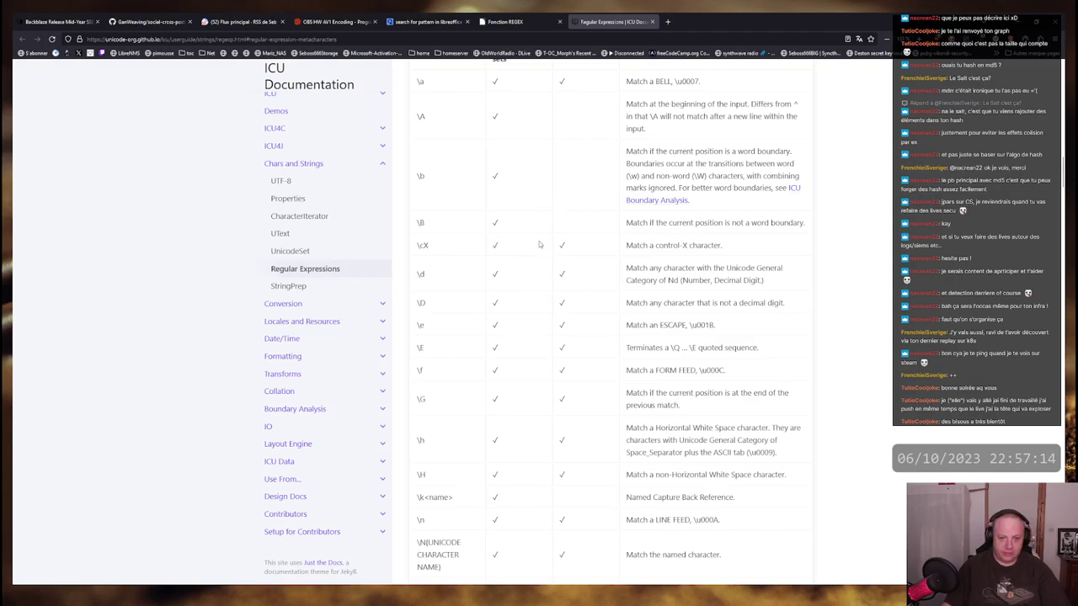
{"action": "scroll", "coordinate": [538, 242], "scroll_direction": "down", "scroll_amount": 15}
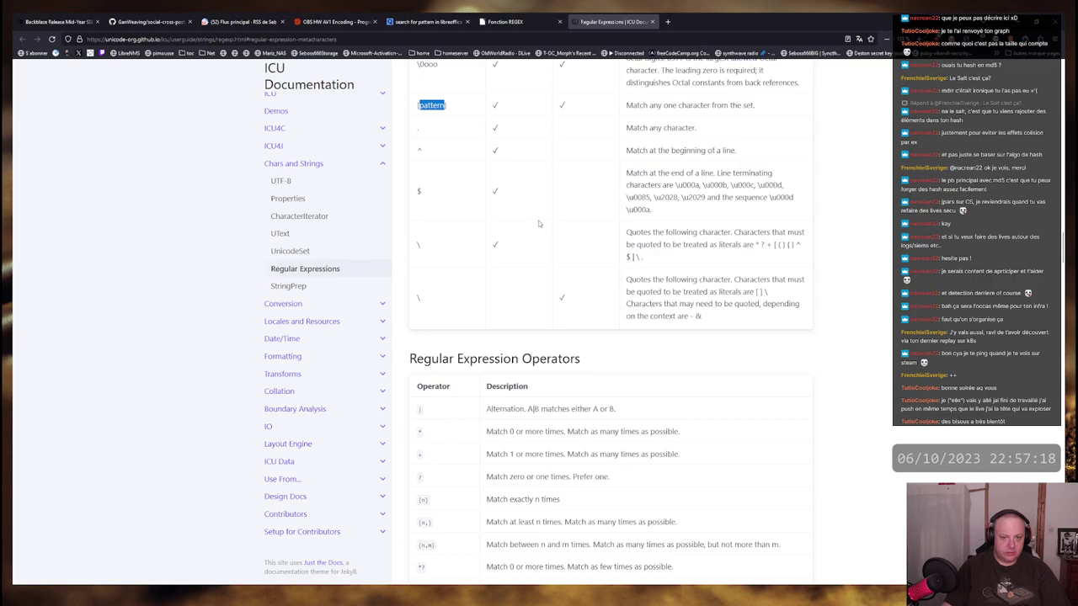
{"action": "scroll", "coordinate": [539, 223], "scroll_direction": "down", "scroll_amount": 4}
{"action": "scroll", "coordinate": [618, 232], "scroll_direction": "down", "scroll_amount": 1}
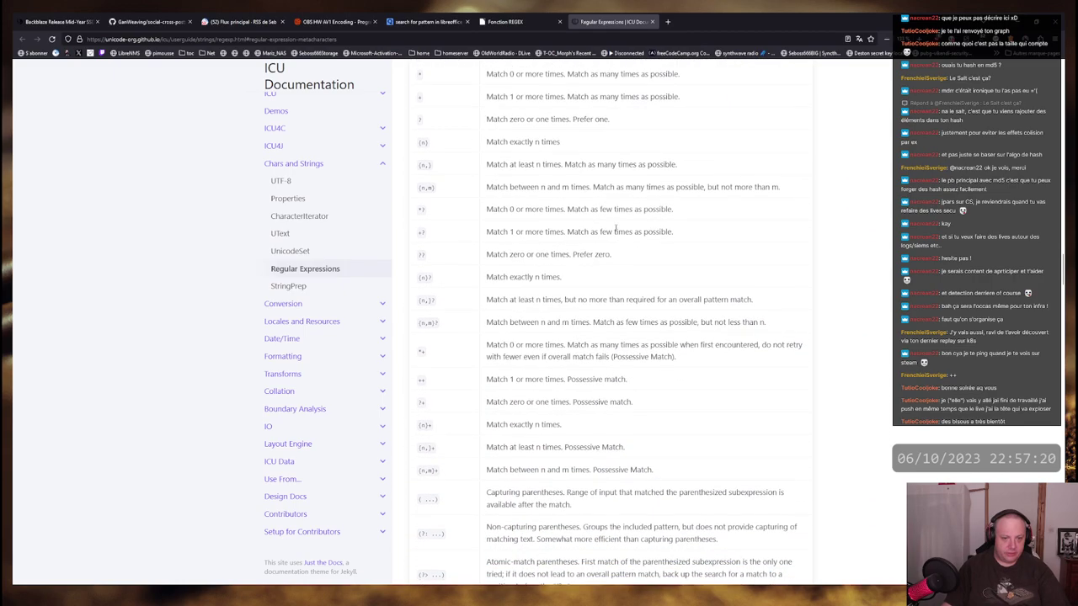
{"action": "key", "text": "alt+Tab"}
{"action": "key", "text": "alt+Tab"}
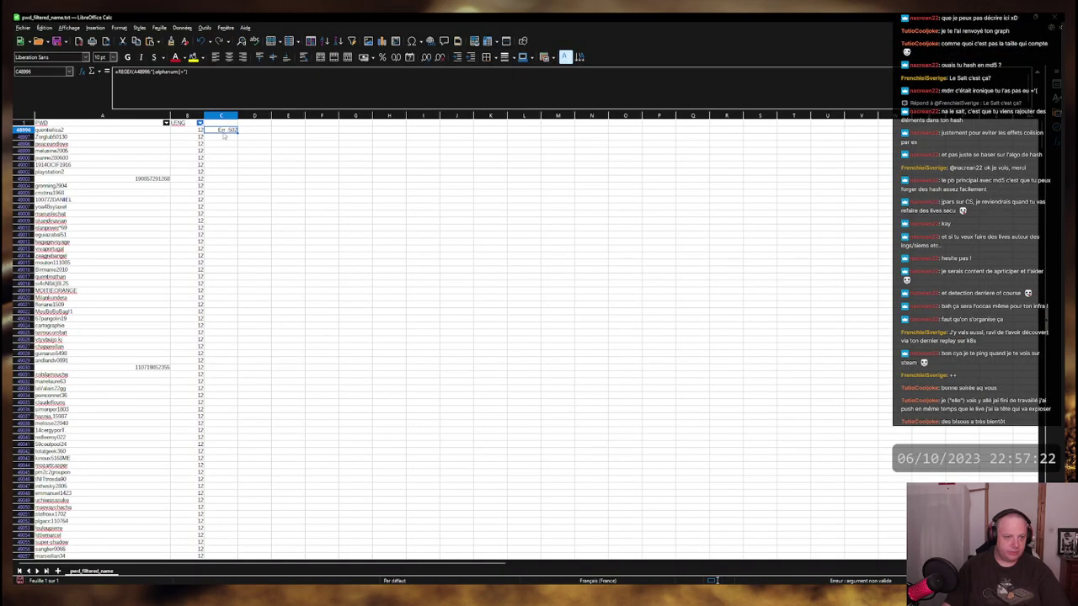
Change the REGEX pattern in C48996 to [A-Z]+, which returns #N/A
{"action": "double_click", "coordinate": [168, 74]}
{"action": "type", "text": "A-"}
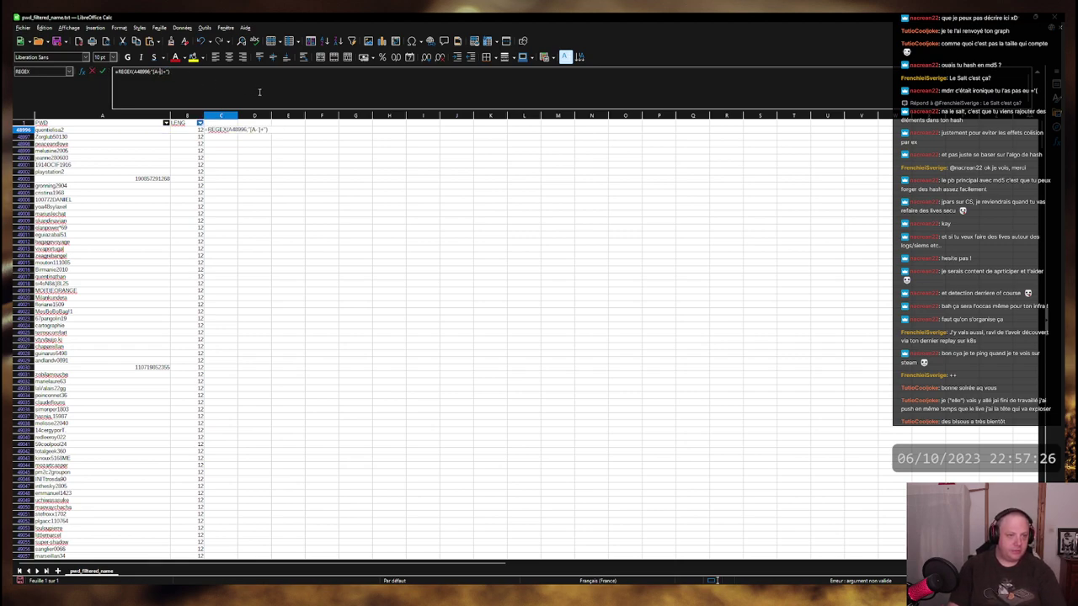
{"action": "type", "text": "Z"}
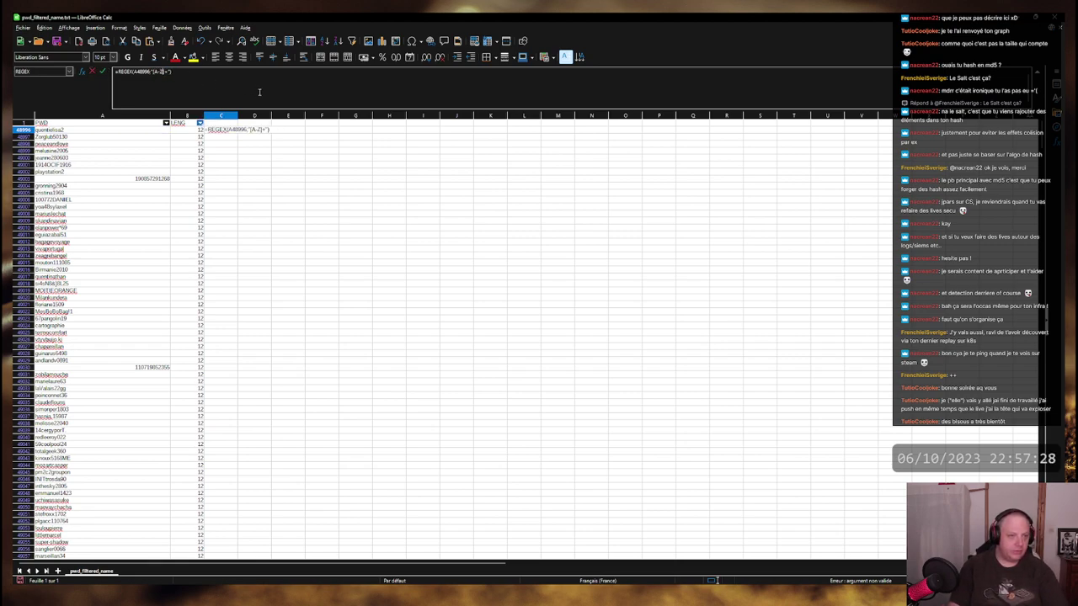
{"action": "key", "text": "Return"}
{"action": "key", "text": "Up"}
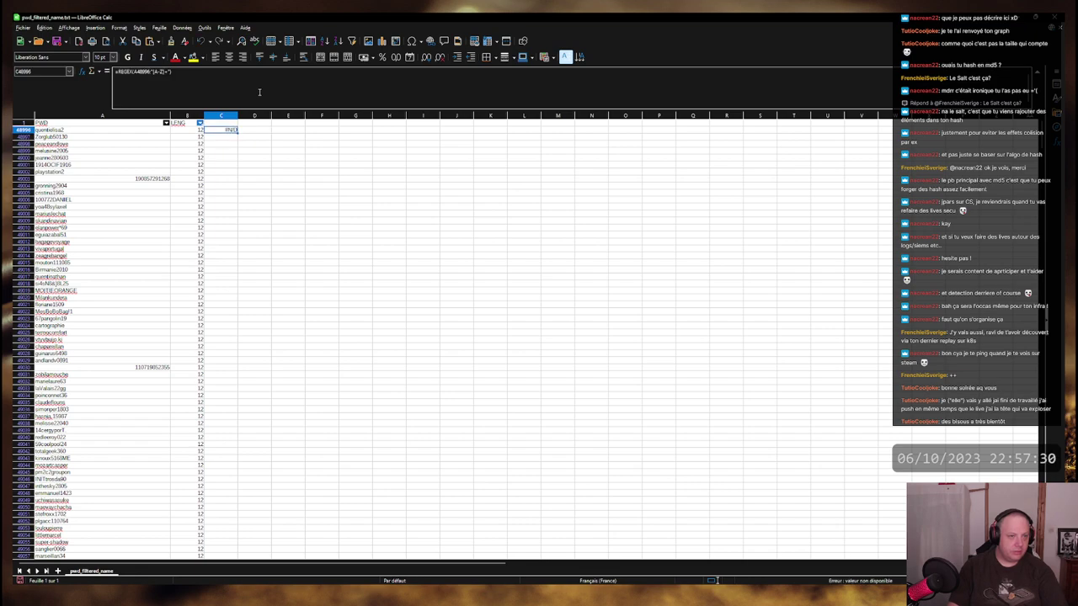
Change the C48996 pattern to lowercase [a-z]+ and reopen the formula for editing
{"action": "key", "text": "F2"}
{"action": "key", "text": "Left"}
{"action": "key", "text": "Left"}
{"action": "key", "text": "Left"}
{"action": "key", "text": "BackSpace"}
{"action": "key", "text": "BackSpace"}
{"action": "key", "text": "BackSpace"}
{"action": "type", "text": "a-z"}
{"action": "key", "text": "Return"}
{"action": "key", "text": "Up"}
{"action": "key", "text": "F2"}
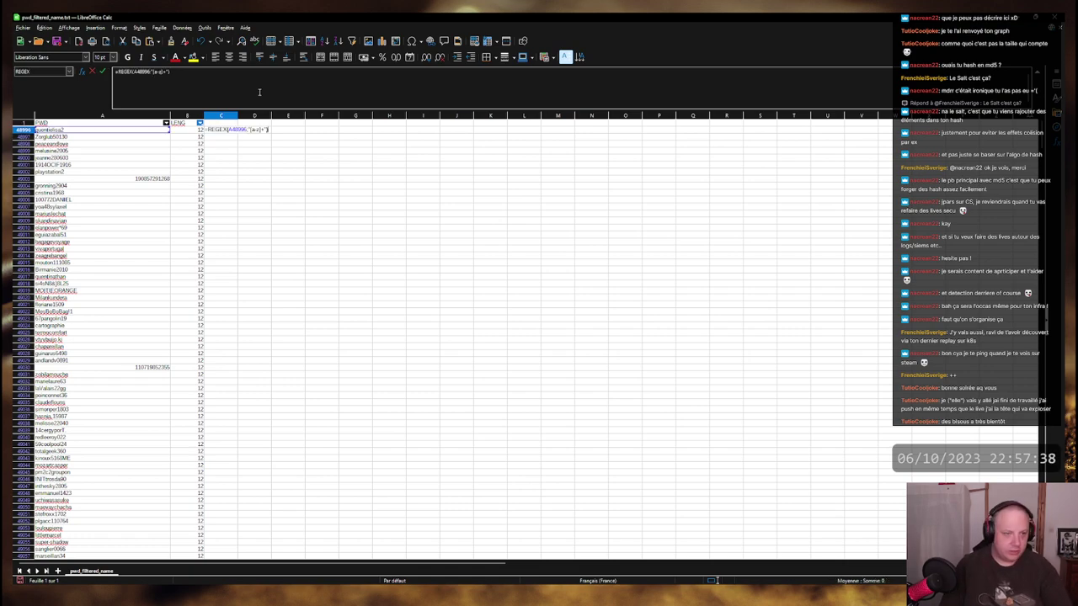
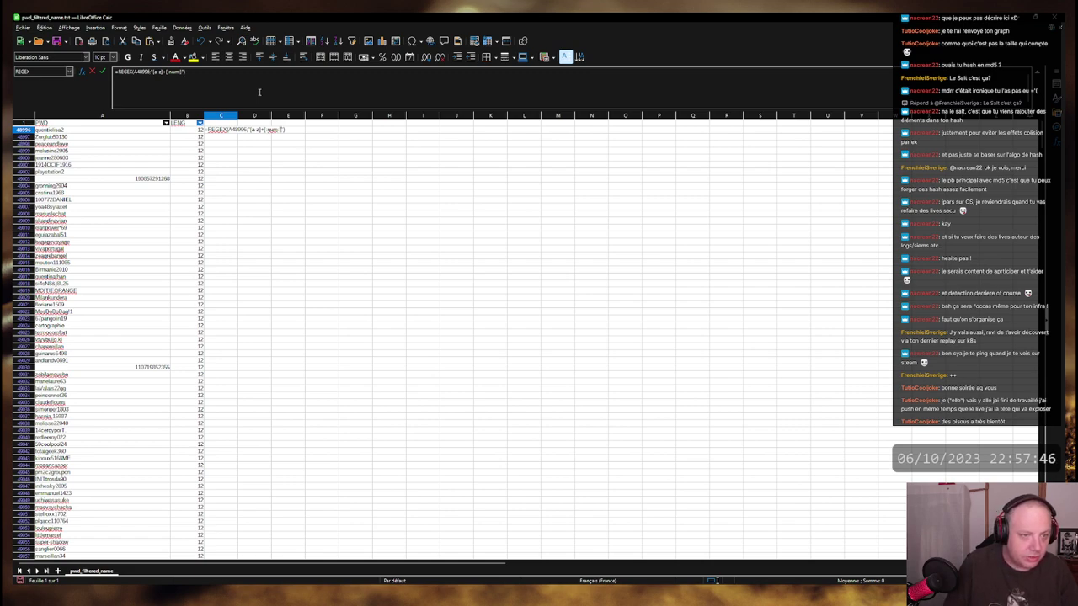
Change C48996's formula to =REGEX(A48996;"[a-z]+[0-9]+") and commit it, returning to C48996
{"action": "key", "text": "Left"}
{"action": "key", "text": "Left"}
{"action": "key", "text": "Left"}
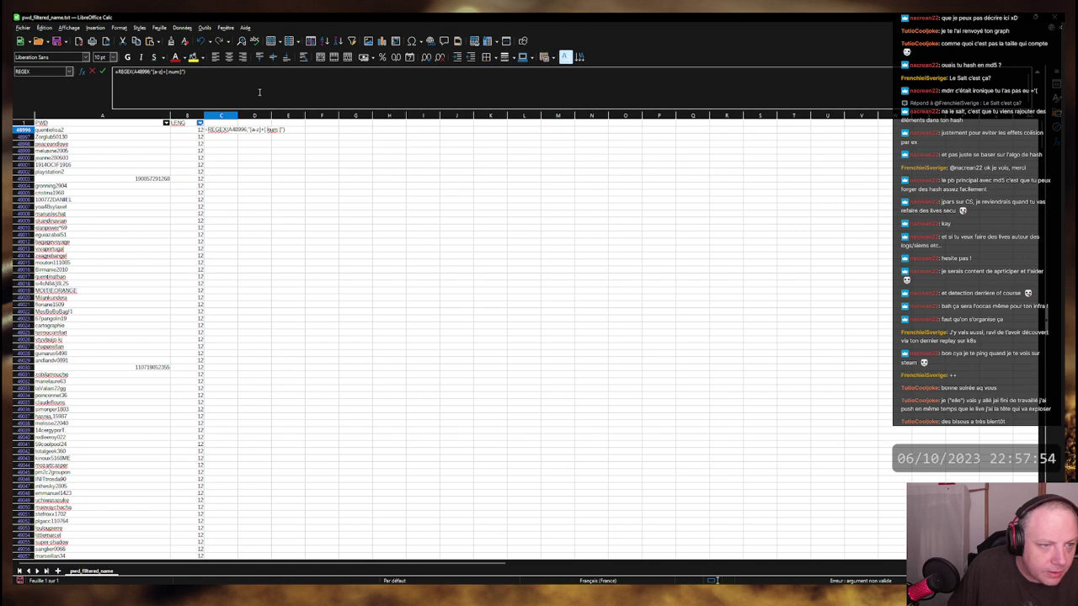
{"action": "key", "text": "BackSpace"}
{"action": "key", "text": "BackSpace"}
{"action": "key", "text": "BackSpace"}
{"action": "key", "text": "BackSpace"}
{"action": "key", "text": "BackSpace"}
{"action": "key", "text": "BackSpace"}
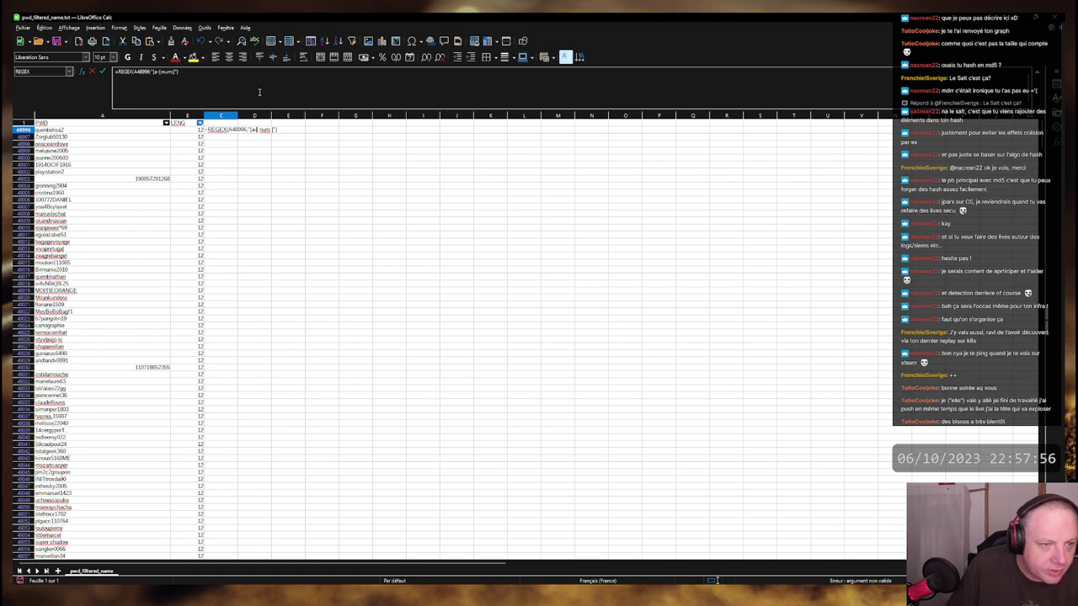
{"action": "key", "text": "Left"}
{"action": "key", "text": "Left"}
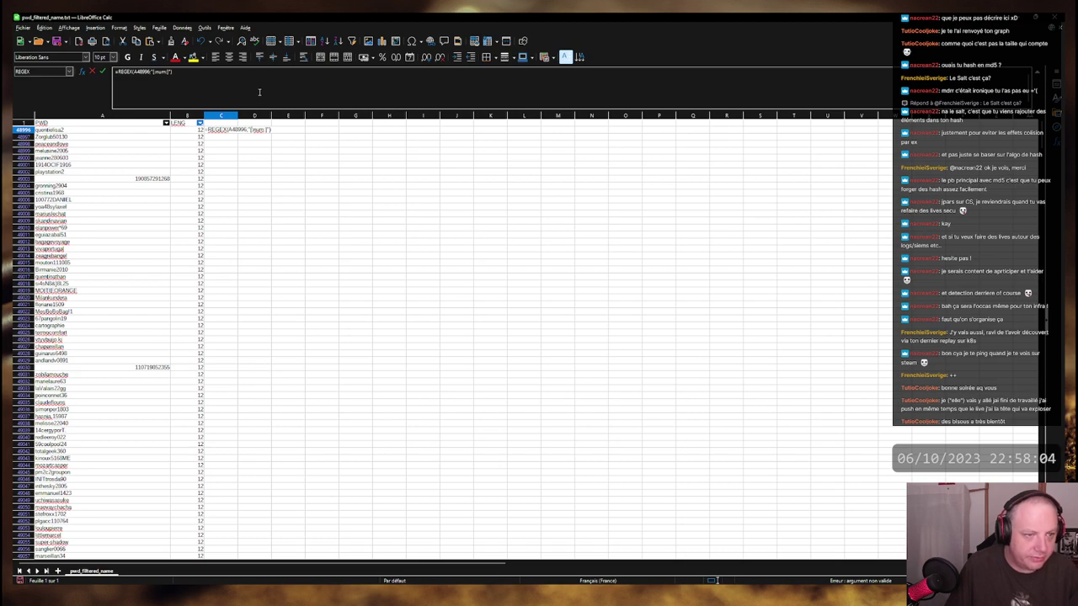
{"action": "type", "text": "a-z"}
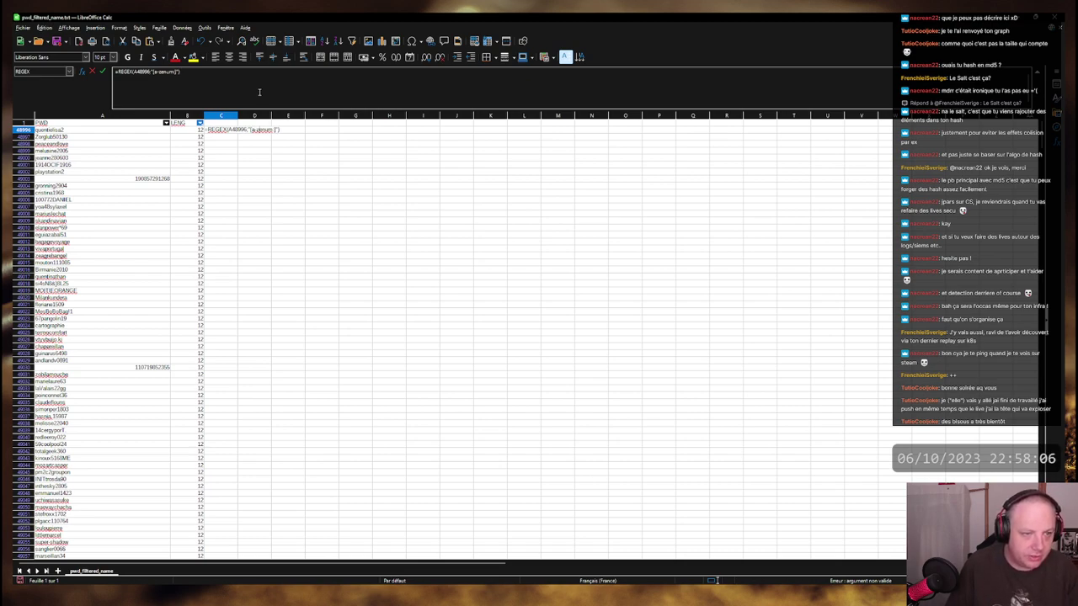
{"action": "key", "text": "Delete"}
{"action": "key", "text": "Delete"}
{"action": "key", "text": "Delete"}
{"action": "key", "text": "Delete"}
{"action": "key", "text": "Delete"}
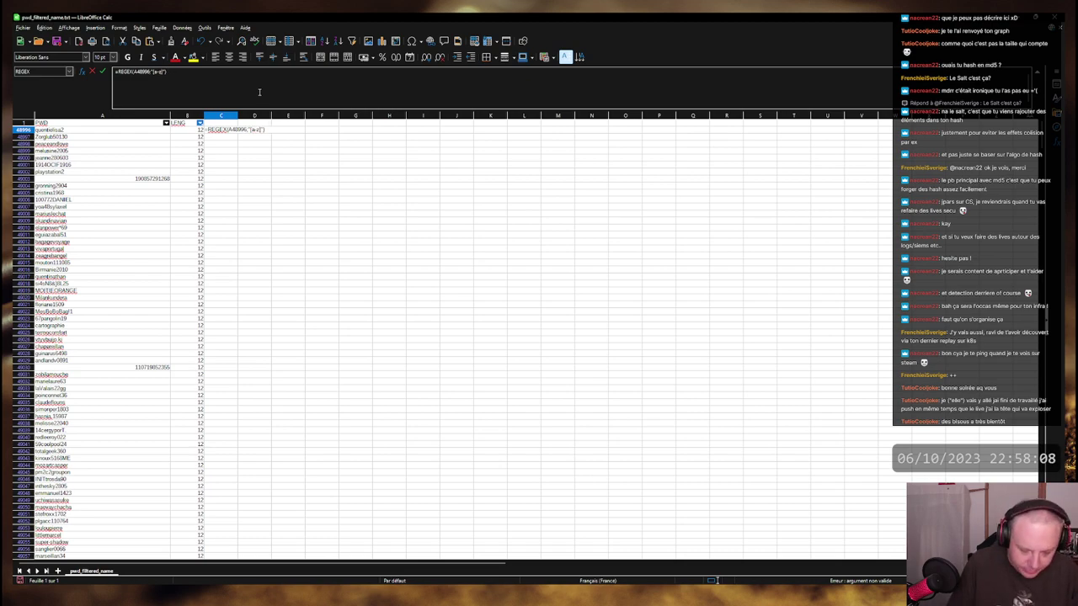
{"action": "type", "text": "+[0-9"}
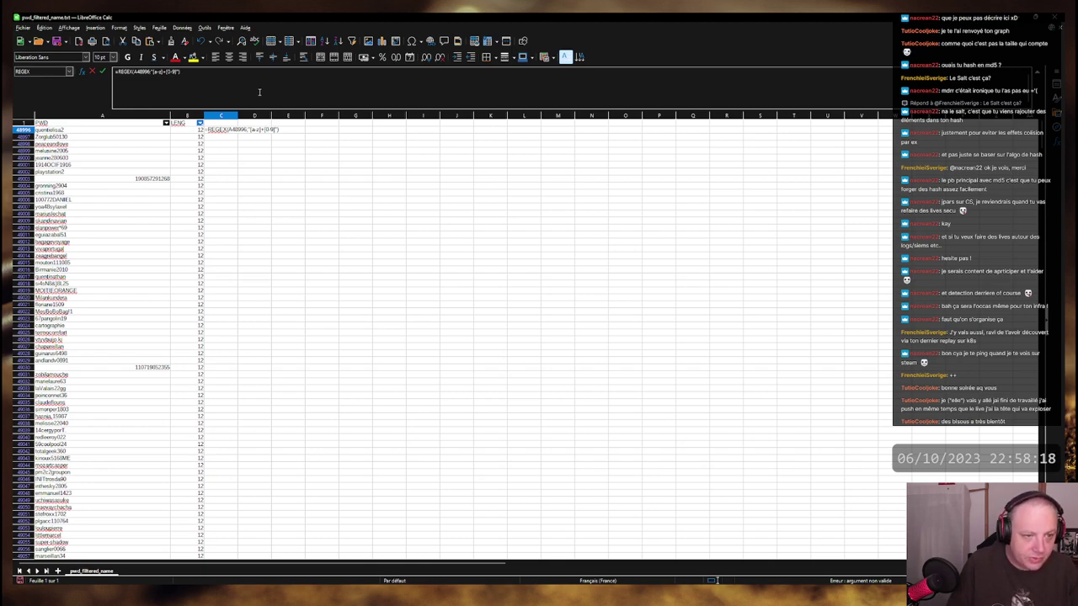
{"action": "type", "text": "+"}
{"action": "key", "text": "Return"}
{"action": "key", "text": "Up"}
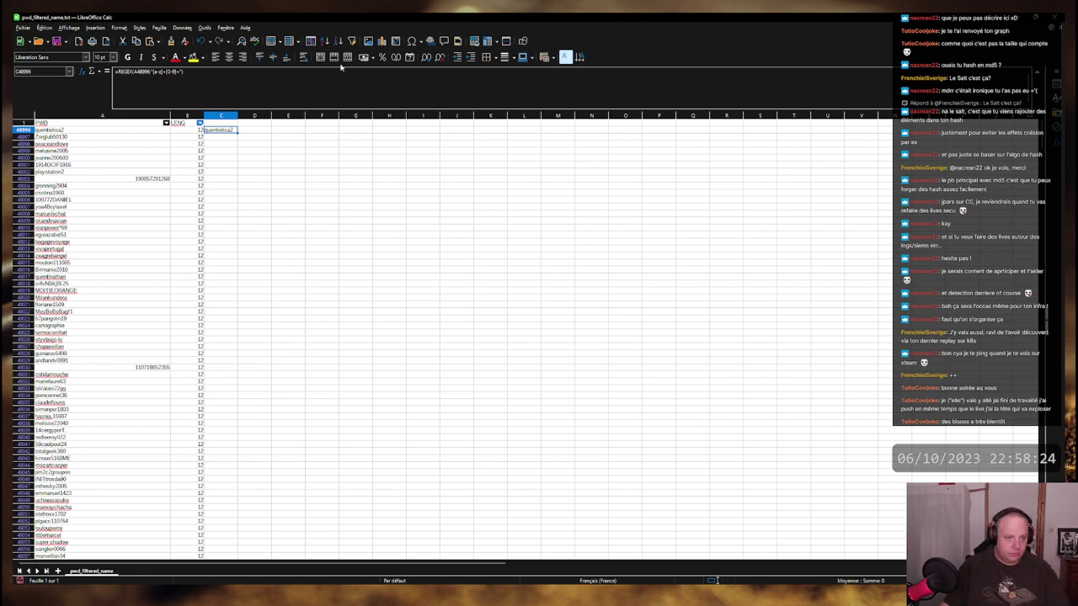
Copy the REGEX formula into C48997 and prefix its pattern with ^[A-Z]
{"action": "left_click_drag", "start_coordinate": [237, 134], "coordinate": [238, 140]}
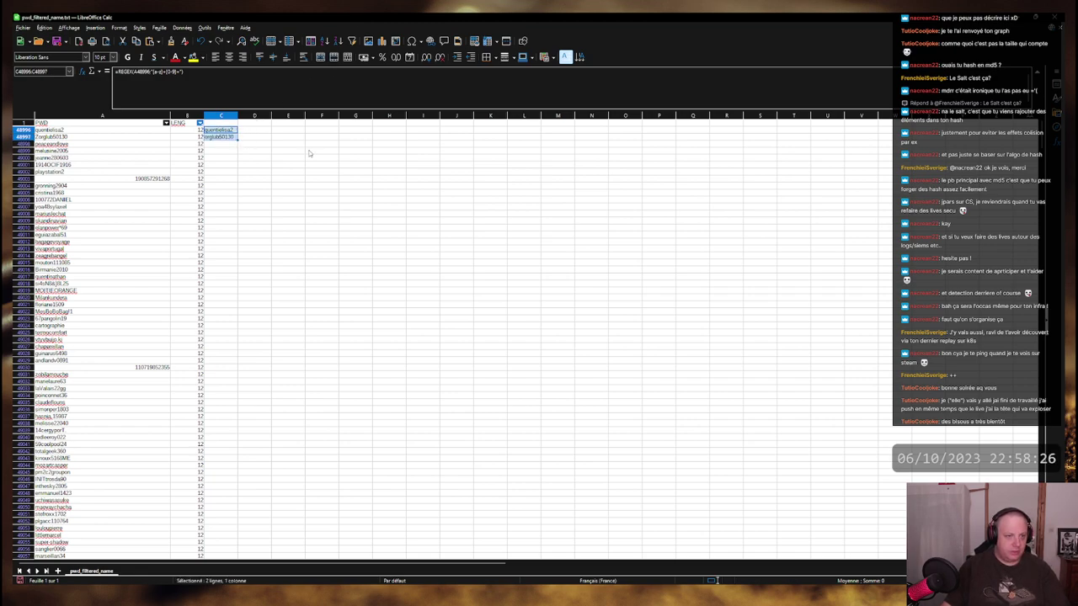
{"action": "double_click", "coordinate": [212, 137]}
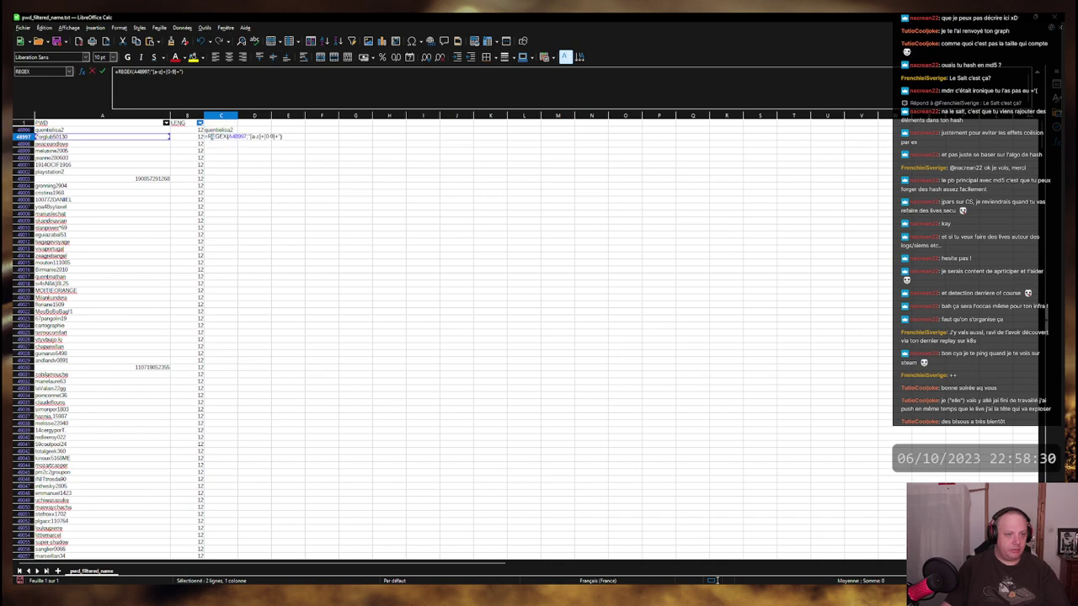
{"action": "key", "text": "Left"}
{"action": "key", "text": "Left"}
{"action": "key", "text": "Left"}
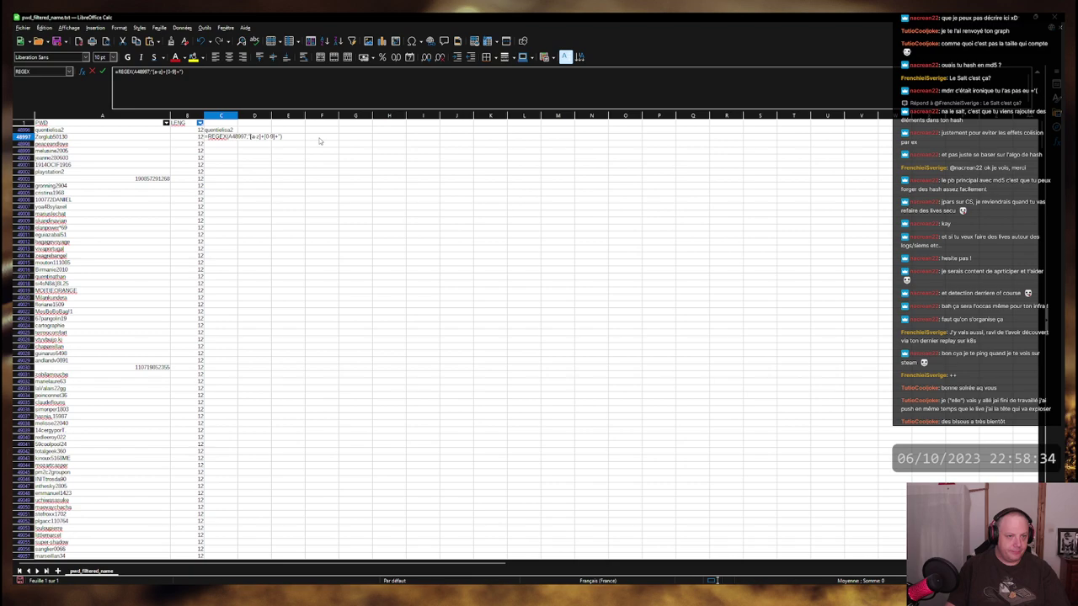
{"action": "type", "text": "^"}
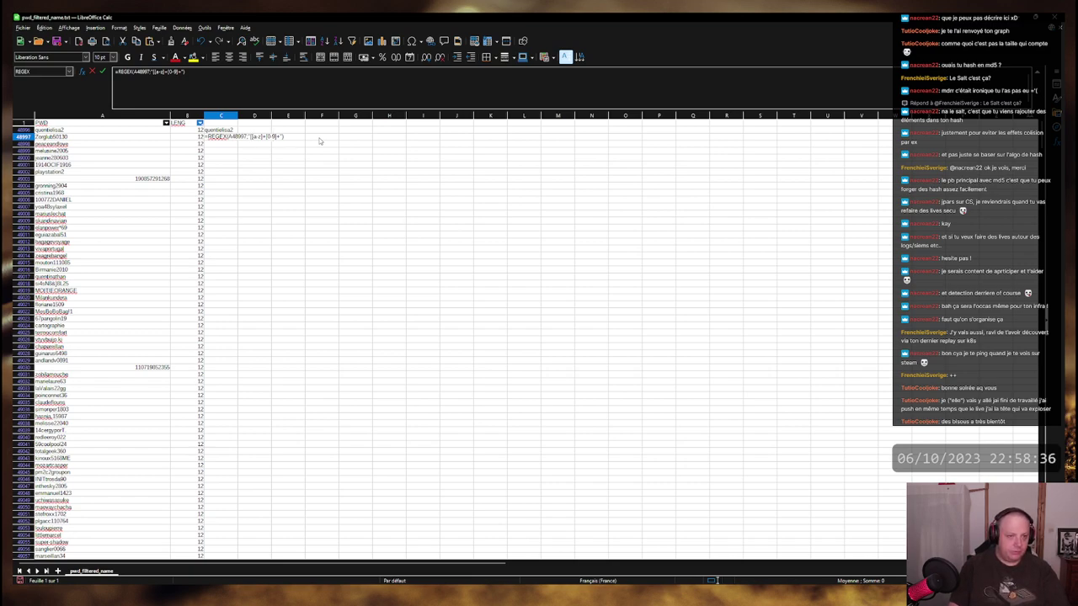
{"action": "type", "text": "[A-Z]"}
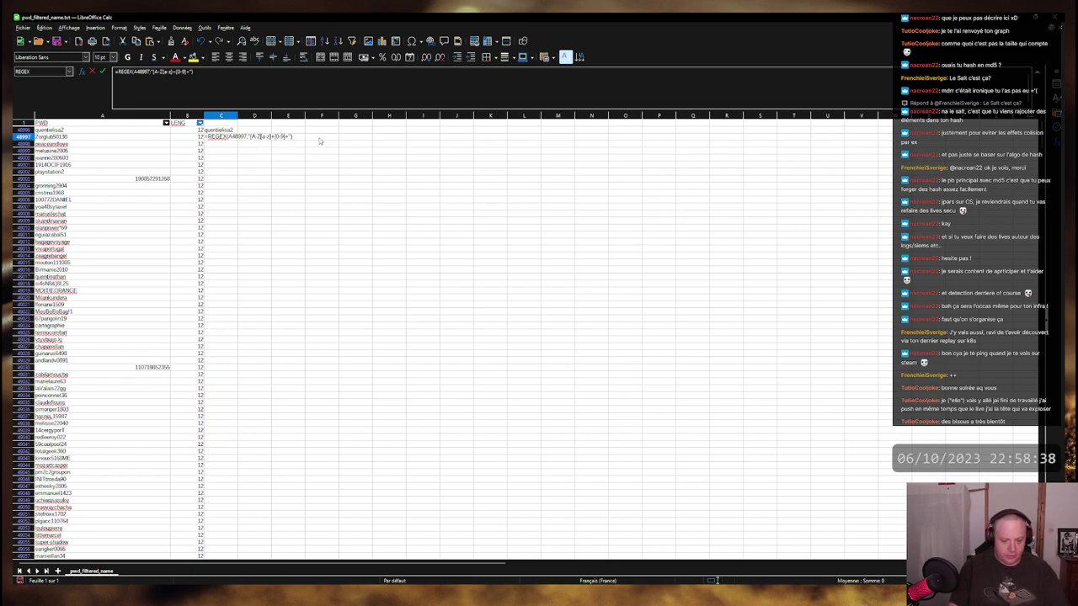
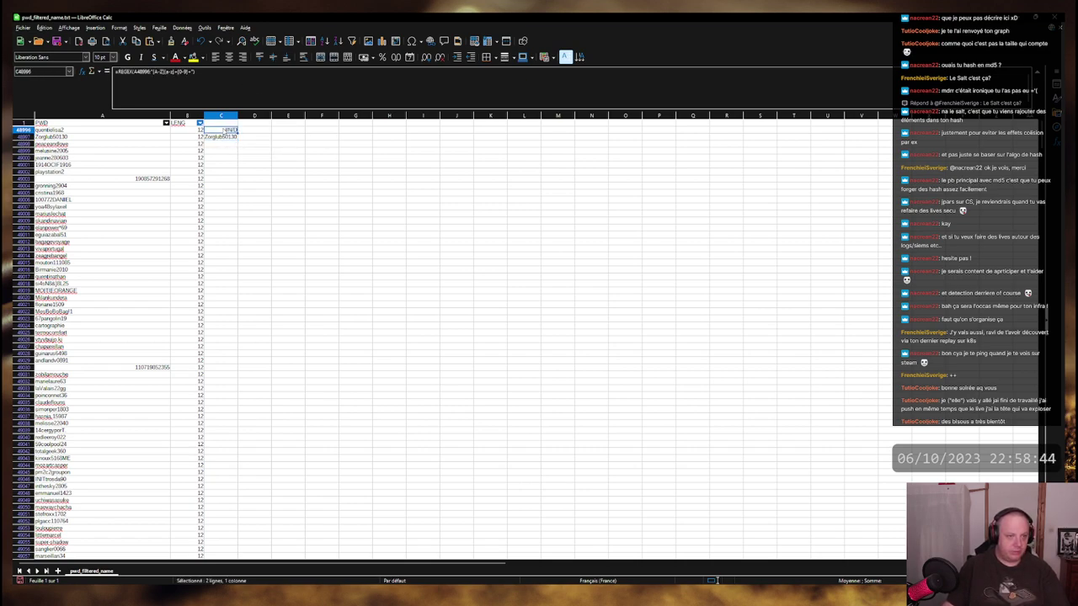
Re-commit the =REGEX(A48996;"[A-Z][a-z]+[0-9]+") formula in C48996 and begin saving the file
{"action": "key", "text": "F2"}
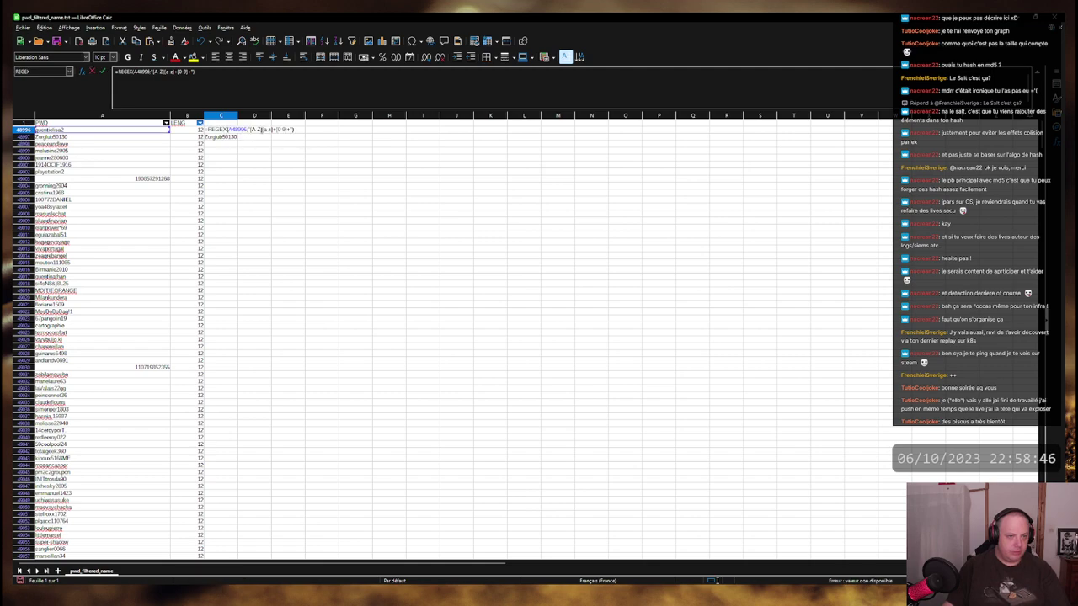
{"action": "key", "text": "ctrl+s"}
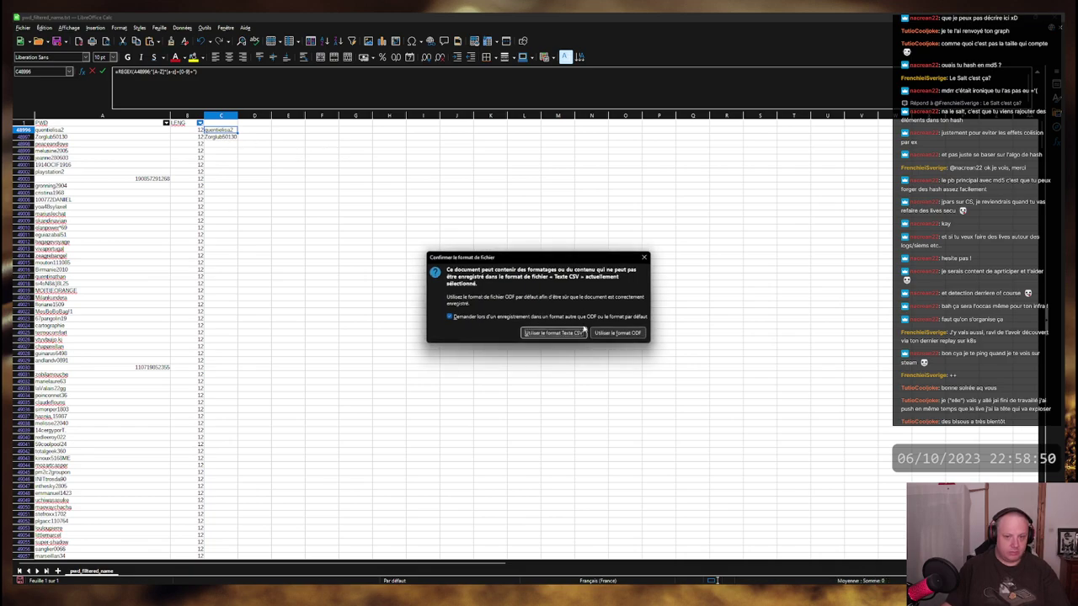
Choose ODF format instead of CSV, then cancel the Save As dialog without writing a file
{"action": "left_click", "coordinate": [622, 333]}
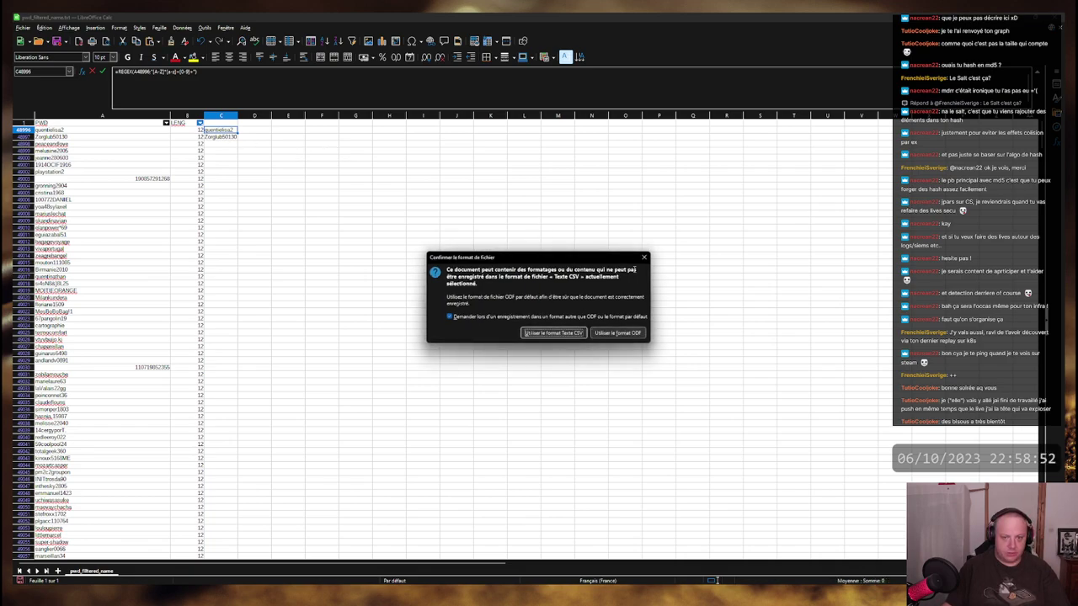
{"action": "left_click", "coordinate": [479, 374]}
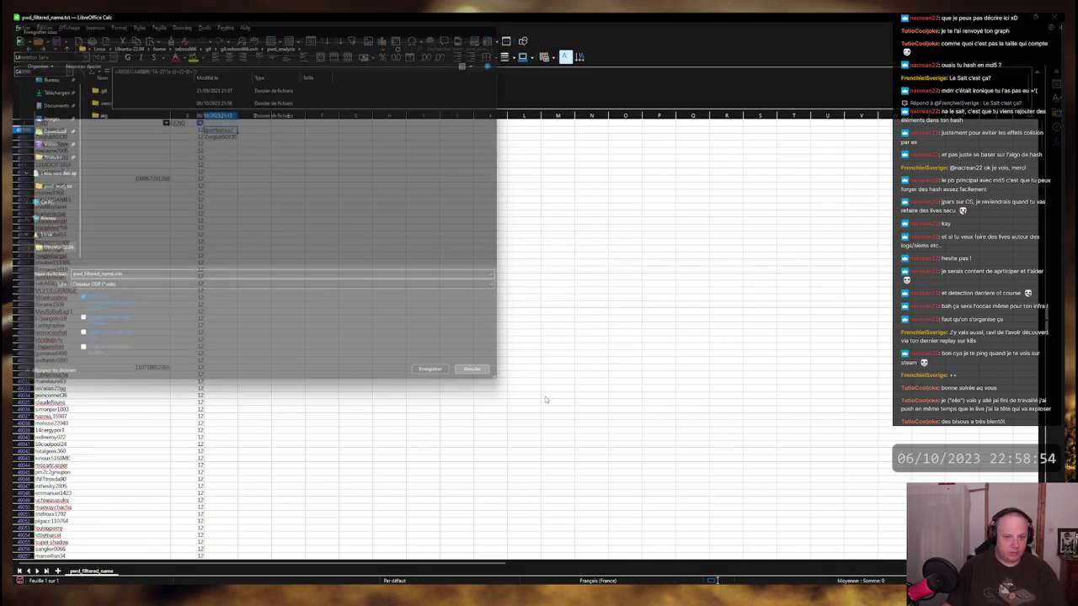
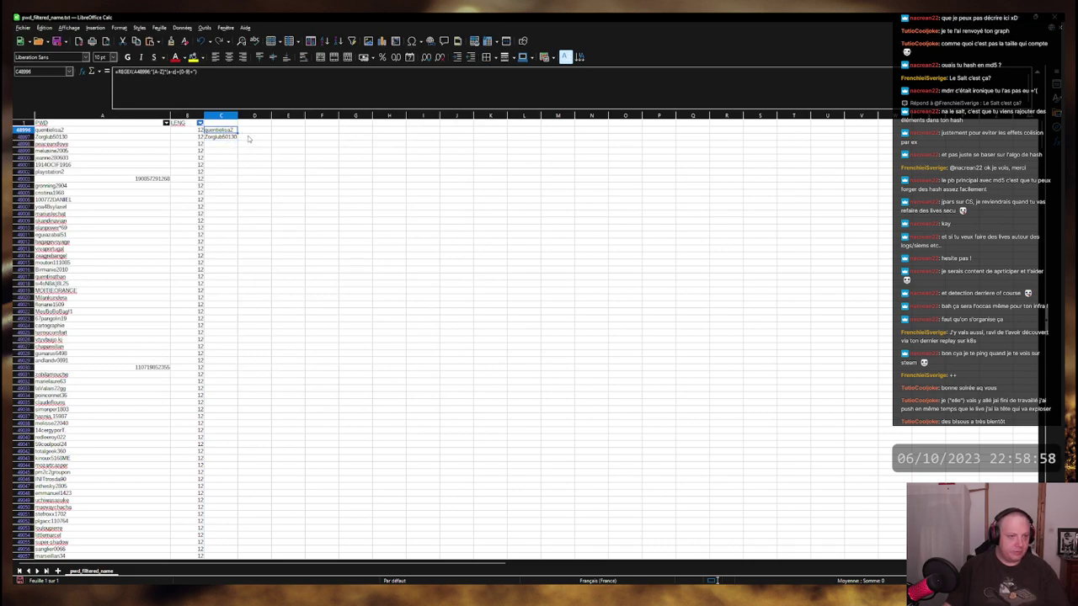
Auto-fill the column C REGEX formula down the whole filtered password list via the fill handle
{"action": "double_click", "coordinate": [238, 133]}
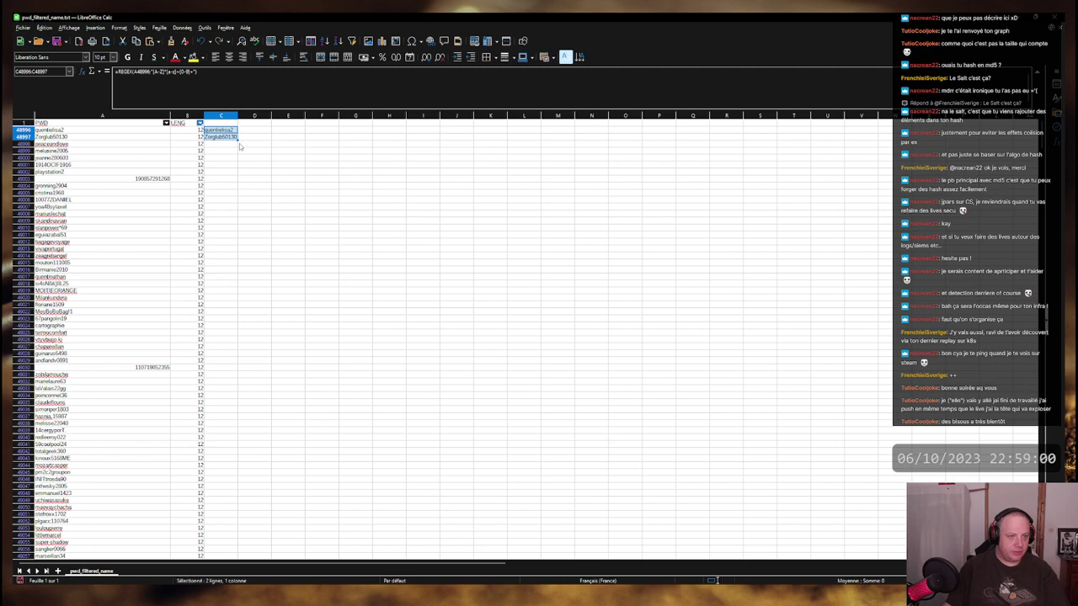
{"action": "double_click", "coordinate": [238, 139]}
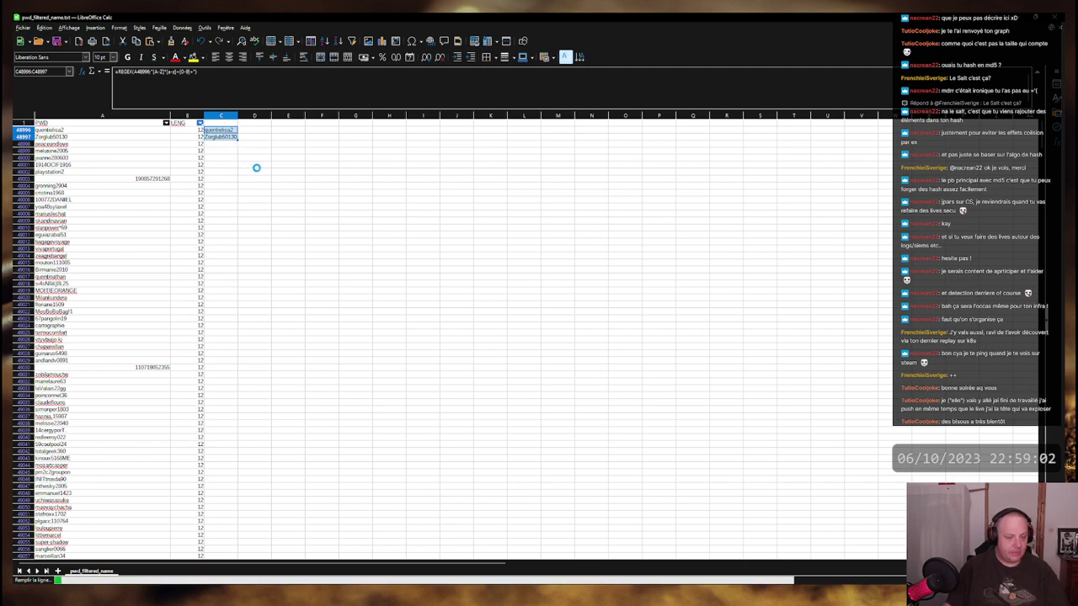
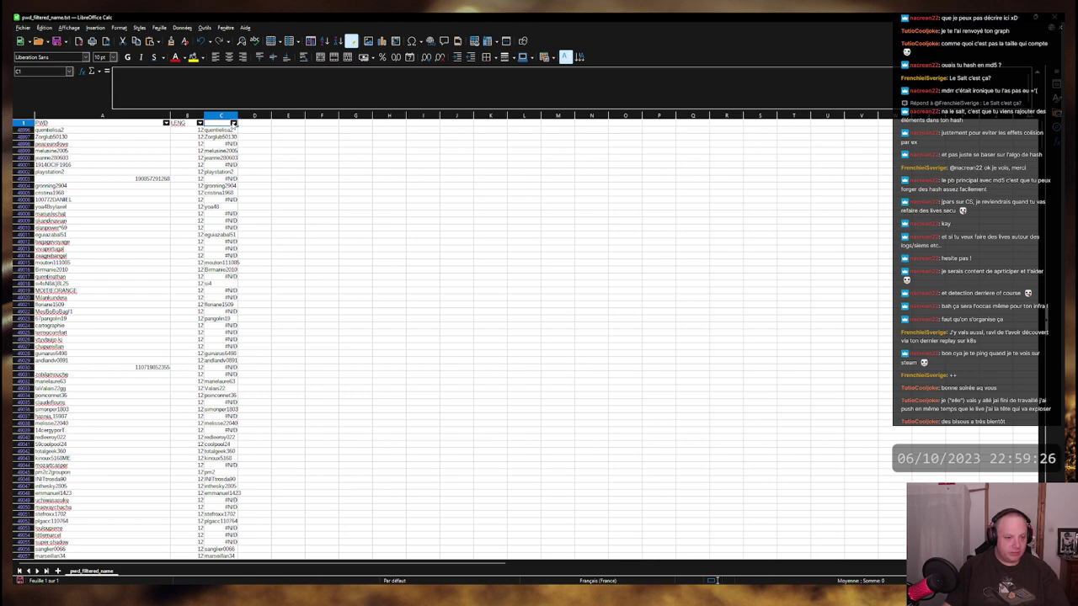
Show column C's AutoFilter list of distinct values such as (vide), #N/D and a0
{"action": "left_click", "coordinate": [233, 123]}
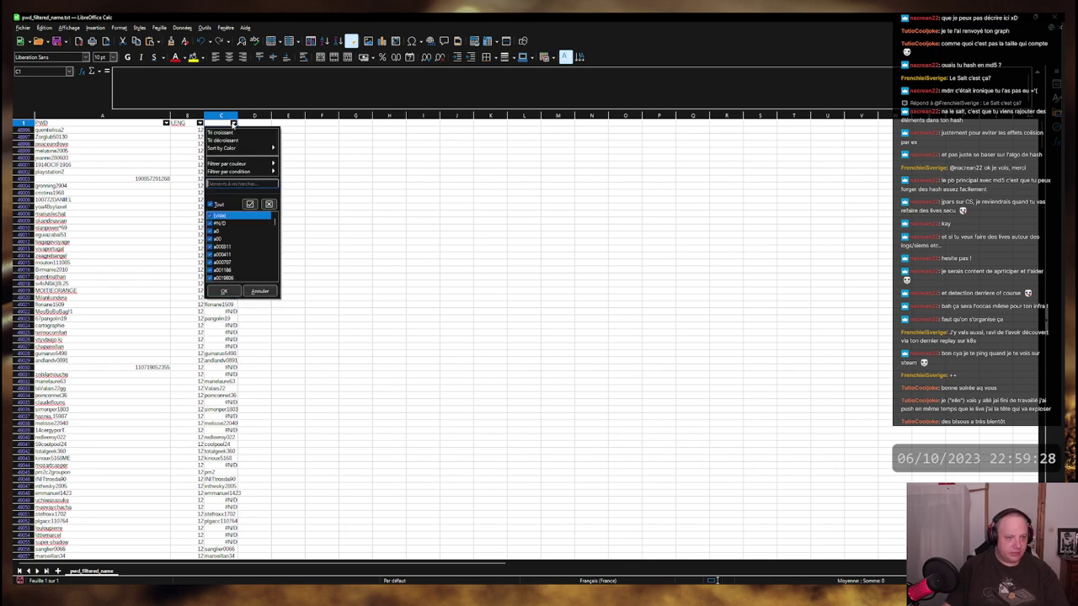
{"action": "scroll", "coordinate": [261, 235], "scroll_direction": "up", "scroll_amount": 3}
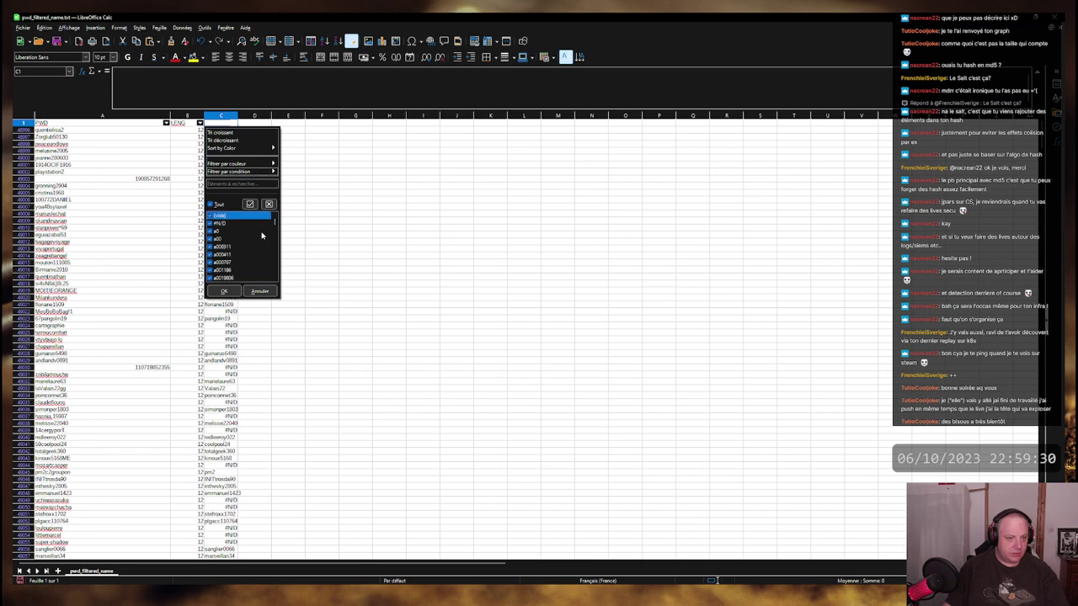
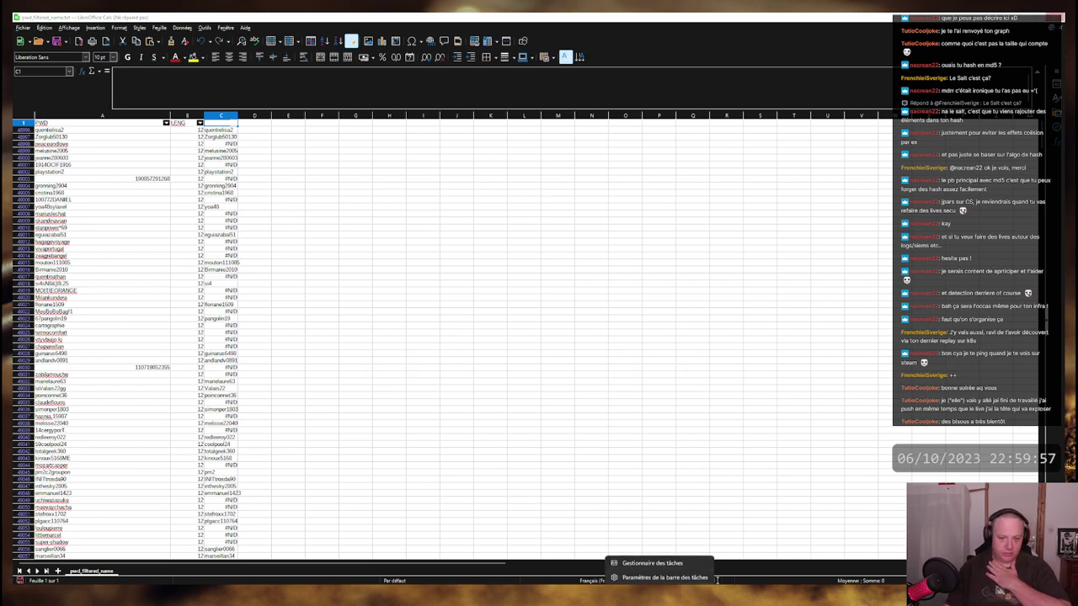
Sort Task Manager by the Processeur column to confirm LibreOffice is not responding, then minimize it
{"action": "left_click", "coordinate": [648, 560]}
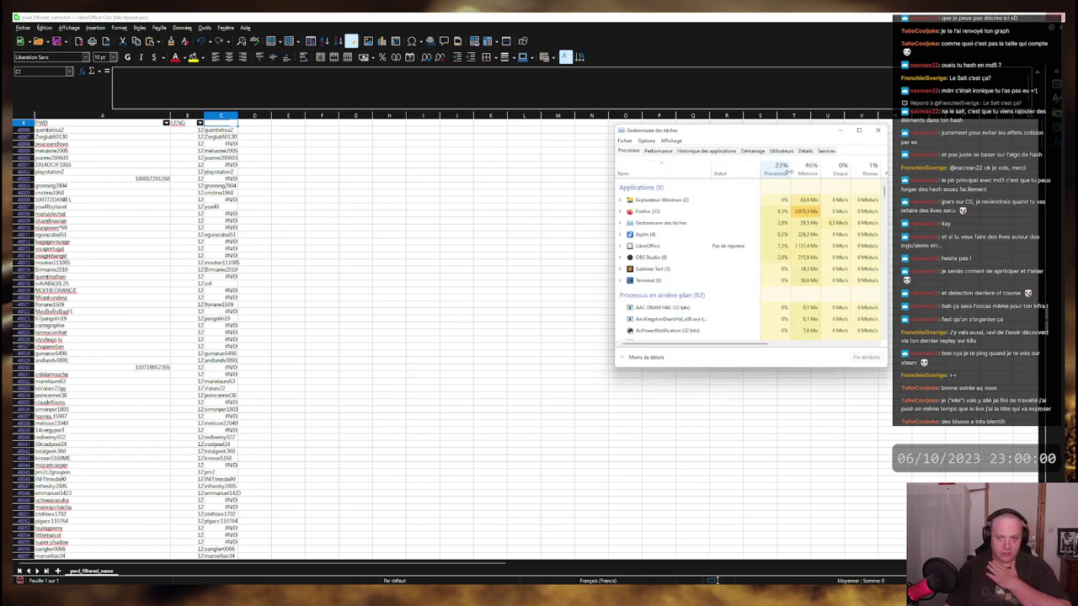
{"action": "left_click", "coordinate": [781, 172]}
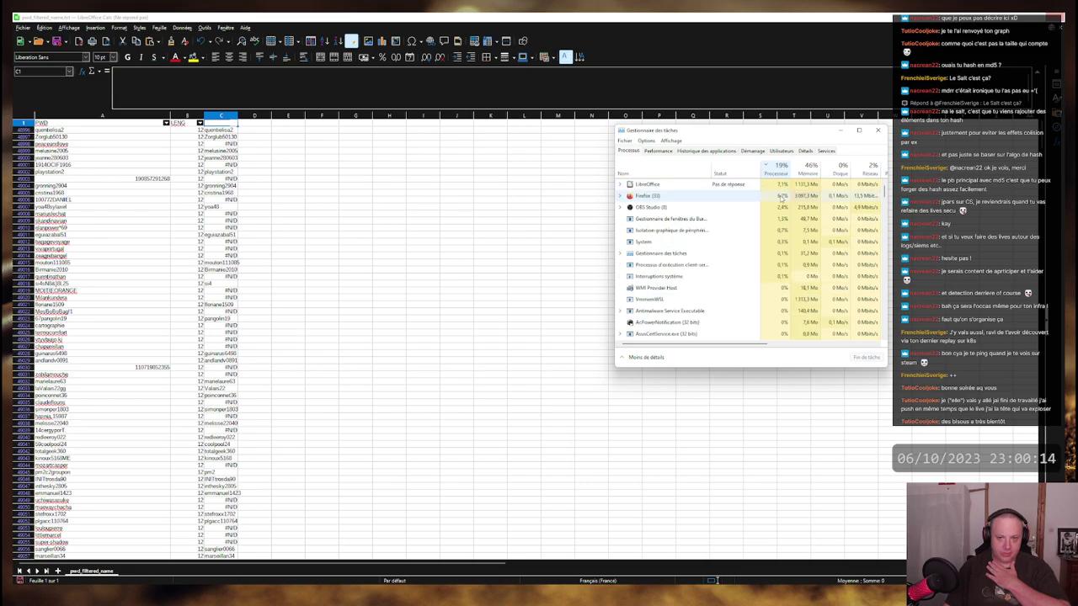
{"action": "left_click", "coordinate": [839, 131]}
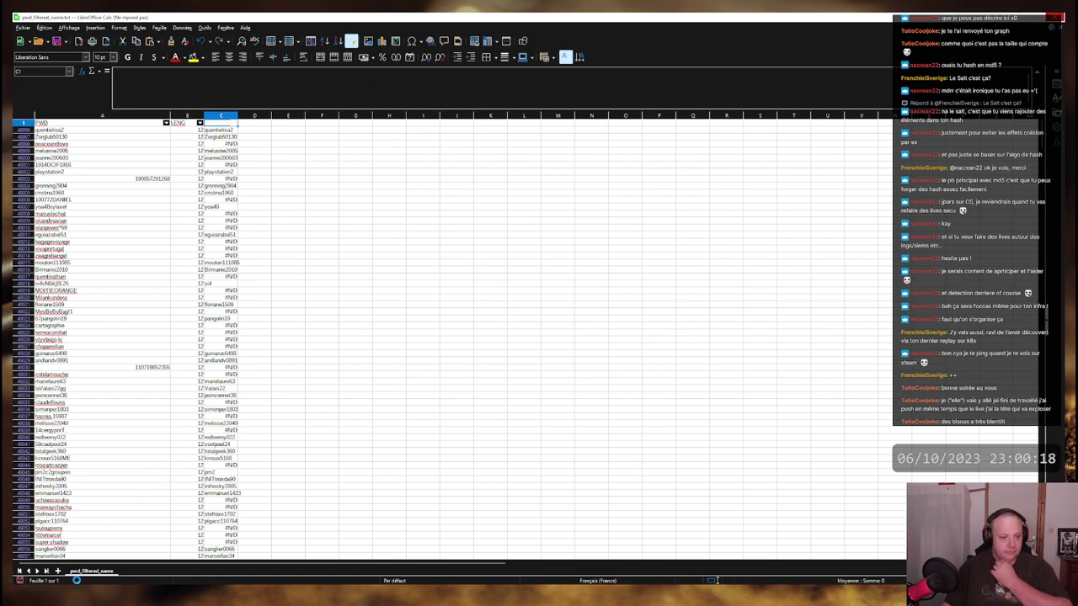
{"action": "mouse_move", "coordinate": [79, 599]}
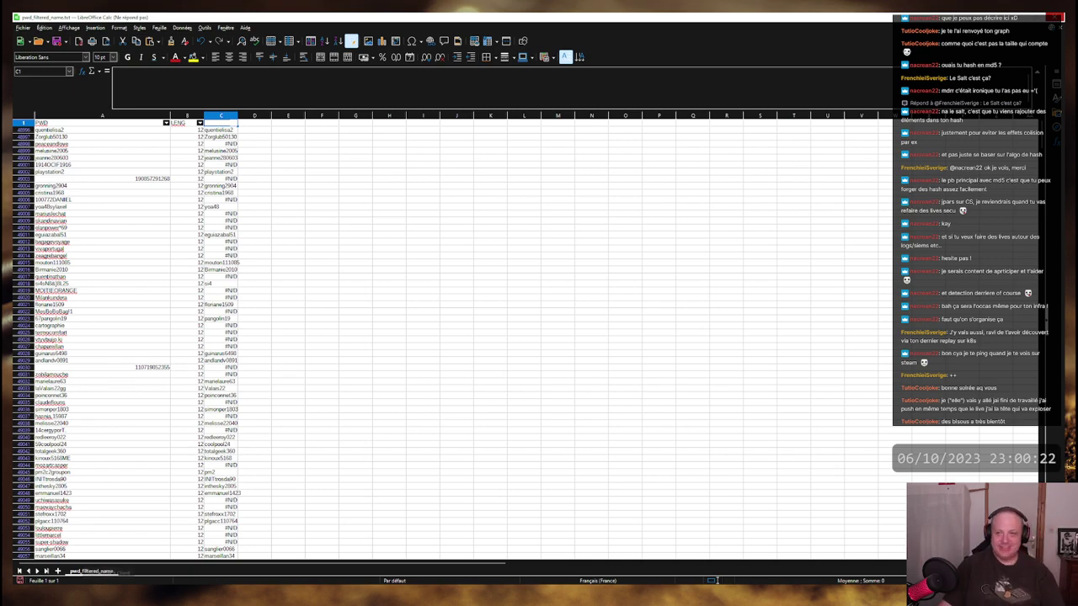
{"action": "mouse_move", "coordinate": [200, 567]}
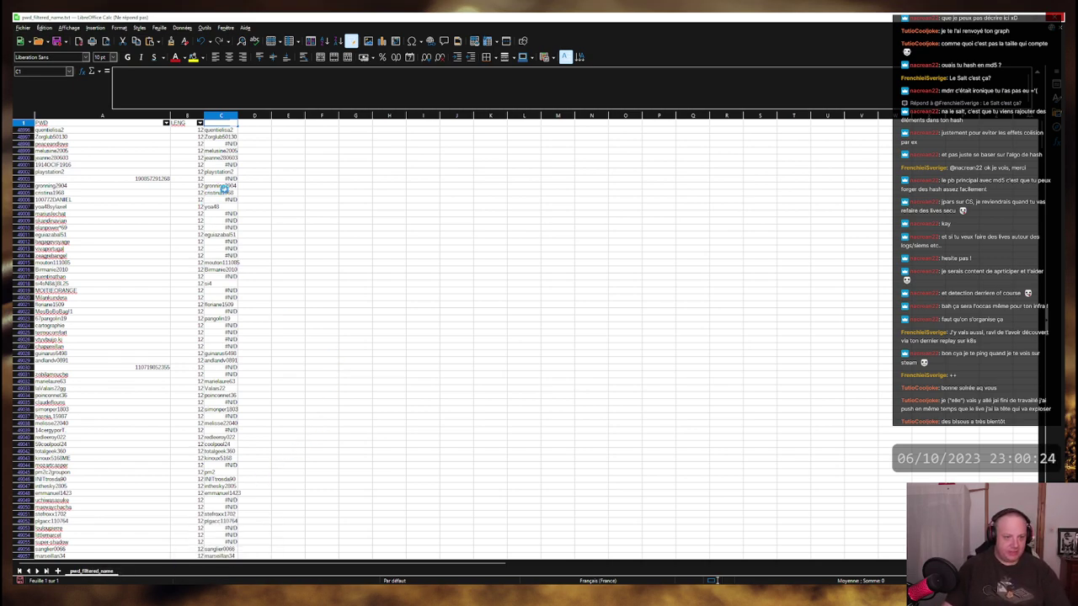
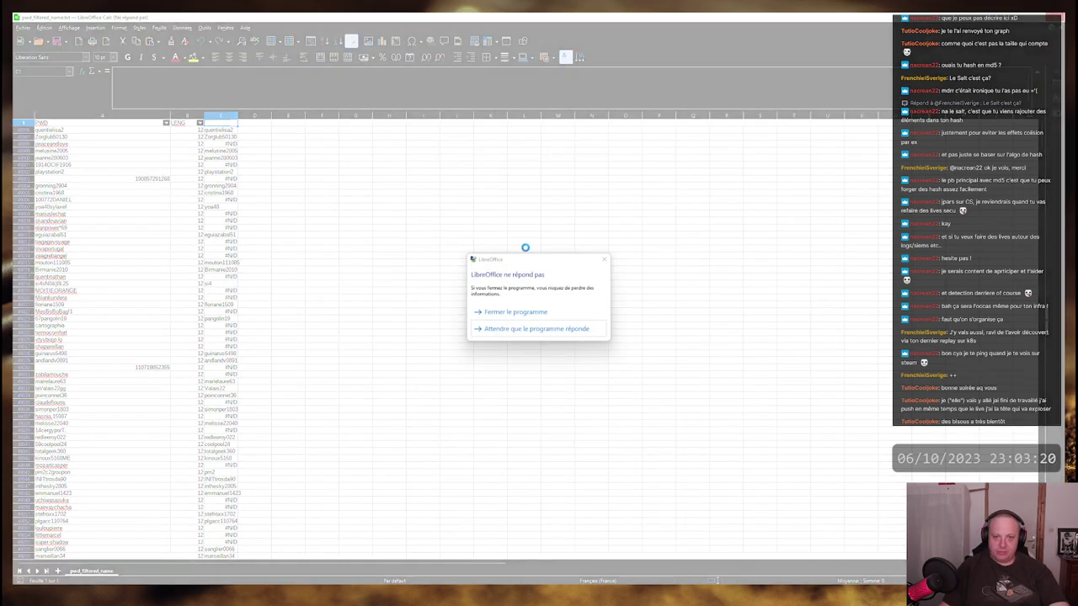
Close the unresponsive LibreOffice Calc window with 'Fermer le programme'
{"action": "left_click", "coordinate": [525, 314]}
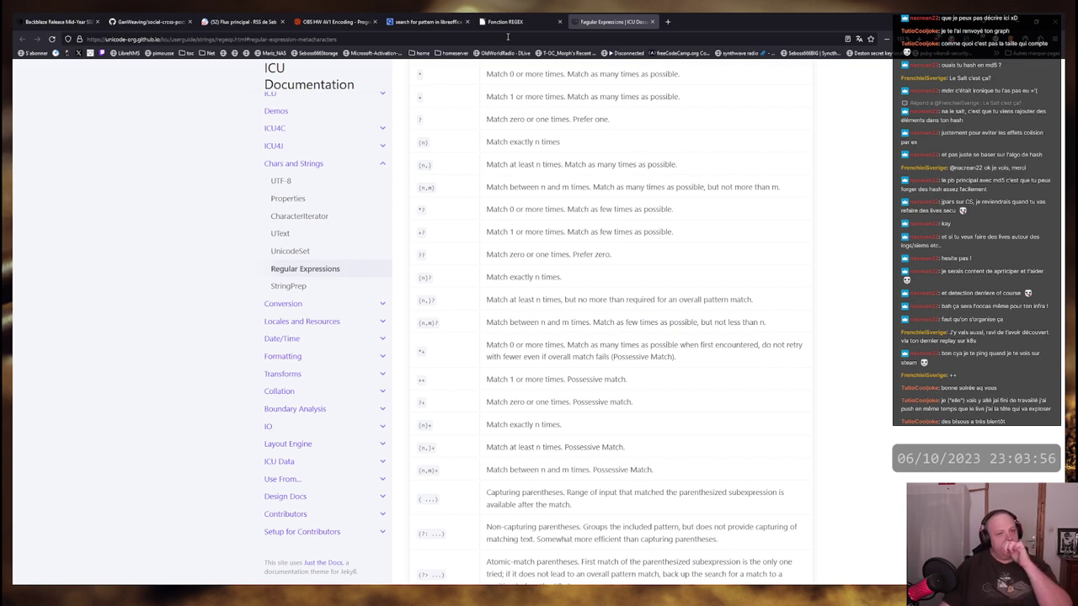
Search the web for 'hashcat' and open the official hashcat website
{"action": "left_click", "coordinate": [508, 38]}
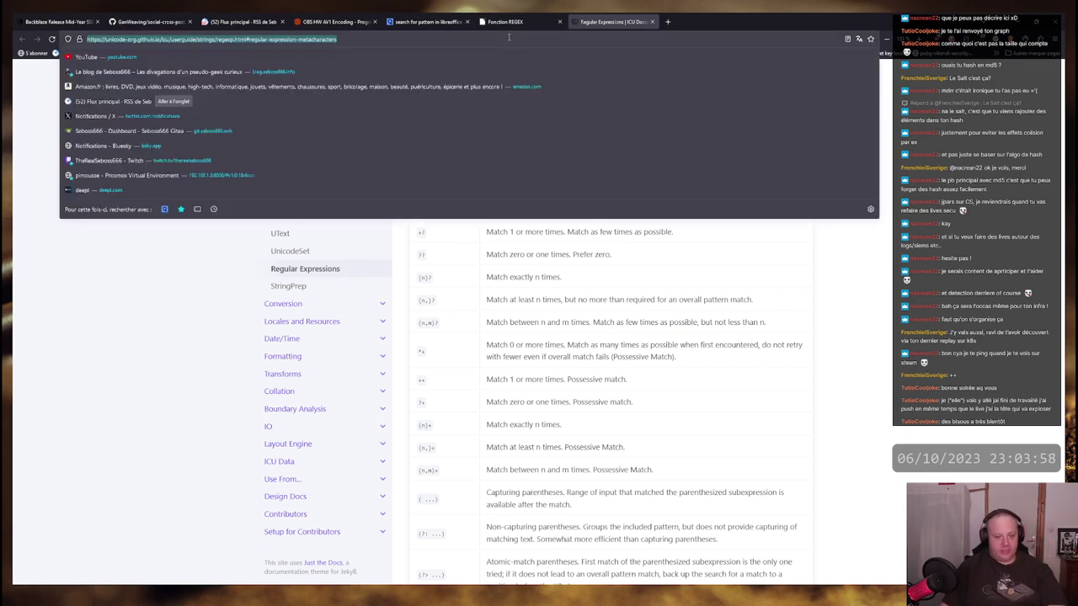
{"action": "type", "text": "hash"}
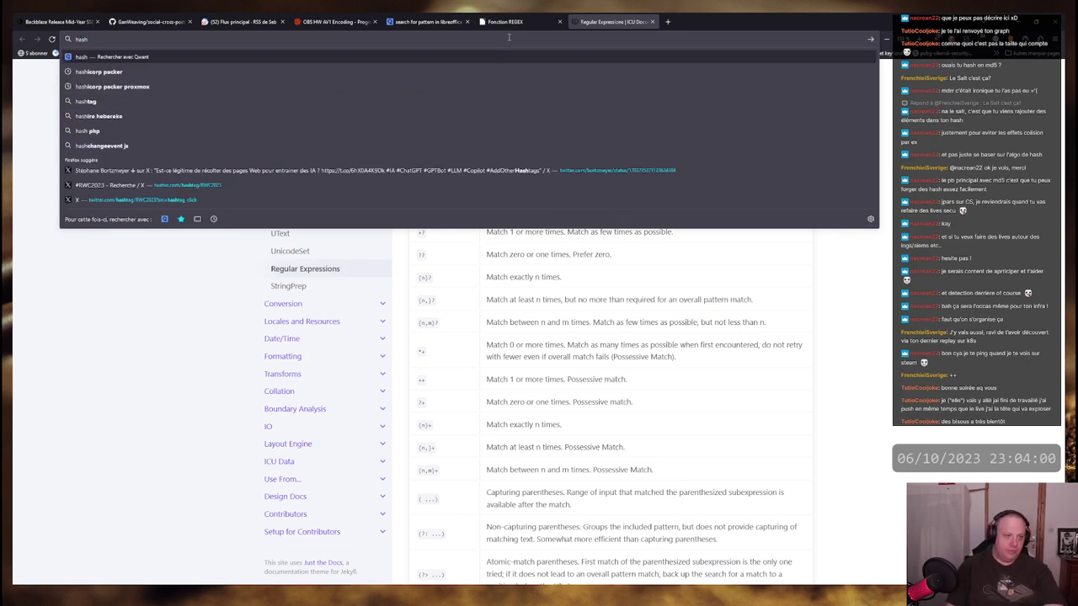
{"action": "type", "text": "cat"}
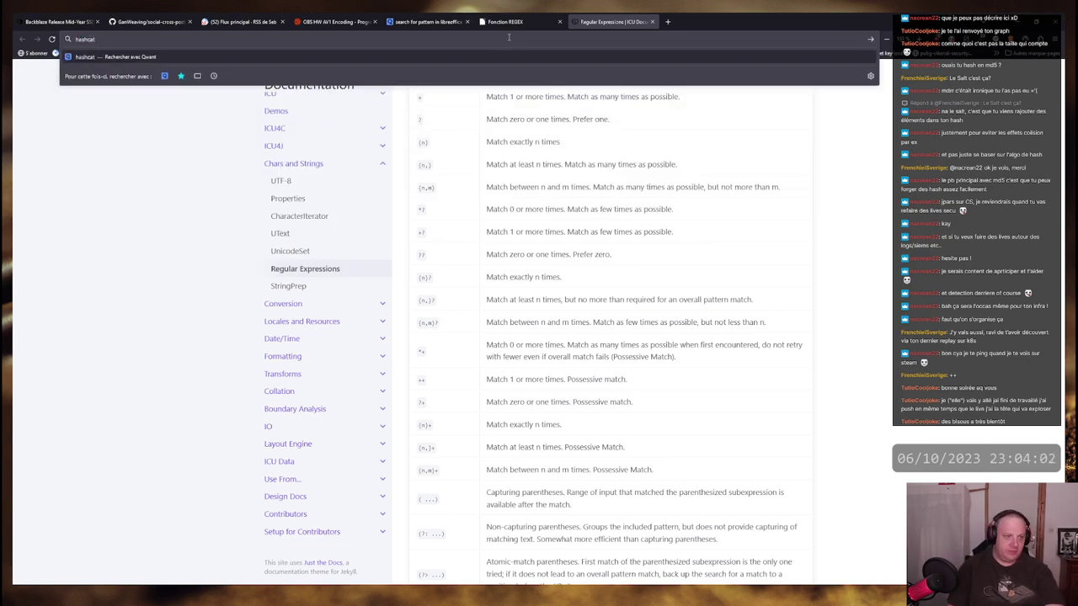
{"action": "key", "text": "Return"}
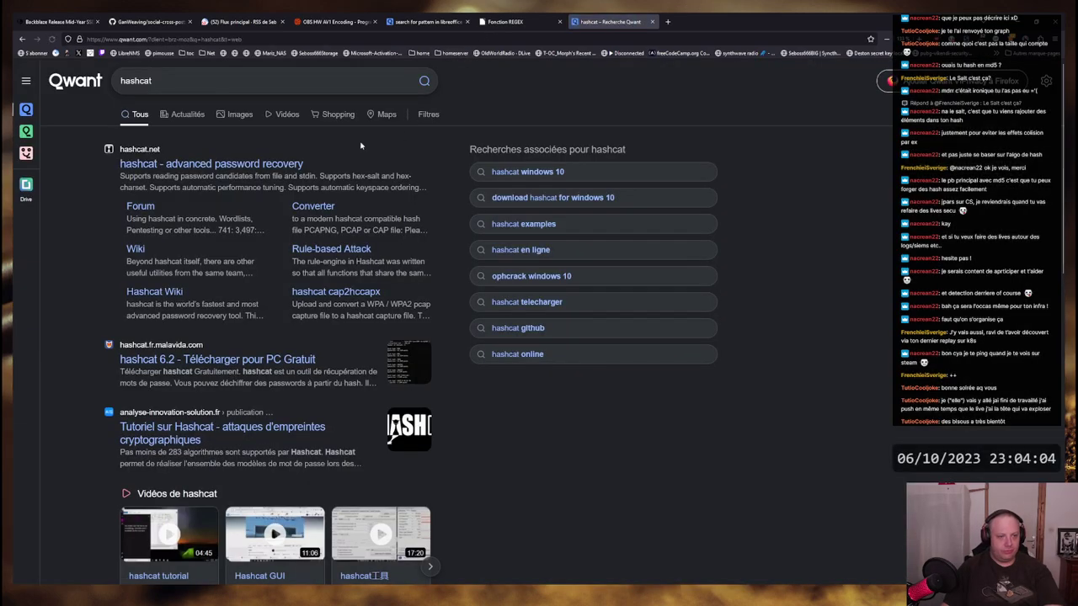
{"action": "left_click", "coordinate": [250, 166]}
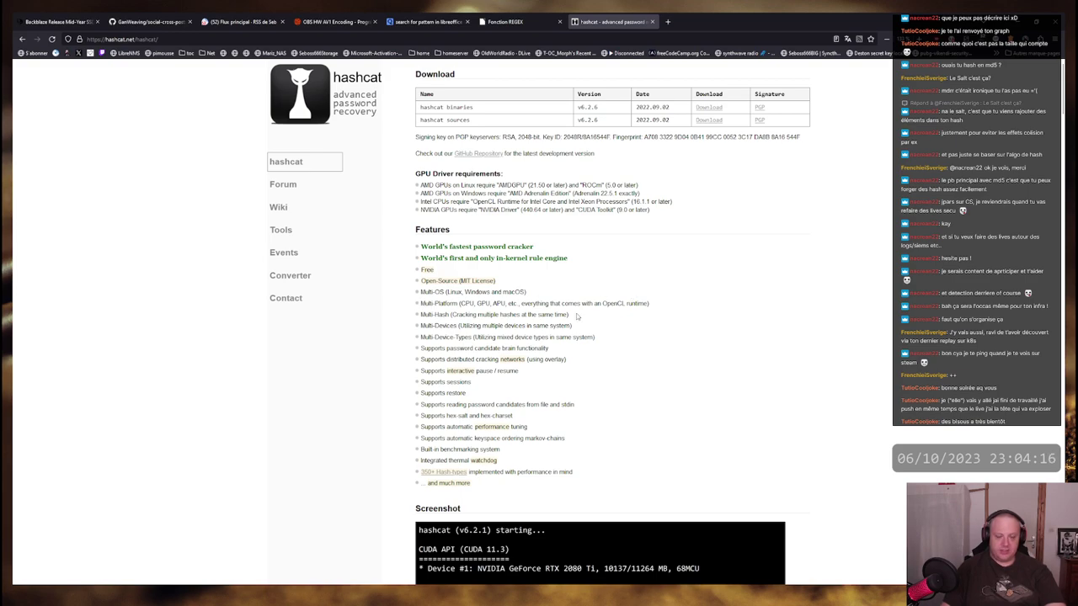
Highlight 'CPU, GPU' in the features list and read through the features and algorithms
{"action": "double_click", "coordinate": [467, 304]}
{"action": "double_click", "coordinate": [483, 304]}
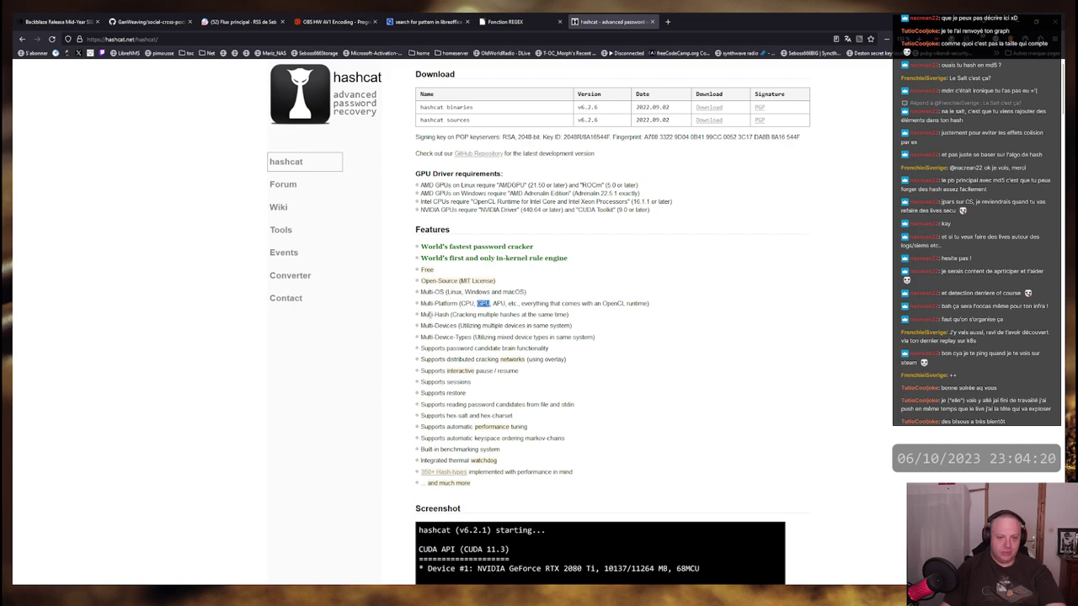
{"action": "left_click_drag", "start_coordinate": [492, 304], "coordinate": [458, 304]}
{"action": "left_click", "coordinate": [462, 305]}
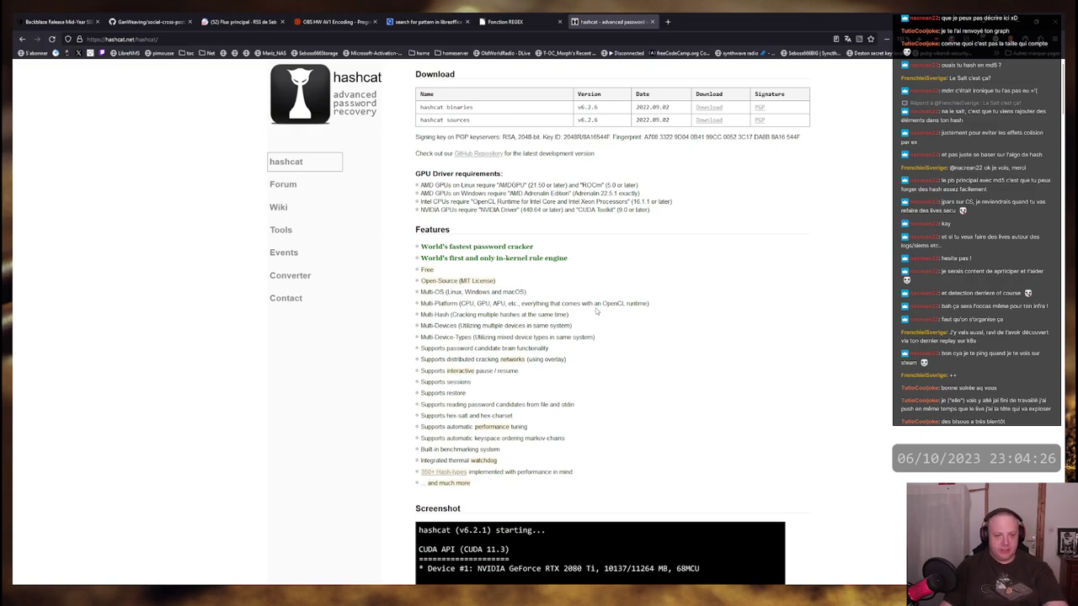
{"action": "scroll", "coordinate": [598, 316], "scroll_direction": "down", "scroll_amount": 4}
{"action": "scroll", "coordinate": [621, 330], "scroll_direction": "down", "scroll_amount": 2}
{"action": "scroll", "coordinate": [621, 330], "scroll_direction": "up", "scroll_amount": 2}
{"action": "scroll", "coordinate": [615, 325], "scroll_direction": "down", "scroll_amount": 5}
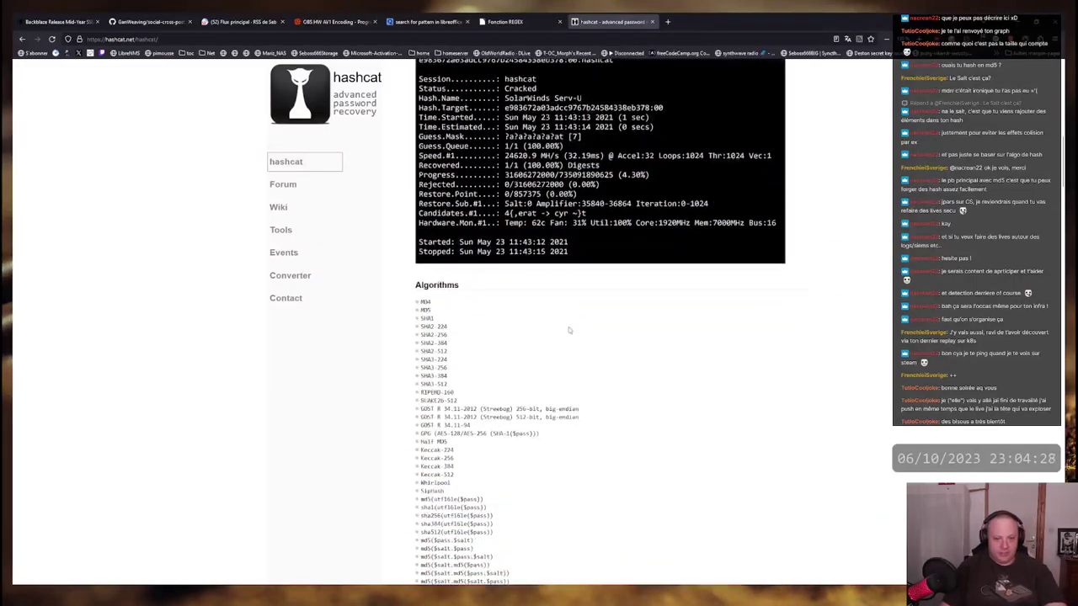
{"action": "scroll", "coordinate": [612, 322], "scroll_direction": "down", "scroll_amount": 20}
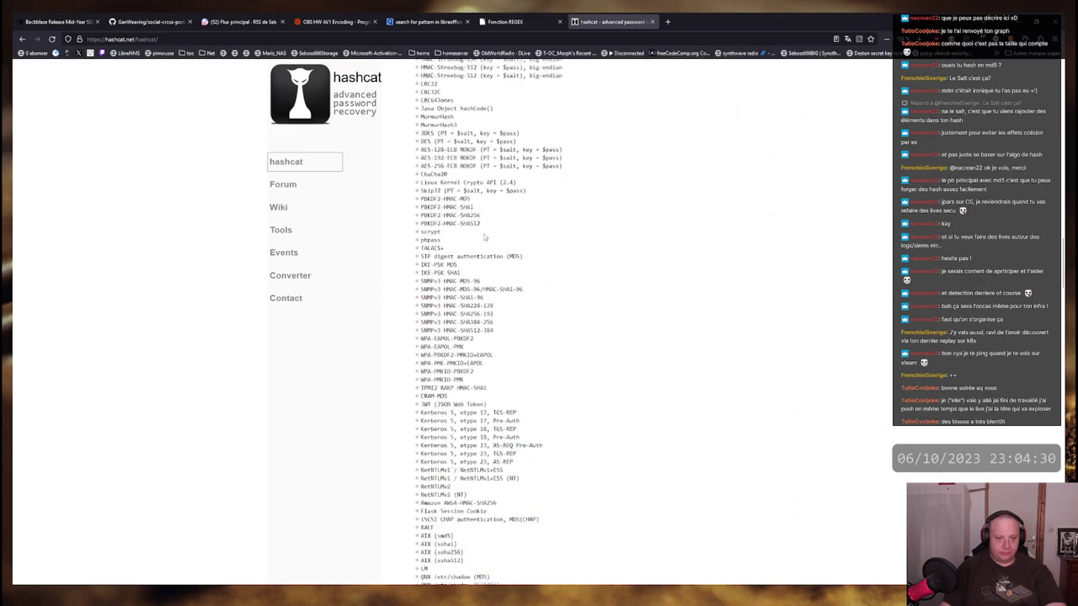
{"action": "scroll", "coordinate": [440, 238], "scroll_direction": "down", "scroll_amount": 20}
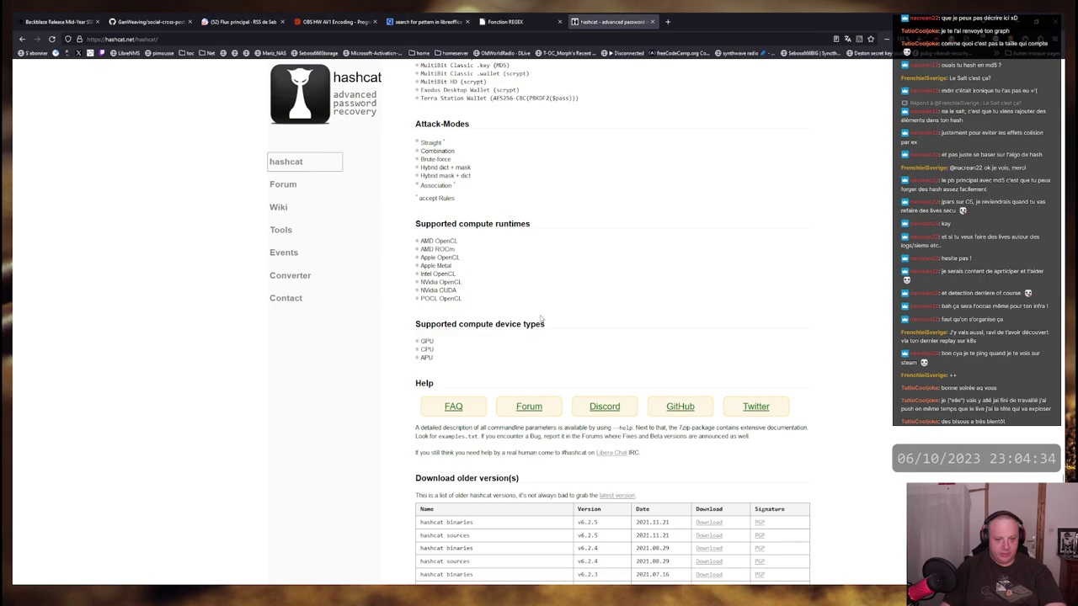
{"action": "scroll", "coordinate": [542, 318], "scroll_direction": "down", "scroll_amount": 7}
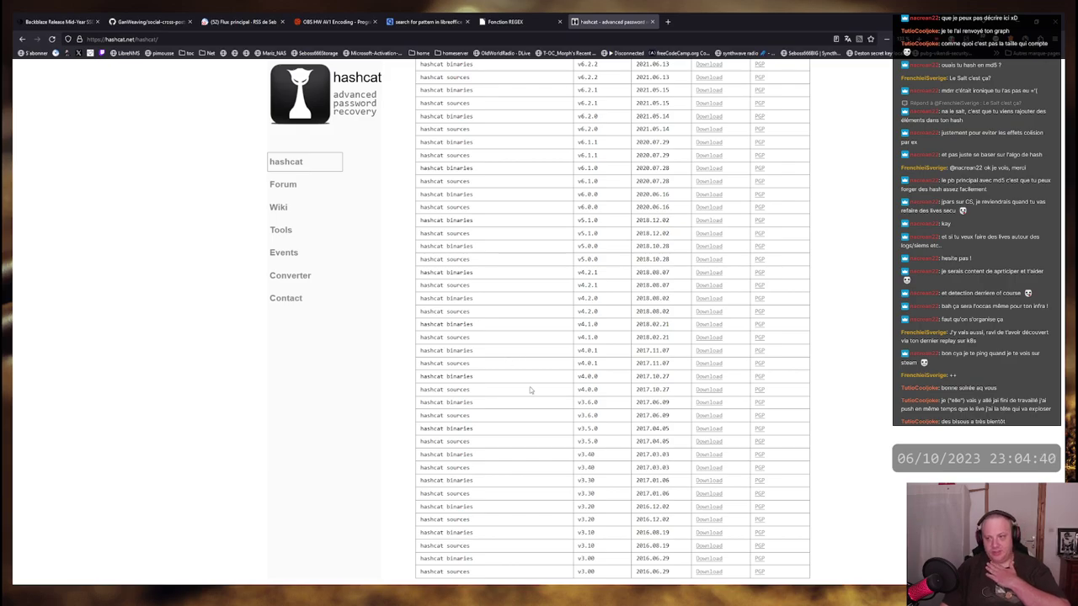
{"action": "scroll", "coordinate": [529, 386], "scroll_direction": "up", "scroll_amount": 7}
{"action": "scroll", "coordinate": [537, 383], "scroll_direction": "up", "scroll_amount": 15}
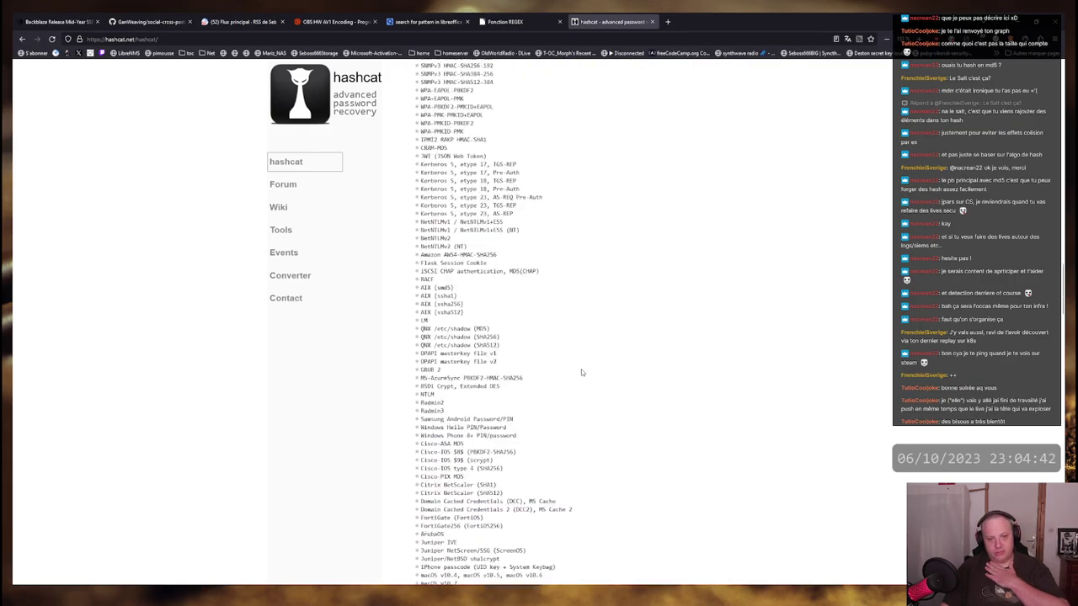
{"action": "scroll", "coordinate": [593, 364], "scroll_direction": "up", "scroll_amount": 15}
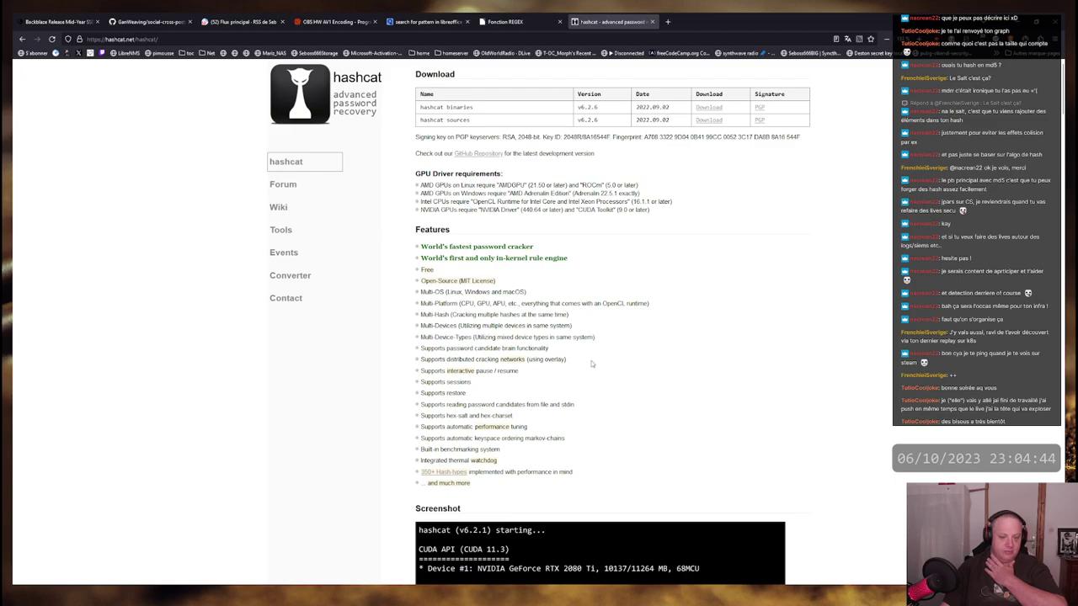
{"action": "scroll", "coordinate": [592, 364], "scroll_direction": "down", "scroll_amount": 9}
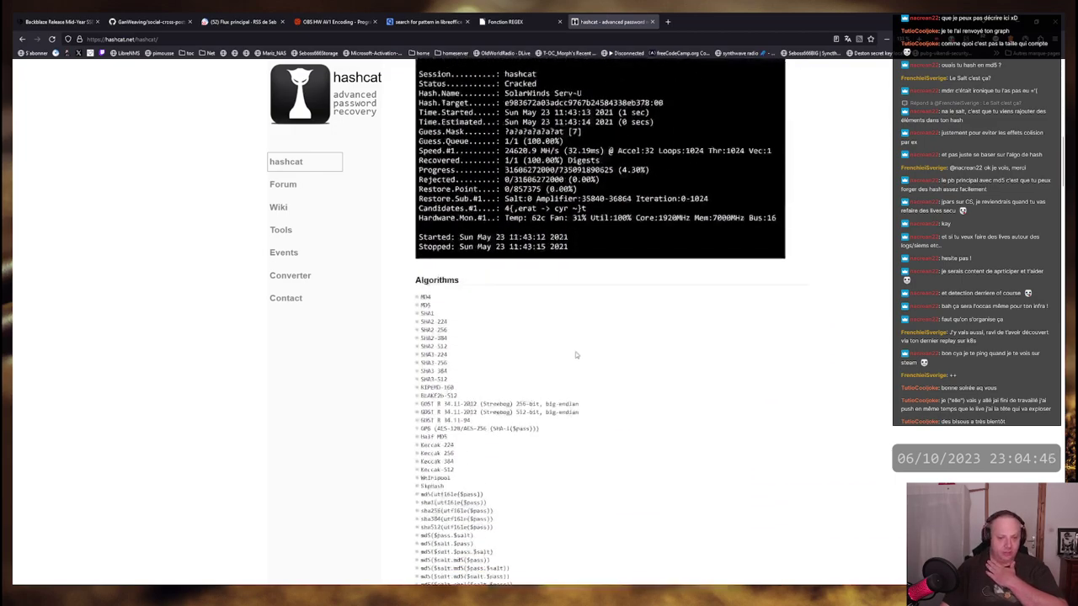
{"action": "scroll", "coordinate": [463, 368], "scroll_direction": "down", "scroll_amount": 4}
{"action": "scroll", "coordinate": [458, 374], "scroll_direction": "up", "scroll_amount": 4}
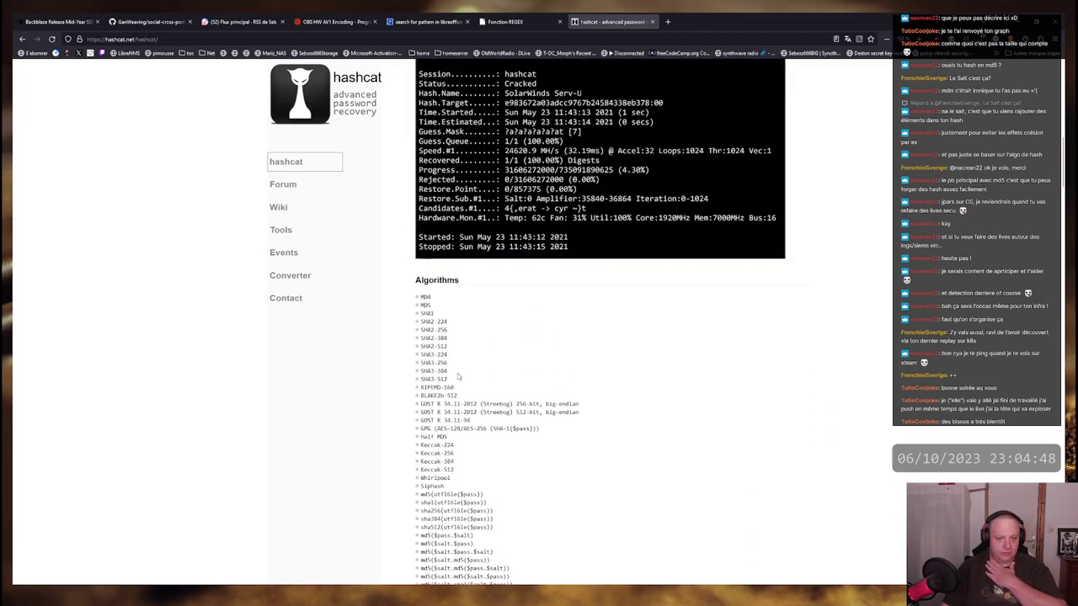
{"action": "scroll", "coordinate": [508, 301], "scroll_direction": "down", "scroll_amount": 6}
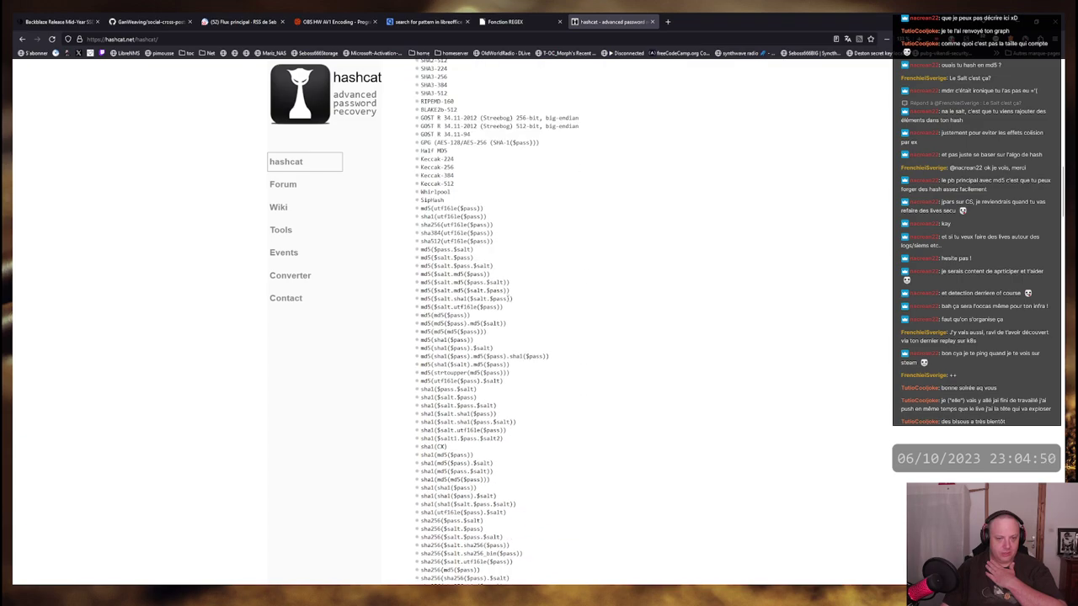
{"action": "scroll", "coordinate": [508, 296], "scroll_direction": "up", "scroll_amount": 2}
{"action": "scroll", "coordinate": [460, 391], "scroll_direction": "down", "scroll_amount": 8}
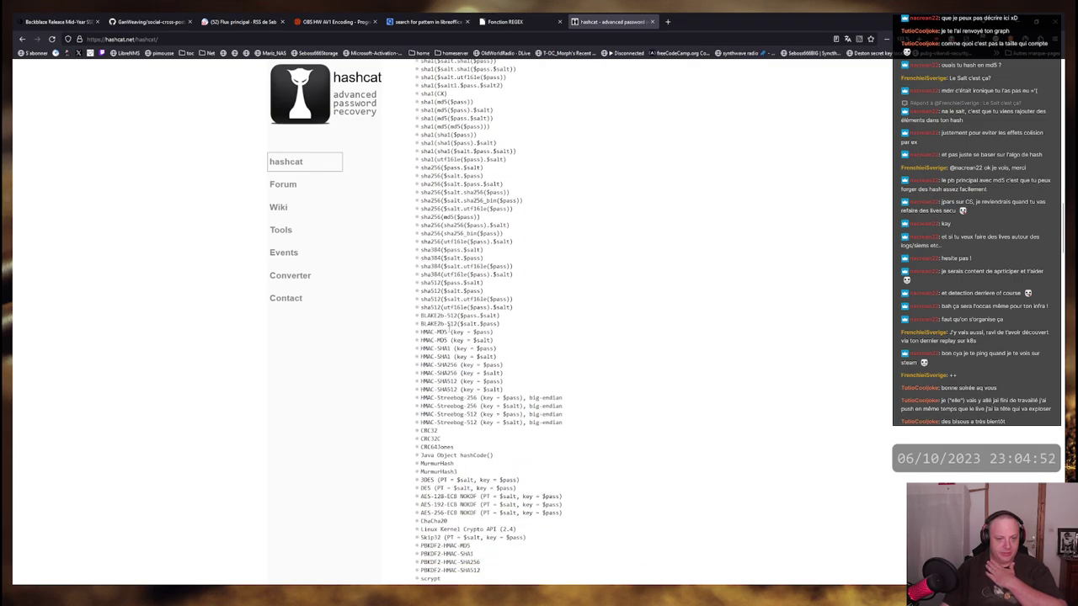
Find 'NTLM' on the hashcat page and step through matches, highlighting the NetNTLMv2 entries
{"action": "key", "text": "ctrl+f"}
{"action": "type", "text": "NTLM"}
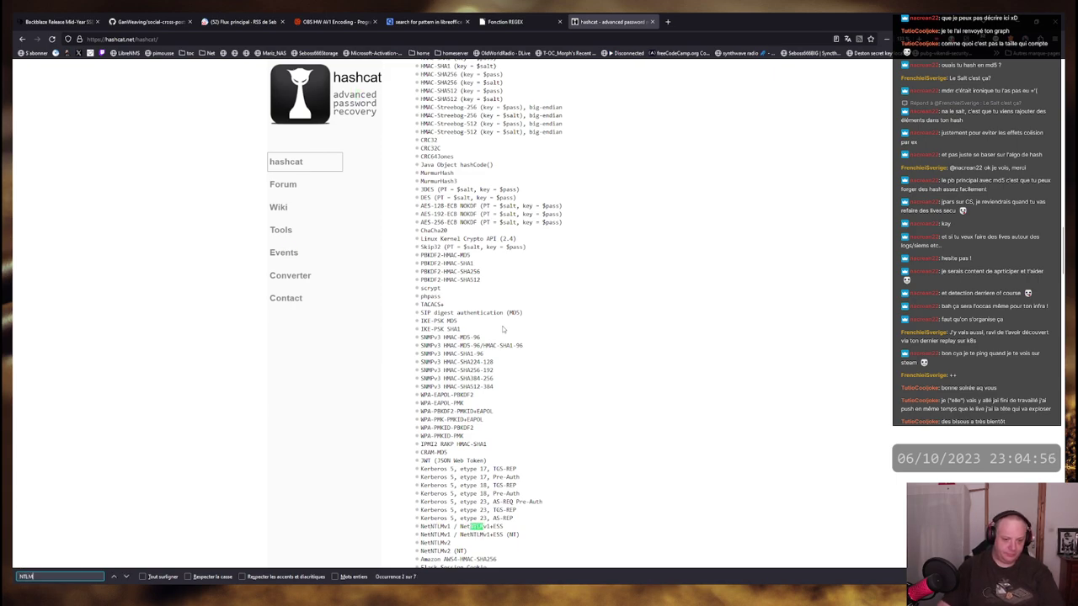
{"action": "scroll", "coordinate": [472, 316], "scroll_direction": "down", "scroll_amount": 3}
{"action": "left_click_drag", "start_coordinate": [452, 256], "coordinate": [420, 256]}
{"action": "key", "text": "ctrl+g"}
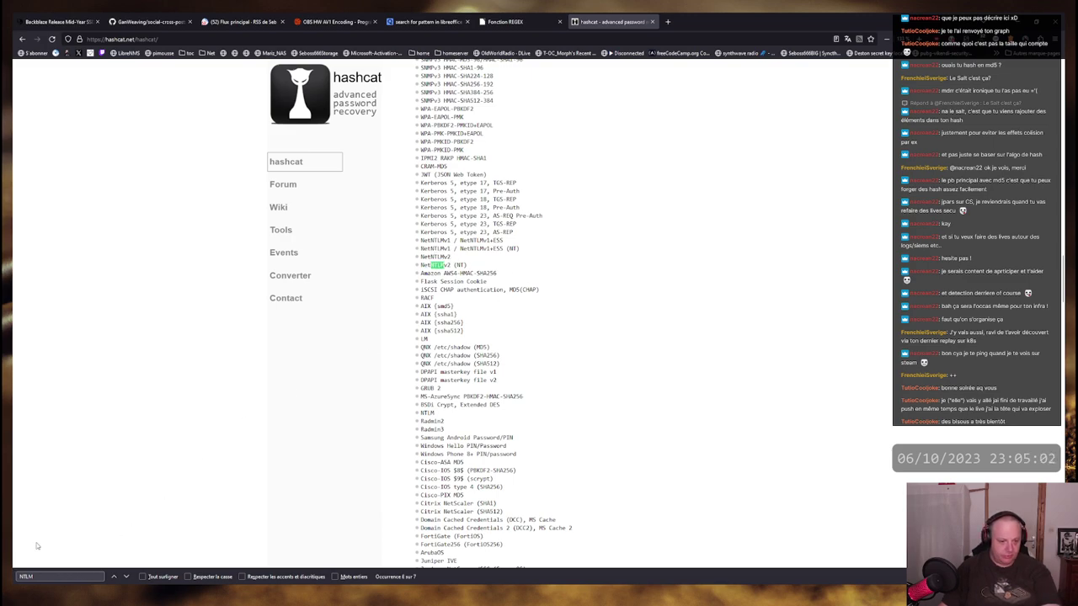
{"action": "key", "text": "ctrl+g"}
{"action": "key", "text": "ctrl+g"}
{"action": "key", "text": "ctrl+g"}
{"action": "key", "text": "ctrl+g"}
{"action": "key", "text": "ctrl+g"}
{"action": "key", "text": "ctrl+g"}
{"action": "key", "text": "ctrl+g"}
{"action": "key", "text": "ctrl+g"}
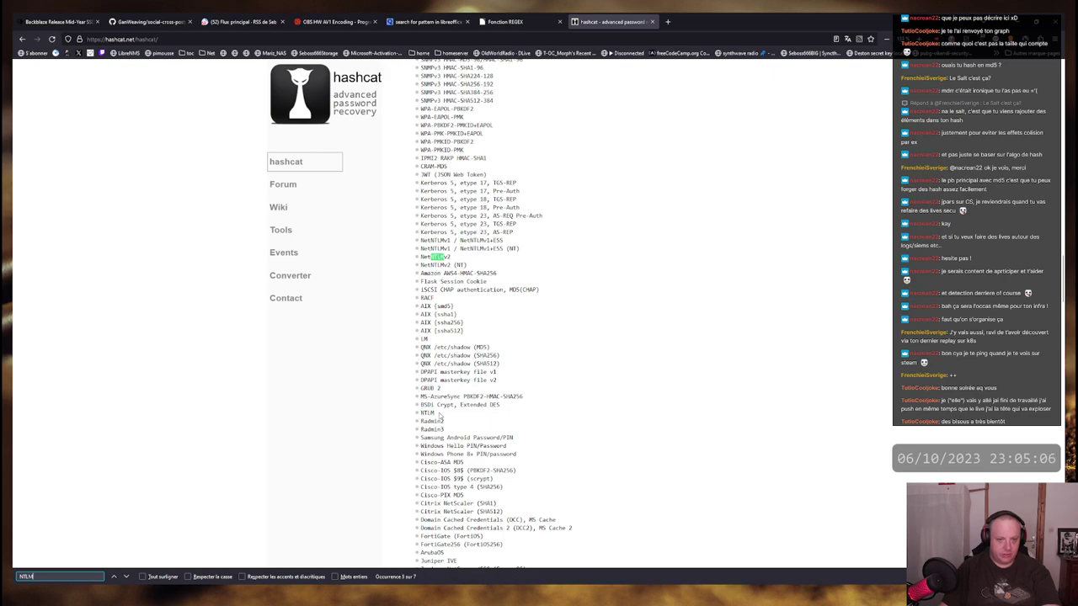
{"action": "left_click", "coordinate": [432, 265]}
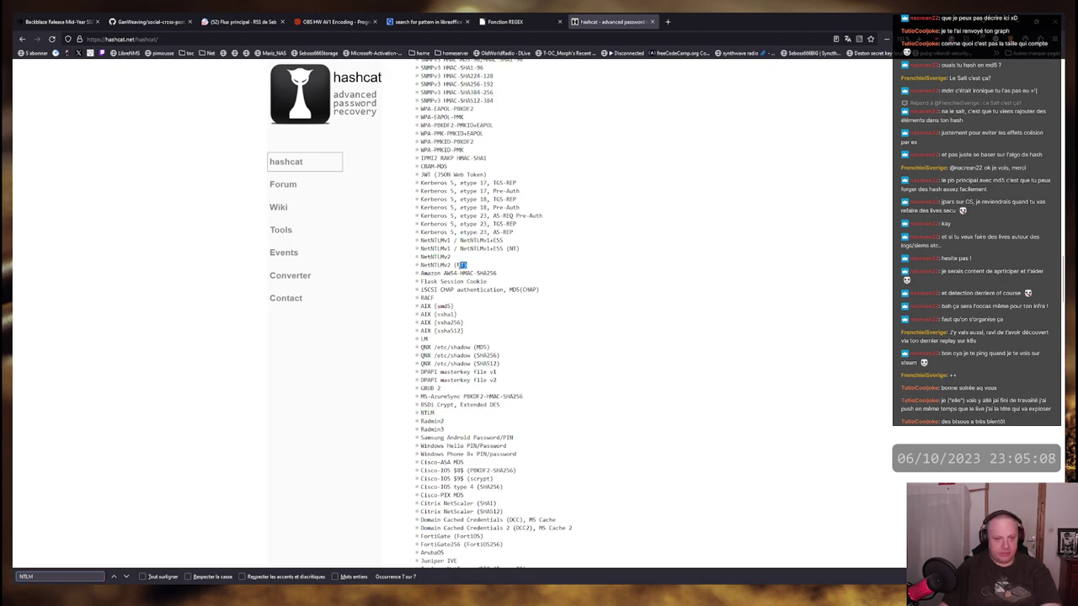
{"action": "left_click_drag", "start_coordinate": [468, 265], "coordinate": [423, 265]}
{"action": "left_click", "coordinate": [432, 264]}
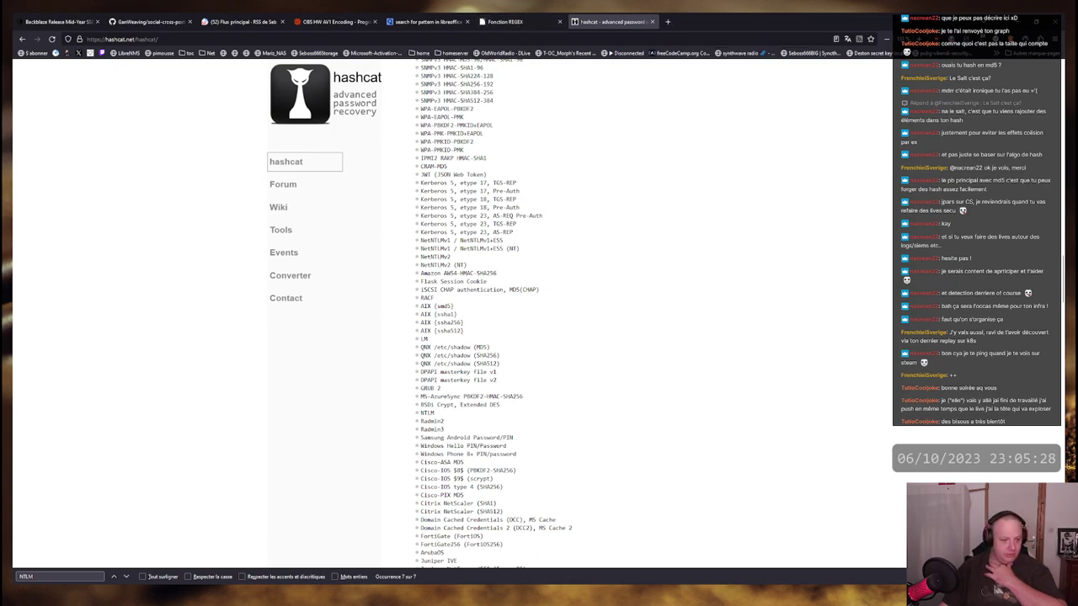
View the Twitter brute-force password time table, then return to hashcat's algorithm list
{"action": "mouse_move", "coordinate": [275, 573]}
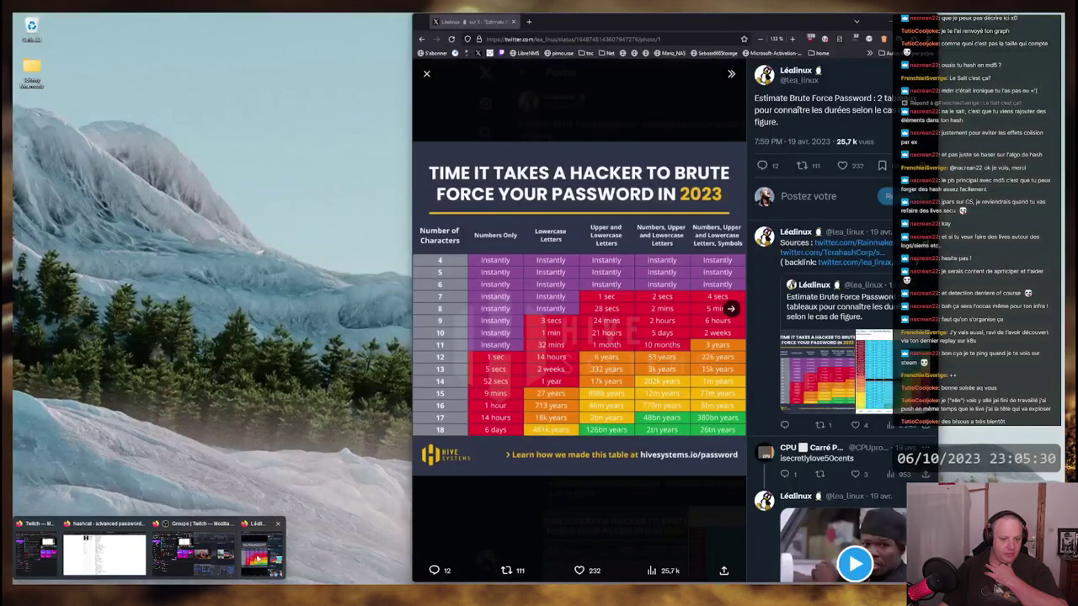
{"action": "left_click", "coordinate": [259, 556]}
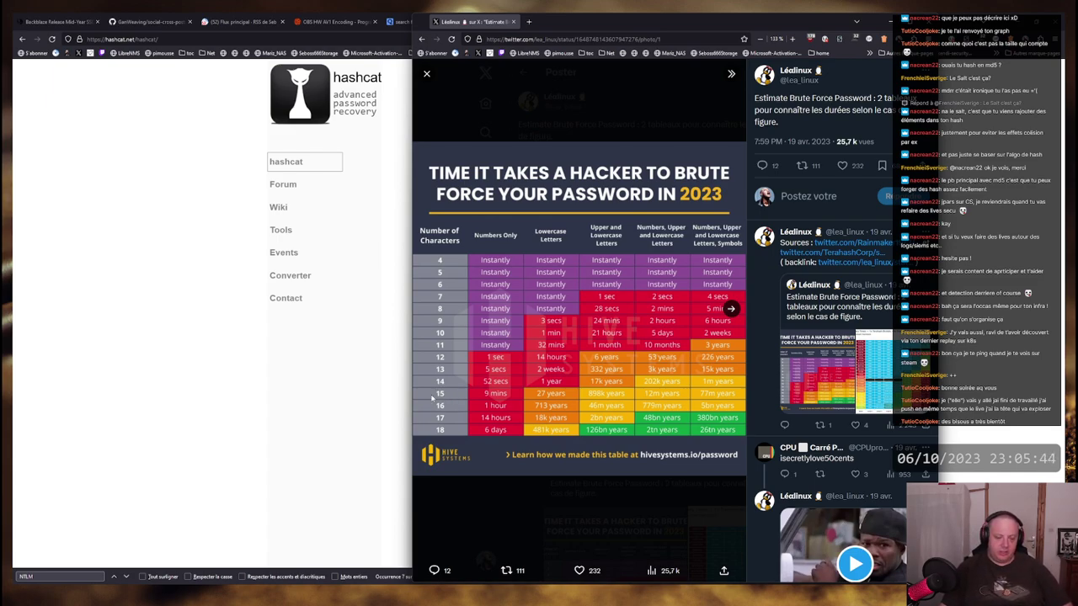
{"action": "left_click", "coordinate": [230, 357]}
{"action": "scroll", "coordinate": [484, 360], "scroll_direction": "down", "scroll_amount": 2}
{"action": "scroll", "coordinate": [484, 360], "scroll_direction": "up", "scroll_amount": 10}
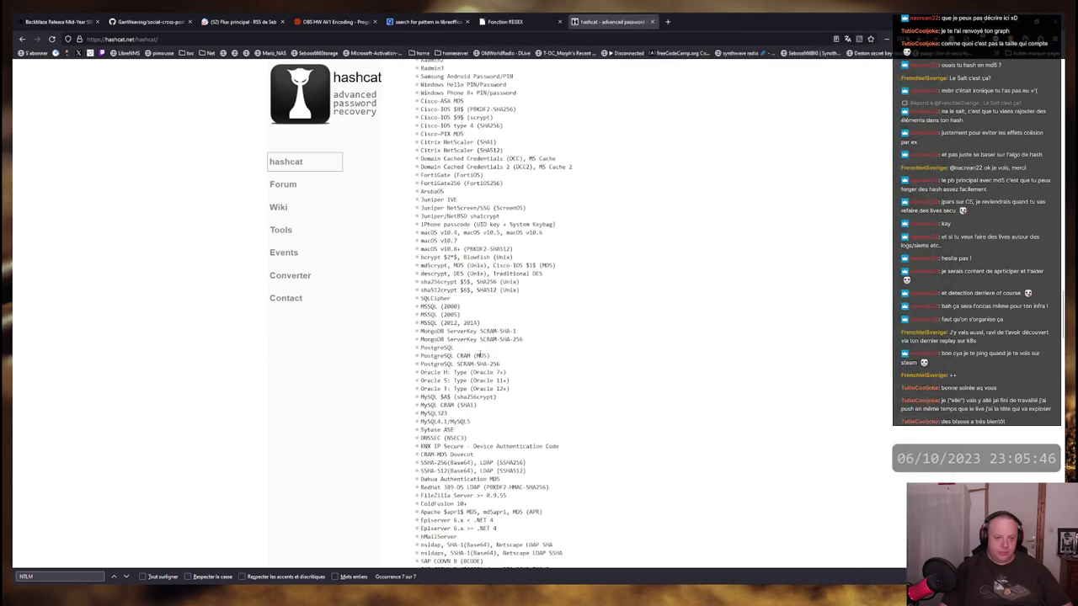
{"action": "scroll", "coordinate": [489, 299], "scroll_direction": "up", "scroll_amount": 10}
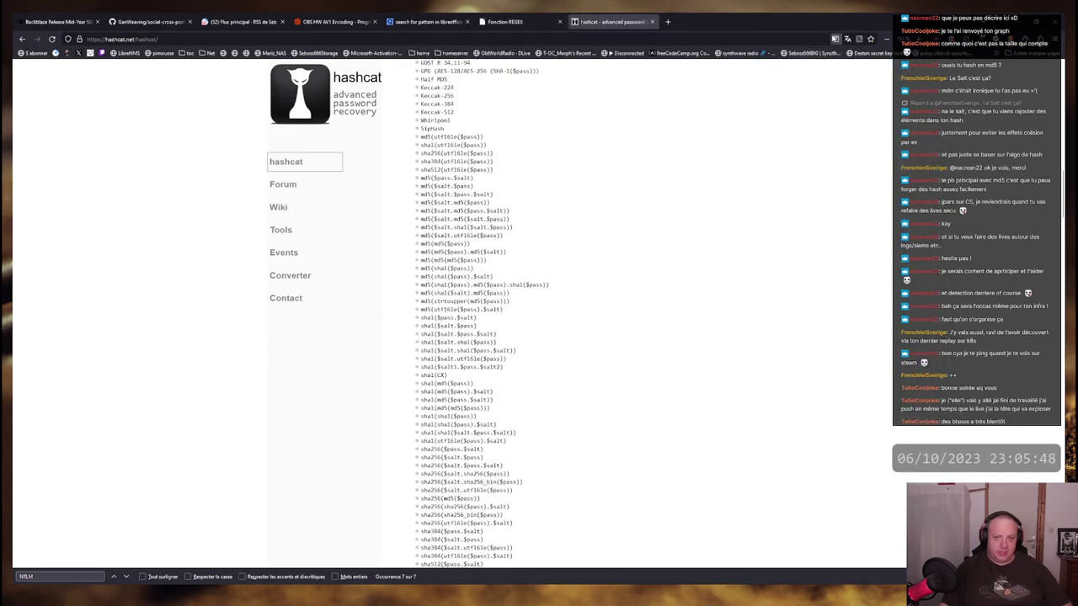
Search 'hashcat benchmark' in a new tab and browse the OpenBenchmarking hashcat results
{"action": "left_click", "coordinate": [667, 22]}
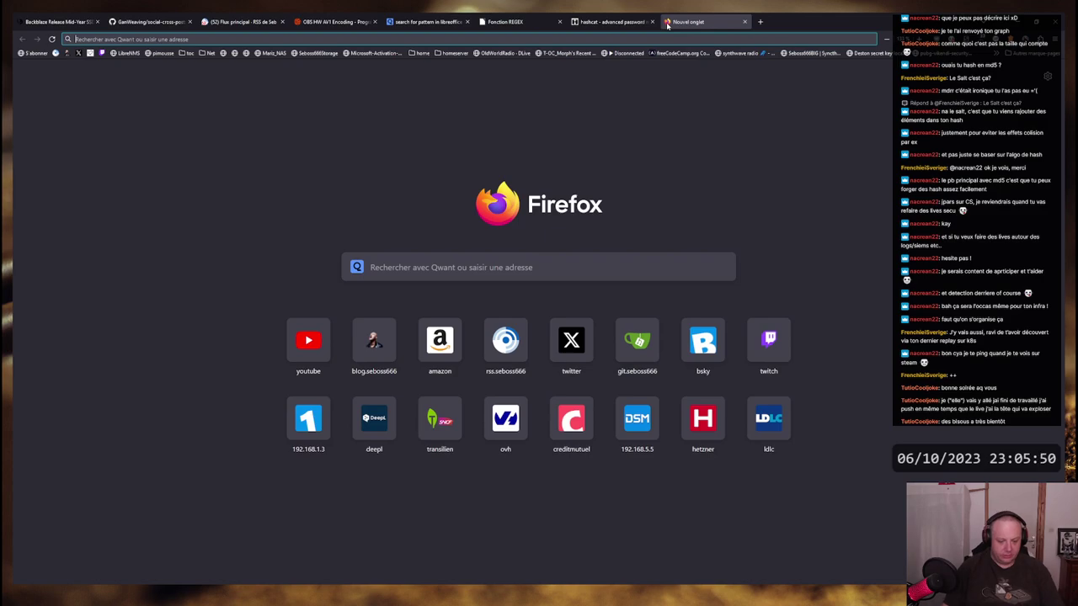
{"action": "type", "text": "hashca"}
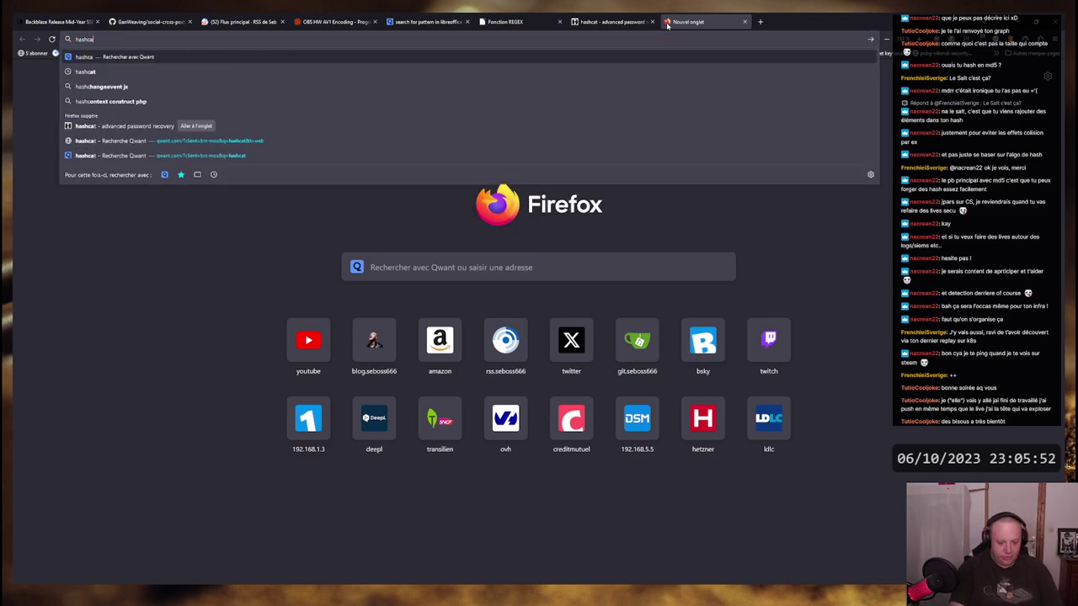
{"action": "type", "text": "t benchmark"}
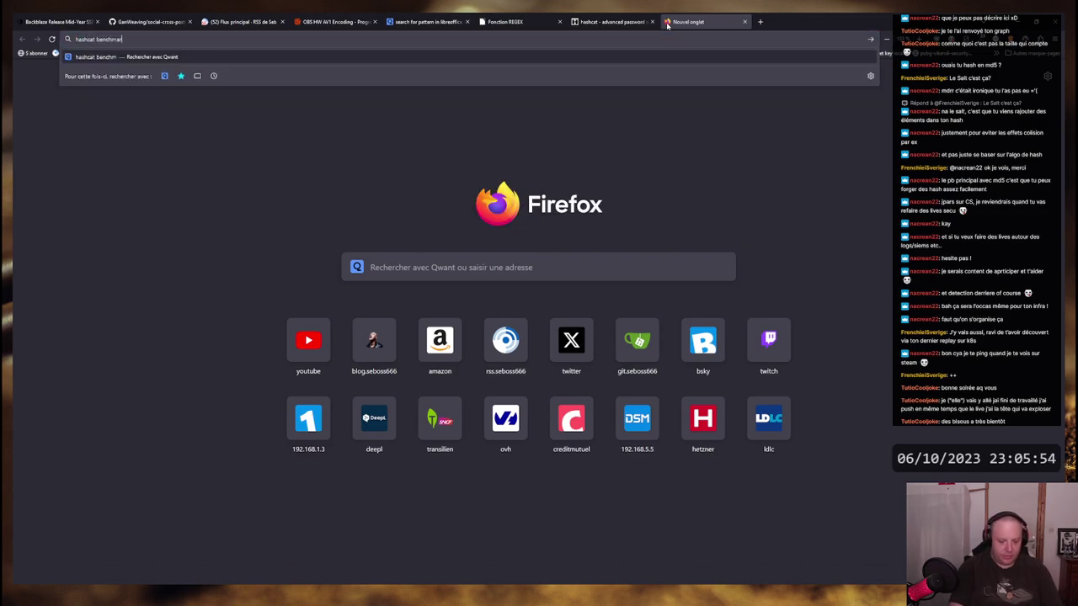
{"action": "key", "text": "Return"}
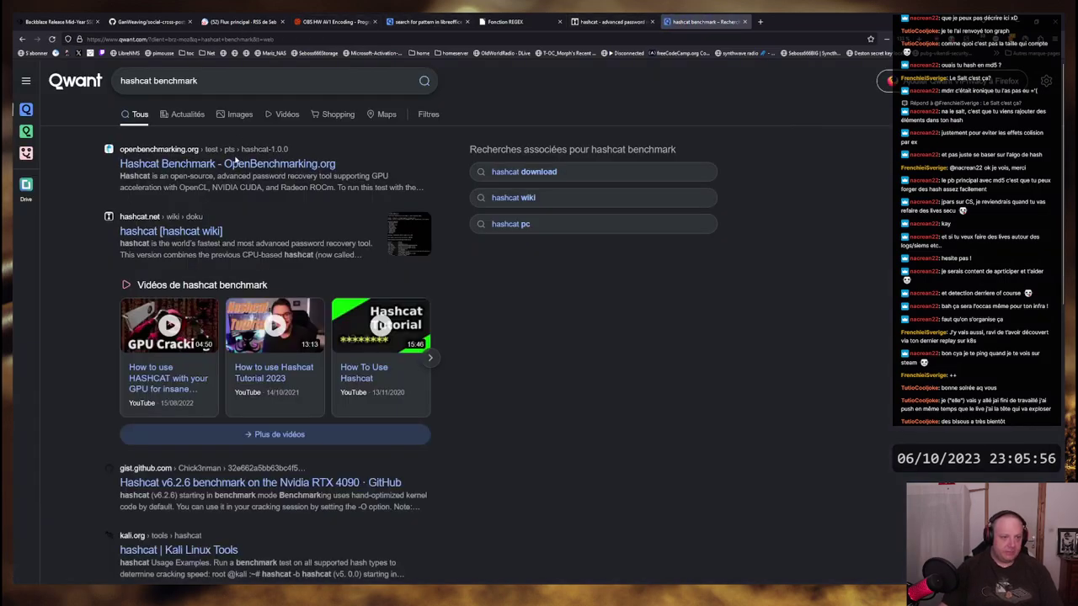
{"action": "left_click", "coordinate": [229, 165]}
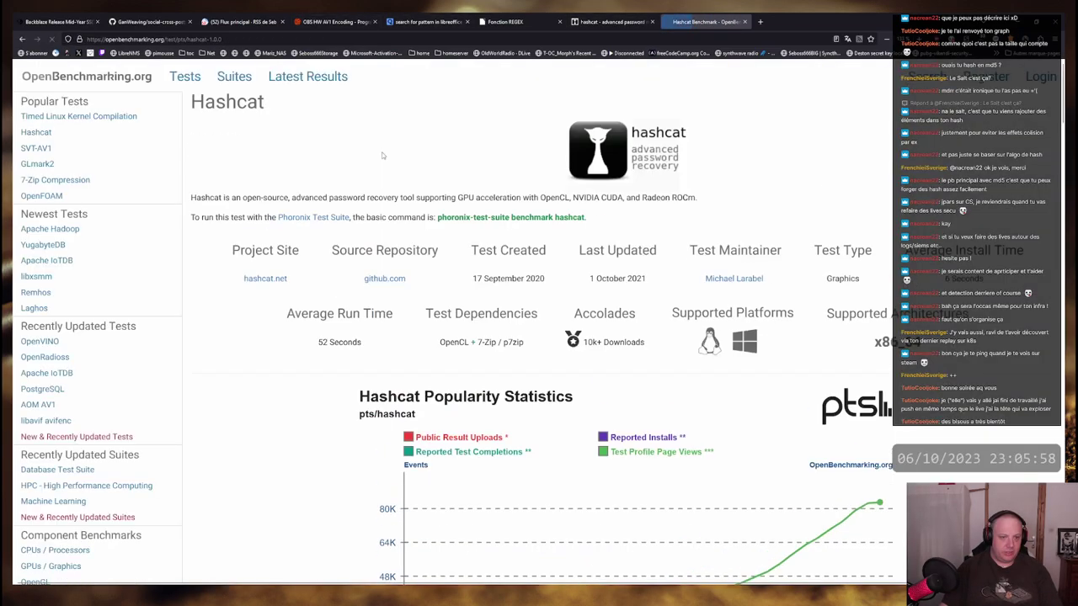
{"action": "scroll", "coordinate": [730, 263], "scroll_direction": "down", "scroll_amount": 5}
{"action": "scroll", "coordinate": [731, 264], "scroll_direction": "down", "scroll_amount": 1}
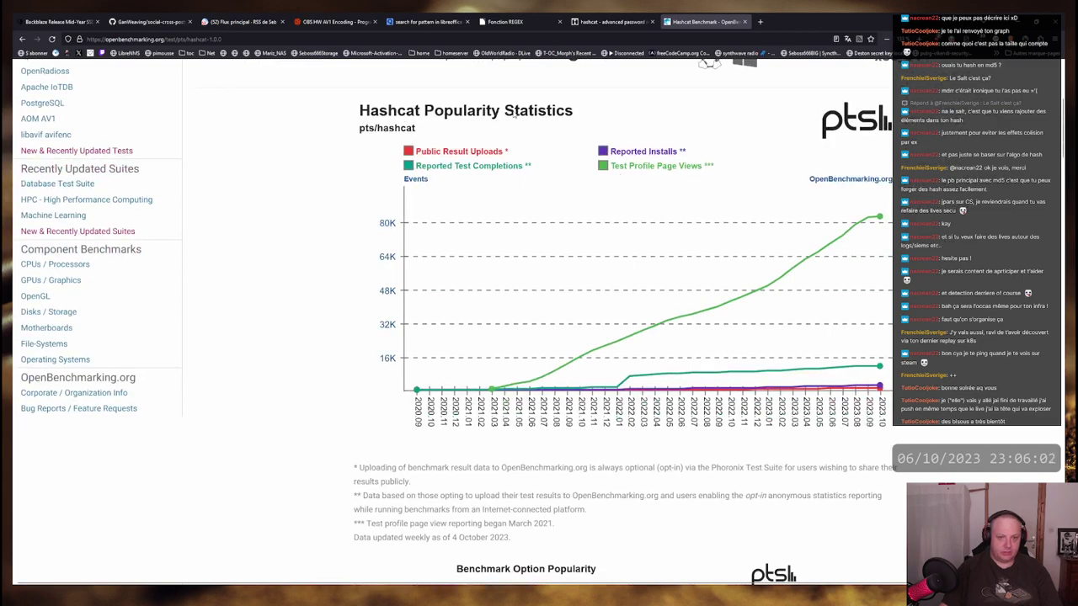
{"action": "scroll", "coordinate": [627, 220], "scroll_direction": "down", "scroll_amount": 5}
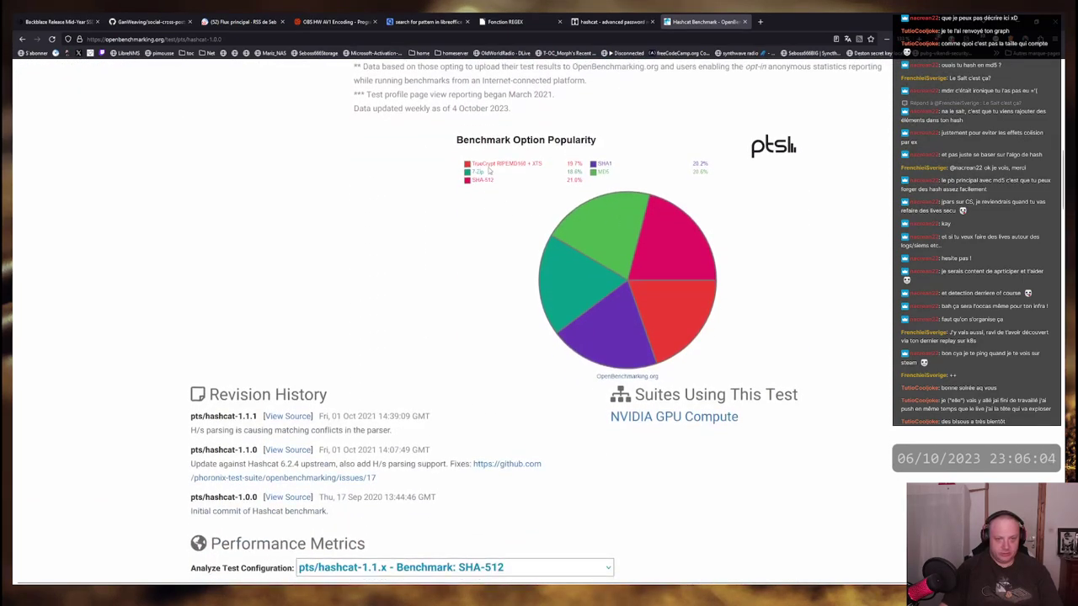
{"action": "scroll", "coordinate": [597, 256], "scroll_direction": "down", "scroll_amount": 5}
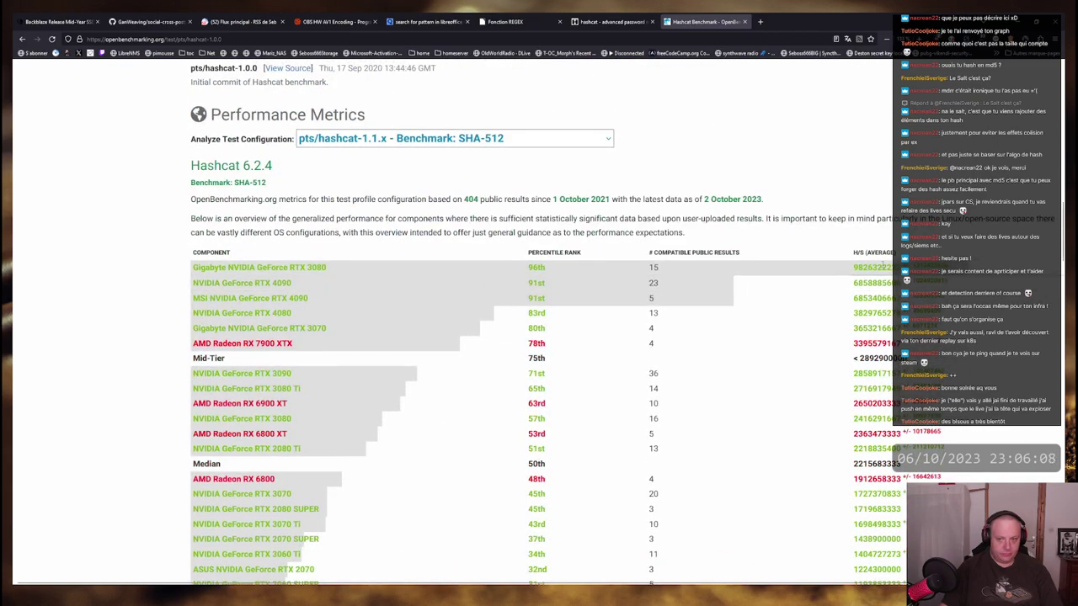
{"action": "scroll", "coordinate": [880, 266], "scroll_direction": "up", "scroll_amount": 5}
Check the hashcat wiki result, then open the RTX 4090 benchmark gist in a new tab
{"action": "key", "text": "alt+Left"}
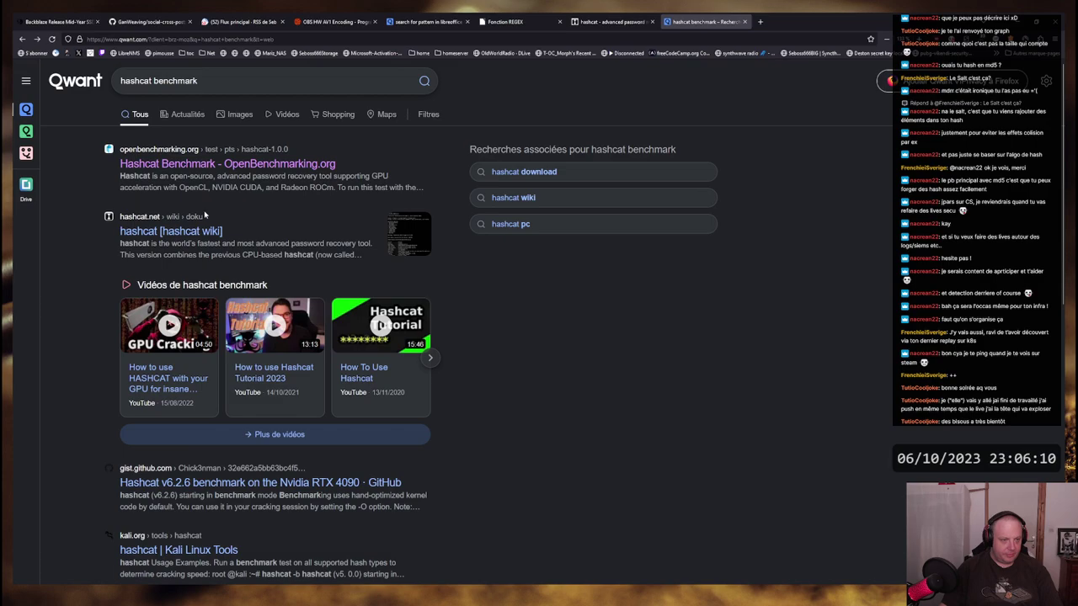
{"action": "left_click", "coordinate": [175, 233]}
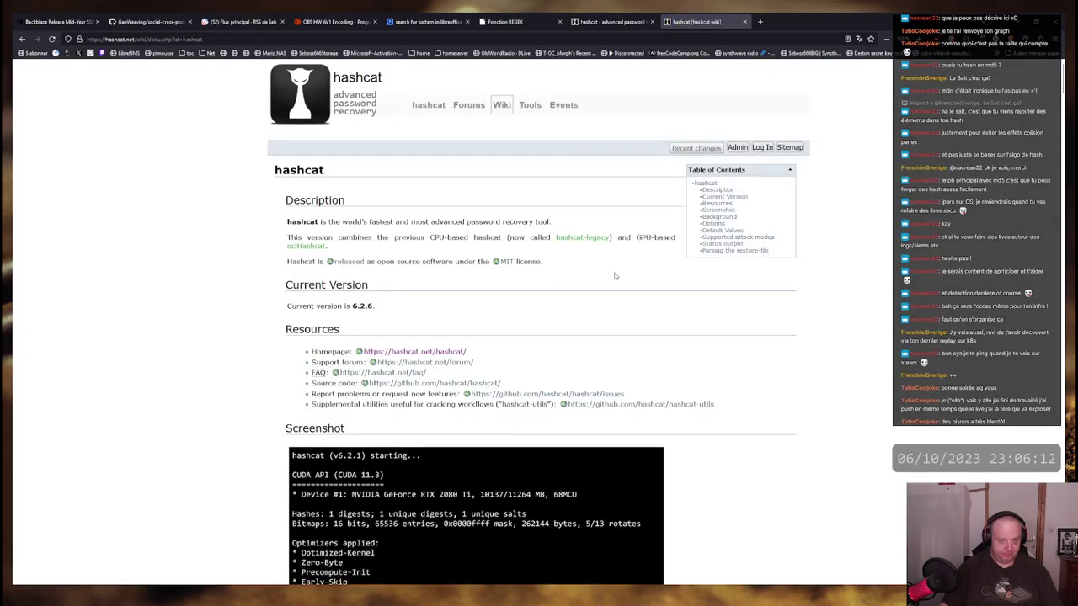
{"action": "key", "text": "alt+Left"}
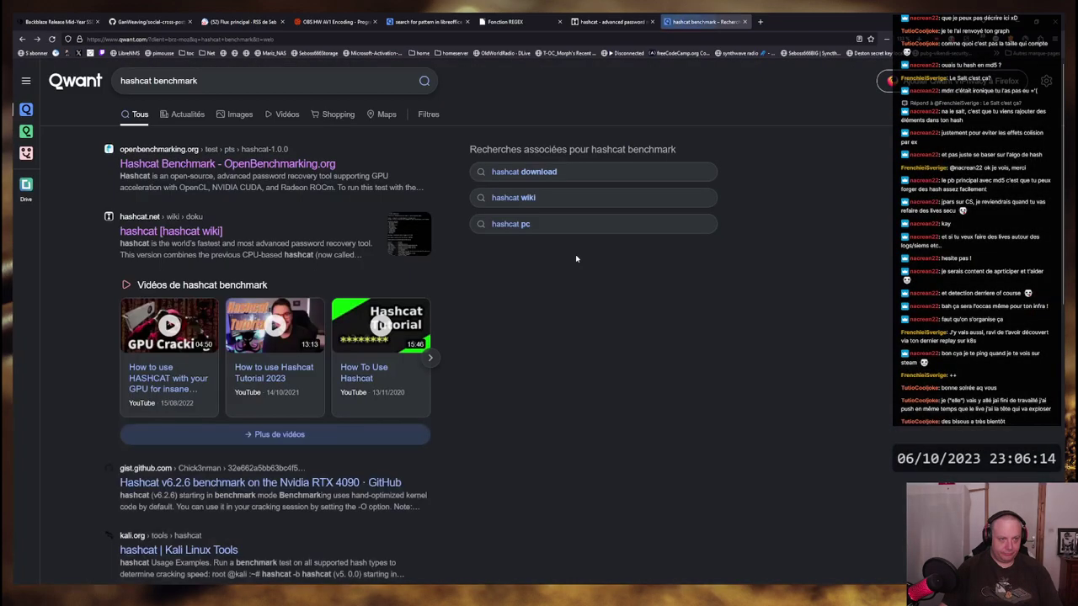
{"action": "scroll", "coordinate": [310, 287], "scroll_direction": "down", "scroll_amount": 4}
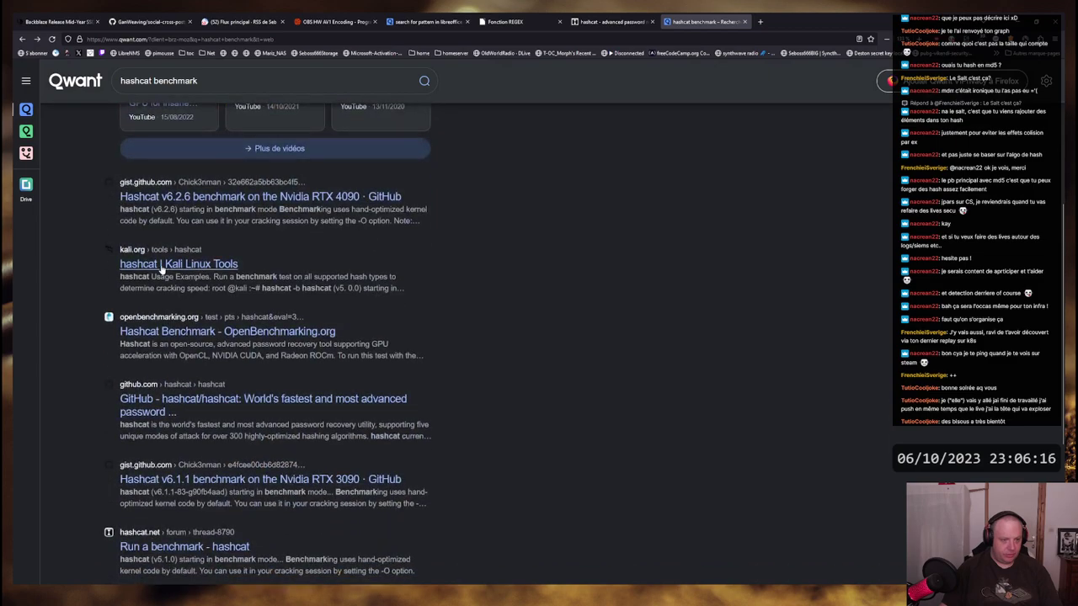
{"action": "middle_click", "coordinate": [251, 198]}
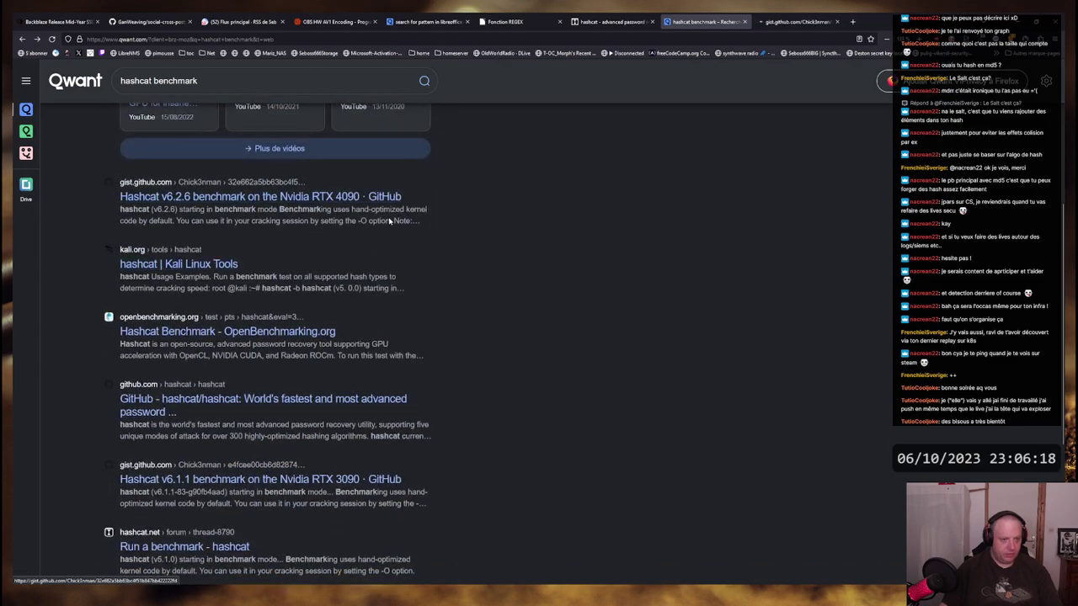
On the RTX 4090 gist, highlight the MD5 speed of 164.1 GH/s
{"action": "left_click", "coordinate": [798, 23]}
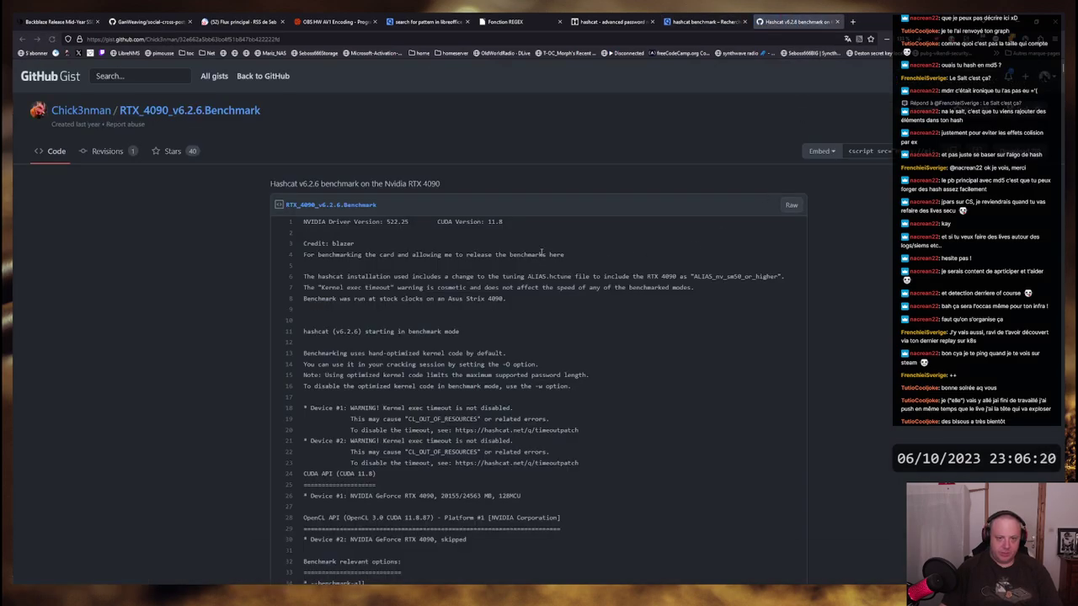
{"action": "scroll", "coordinate": [659, 257], "scroll_direction": "down", "scroll_amount": 4}
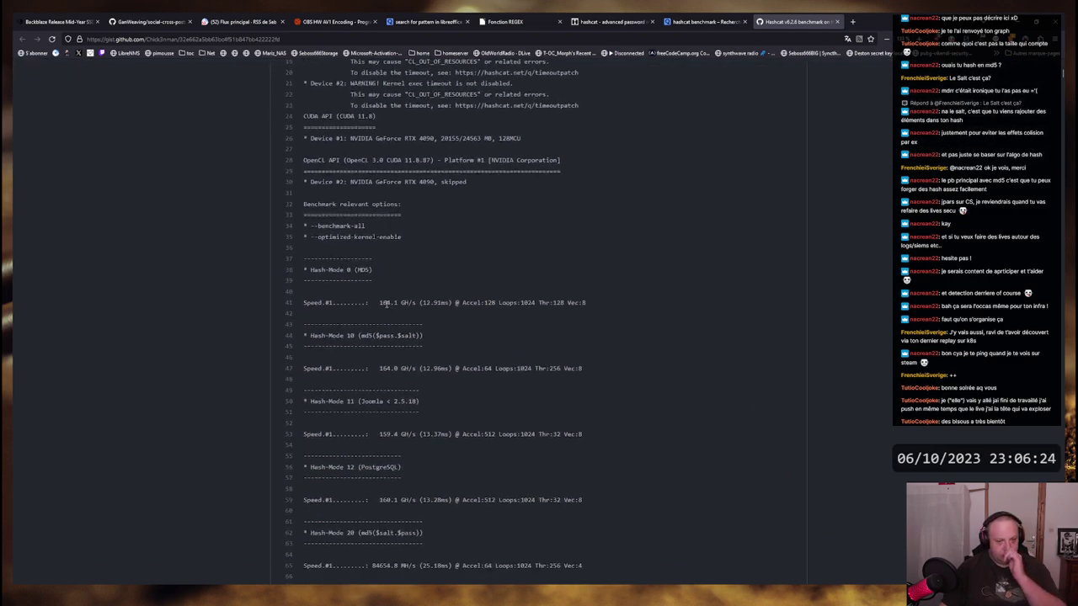
{"action": "left_click_drag", "start_coordinate": [380, 302], "coordinate": [412, 302]}
{"action": "left_click", "coordinate": [413, 302]}
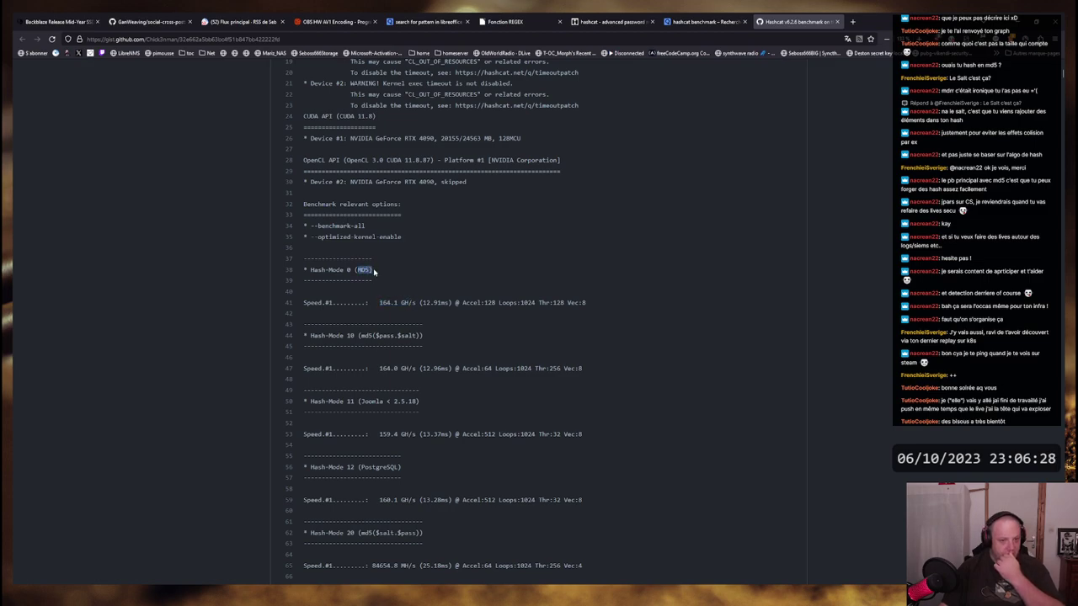
{"action": "left_click_drag", "start_coordinate": [357, 270], "coordinate": [368, 269]}
{"action": "left_click", "coordinate": [362, 270]}
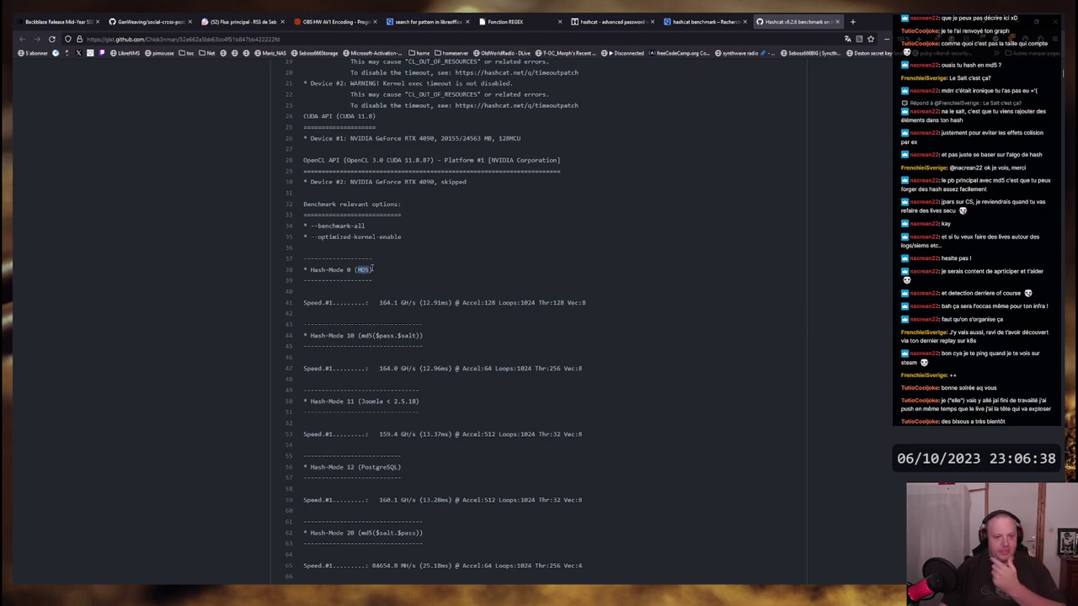
{"action": "left_click", "coordinate": [376, 298]}
{"action": "left_click_drag", "start_coordinate": [377, 302], "coordinate": [408, 300]}
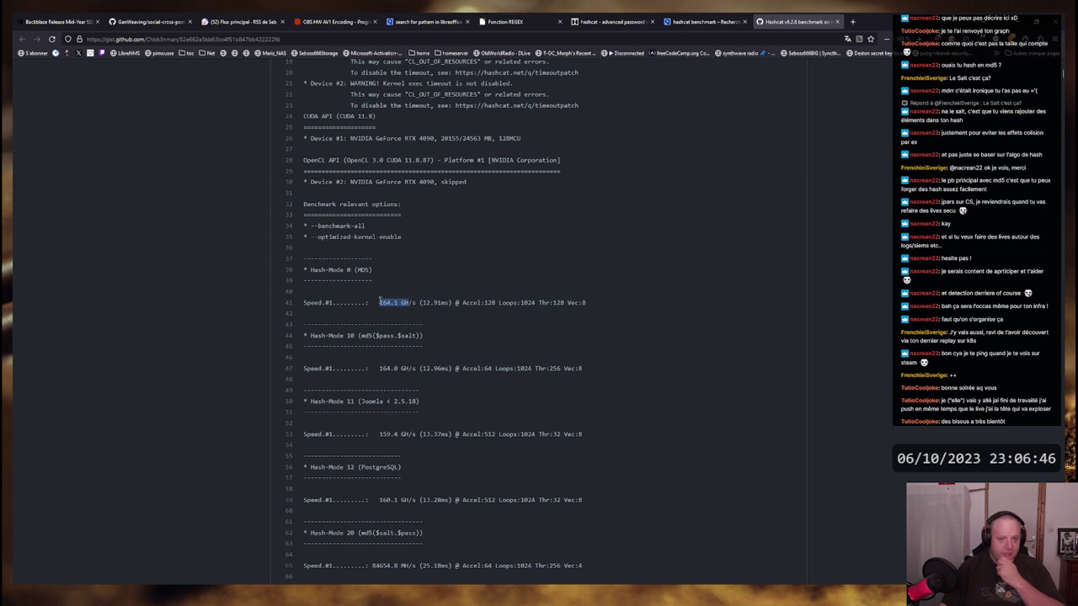
{"action": "left_click_drag", "start_coordinate": [379, 304], "coordinate": [403, 302]}
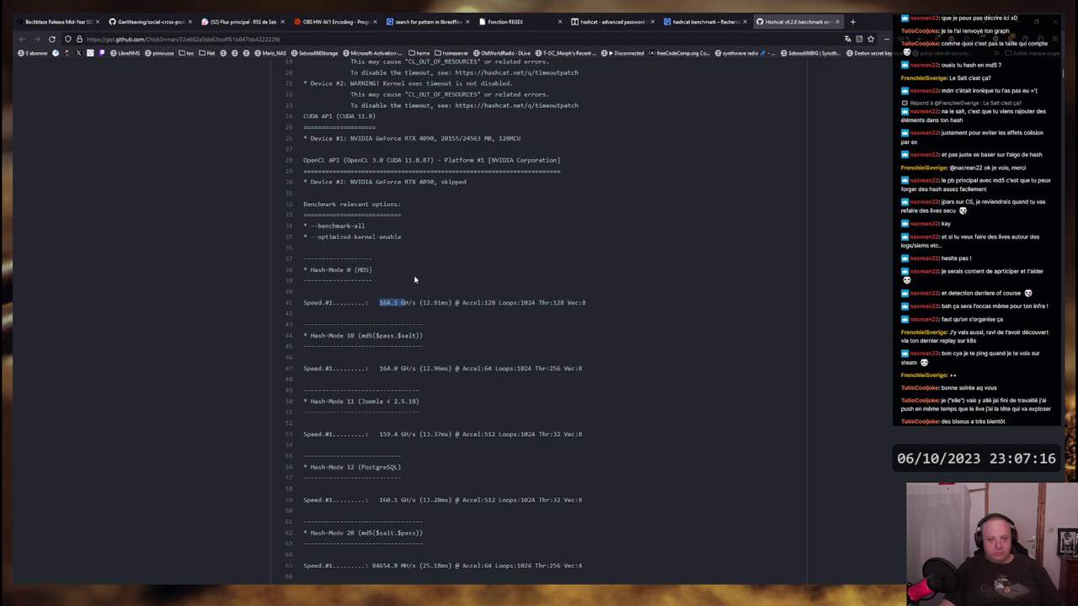
Select MD5 in the Hash-Mode 0 header and start an in-page search
{"action": "double_click", "coordinate": [363, 269]}
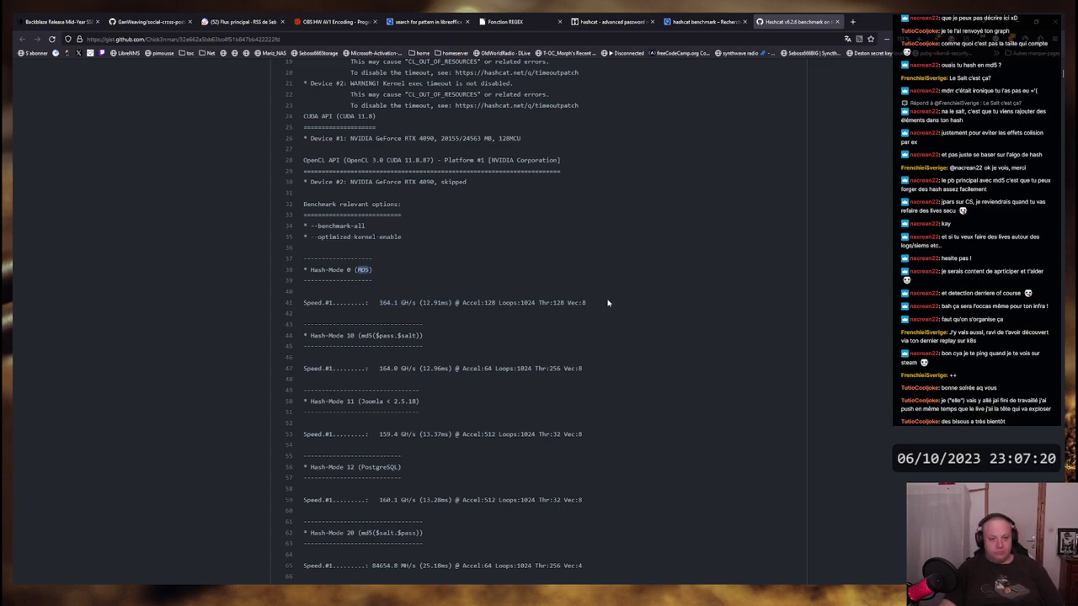
{"action": "scroll", "coordinate": [608, 302], "scroll_direction": "down", "scroll_amount": 4}
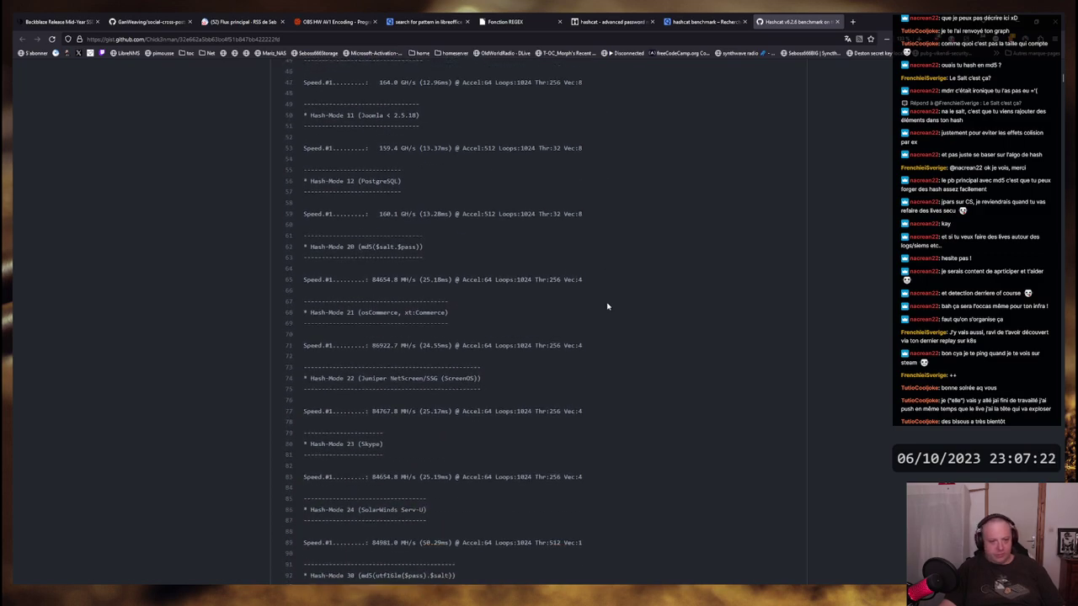
{"action": "key", "text": "ctrl+f"}
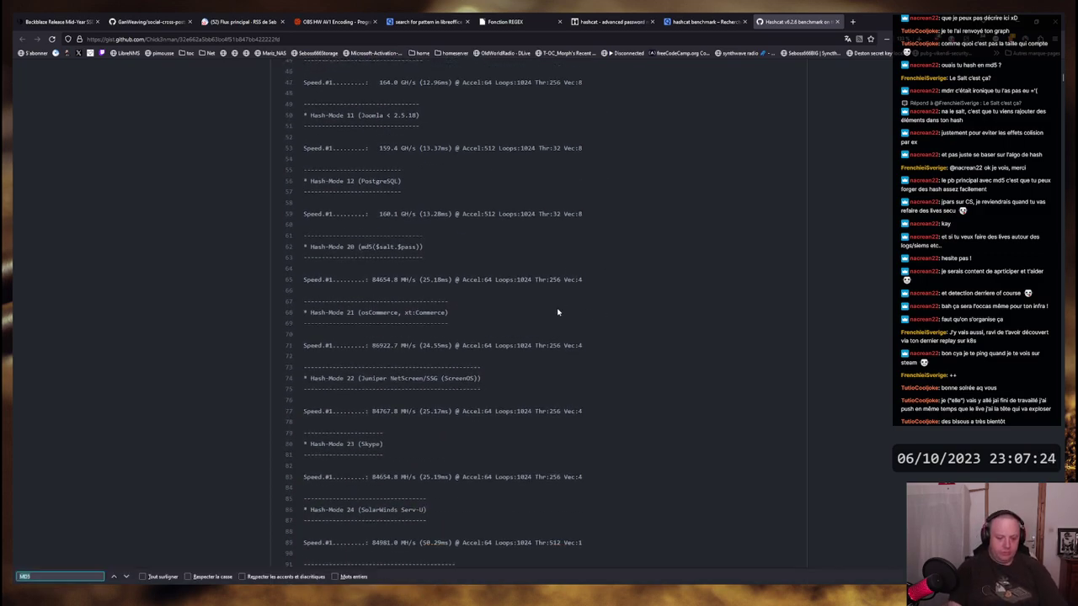
Find 'NTLM' in the gist and highlight the NTLM 288.5 and NetNTLMv2 11764.8 speeds
{"action": "type", "text": "nTLM"}
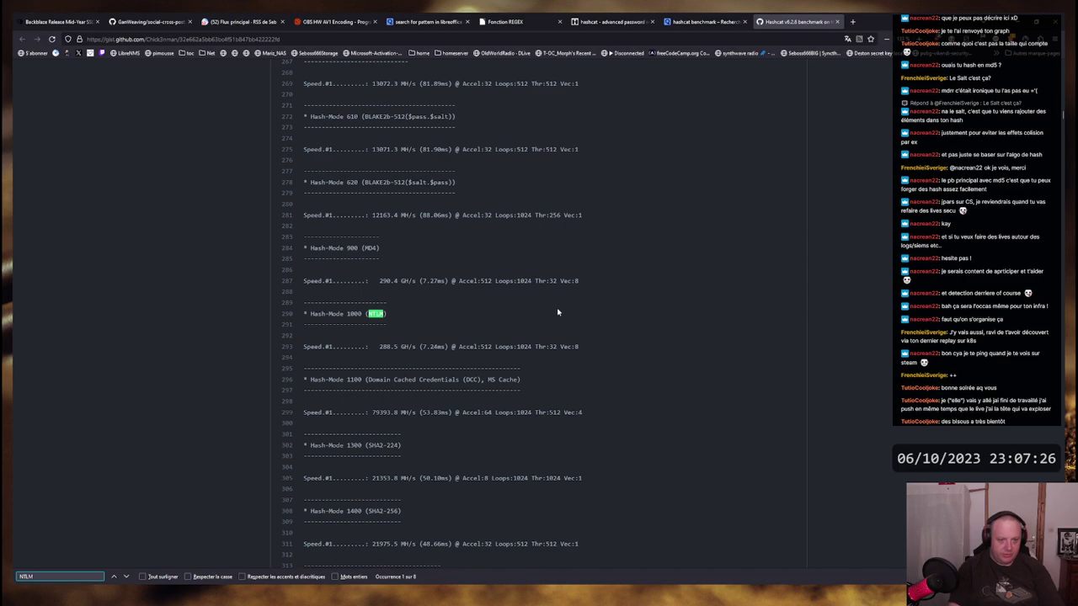
{"action": "left_click_drag", "start_coordinate": [378, 346], "coordinate": [405, 347]}
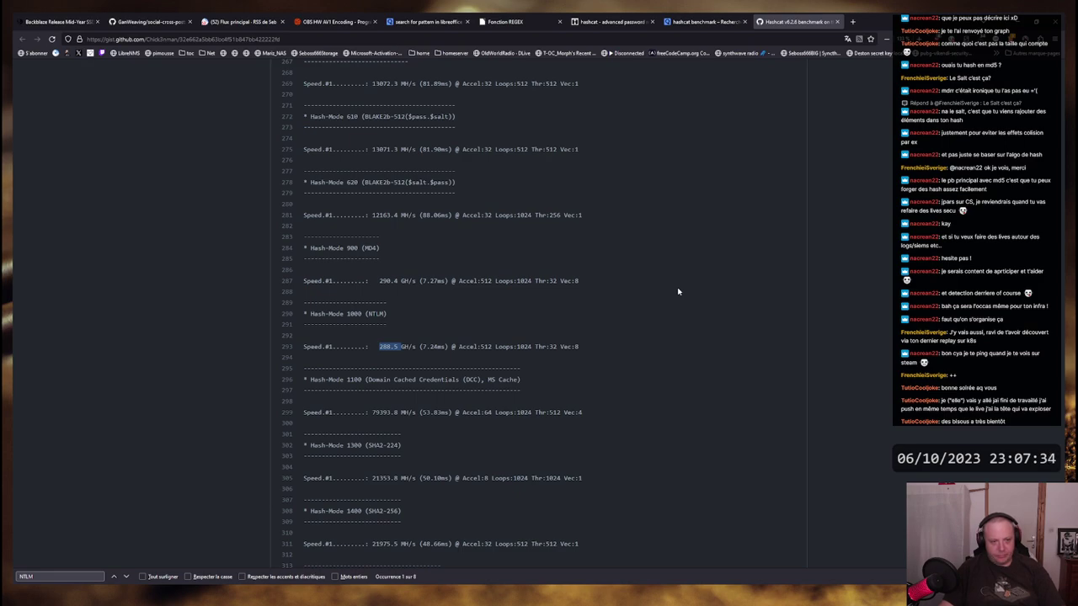
{"action": "key", "text": "Return"}
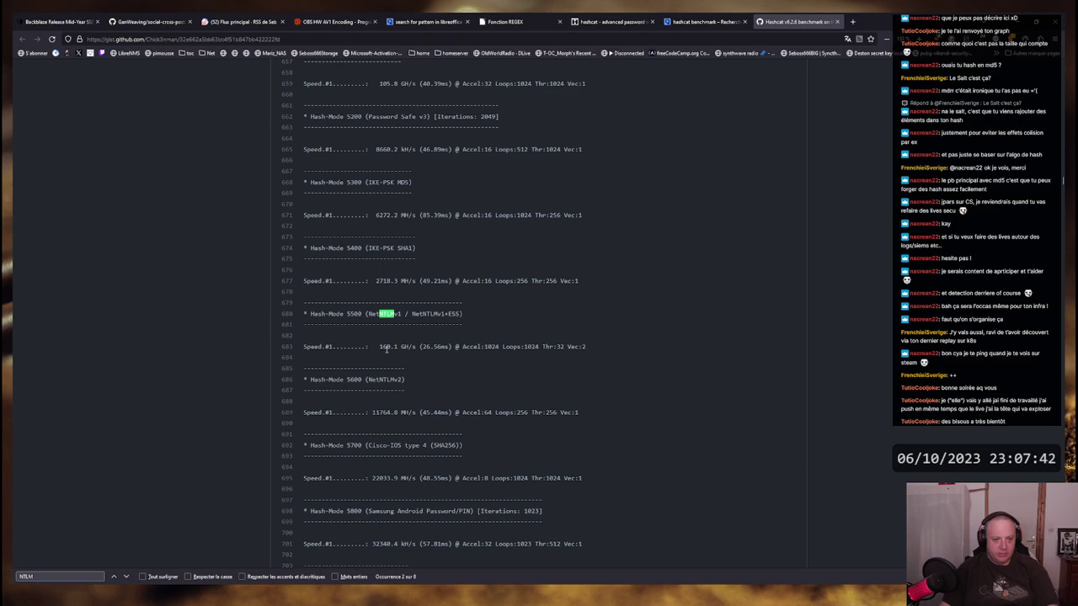
{"action": "key", "text": "Return"}
{"action": "key", "text": "Return"}
{"action": "double_click", "coordinate": [395, 412]}
{"action": "left_click", "coordinate": [395, 412]}
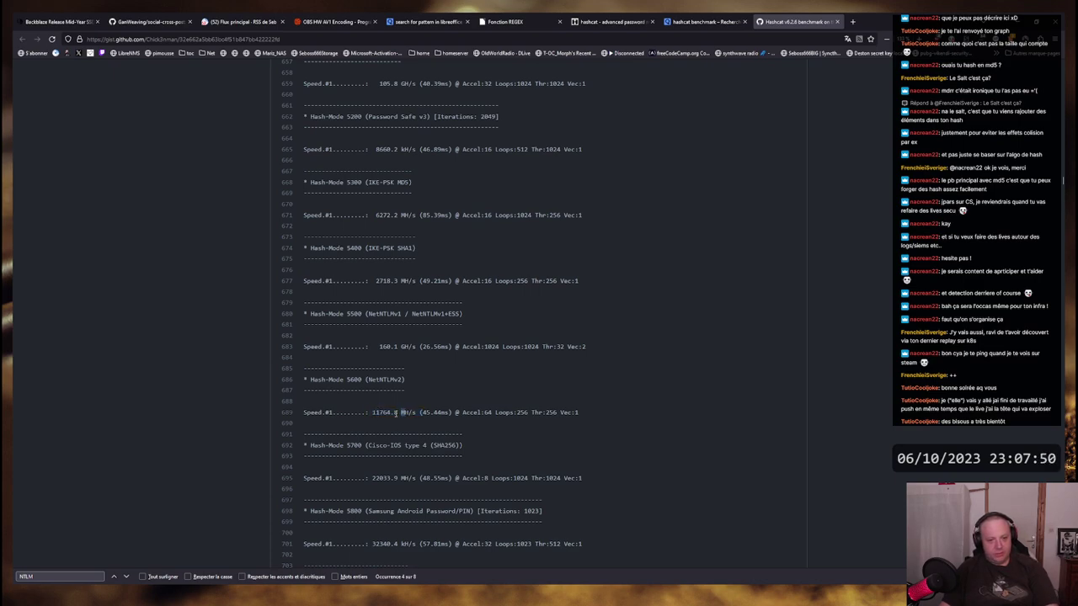
{"action": "left_click_drag", "start_coordinate": [378, 413], "coordinate": [395, 412]}
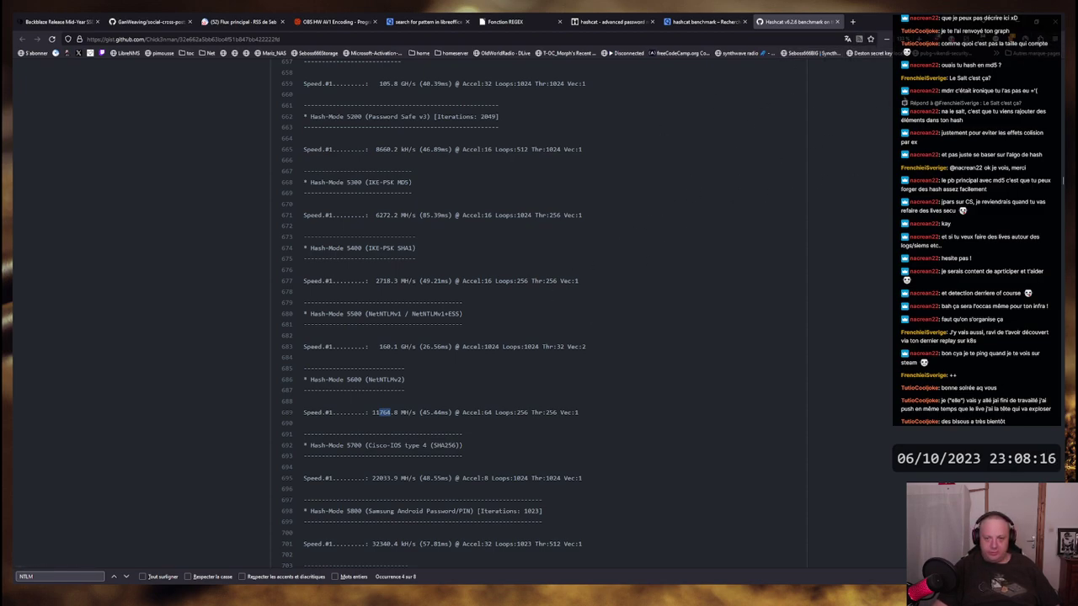
{"action": "left_click", "coordinate": [1059, 39]}
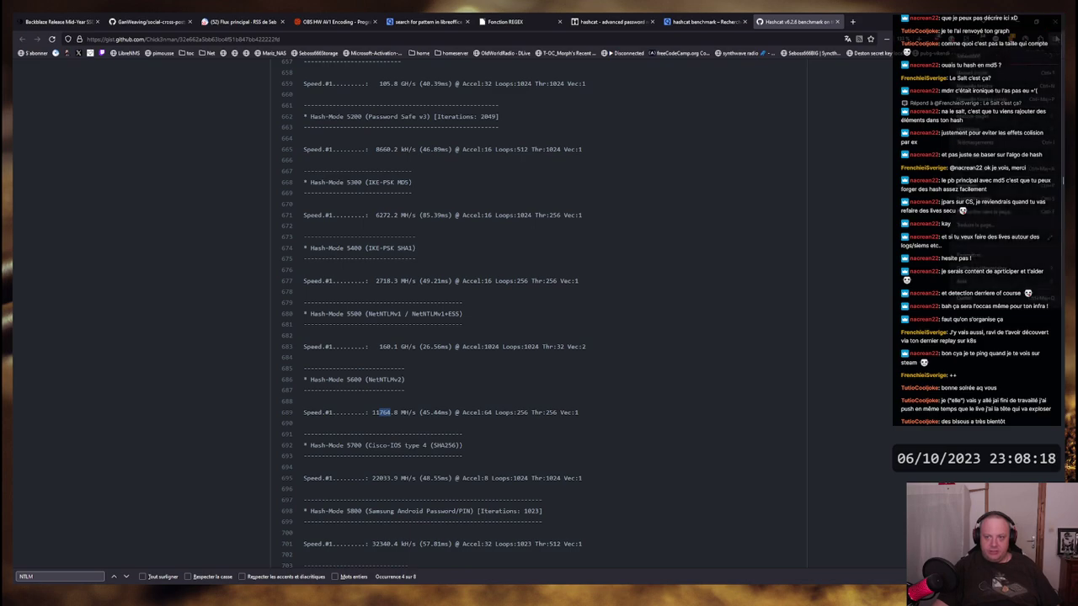
Search 'firefox monitor' in a new tab and open the monitor.firefox.com page
{"action": "left_click", "coordinate": [853, 21]}
{"action": "type", "text": "fi"}
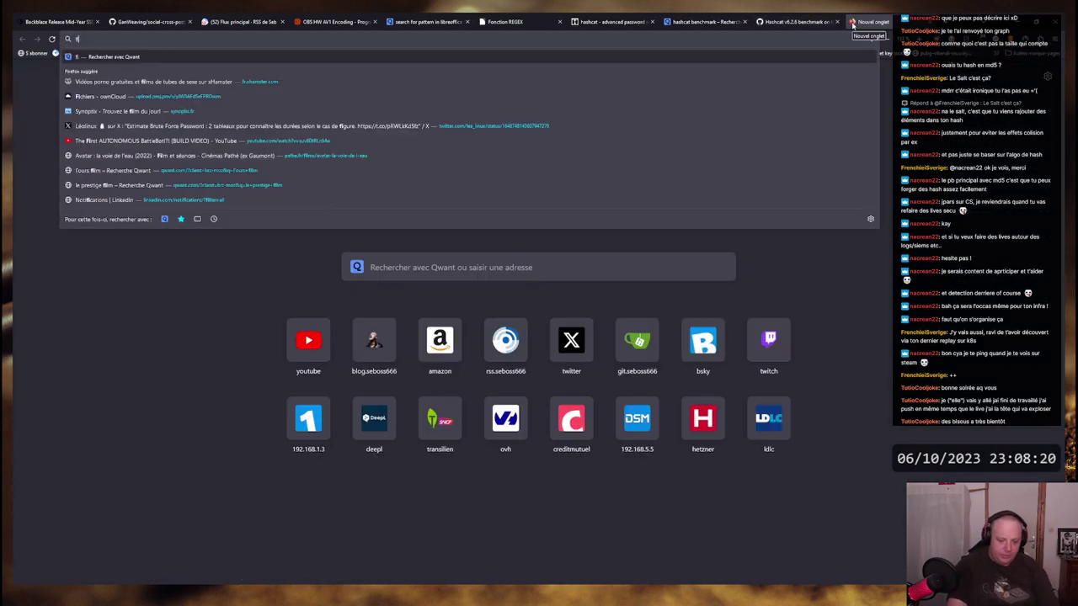
{"action": "type", "text": "refox monitor"}
{"action": "key", "text": "Return"}
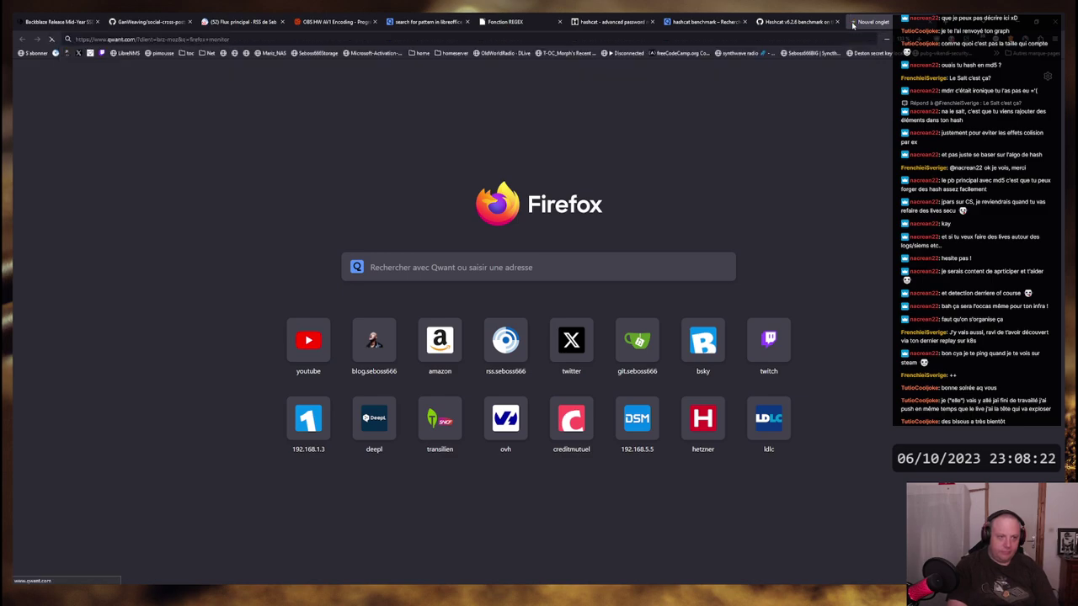
{"action": "left_click", "coordinate": [166, 168]}
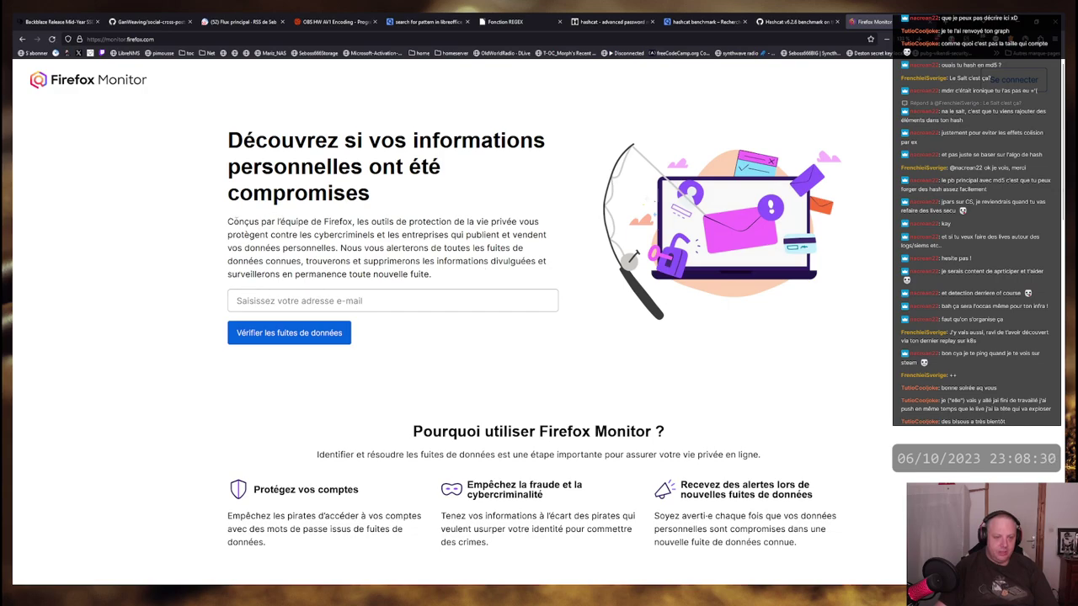
{"action": "scroll", "coordinate": [576, 338], "scroll_direction": "down", "scroll_amount": 3}
{"action": "scroll", "coordinate": [575, 338], "scroll_direction": "down", "scroll_amount": 3}
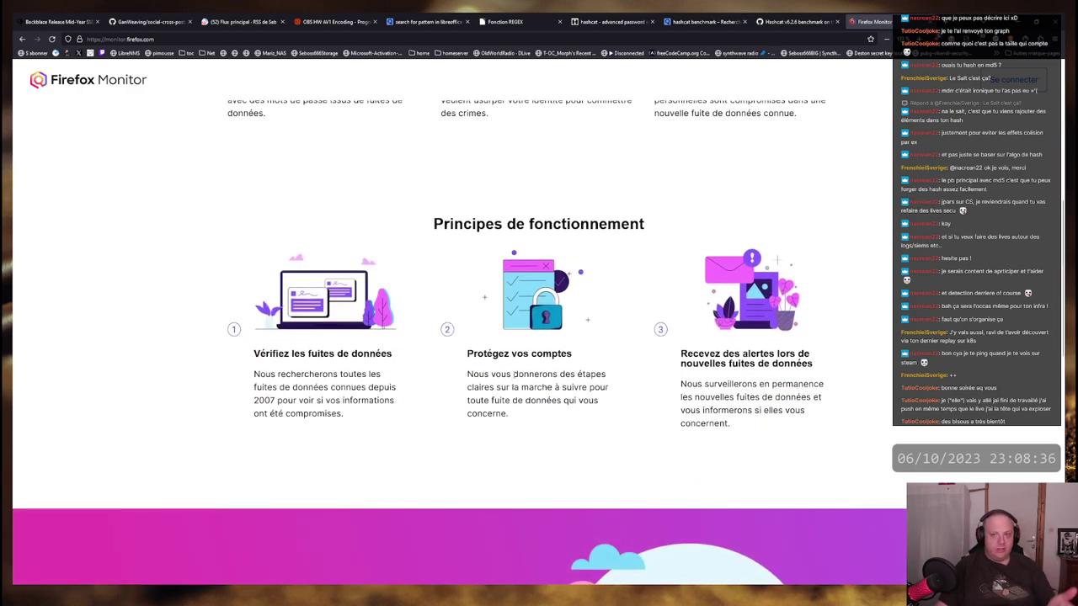
{"action": "scroll", "coordinate": [514, 374], "scroll_direction": "up", "scroll_amount": 6}
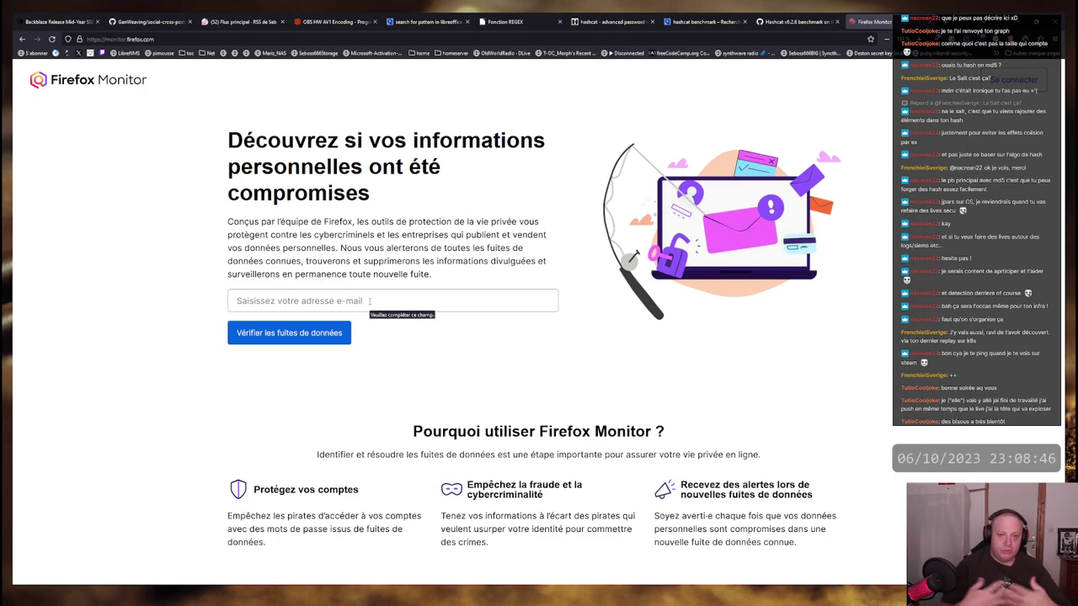
Begin entering an e-mail address in the breach-check field, then erase it
{"action": "left_click", "coordinate": [373, 304]}
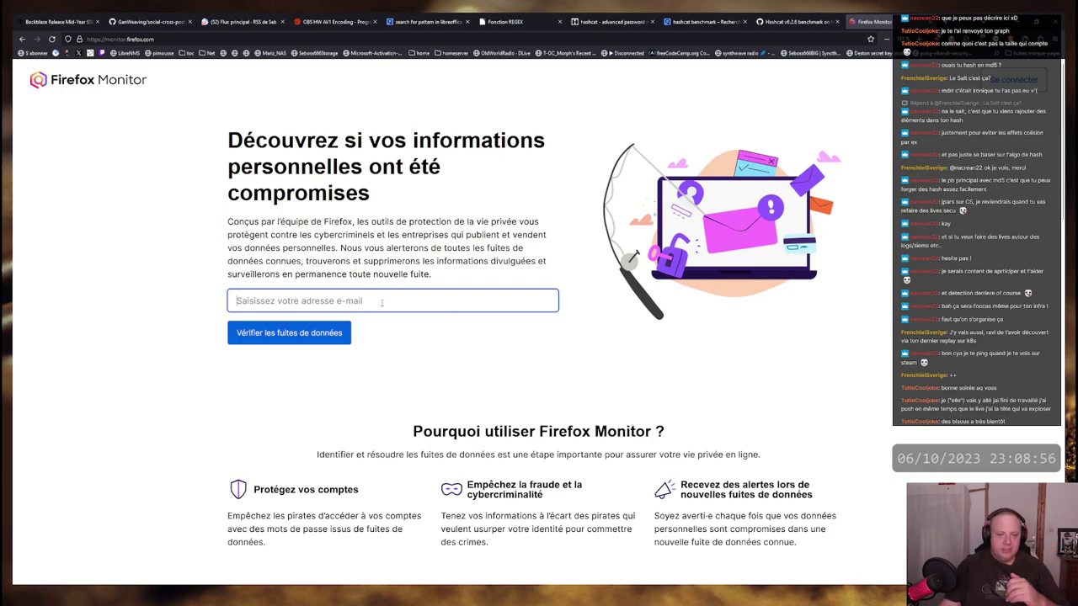
{"action": "left_click", "coordinate": [368, 302]}
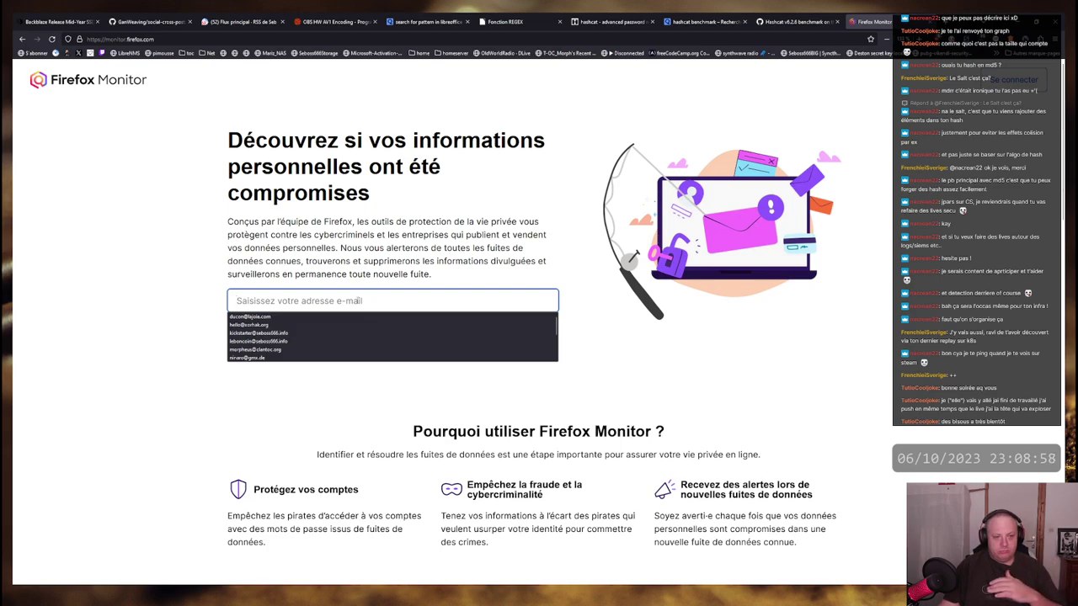
{"action": "left_click", "coordinate": [170, 264]}
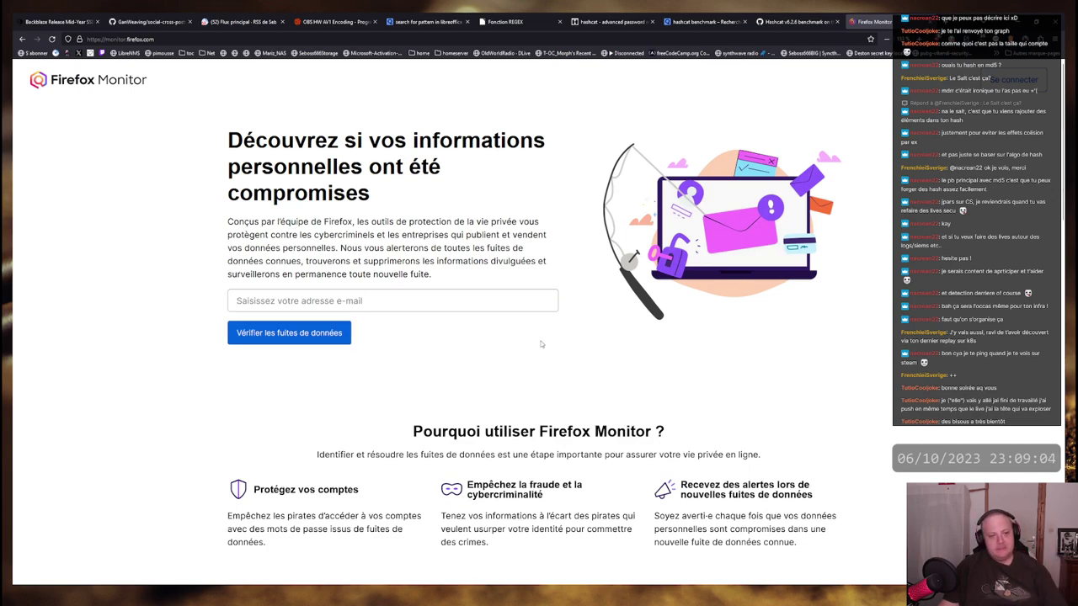
{"action": "left_click", "coordinate": [405, 300]}
{"action": "type", "text": "moprheus@"}
{"action": "key", "text": "BackSpace"}
{"action": "key", "text": "BackSpace"}
{"action": "key", "text": "BackSpace"}
{"action": "key", "text": "BackSpace"}
{"action": "key", "text": "BackSpace"}
{"action": "key", "text": "BackSpace"}
{"action": "key", "text": "BackSpace"}
{"action": "key", "text": "BackSpace"}
{"action": "key", "text": "BackSpace"}
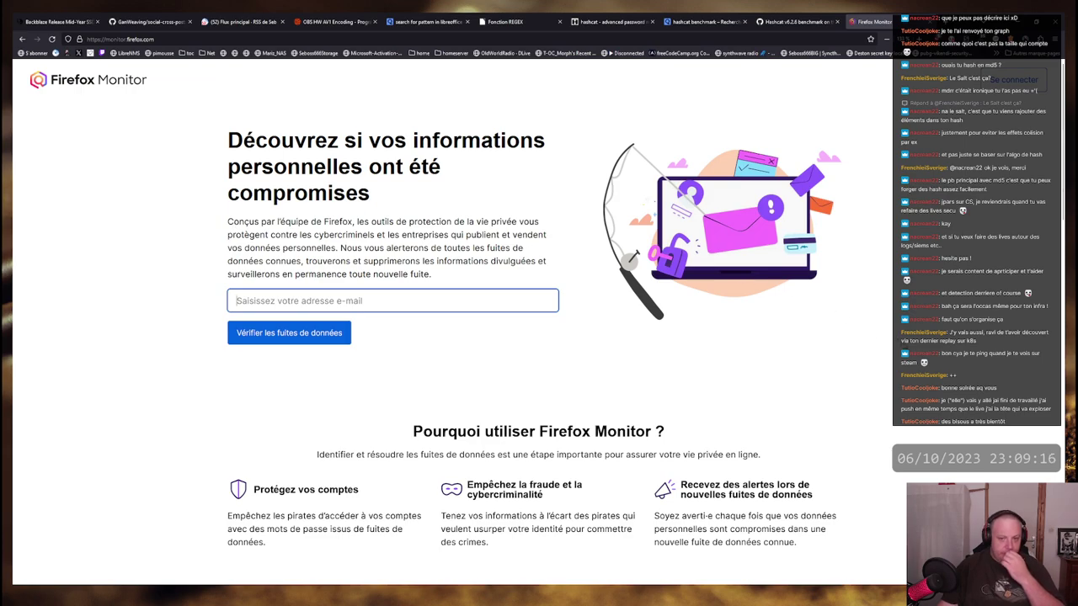
{"action": "scroll", "coordinate": [855, 295], "scroll_direction": "down", "scroll_amount": 6}
{"action": "scroll", "coordinate": [855, 295], "scroll_direction": "up", "scroll_amount": 6}
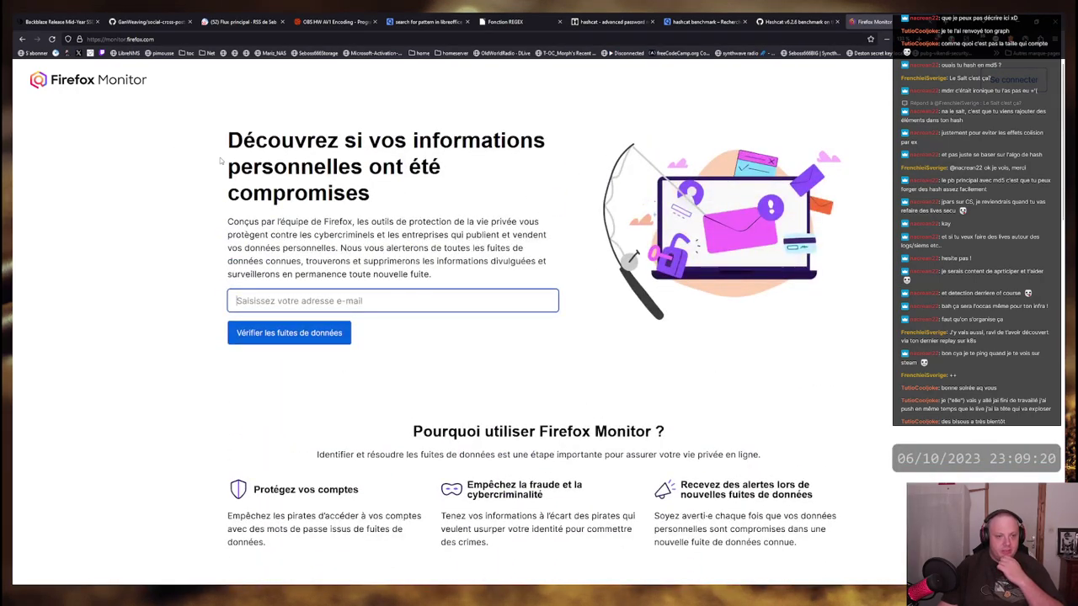
{"action": "scroll", "coordinate": [563, 336], "scroll_direction": "down", "scroll_amount": 12}
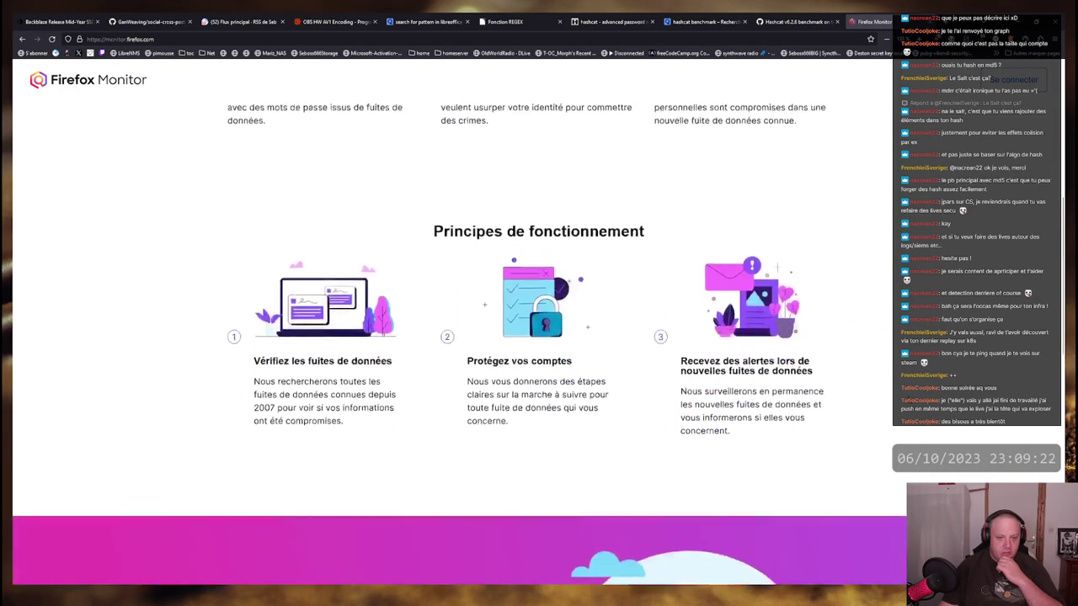
{"action": "scroll", "coordinate": [563, 336], "scroll_direction": "down", "scroll_amount": 2}
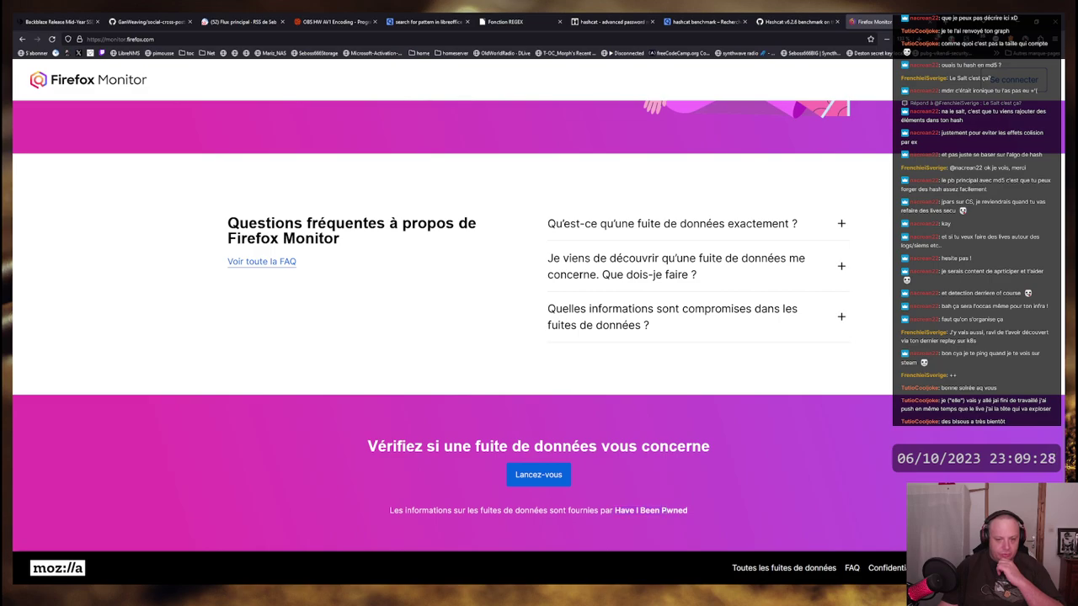
{"action": "left_click_drag", "start_coordinate": [615, 511], "coordinate": [661, 510]}
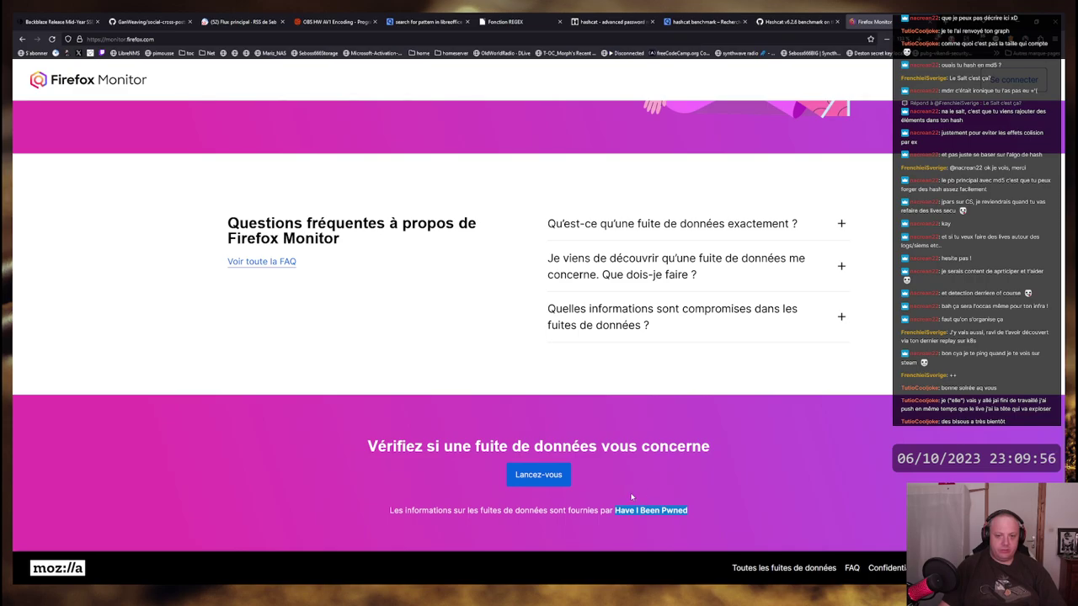
{"action": "scroll", "coordinate": [632, 493], "scroll_direction": "up", "scroll_amount": 10}
{"action": "scroll", "coordinate": [590, 416], "scroll_direction": "up", "scroll_amount": 2}
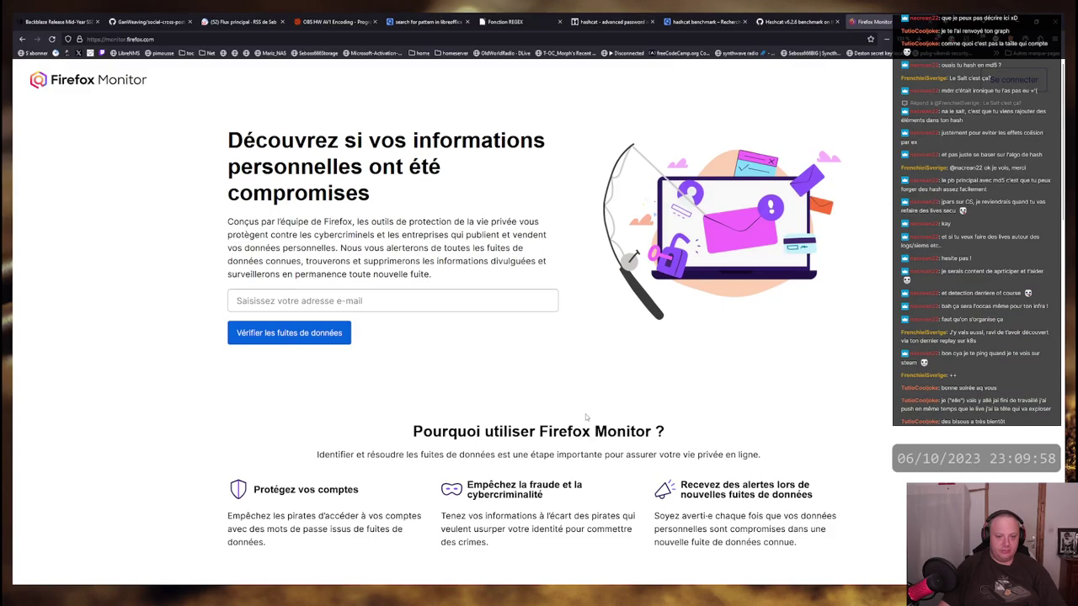
{"action": "scroll", "coordinate": [632, 359], "scroll_direction": "down", "scroll_amount": 3}
{"action": "scroll", "coordinate": [633, 359], "scroll_direction": "down", "scroll_amount": 3}
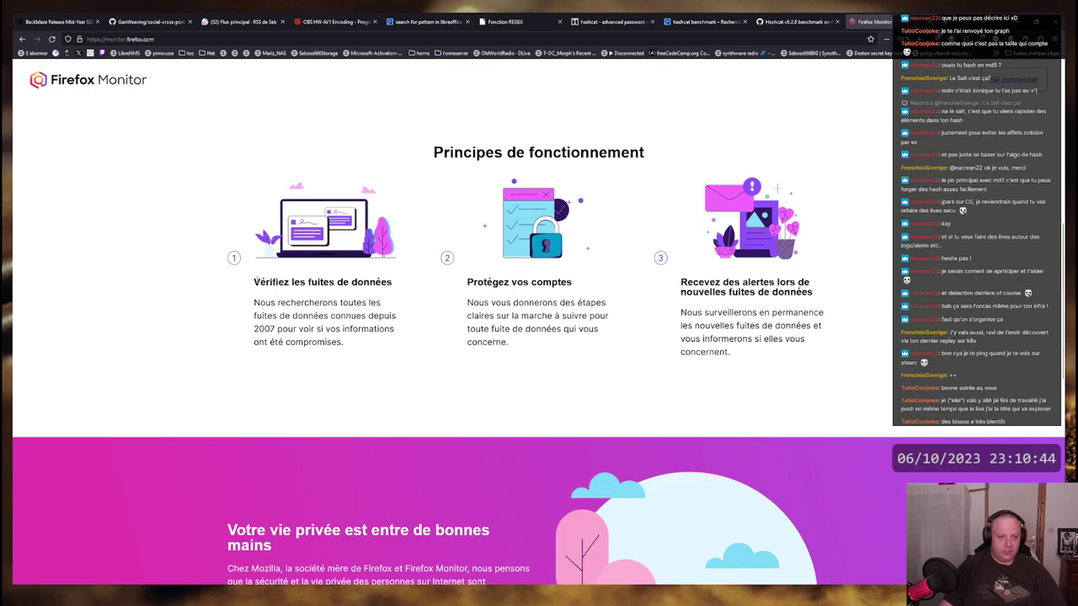
{"action": "left_click_drag", "start_coordinate": [254, 281], "coordinate": [333, 330]}
{"action": "left_click", "coordinate": [351, 341]}
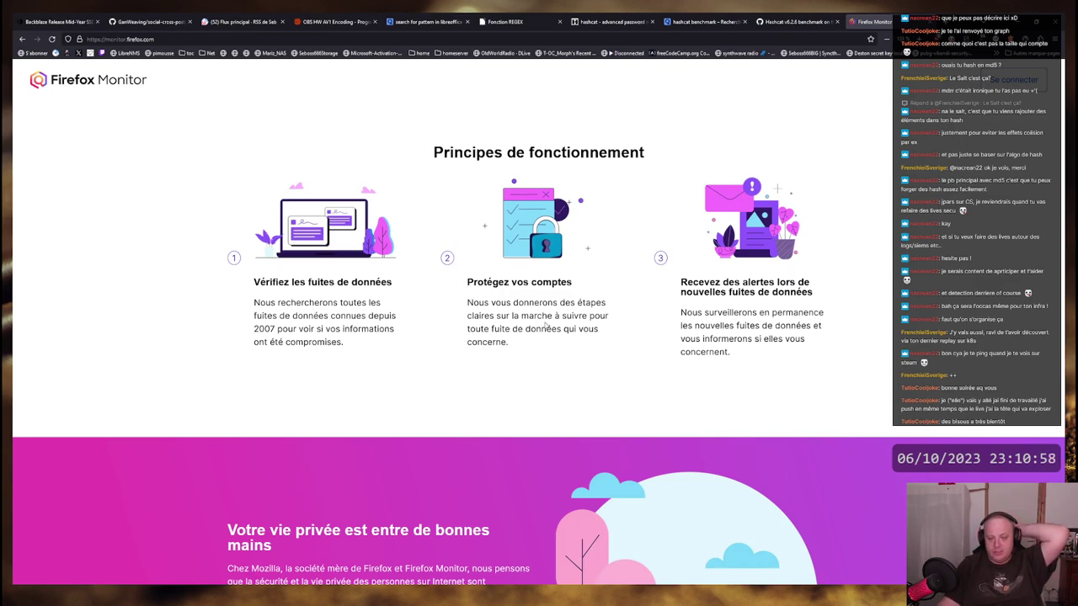
{"action": "mouse_move", "coordinate": [207, 589]}
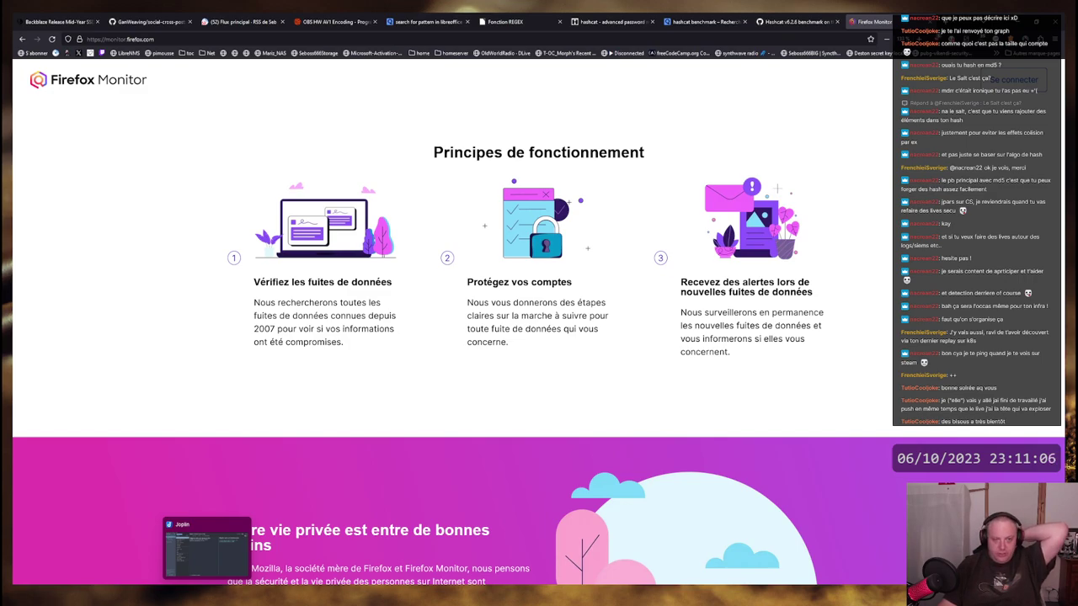
{"action": "key", "text": "alt+Tab"}
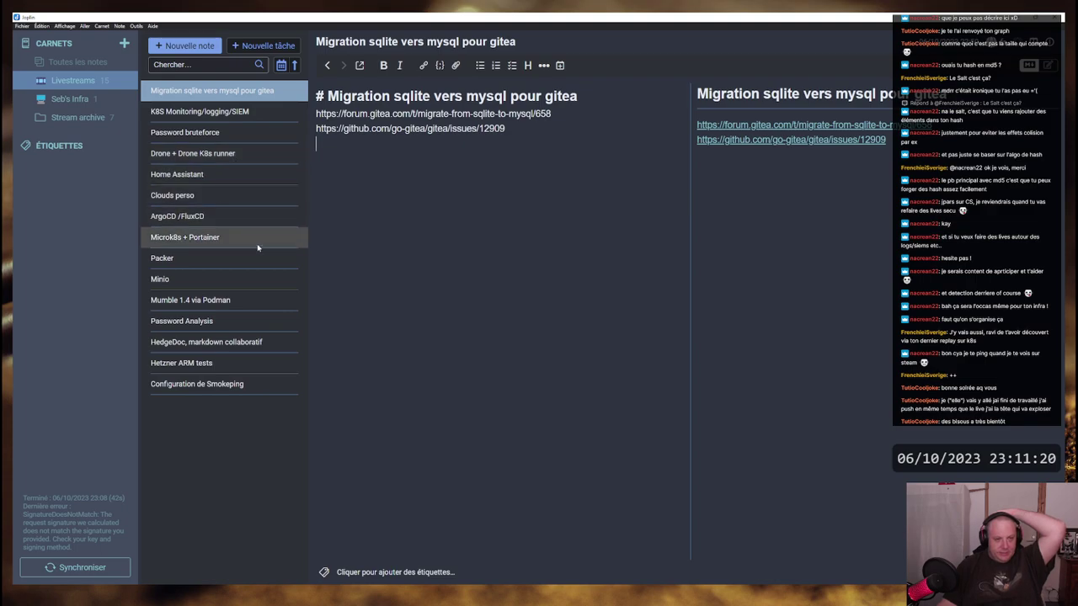
Drag the Password Analysis and Configuration de Smokeping notes into the Stream archive notebook
{"action": "left_click", "coordinate": [211, 281]}
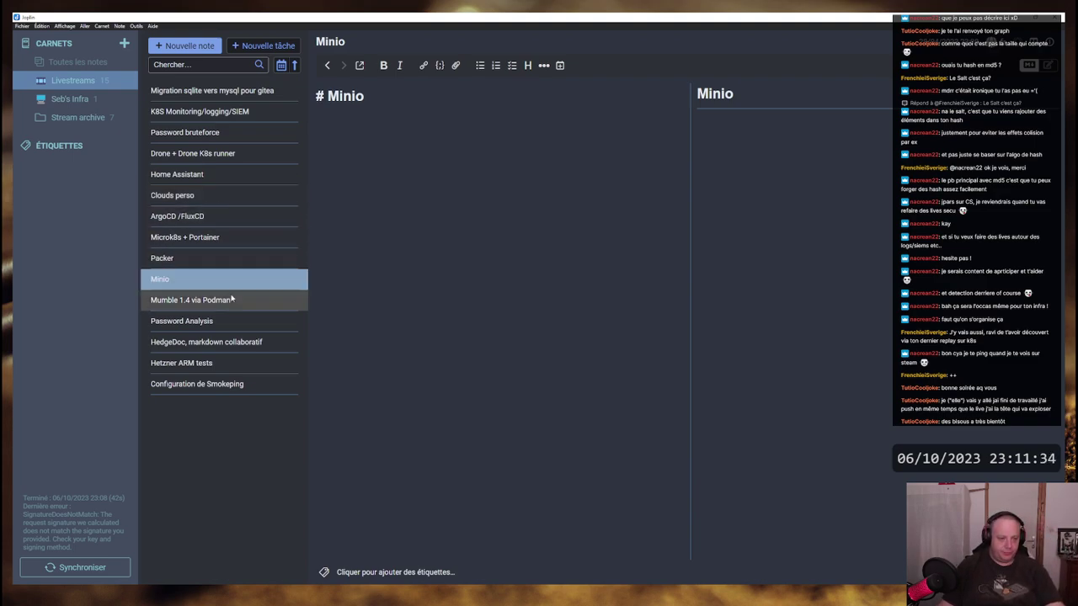
{"action": "left_click", "coordinate": [215, 321]}
{"action": "left_click_drag", "start_coordinate": [82, 120], "coordinate": [64, 118]}
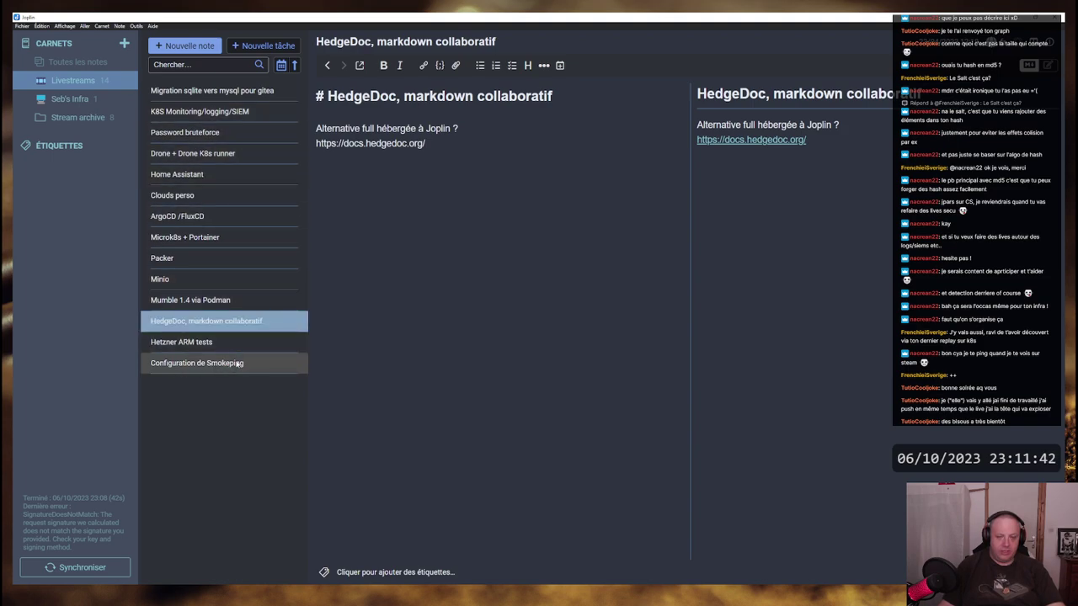
{"action": "left_click_drag", "start_coordinate": [242, 363], "coordinate": [77, 119]}
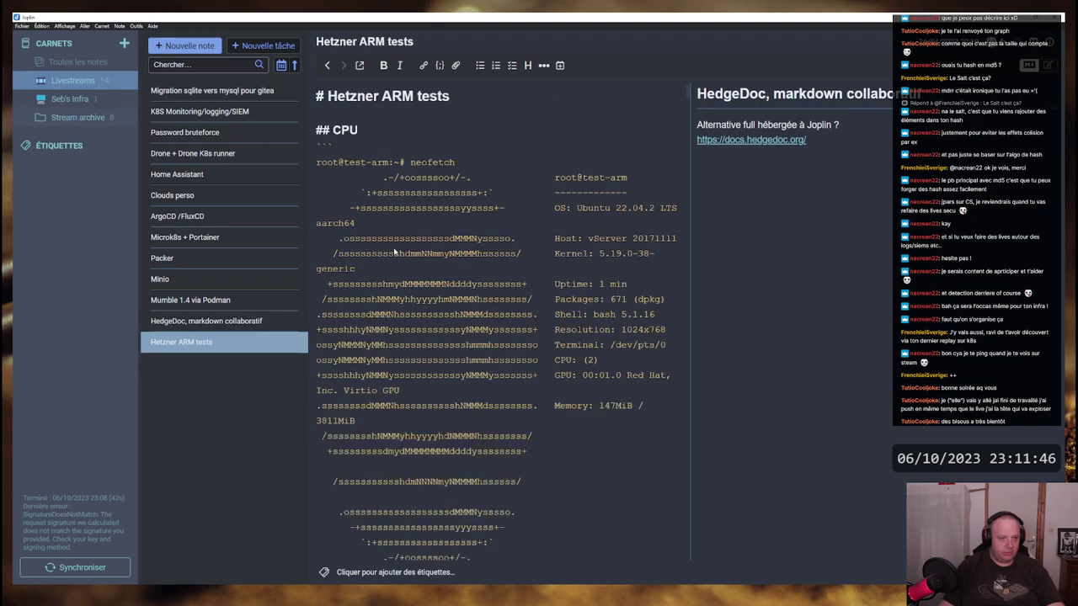
{"action": "left_click", "coordinate": [204, 92]}
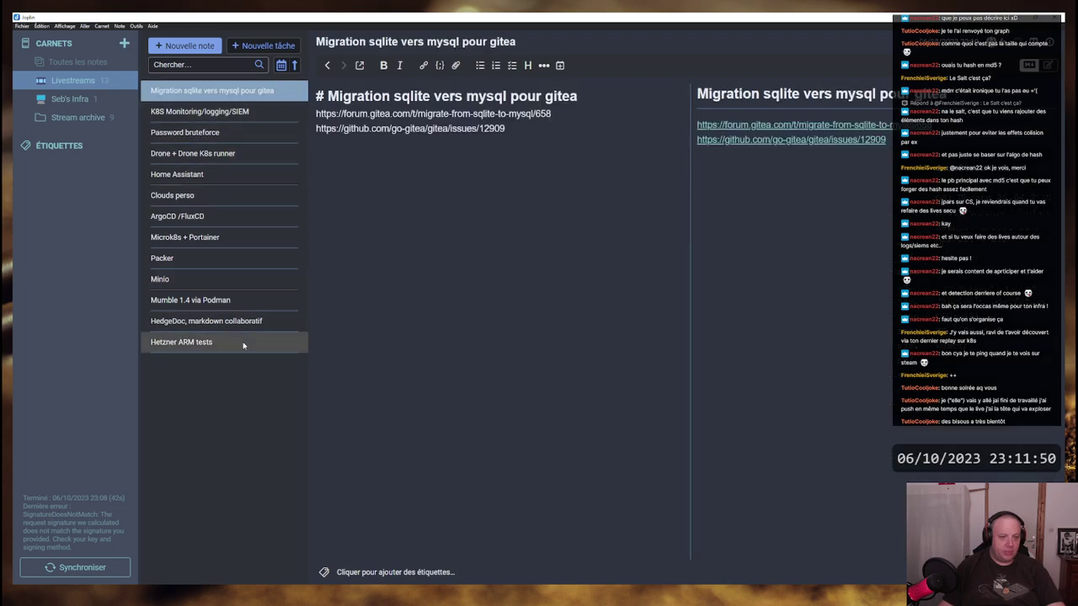
{"action": "left_click", "coordinate": [211, 90]}
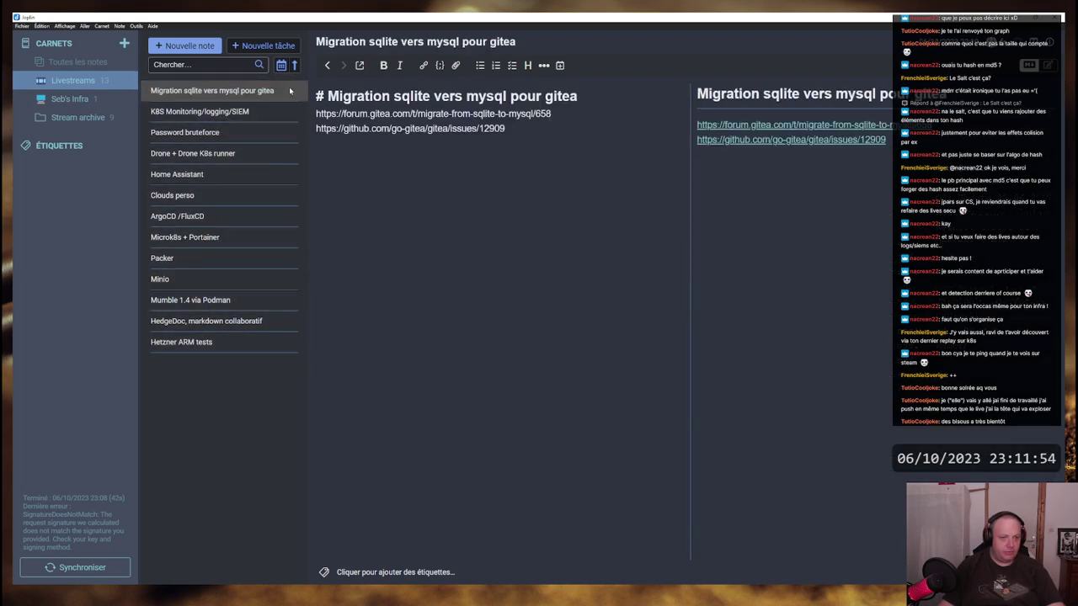
Create a note headed '# Migration Wordpress sur Rocky', then switch back to Firefox
{"action": "left_click", "coordinate": [180, 45]}
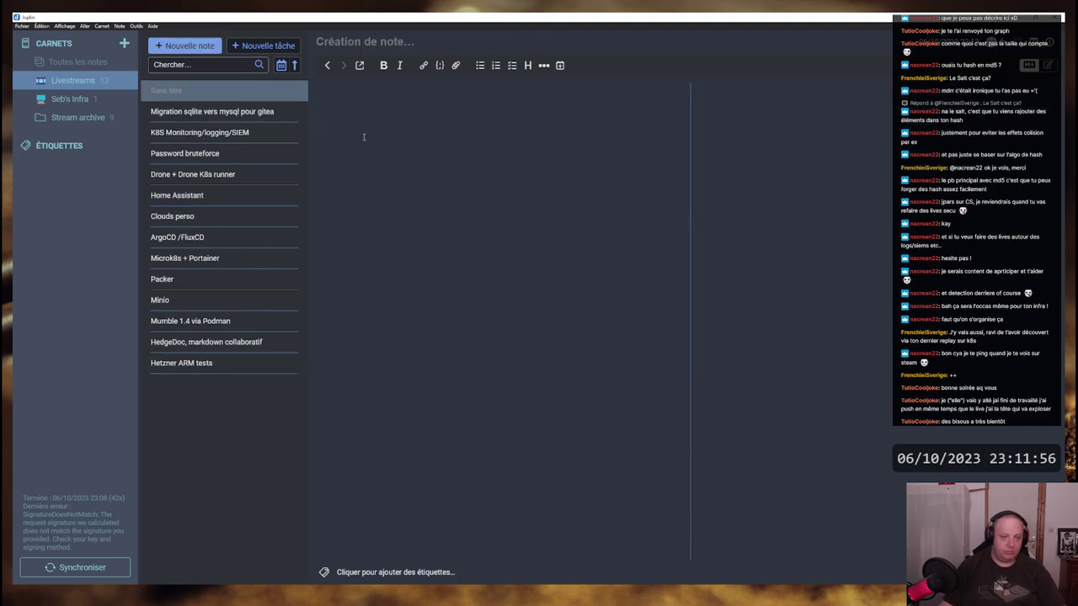
{"action": "type", "text": "Migration"}
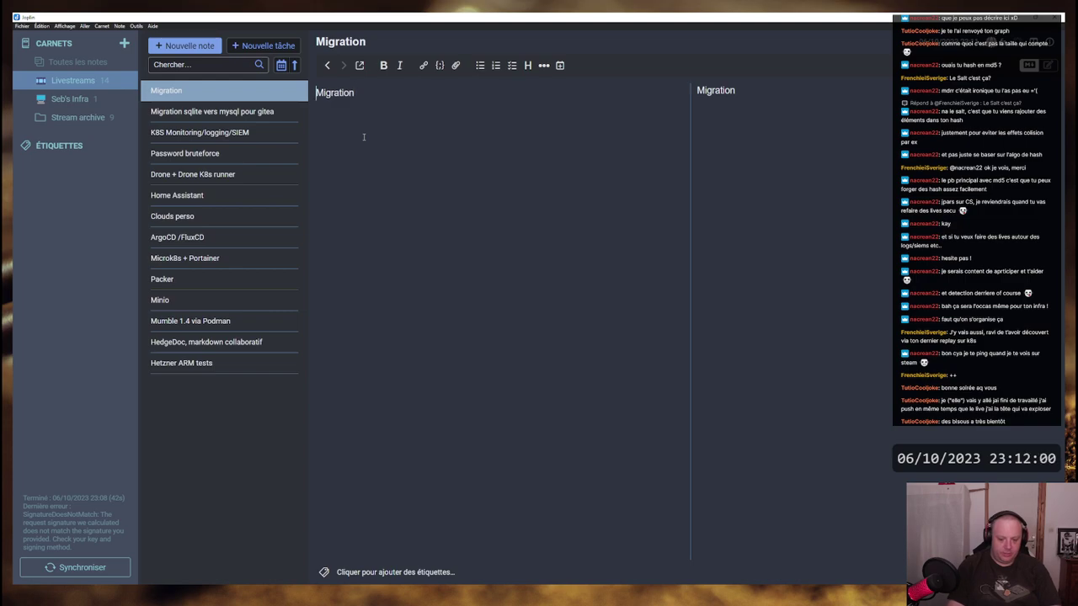
{"action": "key", "text": "Home"}
{"action": "type", "text": "#"}
{"action": "key", "text": "End"}
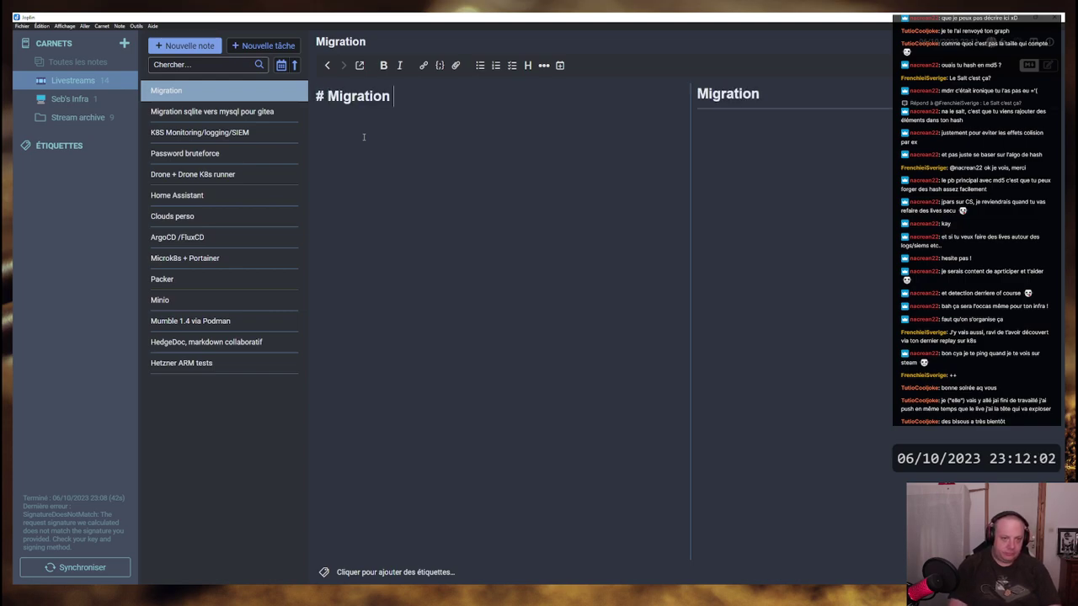
{"action": "type", "text": "Wordpress "}
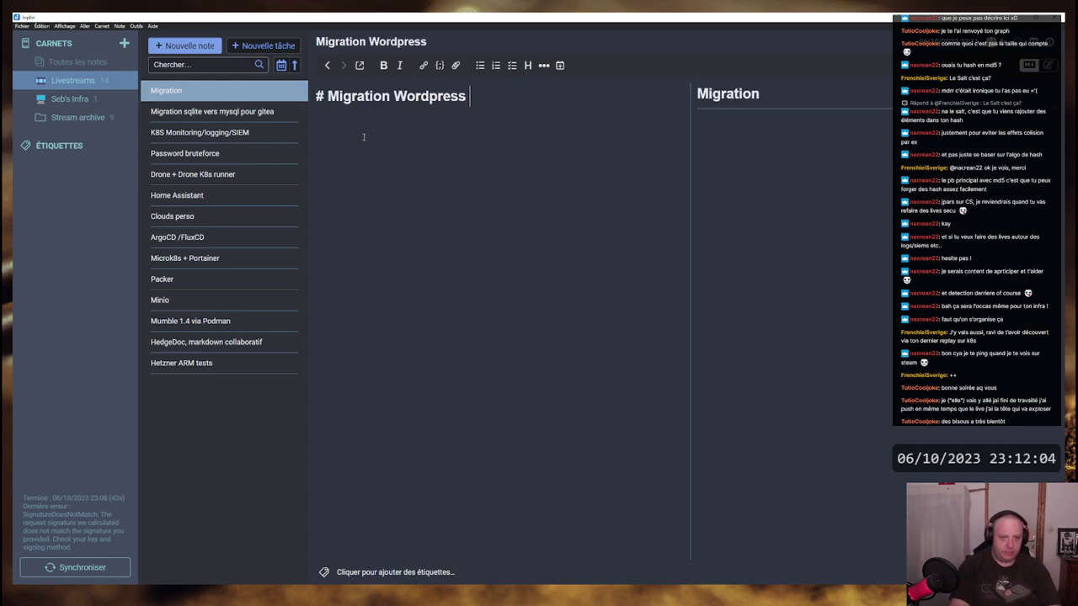
{"action": "type", "text": "sur Rock,y"}
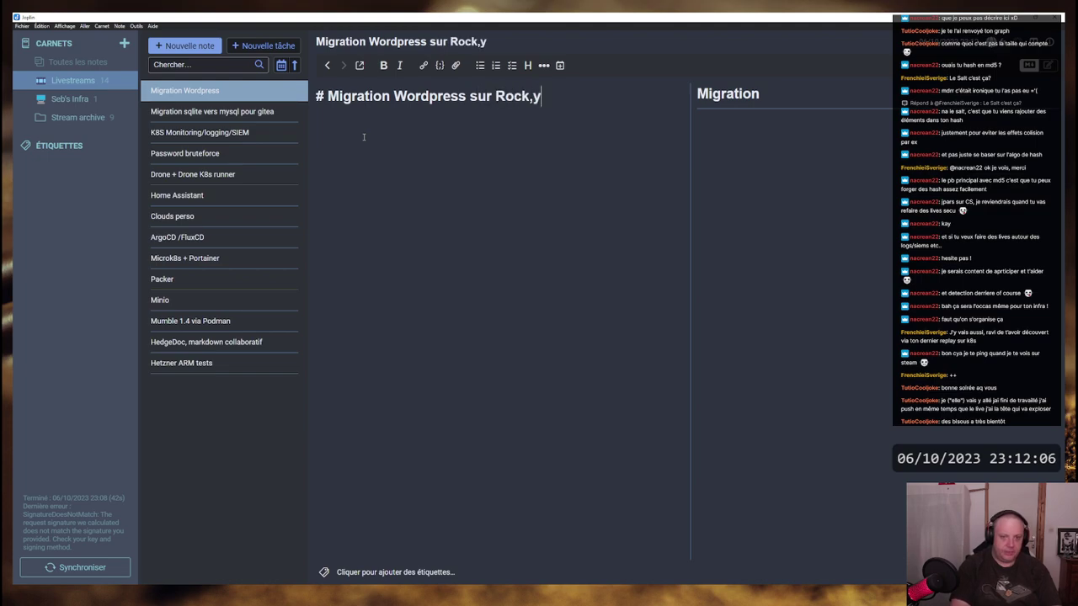
{"action": "key", "text": "BackSpace"}
{"action": "key", "text": "BackSpace"}
{"action": "type", "text": "y"}
{"action": "key", "text": "Return"}
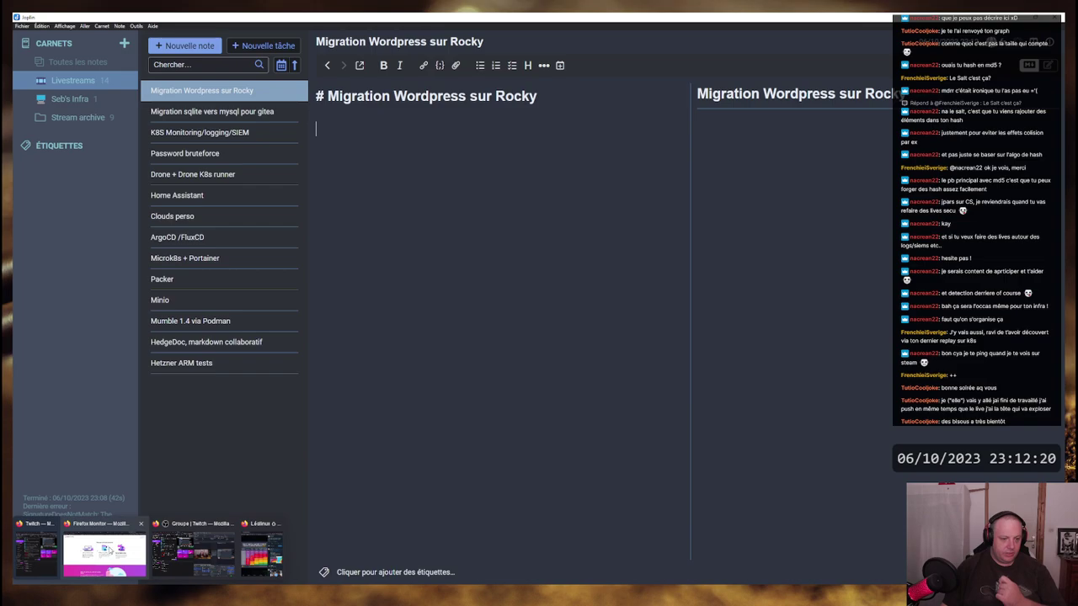
{"action": "left_click", "coordinate": [107, 555]}
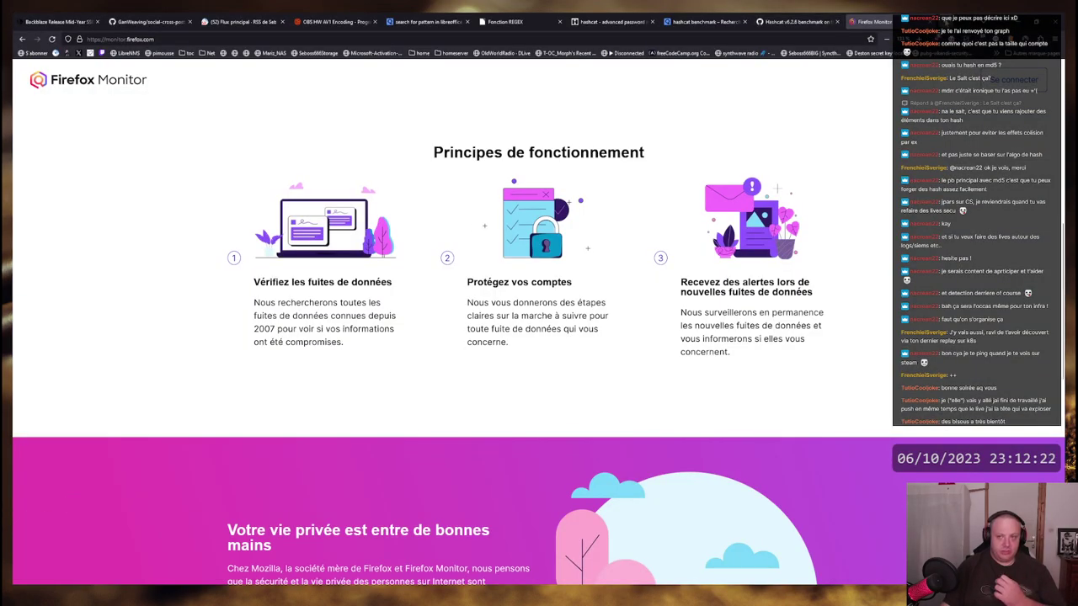
Open the 'Le blog de Seboss666' home page from the address-bar history suggestions
{"action": "left_click", "coordinate": [348, 37]}
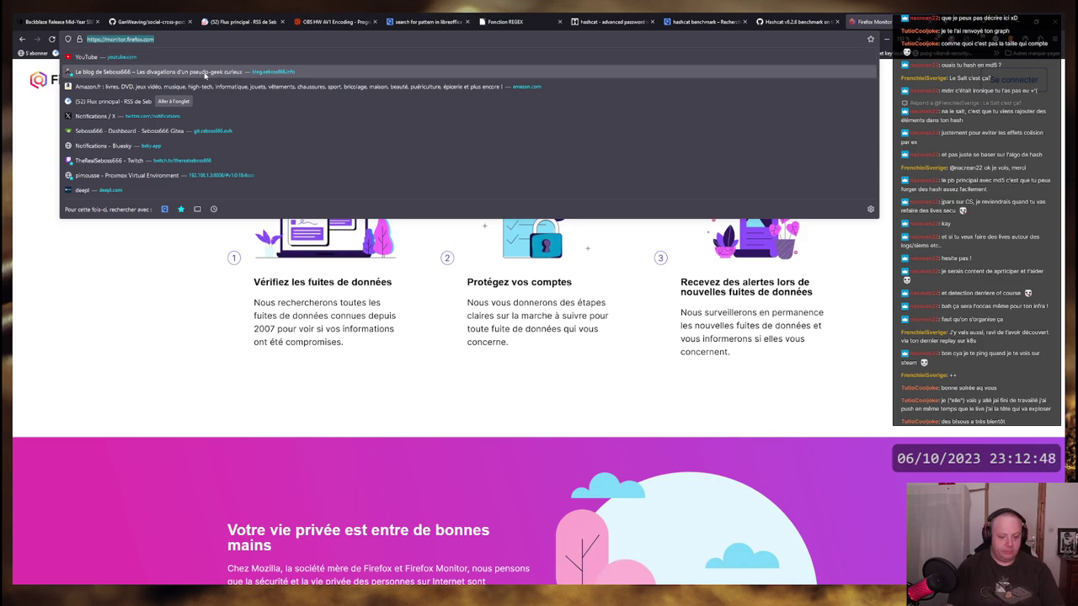
{"action": "left_click", "coordinate": [205, 74]}
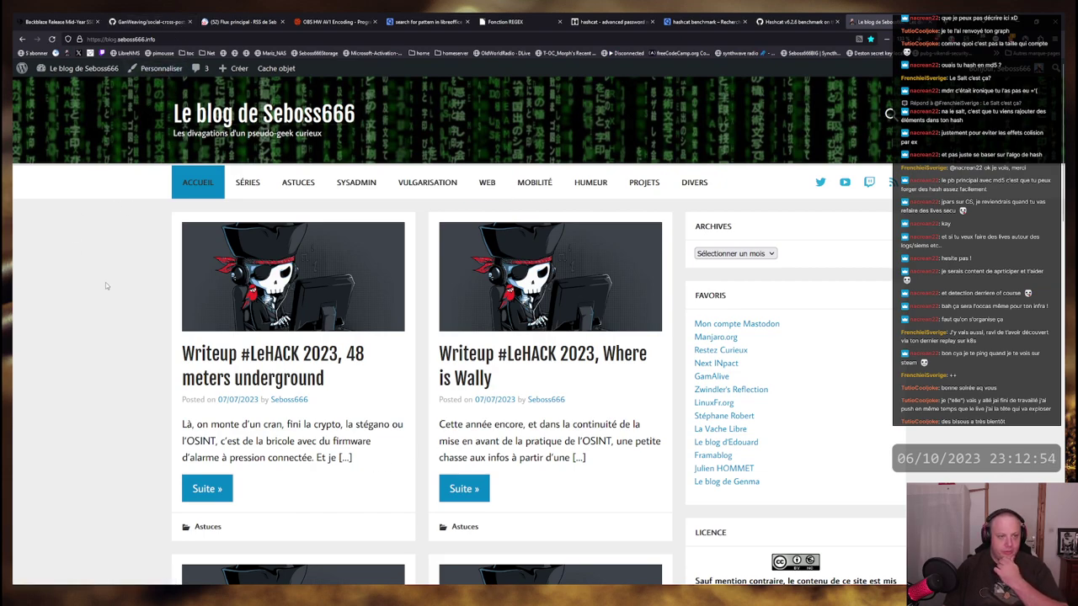
{"action": "scroll", "coordinate": [105, 274], "scroll_direction": "down", "scroll_amount": 3}
{"action": "scroll", "coordinate": [105, 274], "scroll_direction": "up", "scroll_amount": 3}
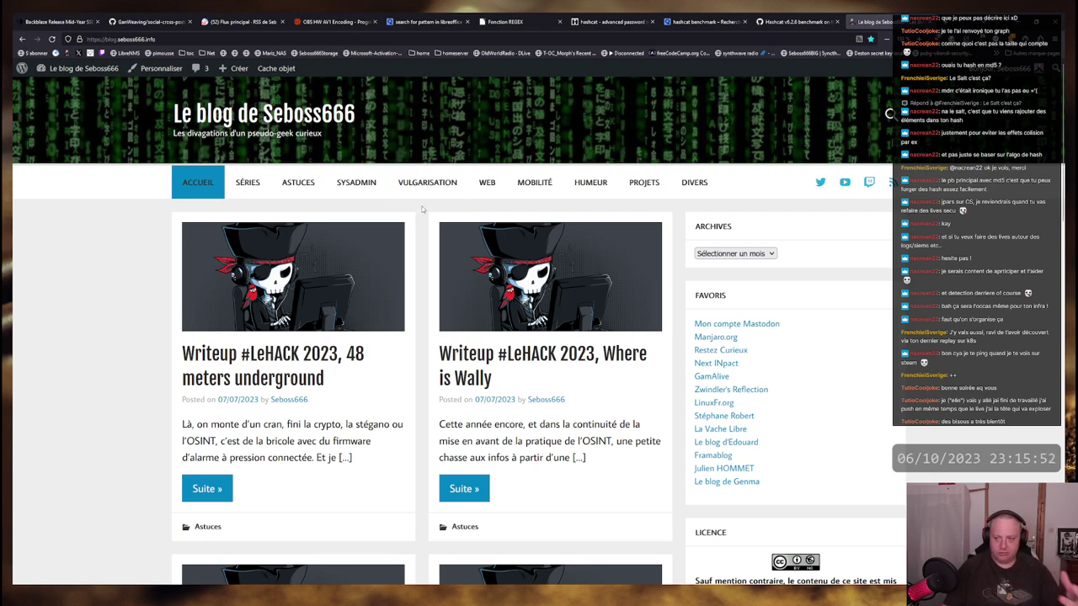
Load the blog's Matomo analytics login page and attempt password-manager autofill
{"action": "left_click", "coordinate": [740, 38]}
{"action": "key", "text": "Return"}
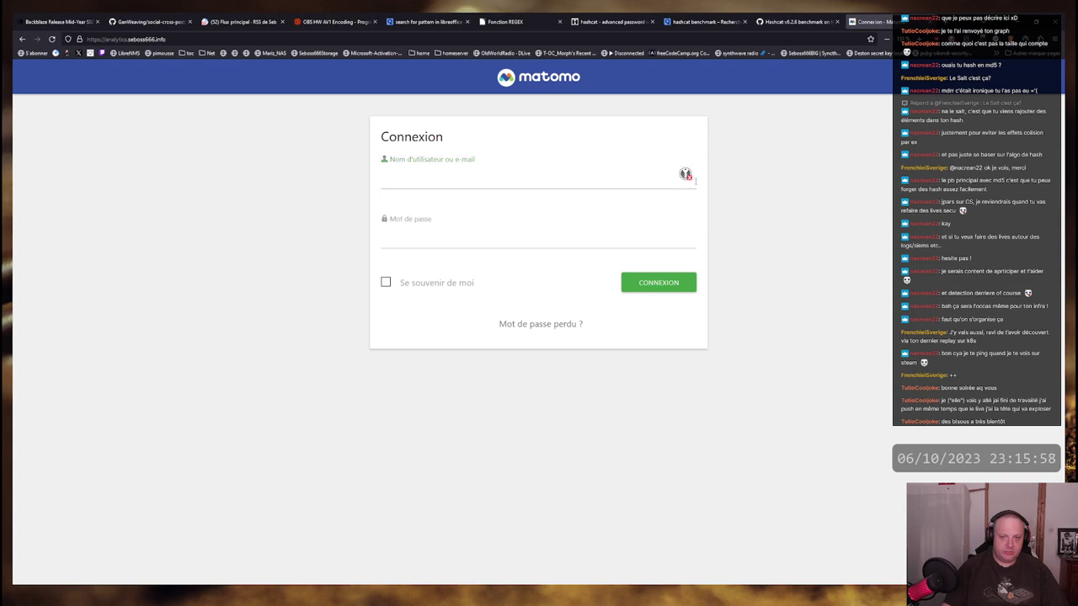
{"action": "left_click", "coordinate": [688, 177]}
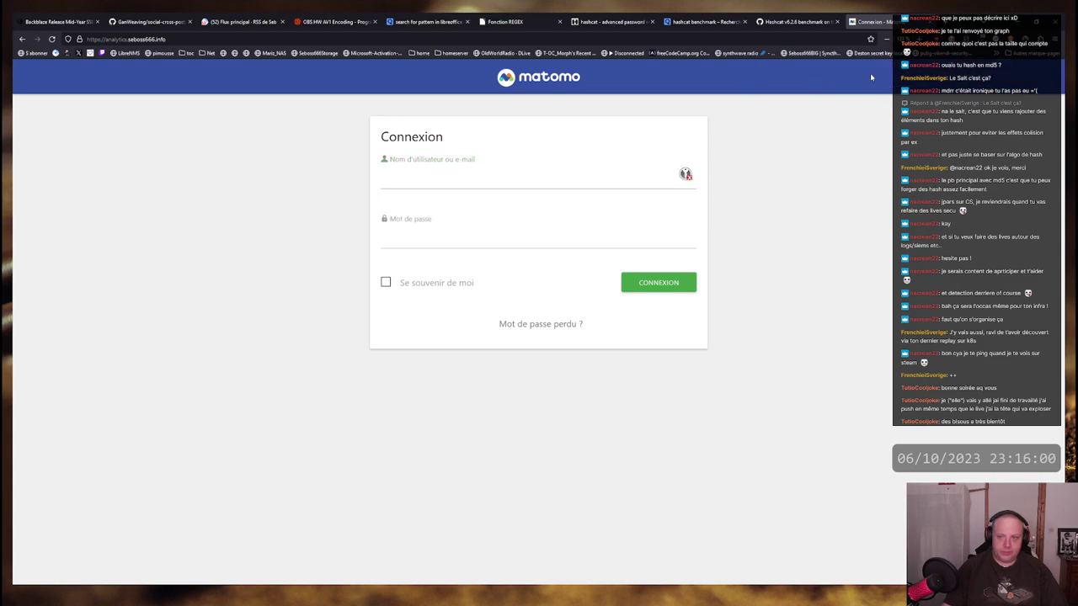
{"action": "left_click", "coordinate": [948, 39]}
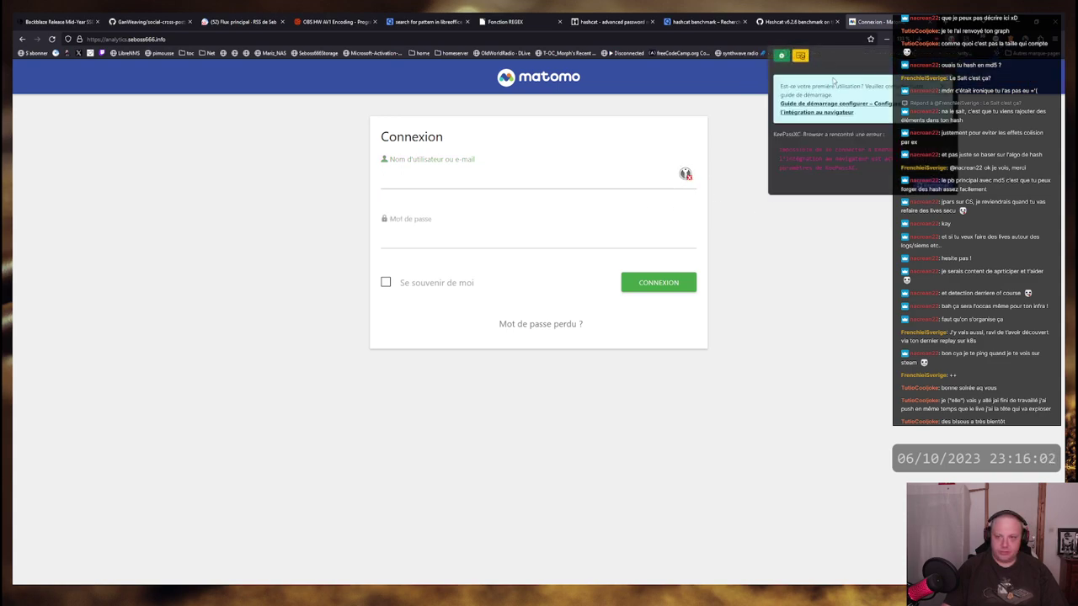
{"action": "left_click", "coordinate": [413, 418]}
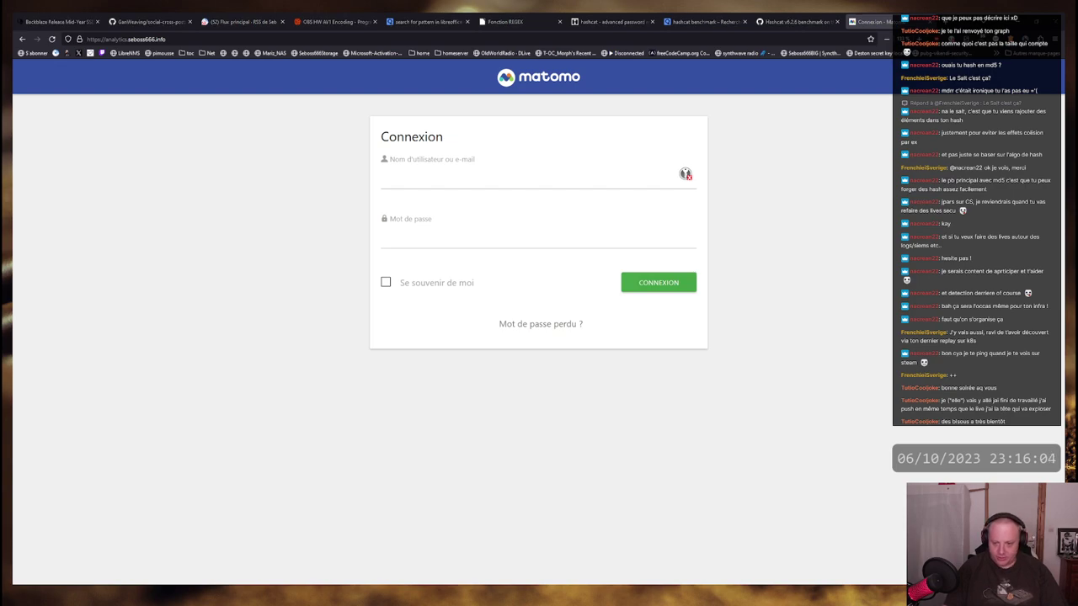
Launch KeePassXC, fill the Matomo login with remember-me, and submit the two-factor code
{"action": "key", "text": "super"}
{"action": "type", "text": "keepassXC"}
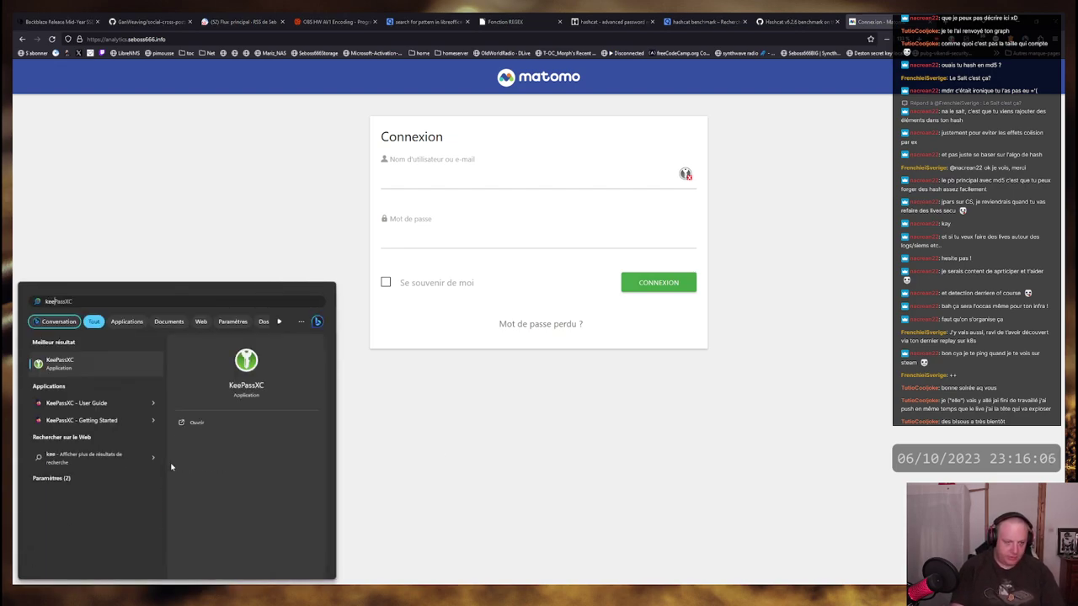
{"action": "key", "text": "Return"}
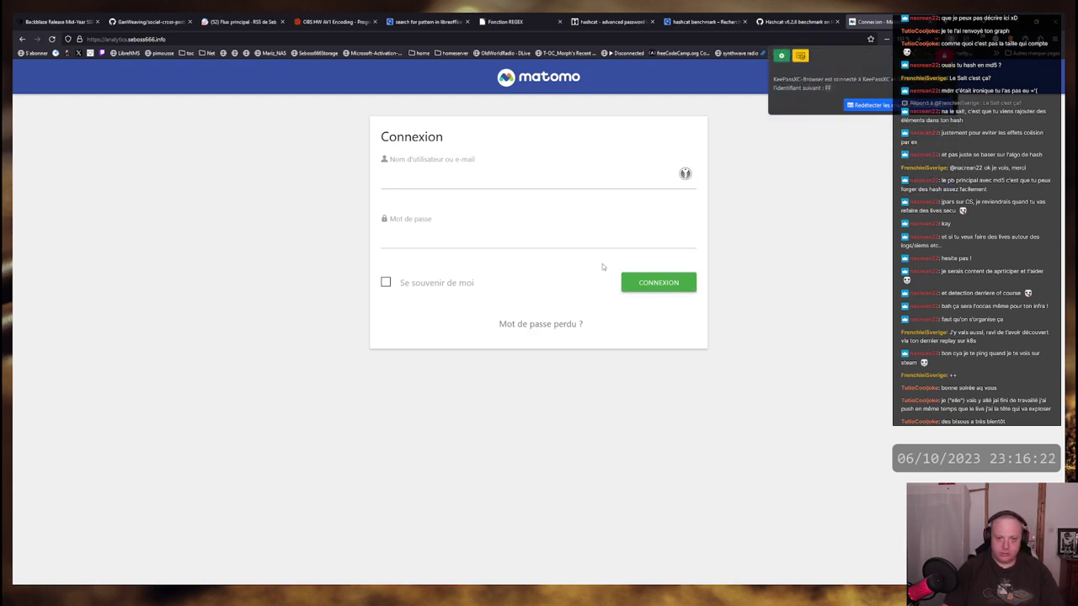
{"action": "left_click", "coordinate": [413, 287]}
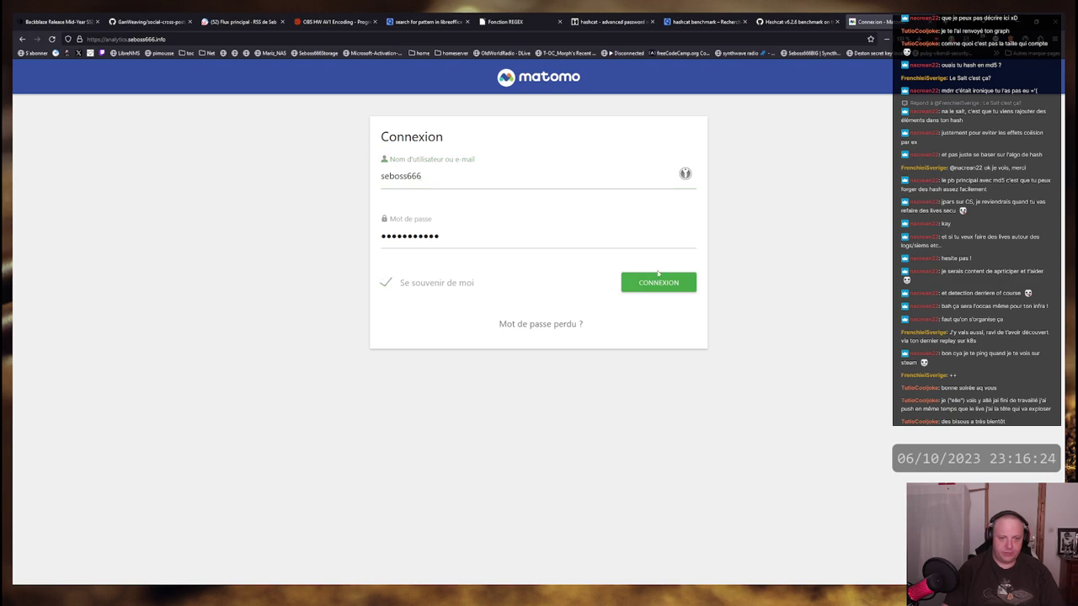
{"action": "left_click", "coordinate": [660, 284]}
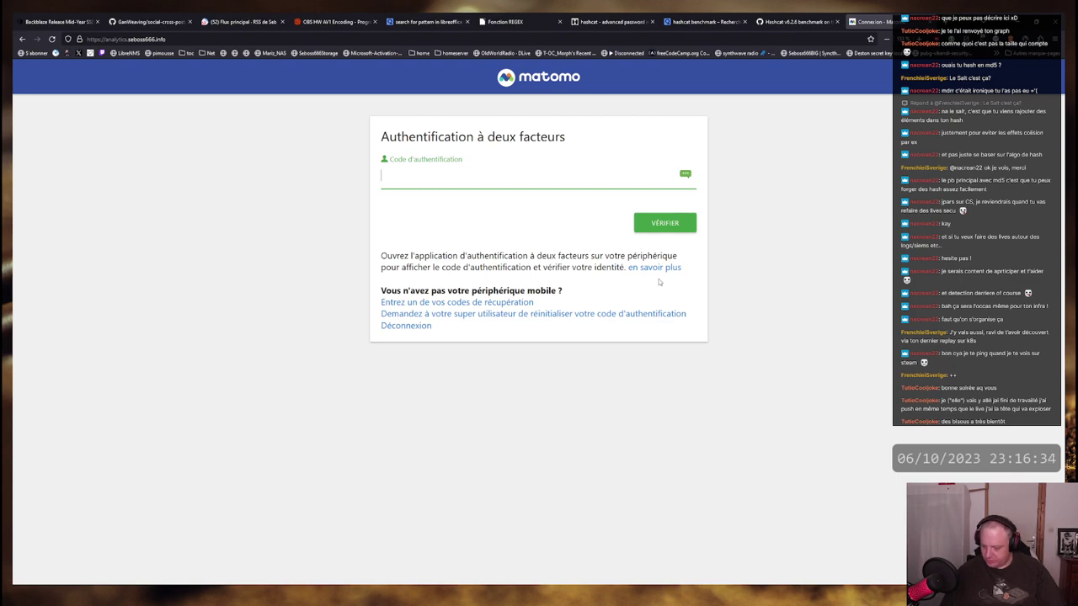
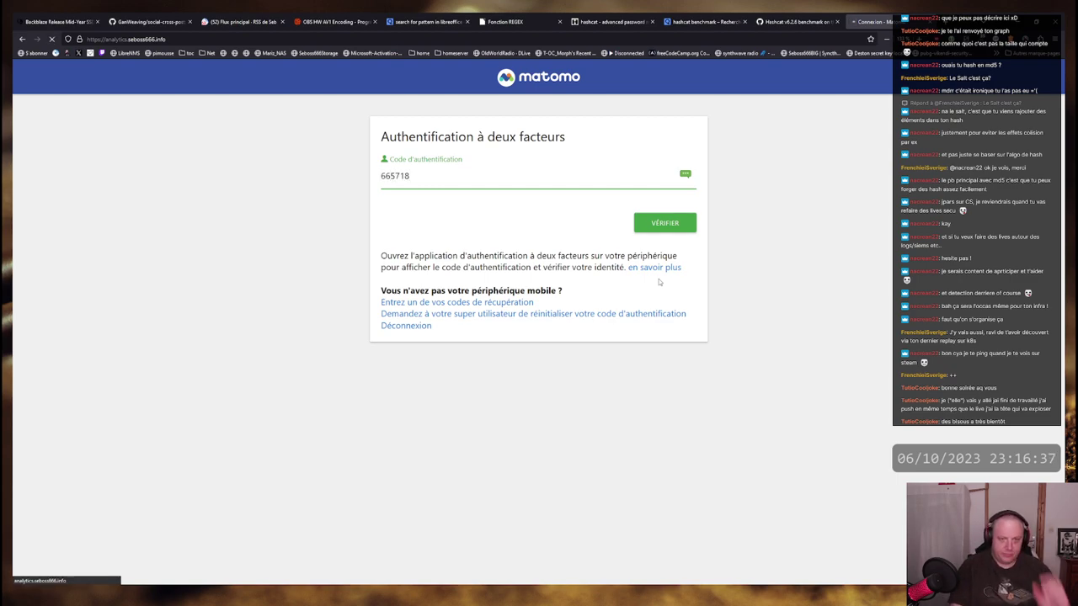
{"action": "key", "text": "Return"}
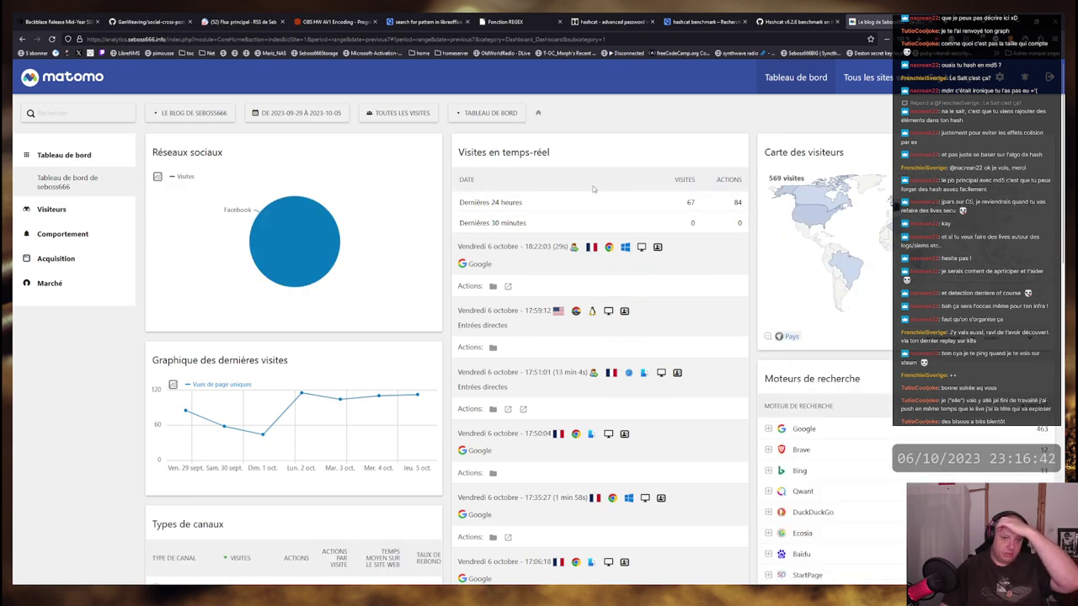
Review the dashboard's visit statistics (569 visits) and open a new blank tab
{"action": "scroll", "coordinate": [561, 228], "scroll_direction": "down", "scroll_amount": 3}
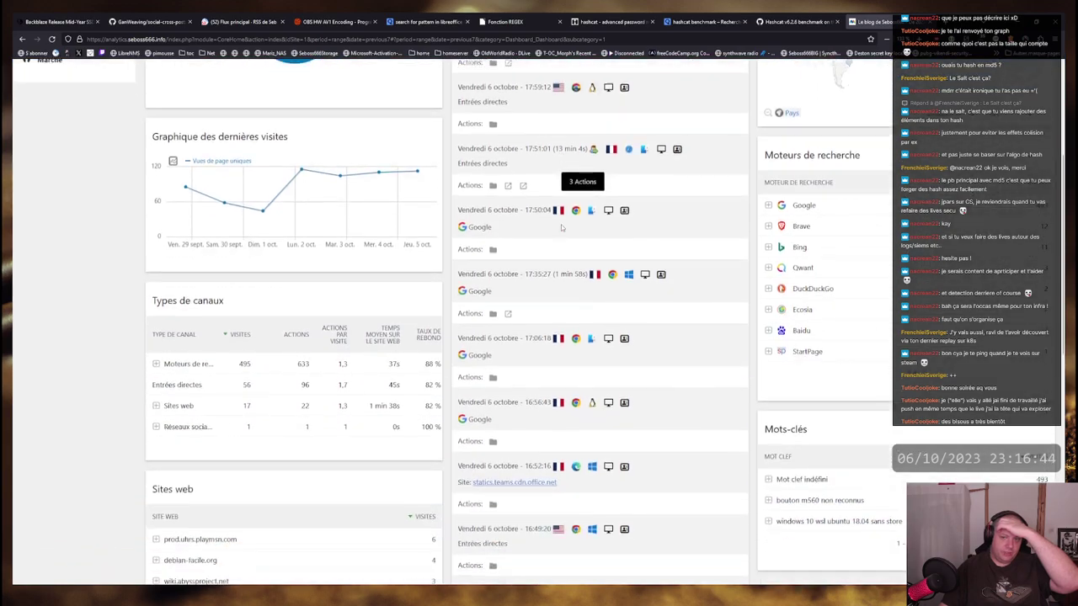
{"action": "scroll", "coordinate": [562, 227], "scroll_direction": "down", "scroll_amount": 4}
{"action": "scroll", "coordinate": [561, 227], "scroll_direction": "up", "scroll_amount": 7}
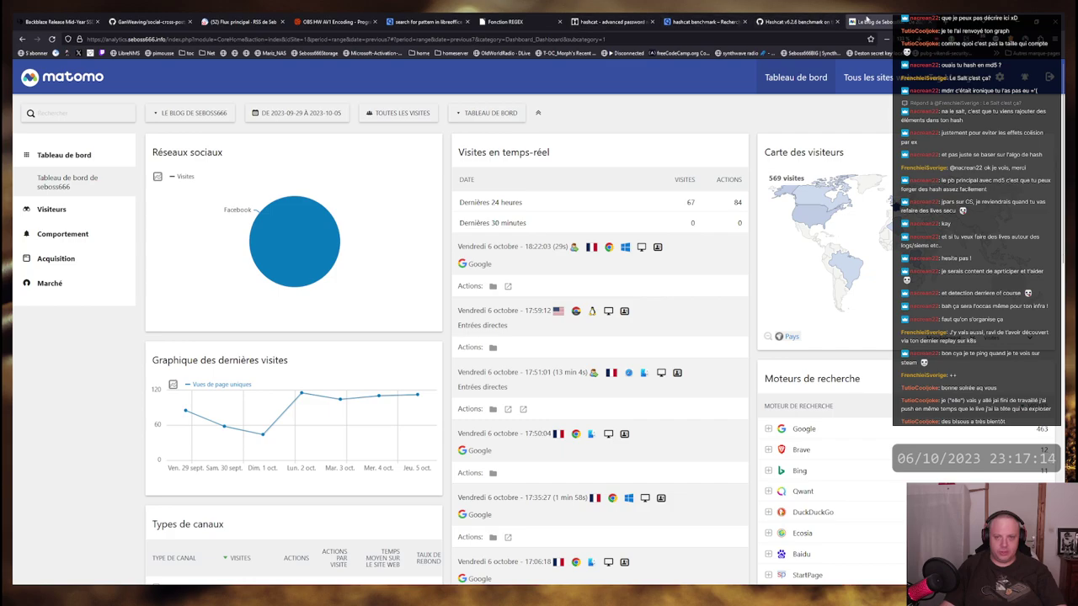
{"action": "left_click", "coordinate": [946, 21]}
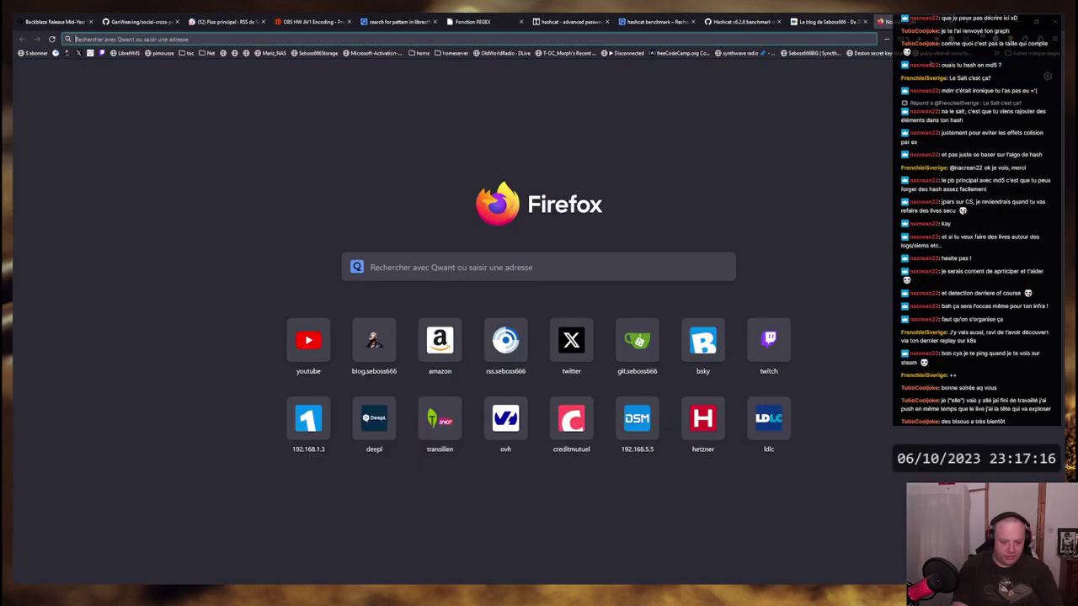
Search for 'php lifecycle', check the version_compare manual result, and return to results
{"action": "type", "text": "php"}
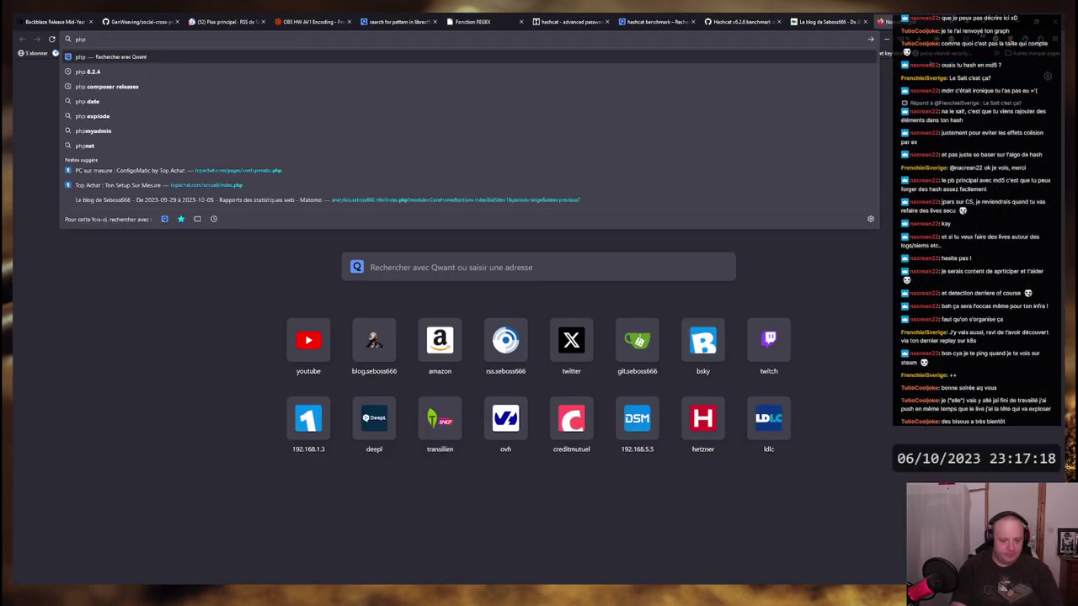
{"action": "type", "text": " lifecycle"}
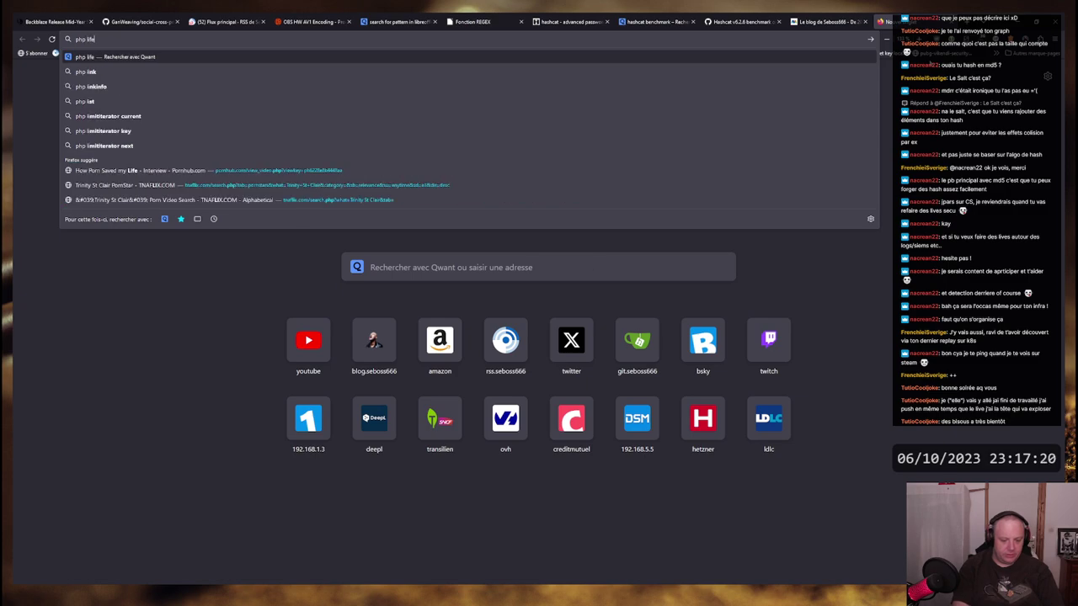
{"action": "key", "text": "Return"}
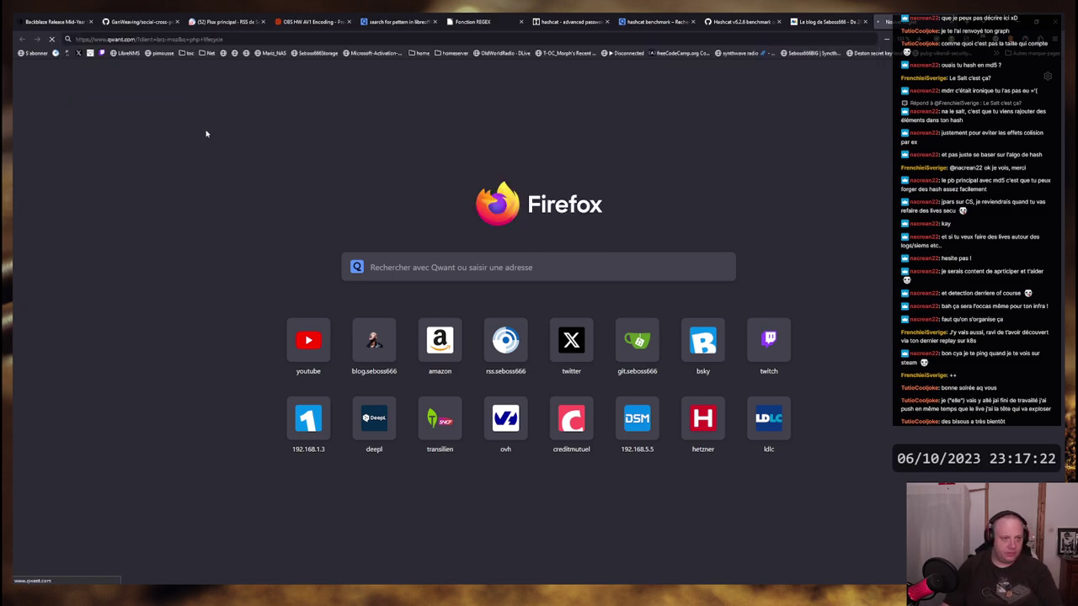
{"action": "left_click", "coordinate": [175, 167]}
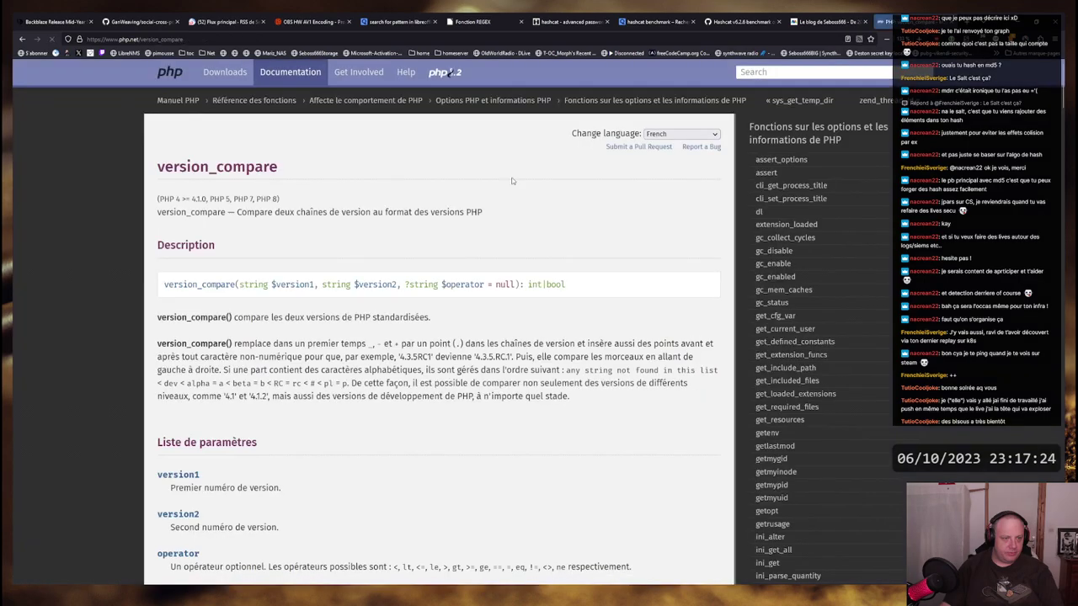
{"action": "key", "text": "alt+Left"}
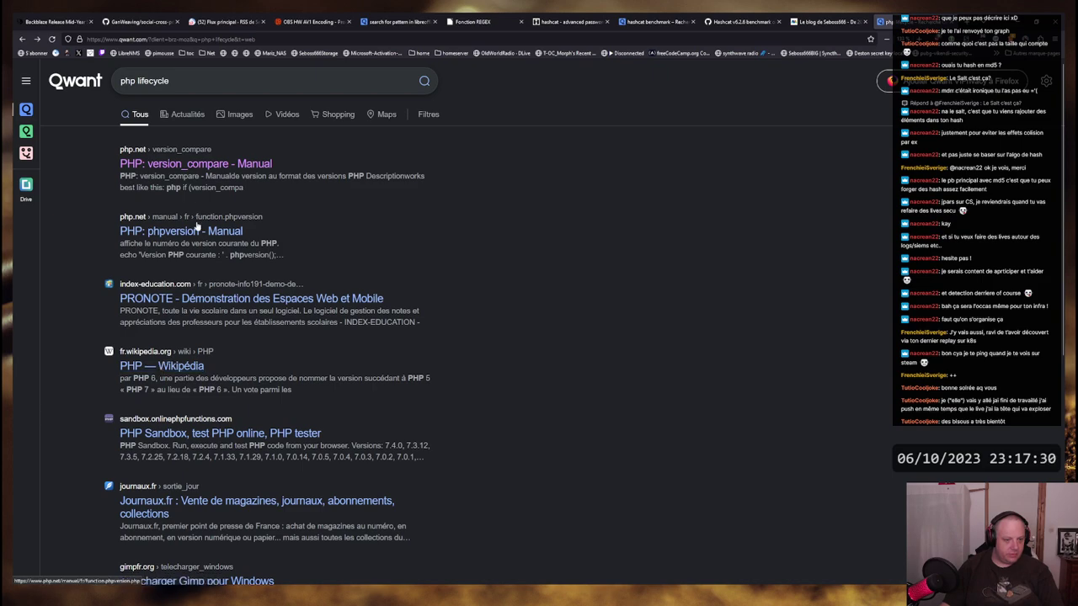
Search for 'php endoflife' and open the 'PHP | endoflife.date' result
{"action": "triple_click", "coordinate": [147, 81]}
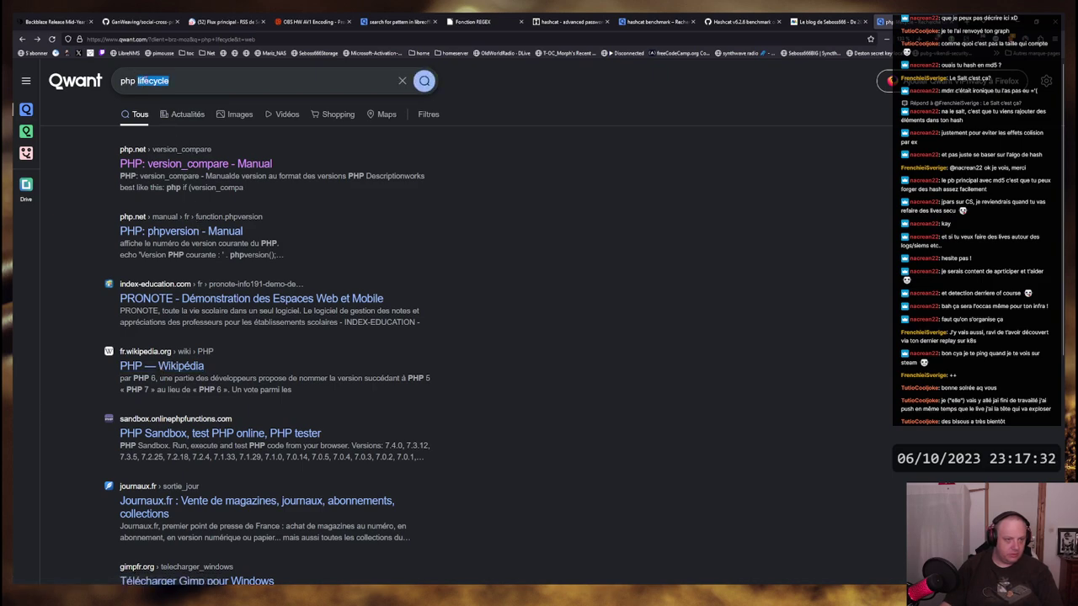
{"action": "type", "text": "php eridof"}
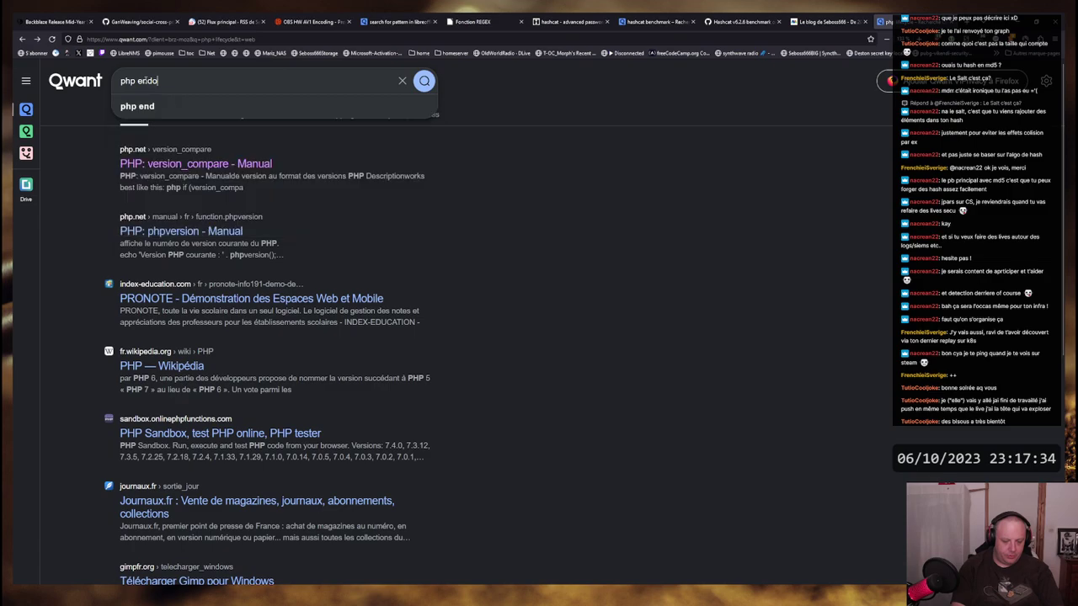
{"action": "type", "text": "life"}
{"action": "key", "text": "Return"}
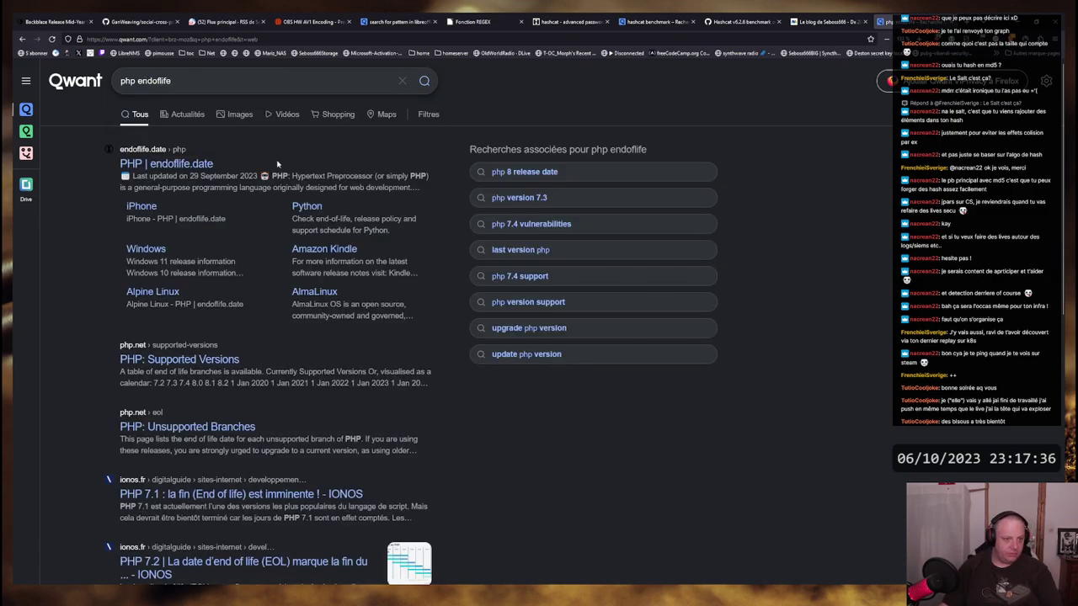
{"action": "left_click", "coordinate": [204, 166]}
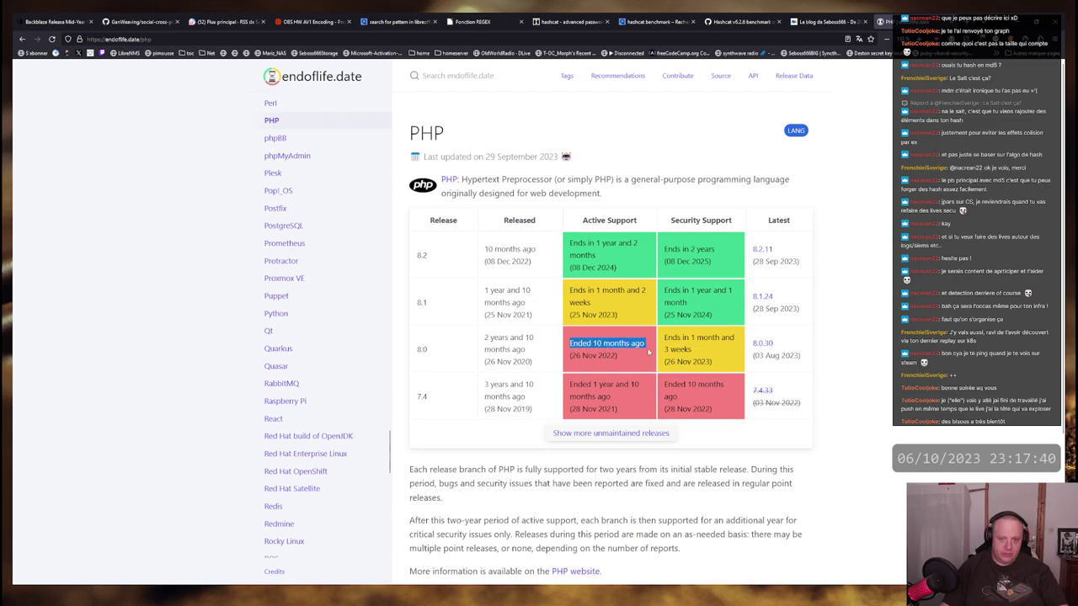
Highlight the PHP 8.0 and 8.1 rows to check their support end dates
{"action": "left_click_drag", "start_coordinate": [665, 339], "coordinate": [714, 364]}
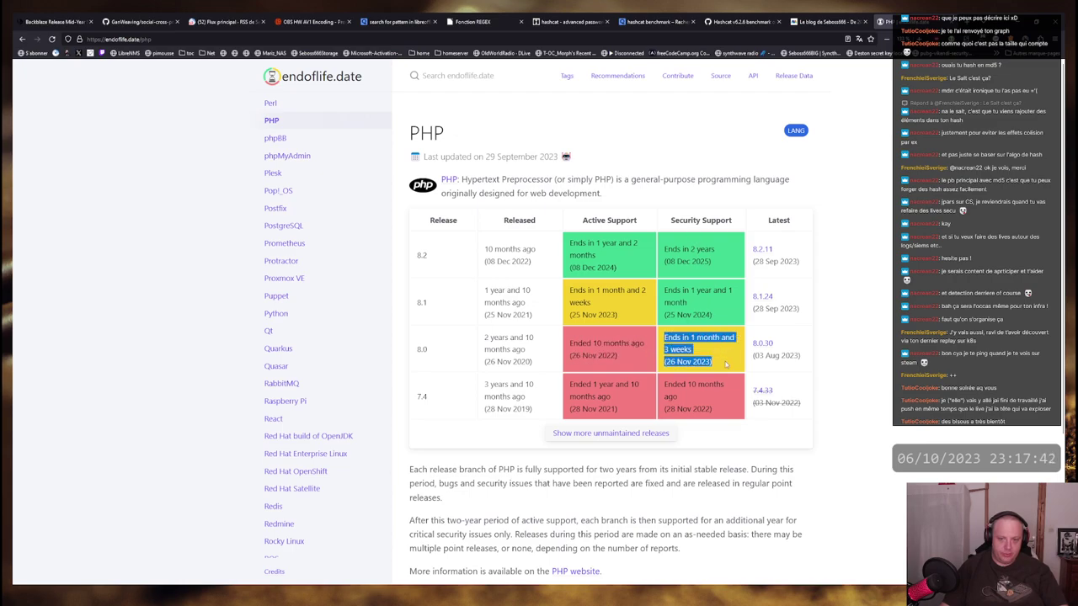
{"action": "left_click_drag", "start_coordinate": [431, 356], "coordinate": [698, 360]}
{"action": "left_click", "coordinate": [720, 364]}
{"action": "left_click", "coordinate": [698, 360]}
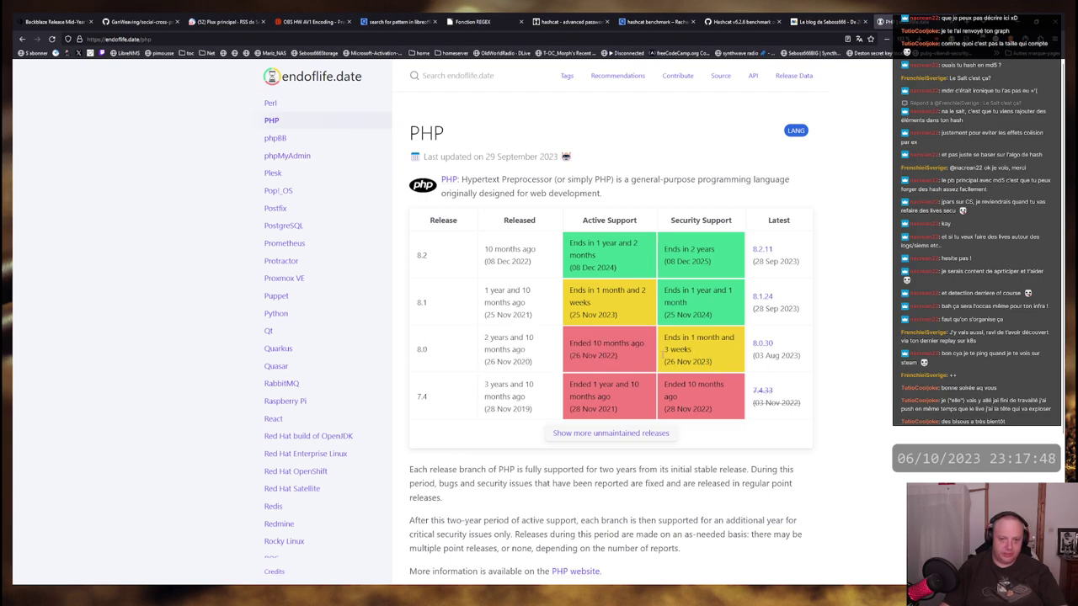
{"action": "left_click_drag", "start_coordinate": [418, 301], "coordinate": [762, 296]}
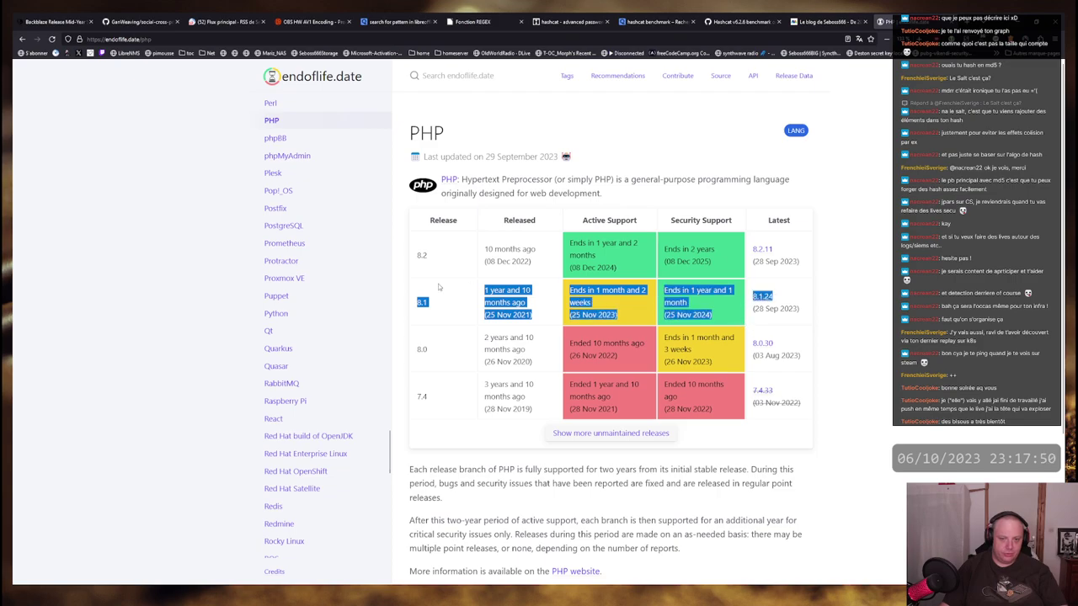
{"action": "left_click", "coordinate": [720, 313]}
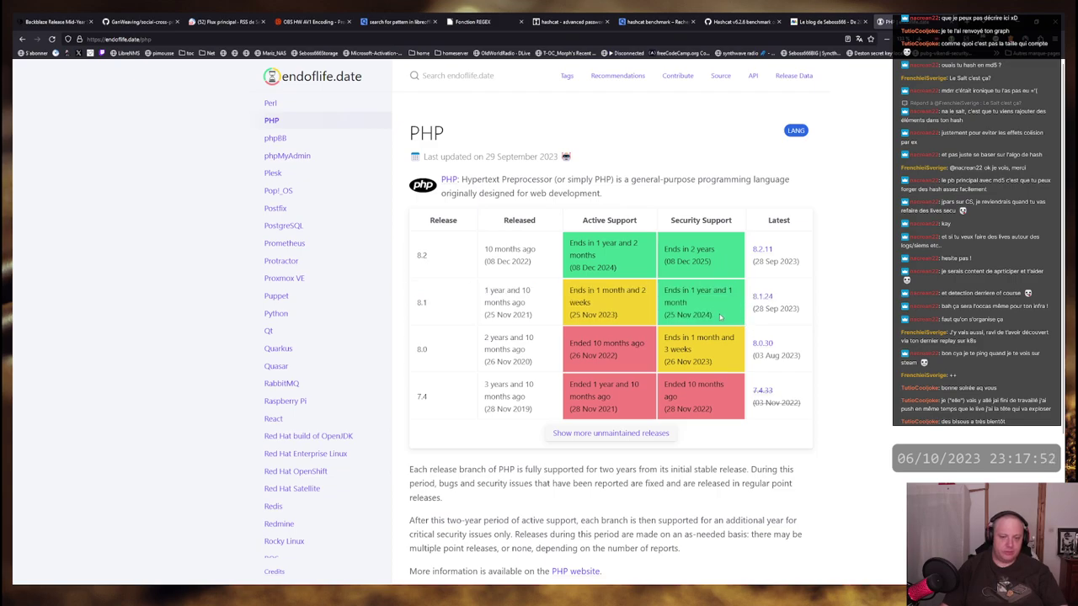
Scroll through the PHP release table, then switch to Joplin
{"action": "scroll", "coordinate": [583, 379], "scroll_direction": "down", "scroll_amount": 2}
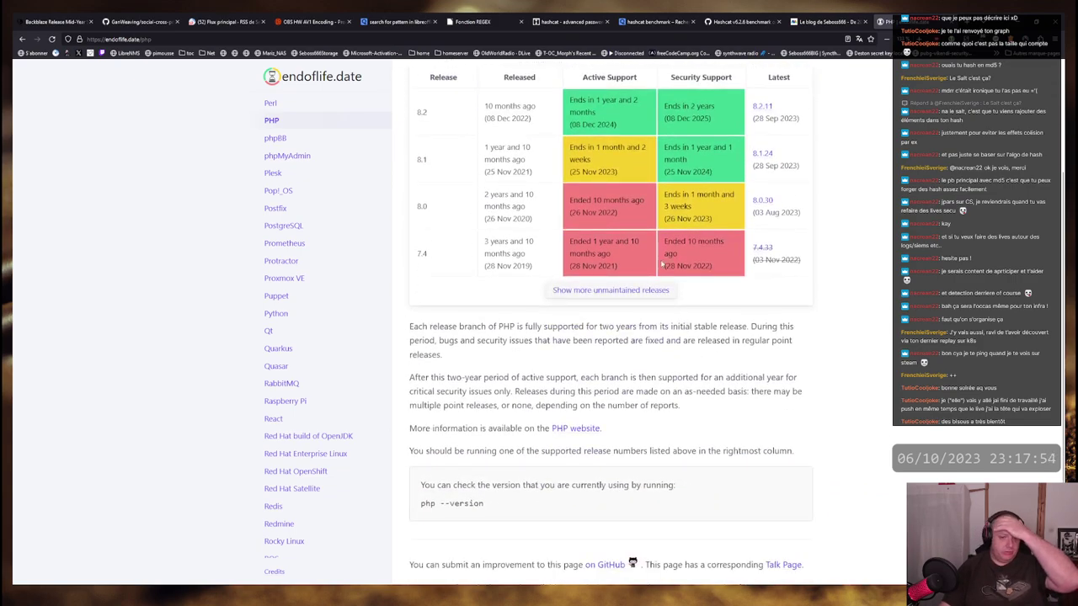
{"action": "scroll", "coordinate": [589, 371], "scroll_direction": "up", "scroll_amount": 2}
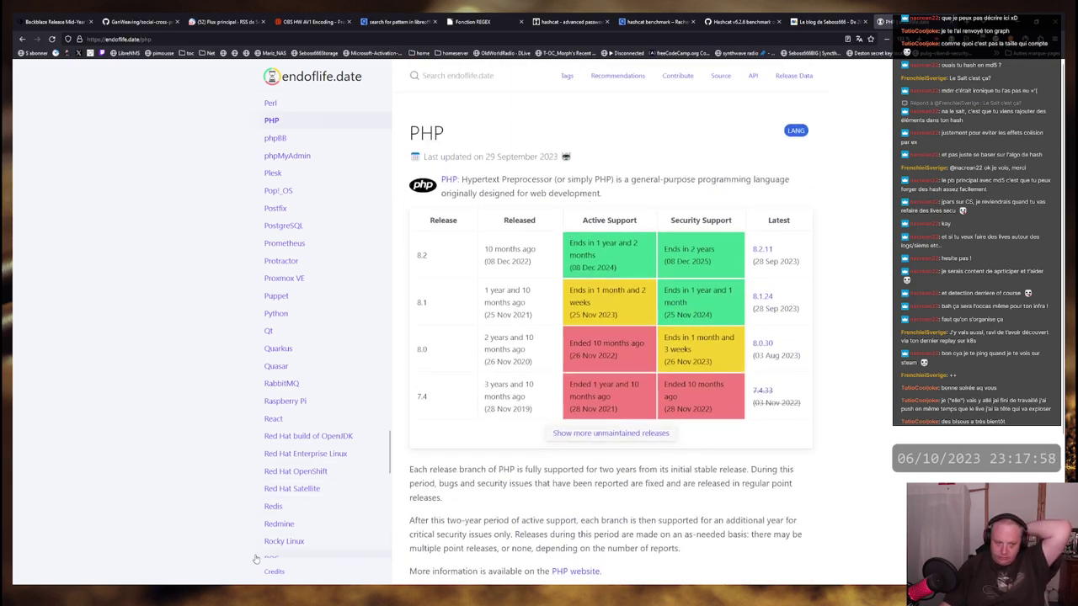
{"action": "mouse_move", "coordinate": [225, 602]}
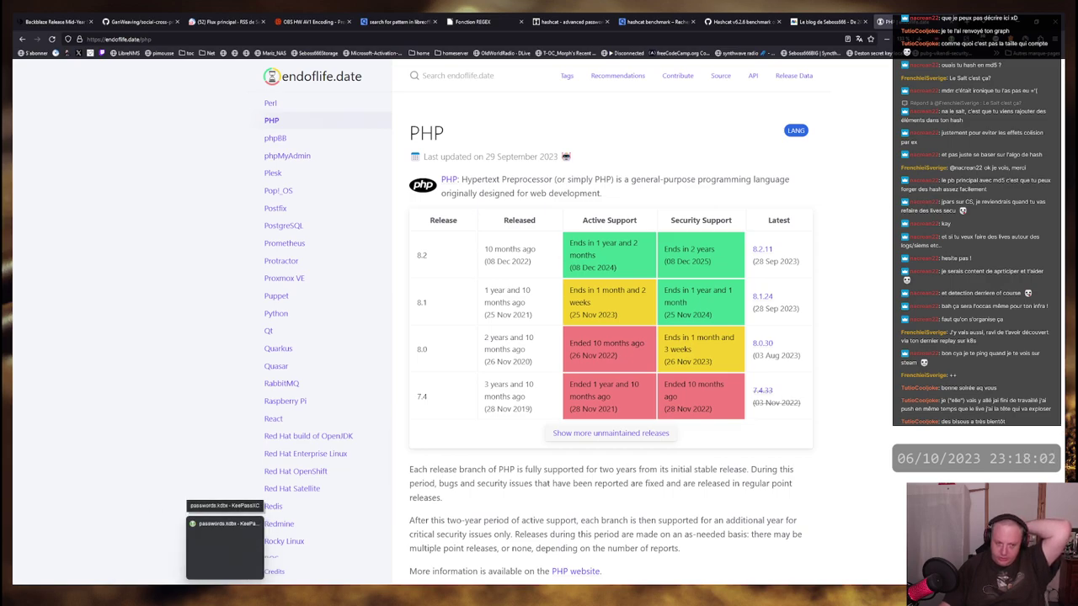
{"action": "left_click", "coordinate": [185, 602]}
Add the body lines IPv4, install mw and migration below the note heading
{"action": "left_click", "coordinate": [351, 127]}
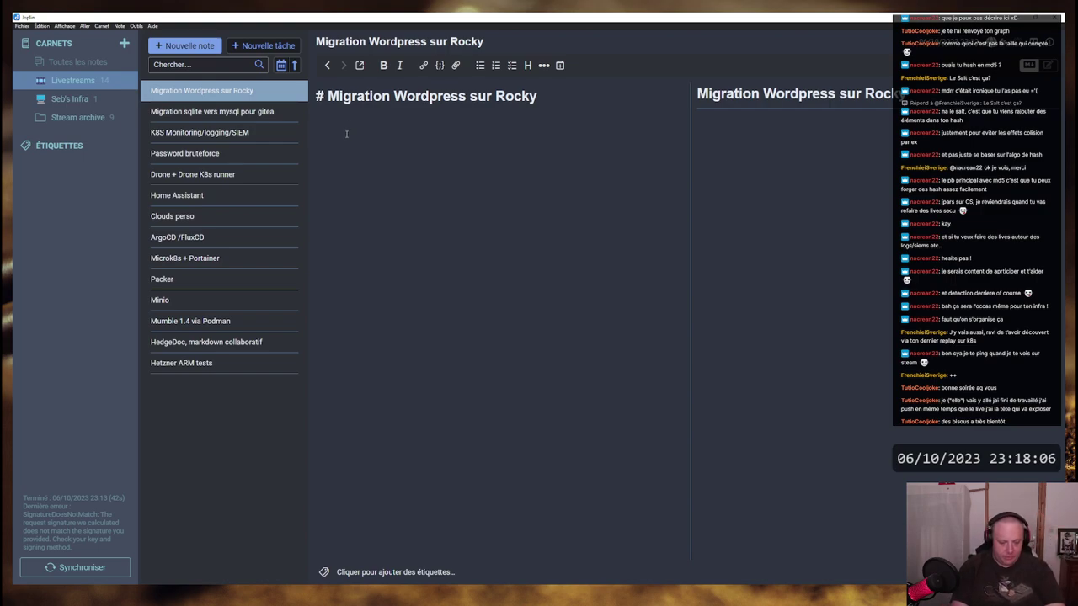
{"action": "type", "text": "IPv4"}
{"action": "key", "text": "Return"}
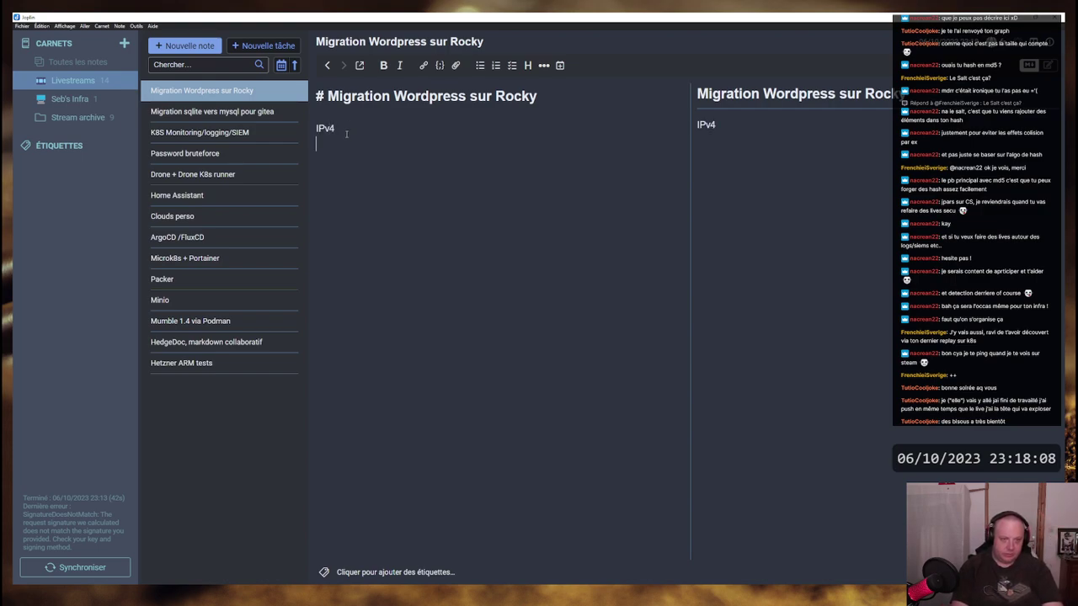
{"action": "type", "text": "install mw migration"}
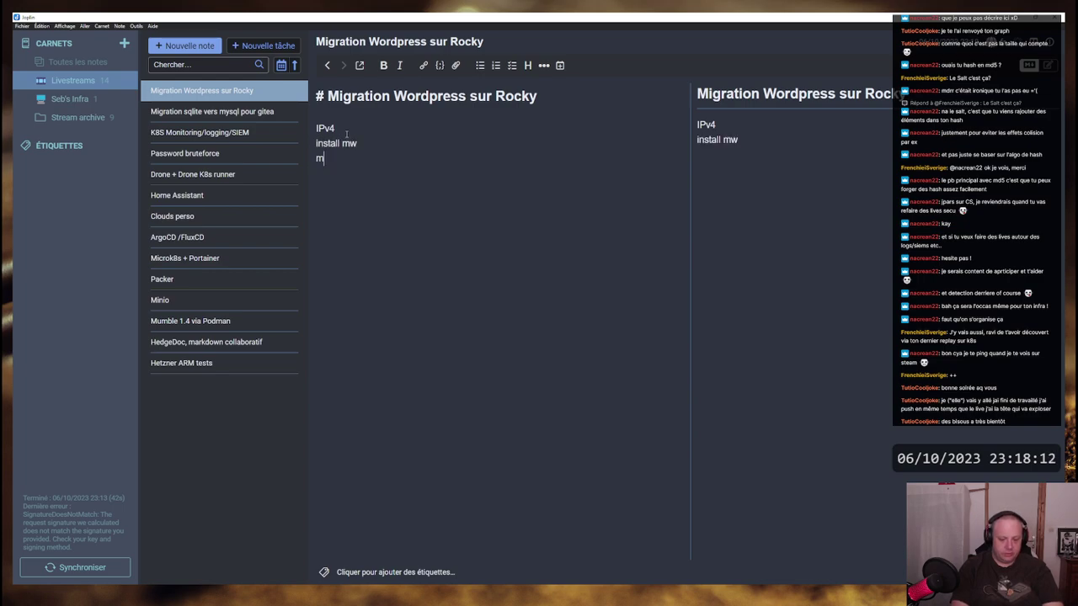
{"action": "key", "text": "Return"}
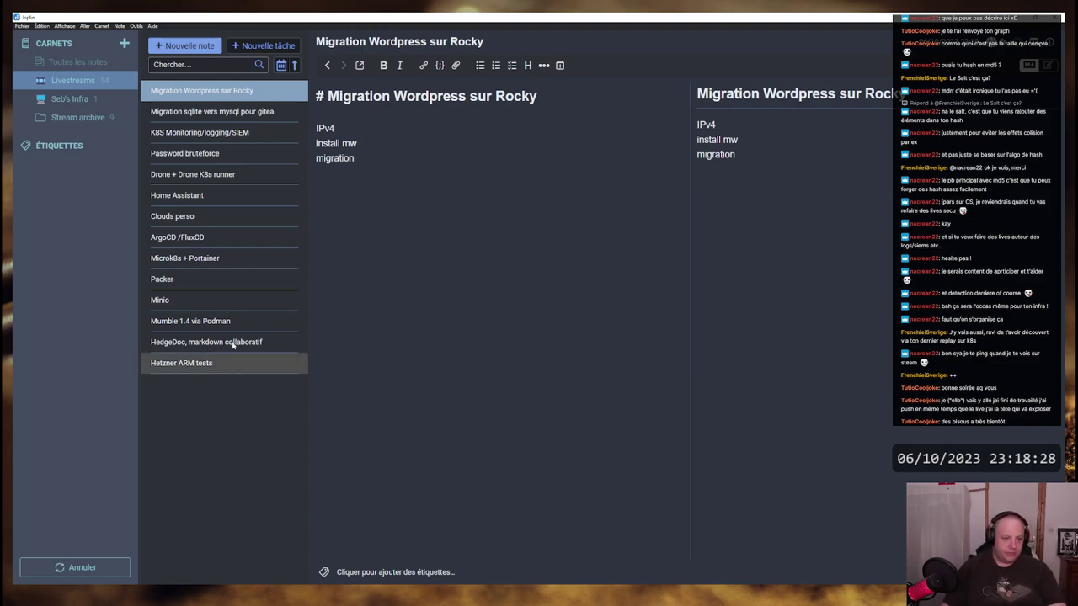
Create a new note headed '# Vaultwarden' in the Livestreams notebook
{"action": "left_click", "coordinate": [202, 46]}
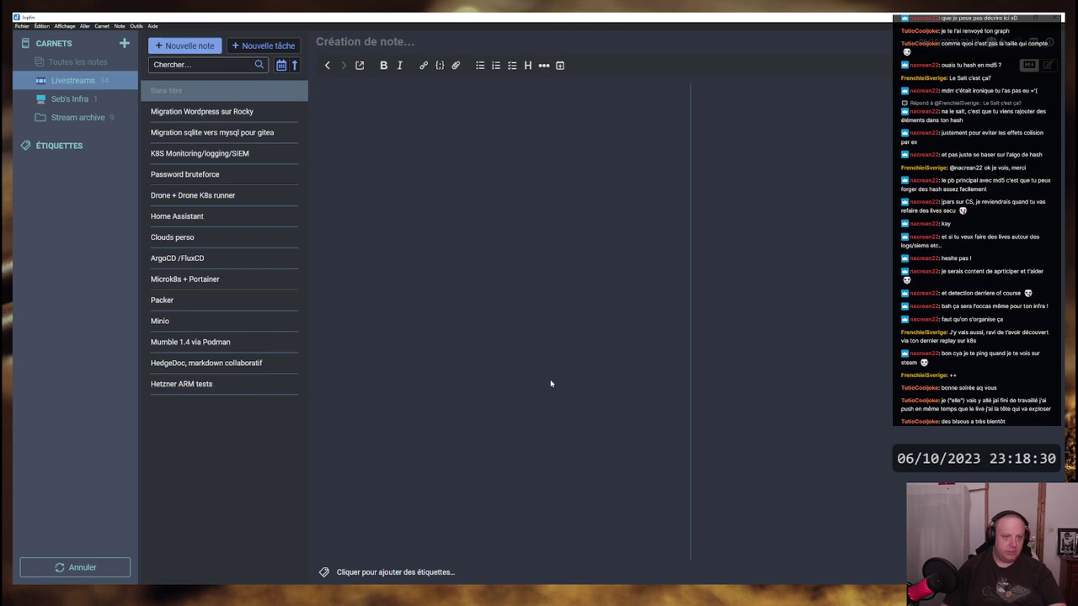
{"action": "type", "text": "# Vau"}
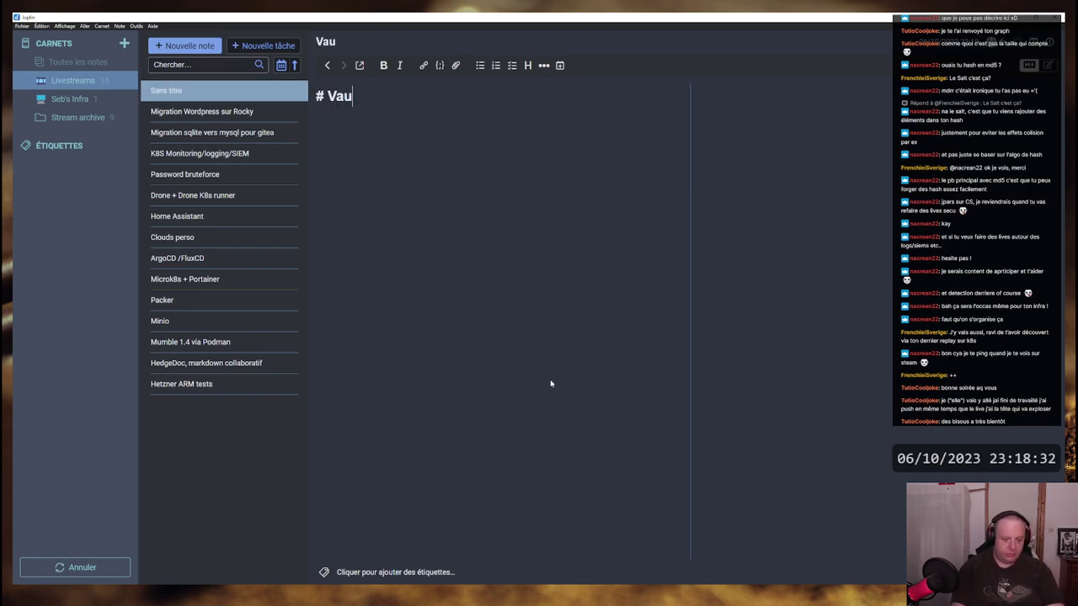
{"action": "type", "text": "ltwarden"}
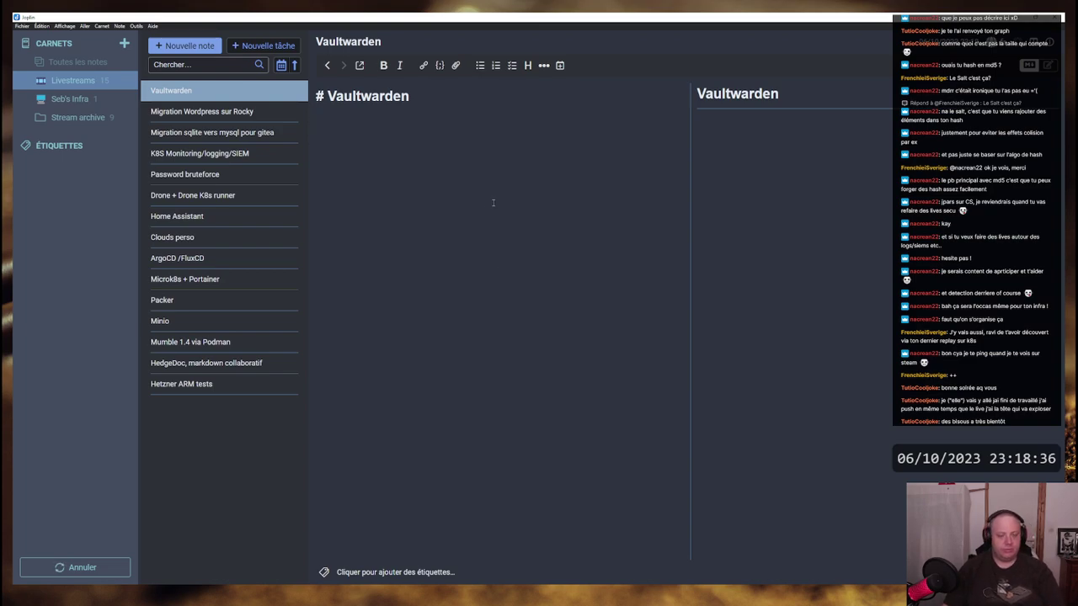
{"action": "key", "text": "Return"}
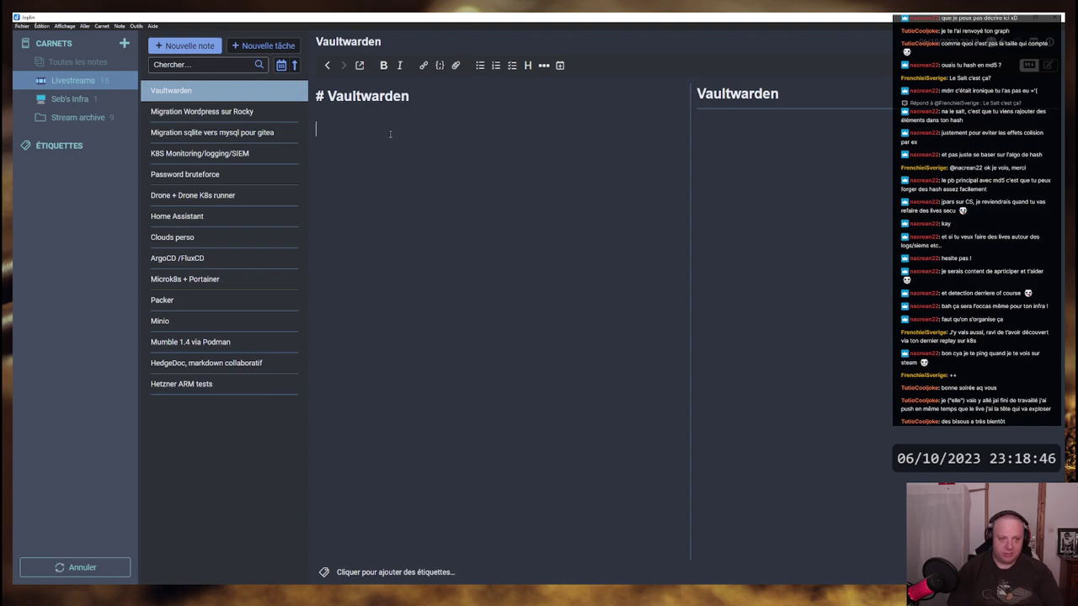
Close the endoflife.date PHP tab in Firefox and return to the Matomo dashboard
{"action": "key", "text": "alt+Tab"}
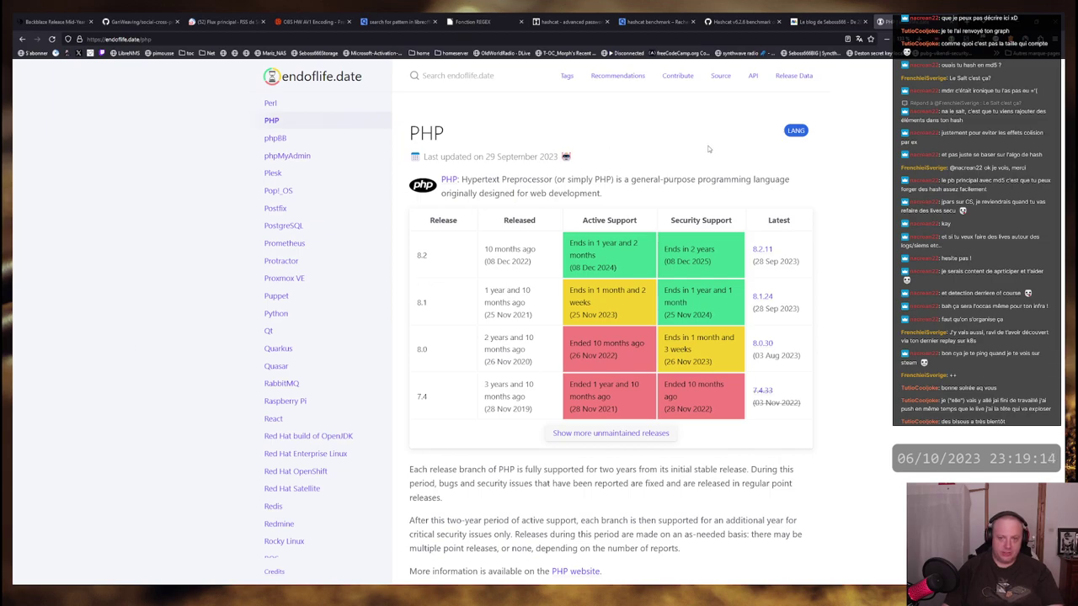
{"action": "key", "text": "alt+Tab"}
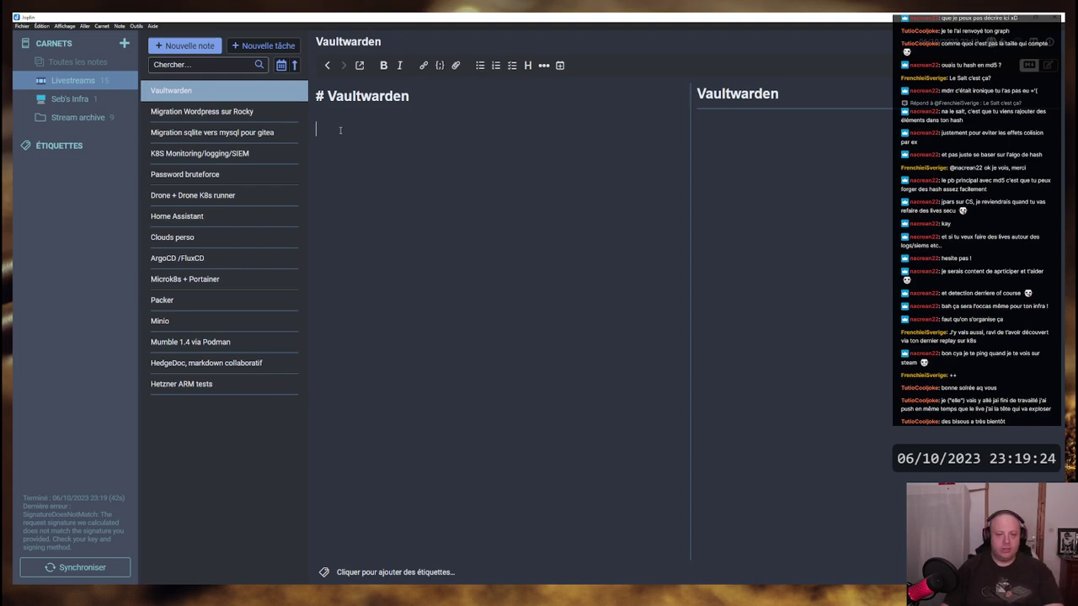
{"action": "key", "text": "alt+Tab"}
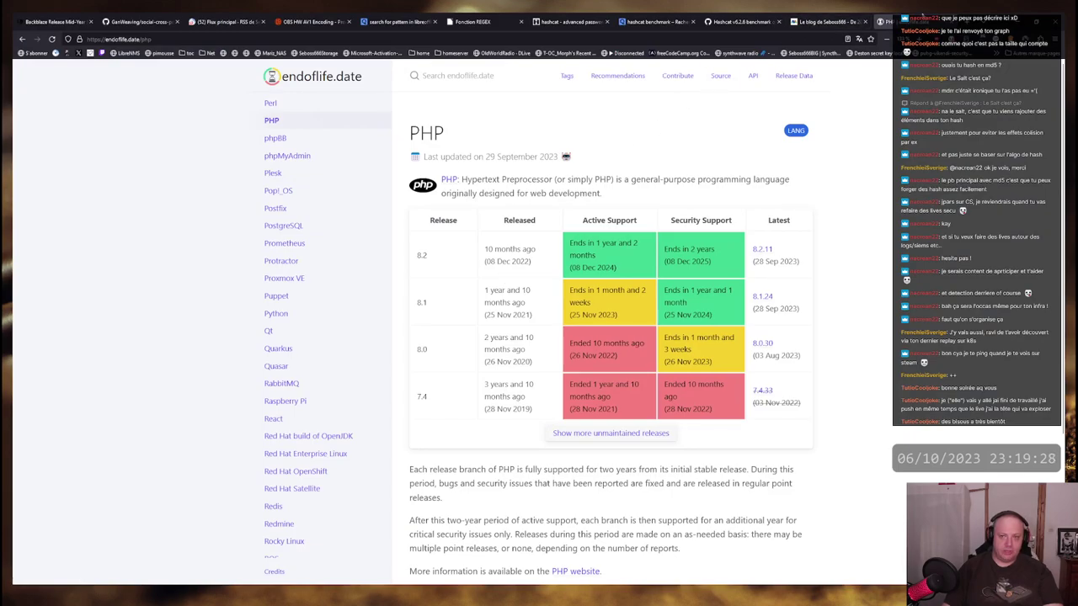
{"action": "key", "text": "ctrl+w"}
{"action": "key", "text": "alt+Tab"}
{"action": "key", "text": "Return"}
{"action": "key", "text": "Return"}
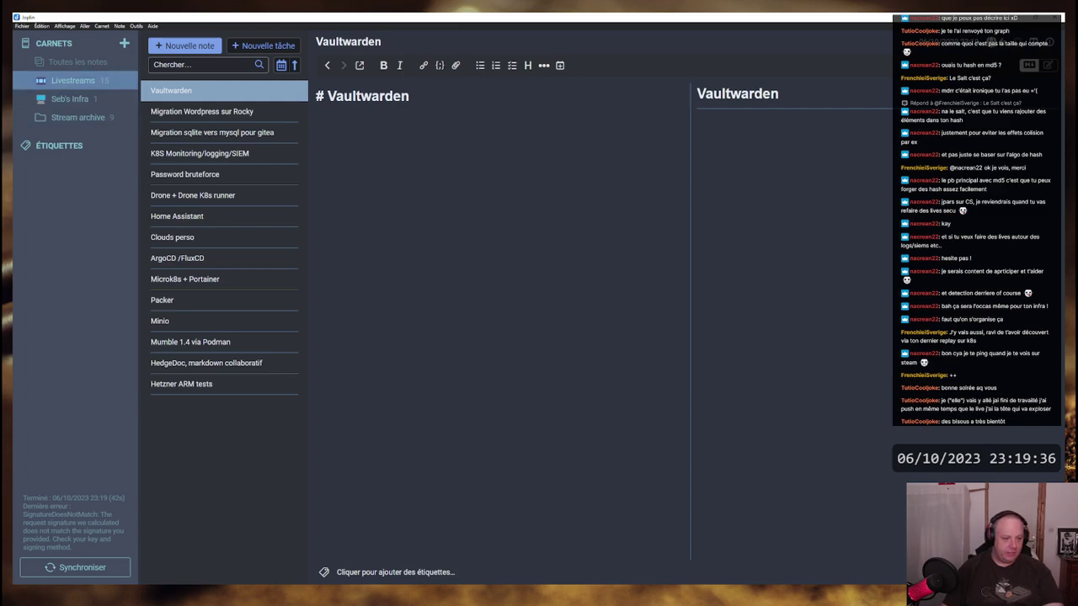
{"action": "key", "text": "alt+Tab"}
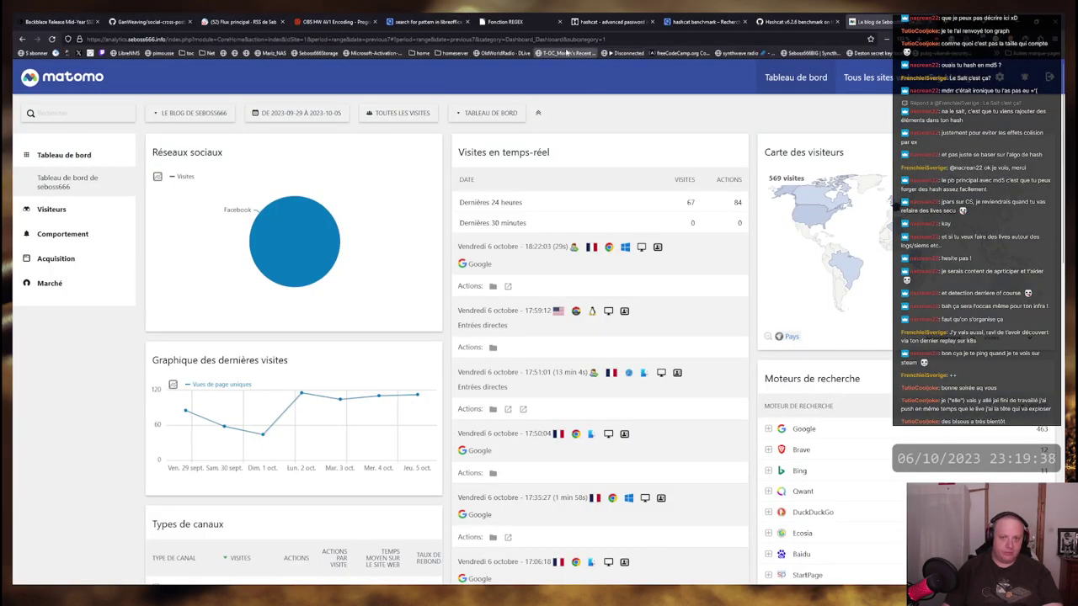
Search for 'bitwarden' and open the official bitwarden.com site
{"action": "left_click", "coordinate": [562, 40]}
{"action": "type", "text": "bitwarden"}
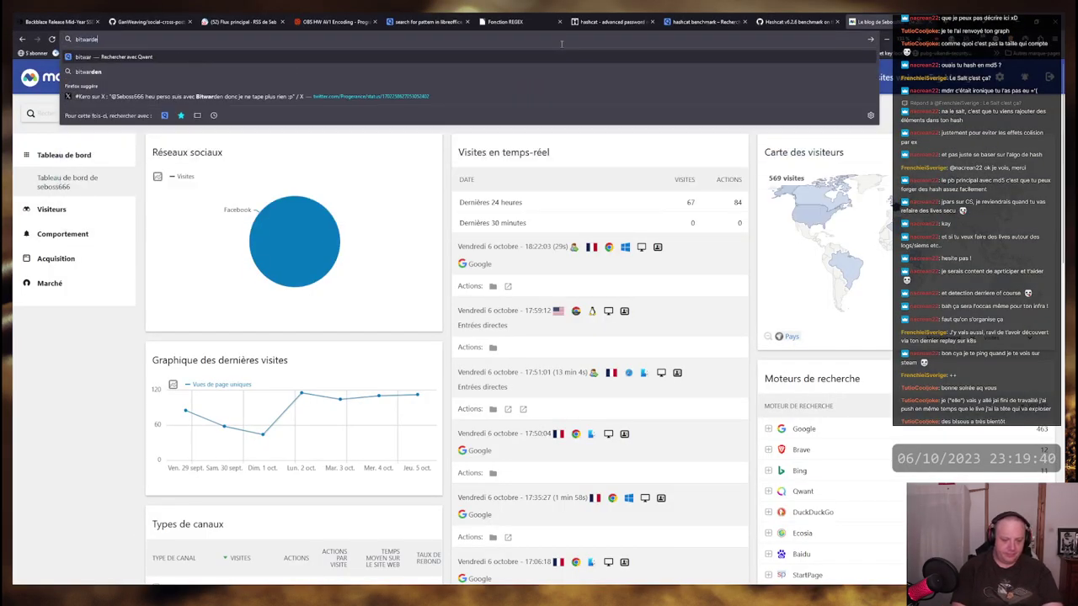
{"action": "key", "text": "Return"}
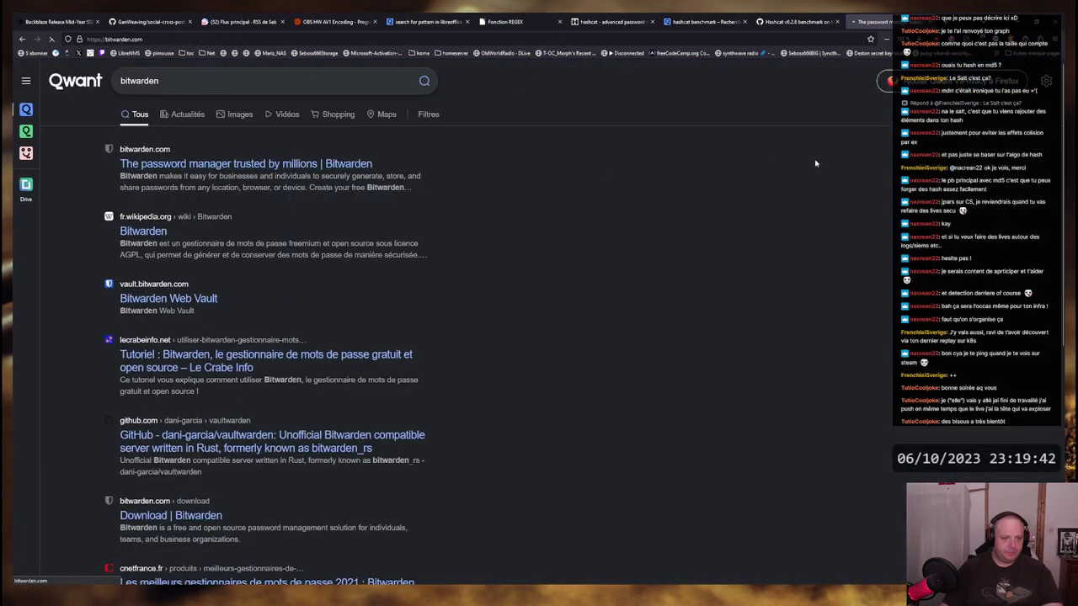
{"action": "left_click", "coordinate": [772, 166]}
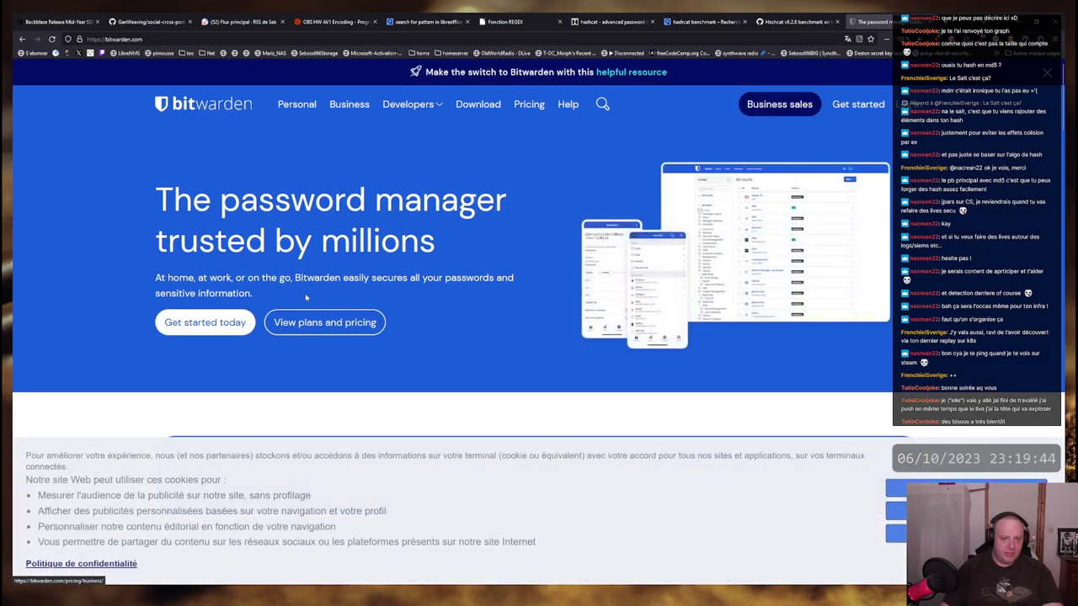
Highlight the homepage headline and dismiss the cookie consent banner
{"action": "left_click_drag", "start_coordinate": [163, 200], "coordinate": [434, 244]}
{"action": "left_click", "coordinate": [352, 226]}
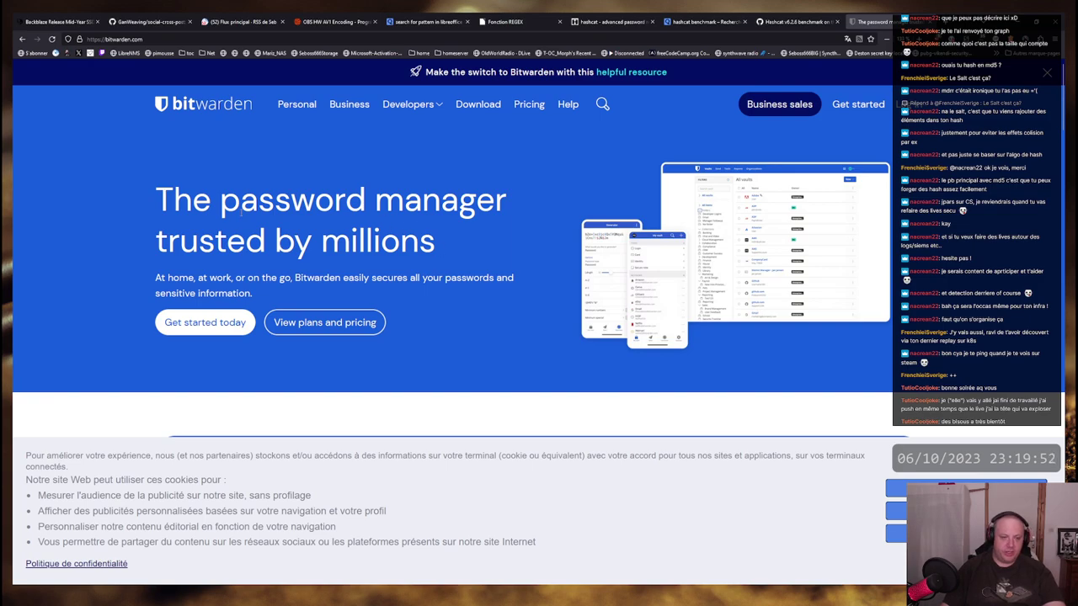
{"action": "left_click_drag", "start_coordinate": [156, 201], "coordinate": [464, 233]}
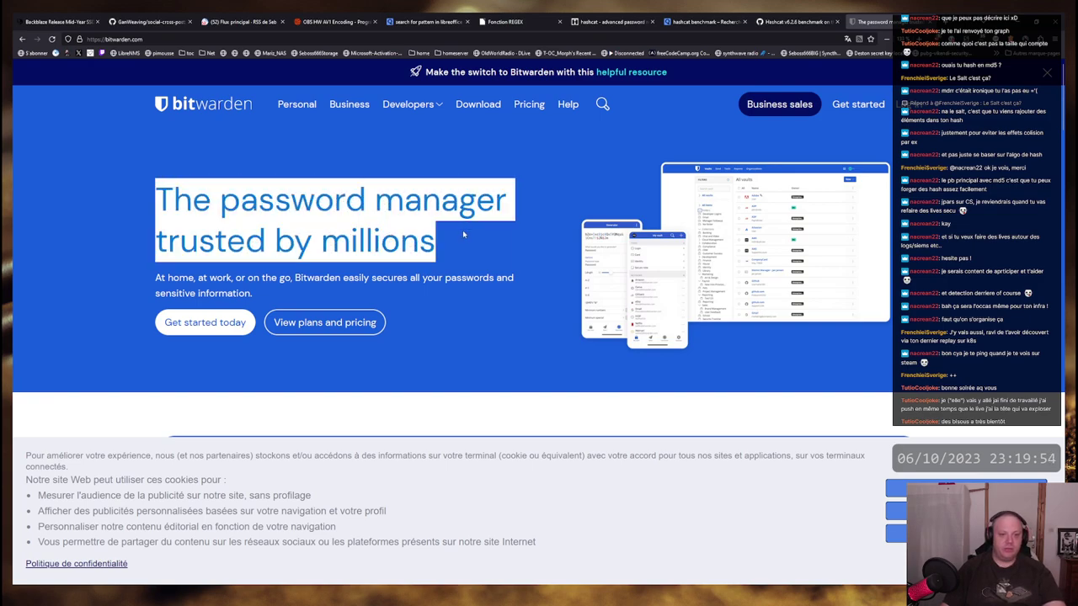
{"action": "left_click", "coordinate": [462, 229]}
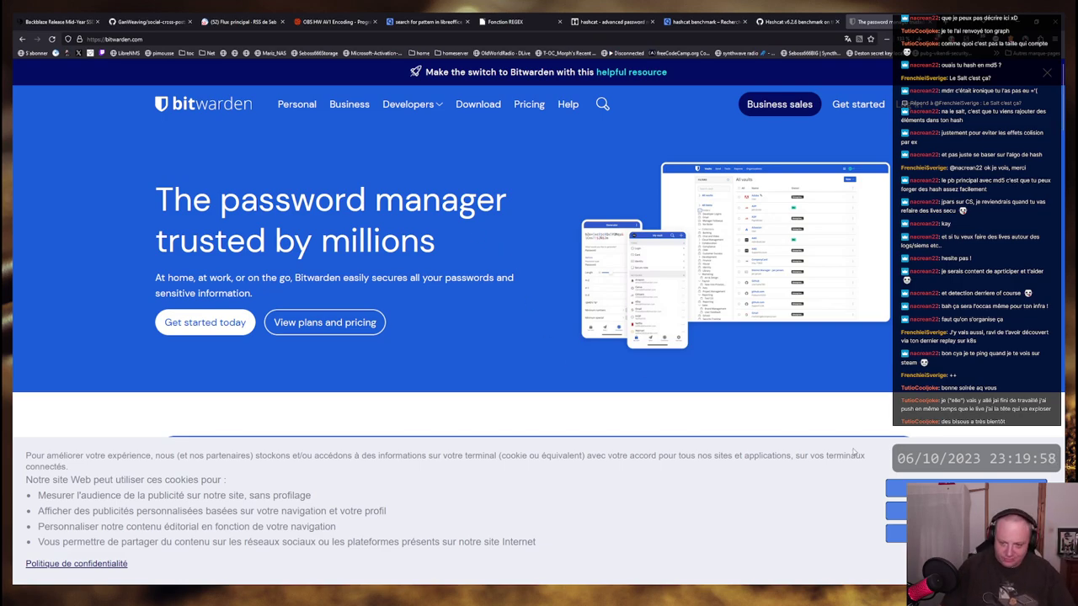
{"action": "left_click", "coordinate": [969, 533]}
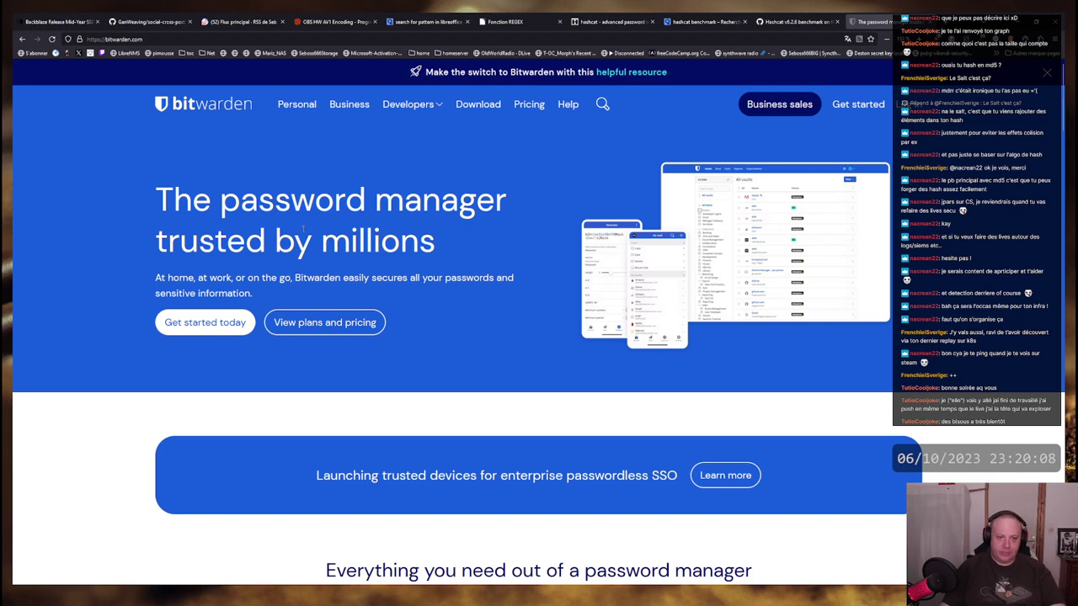
Highlight the headline and subtitle text, then scroll down the homepage
{"action": "left_click_drag", "start_coordinate": [157, 202], "coordinate": [494, 279]}
{"action": "left_click", "coordinate": [493, 278]}
{"action": "left_click_drag", "start_coordinate": [157, 195], "coordinate": [481, 285]}
{"action": "left_click", "coordinate": [481, 290]}
{"action": "scroll", "coordinate": [392, 212], "scroll_direction": "down", "scroll_amount": 1}
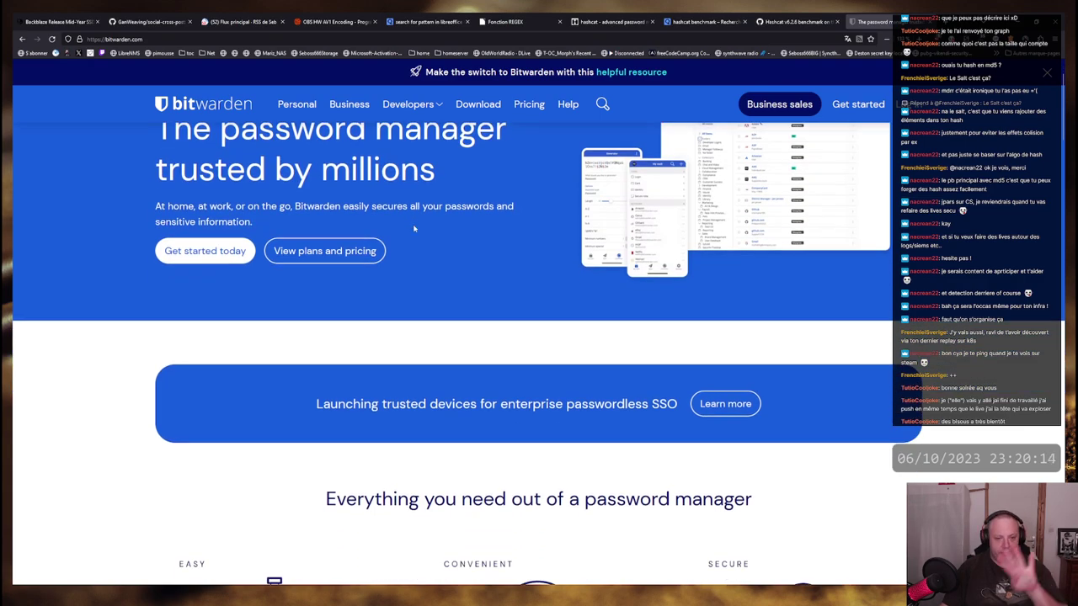